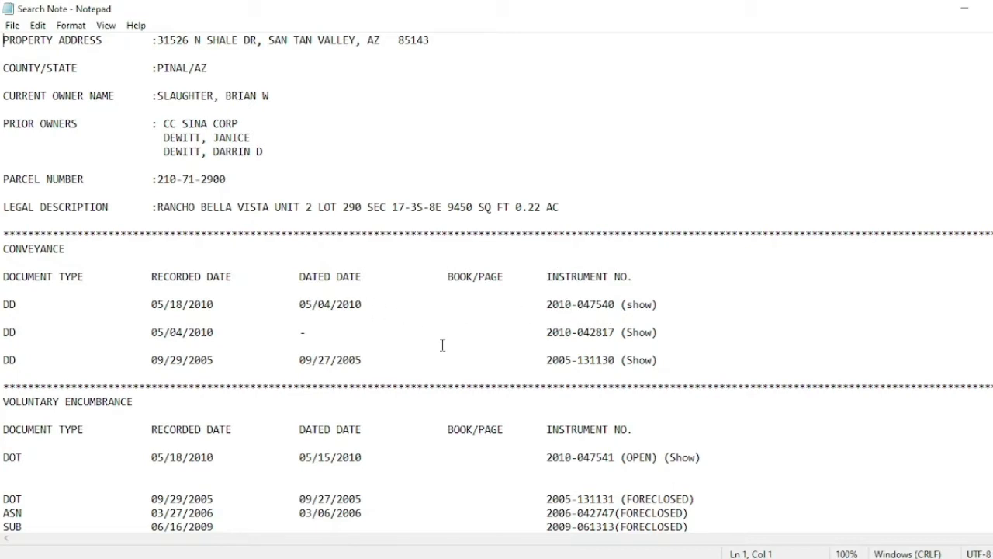
# - Read through the search note's conveyance and encumbrance entries down to the judgment entry
pyautogui.click(353, 460)
pyautogui.press('Down')
pyautogui.press('Down')
pyautogui.press('Down')
pyautogui.press('Down')
pyautogui.press('Down')
pyautogui.press('Down')
pyautogui.press('Down')
pyautogui.press('Down')
pyautogui.press('Down')
pyautogui.press('Down')
pyautogui.press('Down')
pyautogui.press('Down')
pyautogui.press('Down')
pyautogui.press('Down')
pyautogui.press('Down')
pyautogui.press('Down')
pyautogui.press('Down')
pyautogui.press('Down')
pyautogui.press('Down')
pyautogui.press('Down')
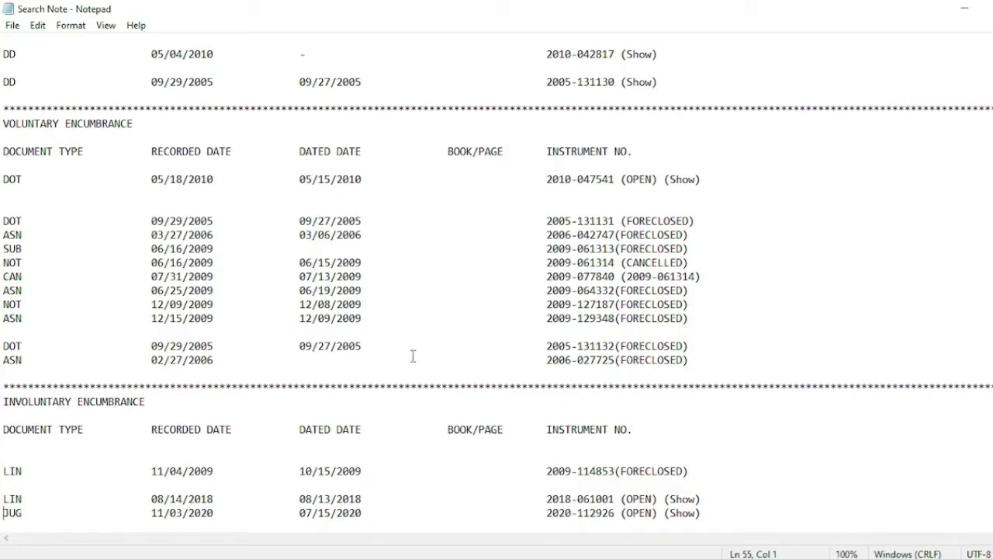
pyautogui.press('Up')
pyautogui.press('Up')
pyautogui.press('Up')
pyautogui.press('Up')
pyautogui.press('Up')
pyautogui.press('Up')
pyautogui.press('Up')
pyautogui.press('Up')
pyautogui.press('Up')
pyautogui.press('Up')
pyautogui.press('Up')
pyautogui.press('Up')
pyautogui.press('Up')
pyautogui.press('Up')
pyautogui.press('Up')
pyautogui.press('Up')
pyautogui.press('Up')
pyautogui.press('Up')
pyautogui.press('Up')
pyautogui.press('Up')
pyautogui.press('Up')
pyautogui.press('Up')
pyautogui.press('Up')
pyautogui.press('Up')
pyautogui.press('Up')
pyautogui.press('Up')
pyautogui.press('Up')
pyautogui.press('Up')
pyautogui.press('Up')
pyautogui.press('Up')
pyautogui.press('Up')
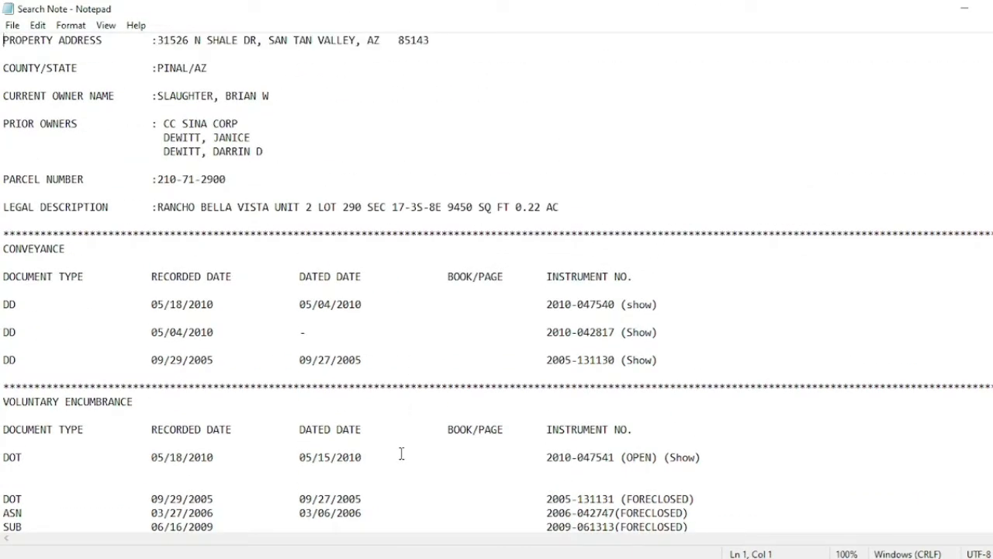
pyautogui.hotkey('alt', 'Tab')
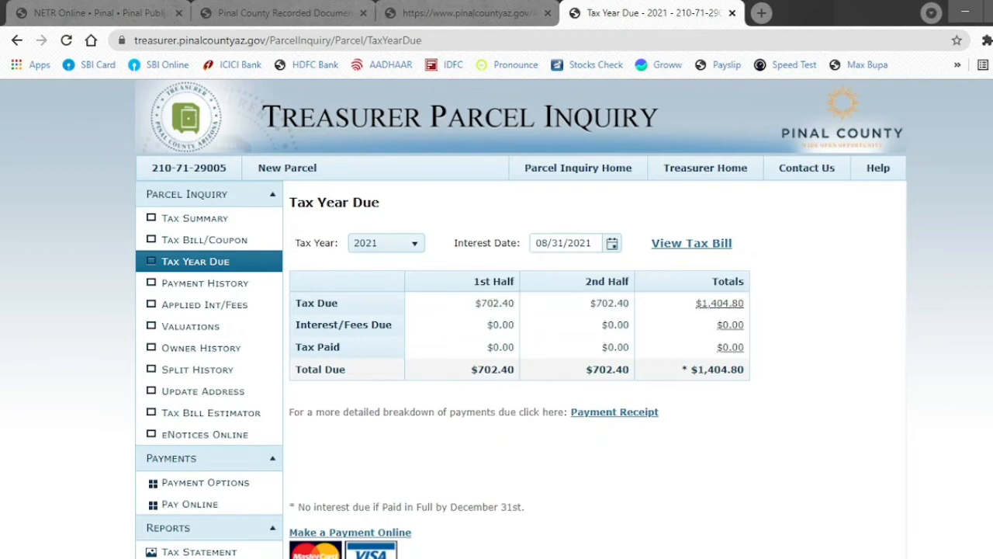
# - Compare the report against the parcel's assessor record and the owner's recorded-document search results
pyautogui.hotkey('alt', 'Tab')
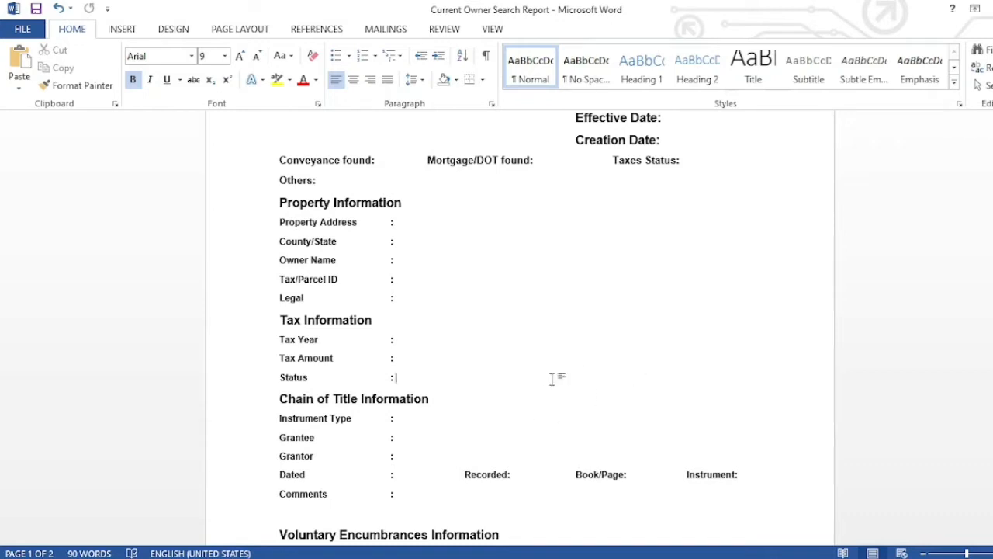
pyautogui.hotkey('alt', 'Tab')
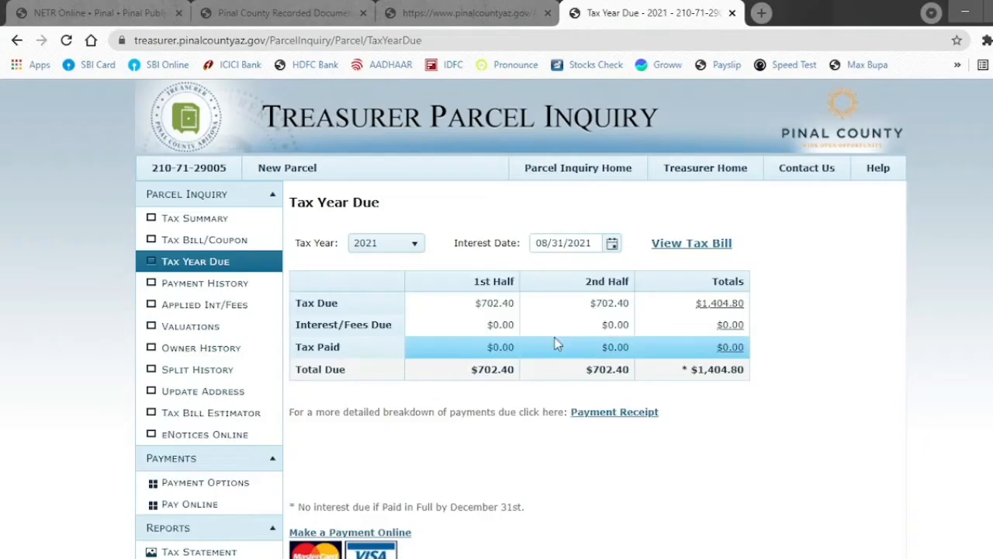
pyautogui.click(469, 9)
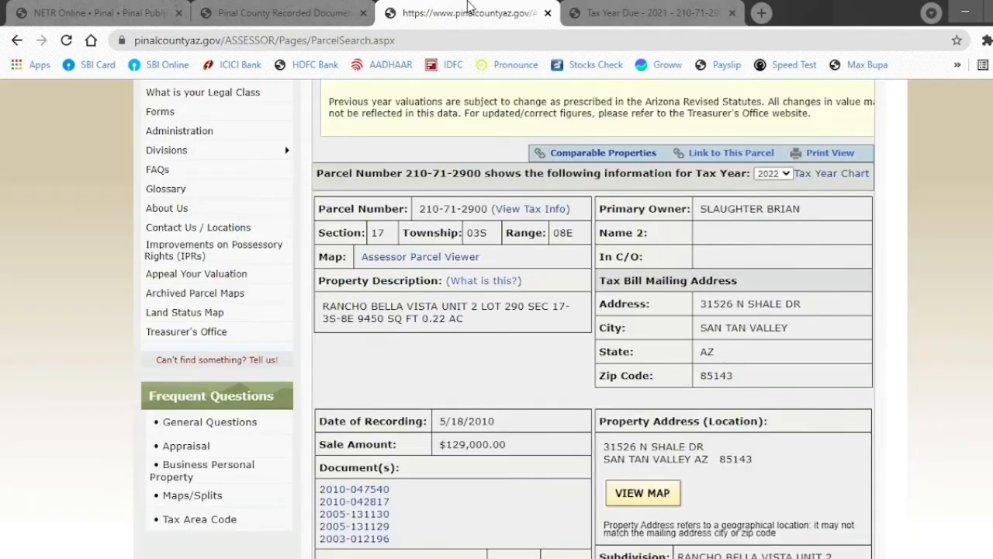
pyautogui.click(288, 12)
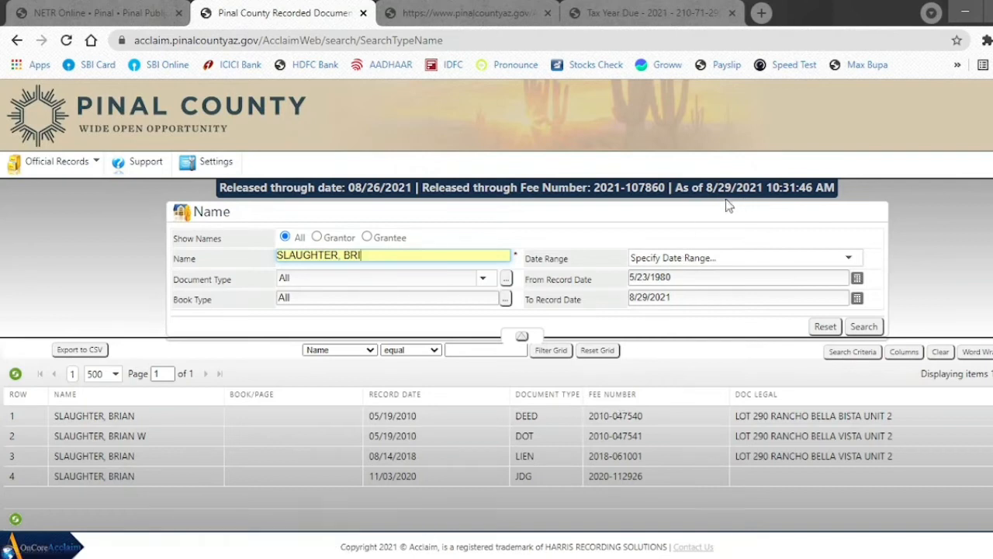
pyautogui.click(434, 557)
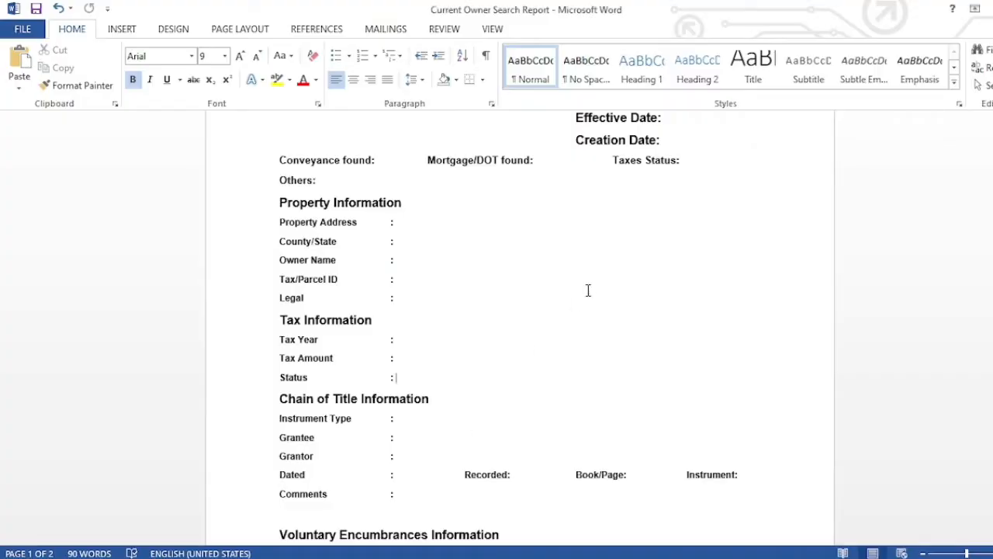
# - Enter 08/29/2021 as both the Effective Date and the Creation Date
pyautogui.click(678, 116)
pyautogui.write('08/29/2021')
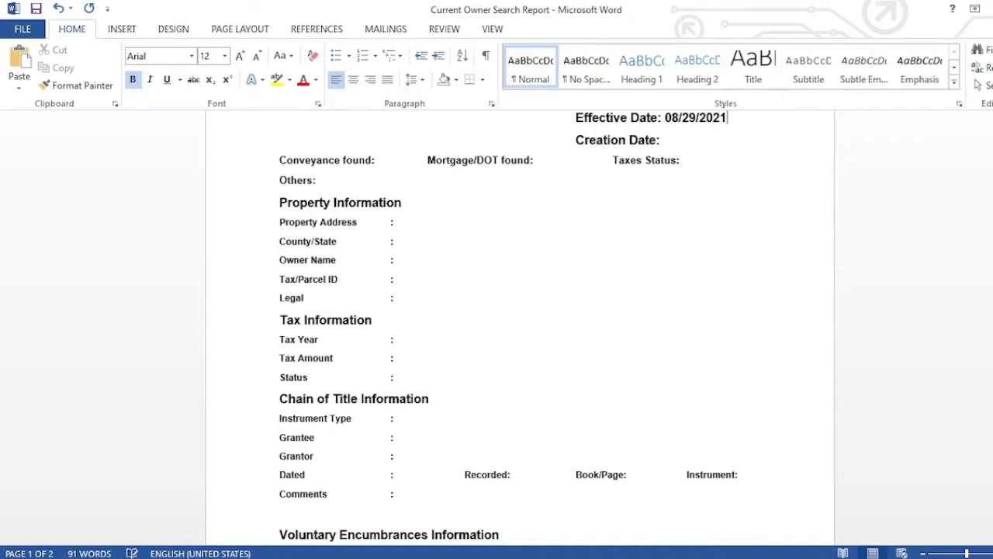
pyautogui.click(695, 142)
pyautogui.write('08/29/2021')
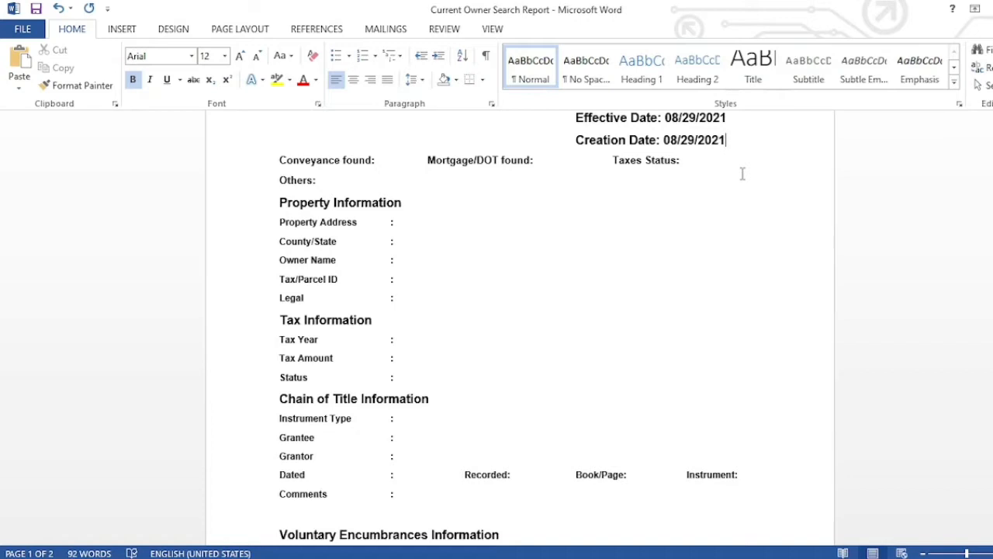
# - Record 3 conveyances and 1 mortgage, then view the assessor record for parcel 210-71-2900
pyautogui.click(373, 162)
pyautogui.click(544, 163)
pyautogui.press('Delete')
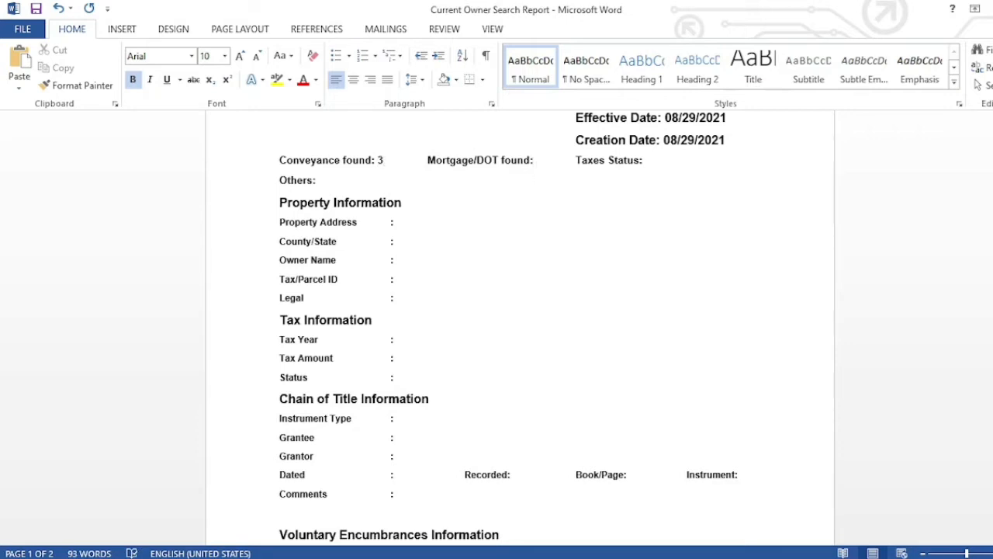
pyautogui.write('1')
pyautogui.click(708, 159)
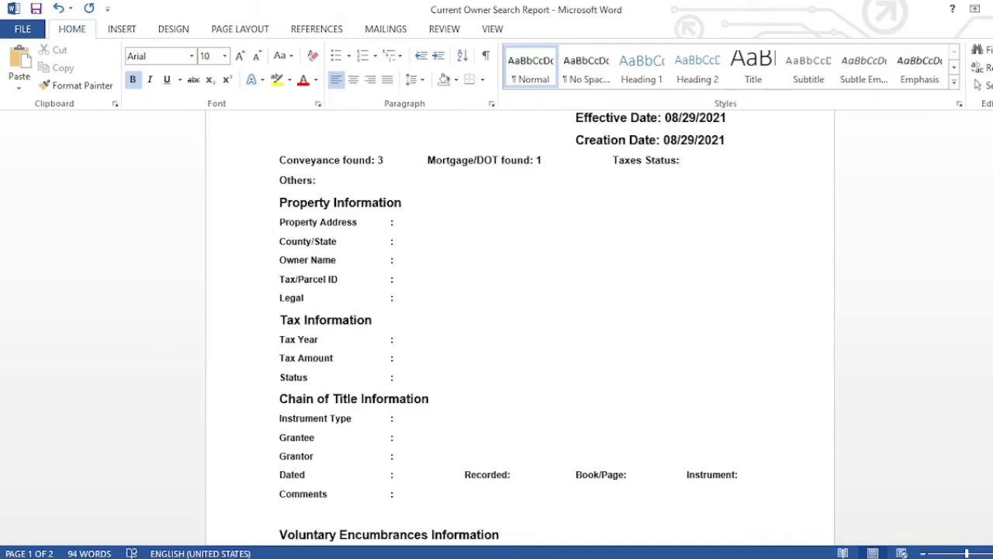
pyautogui.hotkey('alt', 'Tab')
pyautogui.click(435, 13)
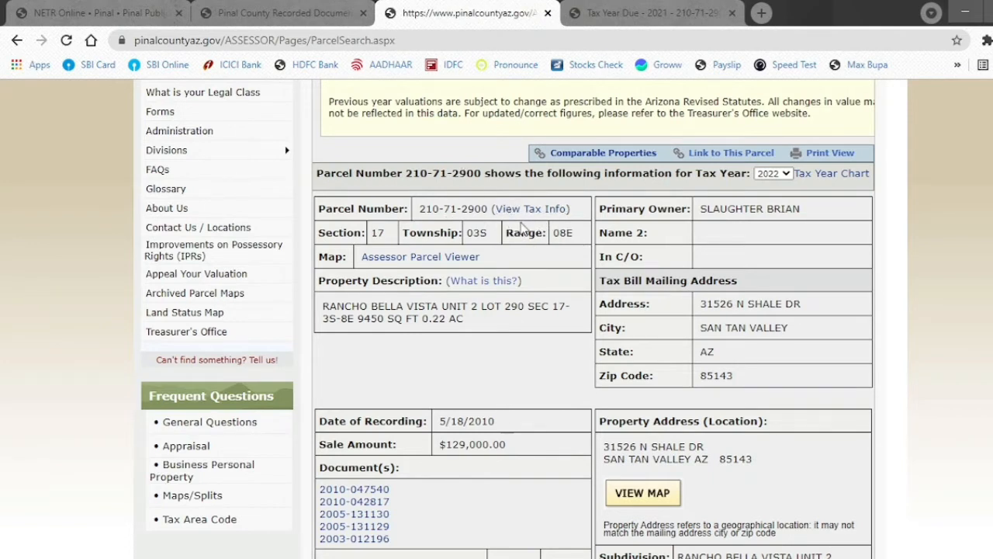
# - Open the Pinal County Treasurer site in a new tab from NETR Online's public records directory
pyautogui.click(92, 9)
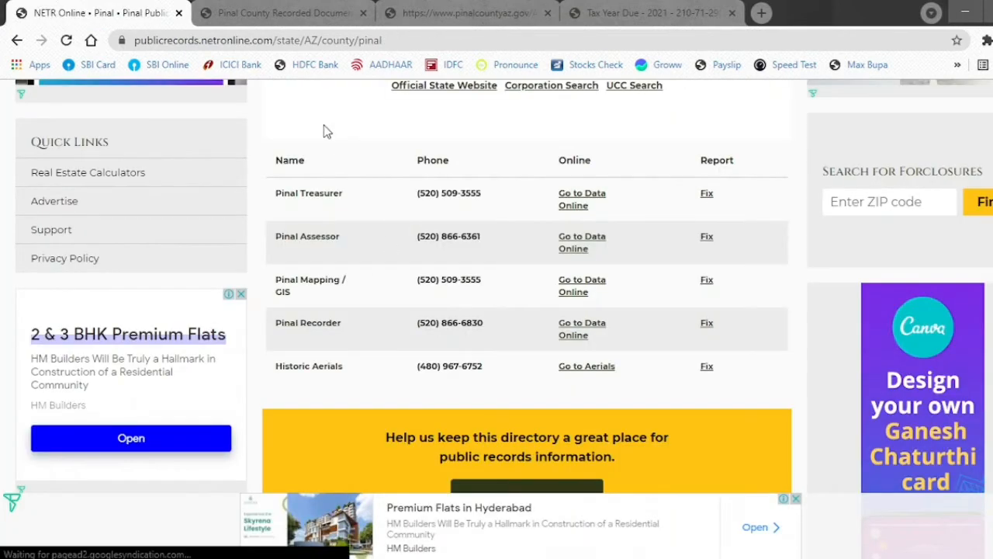
pyautogui.scroll(4, 326, 132)
pyautogui.scroll(-5, 325, 130)
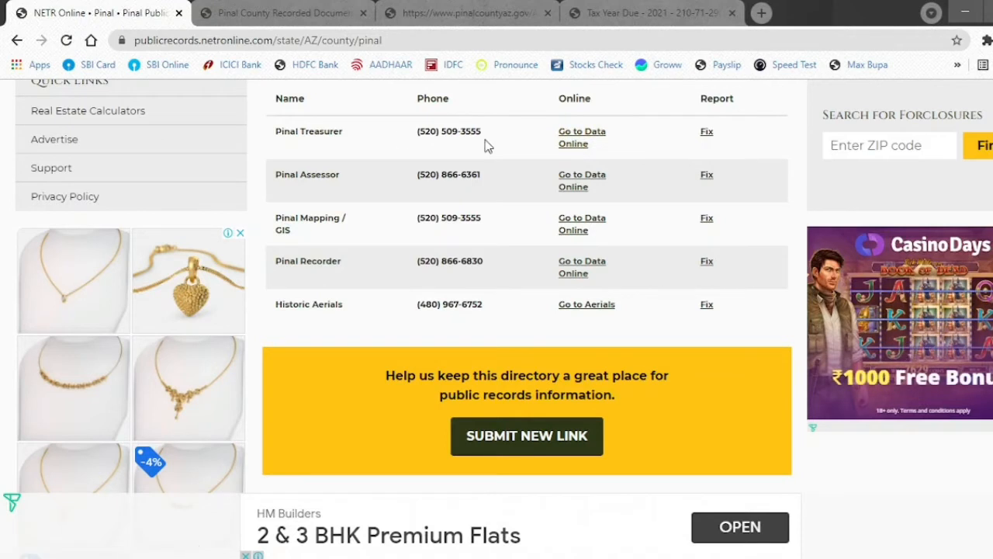
pyautogui.click(578, 148)
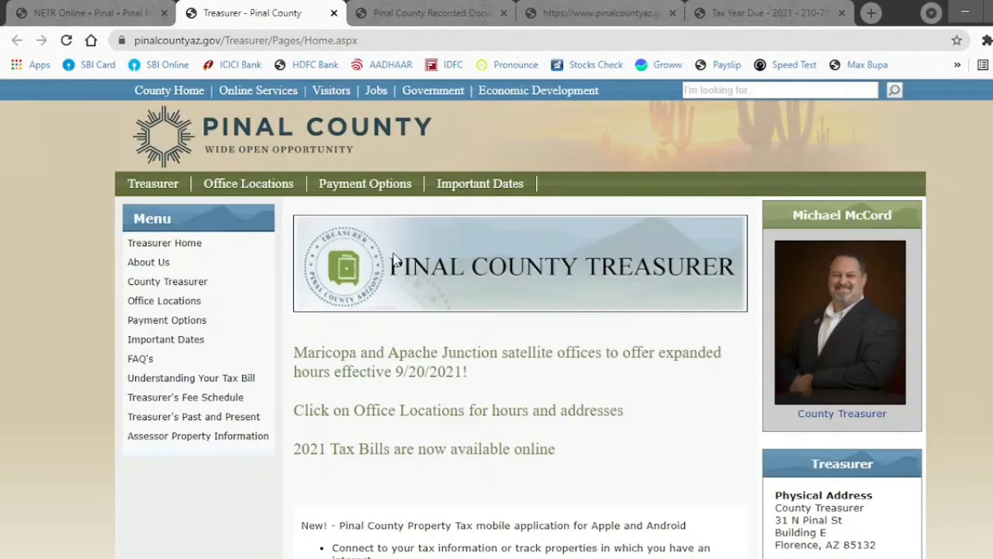
# - Start a Treasurer search by parcel number and copy parcel 210-71-2900 from the assessor page
pyautogui.scroll(-5, 394, 258)
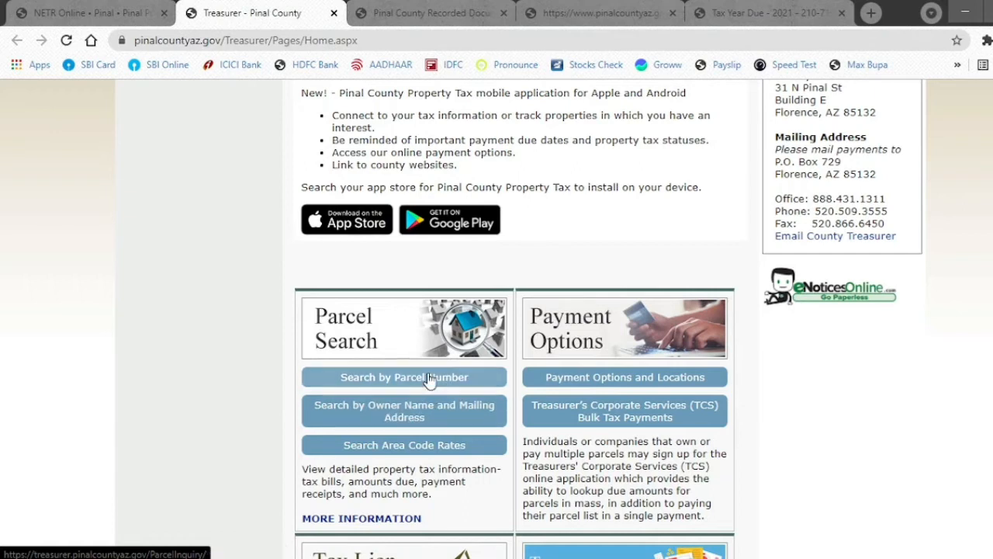
pyautogui.click(417, 378)
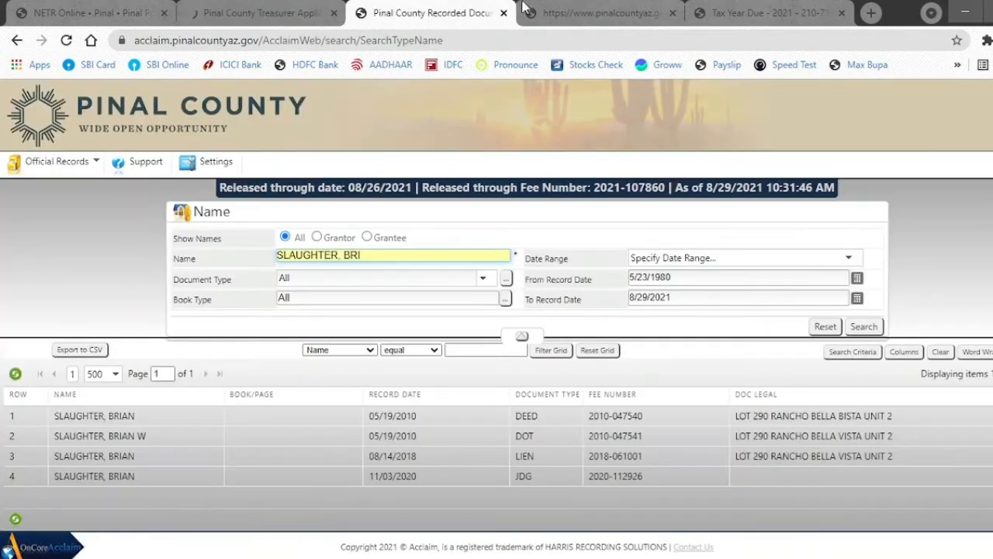
pyautogui.click(559, 13)
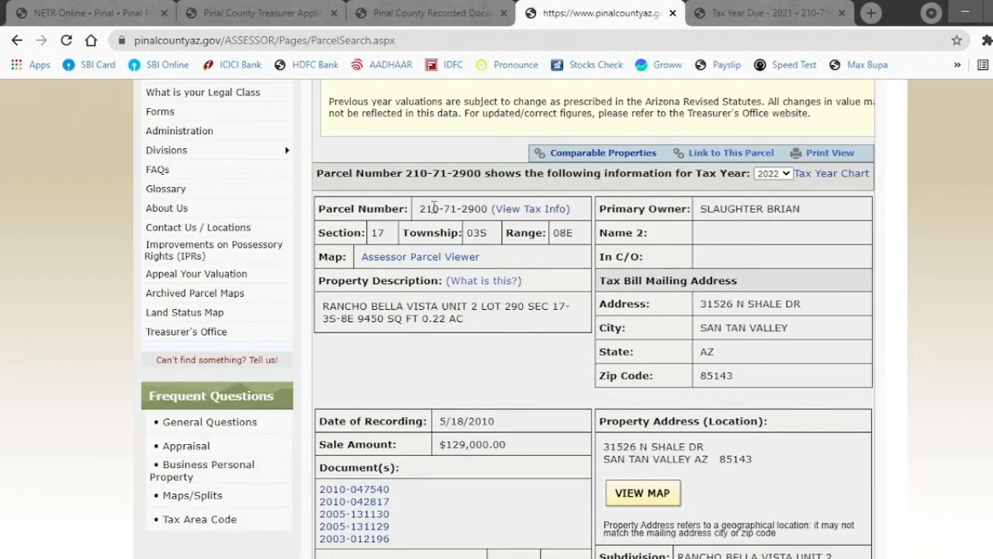
pyautogui.moveTo(419, 208); pyautogui.dragTo(490, 209)
pyautogui.hotkey('ctrl', 'c')
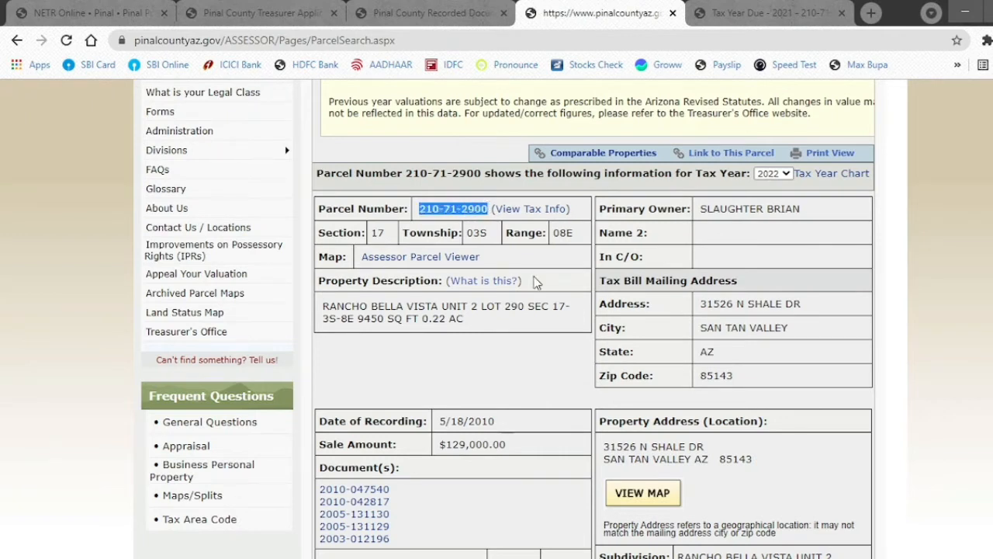
pyautogui.click(264, 12)
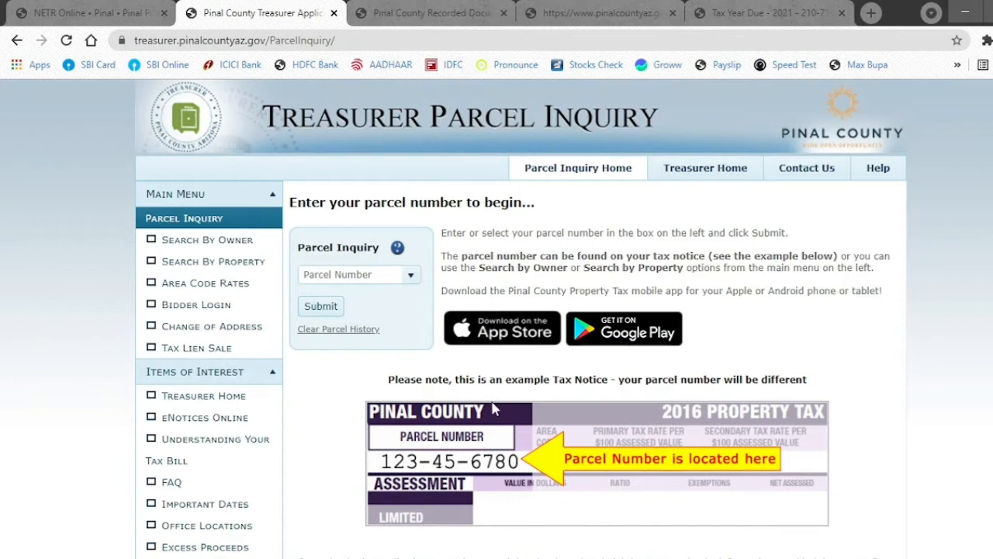
# - Look up parcel 210-71-2900 and review its tax summary, showing only 2021's $1,404.80 due
pyautogui.click(353, 283)
pyautogui.hotkey('ctrl', 'v')
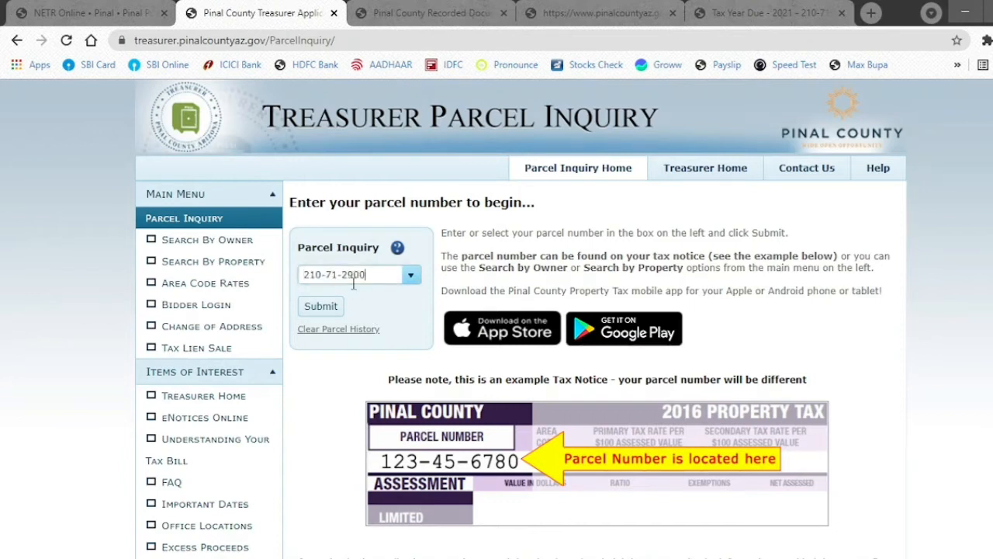
pyautogui.click(339, 306)
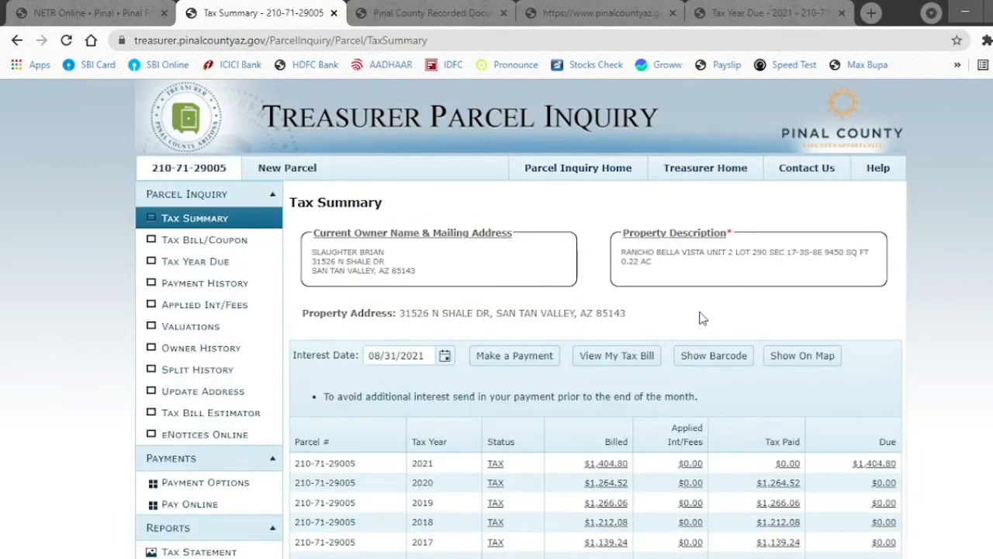
pyautogui.scroll(-4, 699, 318)
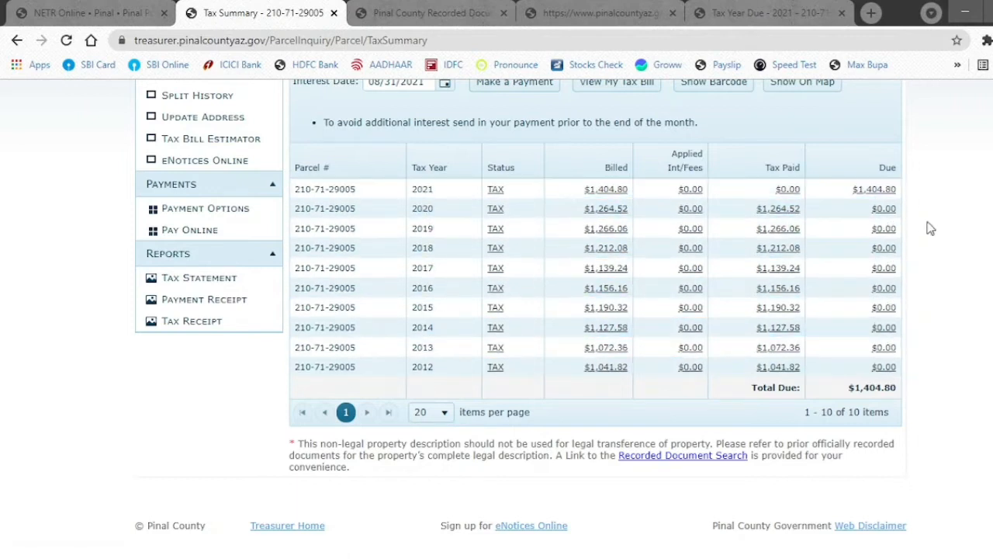
pyautogui.scroll(1, 934, 229)
pyautogui.scroll(2, 933, 229)
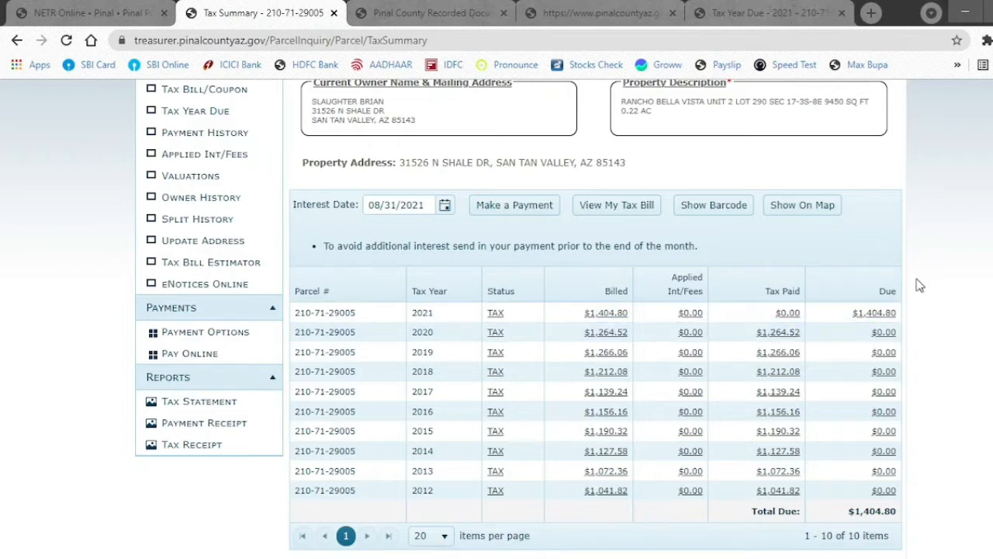
# - Enter Due as the Taxes Status and 2 for Others in the report's summary line
pyautogui.click(547, 558)
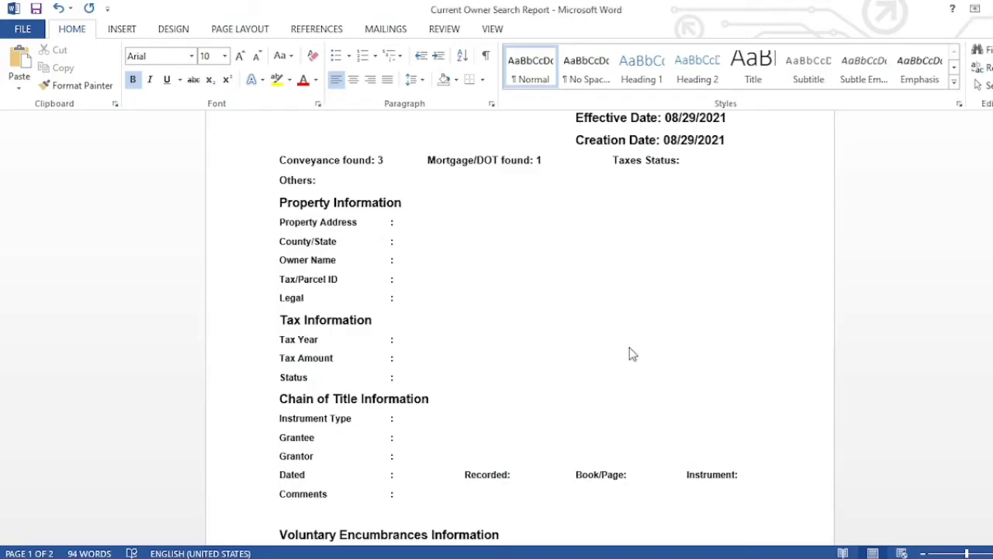
pyautogui.write('Due')
pyautogui.click(423, 222)
# - Copy the property address from the search note into the report and enter PINAL, AZ as County/State
pyautogui.hotkey('alt', 'Tab')
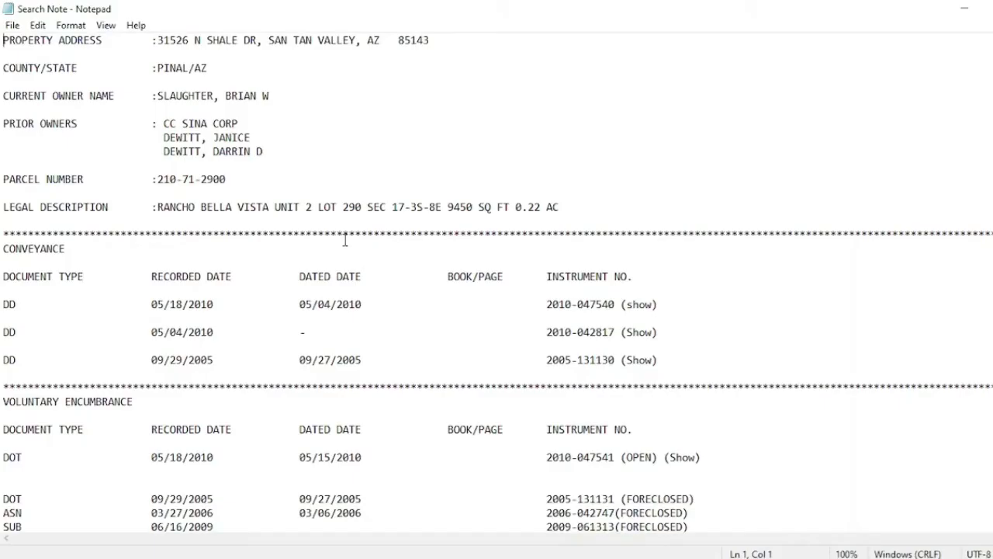
pyautogui.moveTo(158, 40); pyautogui.dragTo(437, 43)
pyautogui.hotkey('ctrl', 'c')
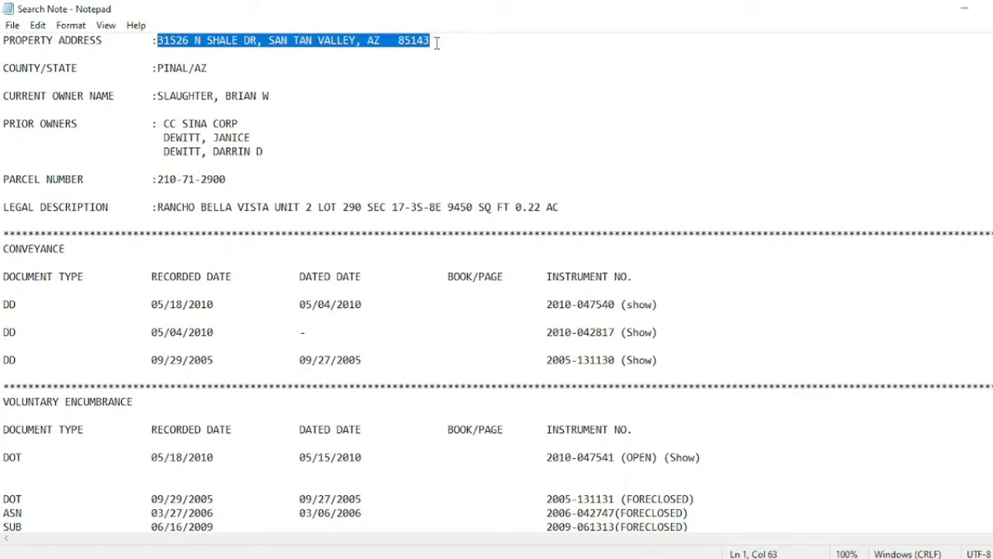
pyautogui.hotkey('alt', 'Tab')
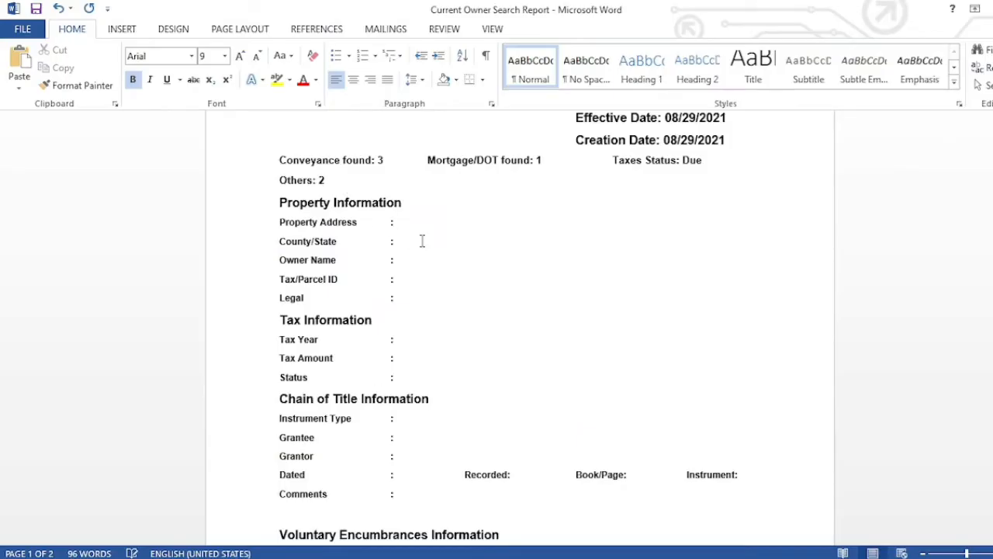
pyautogui.hotkey('ctrl', 'v')
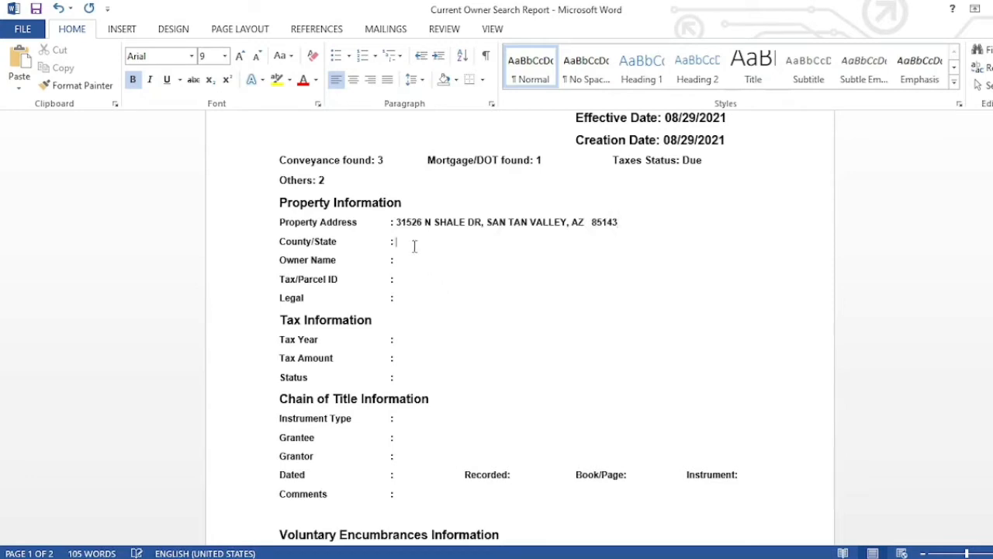
pyautogui.write('PINAL, AZ')
# - Copy the current owner's name from the search note into the Owner Name line
pyautogui.press('Down')
pyautogui.hotkey('alt', 'Tab')
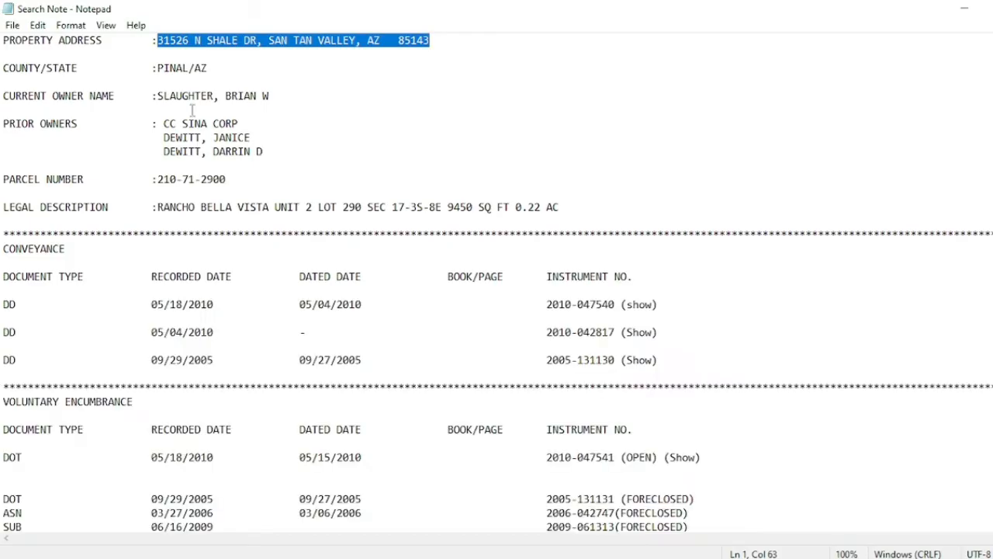
pyautogui.moveTo(157, 96); pyautogui.dragTo(271, 99)
pyautogui.hotkey('ctrl', 'c')
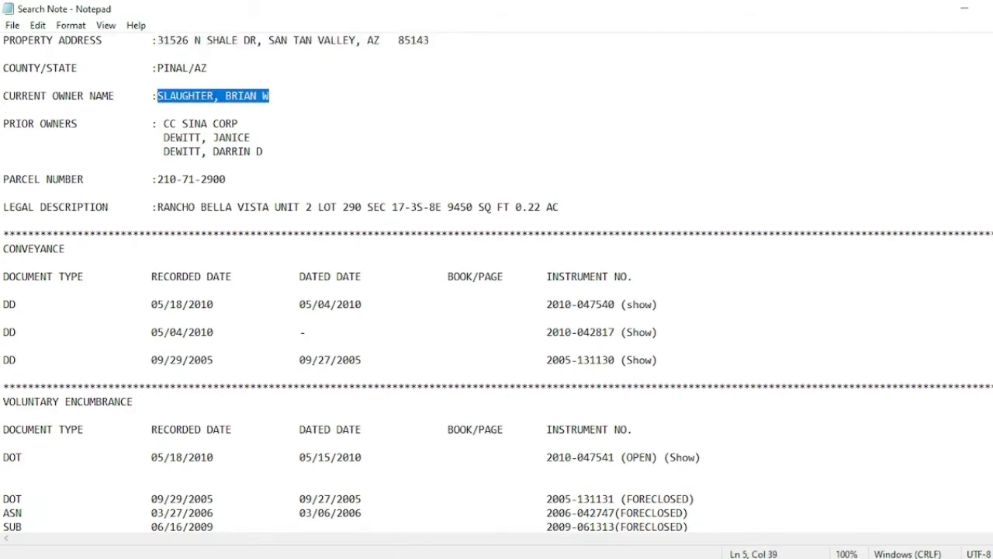
pyautogui.hotkey('alt', 'Tab')
pyautogui.hotkey('ctrl', 'v')
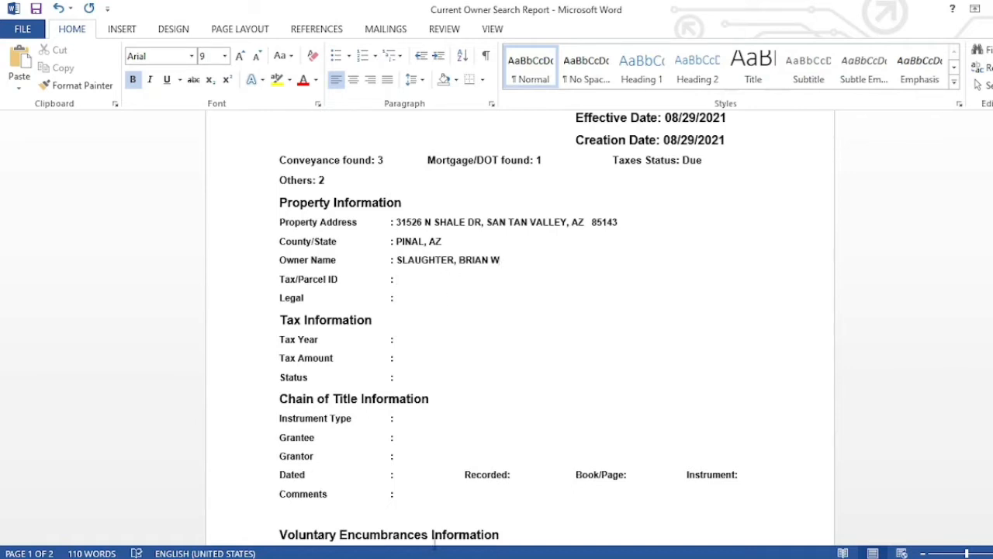
pyautogui.hotkey('alt', 'Tab')
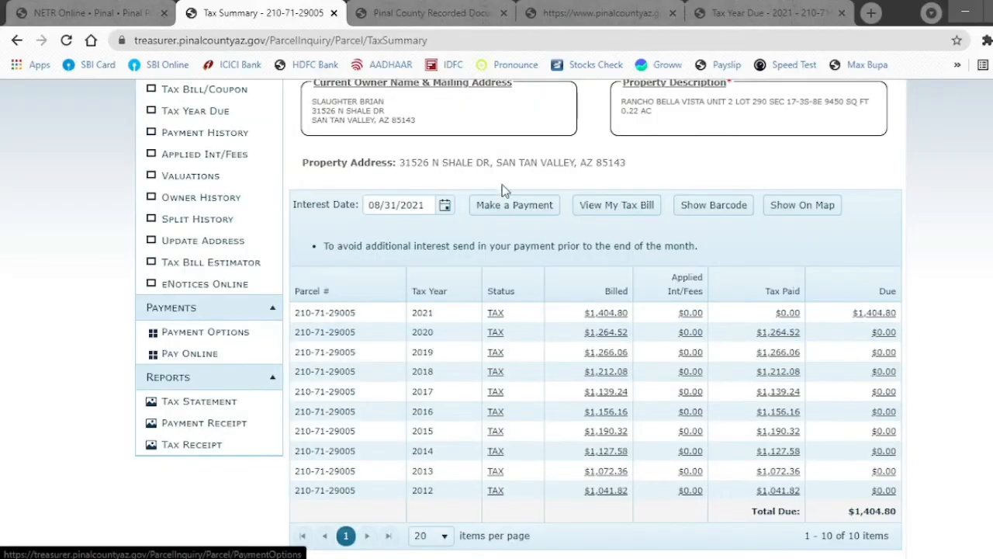
pyautogui.click(445, 13)
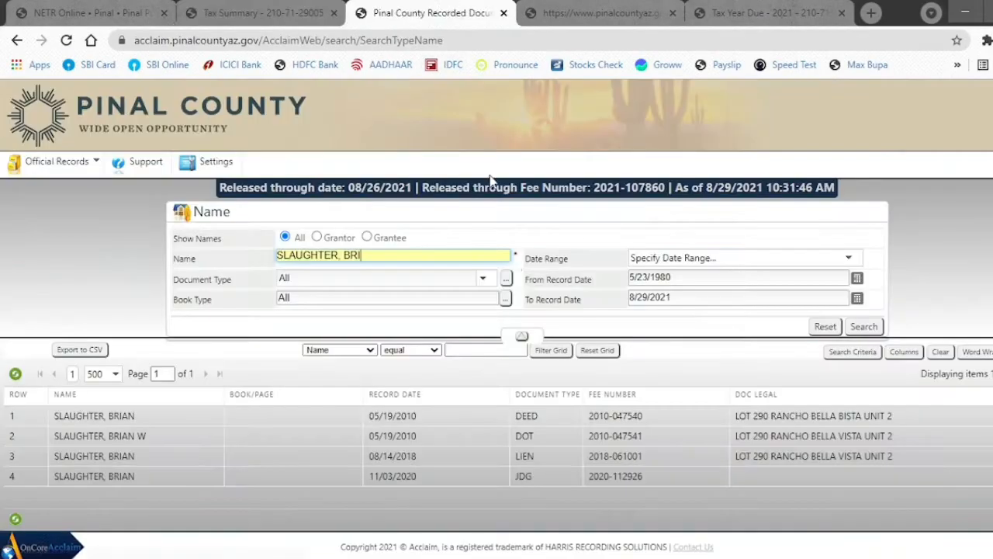
pyautogui.click(554, 13)
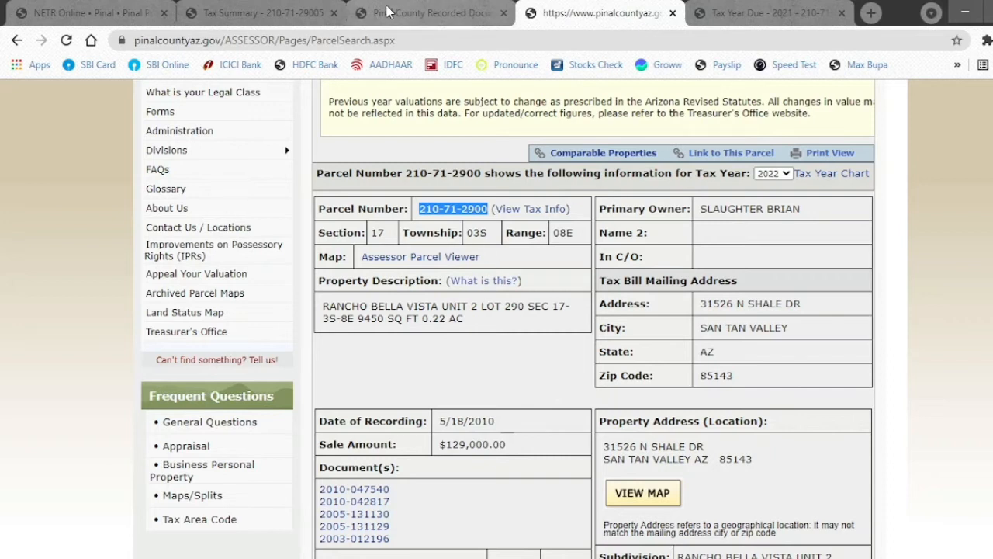
pyautogui.hotkey('alt', 'Tab')
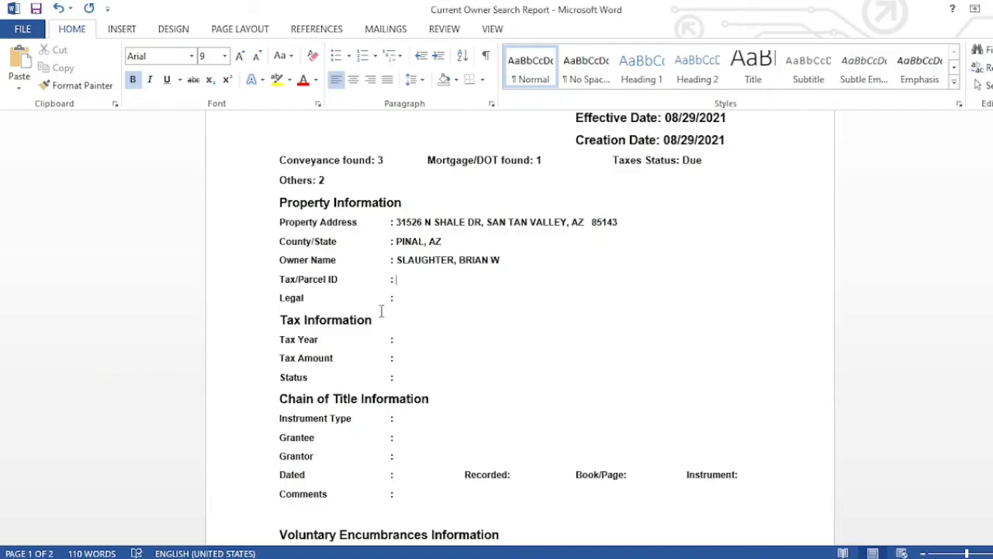
pyautogui.write('210-71-2900')
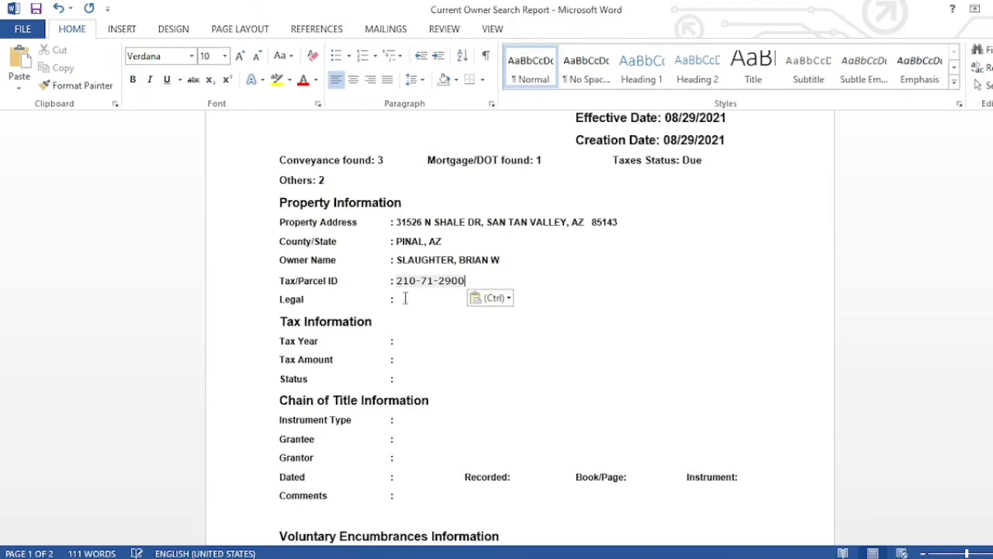
# - Use Format Painter to give the parcel number the owner name's bold Arial formatting
pyautogui.click(482, 261)
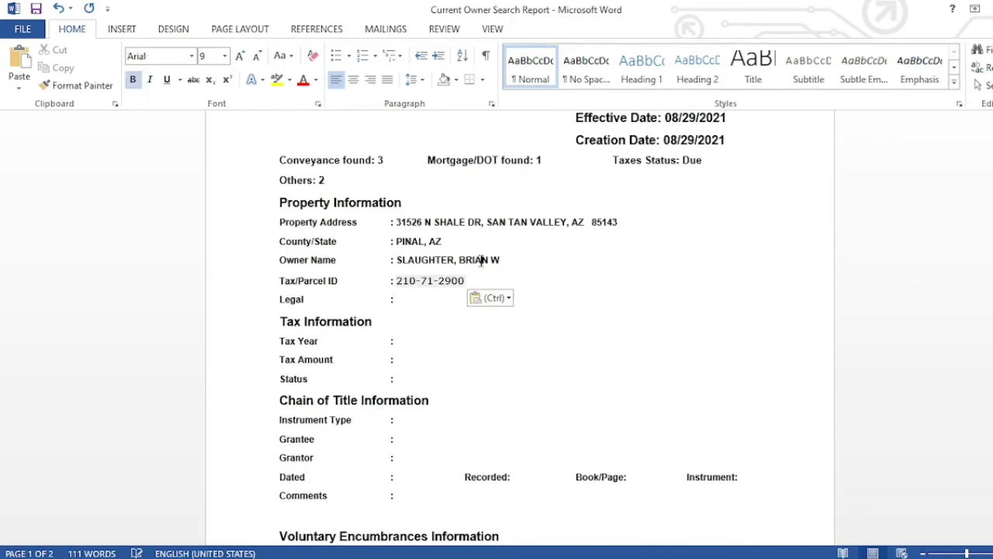
pyautogui.doubleClick(482, 260)
pyautogui.click(78, 85)
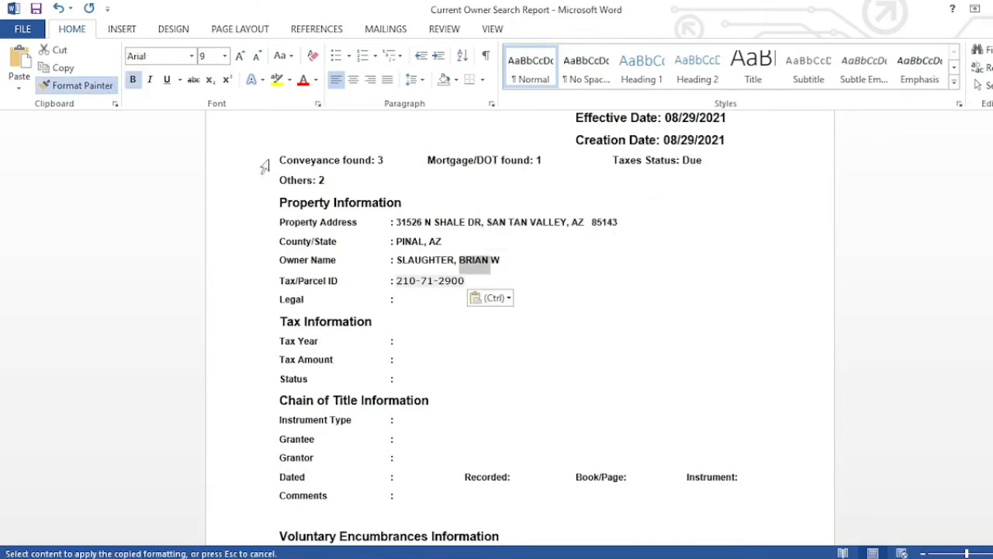
pyautogui.moveTo(465, 280)
pyautogui.mouseDown()
pyautogui.moveTo(377, 277)
pyautogui.moveTo(402, 284)
pyautogui.mouseUp()
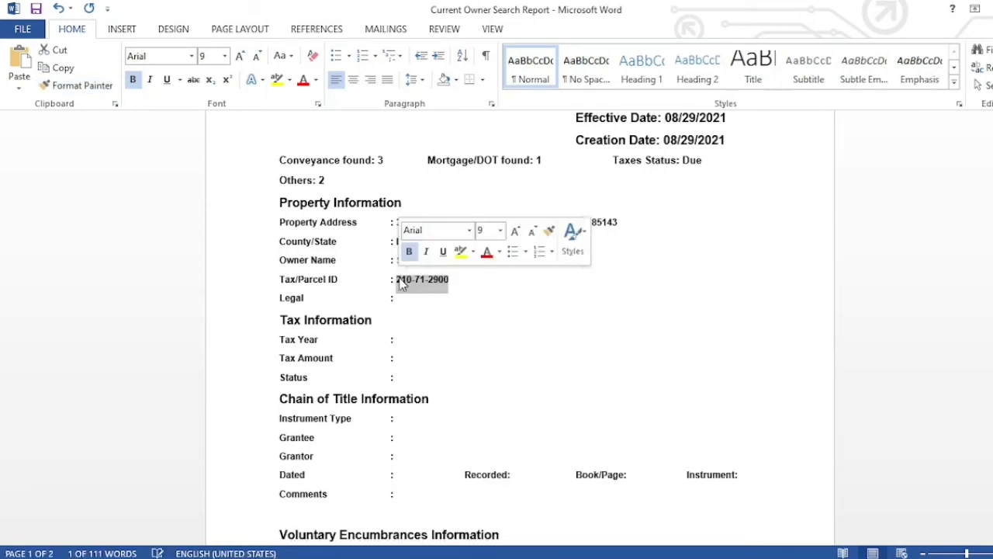
pyautogui.click(470, 333)
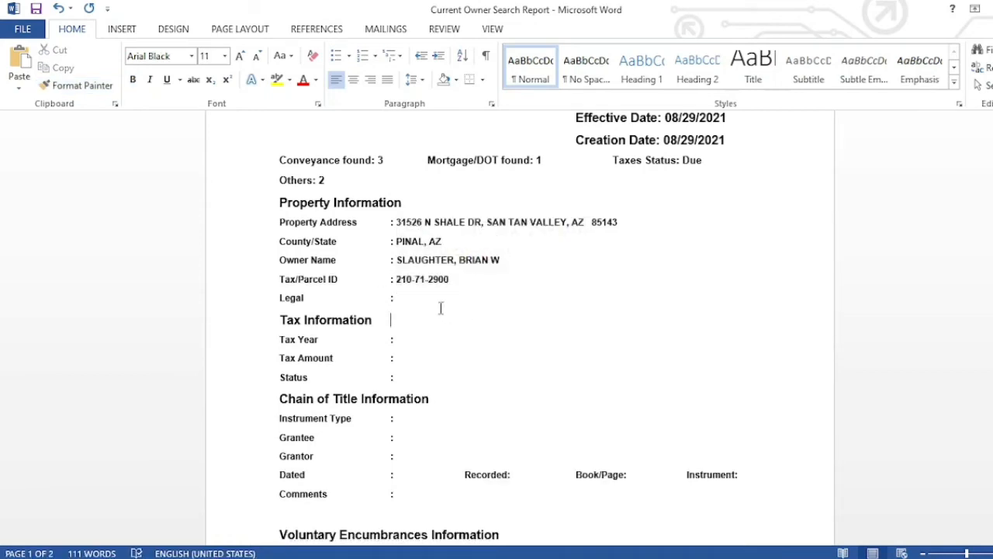
pyautogui.click(403, 558)
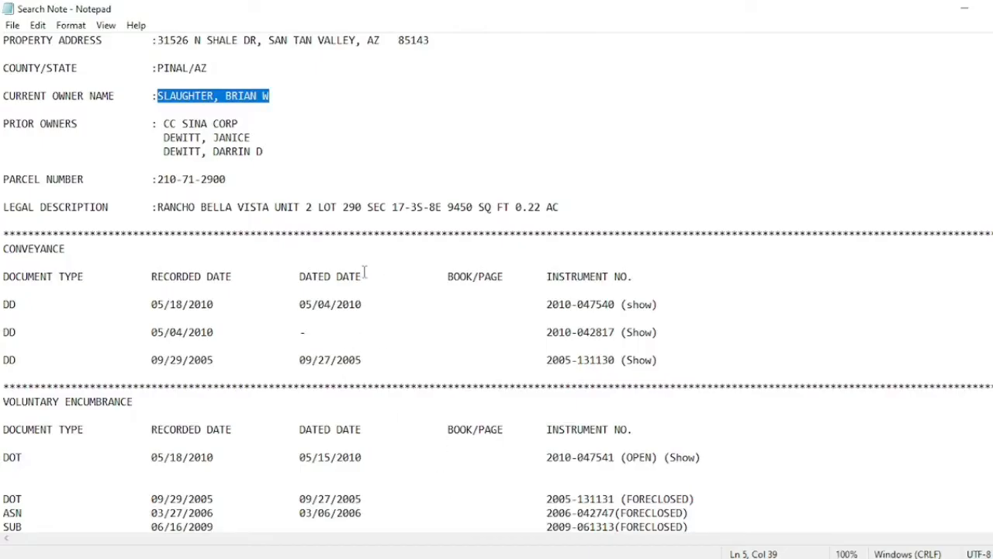
# - Copy the Lot 290 legal description from the search note onto the report's Legal line
pyautogui.moveTo(160, 207); pyautogui.dragTo(562, 206)
pyautogui.hotkey('ctrl', 'c')
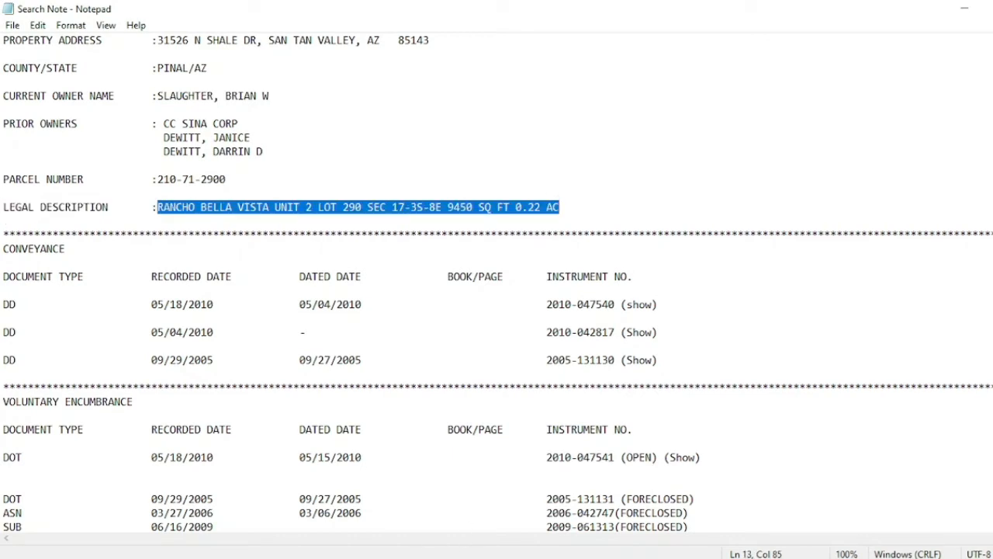
pyautogui.click(437, 558)
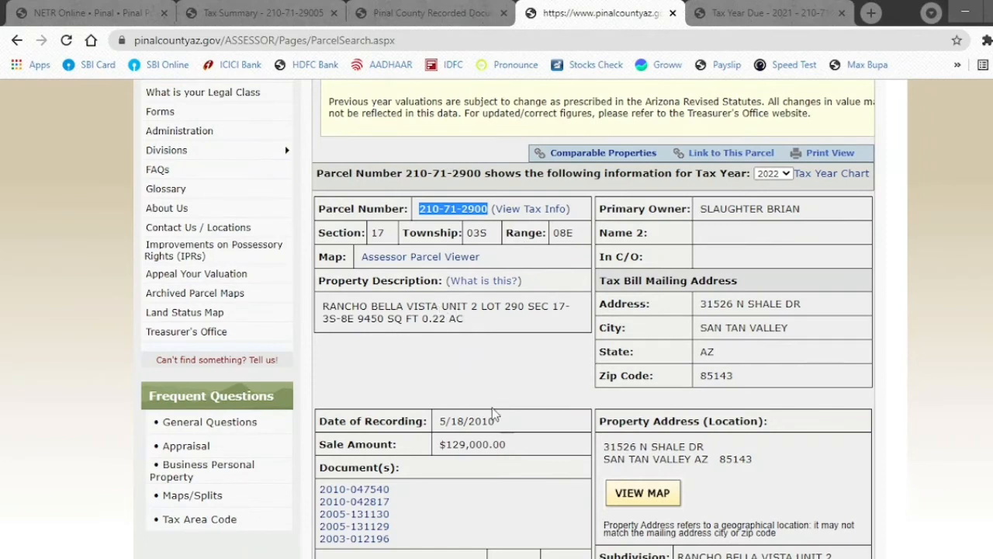
pyautogui.click(502, 558)
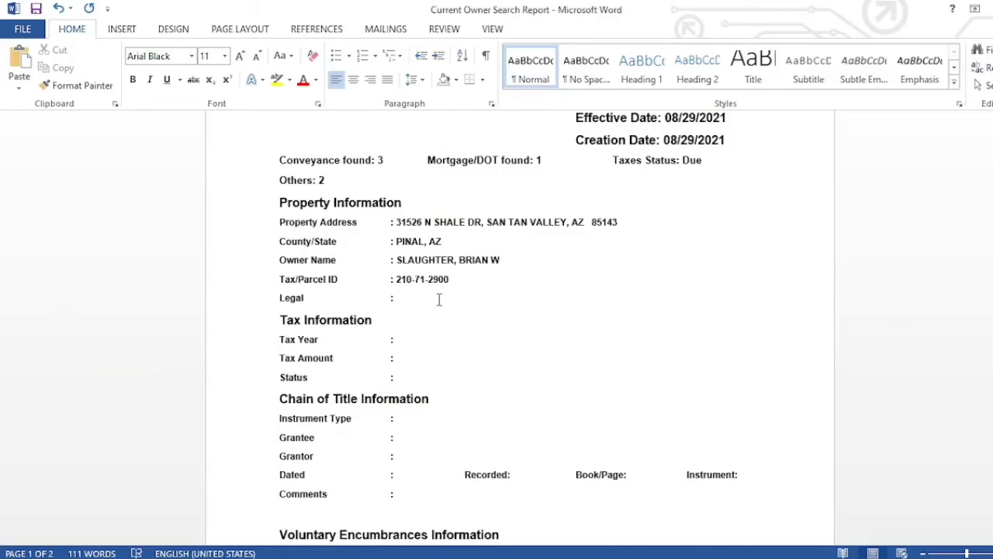
pyautogui.click(431, 298)
pyautogui.hotkey('ctrl', 'v')
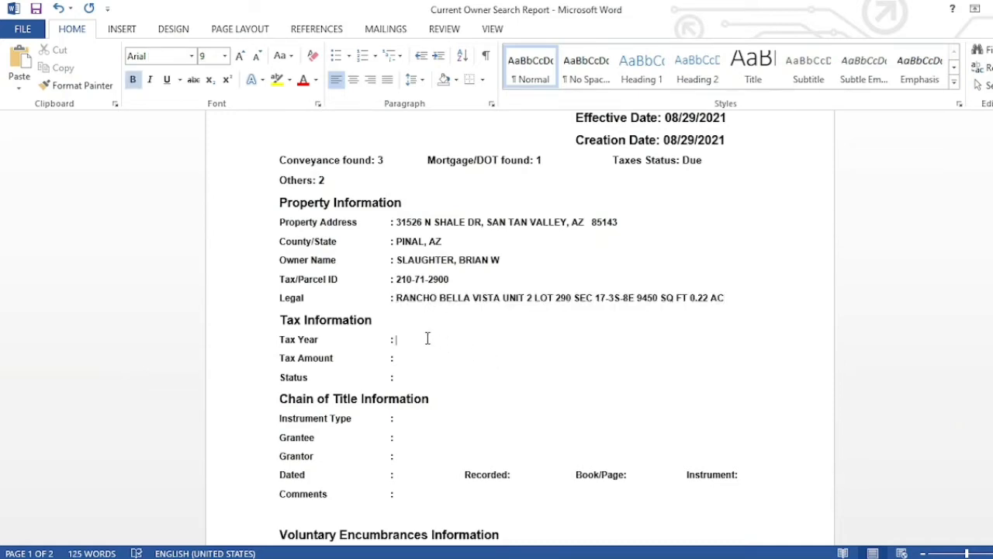
# - Enter 2021 as the Tax Year in the report
pyautogui.click(428, 338)
pyautogui.write('2021')
pyautogui.press('Down')
pyautogui.hotkey('alt', 'Tab')
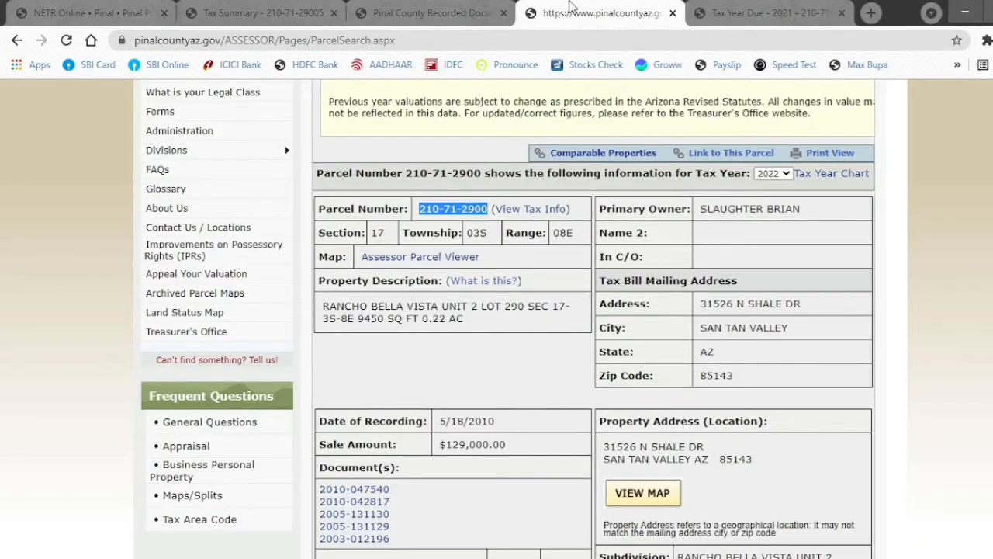
pyautogui.click(468, 7)
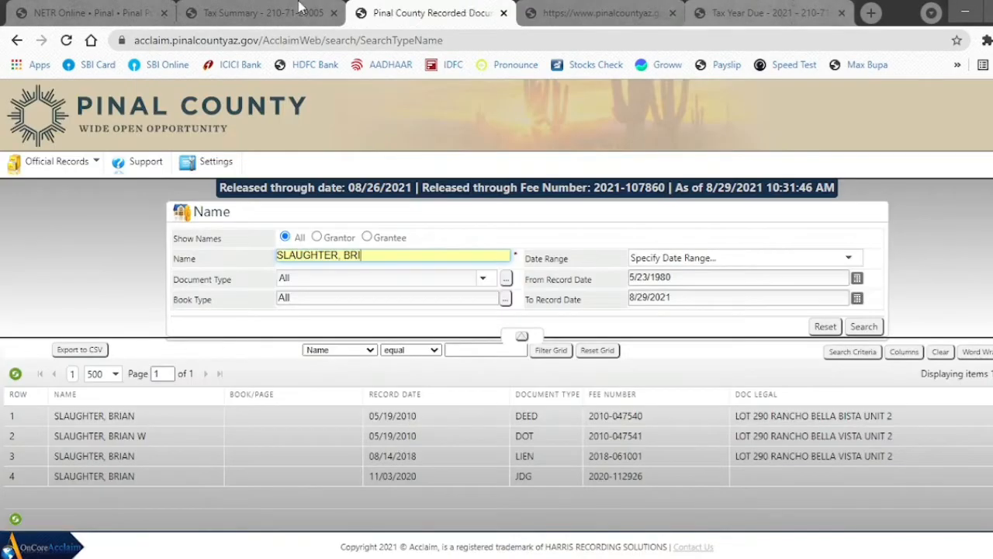
# - Open the parcel's 2021 Tax Year Due breakdown showing $1,404.80 total due
pyautogui.click(264, 12)
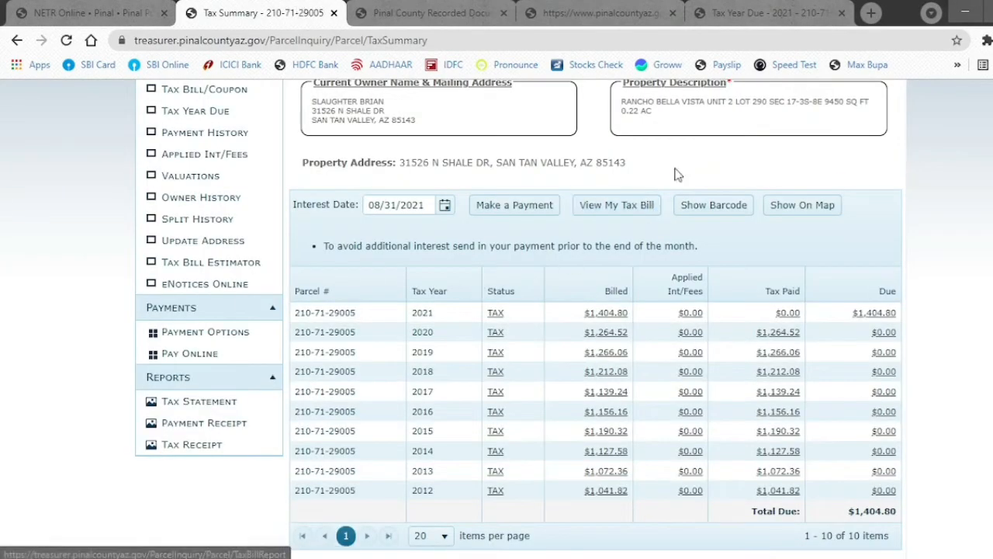
pyautogui.click(870, 318)
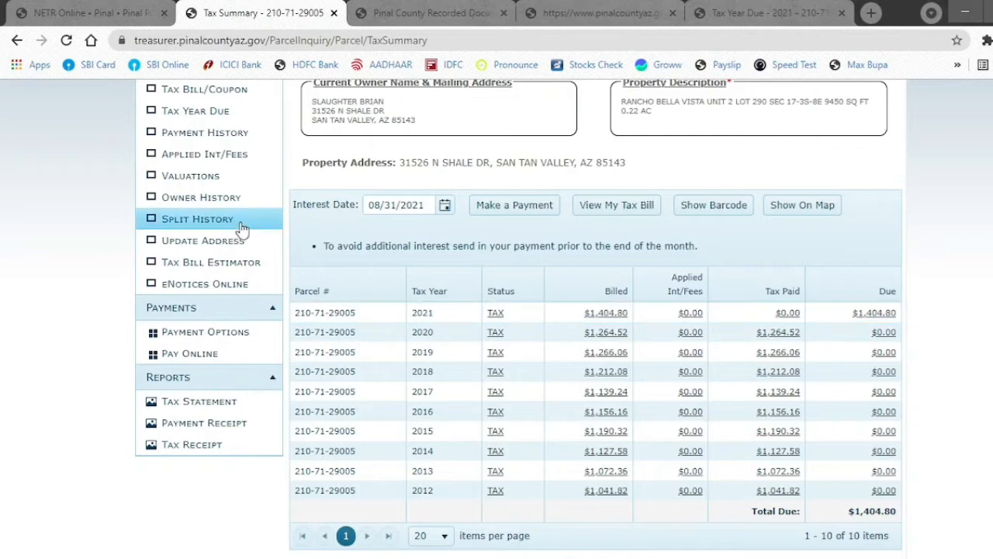
pyautogui.scroll(1, 22, 222)
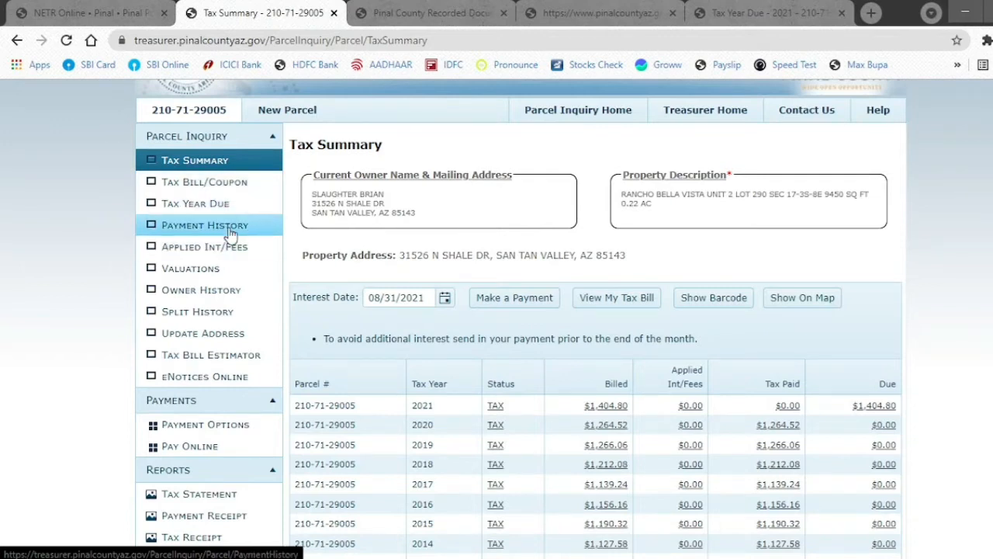
pyautogui.click(208, 209)
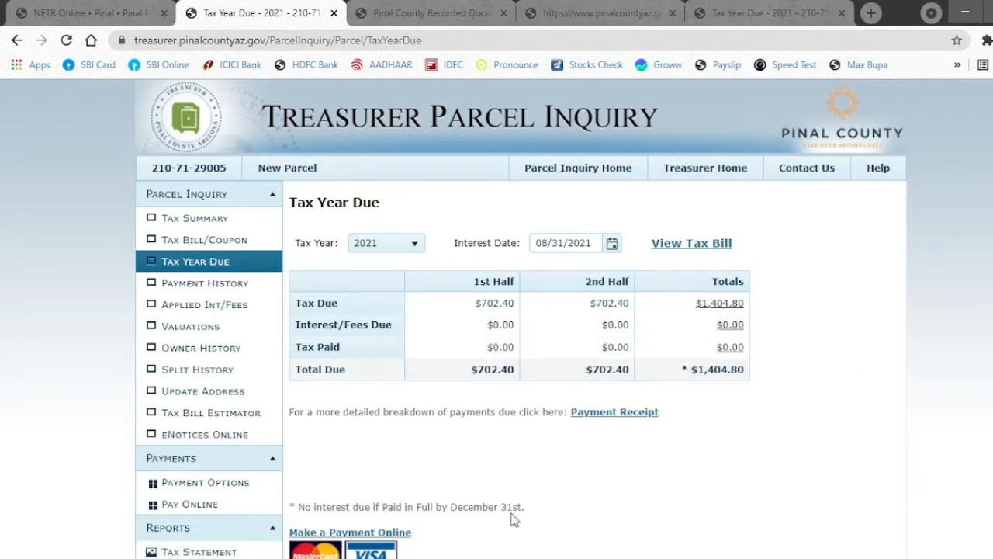
pyautogui.click(436, 558)
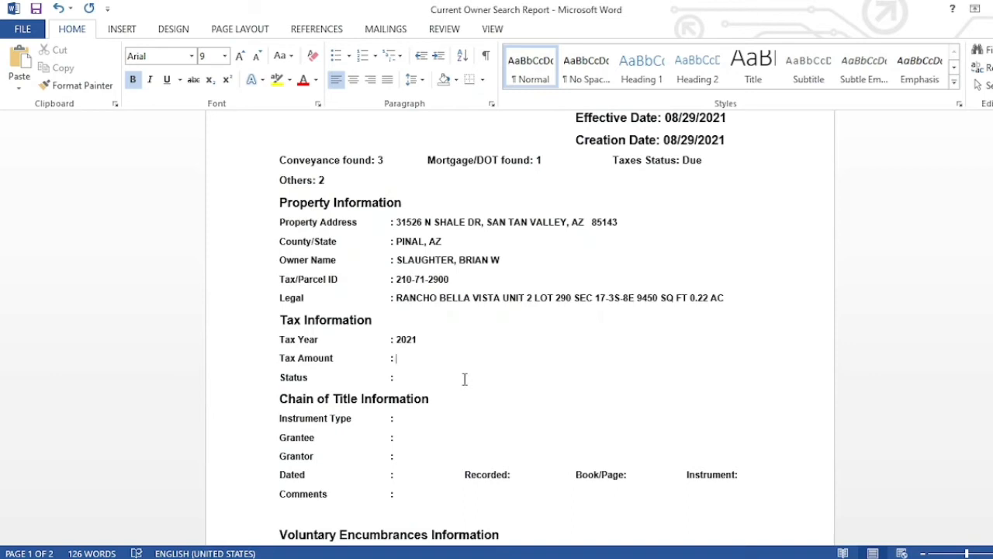
# - Enter Tax Amount 1,404.80 and Status Due in the Tax Information section
pyautogui.write('1404.80')
pyautogui.click(400, 358)
pyautogui.write(',')
pyautogui.click(397, 377)
pyautogui.write('Due')
# - Open the warranty deed 3. DD 2010-047540.pdf from the Two Owner Search folder and review it
pyautogui.moveTo(326, 556)
pyautogui.click(283, 536)
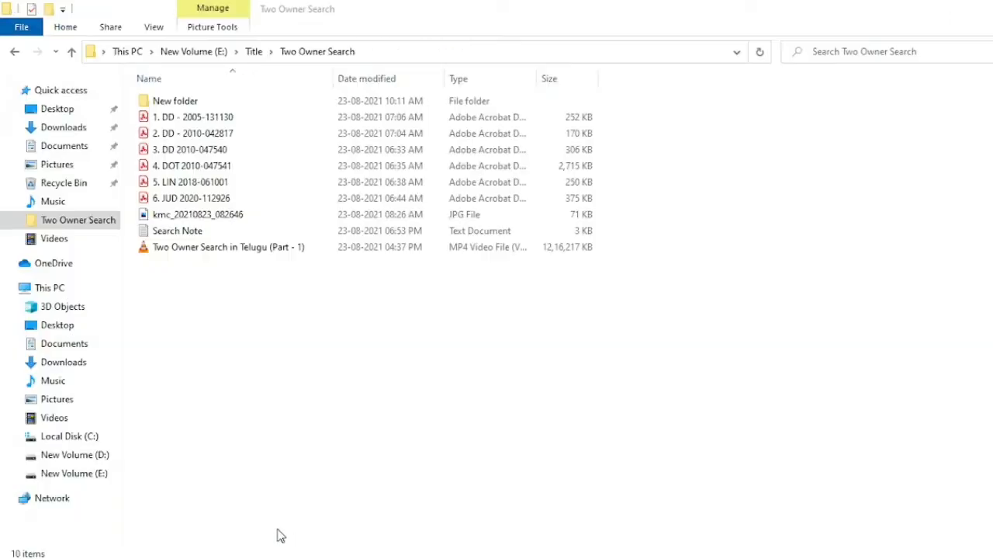
pyautogui.doubleClick(224, 149)
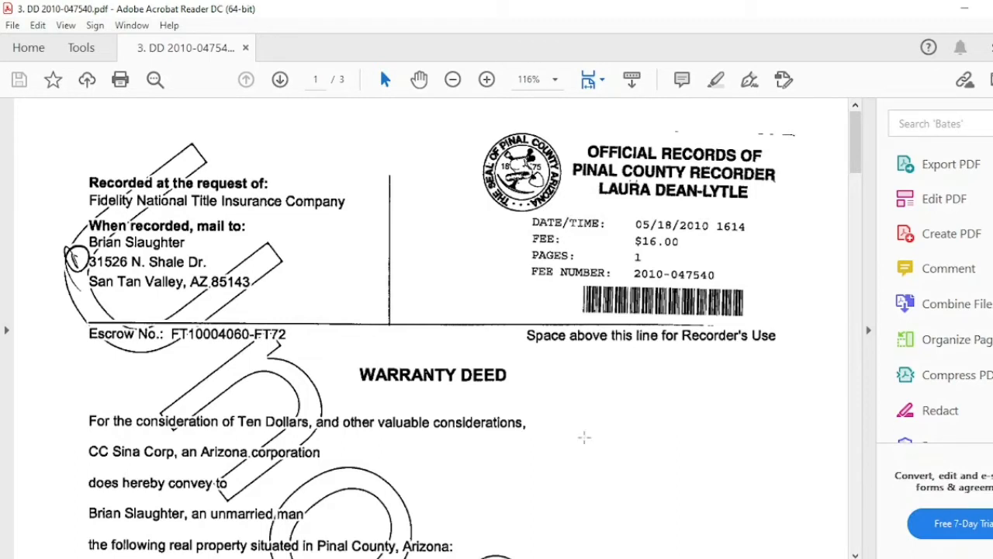
pyautogui.hotkey('alt', 'Tab')
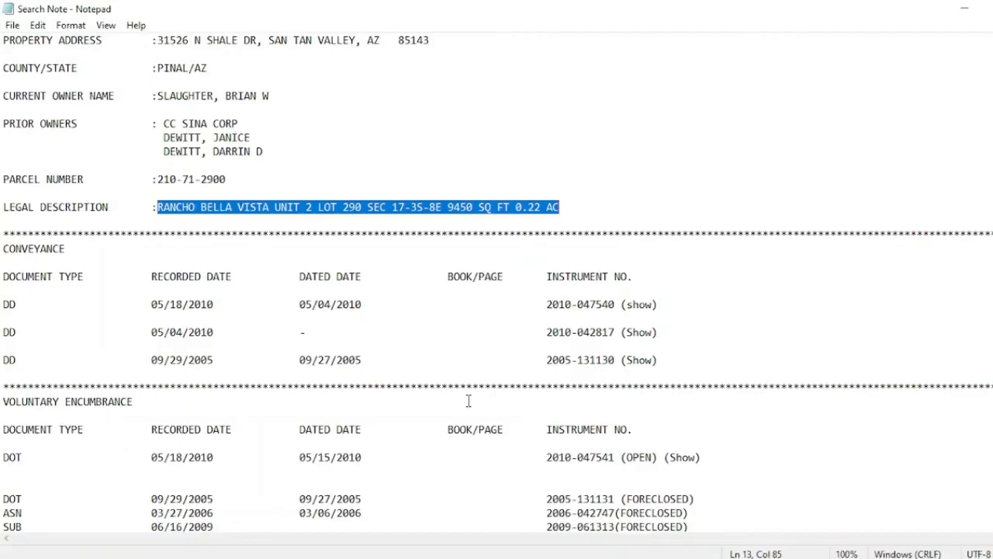
pyautogui.hotkey('alt', 'Tab')
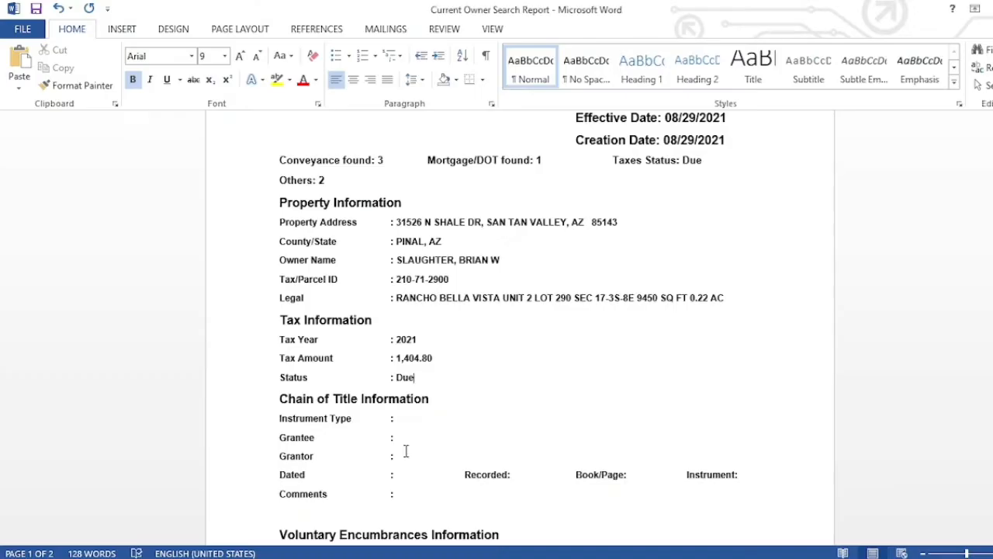
pyautogui.click(429, 418)
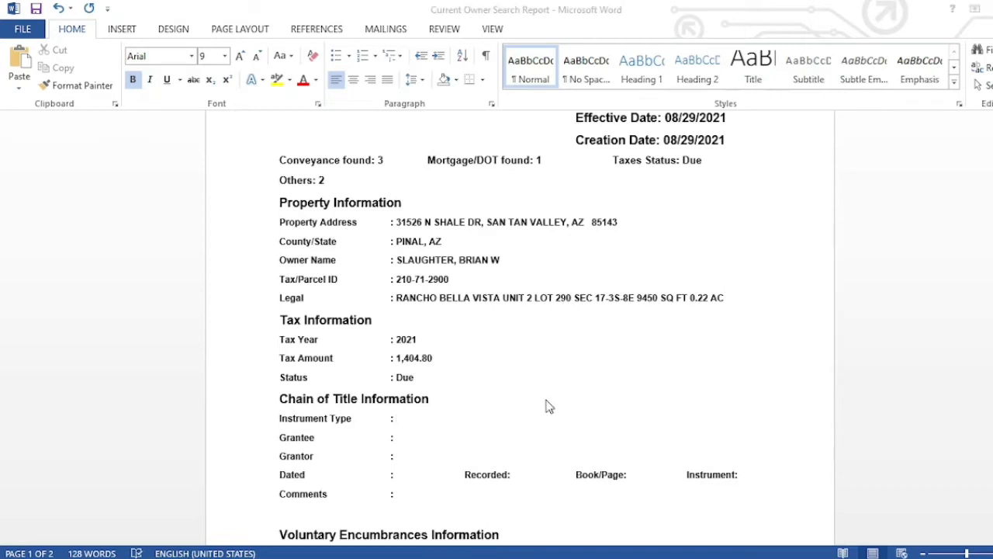
pyautogui.hotkey('alt', 'Tab')
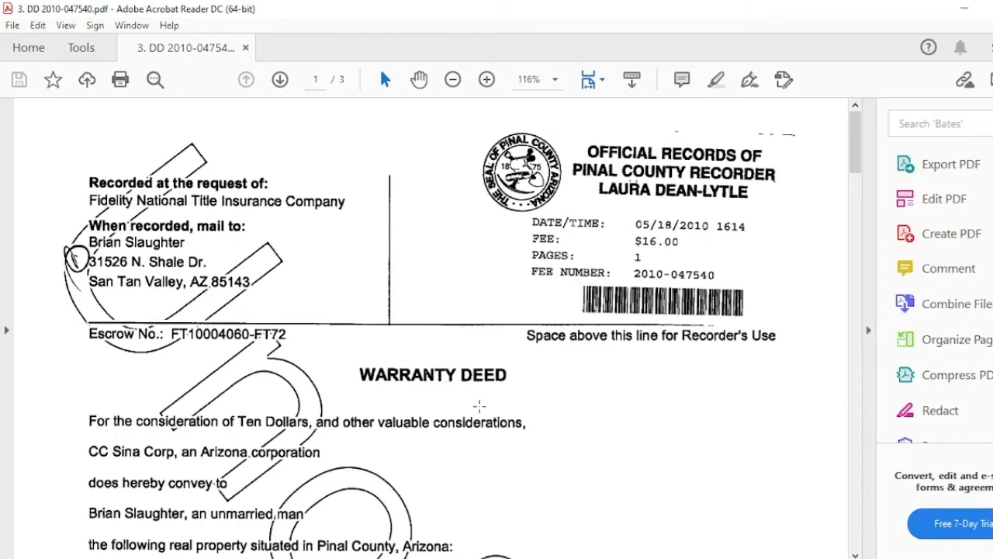
# - Enter WARRANTY DEED as the chain-of-title instrument type
pyautogui.hotkey('alt', 'Tab')
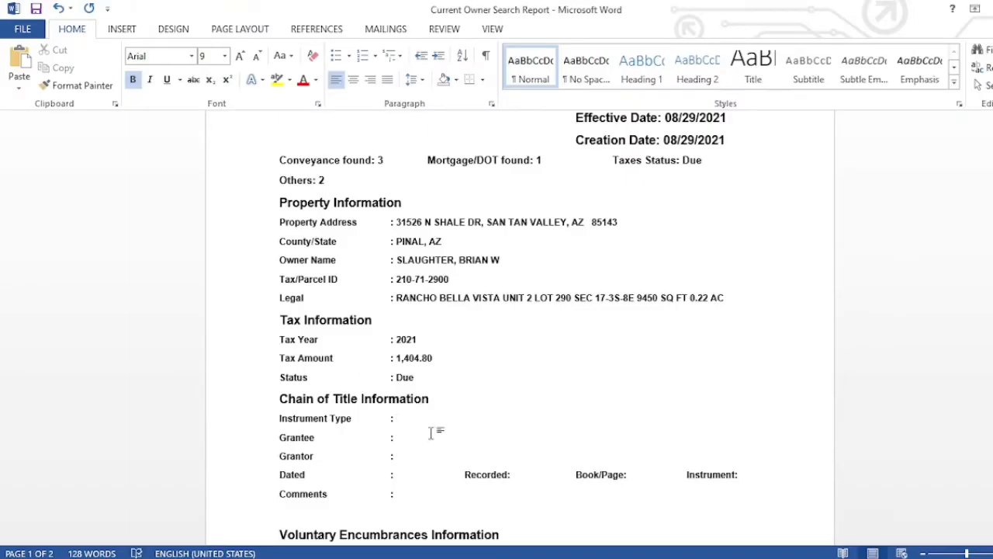
pyautogui.write('WARRANTY ')
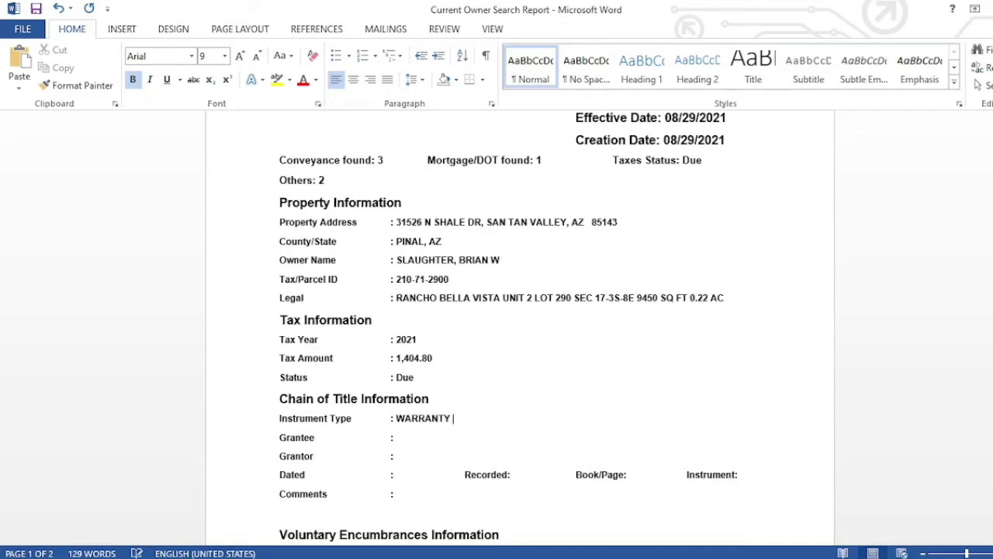
pyautogui.write('DEED')
pyautogui.click(432, 435)
# - Paste the current owner's name from the search notes after Grantee
pyautogui.click(469, 558)
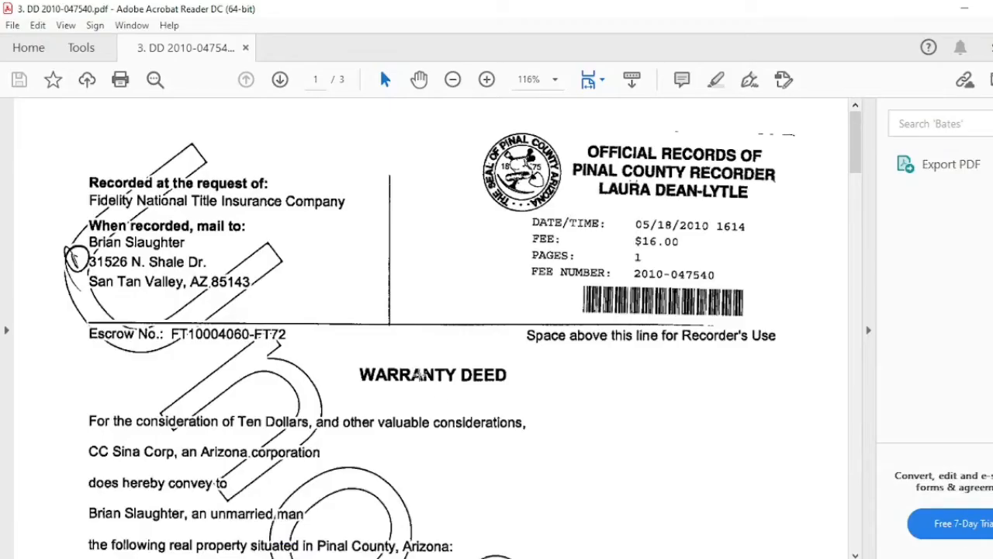
pyautogui.scroll(-3, 418, 358)
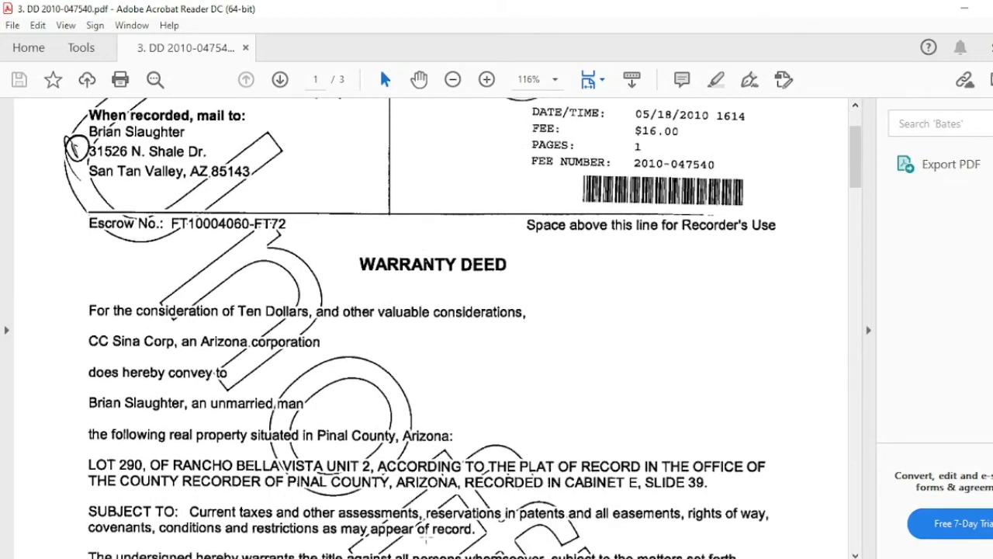
pyautogui.moveTo(440, 558)
pyautogui.click(439, 504)
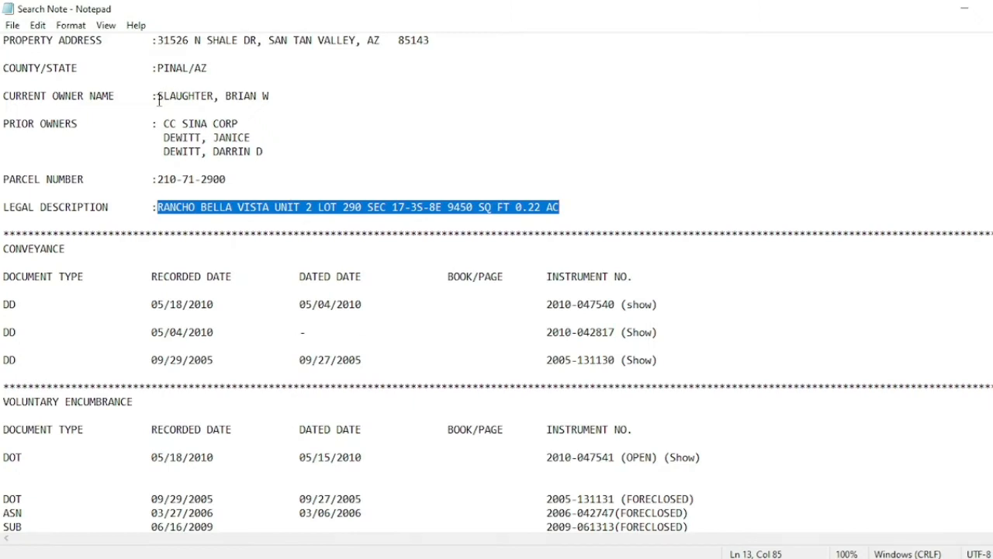
pyautogui.moveTo(157, 96); pyautogui.dragTo(275, 102)
pyautogui.hotkey('ctrl', 'c')
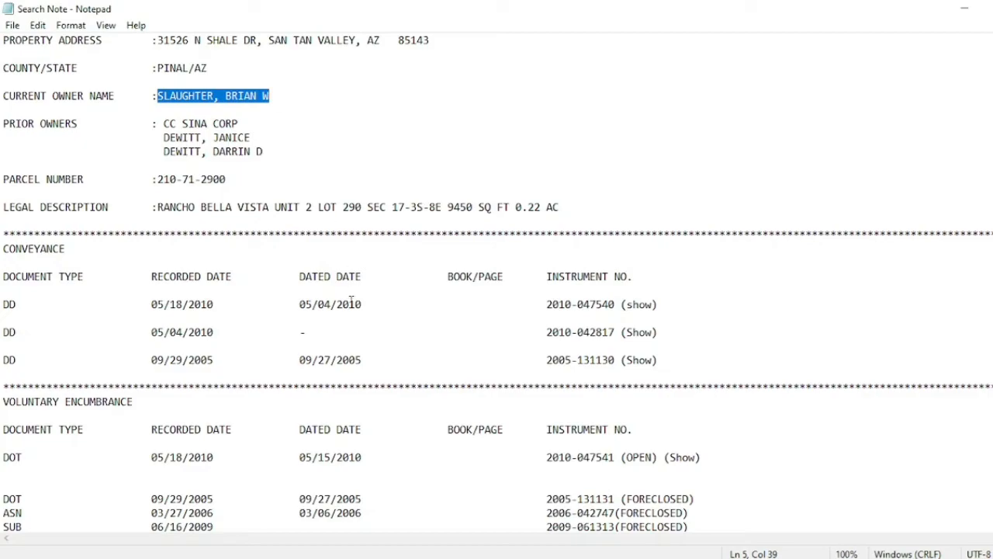
pyautogui.click(380, 558)
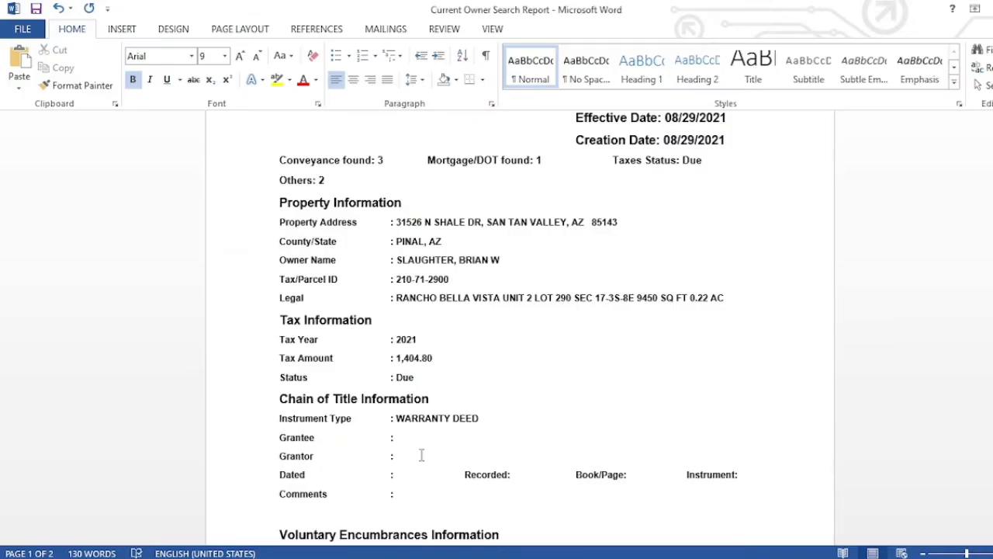
pyautogui.hotkey('ctrl', 'v')
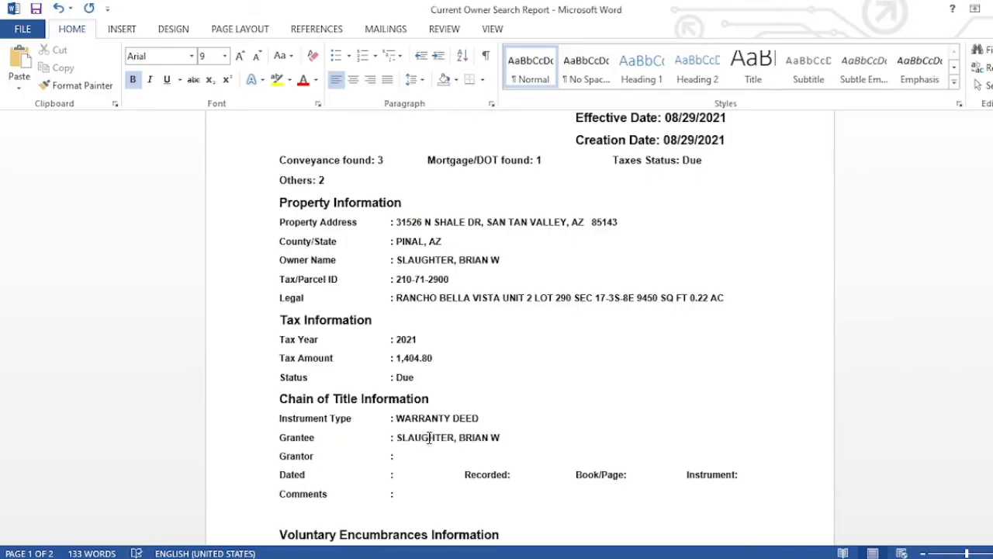
# - Reorder the grantee name first-name-first and append ', AN UNMARRIED MAN'
pyautogui.doubleClick(429, 440)
pyautogui.hotkey('ctrl', 'c')
pyautogui.press('Delete')
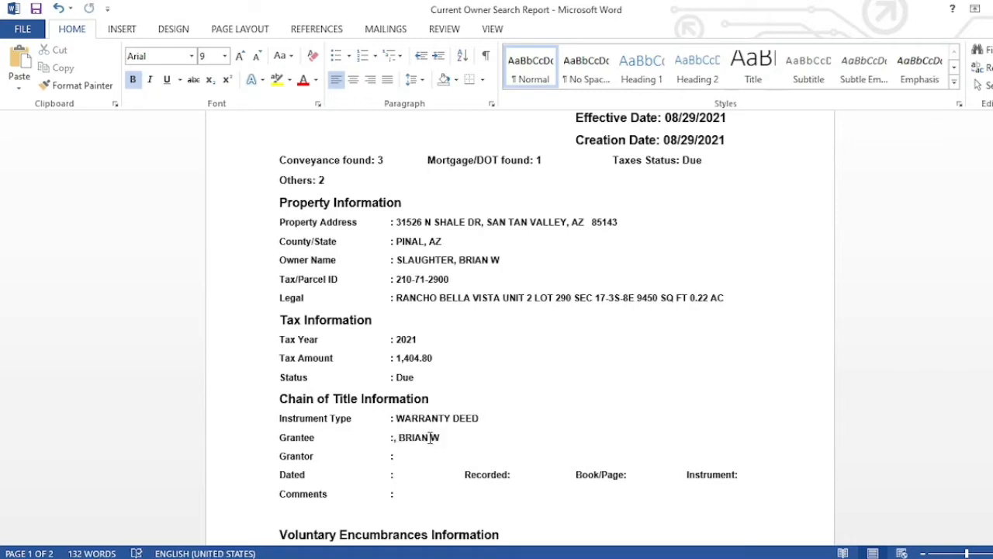
pyautogui.press('Delete')
pyautogui.hotkey('ctrl', 'v')
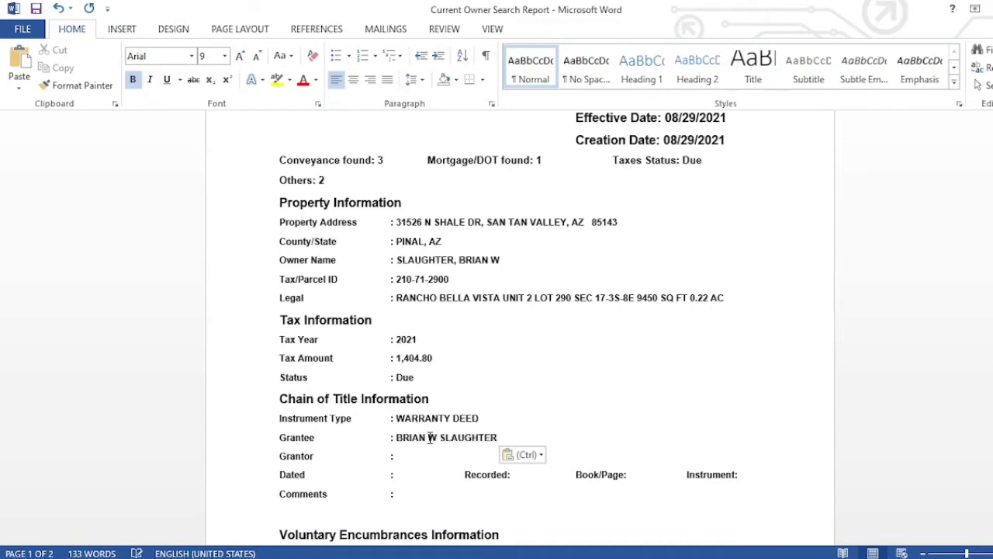
pyautogui.write(', an')
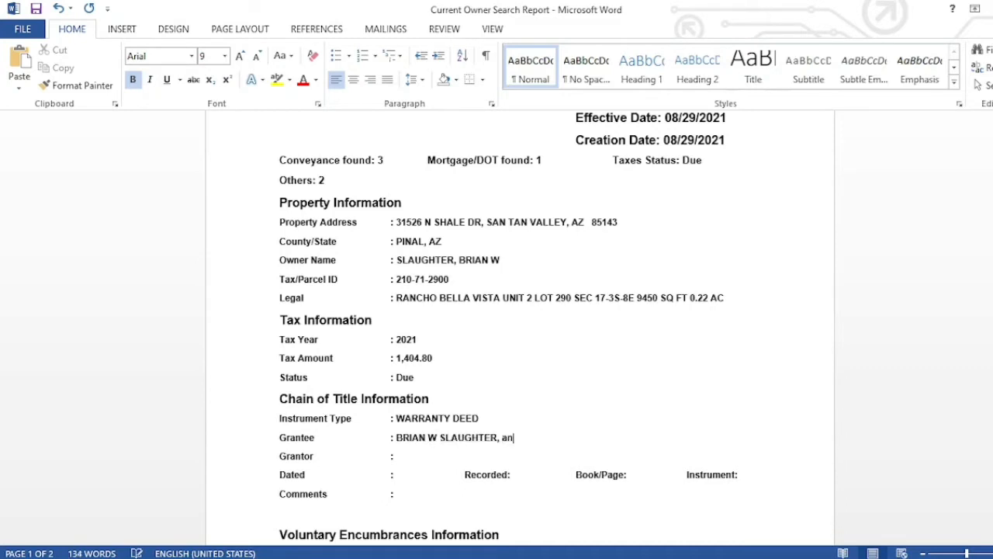
pyautogui.press('BackSpace')
pyautogui.press('BackSpace')
pyautogui.press('BackSpace')
pyautogui.write('AN')
pyautogui.hotkey('alt', 'Tab')
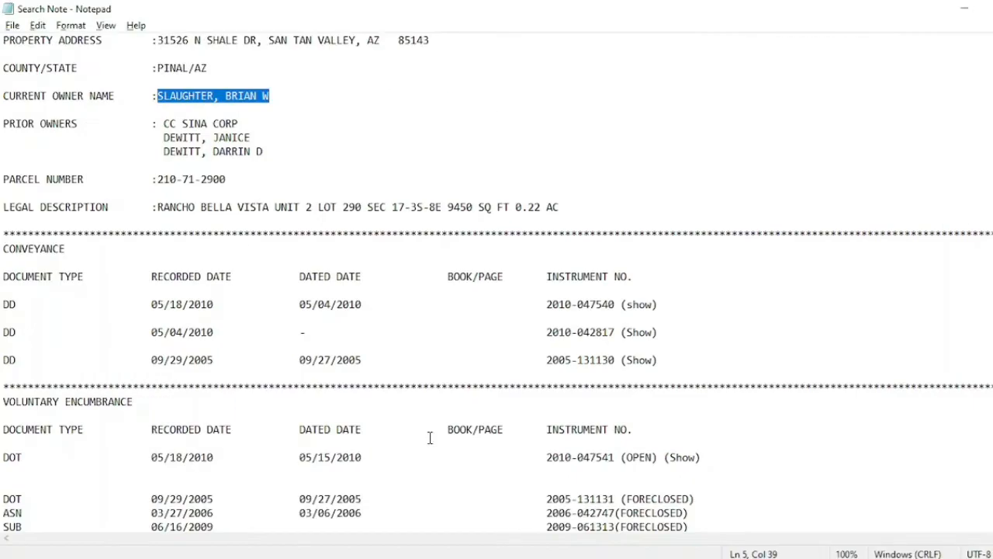
pyautogui.hotkey('alt', 'Tab')
pyautogui.hotkey('alt', 'Tab')
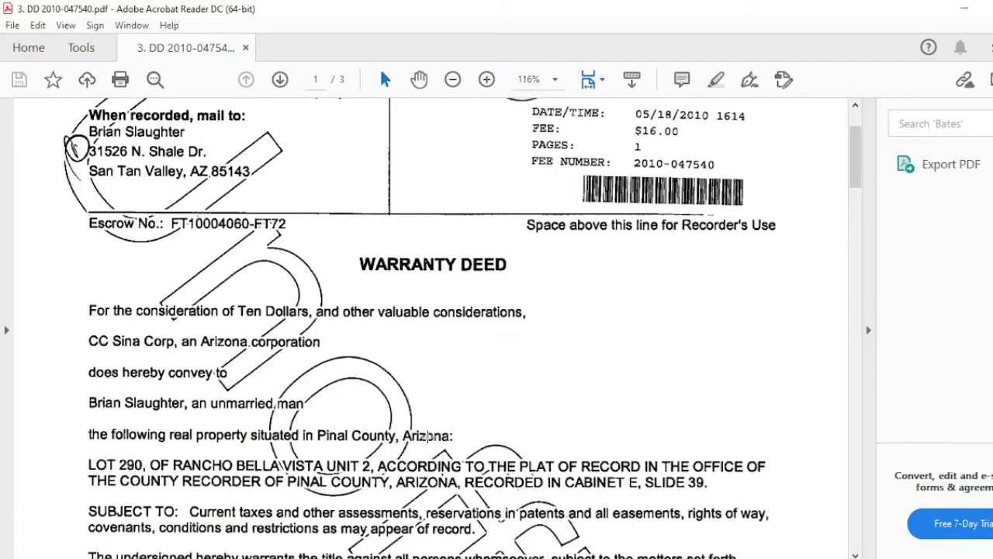
pyautogui.hotkey('alt', 'Tab')
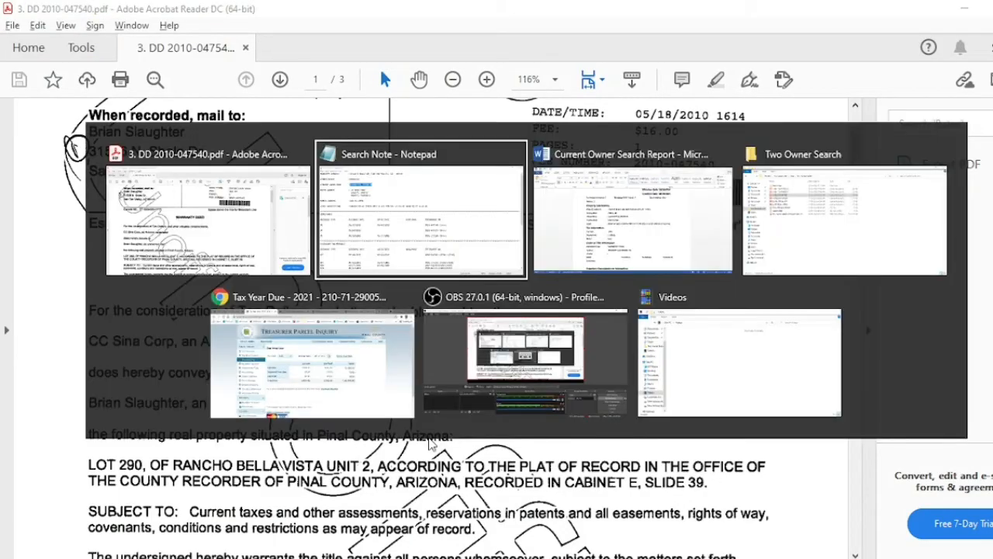
pyautogui.hotkey('alt', 'Tab')
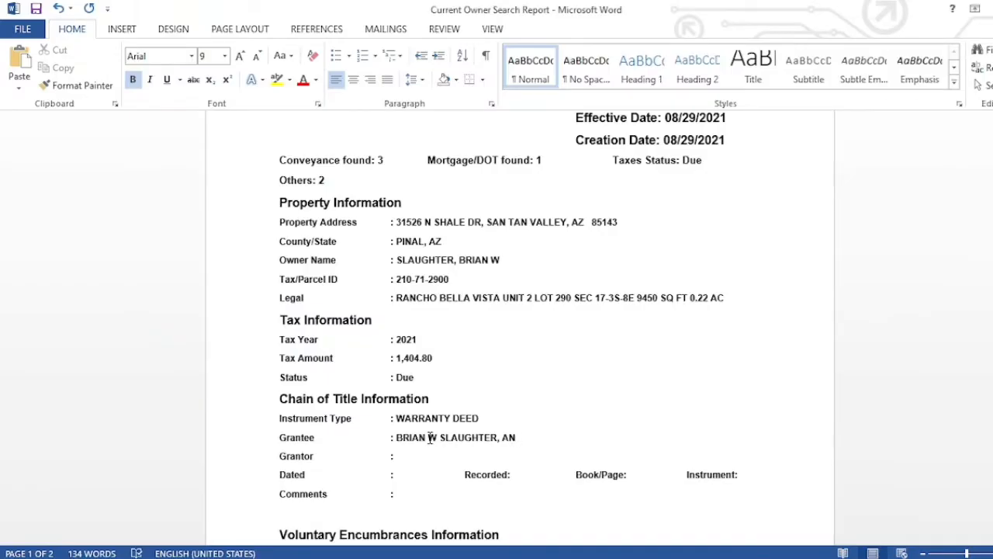
pyautogui.write('UNMARRIED MAN')
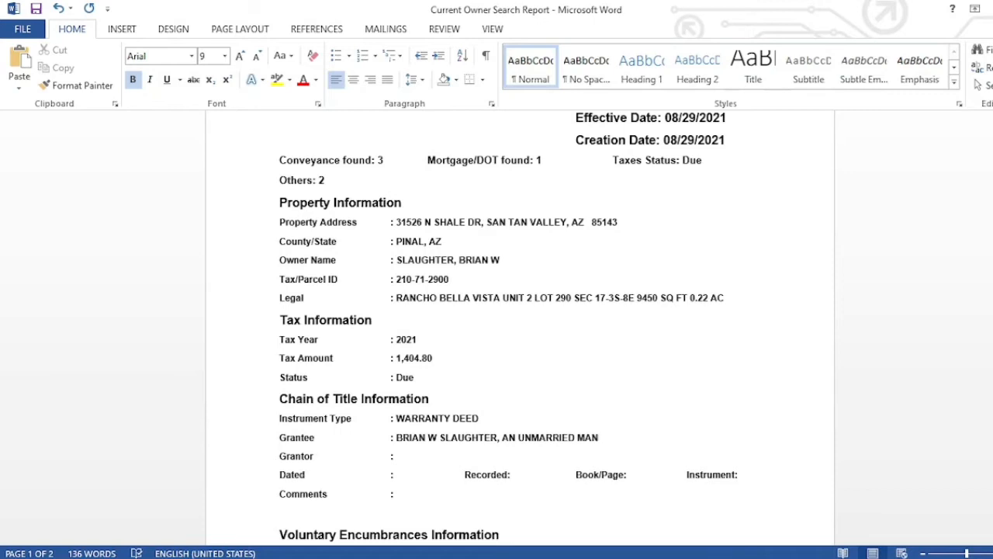
pyautogui.press('Tab')
# - Enter the grantor as CC SINA CORP, AN ARIZONA CORPORATION, copied from the search notes
pyautogui.press('BackSpace')
pyautogui.click(529, 558)
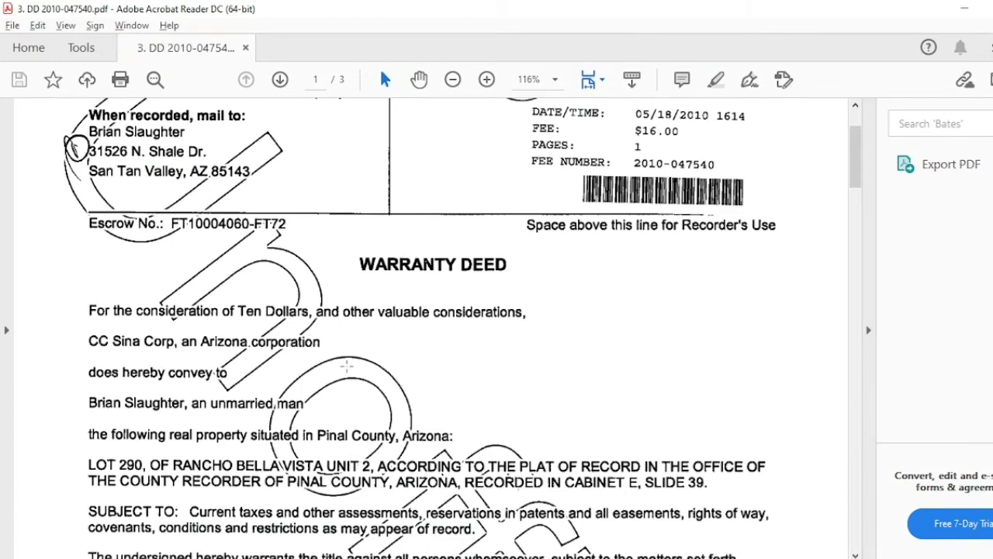
pyautogui.hotkey('alt', 'Tab')
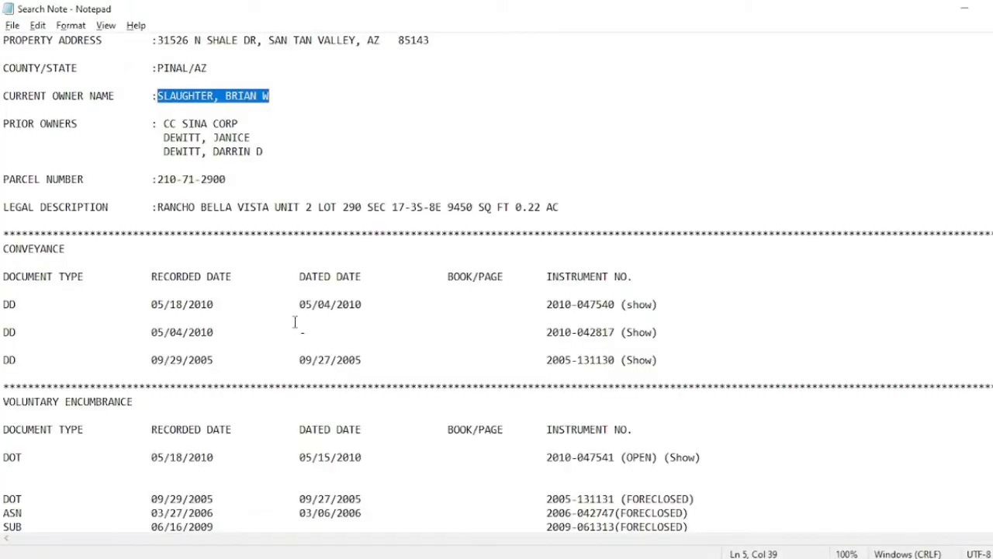
pyautogui.moveTo(164, 124); pyautogui.dragTo(247, 126)
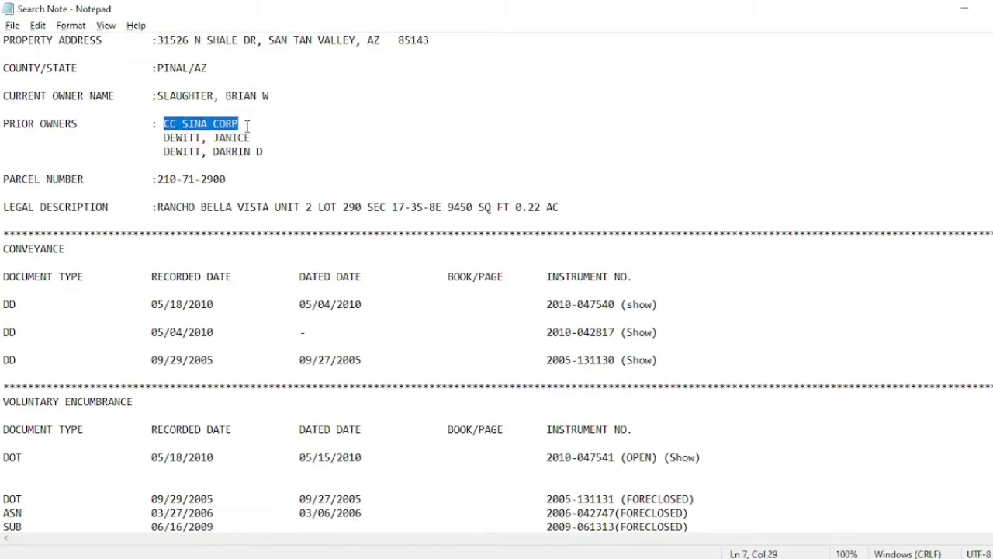
pyautogui.hotkey('ctrl', 'c')
pyautogui.hotkey('alt', 'Tab')
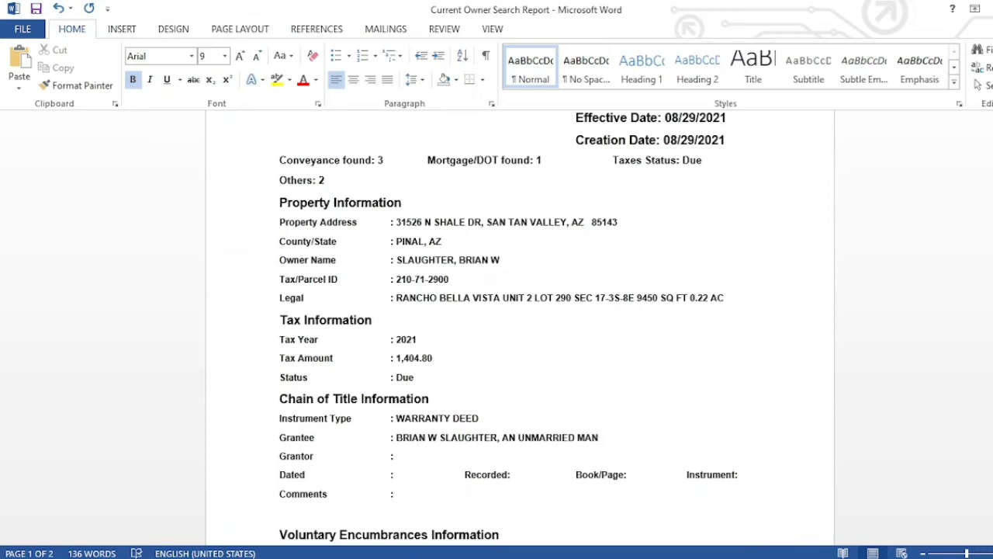
pyautogui.click(430, 460)
pyautogui.hotkey('ctrl', 'v')
pyautogui.write(', ')
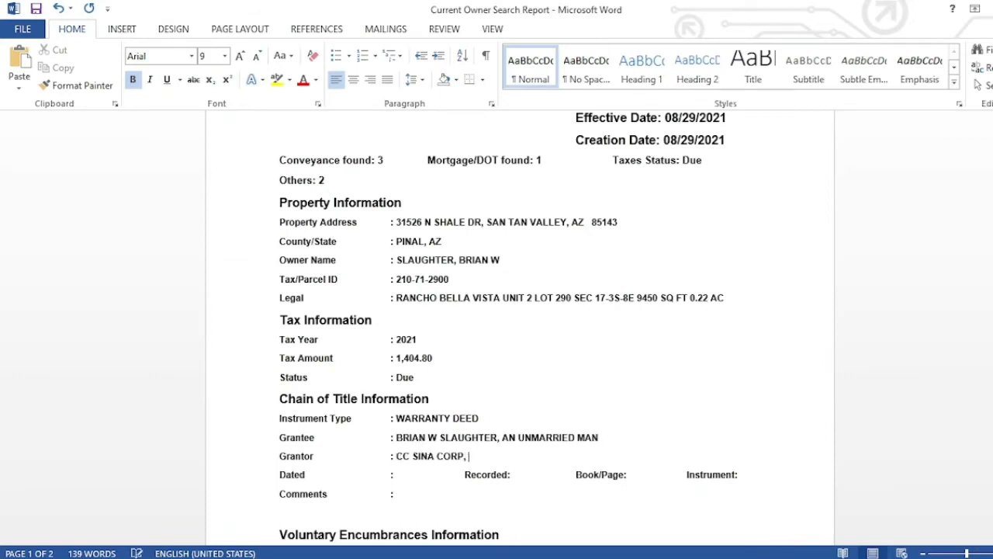
pyautogui.write('AN ARIZONA CORPOR')
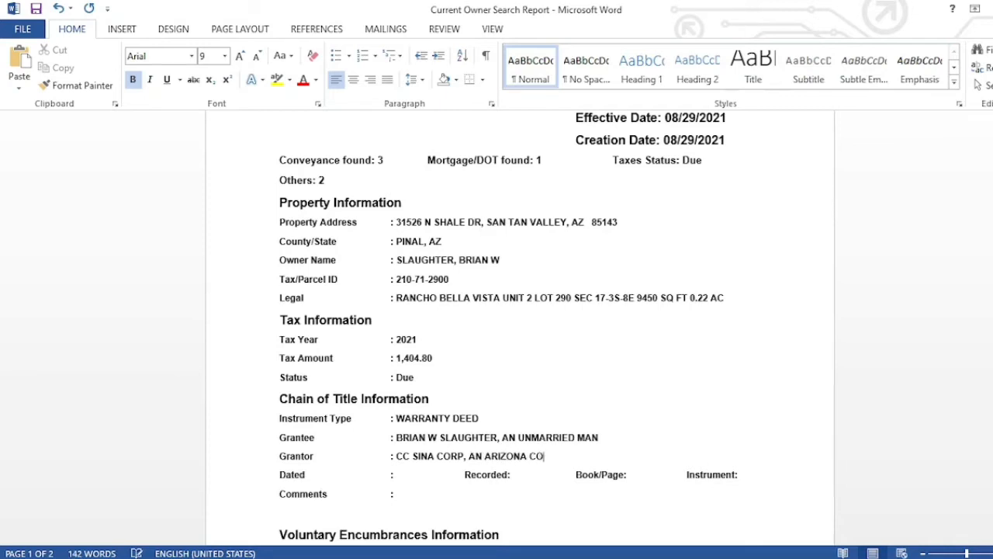
pyautogui.write('ATION')
# - Check the warranty deed PDF for the date to enter on the Dated line
pyautogui.click(413, 478)
pyautogui.hotkey('alt', 'Tab')
pyautogui.hotkey('alt', 'Tab')
pyautogui.hotkey('alt', 'Tab')
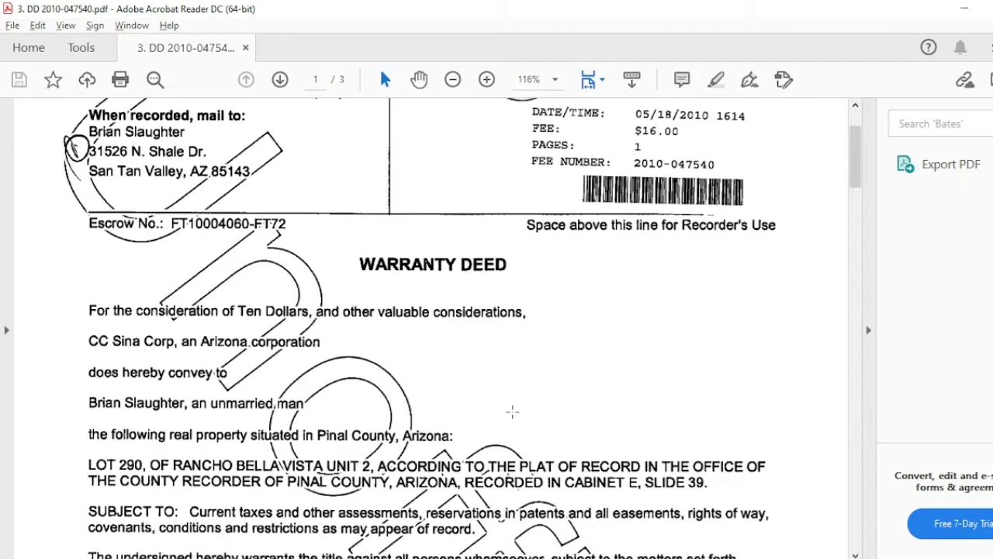
pyautogui.click(512, 412)
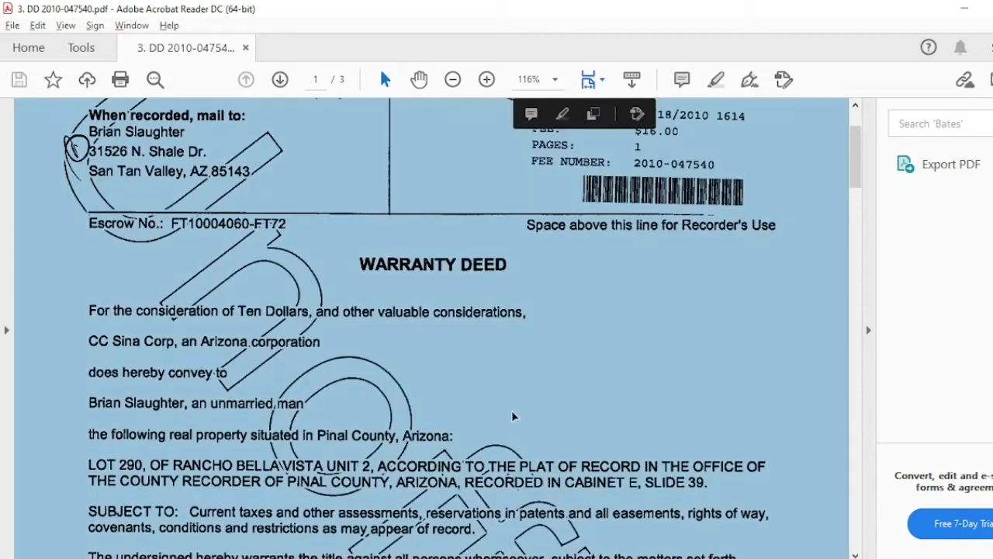
pyautogui.click(479, 385)
pyautogui.scroll(-1, 480, 385)
pyautogui.scroll(-5, 480, 385)
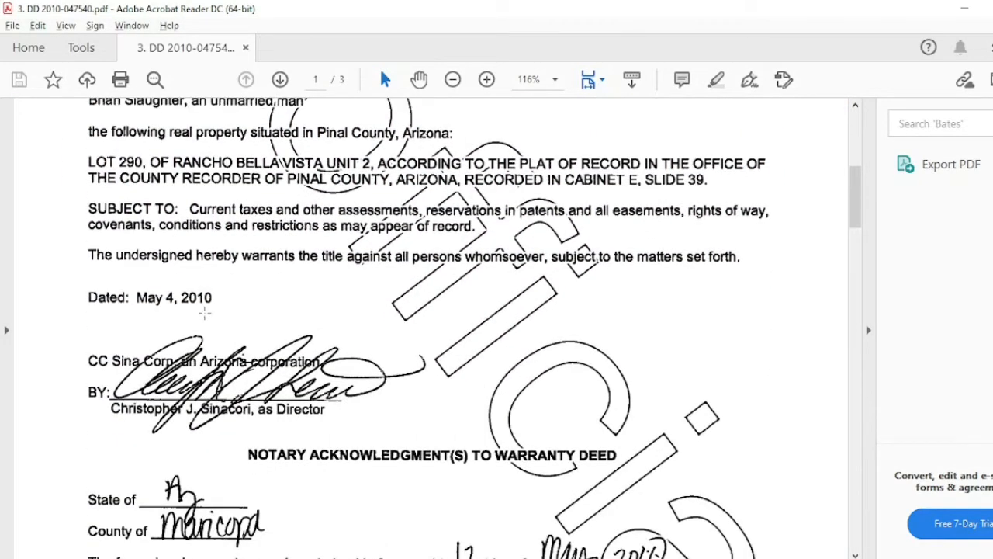
pyautogui.hotkey('alt', 'Tab')
pyautogui.hotkey('alt', 'Tab')
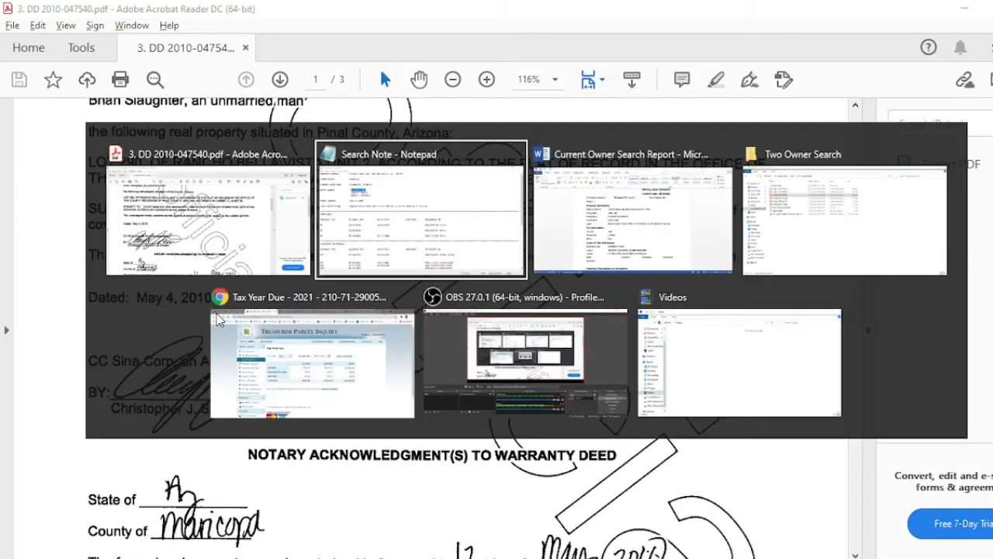
# - Enter Dated 05/04/2010 and delete the Book/Page: label on that line
pyautogui.write('05/')
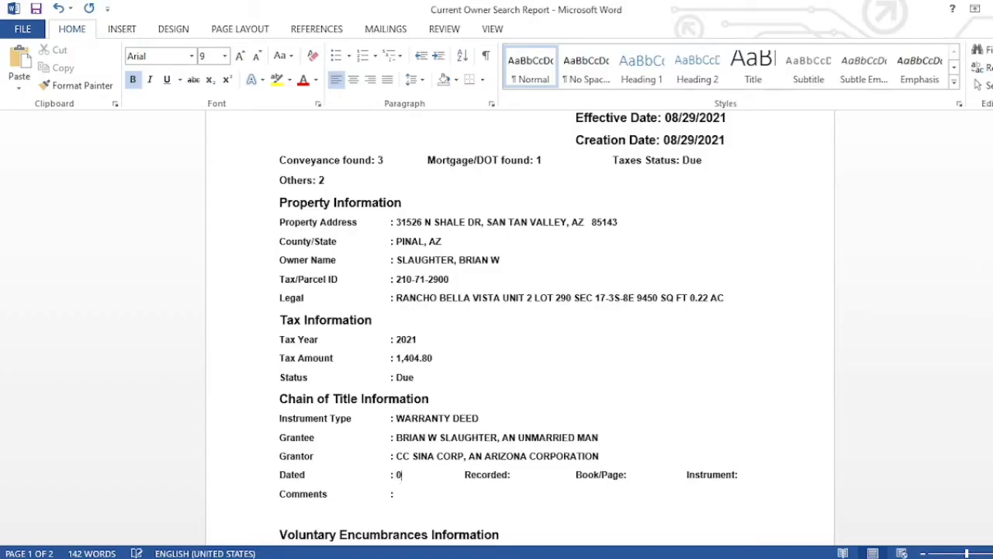
pyautogui.write('04/2010')
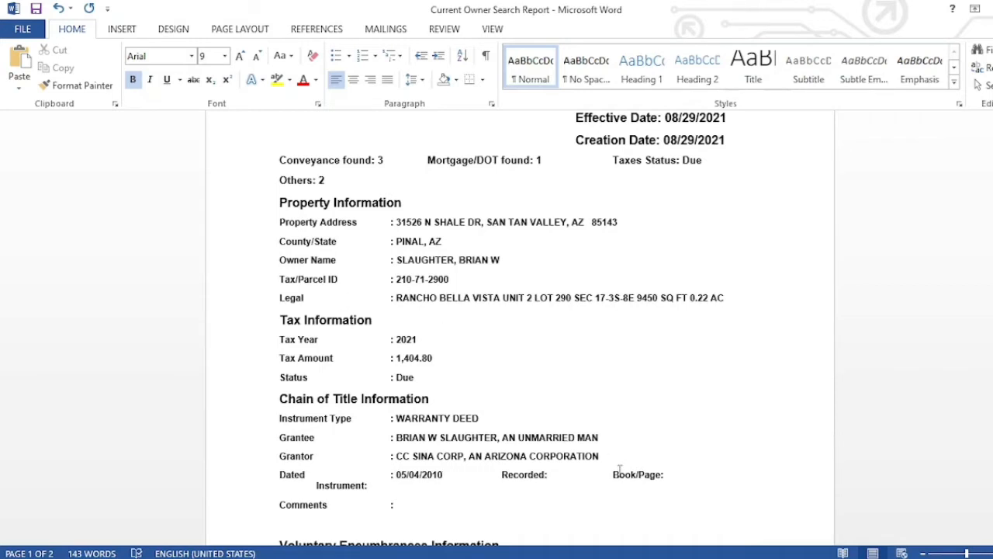
pyautogui.moveTo(613, 474); pyautogui.dragTo(672, 479)
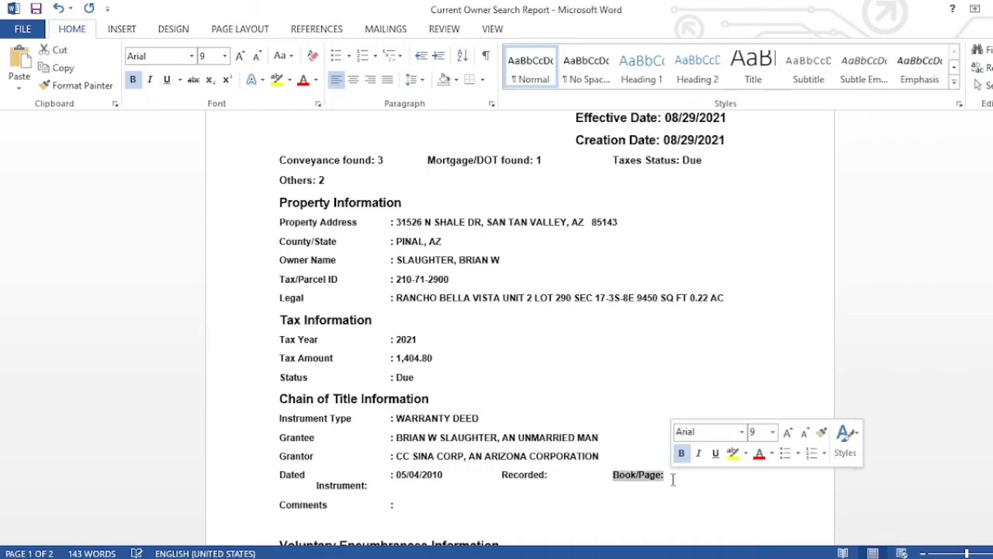
pyautogui.press('BackSpace')
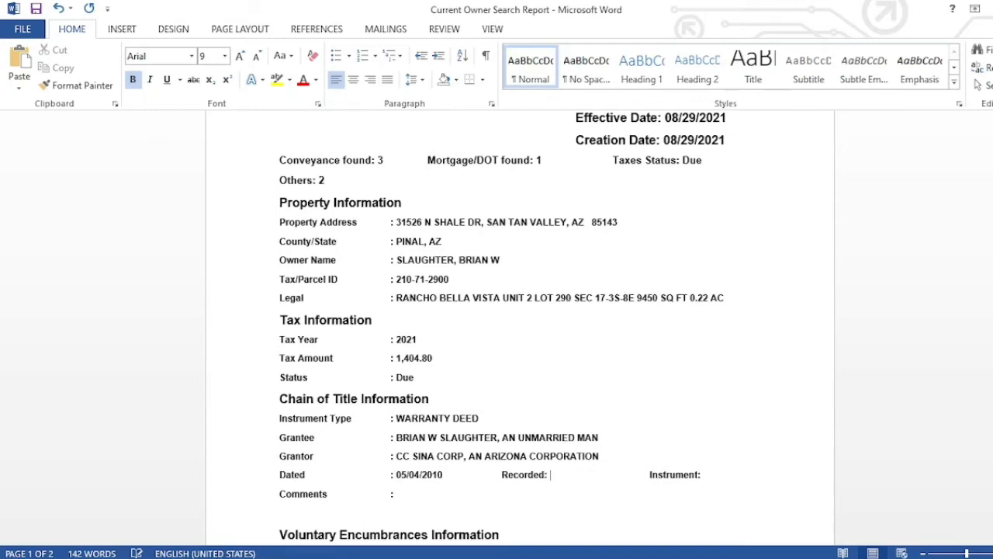
# - Enter Recorded 05/18/2010 and remove the extra gaps before Recorded and Instrument
pyautogui.click(543, 557)
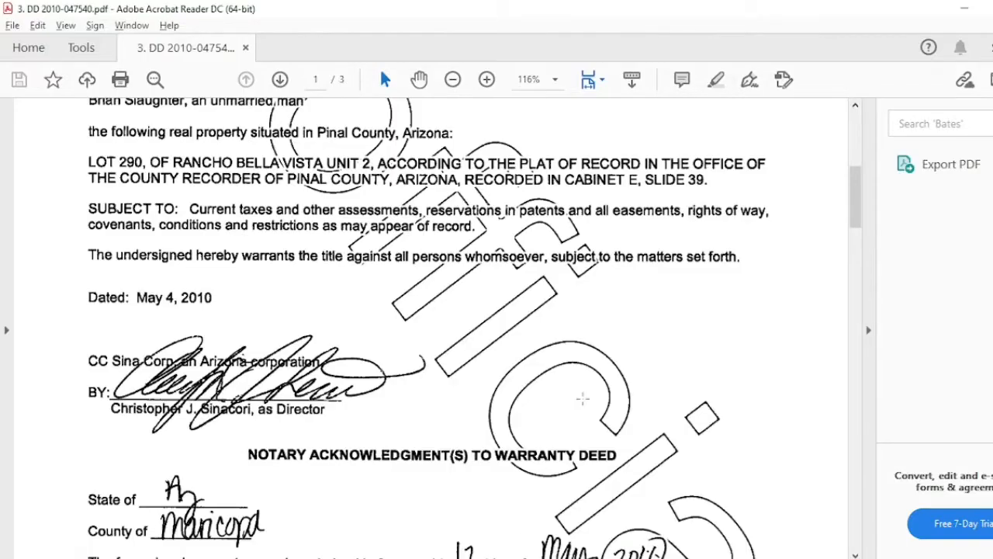
pyautogui.scroll(5, 592, 378)
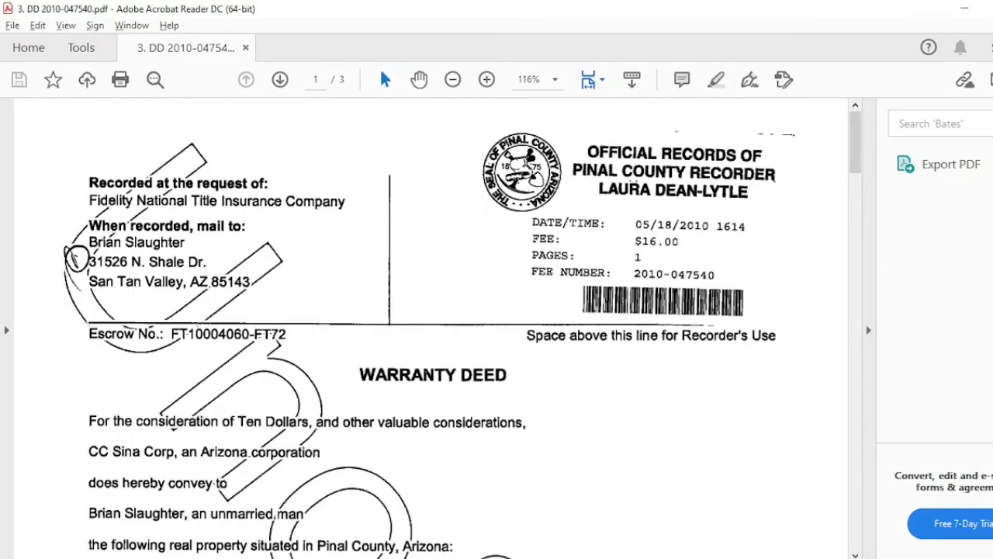
pyautogui.hotkey('alt', 'Tab')
pyautogui.write('05')
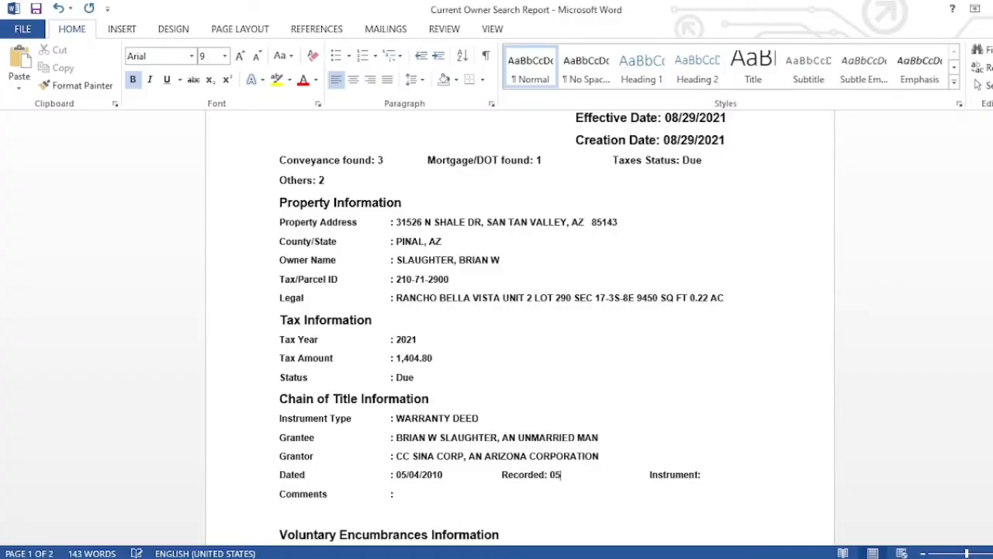
pyautogui.write('/18/2010')
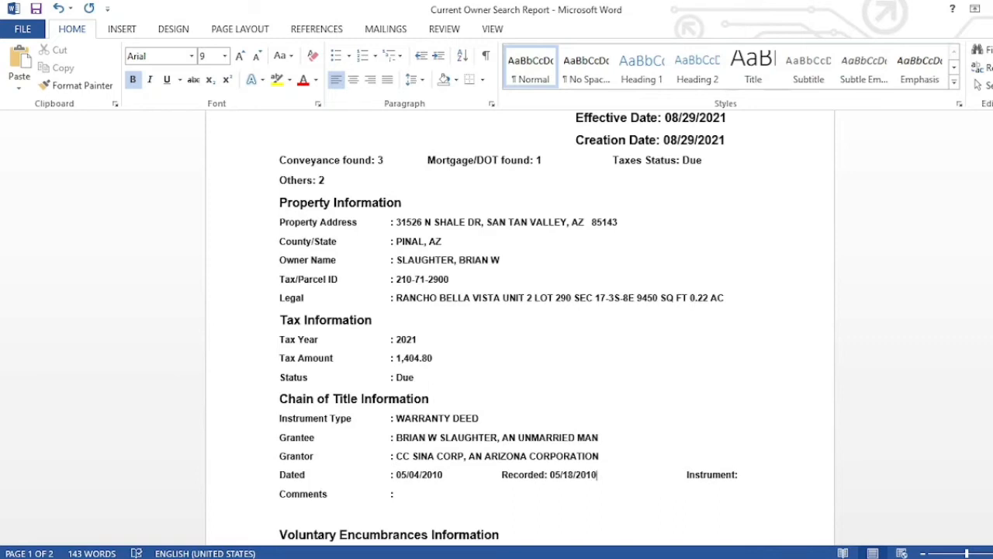
pyautogui.press('Delete')
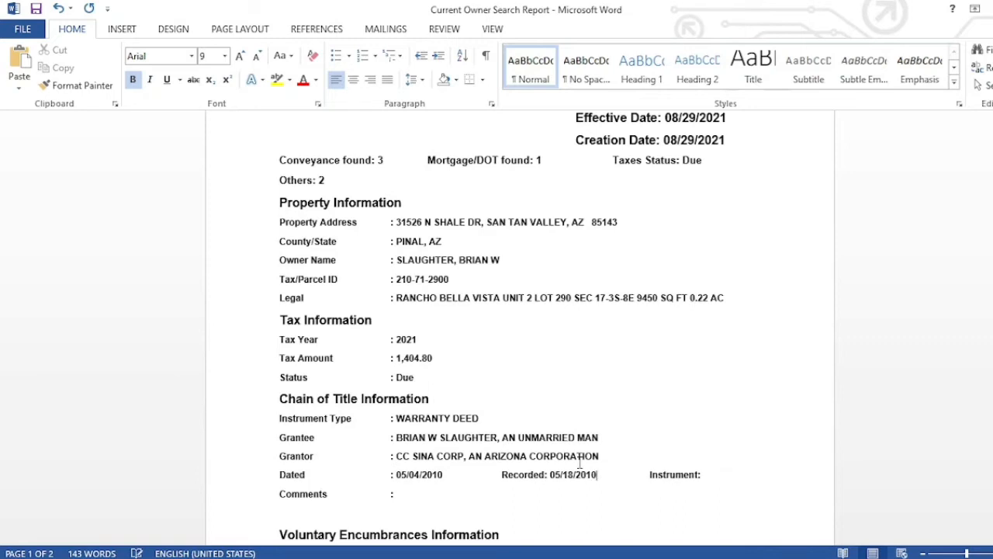
pyautogui.click(502, 475)
pyautogui.press('BackSpace')
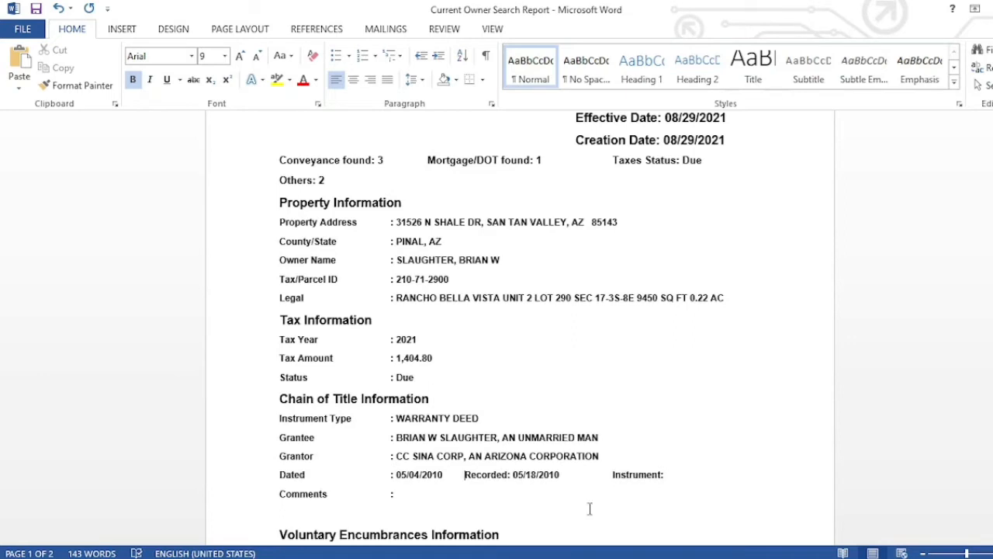
pyautogui.hotkey('alt', 'Tab')
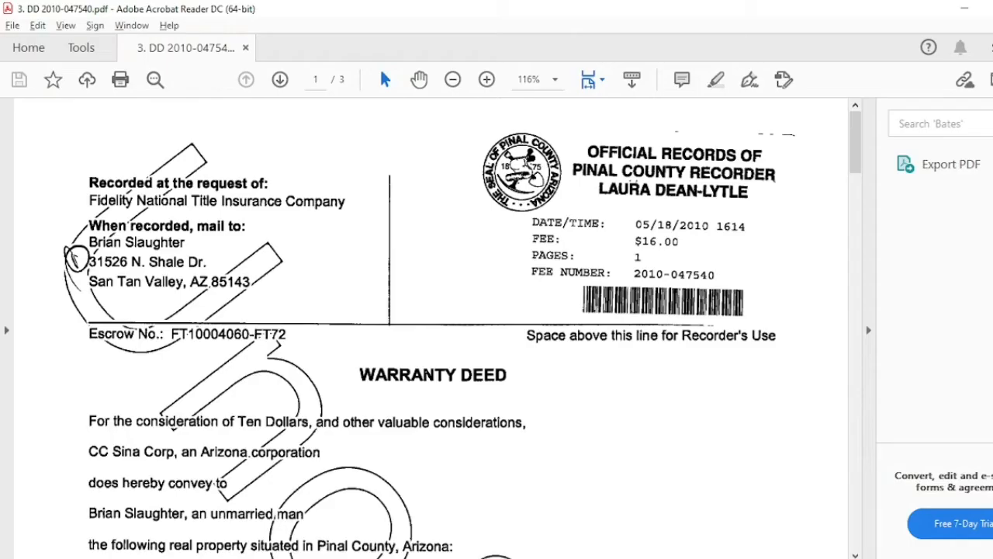
pyautogui.hotkey('alt', 'Tab')
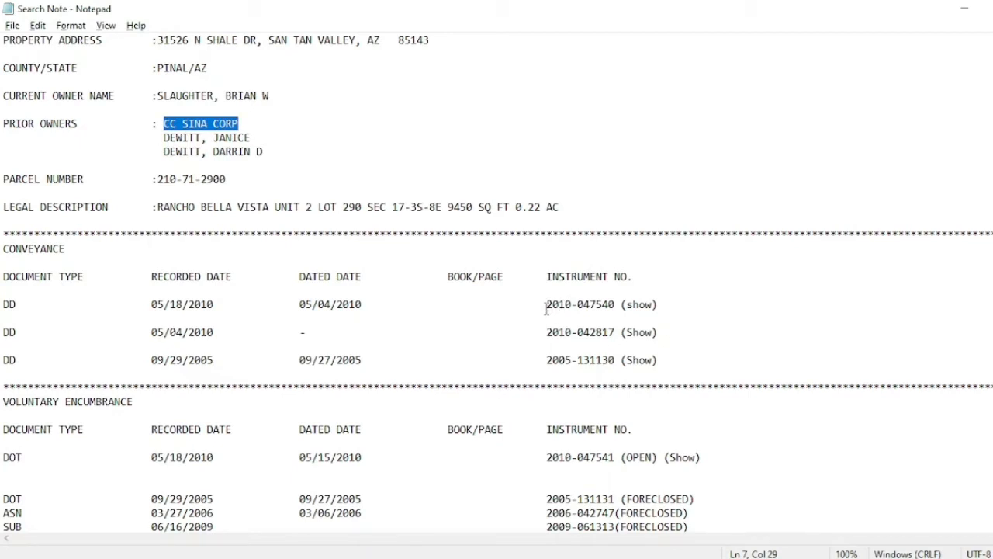
pyautogui.moveTo(546, 305); pyautogui.dragTo(616, 305)
pyautogui.hotkey('ctrl', 'c')
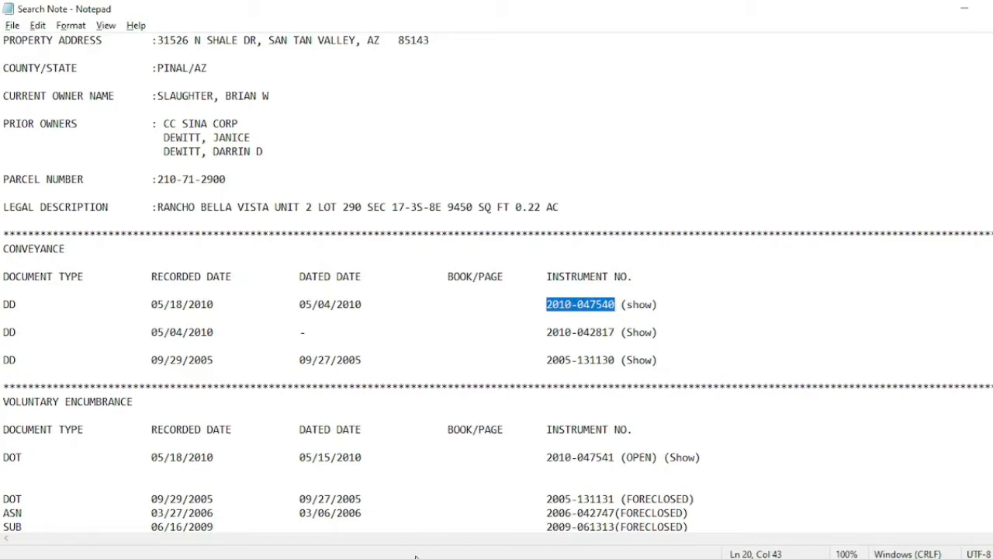
pyautogui.hotkey('alt', 'Tab')
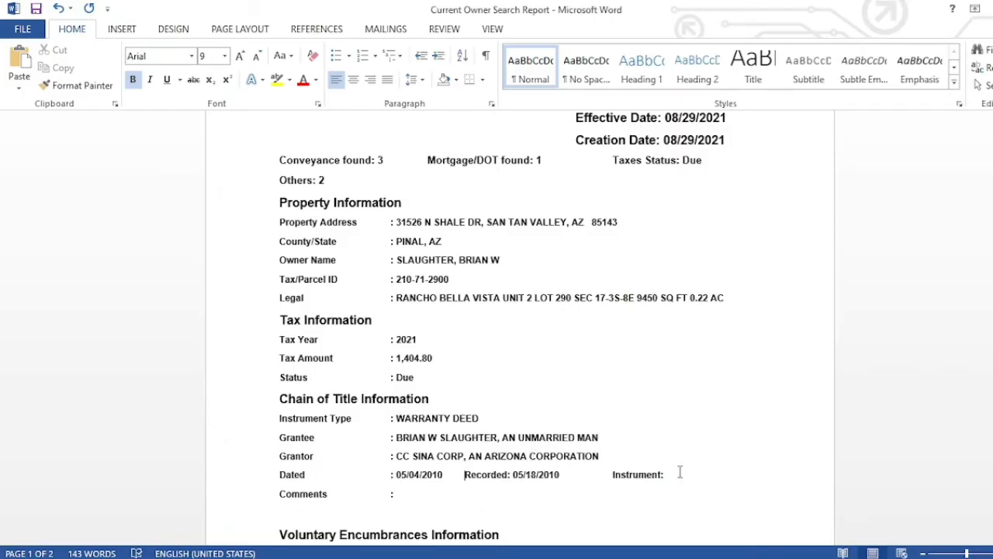
pyautogui.hotkey('ctrl', 'v')
pyautogui.click(280, 495)
pyautogui.moveTo(320, 501); pyautogui.dragTo(468, 505)
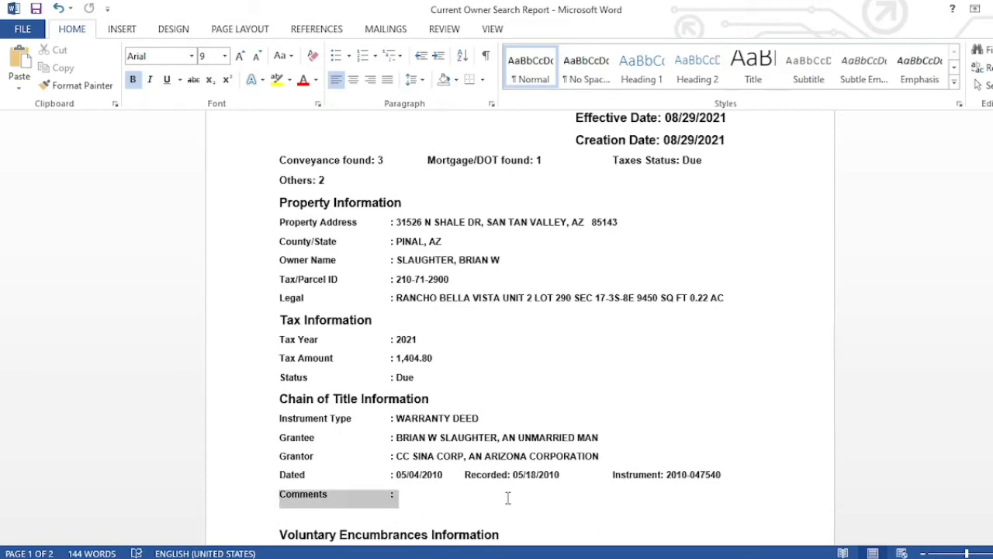
pyautogui.press('BackSpace')
pyautogui.press('BackSpace')
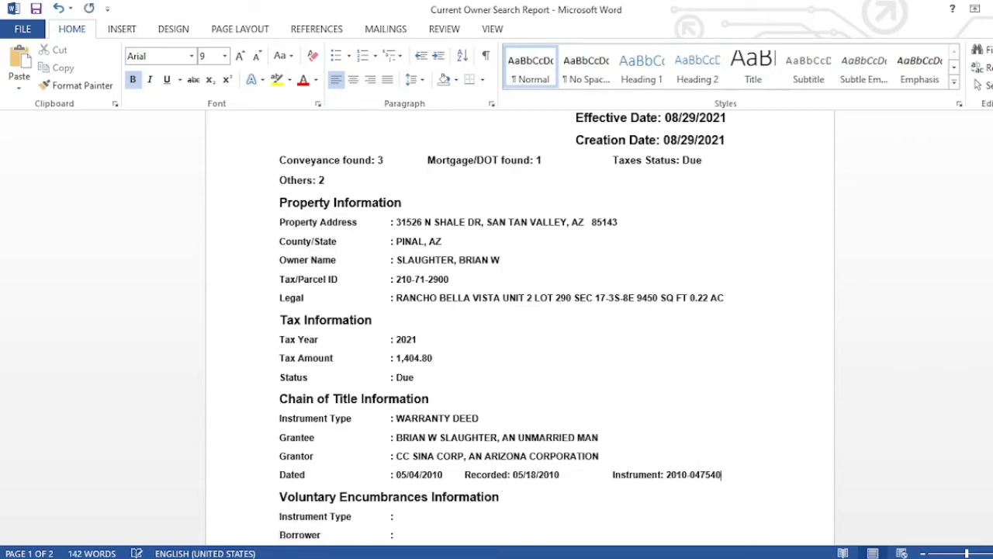
pyautogui.press('Return')
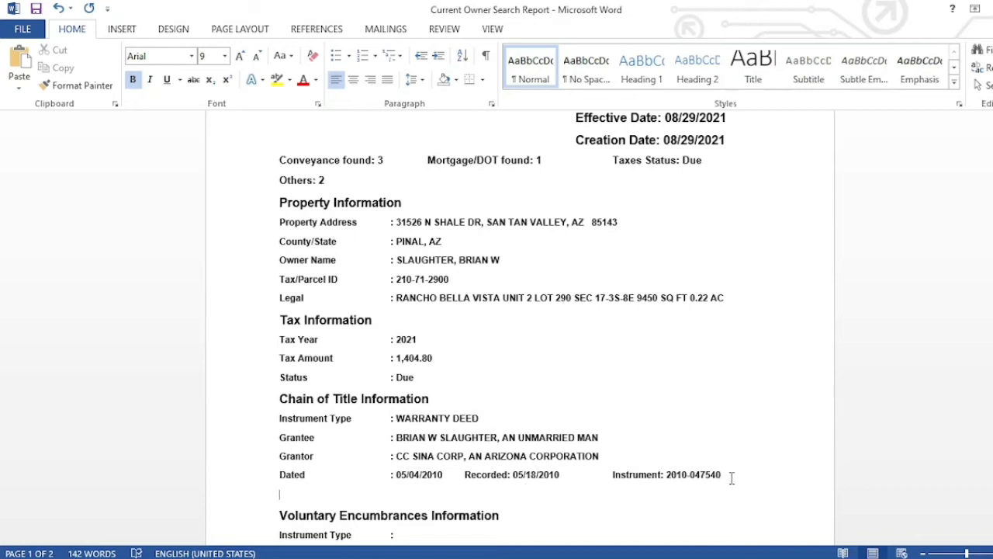
# - Duplicate the whole warranty deed entry below as a second chain-of-title entry
pyautogui.moveTo(726, 478); pyautogui.dragTo(292, 422)
pyautogui.hotkey('ctrl', 'c')
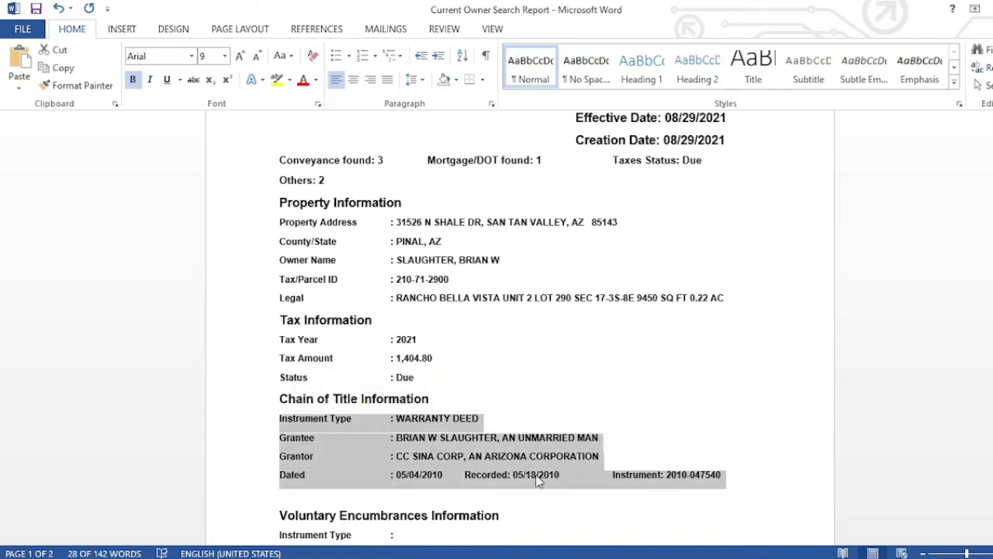
pyautogui.click(734, 482)
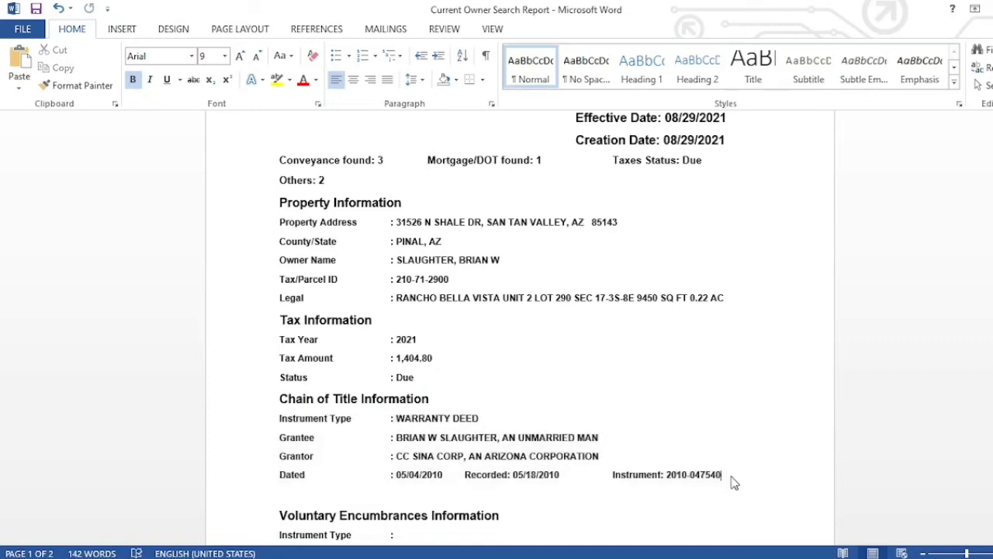
pyautogui.press('Return')
pyautogui.press('Return')
pyautogui.hotkey('ctrl', 'v')
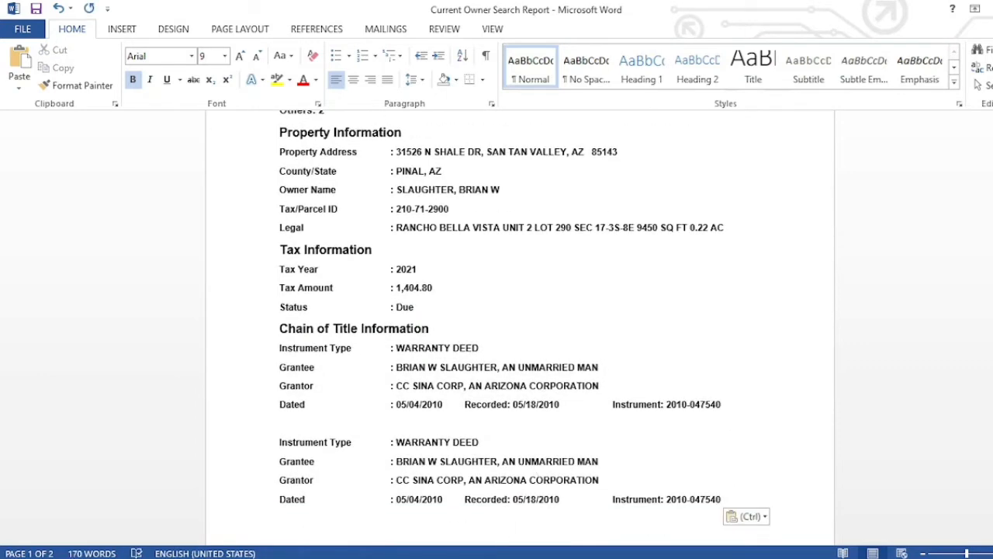
pyautogui.moveTo(318, 558)
pyautogui.click(256, 521)
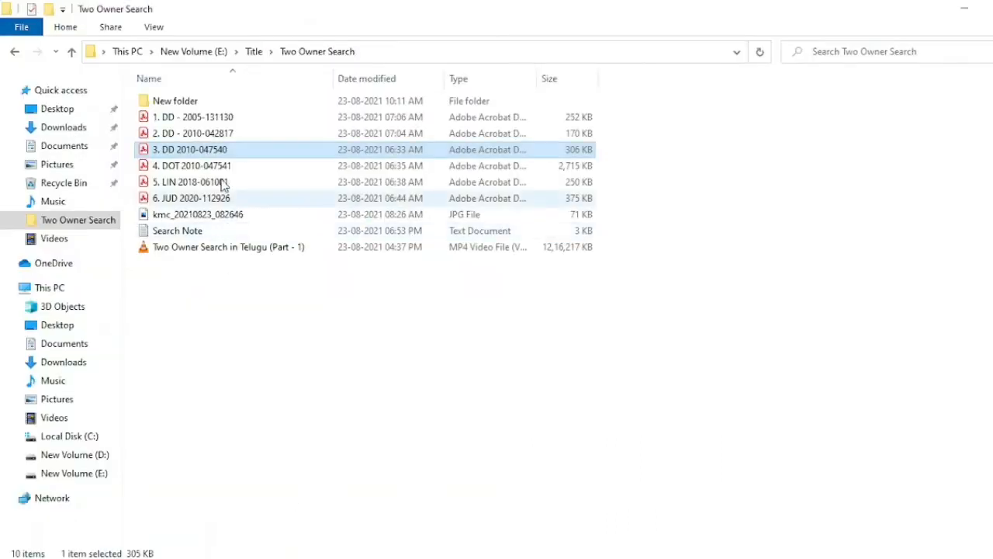
pyautogui.click(235, 135)
pyautogui.doubleClick(234, 136)
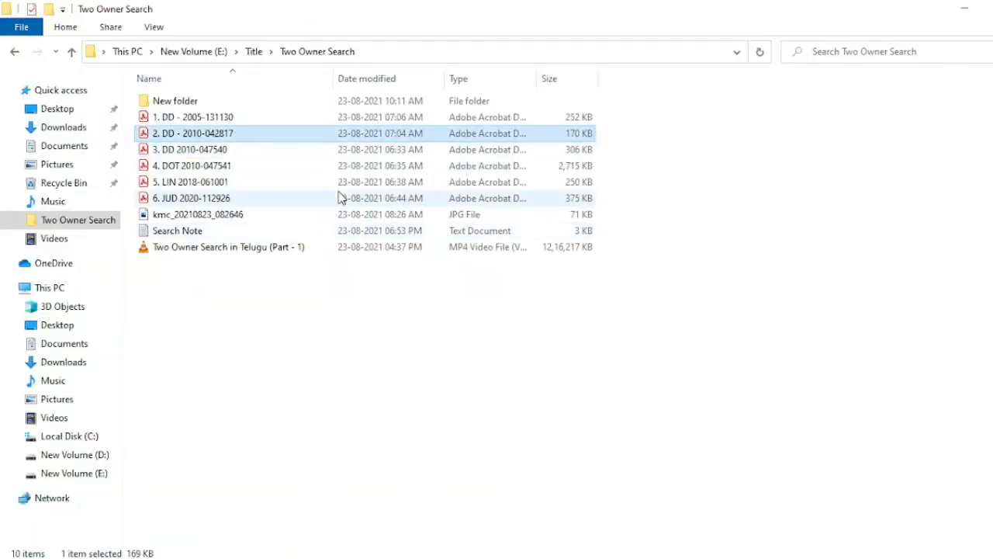
pyautogui.scroll(-2, 427, 257)
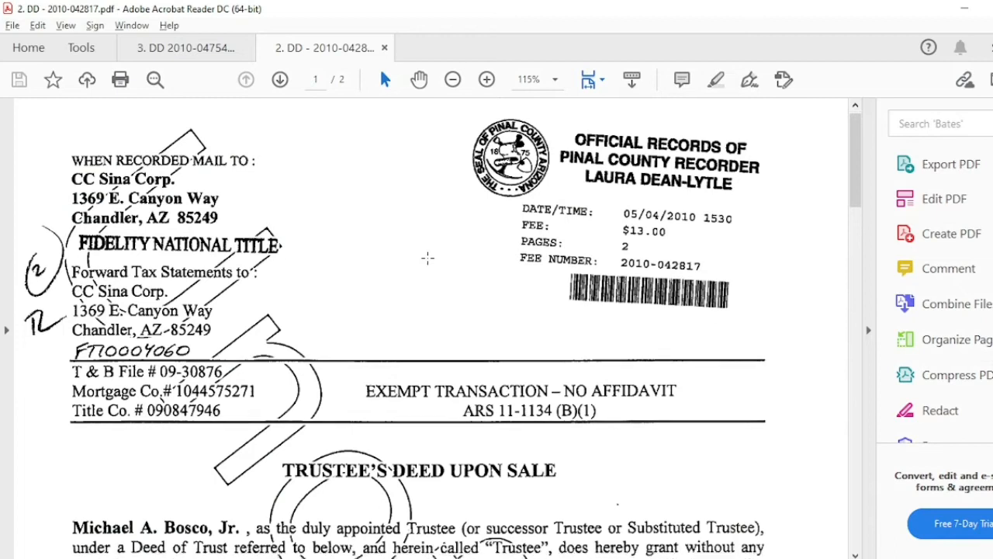
pyautogui.scroll(-3, 428, 257)
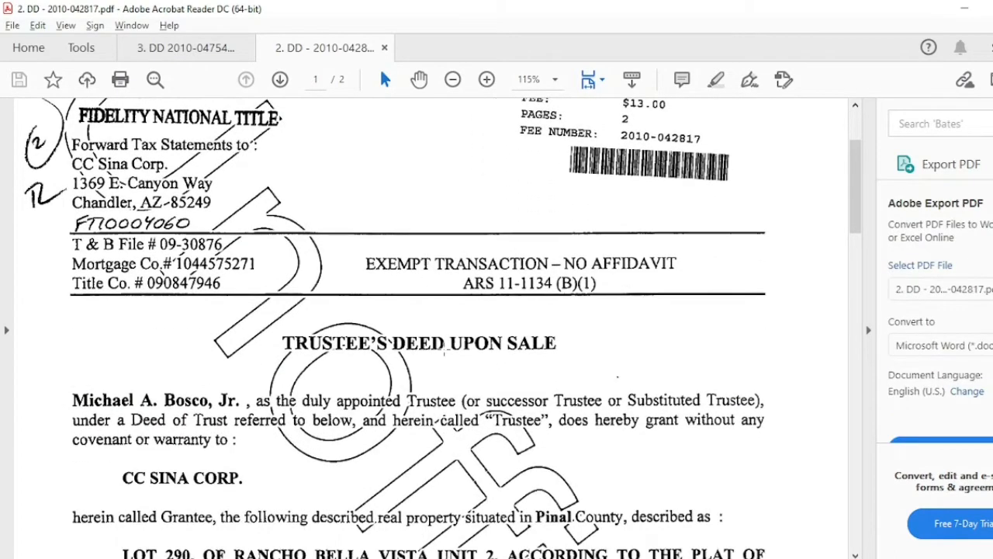
pyautogui.hotkey('alt', 'Tab')
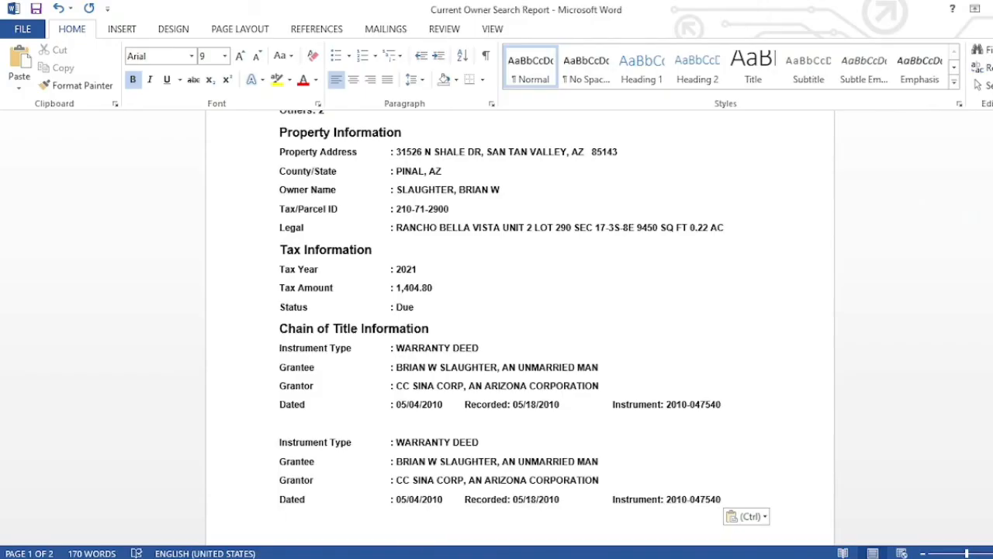
# - Change the second entry's instrument type to TRUSTEE'S DEED UPON SALE
pyautogui.doubleClick(433, 444)
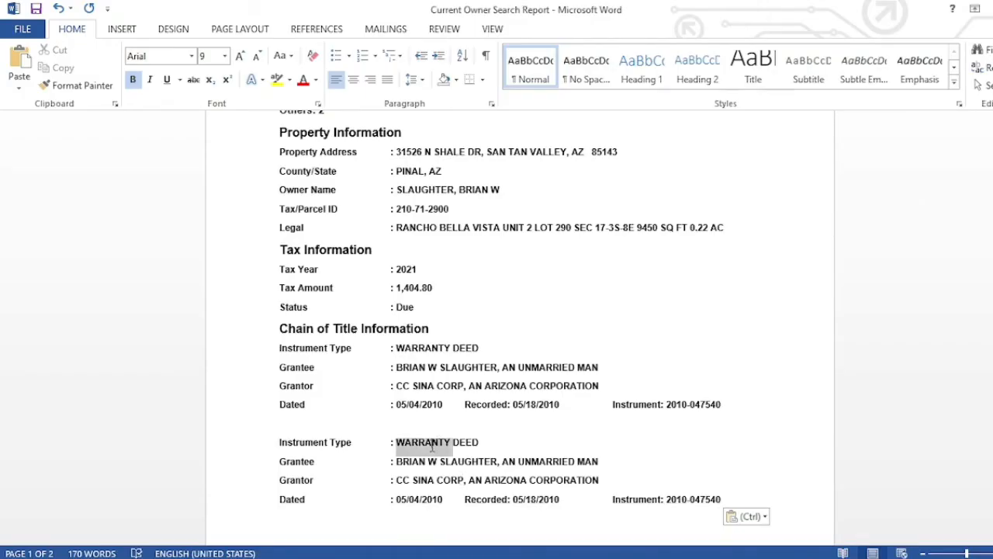
pyautogui.write('TRUSTEE')
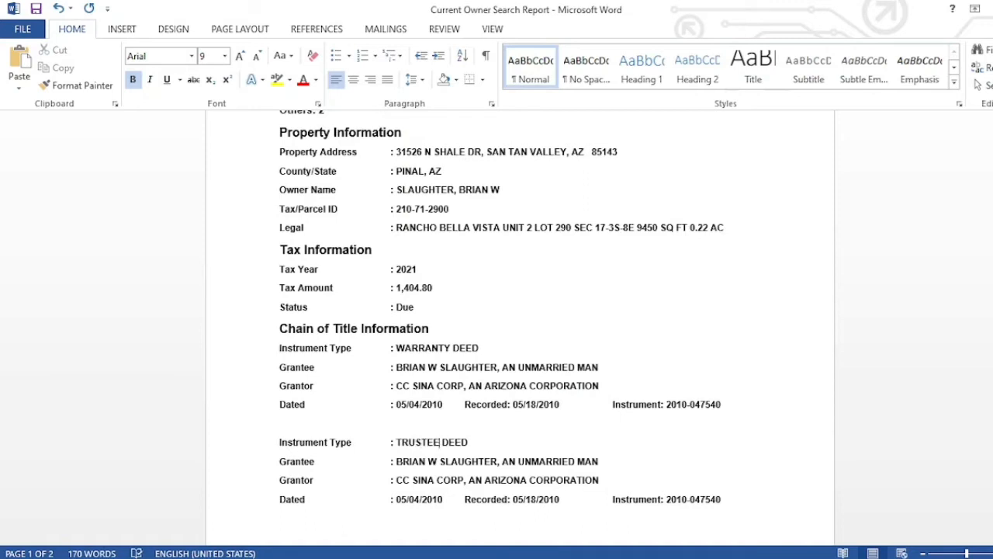
pyautogui.write("'S")
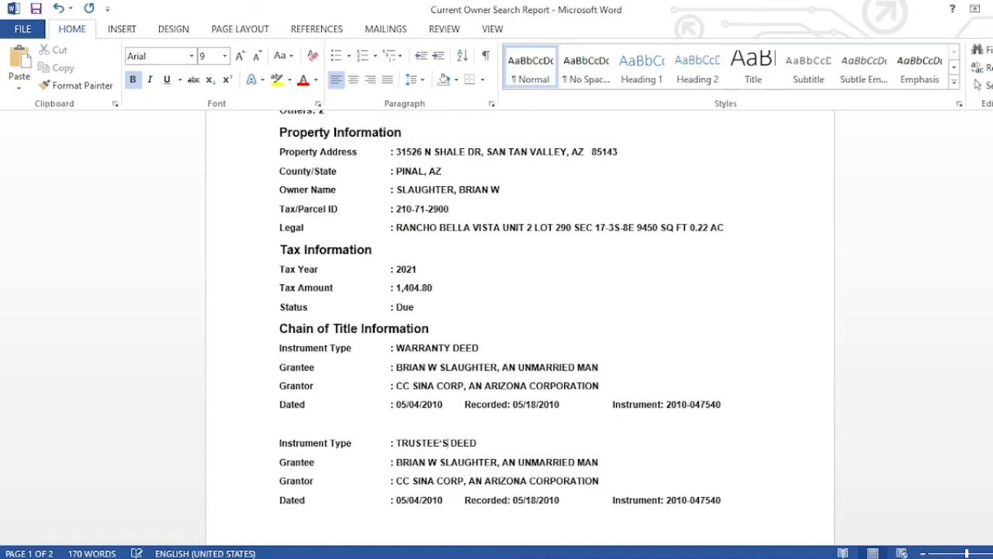
pyautogui.press('Right')
pyautogui.press('Right')
pyautogui.press('Right')
pyautogui.press('Right')
pyautogui.press('Right')
pyautogui.write('UPON SALE')
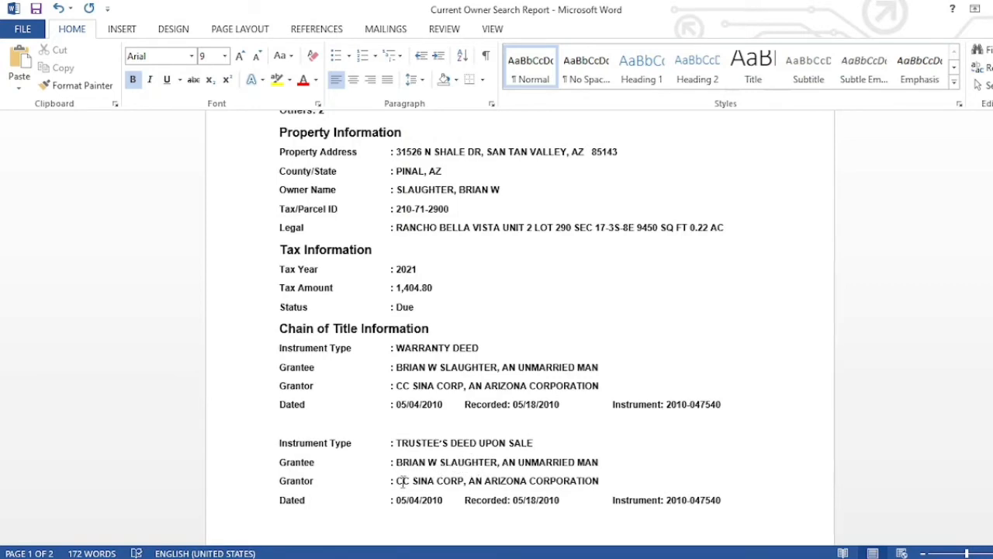
# - Move CC SINA CORP, AN ARIZONA CORPORATION into Grantee, leaving the Grantor line empty
pyautogui.moveTo(398, 480); pyautogui.dragTo(599, 478)
pyautogui.hotkey('ctrl', 'c')
pyautogui.press('Delete')
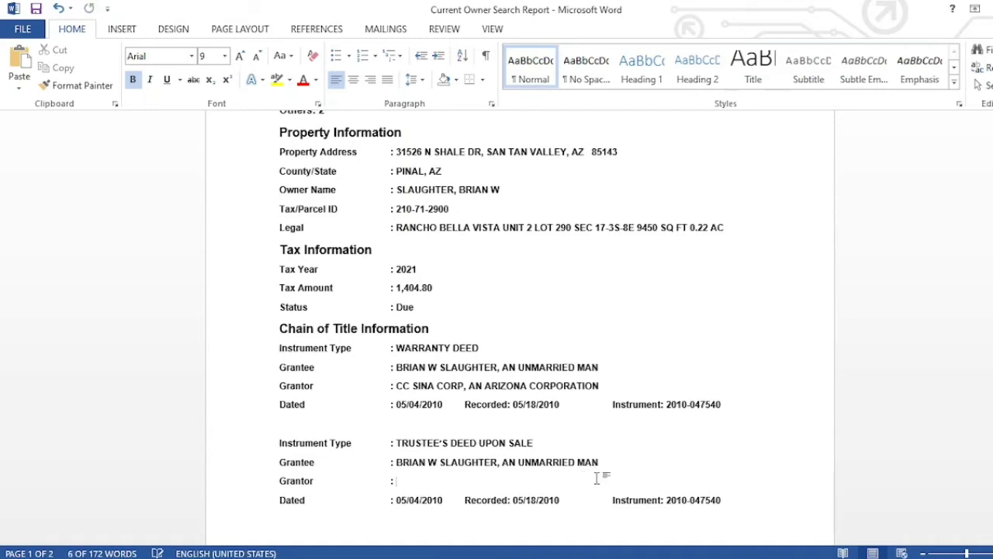
pyautogui.moveTo(600, 462); pyautogui.dragTo(400, 463)
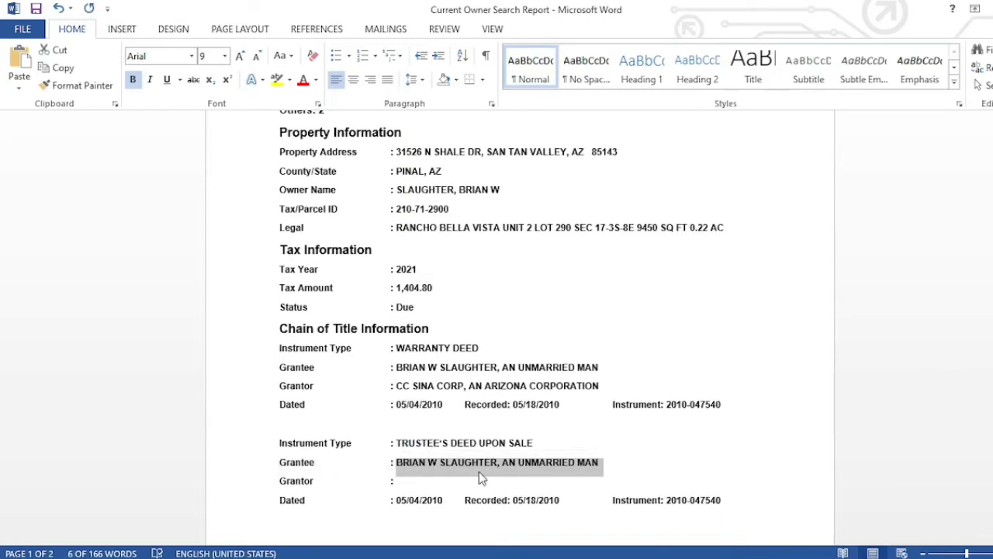
pyautogui.hotkey('ctrl', 'v')
pyautogui.press('Return')
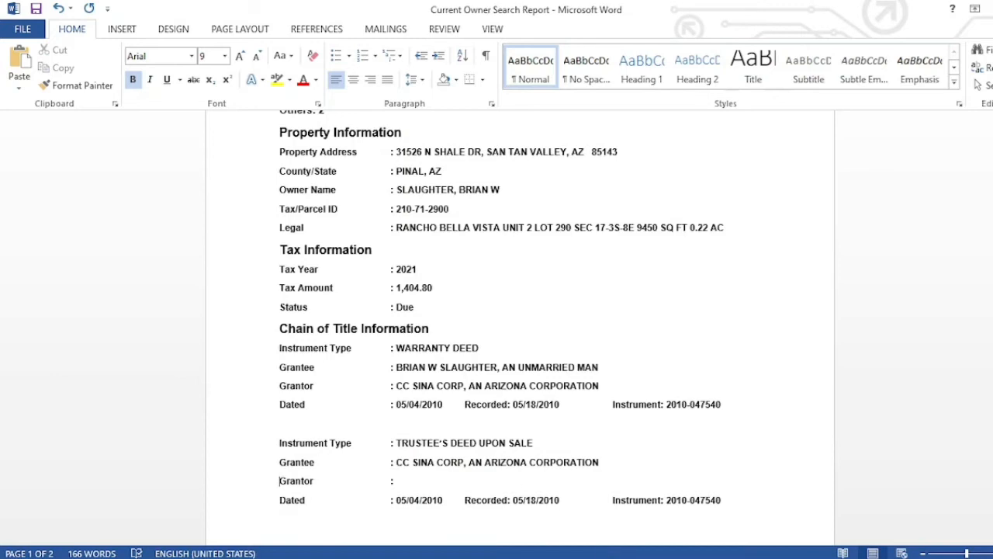
pyautogui.click(515, 557)
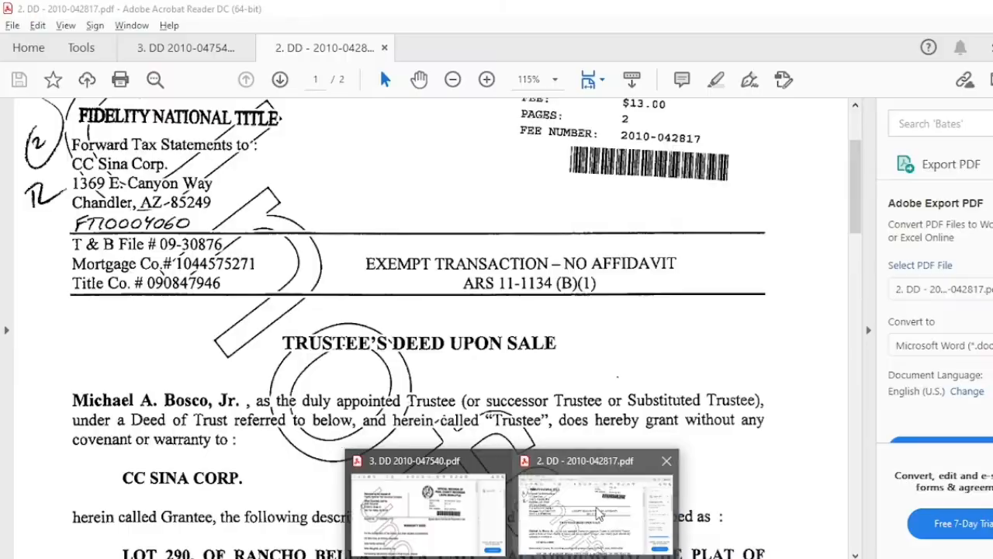
# - Review the trustee's deed PDF naming CC SINA CORP as grantee, then return to Word
pyautogui.click(592, 529)
pyautogui.hotkey('ctrl', 'a')
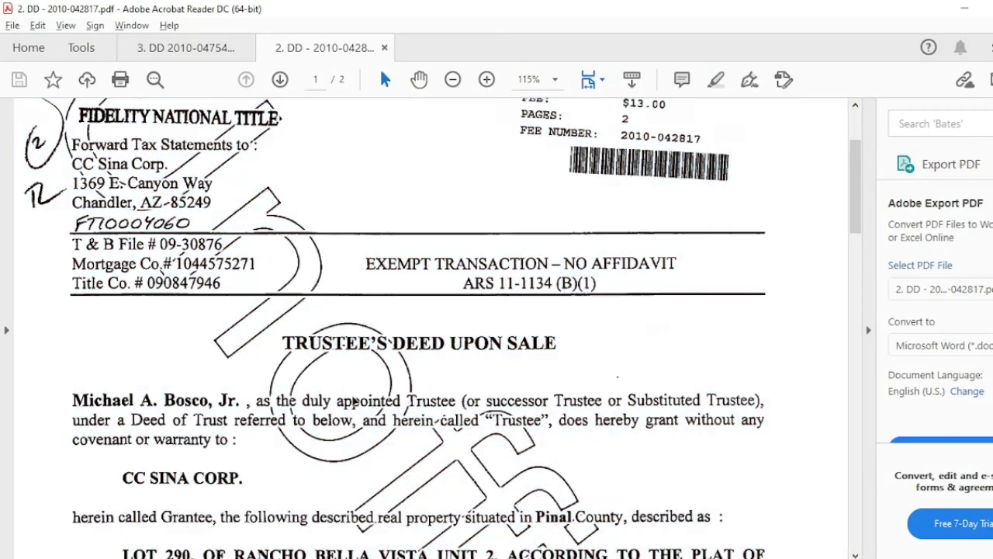
pyautogui.scroll(-2, 354, 401)
pyautogui.scroll(-2, 354, 401)
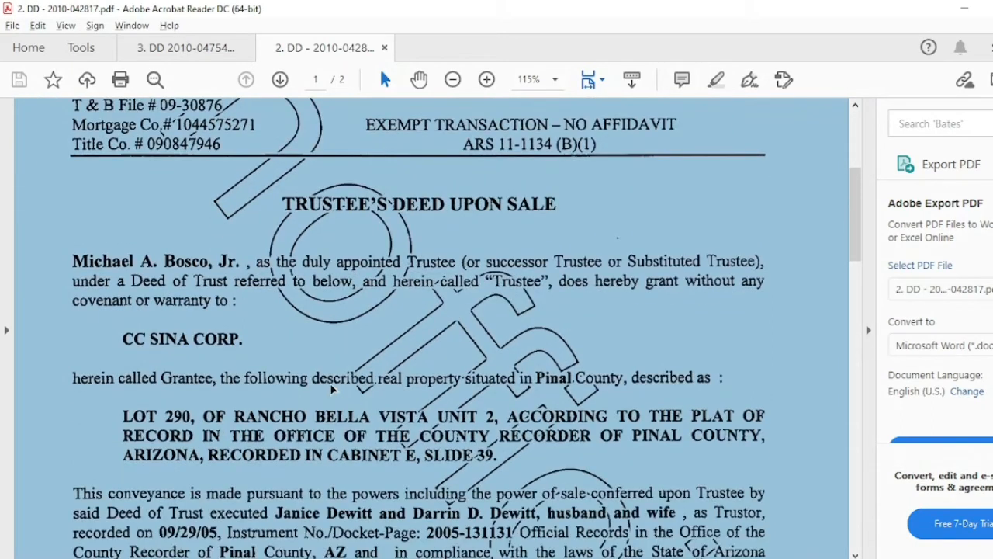
pyautogui.click(274, 351)
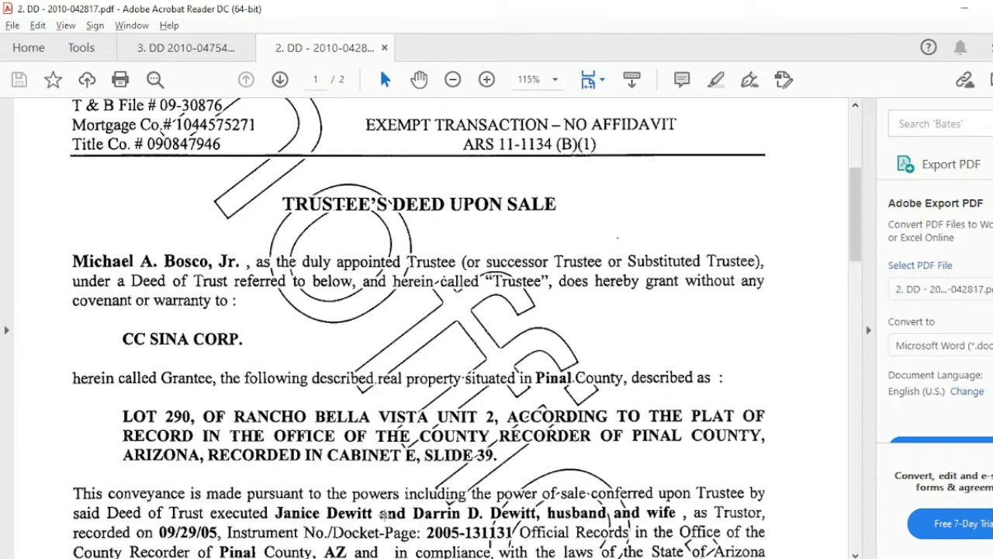
pyautogui.hotkey('alt', 'Tab')
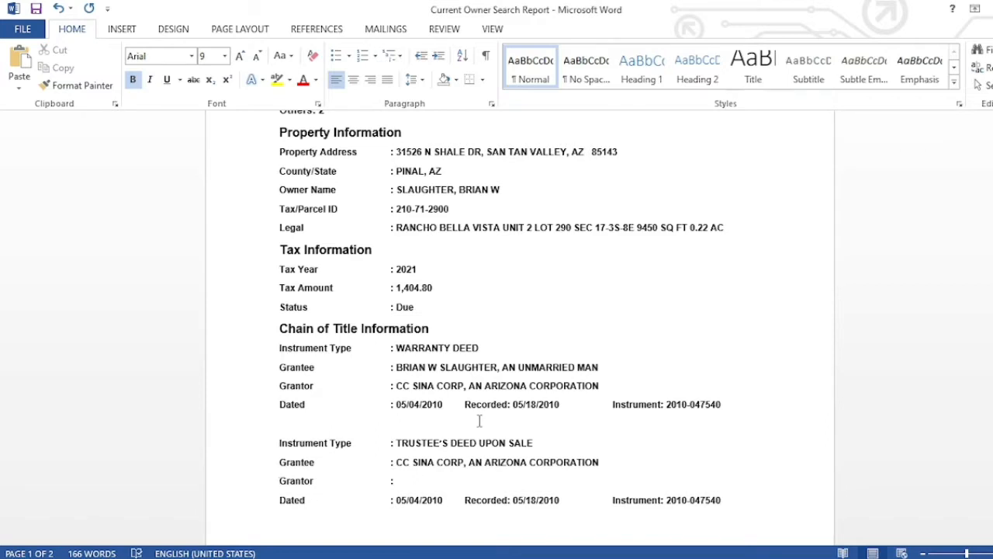
# - Enter the trustee's full name as Grantor of the trustee's deed entry, then recheck the PDF
pyautogui.click(512, 558)
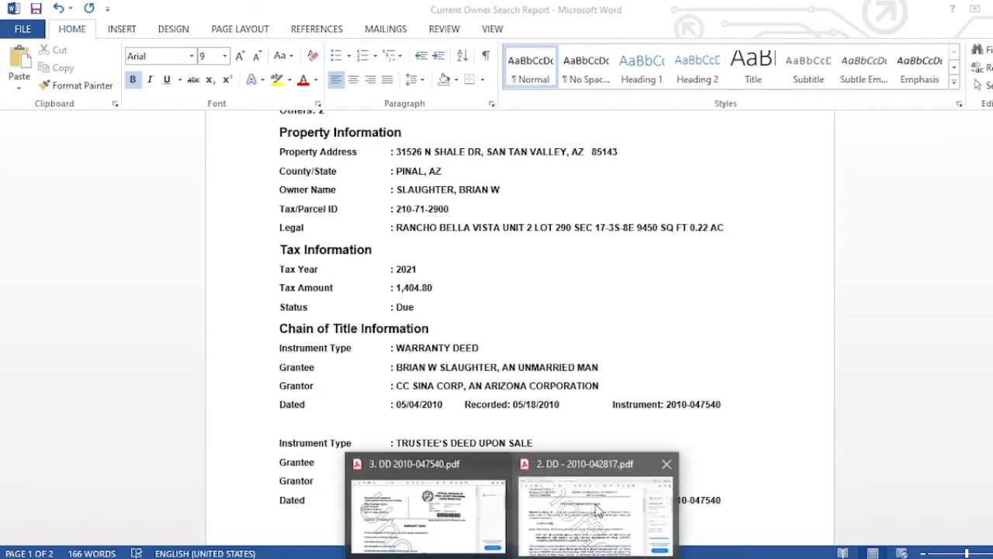
pyautogui.click(595, 508)
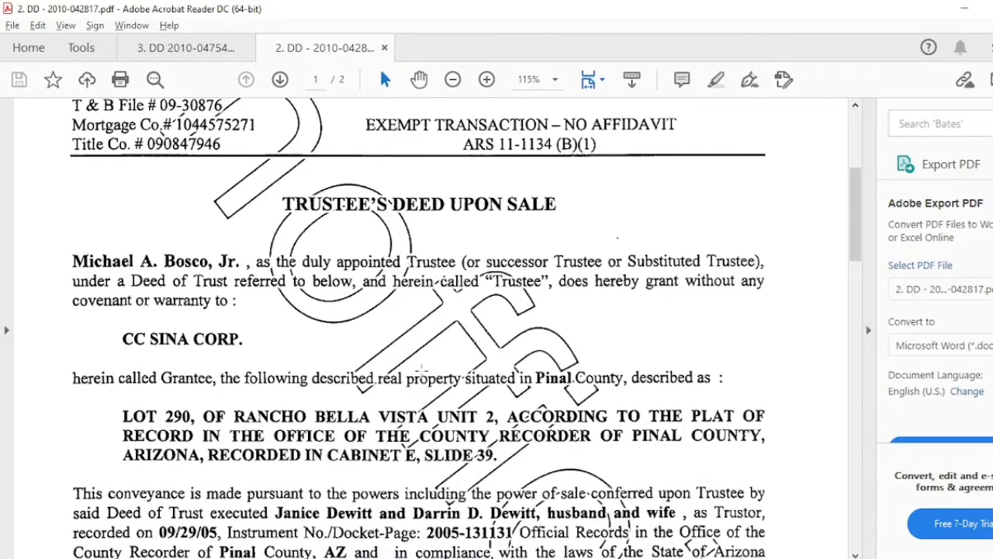
pyautogui.click(408, 556)
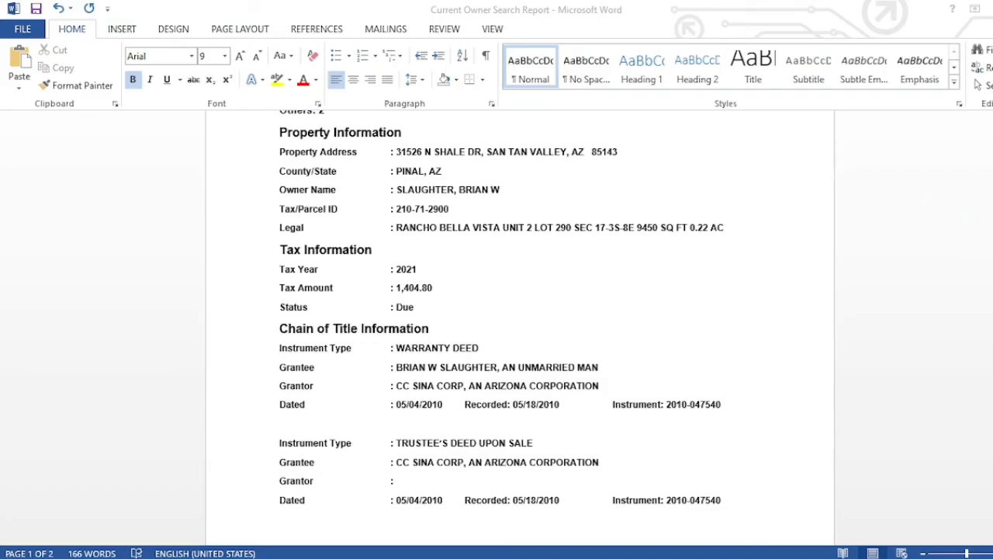
pyautogui.click(450, 477)
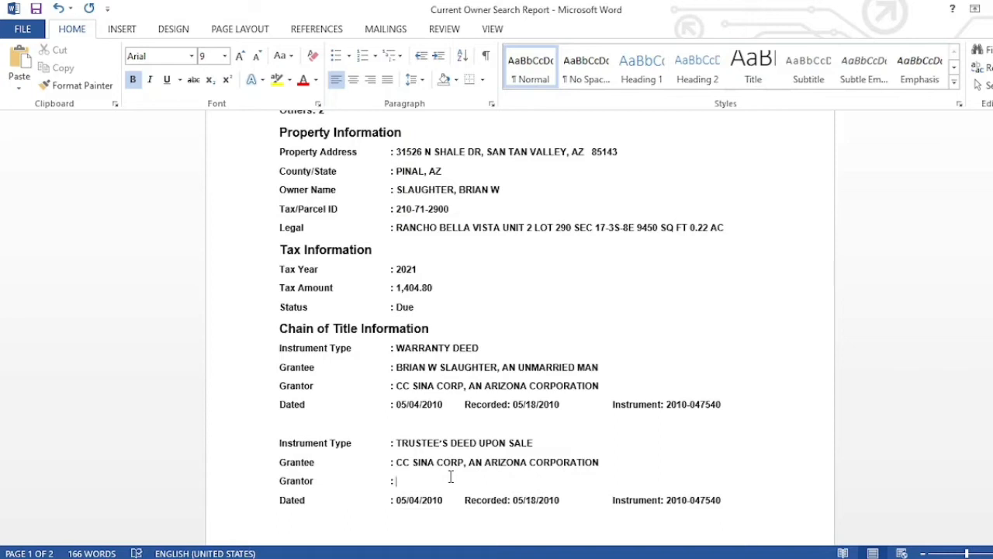
pyautogui.click(595, 504)
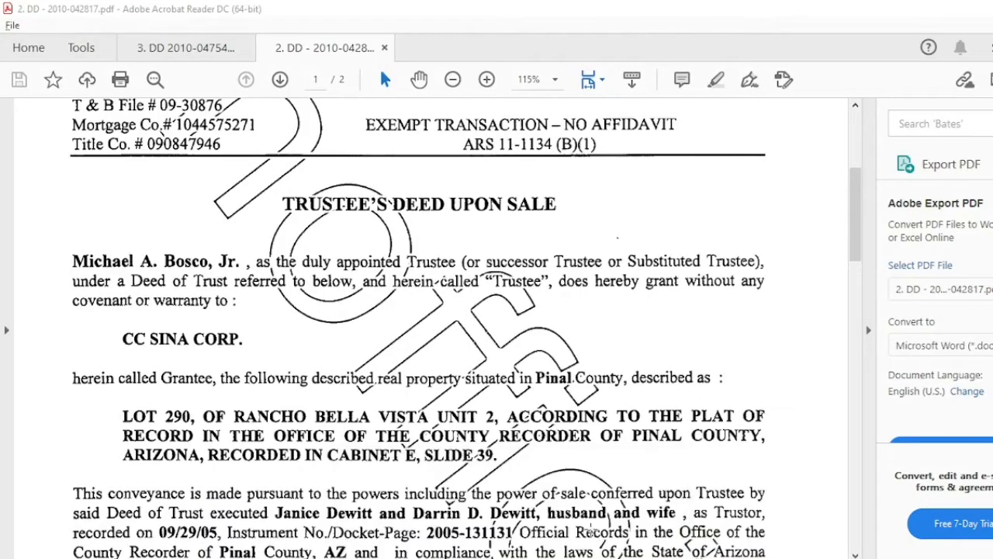
# - Scroll to the trustee's deed notary acknowledgment dated March 10, 2010, then return to Word
pyautogui.scroll(-10, 556, 338)
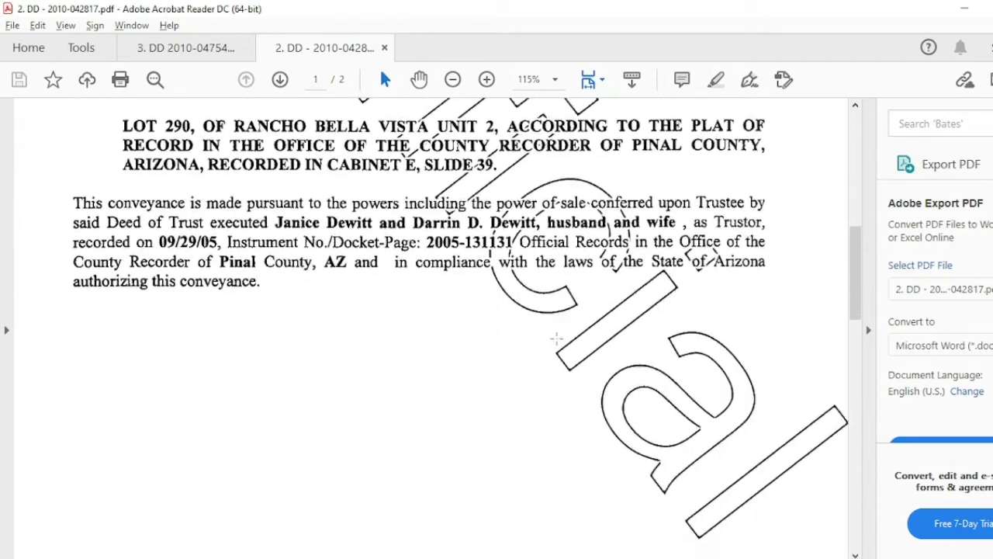
pyautogui.scroll(-5, 555, 338)
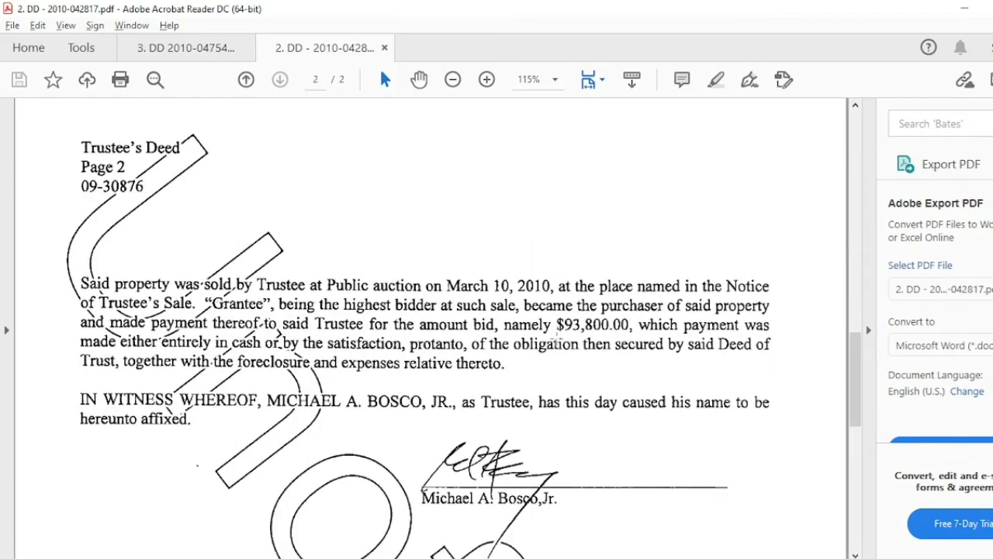
pyautogui.scroll(-6, 556, 338)
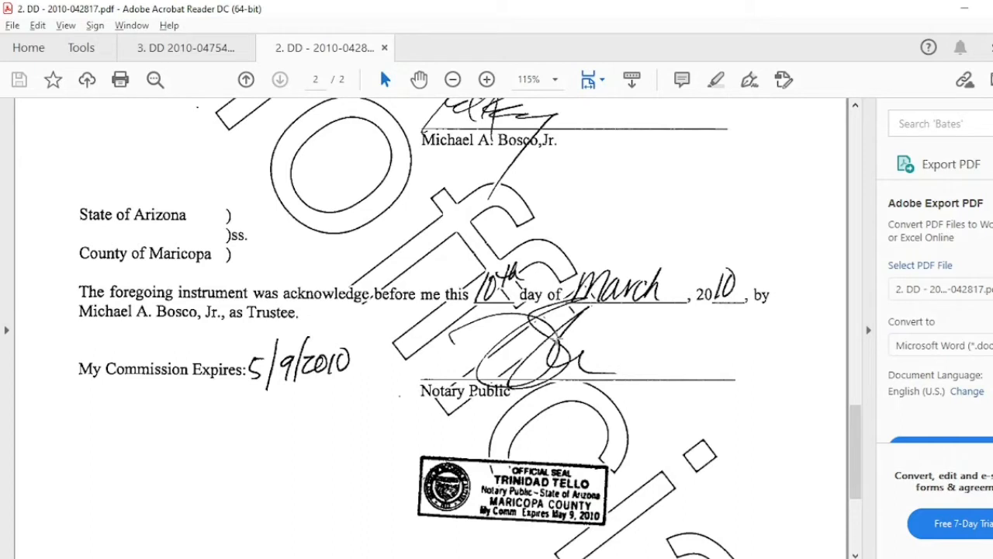
pyautogui.scroll(1, 470, 329)
pyautogui.scroll(18, 555, 338)
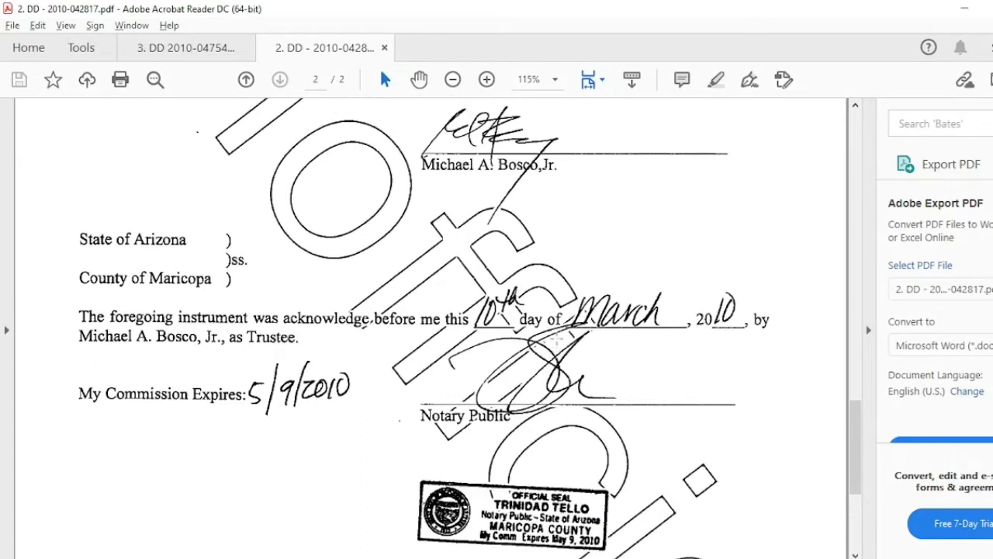
pyautogui.scroll(15, 556, 339)
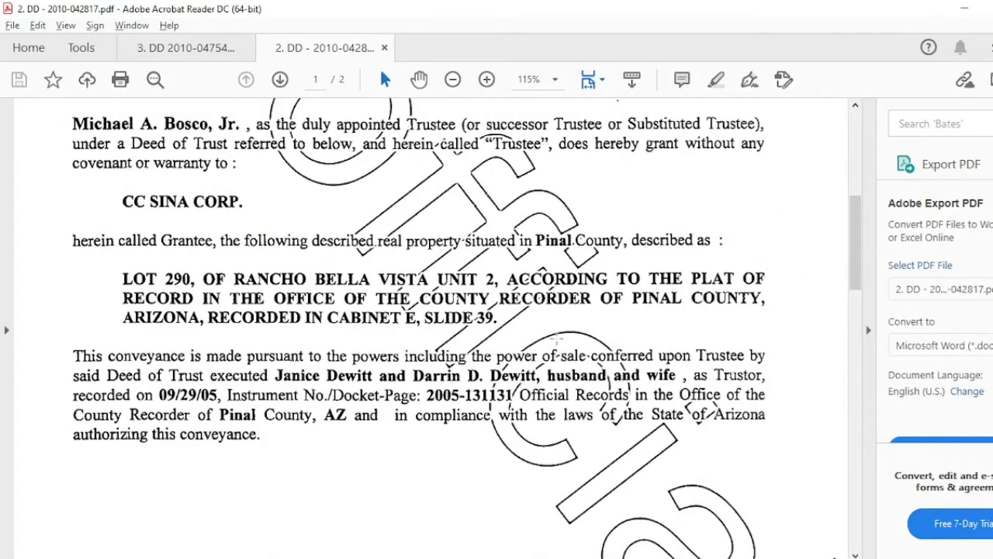
pyautogui.scroll(-16, 555, 338)
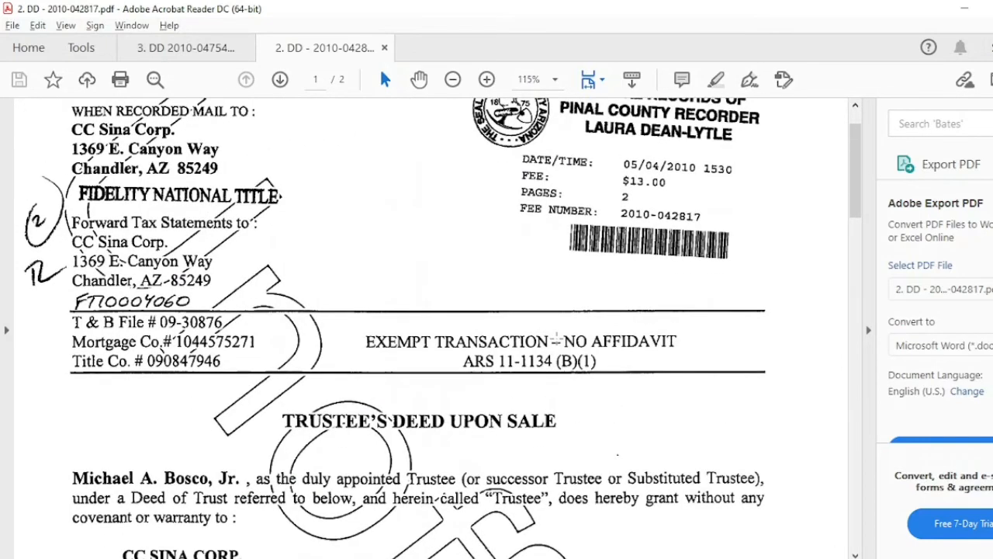
pyautogui.scroll(-8, 556, 338)
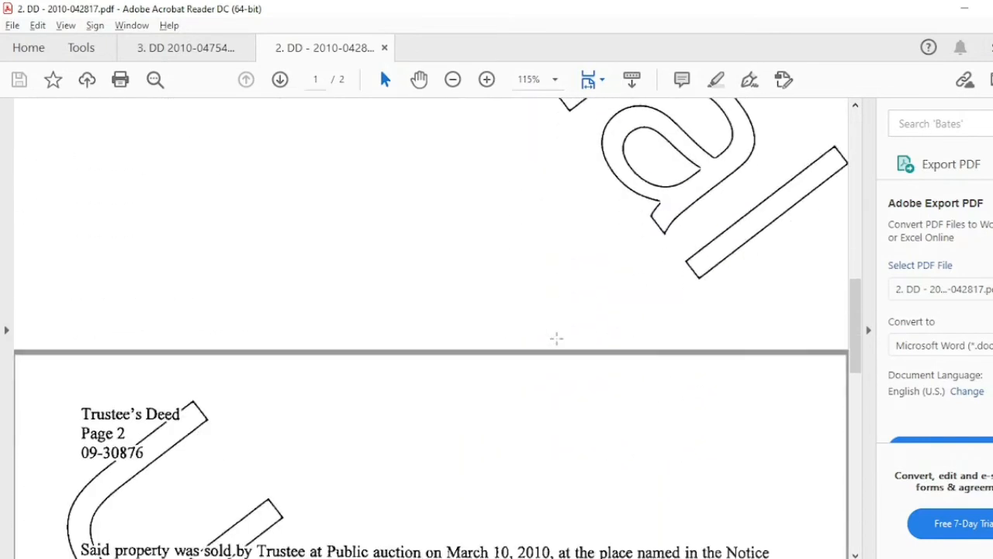
pyautogui.scroll(-5, 556, 336)
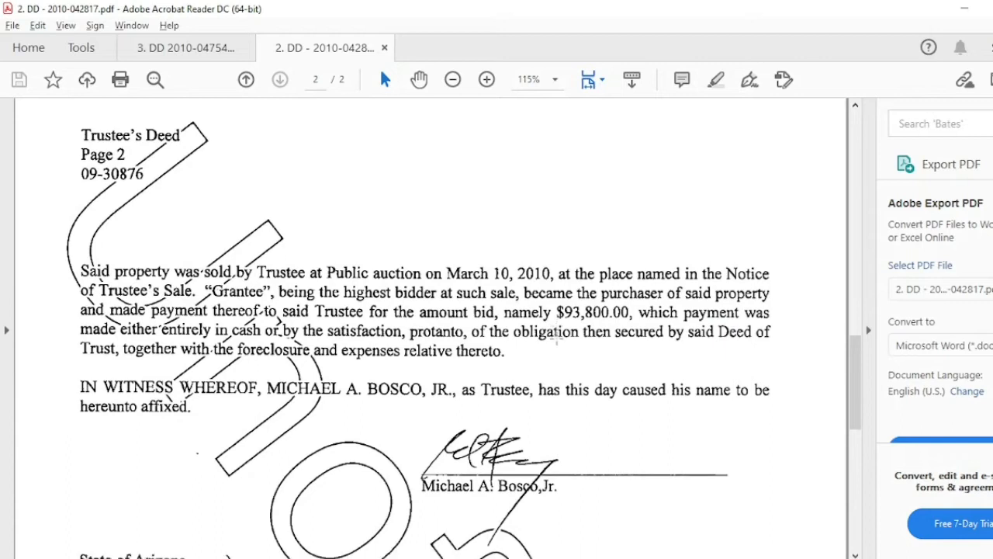
pyautogui.scroll(-3, 555, 337)
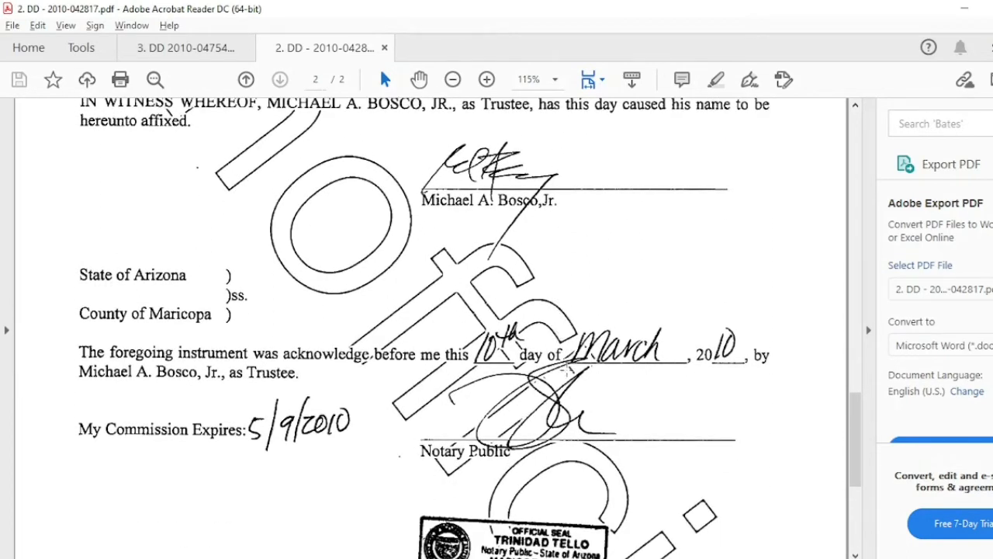
pyautogui.scroll(-1, 561, 370)
pyautogui.scroll(-7, 560, 371)
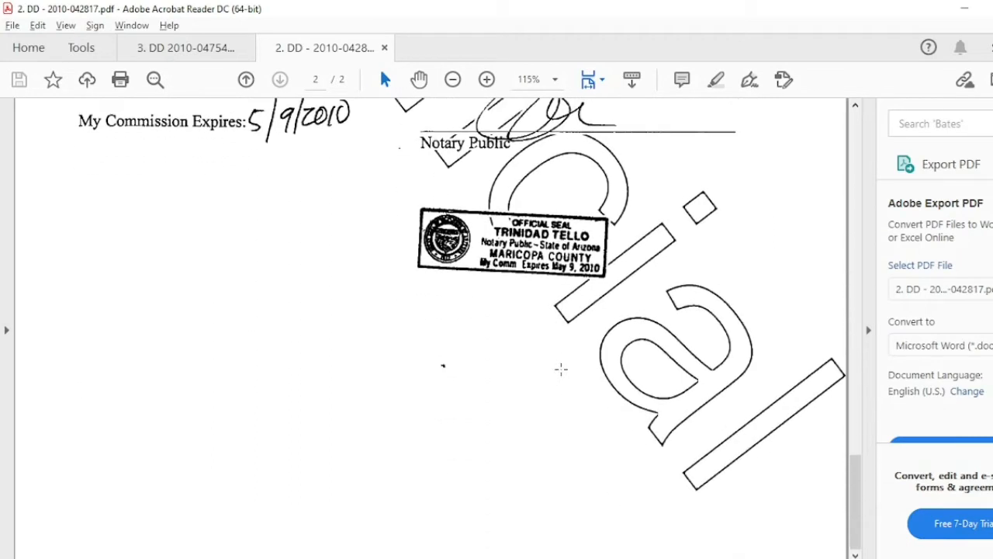
pyautogui.scroll(6, 561, 369)
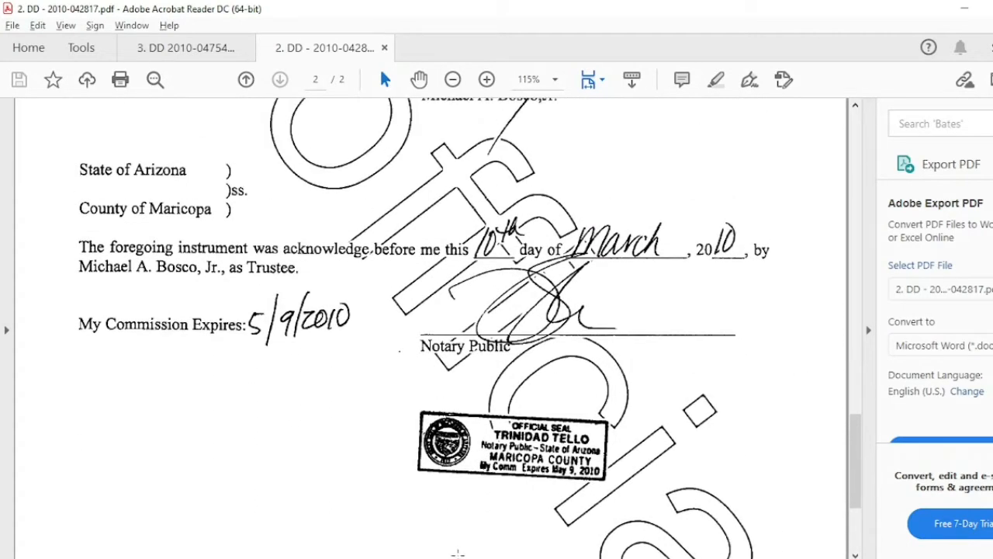
pyautogui.hotkey('alt', 'Tab')
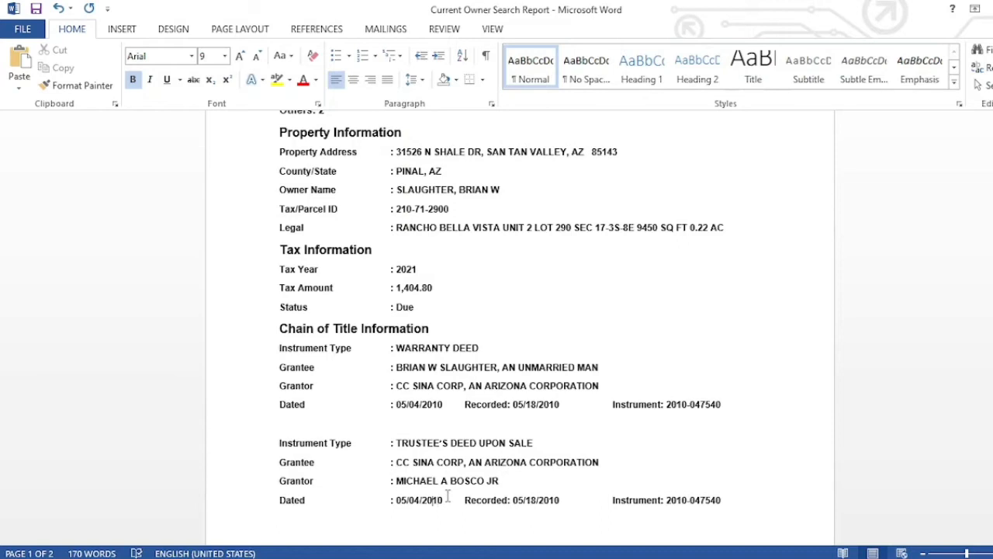
# - Change the trustee's deed Dated line to 03/10/2010 (ACKNOWLEDGED) and bring its PDF back up
pyautogui.press('Left')
pyautogui.press('Left')
pyautogui.press('BackSpace')
pyautogui.press('BackSpace')
pyautogui.write('10')
pyautogui.press('BackSpace')
pyautogui.write('3/10/2010 (ACKNO')
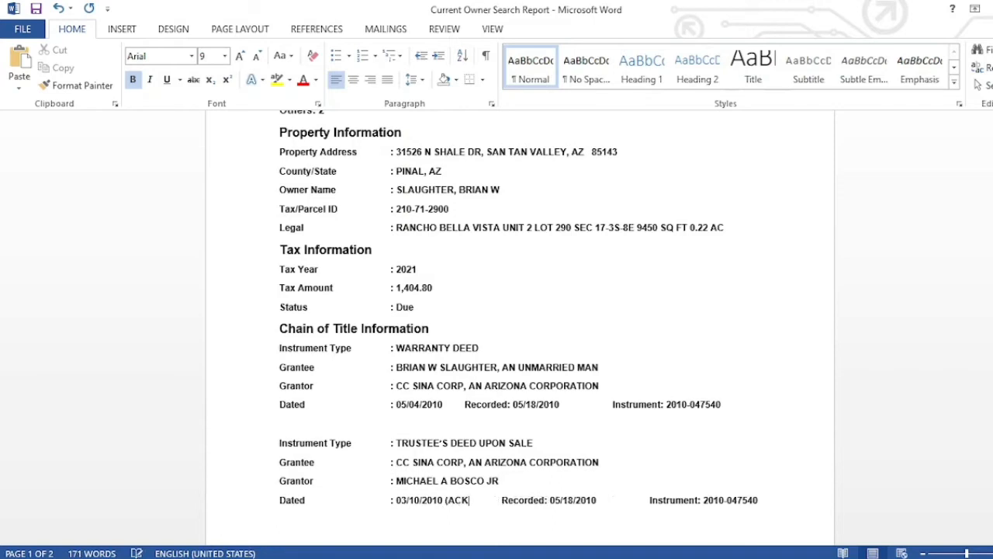
pyautogui.write('WLED')
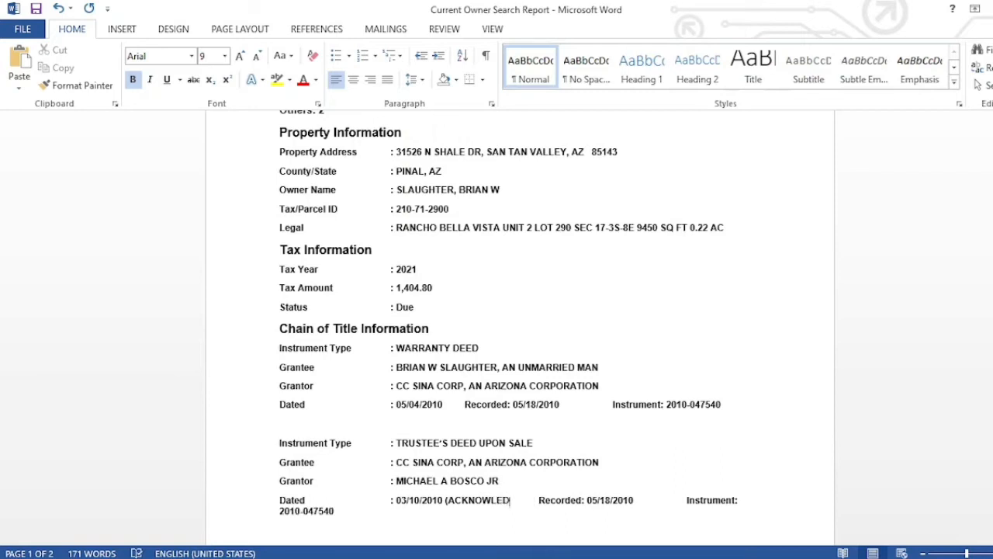
pyautogui.write('GED')
pyautogui.moveTo(514, 558)
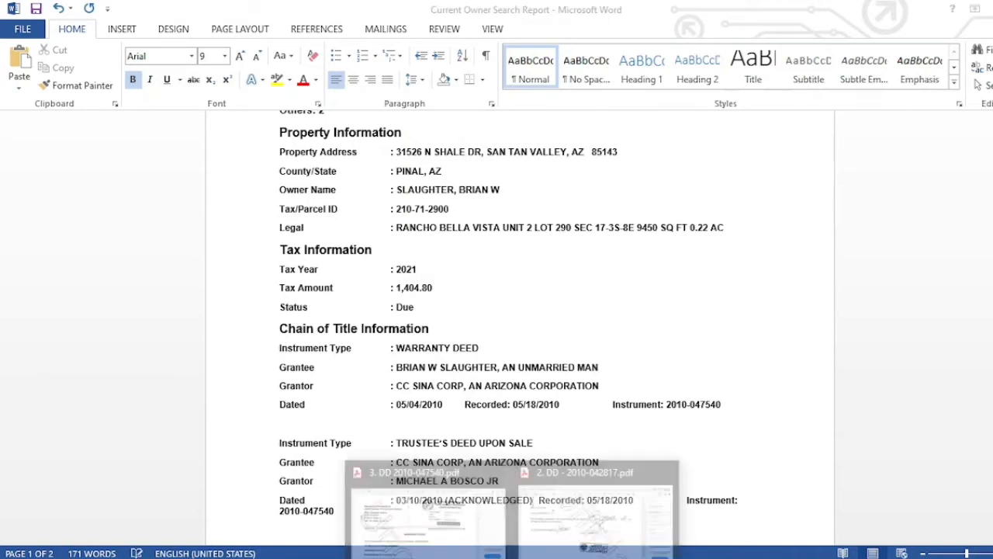
pyautogui.click(595, 516)
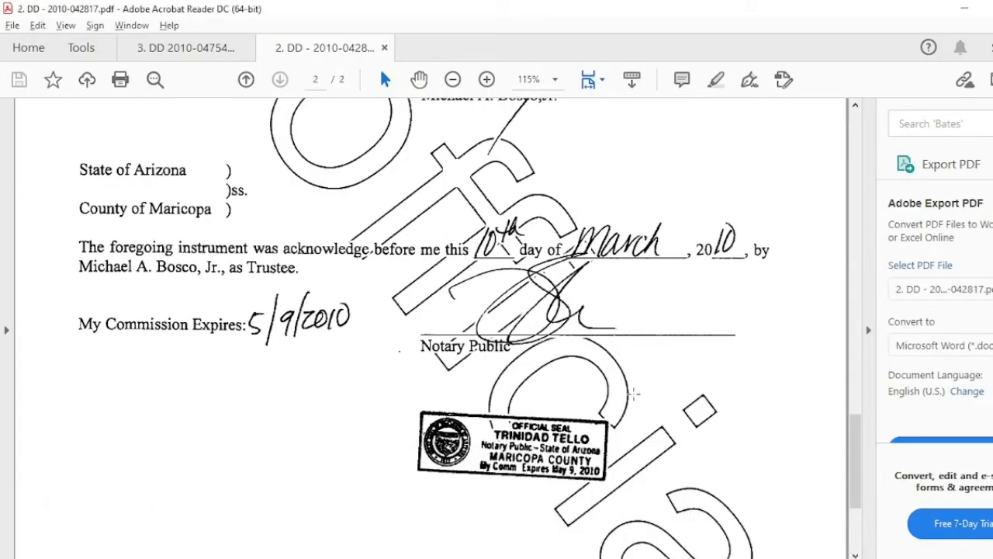
# - Correct the trustee's deed recorded date to 05/04/2010 and rejoin Instrument onto the dated line
pyautogui.press('Home')
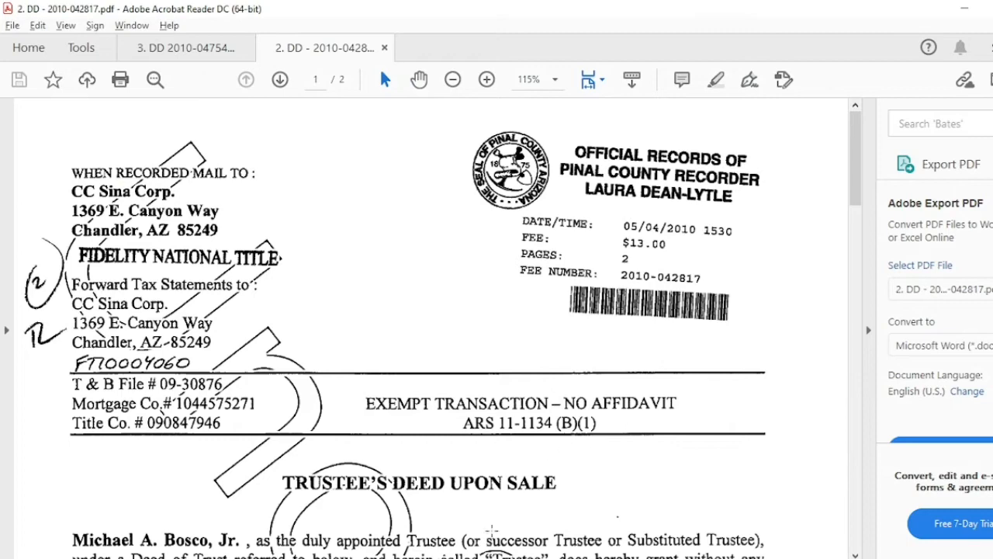
pyautogui.hotkey('alt', 'Tab')
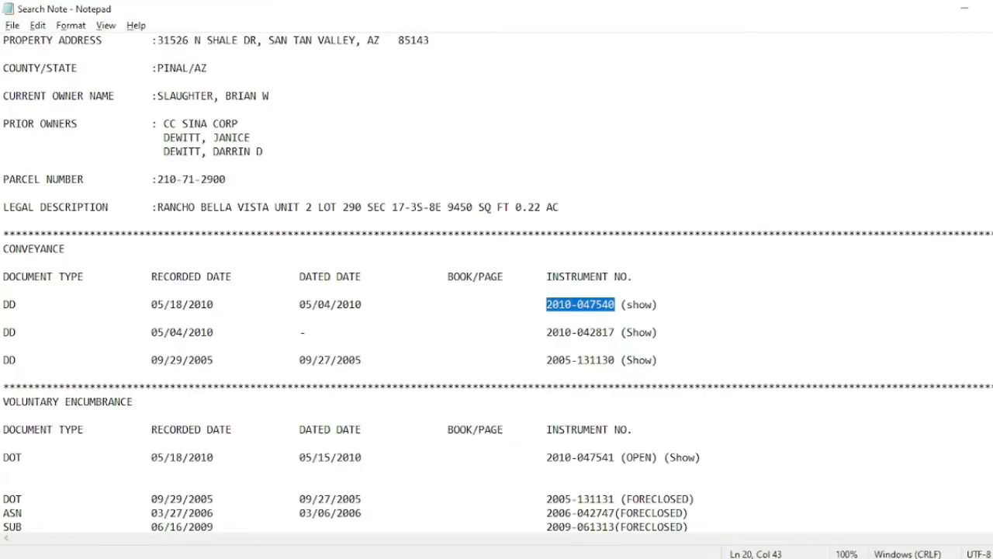
pyautogui.hotkey('alt', 'Tab')
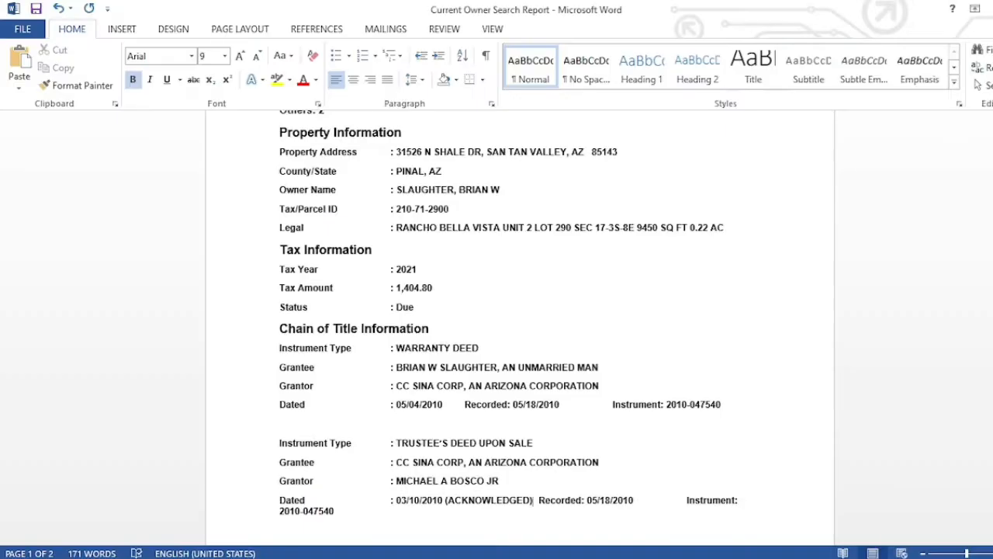
pyautogui.click(610, 500)
pyautogui.press('BackSpace')
pyautogui.press('BackSpace')
pyautogui.write('04')
pyautogui.click(686, 502)
pyautogui.press('BackSpace')
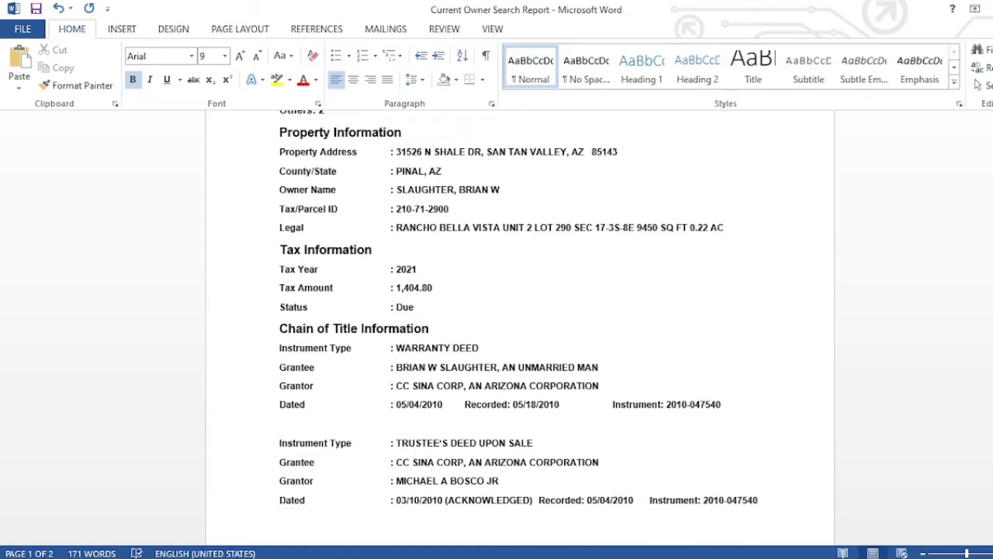
pyautogui.hotkey('alt', 'Tab')
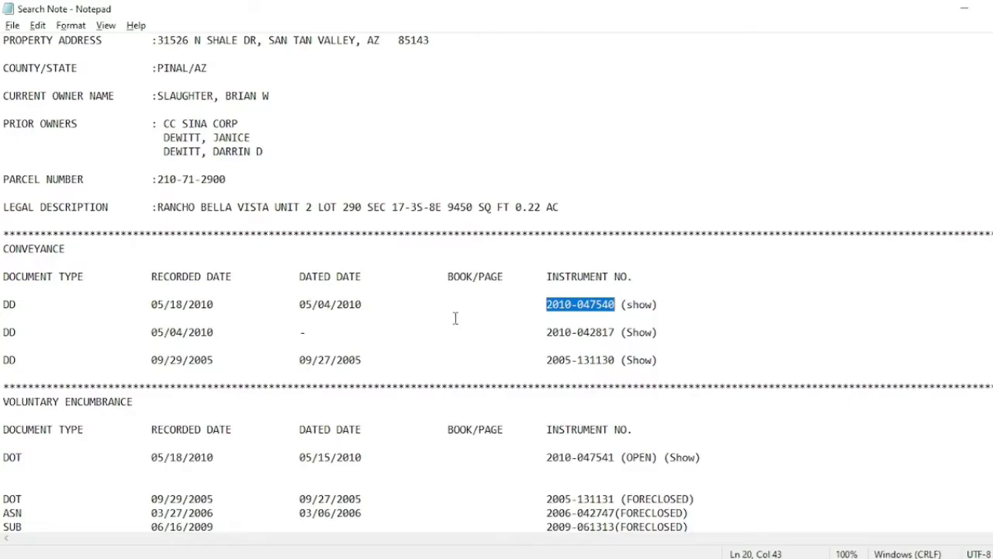
pyautogui.click(548, 332)
pyautogui.moveTo(548, 333); pyautogui.dragTo(615, 332)
pyautogui.hotkey('ctrl', 'c')
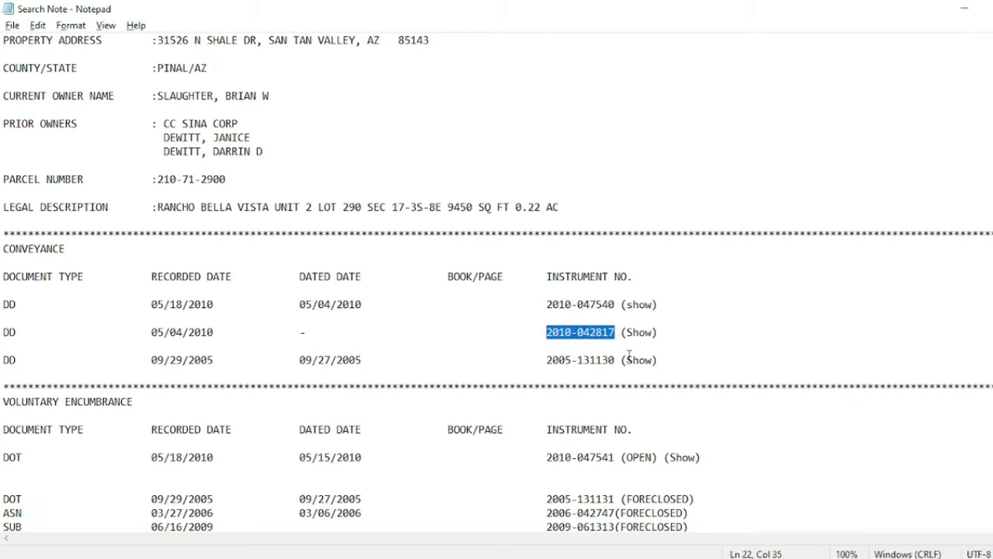
pyautogui.hotkey('alt', 'Tab')
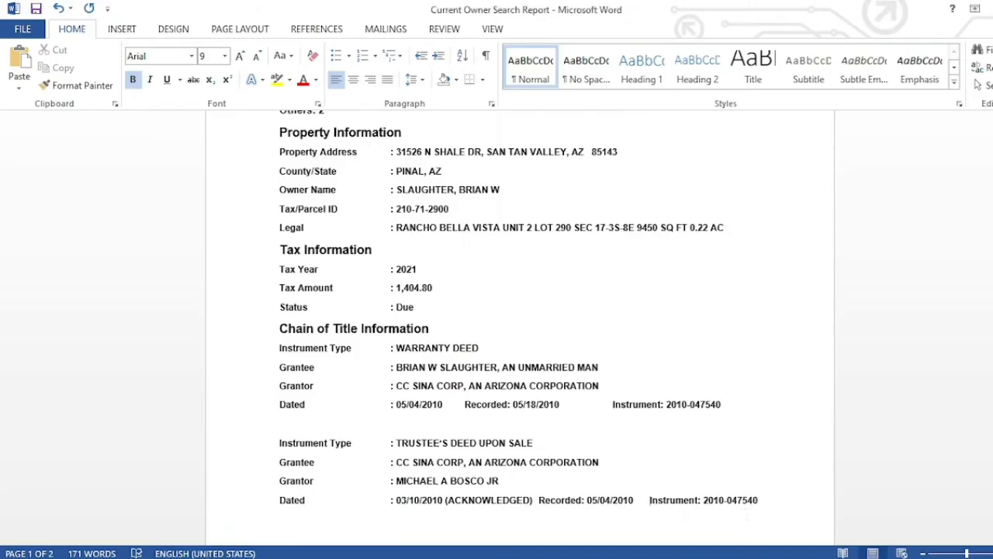
pyautogui.moveTo(761, 499); pyautogui.dragTo(705, 500)
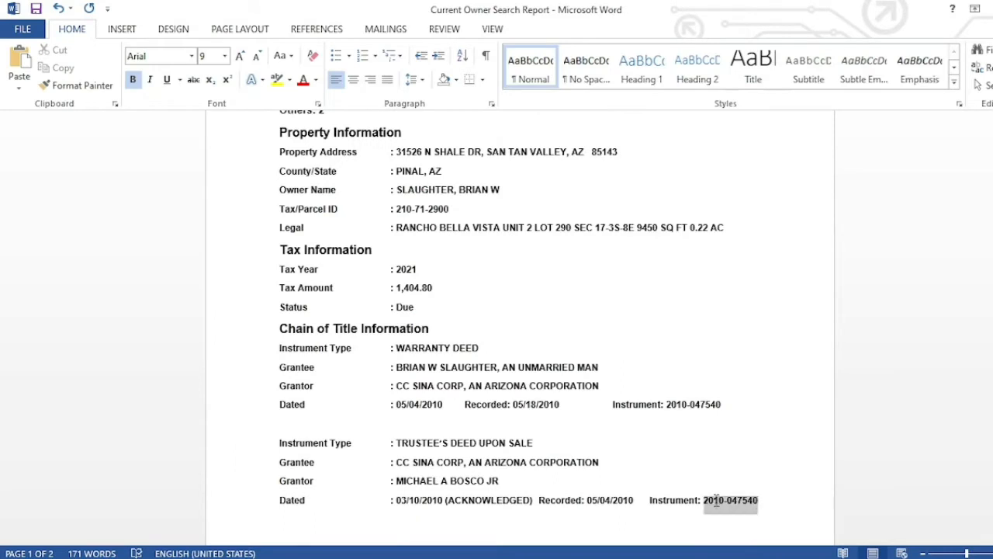
pyautogui.hotkey('ctrl', 'v')
pyautogui.write('Voluntary Encumbrances Information')
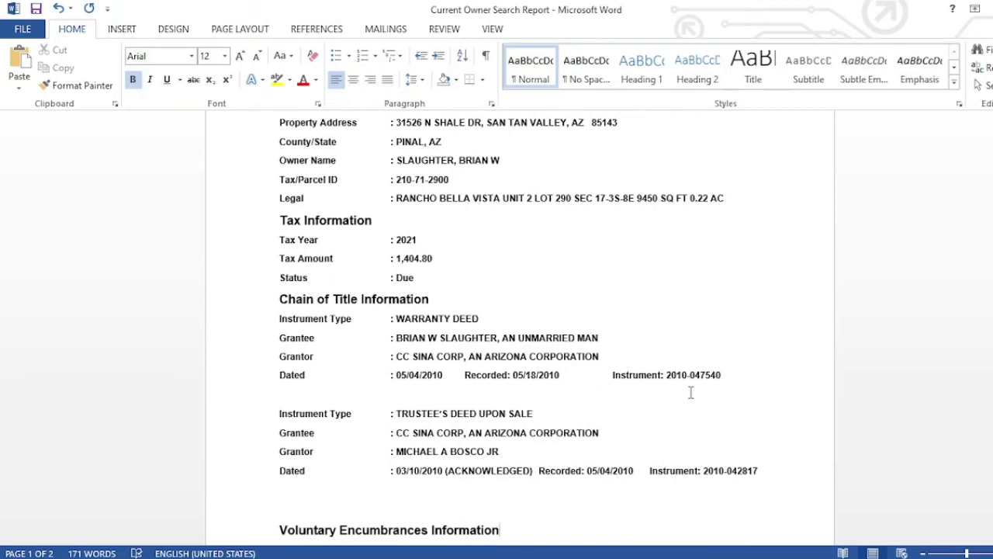
# - Select and copy the whole trustee's deed entry
pyautogui.moveTo(733, 376); pyautogui.dragTo(440, 348)
pyautogui.click(768, 478)
pyautogui.moveTo(765, 473); pyautogui.dragTo(291, 414)
pyautogui.hotkey('ctrl', 'c')
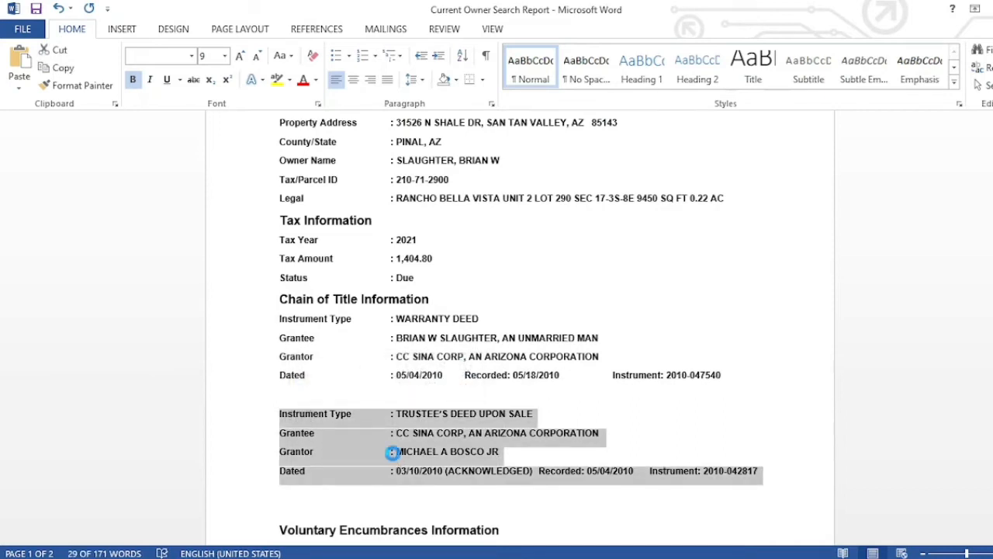
pyautogui.click(764, 475)
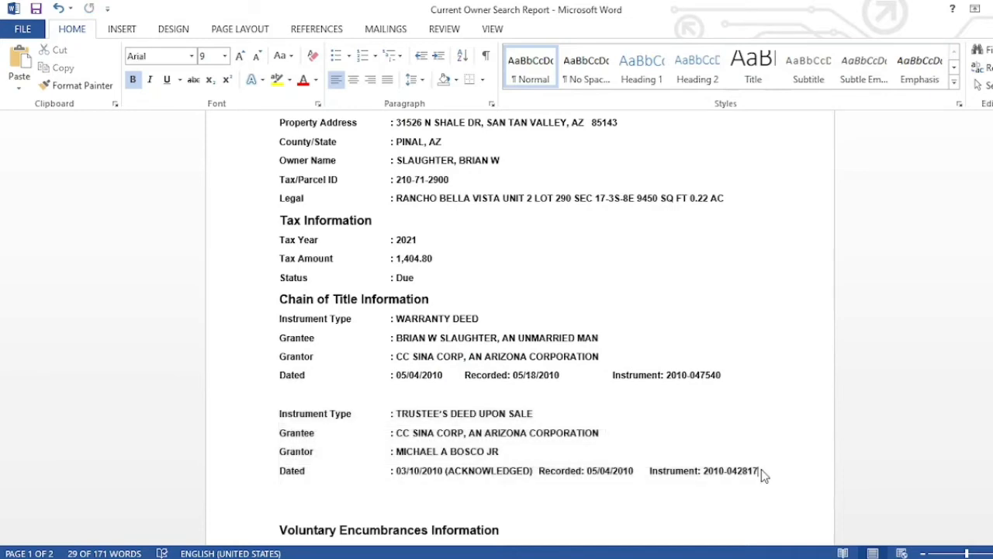
pyautogui.press('Return')
pyautogui.hotkey('ctrl', 'v')
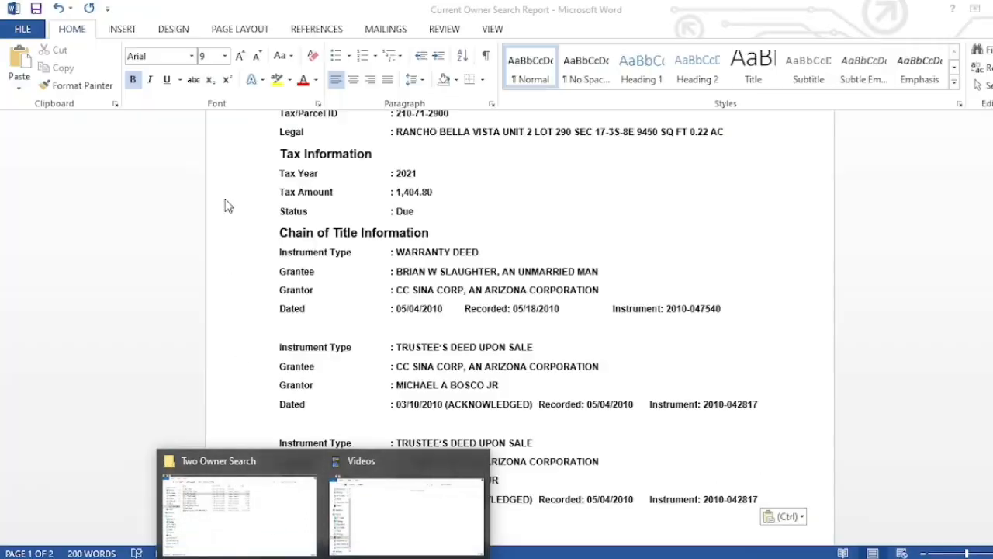
pyautogui.click(255, 519)
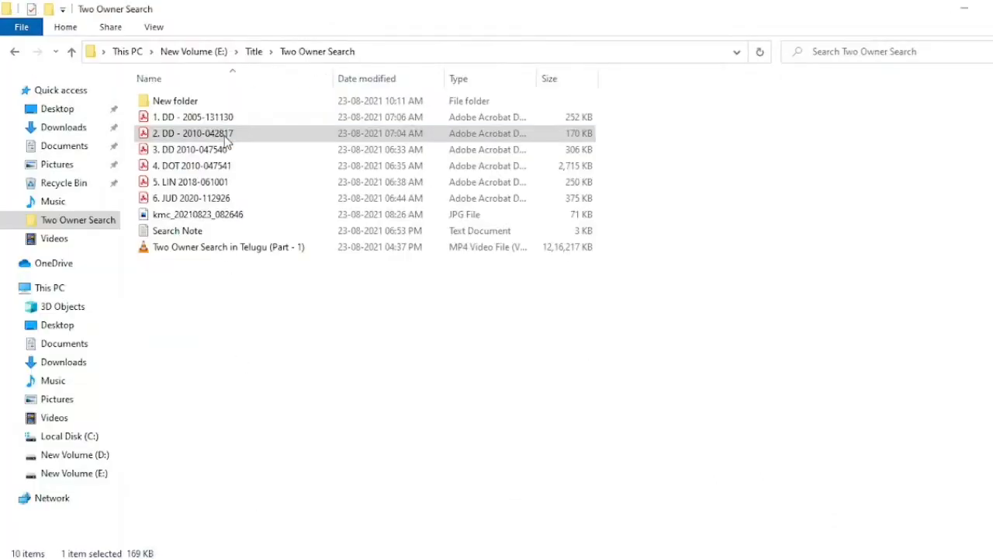
pyautogui.click(231, 121)
pyautogui.doubleClick(230, 121)
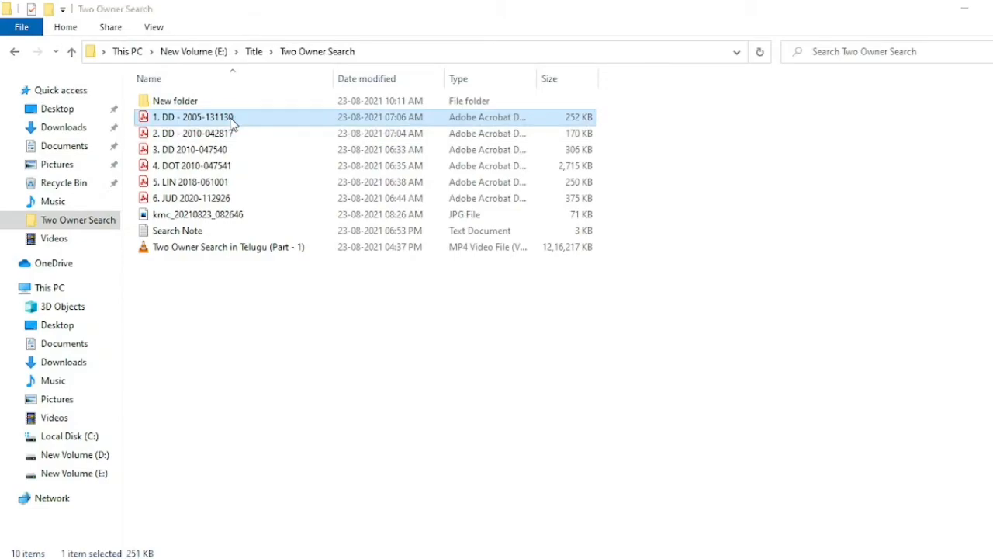
pyautogui.click(334, 183)
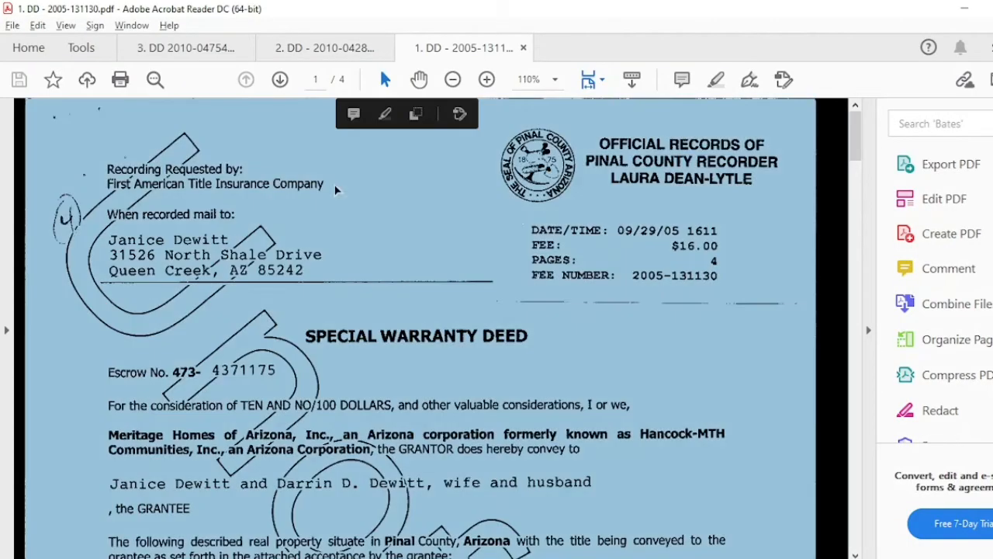
pyautogui.click(868, 332)
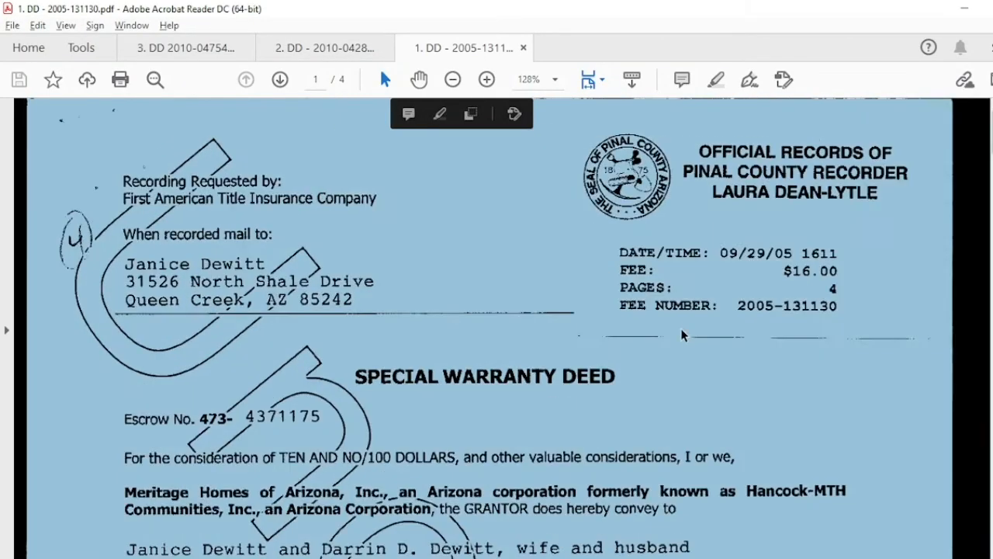
pyautogui.click(680, 328)
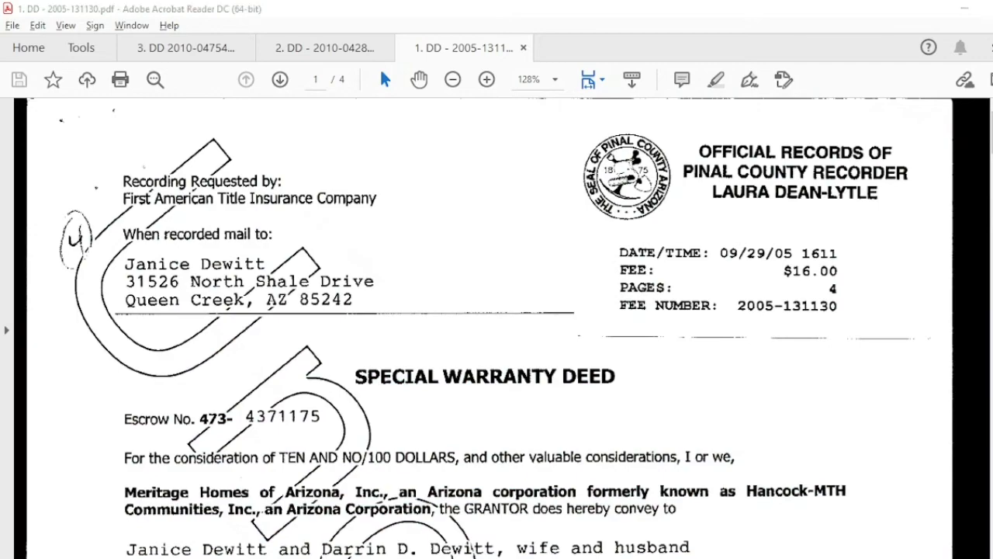
pyautogui.hotkey('alt', 'Tab')
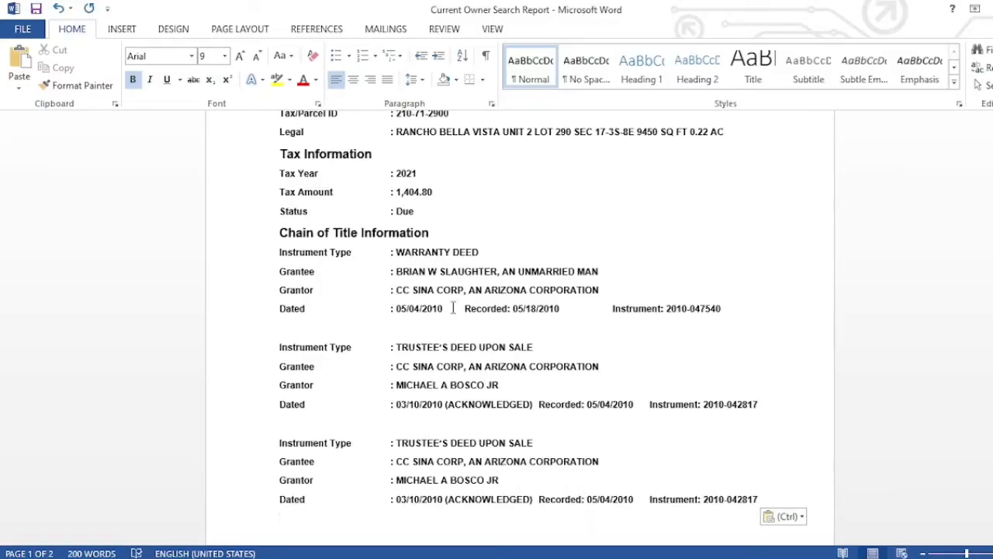
# - Replace the third entry's TRUSTEE'S DEED UPON SALE with SPECIAL WARRANTY DEED, keeping Grantee on its own line
pyautogui.moveTo(395, 252); pyautogui.dragTo(481, 252)
pyautogui.hotkey('ctrl', 'c')
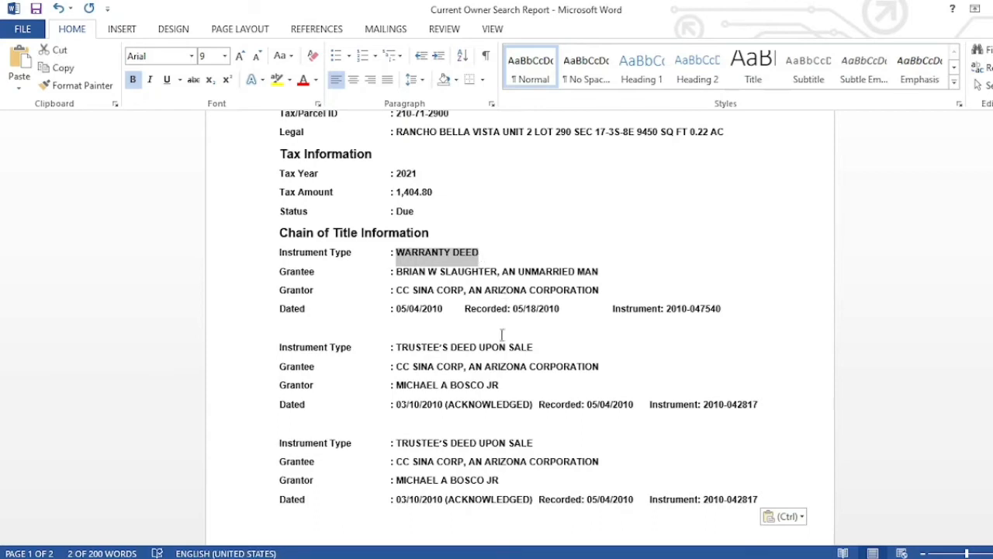
pyautogui.click(515, 426)
pyautogui.click(533, 442)
pyautogui.moveTo(535, 440); pyautogui.dragTo(399, 440)
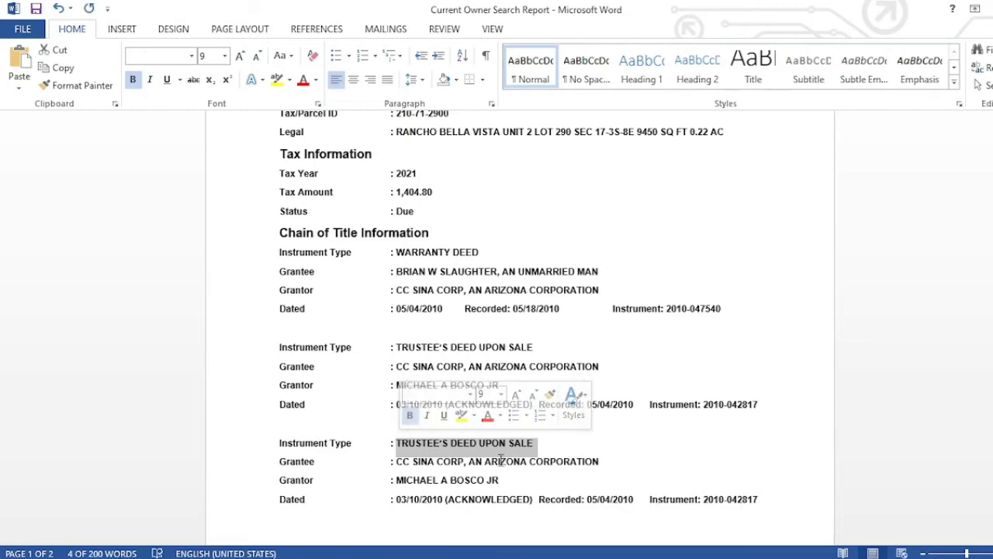
pyautogui.hotkey('ctrl', 'v')
pyautogui.click(479, 442)
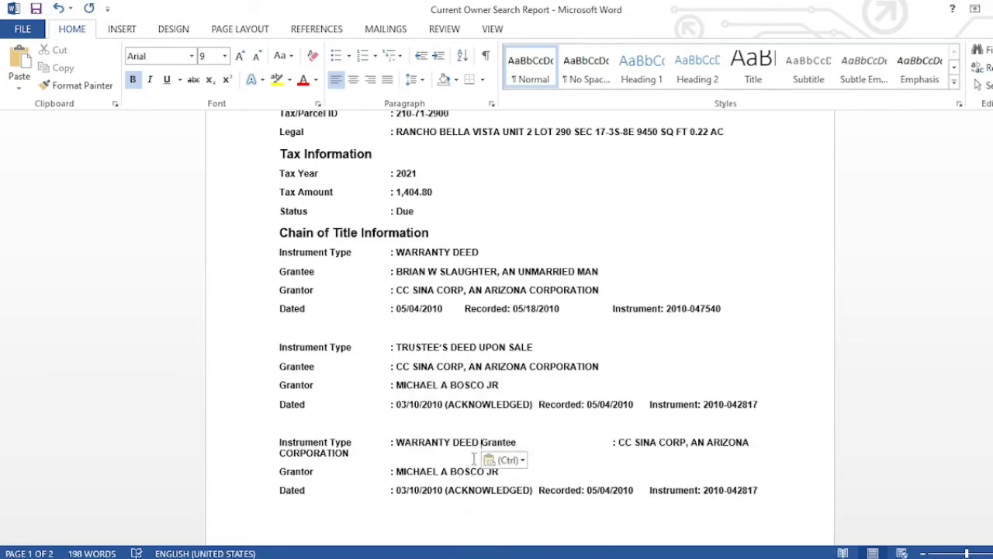
pyautogui.press('Return')
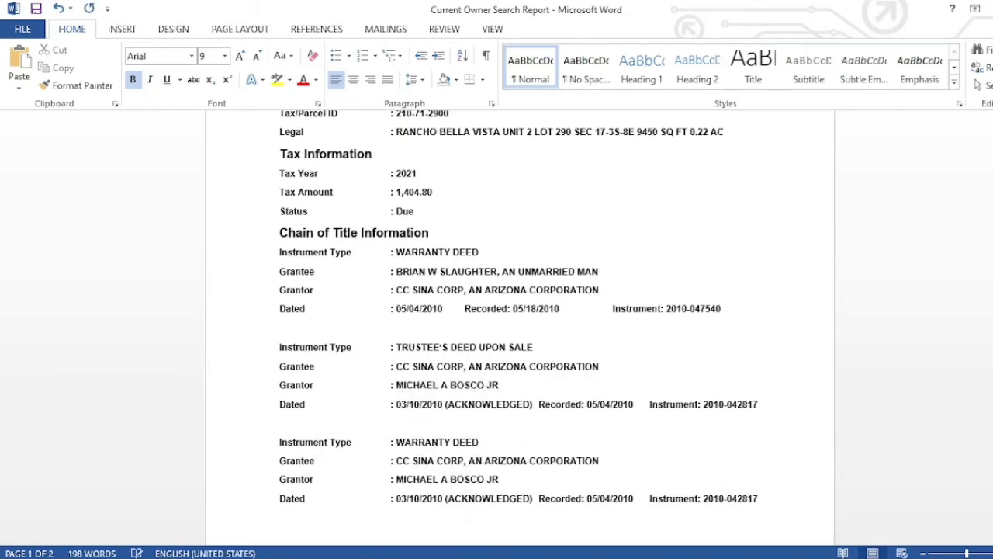
pyautogui.click(397, 442)
pyautogui.write('SPEC')
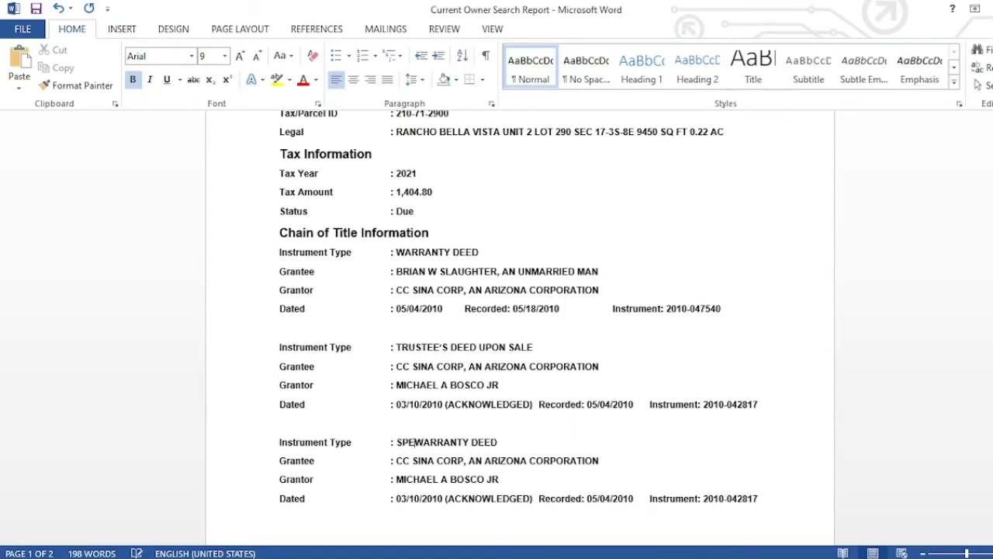
pyautogui.write('IAL')
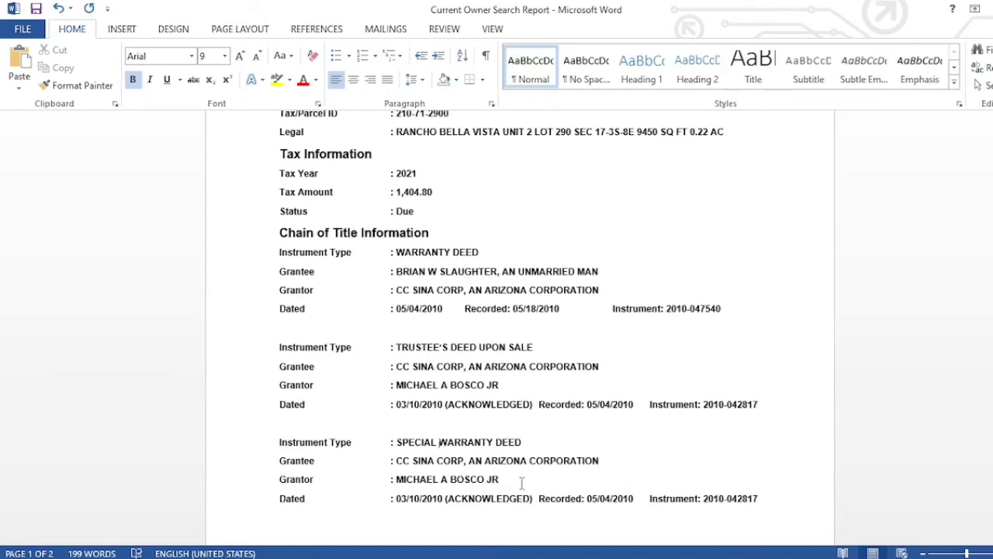
# - Scroll through the special warranty deed PDF to read its grantor
pyautogui.moveTo(504, 555)
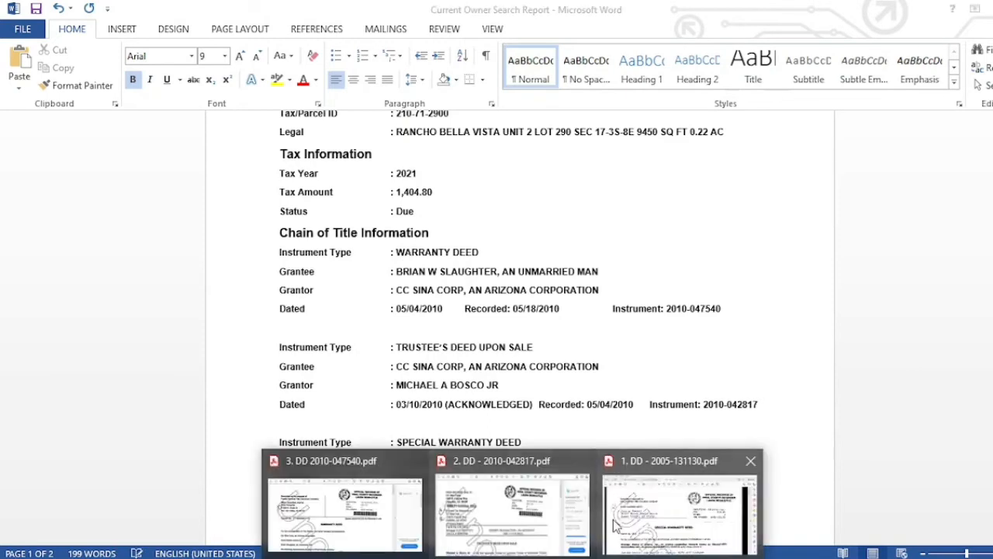
pyautogui.click(648, 511)
pyautogui.scroll(-3, 484, 386)
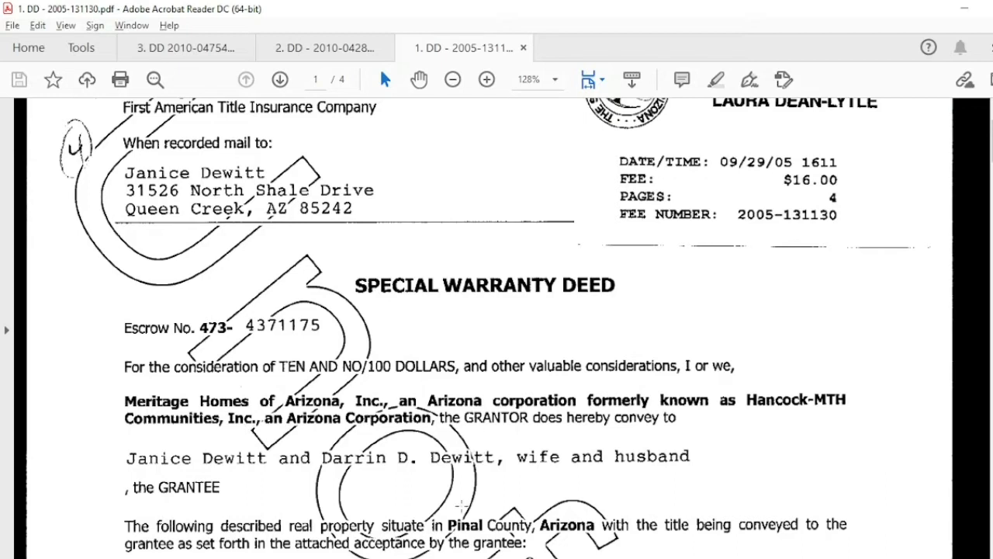
pyautogui.hotkey('alt', 'Tab')
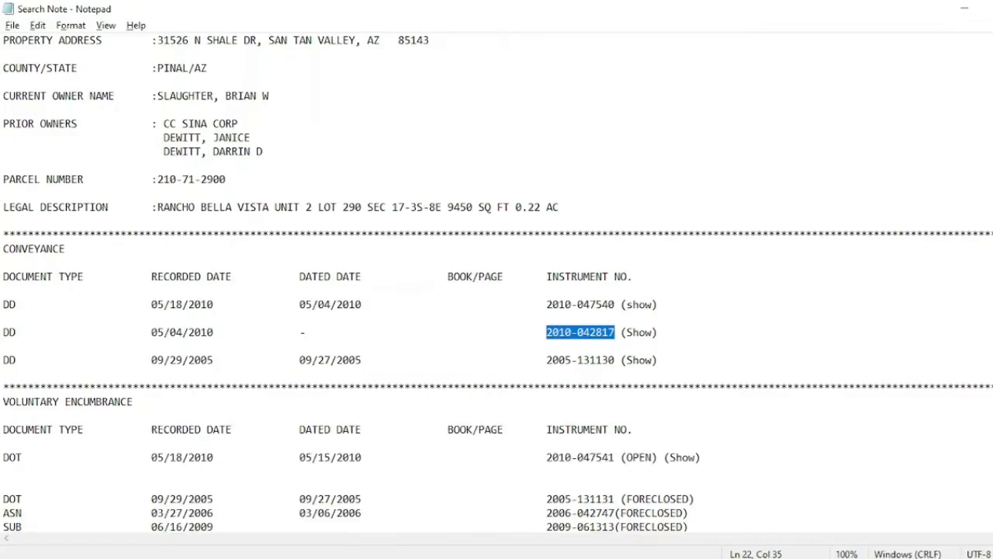
pyautogui.hotkey('alt', 'Tab')
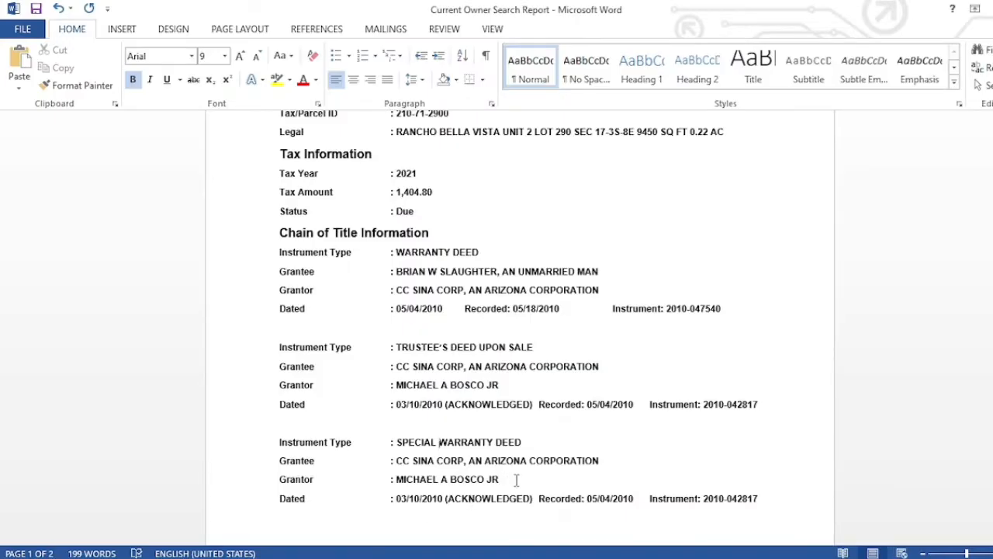
pyautogui.moveTo(515, 480); pyautogui.dragTo(398, 483)
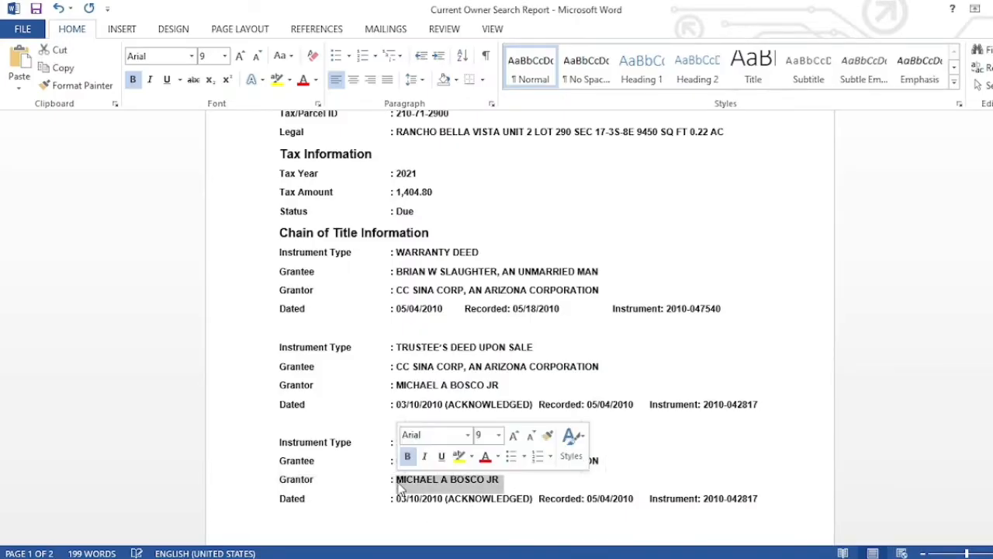
pyautogui.write('MERI')
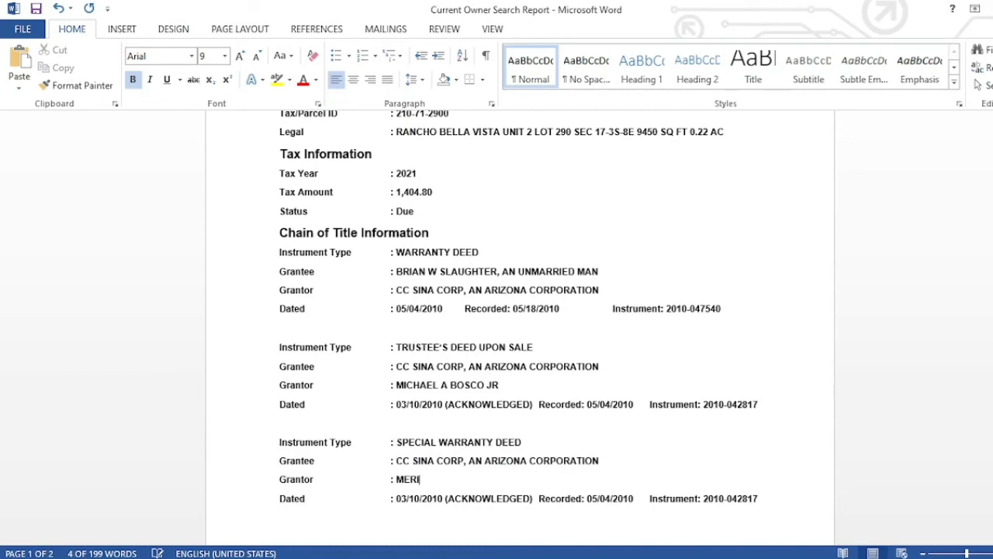
pyautogui.write('TAGE')
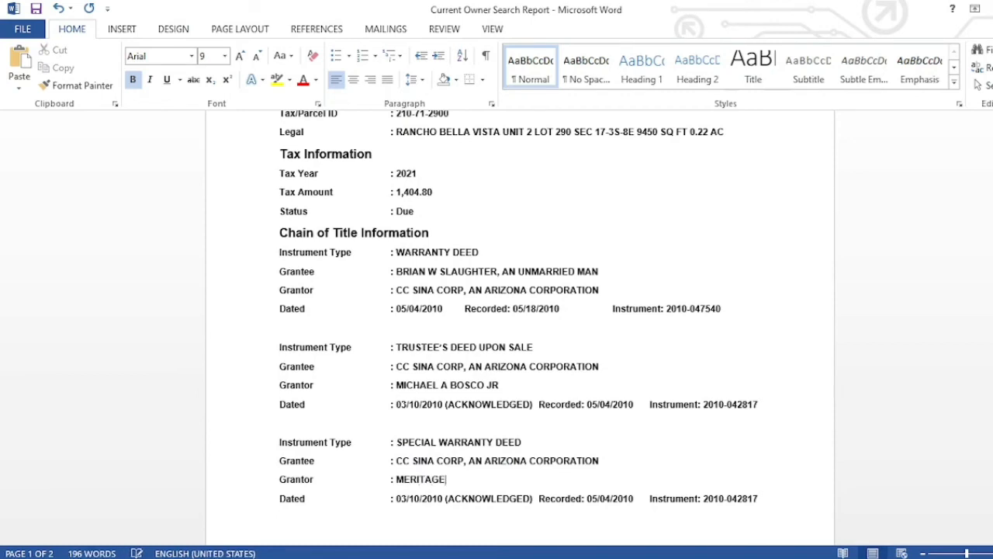
pyautogui.write(' HOMES')
pyautogui.hotkey('alt', 'Tab')
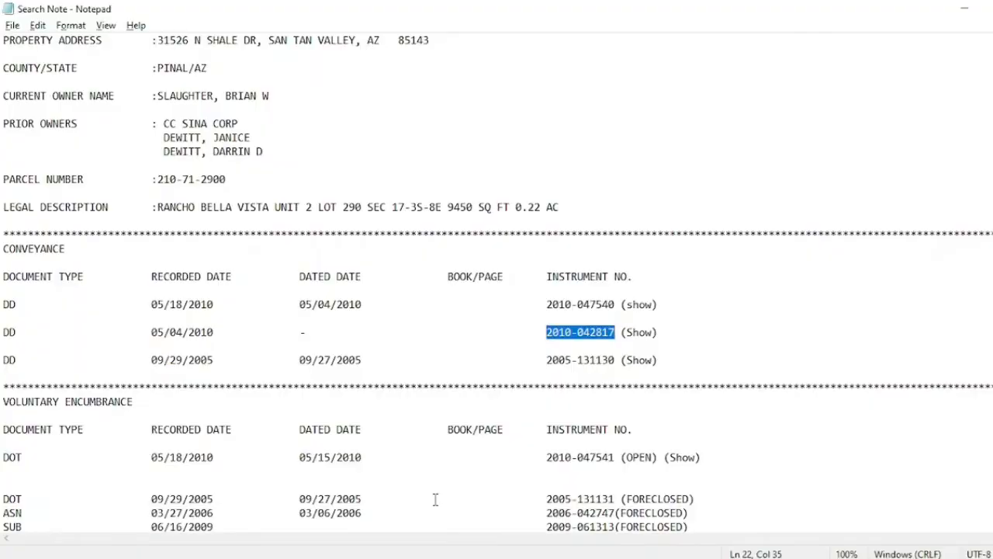
pyautogui.hotkey('alt', 'Tab')
pyautogui.hotkey('alt', 'Tab')
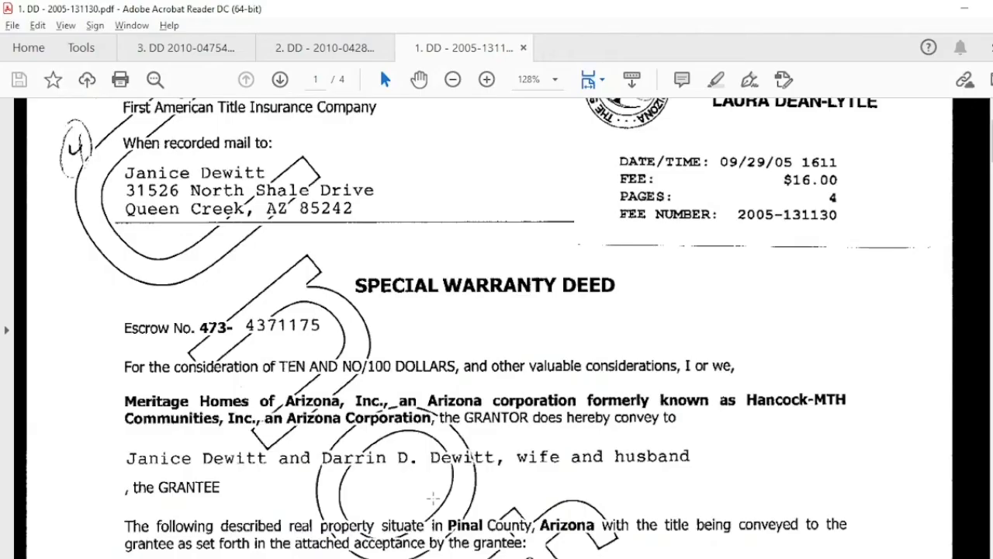
pyautogui.hotkey('alt', 'Tab')
pyautogui.hotkey('alt', 'Tab')
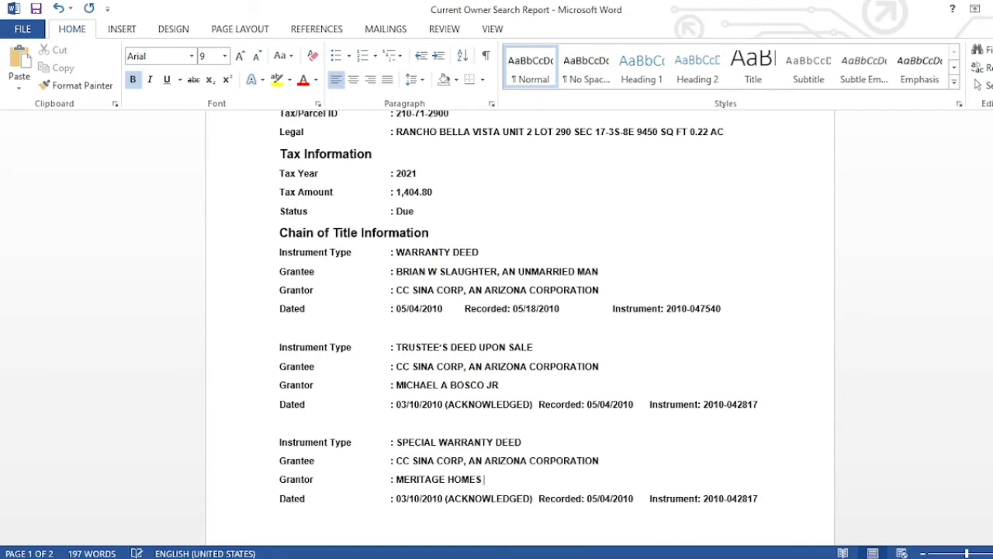
pyautogui.write('OF ARIZONA')
pyautogui.hotkey('alt', 'Tab')
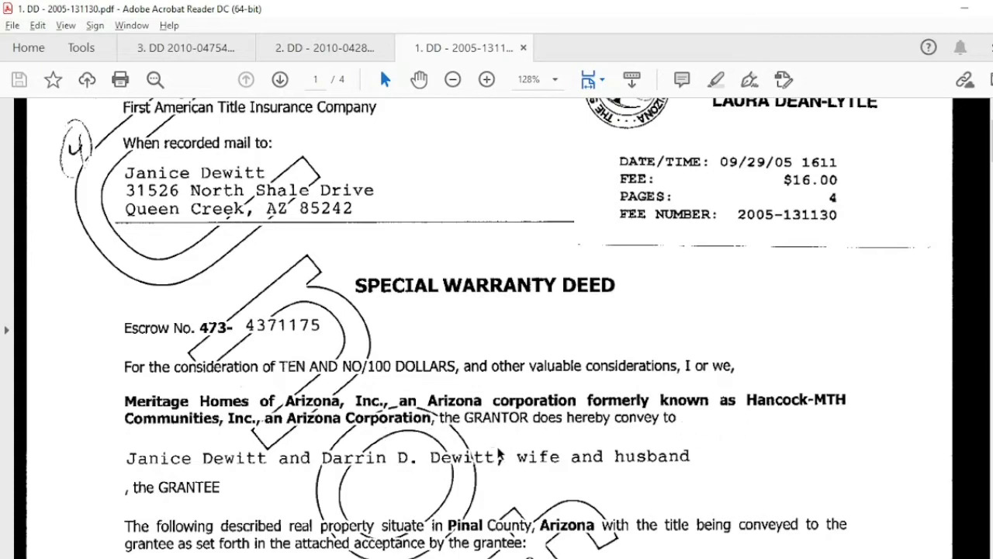
# - Extend the grantor to 'MERITAGE HOMES OF ARIZONA, INC., AN ARIZONA CORPORATION FORMERLY KNOWN AS HANCOCK MTH', checking the deed
pyautogui.hotkey('alt', 'Tab')
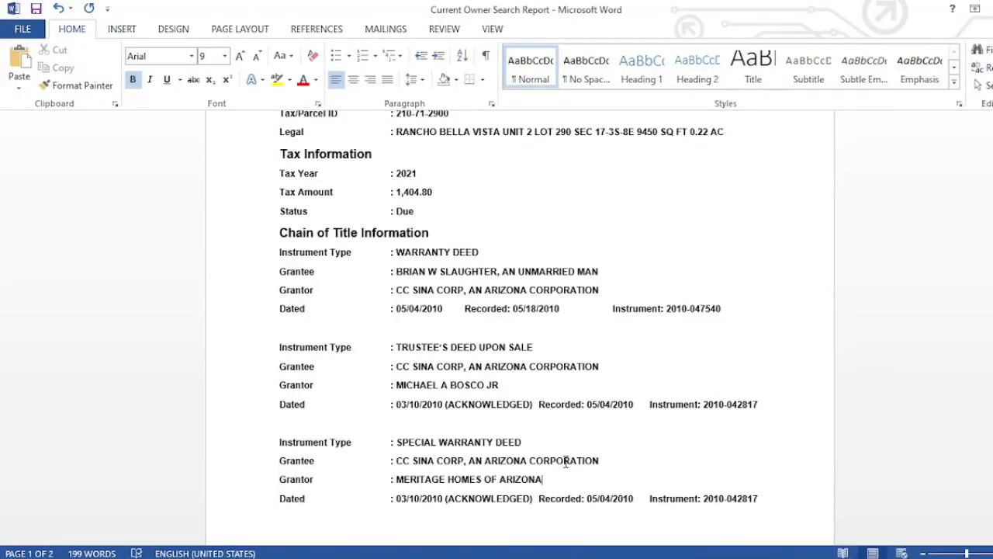
pyautogui.hotkey('alt', 'Tab')
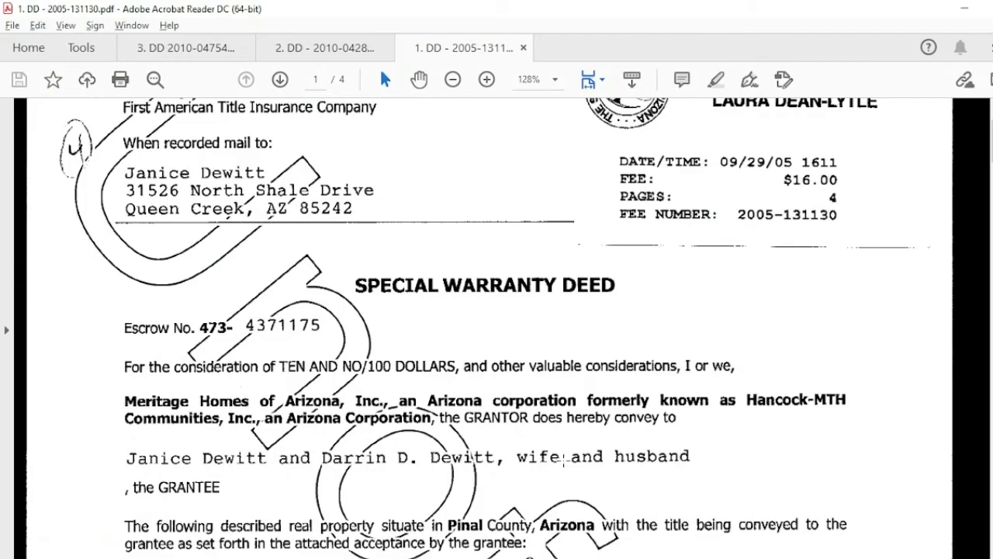
pyautogui.hotkey('alt', 'Tab')
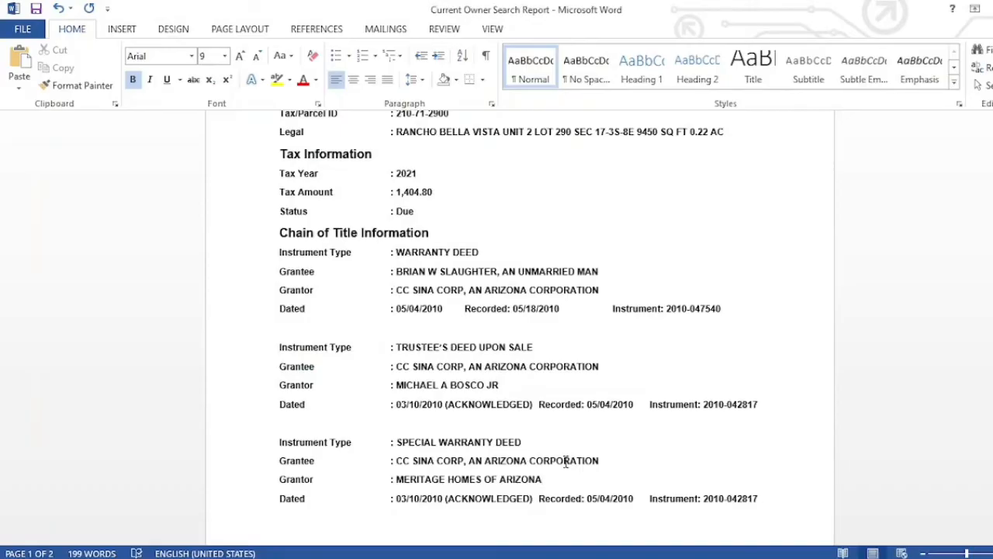
pyautogui.write(', INC., AN')
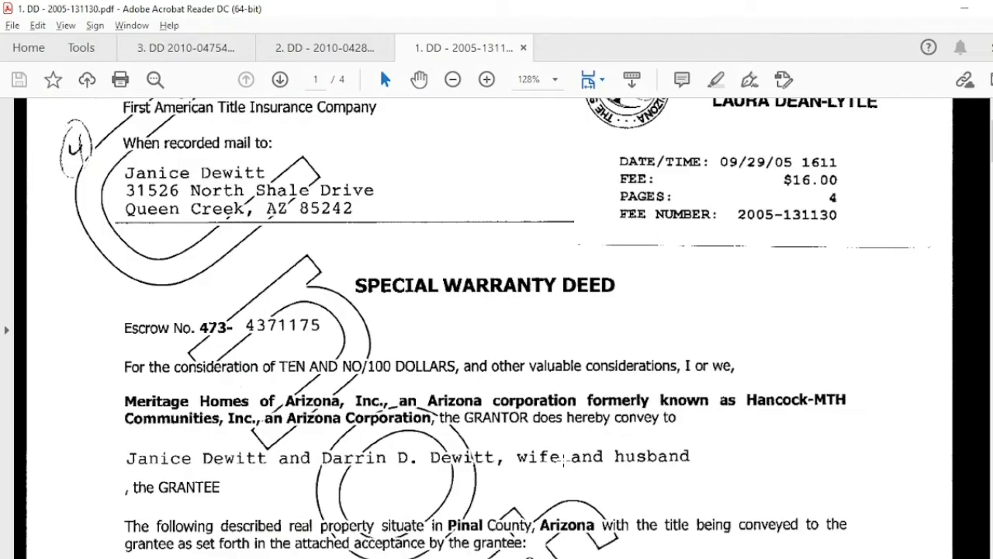
pyautogui.hotkey('alt', 'Tab')
pyautogui.write('AR')
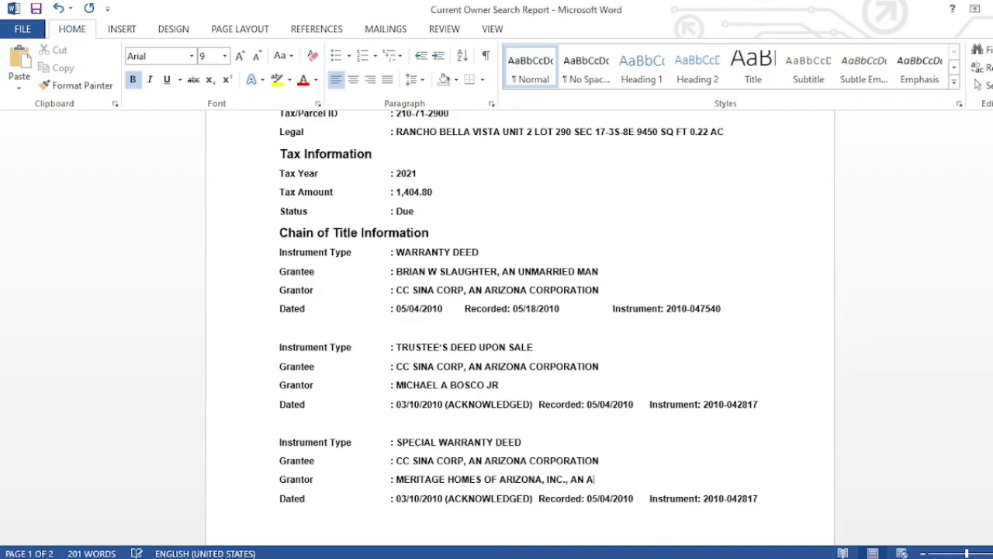
pyautogui.write('IZONA CORPORATIO')
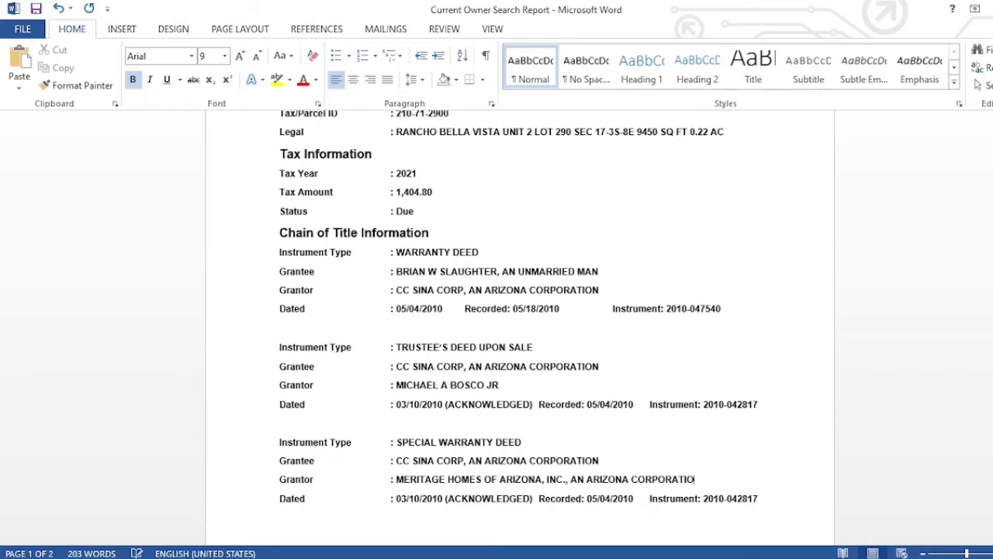
pyautogui.write('N FORMERLY')
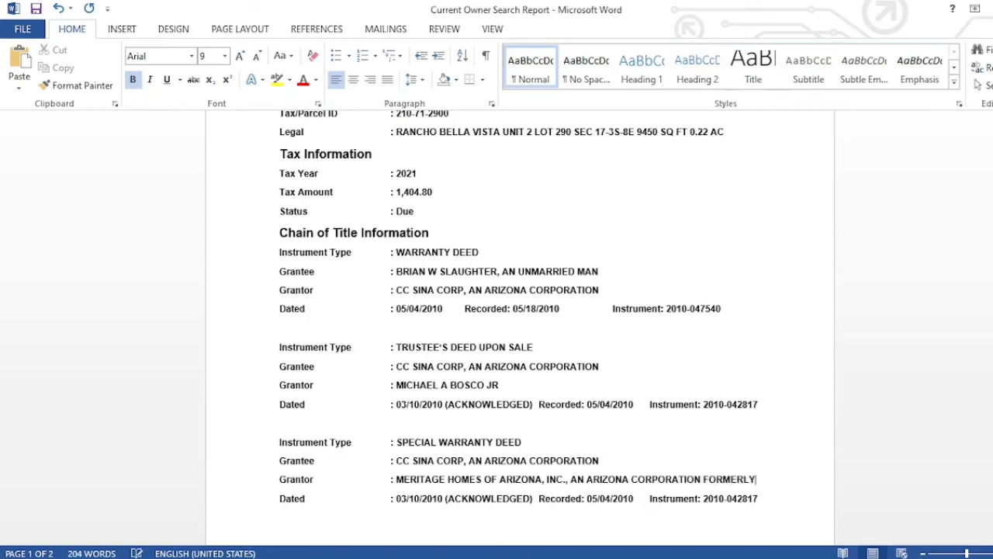
pyautogui.write(' KNOWN')
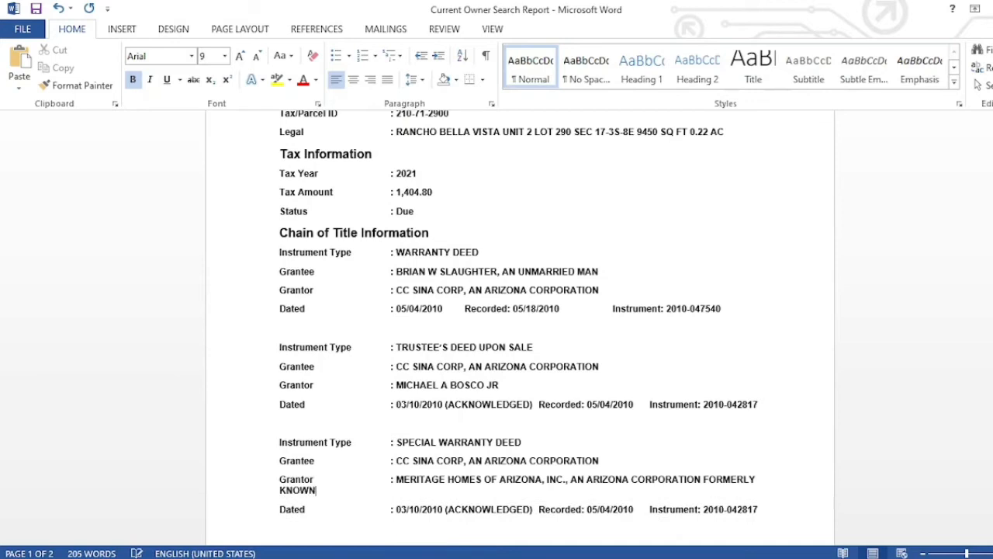
pyautogui.write(' AS')
pyautogui.hotkey('alt', 'Tab')
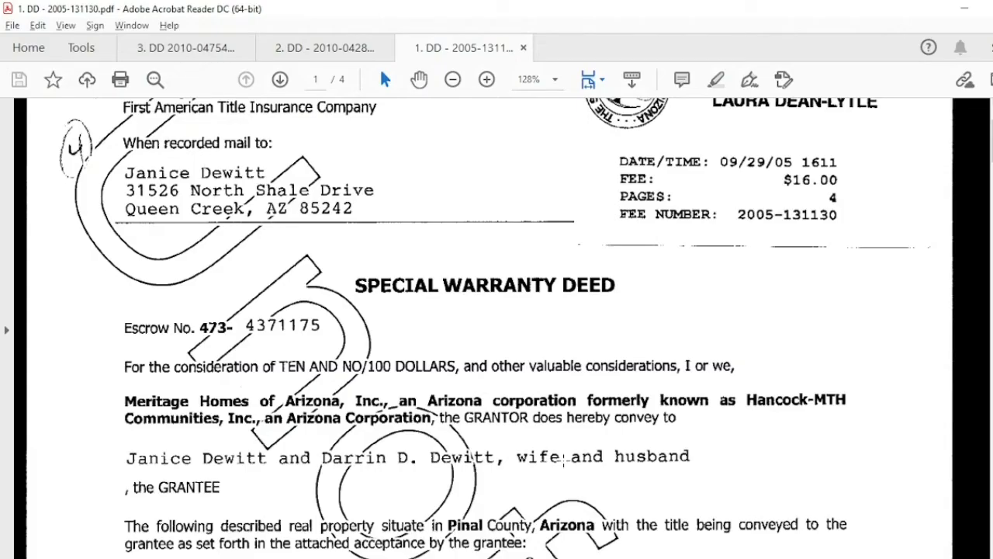
pyautogui.hotkey('alt', 'Tab')
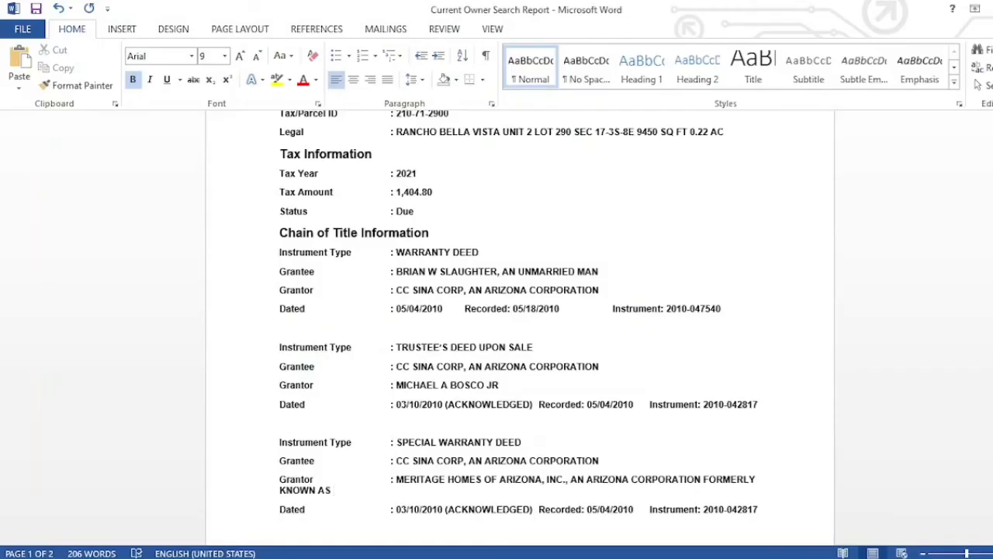
pyautogui.write('HANCOCK MTH')
# - Finish the grantor with 'COMMUNITIES INC., AN ARIZONA CORPORATION', correcting the CORPORATION typo
pyautogui.hotkey('alt', 'Tab')
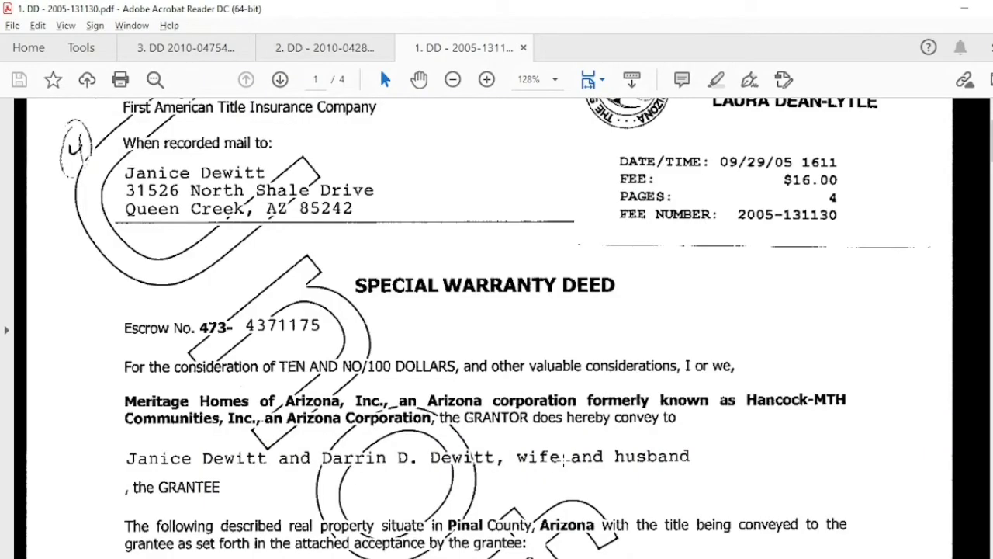
pyautogui.hotkey('alt', 'Tab')
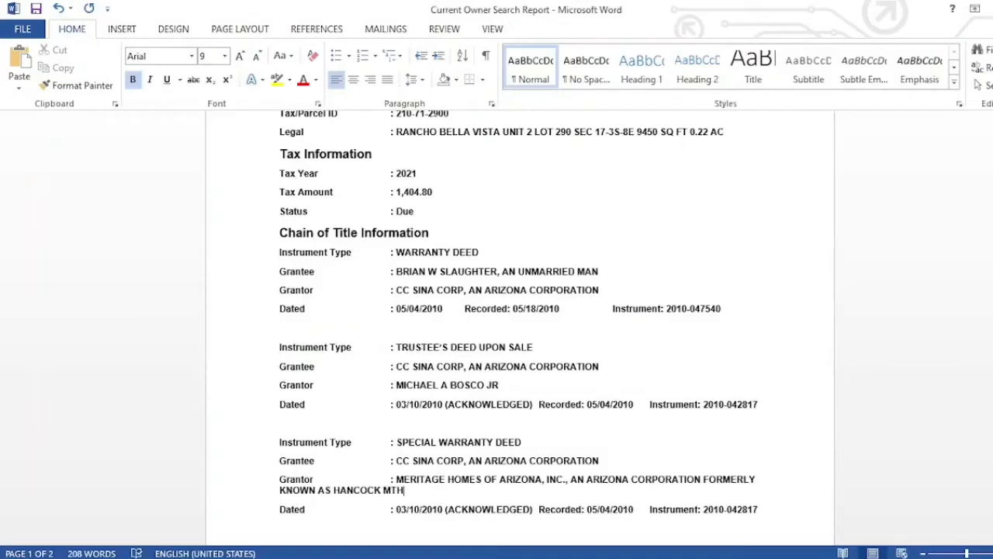
pyautogui.write('COMMUNITIES I')
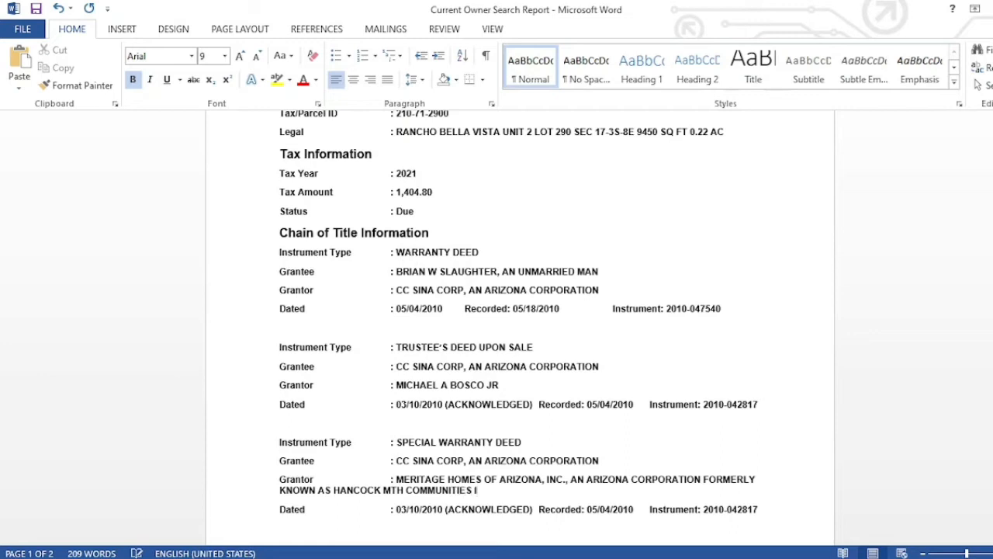
pyautogui.write('NC')
pyautogui.hotkey('alt', 'Tab')
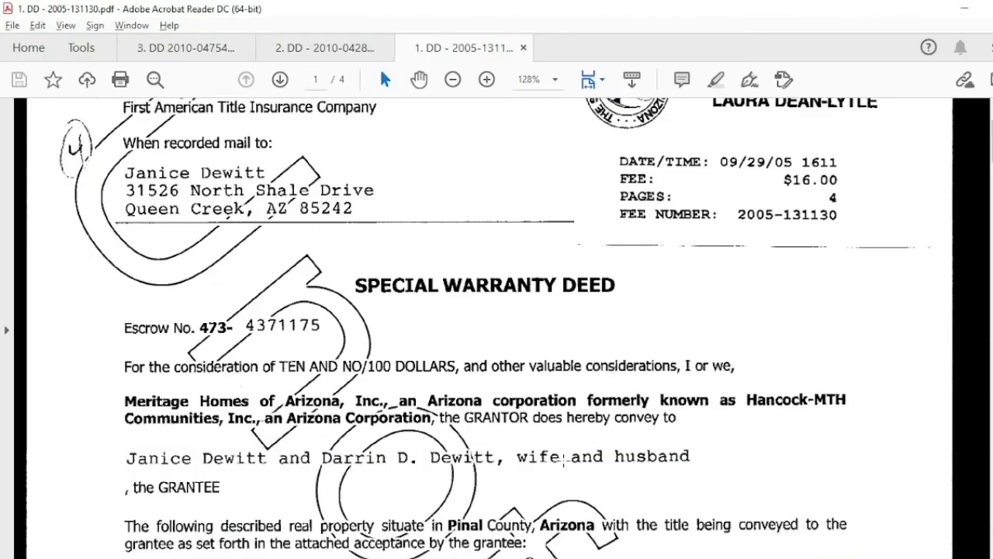
pyautogui.hotkey('alt', 'Tab')
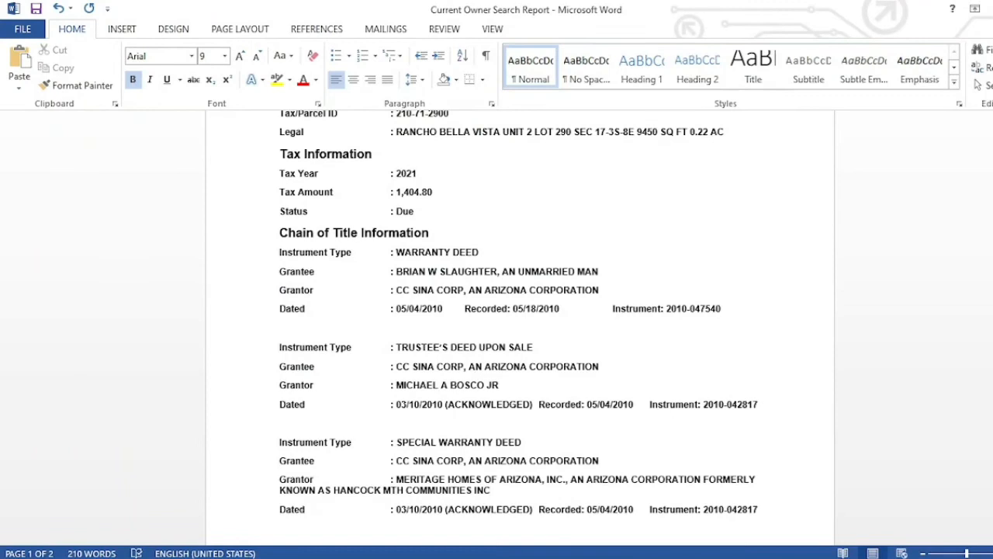
pyautogui.write('., AN ARIZONA CORPO')
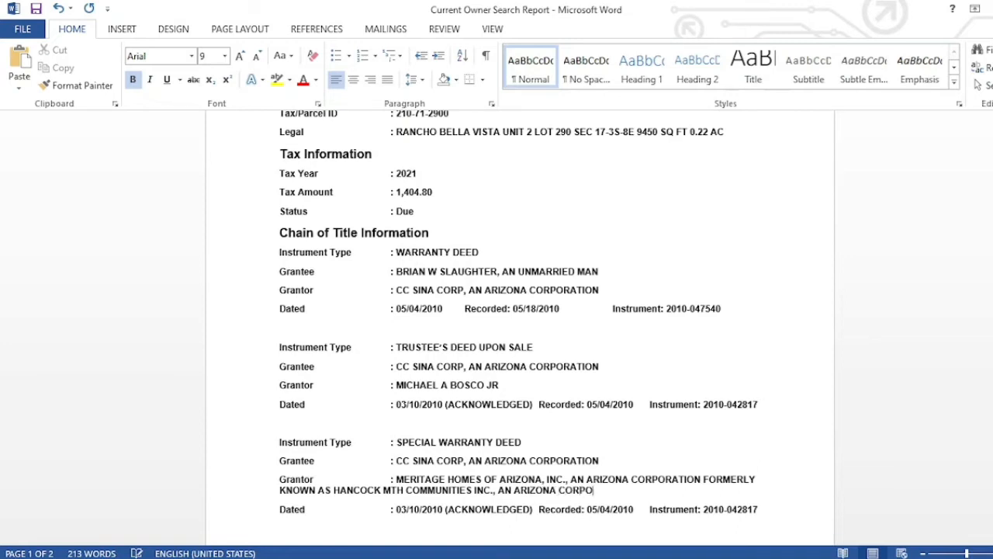
pyautogui.write('A')
pyautogui.press('BackSpace')
pyautogui.write('RATION')
# - Copy the Grantee line's formatting onto the wrapped 'KNOWN AS' grantor line
pyautogui.moveTo(602, 461); pyautogui.dragTo(279, 458)
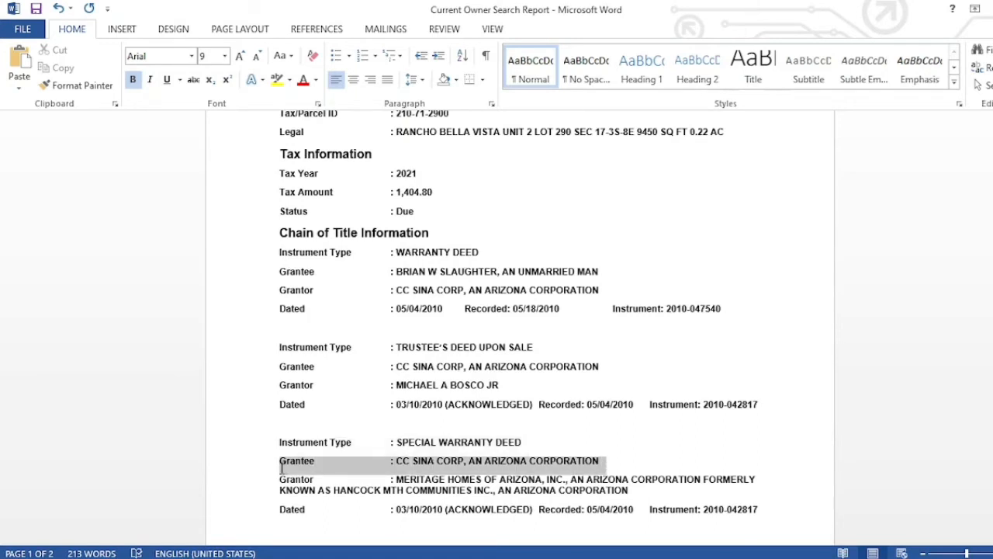
pyautogui.click(98, 89)
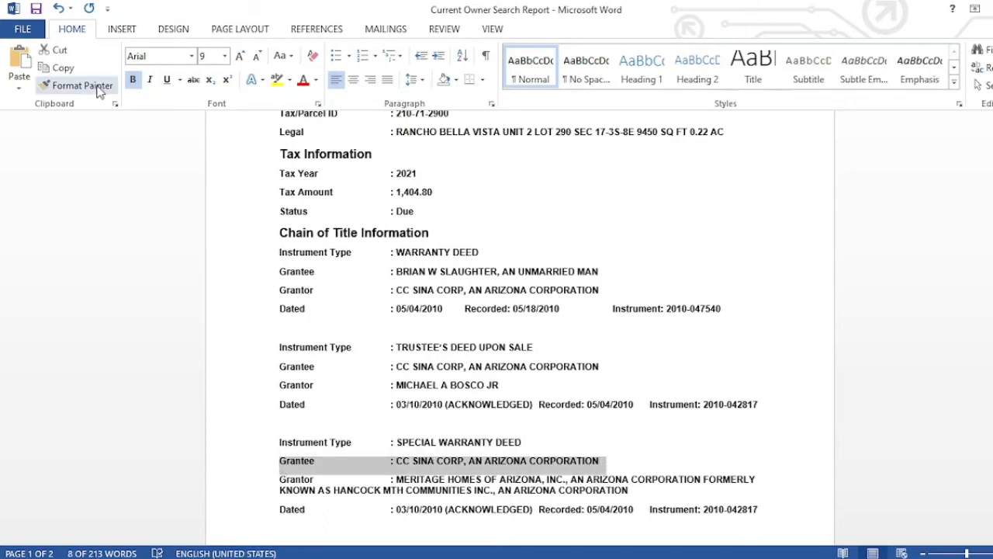
pyautogui.moveTo(637, 492)
pyautogui.mouseDown()
pyautogui.moveTo(354, 490)
pyautogui.moveTo(284, 471)
pyautogui.moveTo(283, 490)
pyautogui.mouseUp()
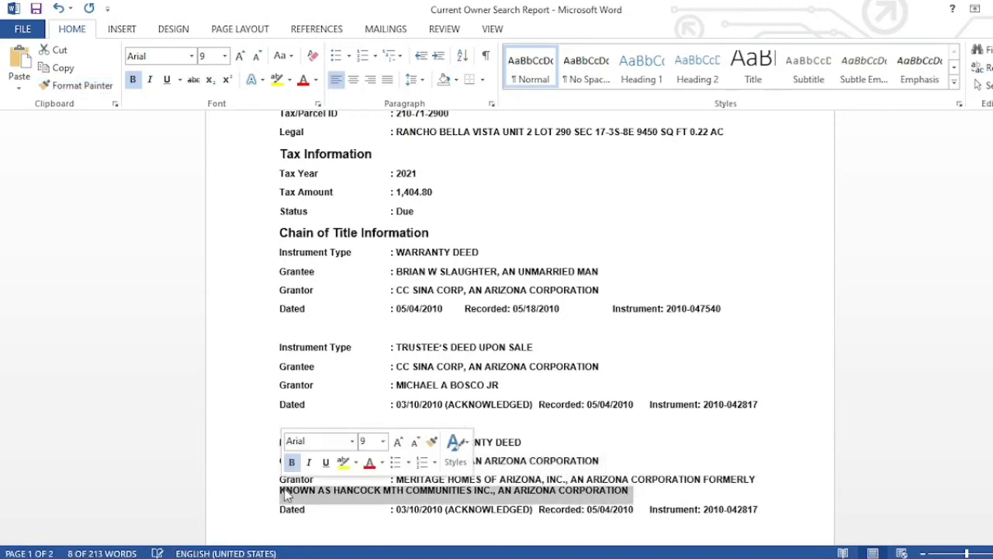
pyautogui.click(282, 489)
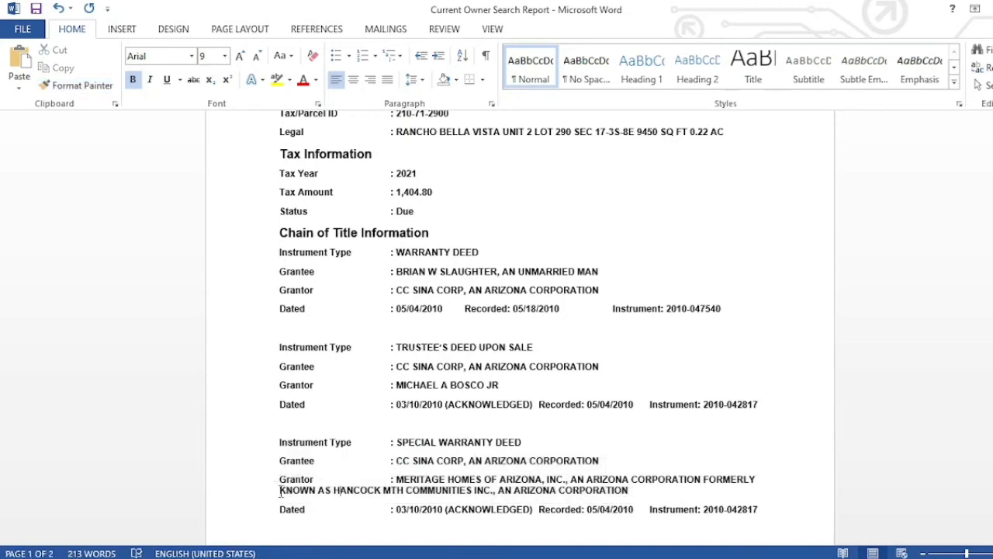
# - Align the grantor's wrapped line under the name and restore the colon before MERITAGE
pyautogui.press('Tab')
pyautogui.press('Tab')
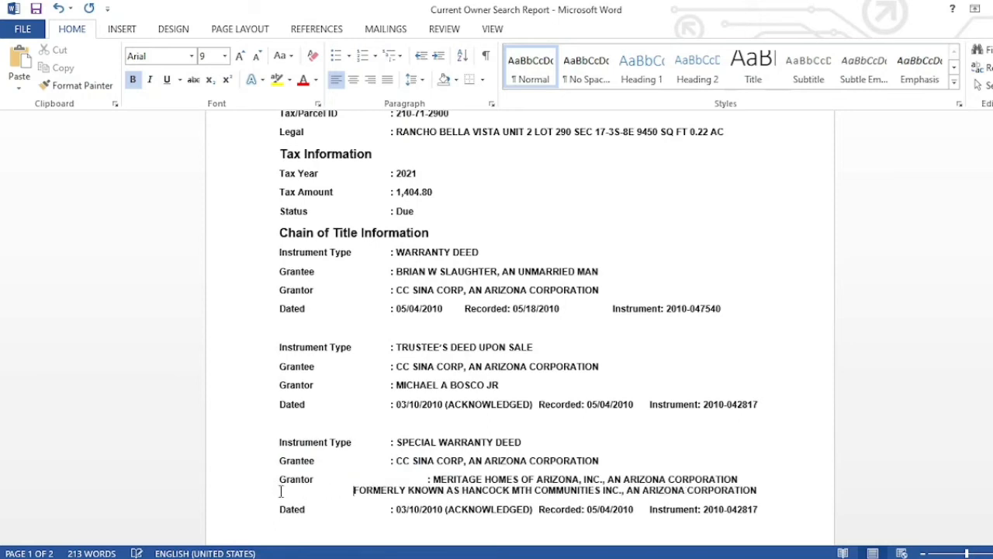
pyautogui.click(429, 479)
pyautogui.press('BackSpace')
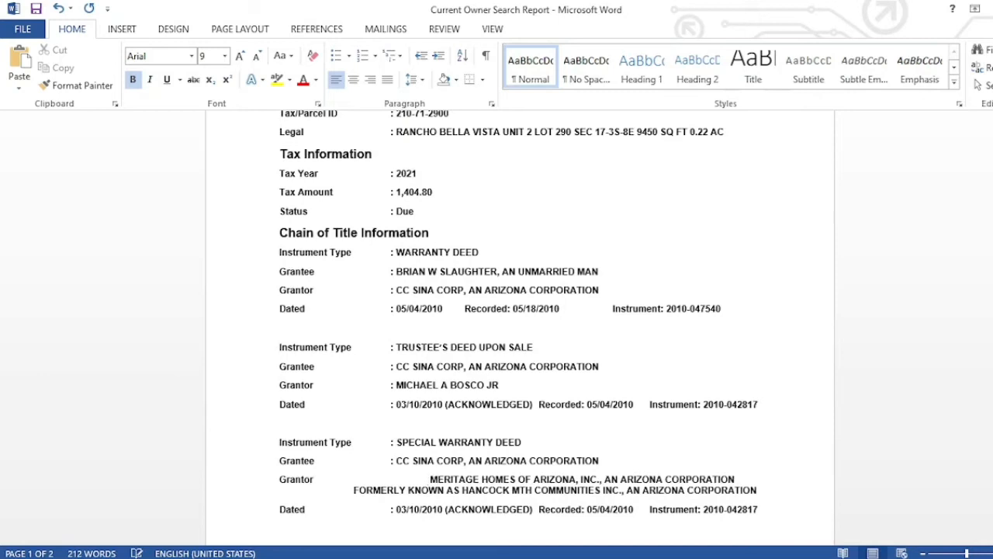
pyautogui.press('BackSpace')
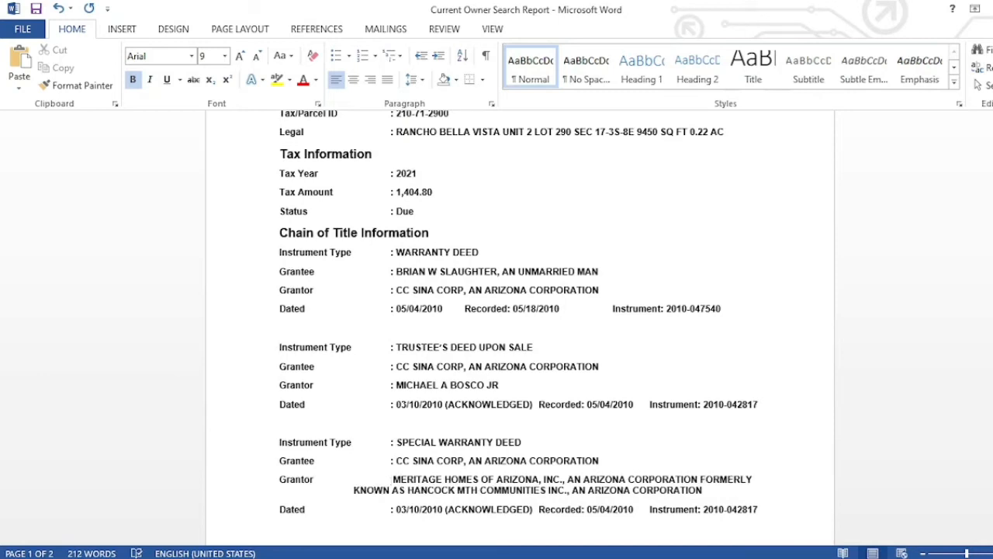
pyautogui.click(353, 490)
pyautogui.press('Tab')
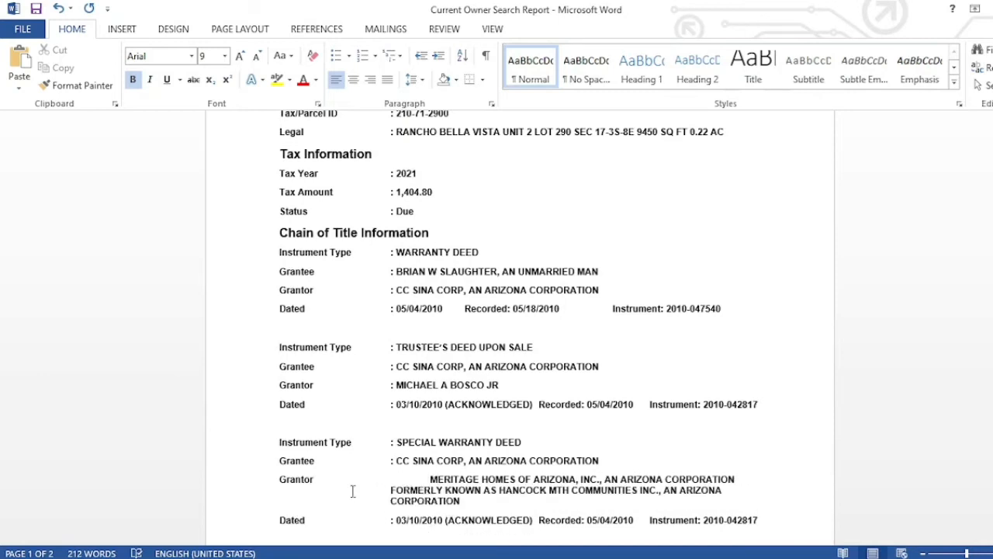
pyautogui.press('BackSpace')
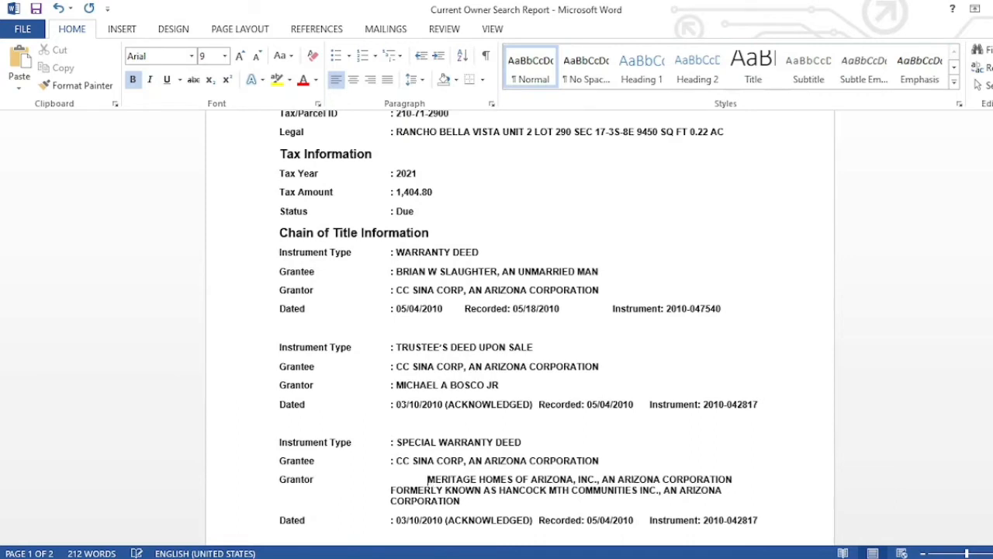
pyautogui.press('BackSpace')
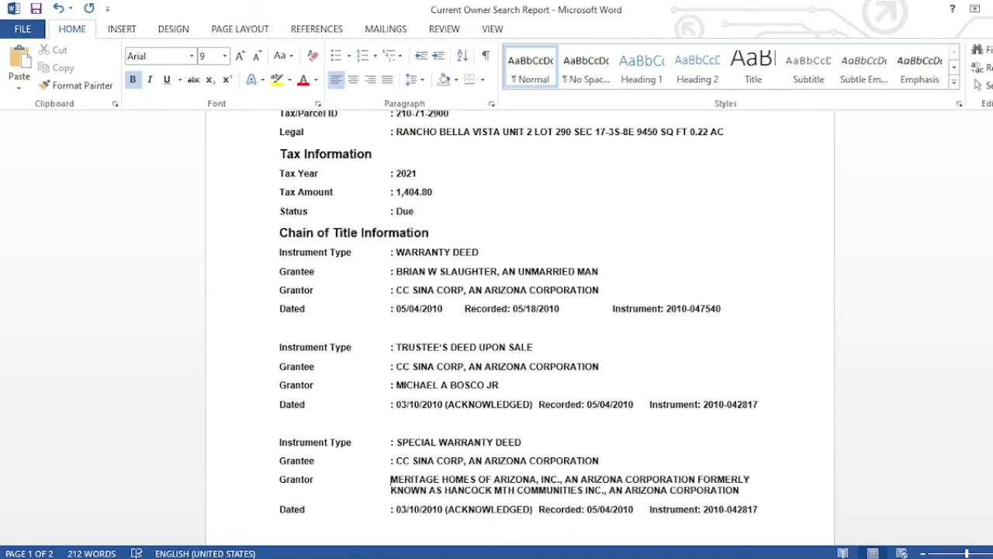
pyautogui.write(':')
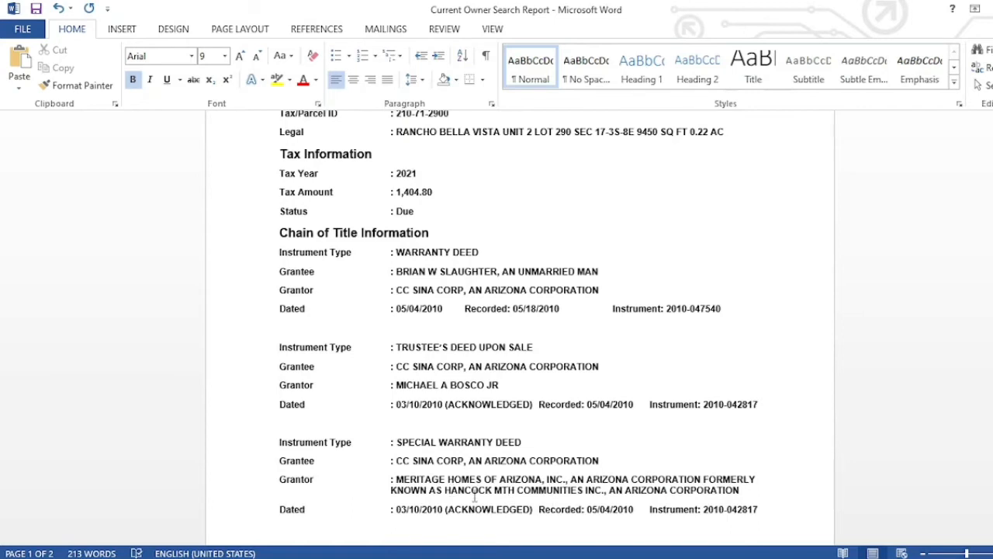
pyautogui.click(512, 557)
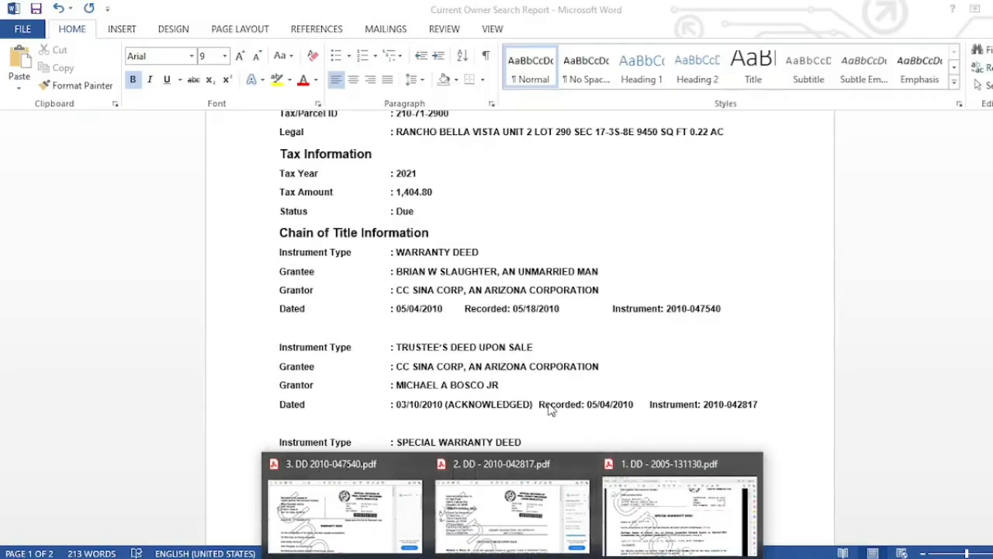
# - Change the deed's Dated date to 09/27/2005, dropping the ACKNOWLEDGED note, per the PDF
pyautogui.click(680, 512)
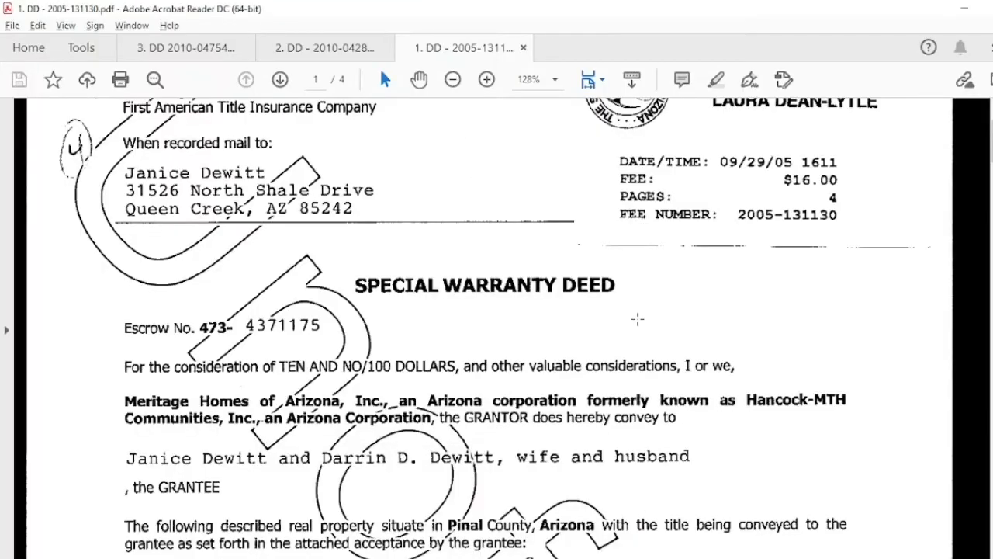
pyautogui.scroll(-5, 637, 318)
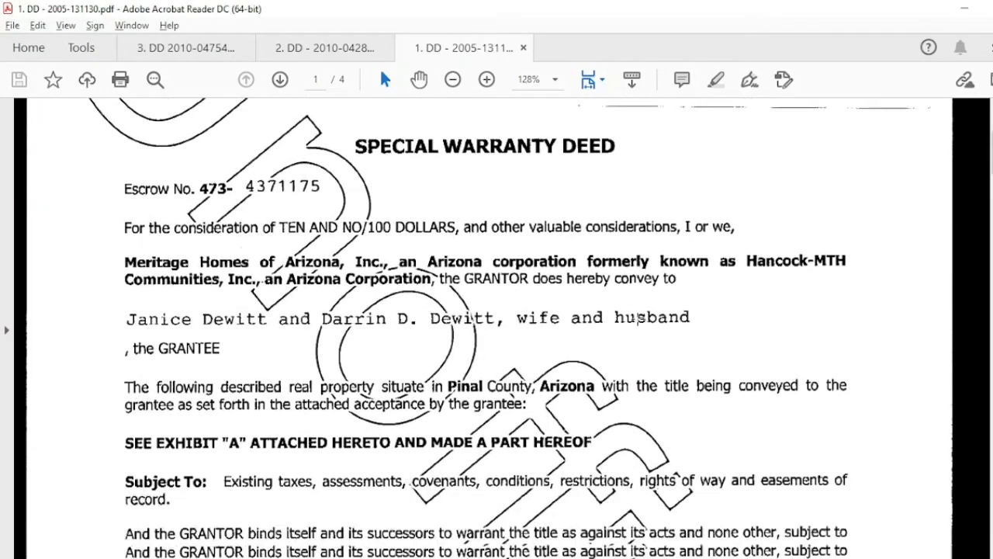
pyautogui.scroll(-1, 637, 318)
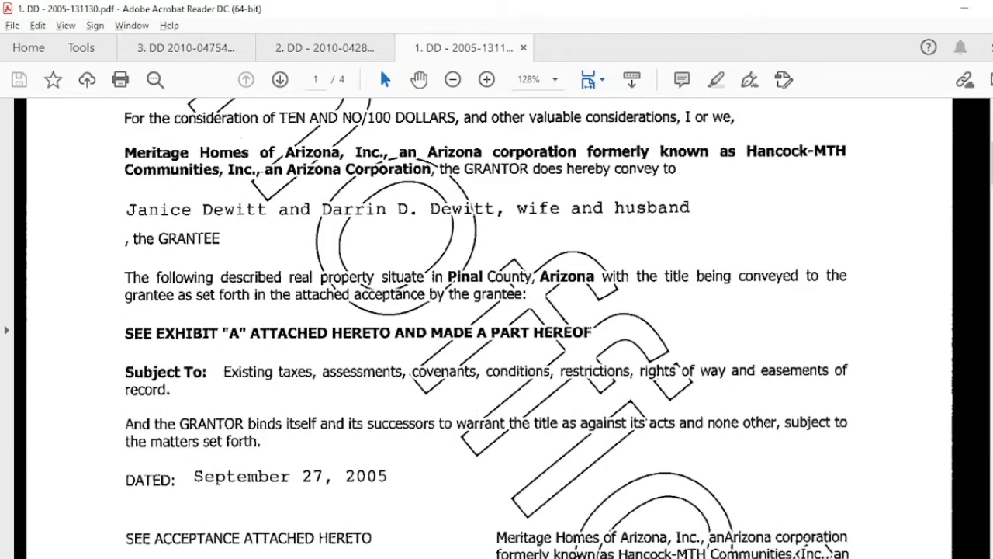
pyautogui.hotkey('alt', 'Tab')
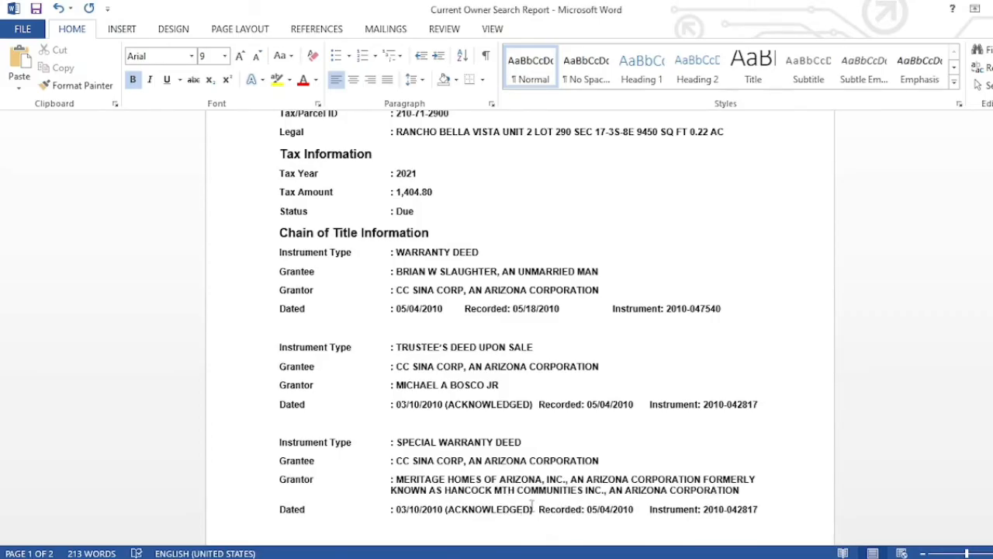
pyautogui.click(534, 509)
pyautogui.press('BackSpace')
pyautogui.press('BackSpace')
pyautogui.press('BackSpace')
pyautogui.press('BackSpace')
pyautogui.press('BackSpace')
pyautogui.press('BackSpace')
pyautogui.press('BackSpace')
pyautogui.press('BackSpace')
pyautogui.press('BackSpace')
pyautogui.press('BackSpace')
pyautogui.press('BackSpace')
pyautogui.press('BackSpace')
pyautogui.press('BackSpace')
pyautogui.press('BackSpace')
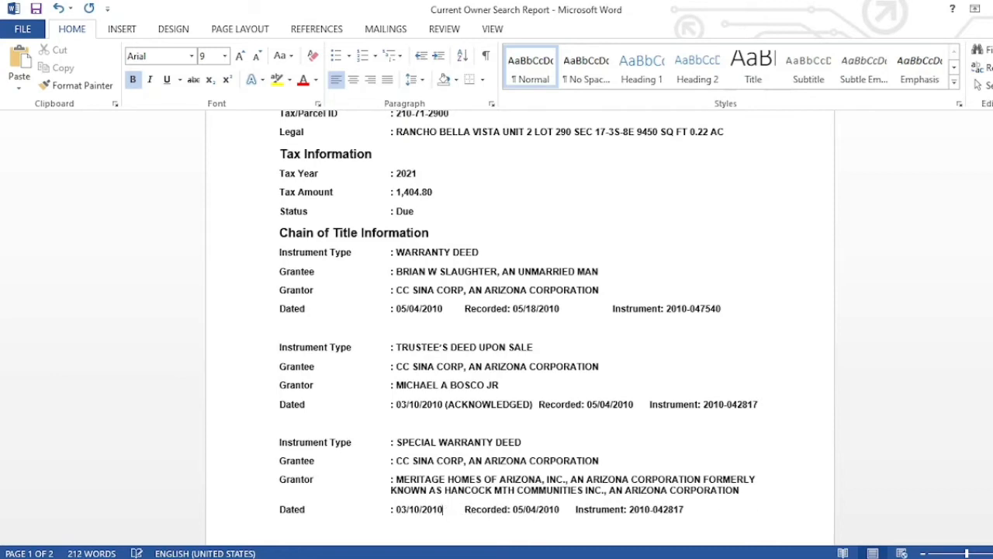
pyautogui.press('BackSpace')
pyautogui.write('05')
pyautogui.press('BackSpace')
pyautogui.press('BackSpace')
pyautogui.write('27')
pyautogui.click(403, 509)
pyautogui.press('BackSpace')
pyautogui.write('9')
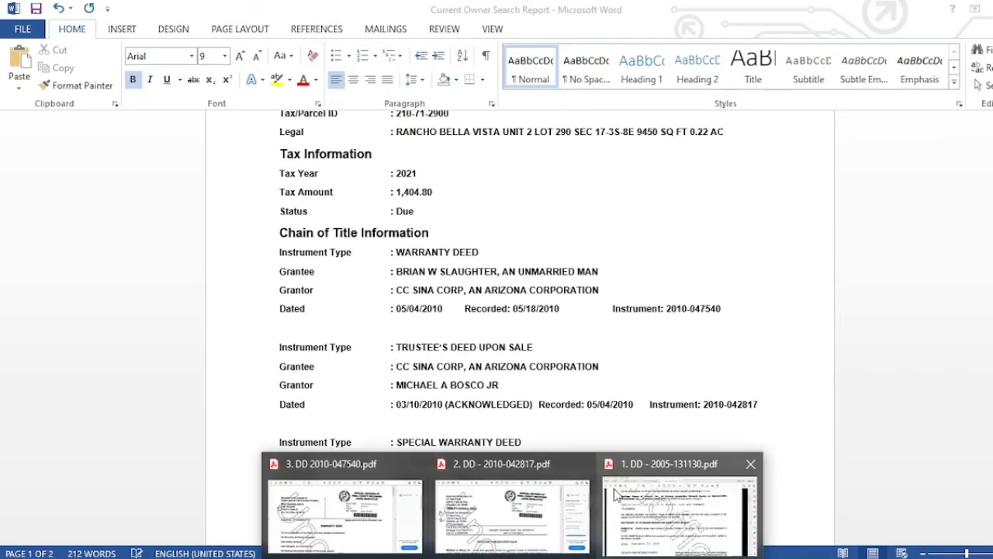
# - Change the Recorded date to 09/29/2005 after checking the deed PDF
pyautogui.click(665, 505)
pyautogui.scroll(5, 627, 362)
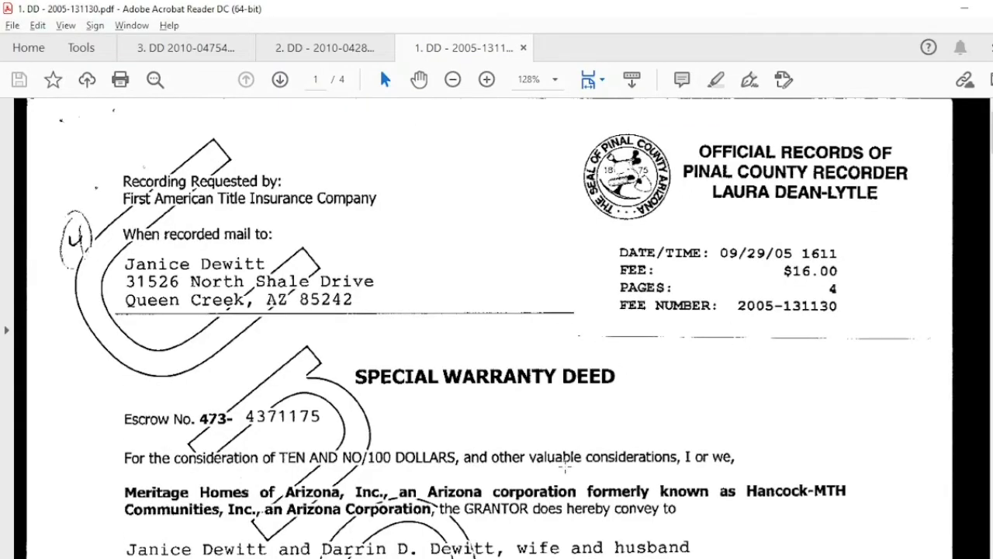
pyautogui.hotkey('alt', 'Tab')
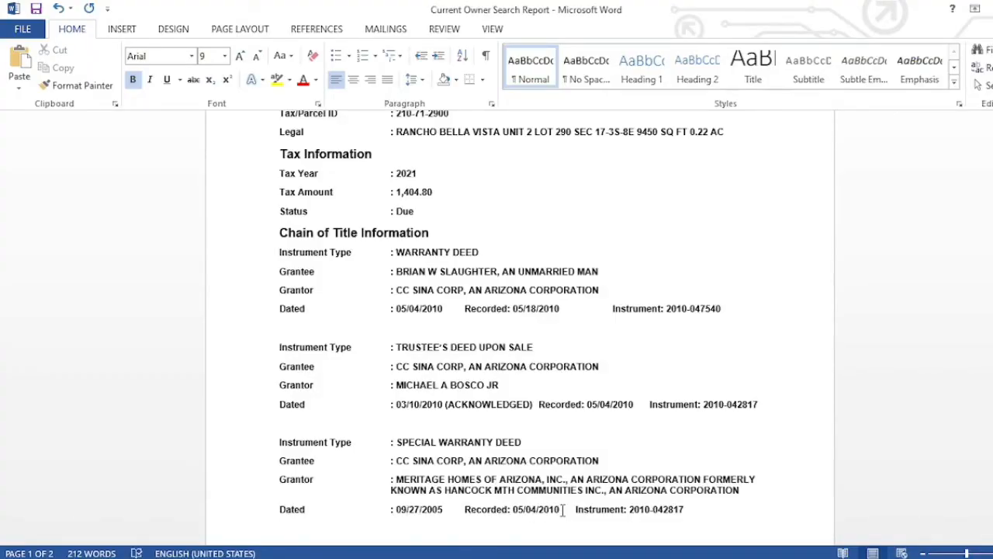
pyautogui.click(562, 509)
pyautogui.press('BackSpace')
pyautogui.press('BackSpace')
pyautogui.press('BackSpace')
pyautogui.press('BackSpace')
pyautogui.press('BackSpace')
pyautogui.press('BackSpace')
pyautogui.press('BackSpace')
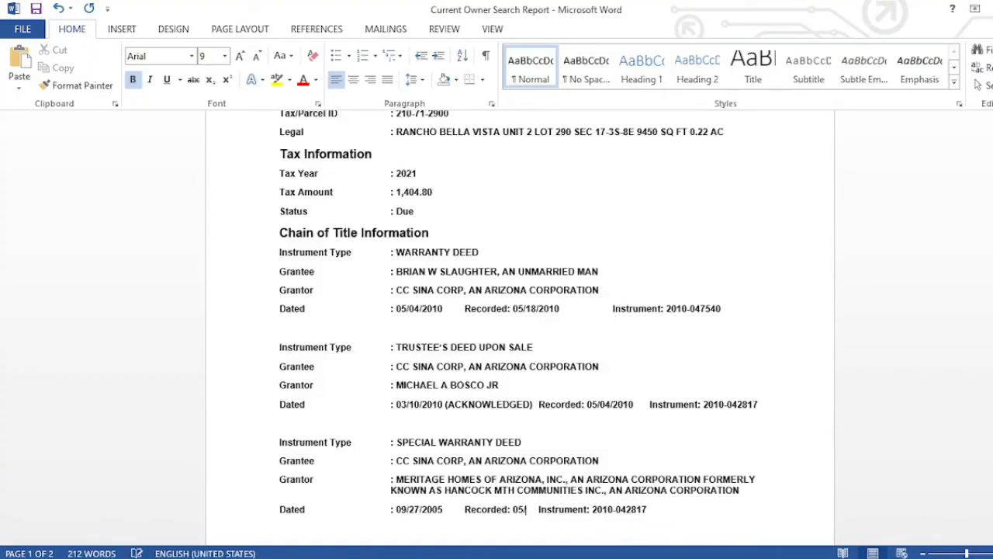
pyautogui.press('BackSpace')
pyautogui.press('BackSpace')
pyautogui.write('09/29/')
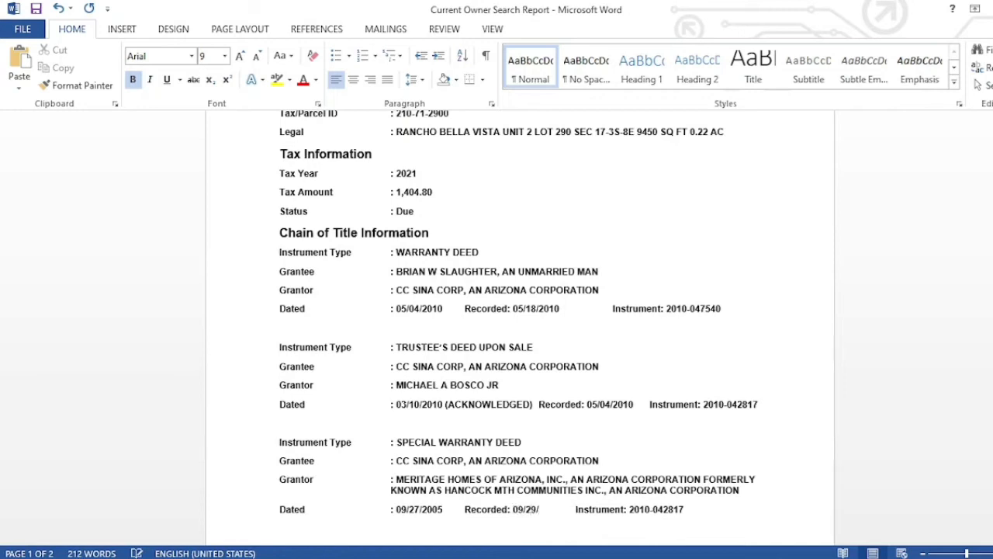
pyautogui.write('2005')
pyautogui.hotkey('alt', 'Tab')
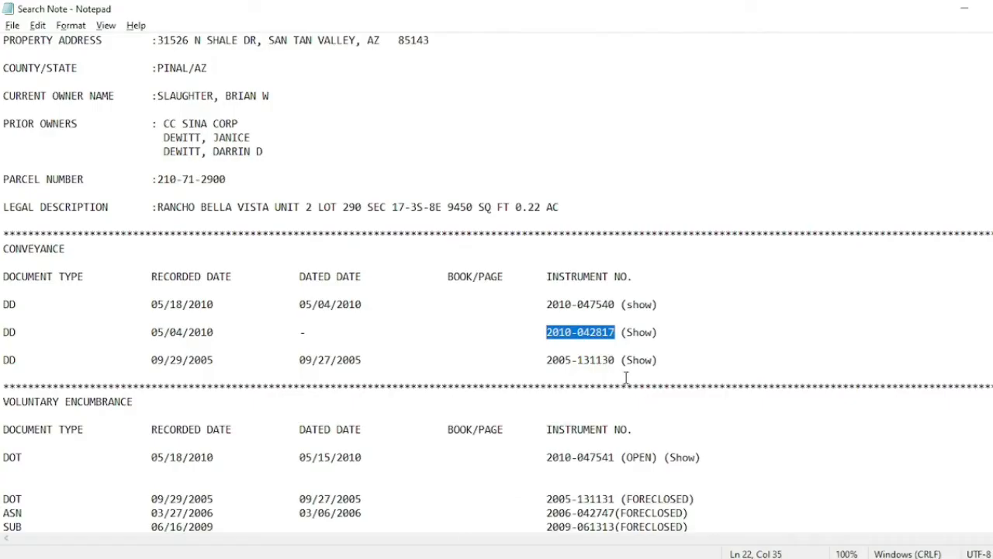
pyautogui.moveTo(547, 361); pyautogui.dragTo(616, 362)
pyautogui.hotkey('ctrl', 'c')
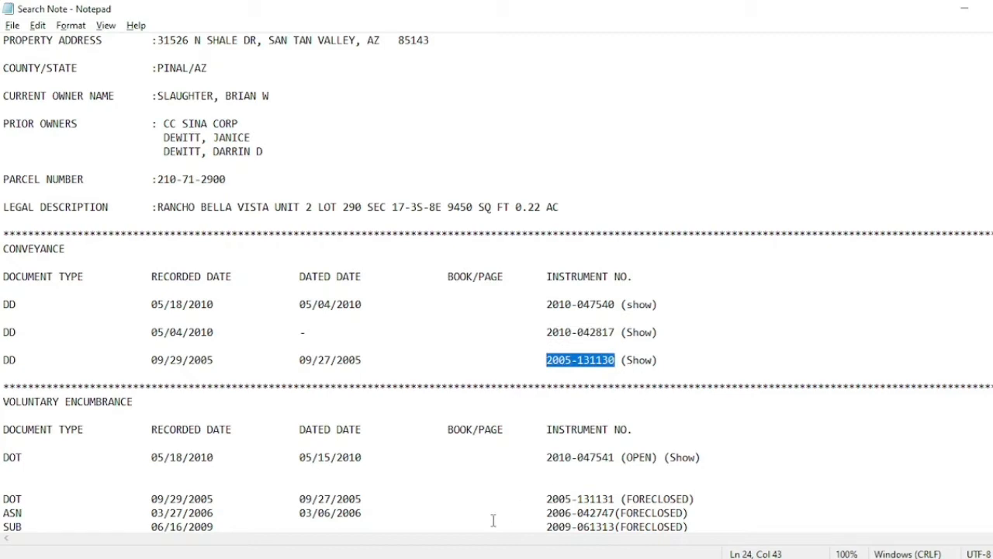
pyautogui.hotkey('alt', 'Tab')
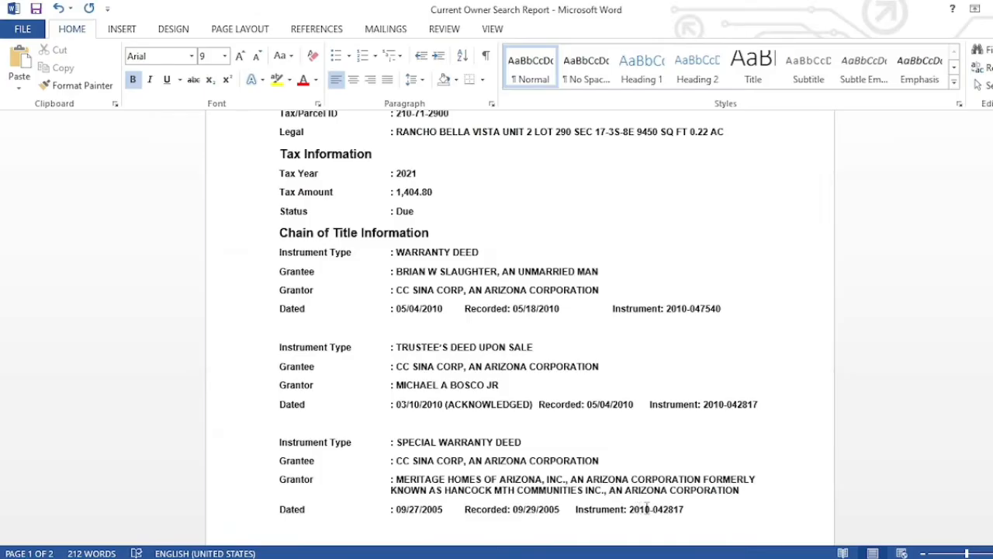
pyautogui.moveTo(686, 509); pyautogui.dragTo(630, 510)
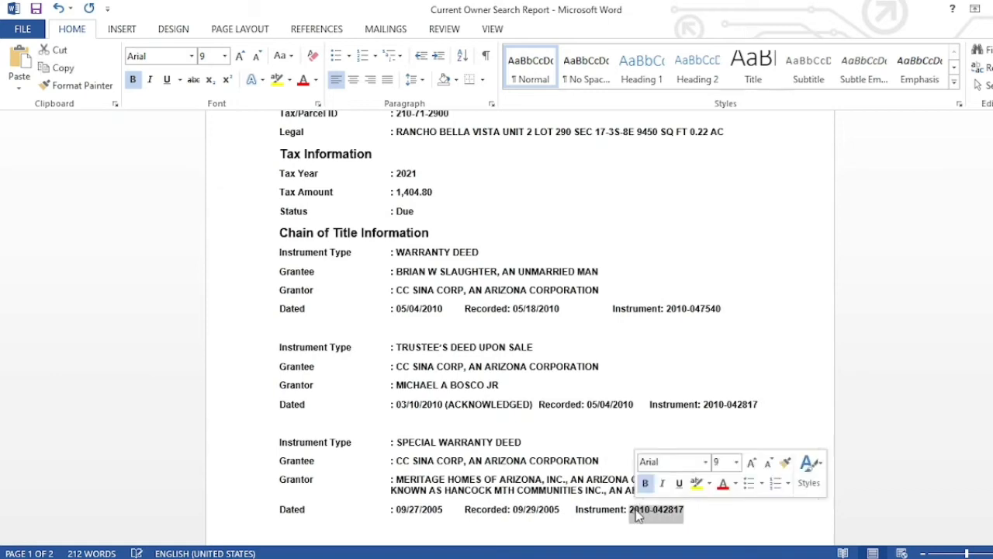
pyautogui.hotkey('ctrl', 'v')
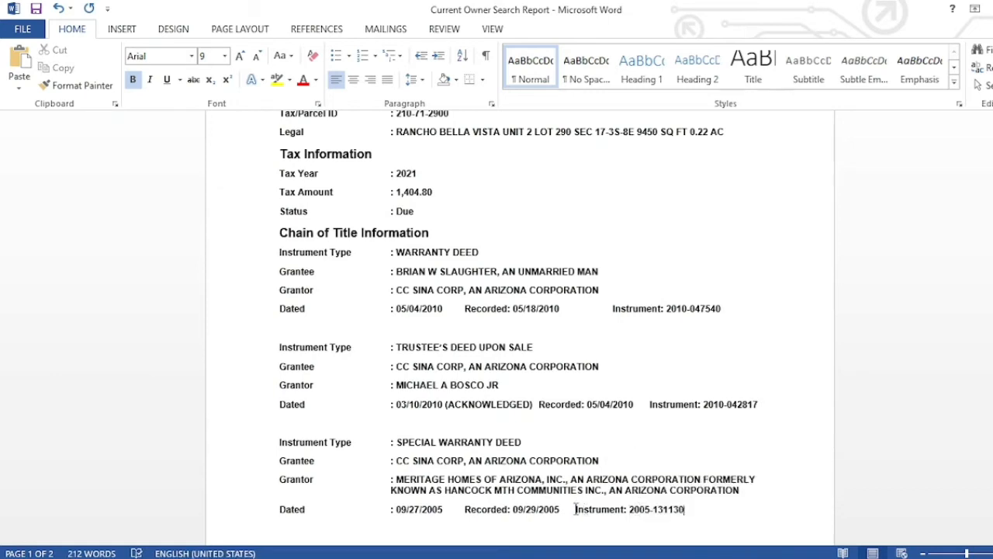
pyautogui.click(575, 509)
pyautogui.press('Tab')
# - Tab the first Dated row's Instrument entry into alignment with the rows above
pyautogui.press('Tab')
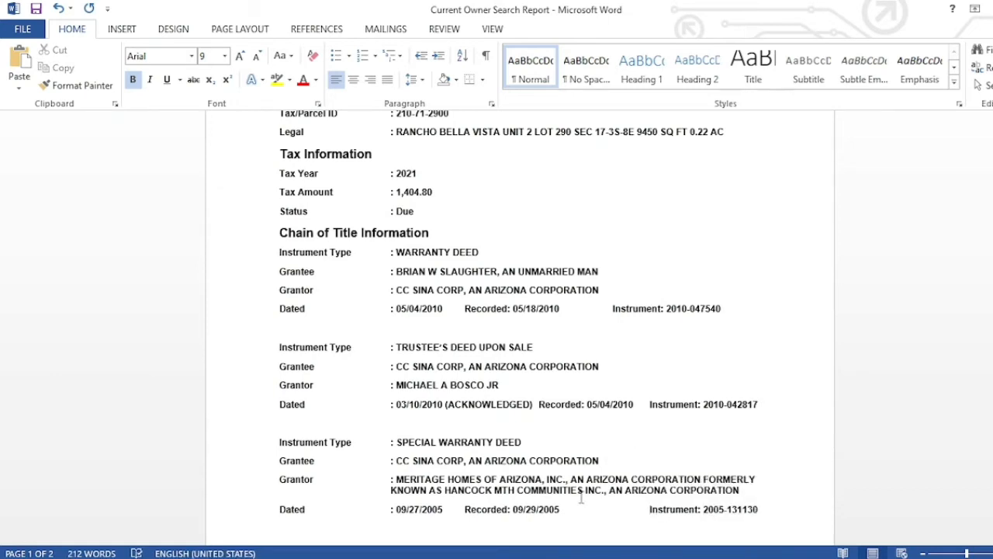
pyautogui.click(612, 302)
pyautogui.click(612, 309)
pyautogui.press('Tab')
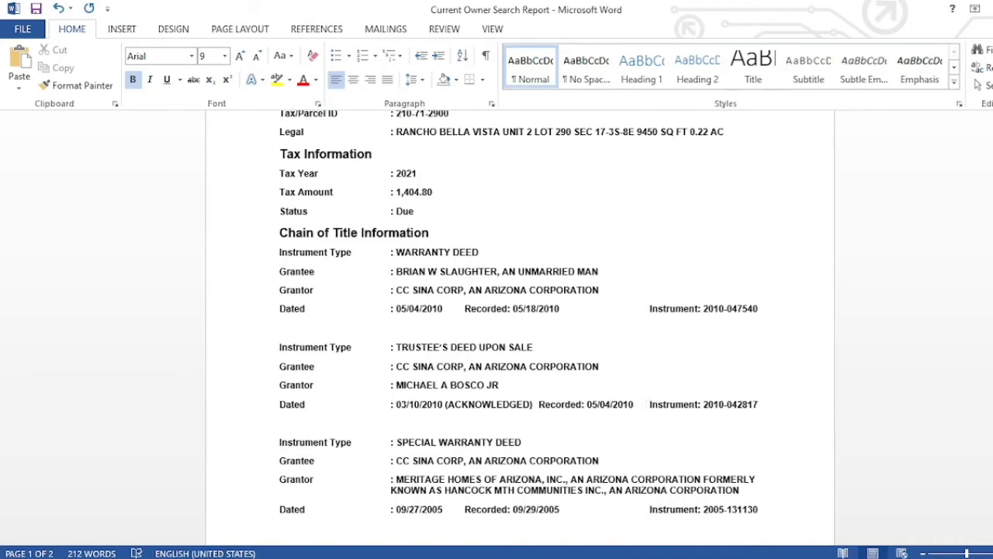
pyautogui.press('Up')
pyautogui.press('Up')
pyautogui.press('Up')
pyautogui.press('Up')
pyautogui.press('Up')
pyautogui.press('Up')
pyautogui.press('Up')
pyautogui.press('Up')
pyautogui.press('Up')
pyautogui.press('Up')
pyautogui.press('Up')
pyautogui.press('Up')
pyautogui.press('Up')
pyautogui.press('Up')
pyautogui.press('Up')
pyautogui.press('Up')
pyautogui.press('Up')
pyautogui.press('Up')
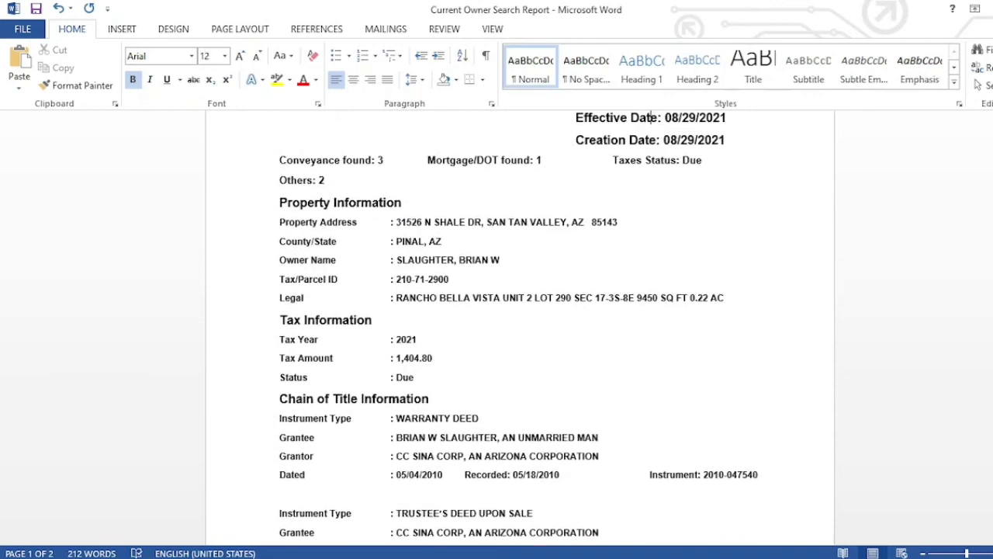
pyautogui.press('Down')
pyautogui.press('Down')
pyautogui.press('Down')
pyautogui.press('Down')
pyautogui.press('Down')
pyautogui.press('Down')
pyautogui.press('Down')
pyautogui.press('Down')
pyautogui.press('Down')
pyautogui.press('Down')
pyautogui.press('Down')
pyautogui.press('Down')
pyautogui.press('Down')
pyautogui.press('Down')
pyautogui.press('Down')
pyautogui.press('Down')
pyautogui.press('Down')
pyautogui.press('Down')
pyautogui.press('Down')
pyautogui.press('Down')
pyautogui.press('Down')
pyautogui.press('Down')
pyautogui.press('Down')
pyautogui.press('Down')
pyautogui.press('Down')
pyautogui.press('Down')
pyautogui.press('Down')
pyautogui.press('Down')
pyautogui.press('Down')
pyautogui.press('Down')
pyautogui.press('Down')
pyautogui.press('Down')
pyautogui.press('Down')
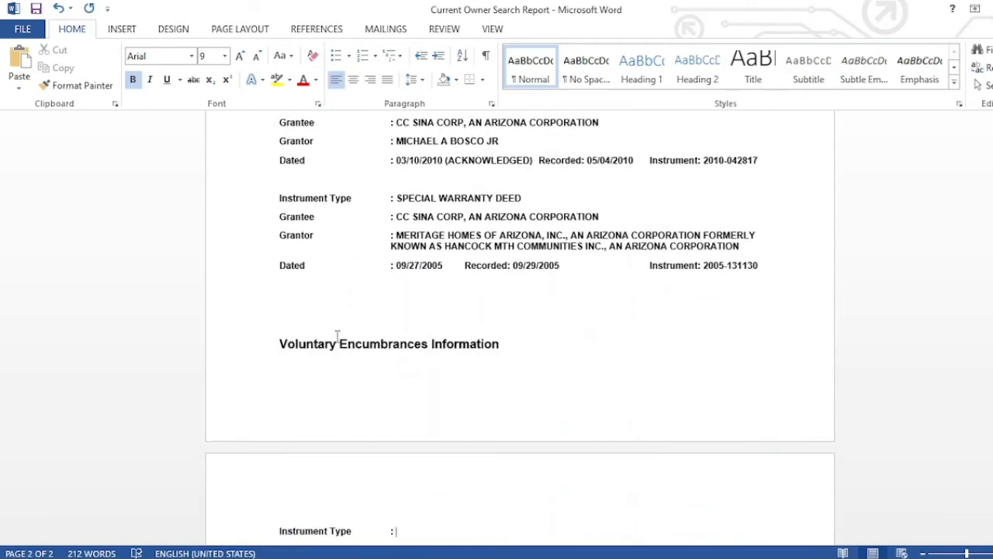
# - Insert a page break so Voluntary Encumbrances Information starts on page 2
pyautogui.click(281, 344)
pyautogui.hotkey('ctrl', 'Return')
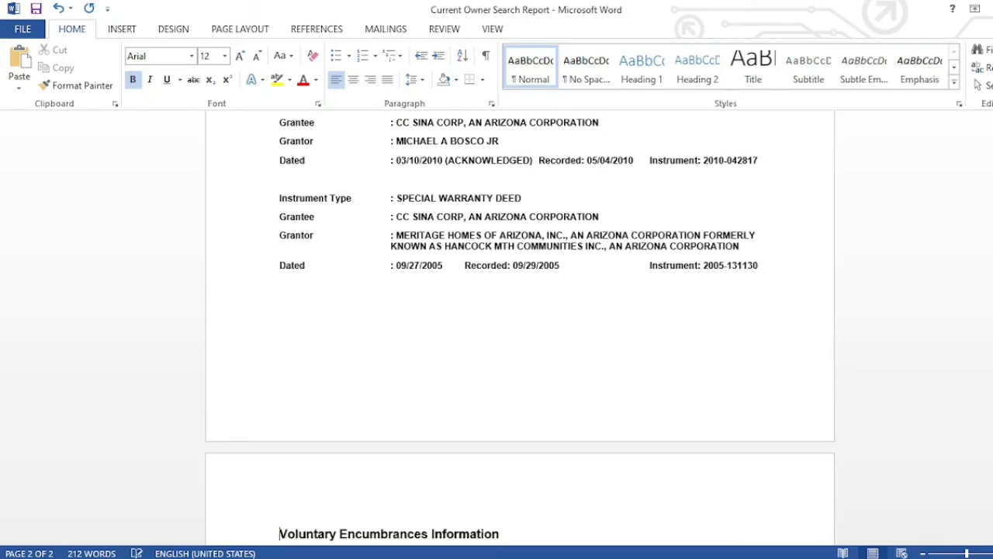
pyautogui.press('Up')
pyautogui.press('Up')
pyautogui.press('Up')
pyautogui.press('Up')
pyautogui.press('Up')
pyautogui.press('Up')
pyautogui.press('Up')
pyautogui.press('Up')
pyautogui.press('Up')
pyautogui.press('Up')
pyautogui.press('Up')
pyautogui.press('Up')
pyautogui.press('Up')
pyautogui.press('Up')
pyautogui.press('Up')
pyautogui.press('Up')
pyautogui.press('Up')
pyautogui.press('Up')
pyautogui.press('Up')
pyautogui.press('Up')
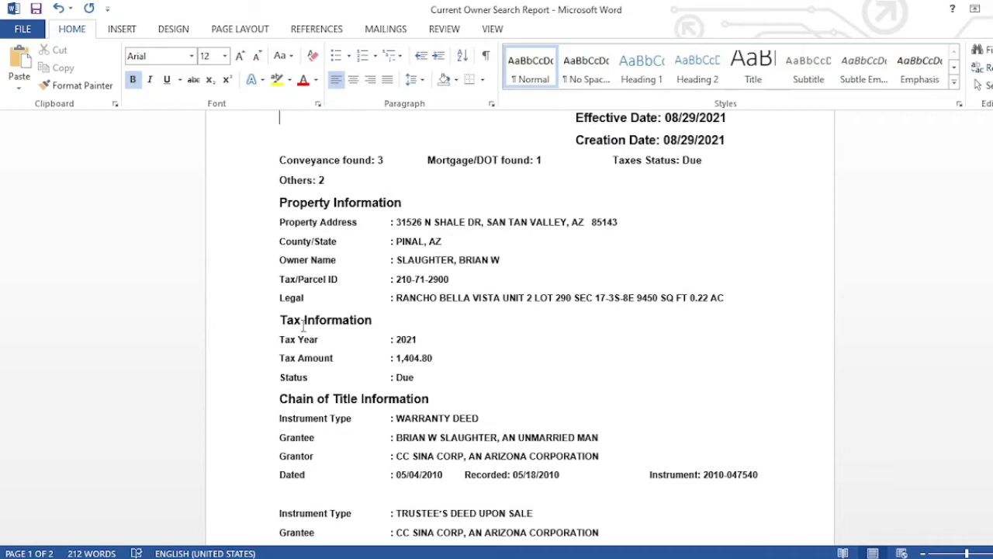
# - Add a blank line after the Creation Date line
pyautogui.click(730, 147)
pyautogui.press('Return')
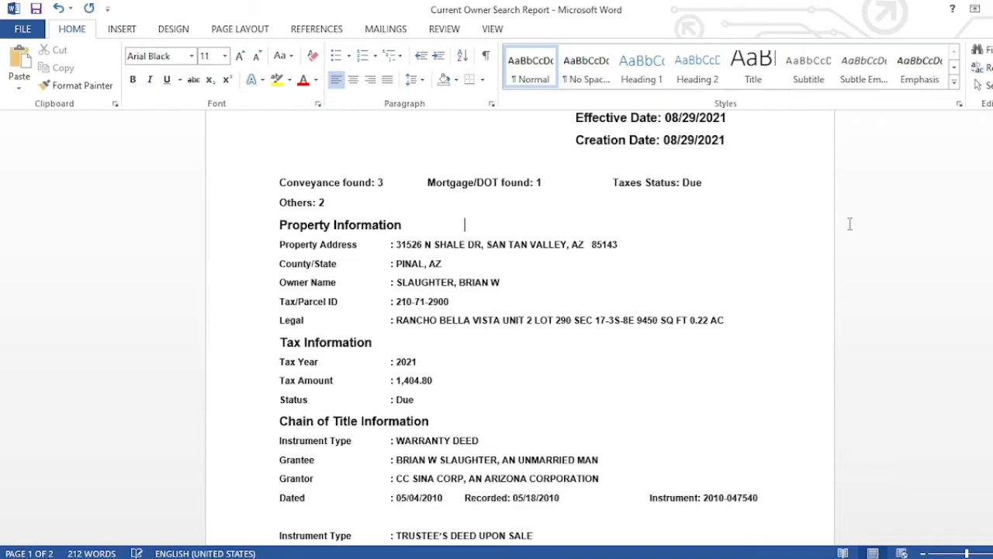
pyautogui.press('Down')
pyautogui.press('Down')
pyautogui.press('Down')
pyautogui.press('Down')
pyautogui.press('Down')
pyautogui.press('Down')
pyautogui.press('Down')
pyautogui.press('Down')
pyautogui.press('Down')
pyautogui.press('Down')
pyautogui.press('Down')
pyautogui.press('Down')
pyautogui.press('Down')
pyautogui.press('Down')
pyautogui.press('Down')
pyautogui.press('Down')
pyautogui.press('Down')
pyautogui.press('Down')
pyautogui.press('Down')
pyautogui.press('Down')
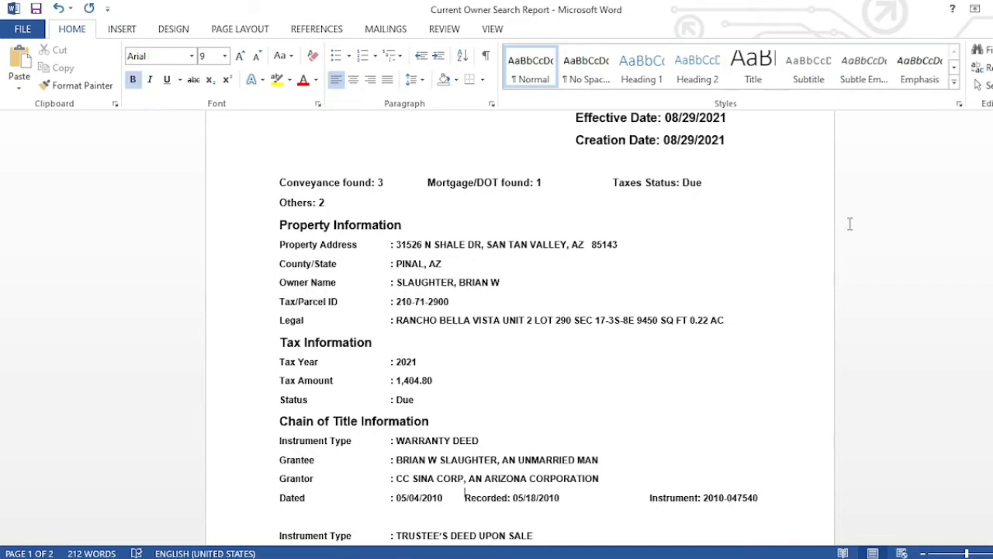
pyautogui.press('Down')
pyautogui.press('Down')
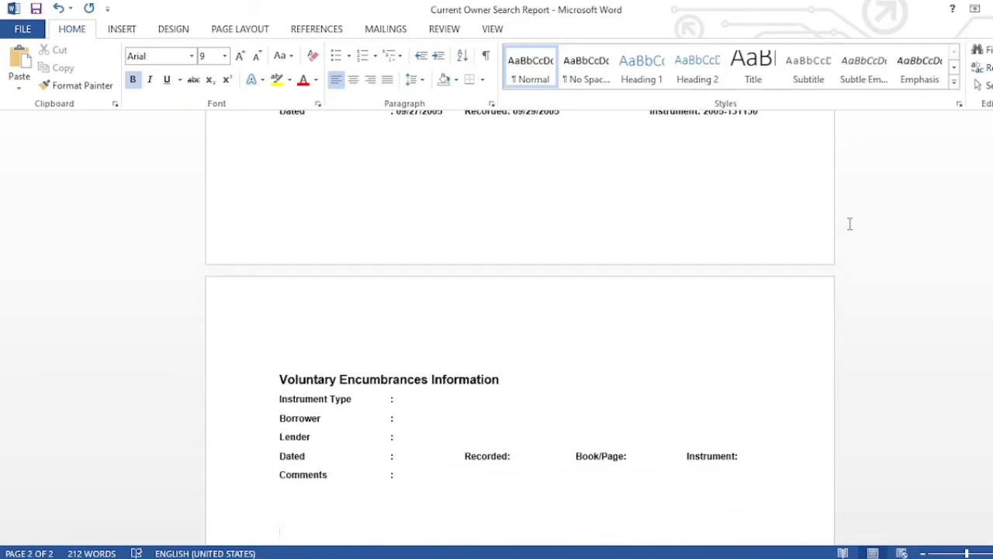
# - Enter DEED OF TRUST as the Voluntary Encumbrances Instrument Type
pyautogui.click(451, 401)
pyautogui.write('DEED OF TRUST')
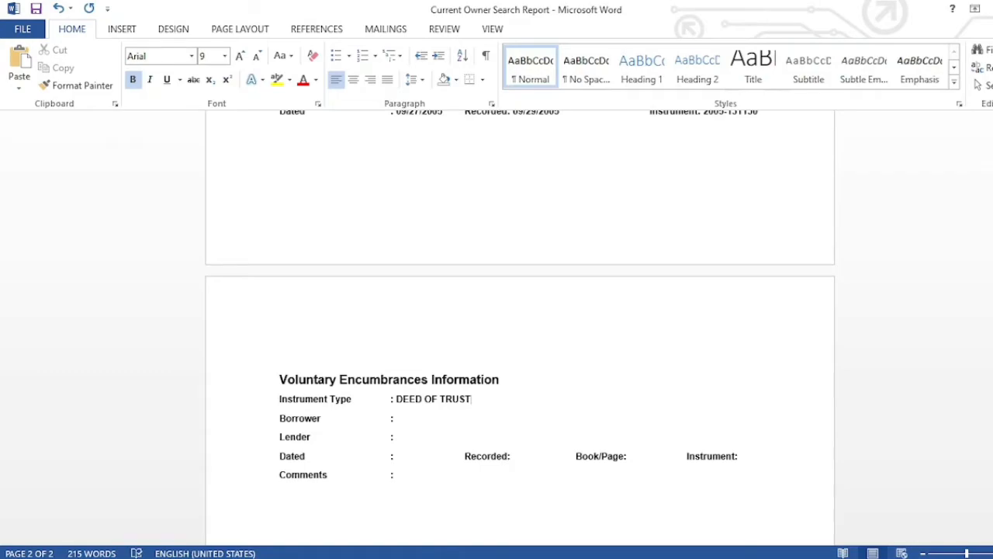
pyautogui.hotkey('alt', 'Tab')
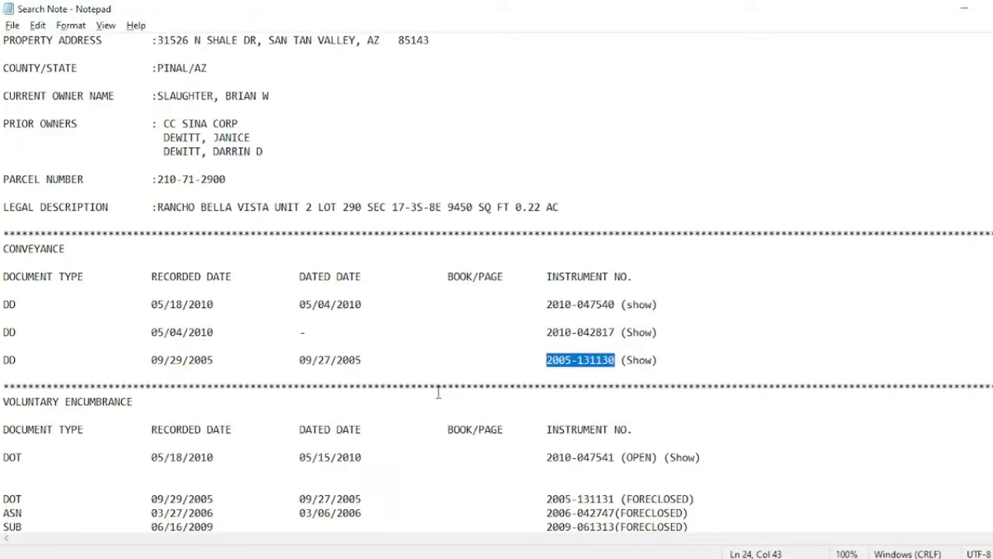
pyautogui.click(495, 458)
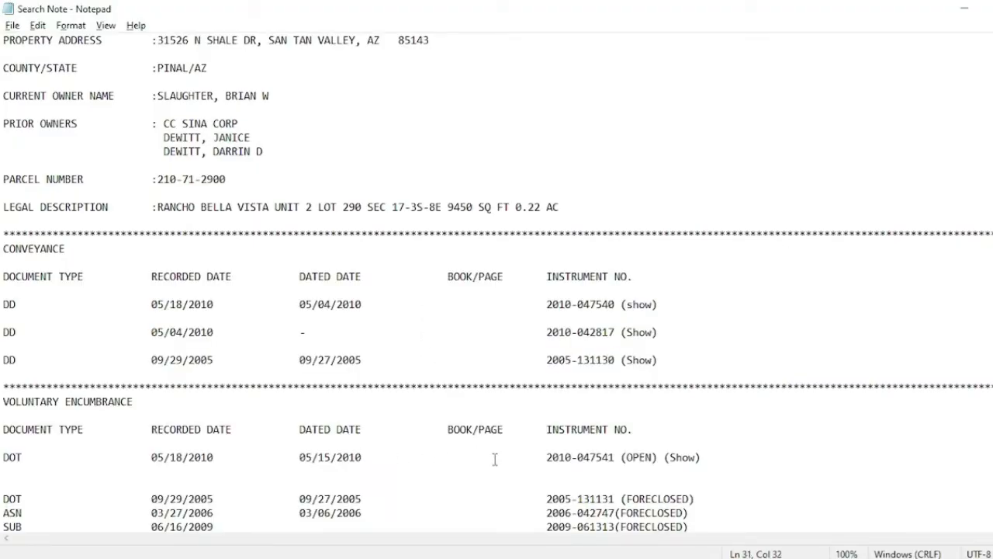
pyautogui.press('Down')
pyautogui.press('Down')
pyautogui.press('Down')
pyautogui.press('Down')
pyautogui.press('Down')
pyautogui.press('Down')
pyautogui.press('Down')
pyautogui.press('Down')
pyautogui.press('Down')
pyautogui.press('Down')
pyautogui.press('Down')
pyautogui.press('Down')
pyautogui.press('Down')
pyautogui.press('Down')
pyautogui.press('Down')
pyautogui.press('Down')
pyautogui.press('Down')
pyautogui.press('Down')
pyautogui.press('Down')
pyautogui.press('Down')
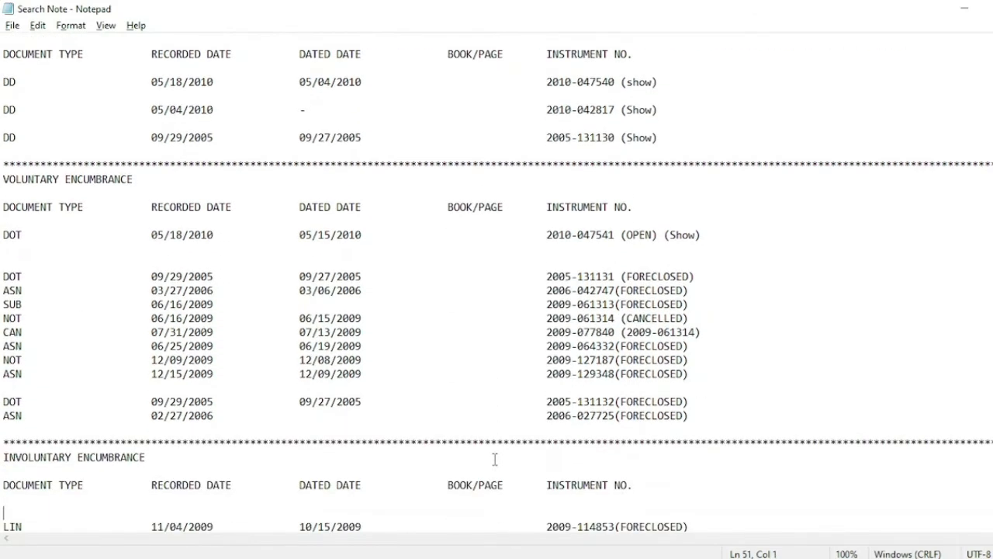
pyautogui.press('Down')
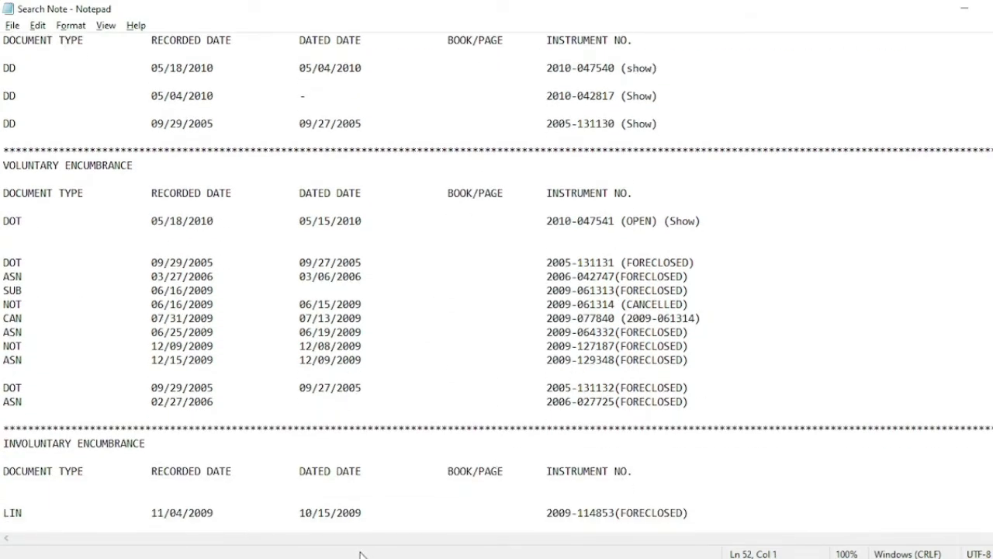
pyautogui.click(252, 505)
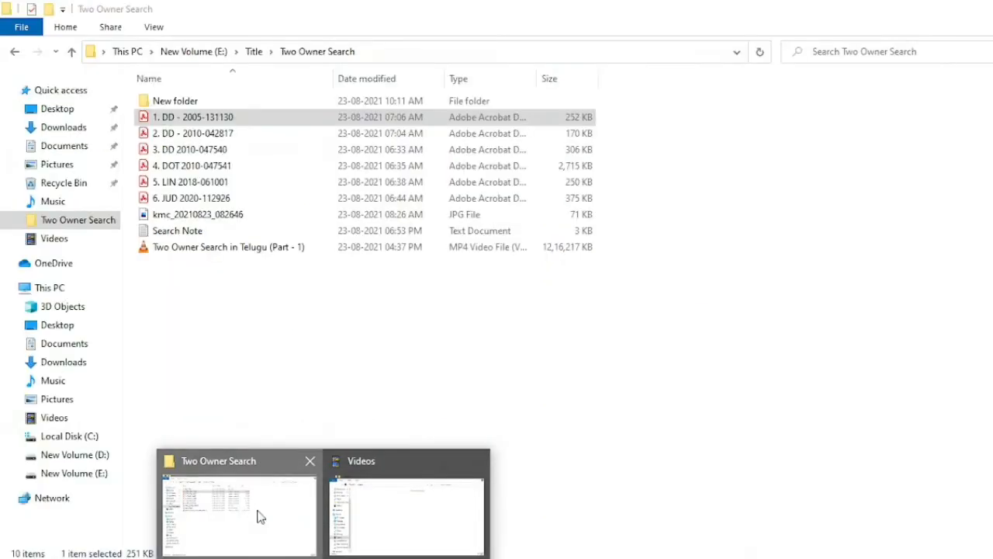
pyautogui.click(237, 166)
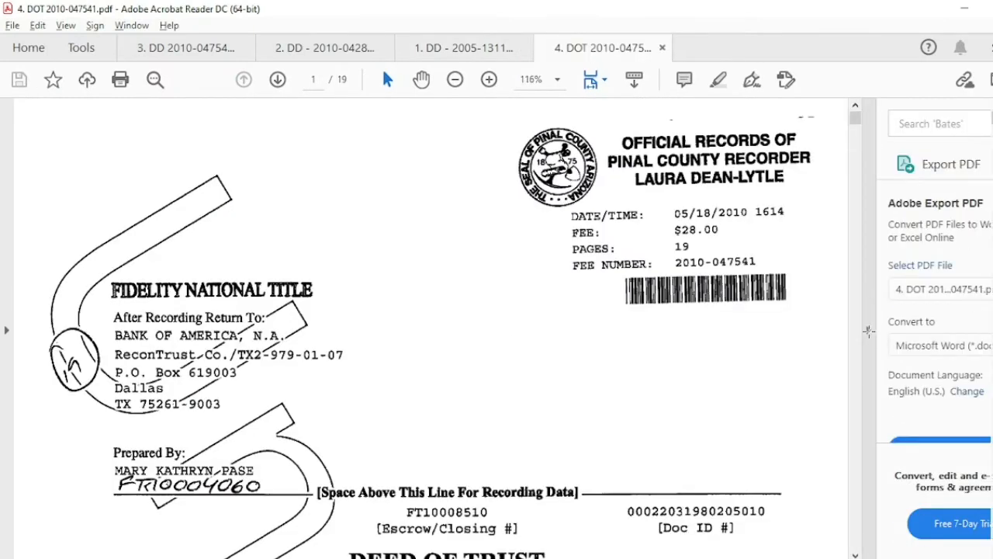
# - Widen the deed of trust page and scroll down to the Borrower definition
pyautogui.click(869, 334)
pyautogui.click(707, 365)
pyautogui.scroll(-2, 707, 366)
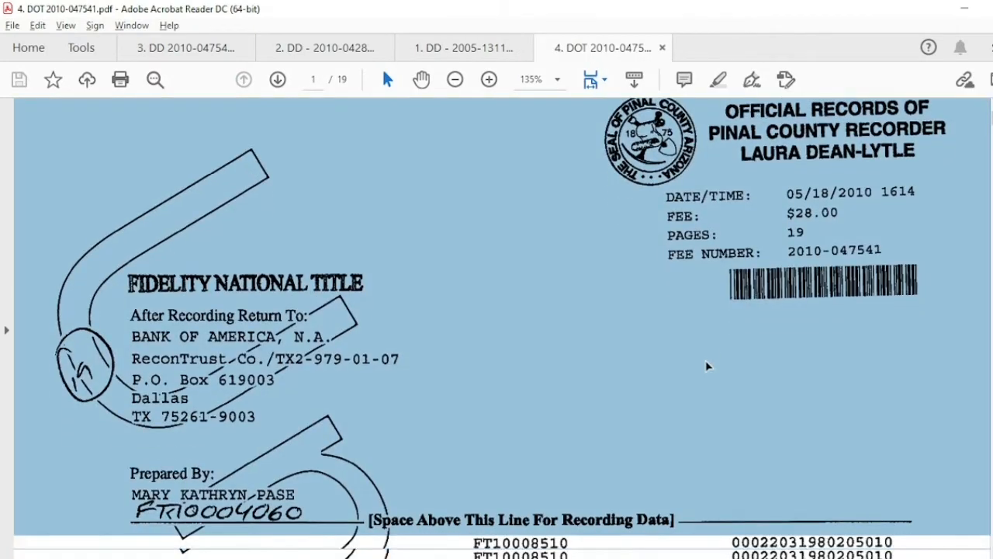
pyautogui.click(707, 366)
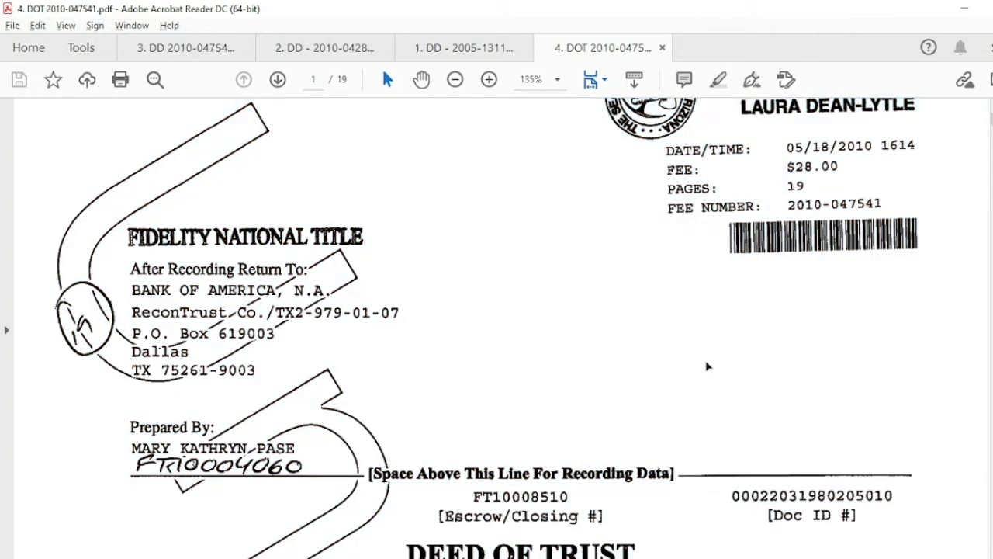
pyautogui.scroll(-3, 707, 365)
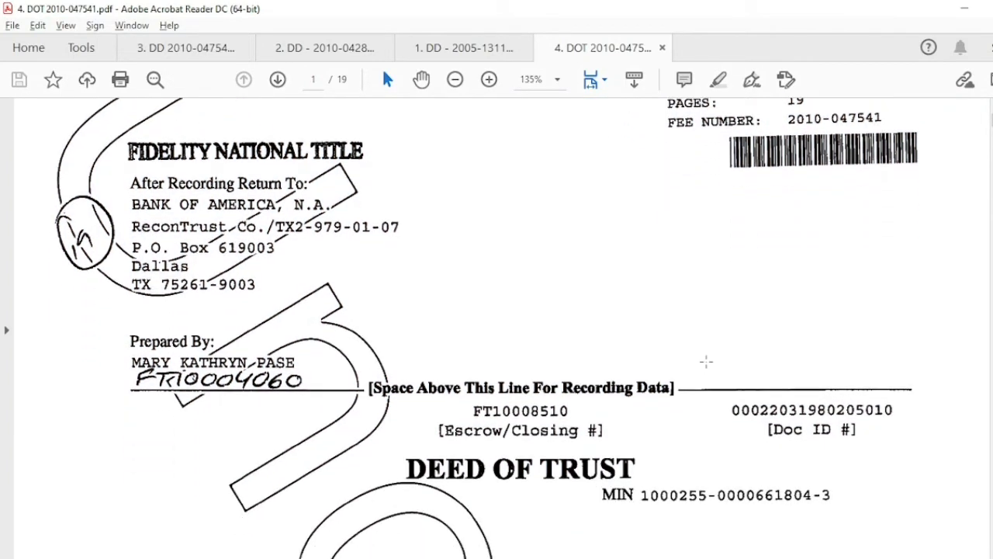
pyautogui.moveTo(437, 558)
pyautogui.click(402, 558)
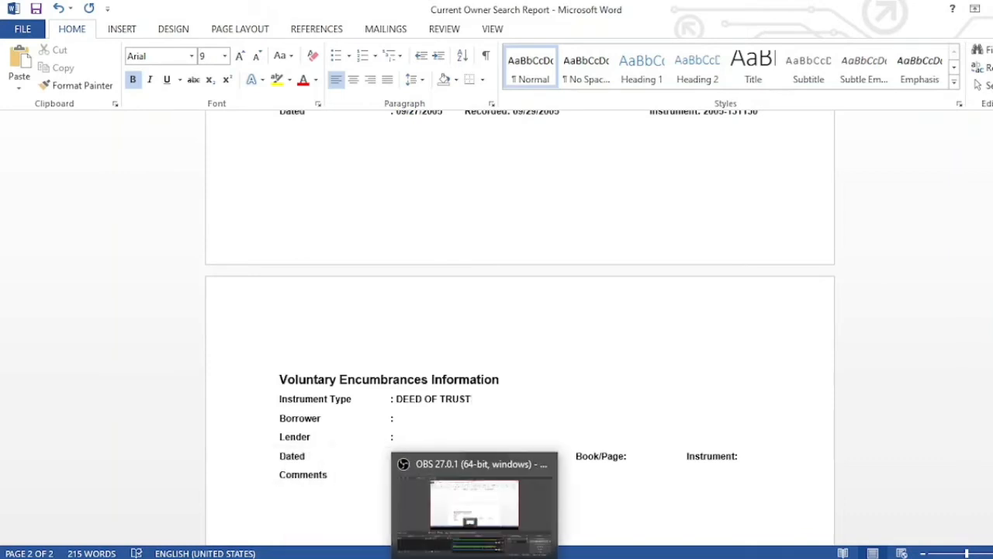
pyautogui.moveTo(504, 558)
pyautogui.click(756, 501)
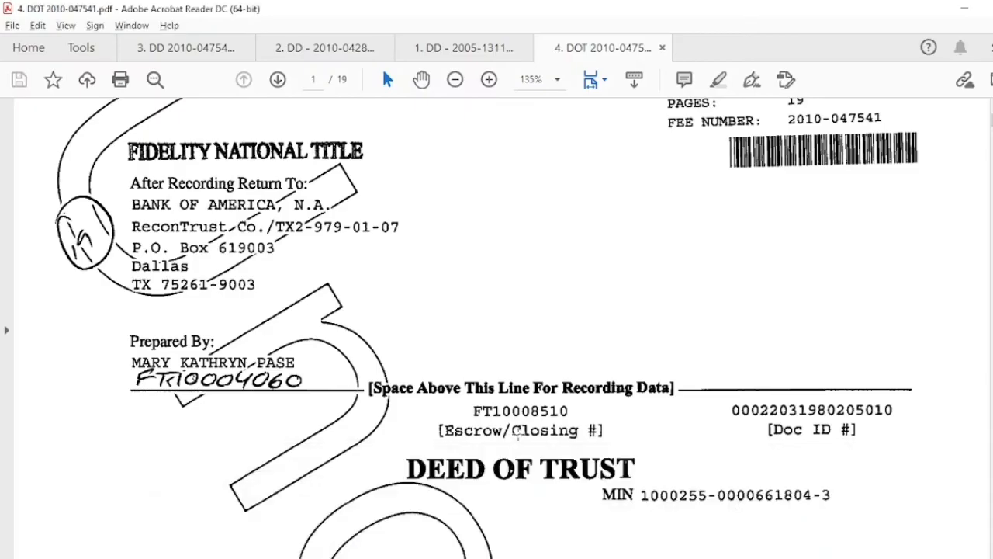
pyautogui.scroll(-1, 499, 427)
pyautogui.scroll(-5, 499, 426)
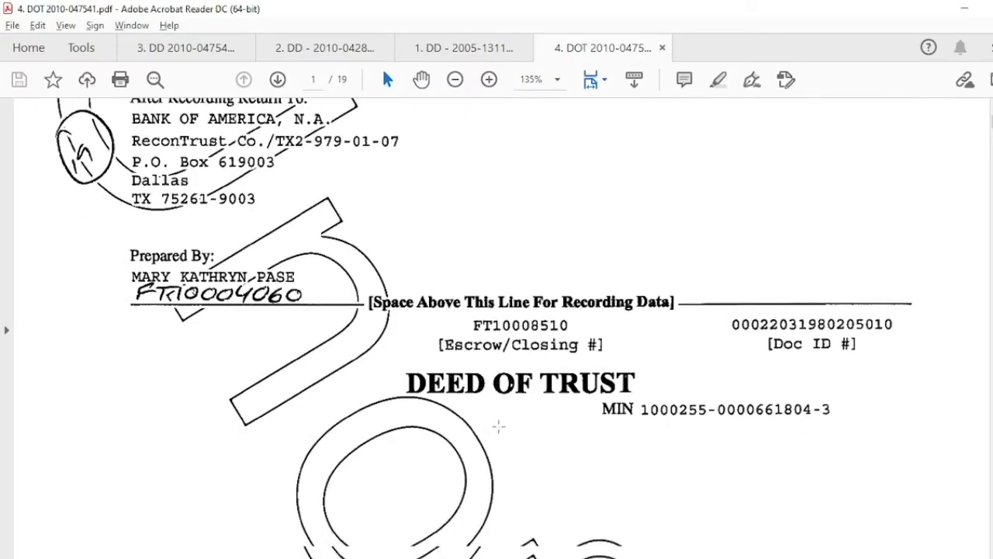
pyautogui.scroll(-3, 499, 426)
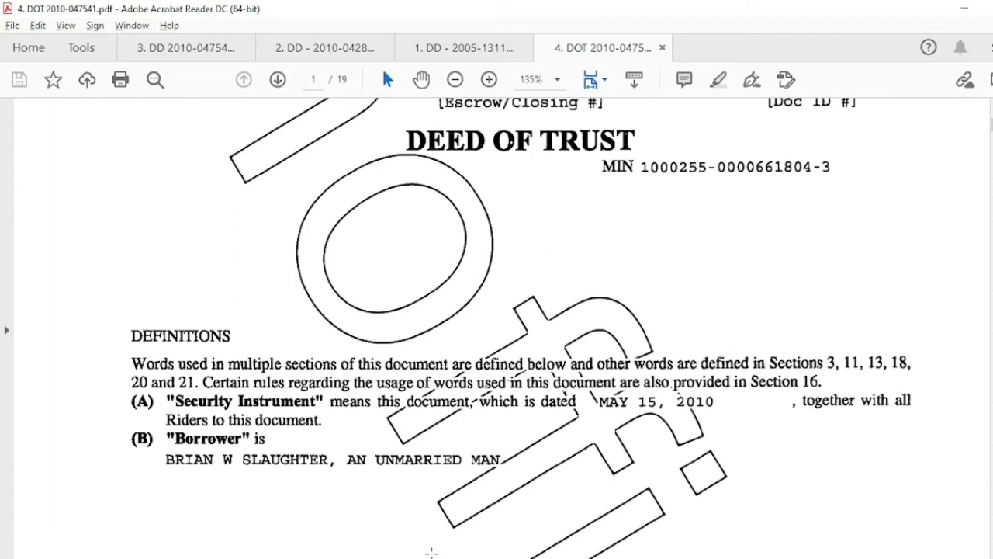
# - Return to the report's Voluntary Encumbrances section by way of the notes
pyautogui.hotkey('alt', 'Tab')
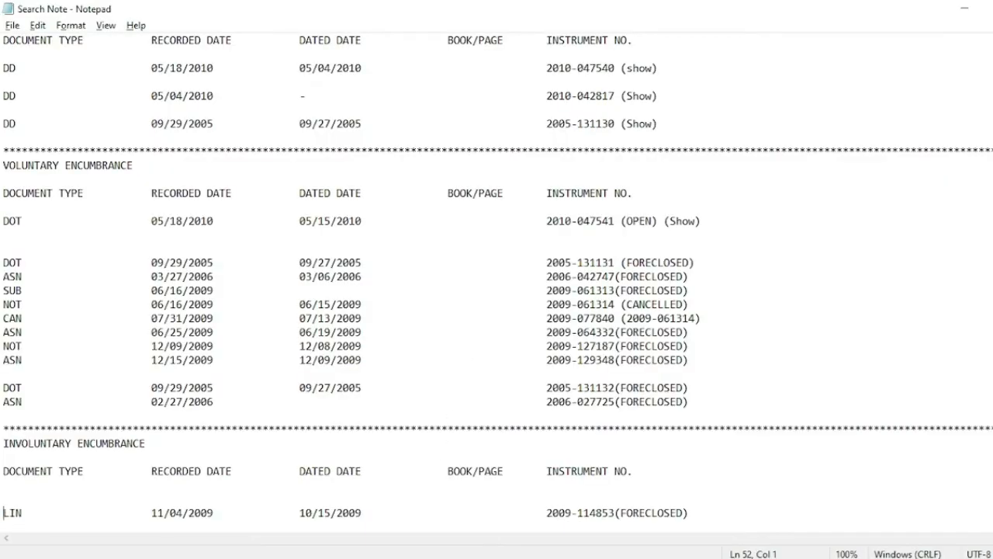
pyautogui.hotkey('alt', 'Tab')
pyautogui.press('Up')
pyautogui.press('Up')
pyautogui.press('Up')
pyautogui.press('Up')
pyautogui.press('Up')
pyautogui.press('Up')
pyautogui.press('Up')
pyautogui.press('Up')
pyautogui.press('Up')
pyautogui.press('Up')
pyautogui.press('Up')
pyautogui.press('Up')
pyautogui.press('Up')
pyautogui.press('Up')
pyautogui.press('Up')
pyautogui.press('Up')
pyautogui.press('Up')
pyautogui.press('Up')
pyautogui.press('Up')
pyautogui.press('Up')
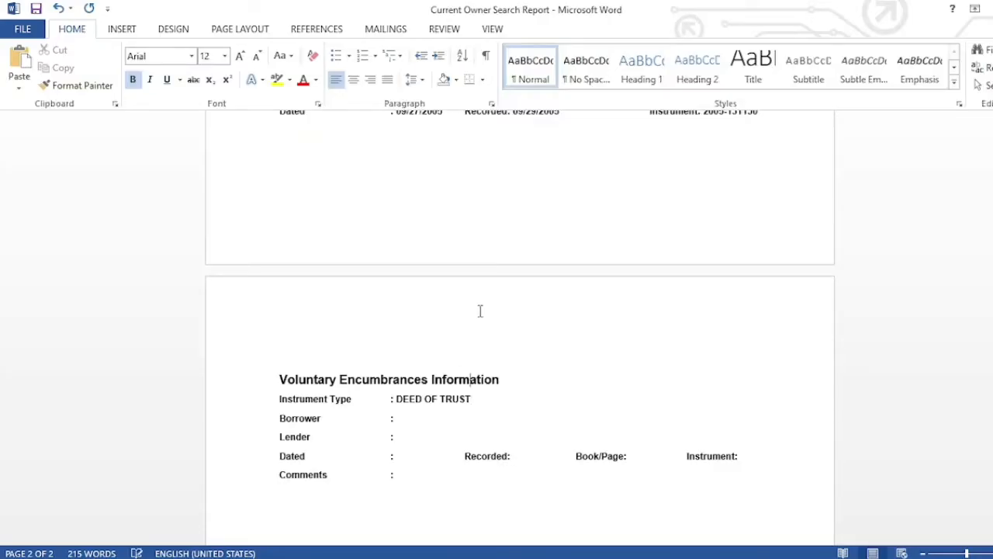
# - Copy the warranty deed grantee's name into the Borrower field
pyautogui.press('Up')
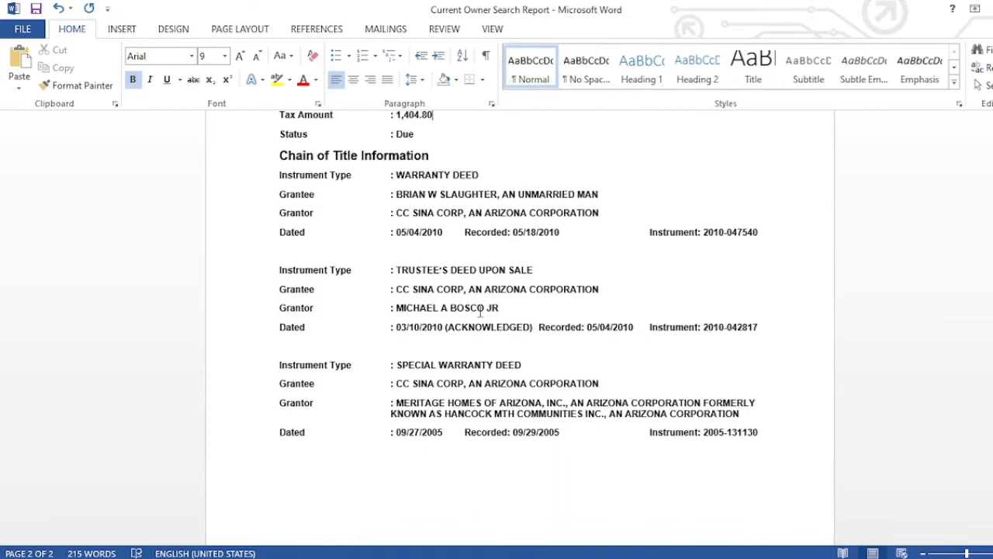
pyautogui.moveTo(398, 192); pyautogui.dragTo(603, 194)
pyautogui.hotkey('ctrl', 'c')
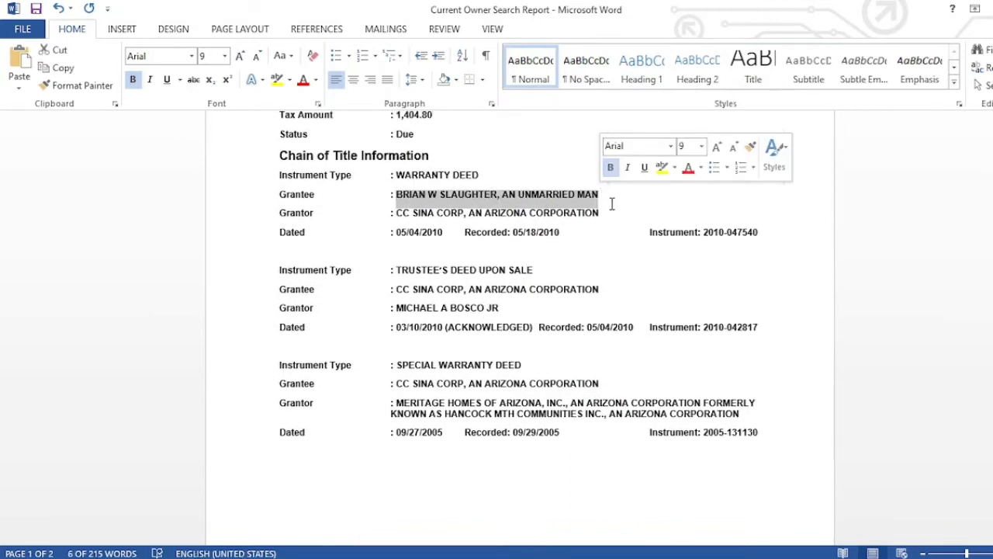
pyautogui.press('Right')
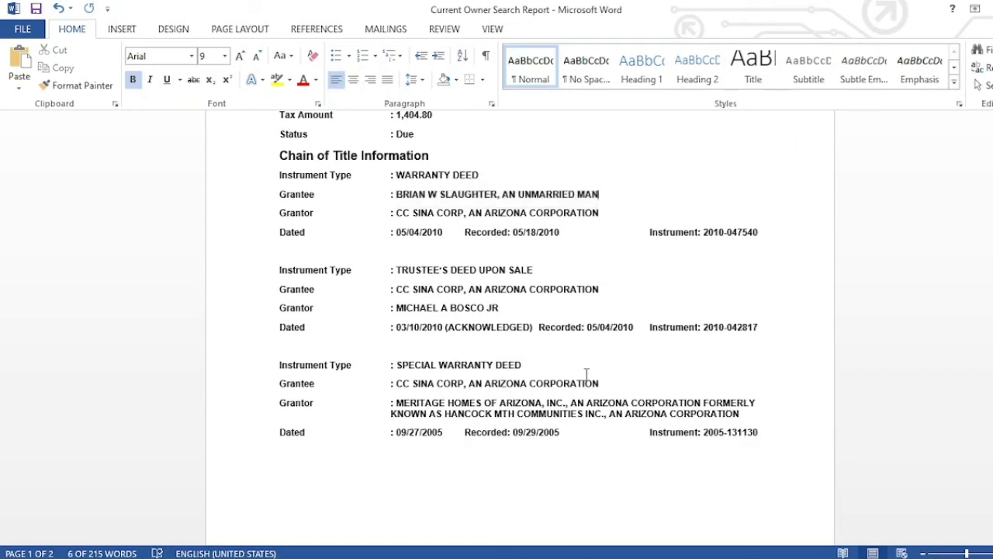
pyautogui.press('Down')
pyautogui.press('Down')
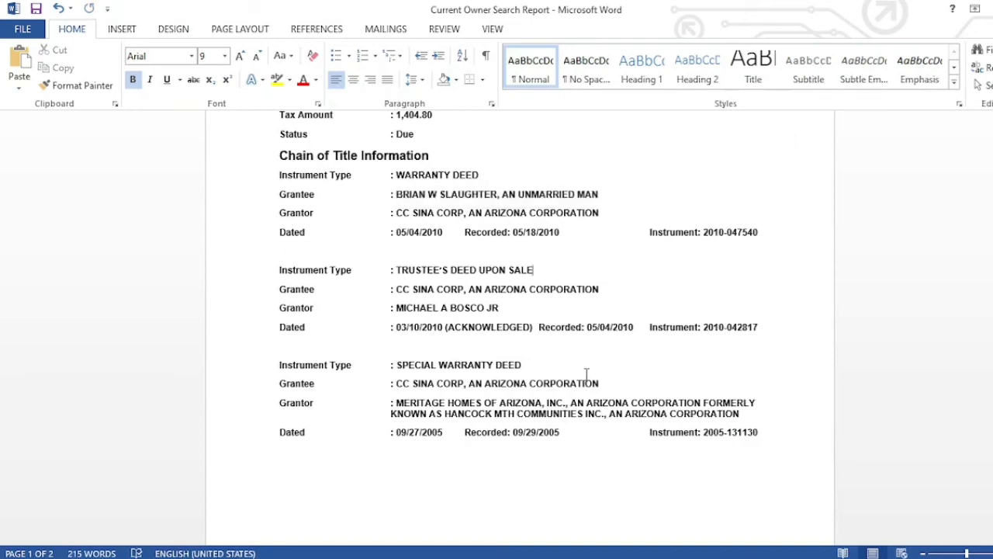
pyautogui.press('Down')
pyautogui.press('Down')
pyautogui.press('Down')
pyautogui.press('Down')
pyautogui.press('Down')
pyautogui.press('Down')
pyautogui.press('Down')
pyautogui.press('Down')
pyautogui.press('Down')
pyautogui.press('Down')
pyautogui.press('Down')
pyautogui.press('Down')
pyautogui.press('Down')
pyautogui.press('Down')
pyautogui.press('Down')
pyautogui.press('Down')
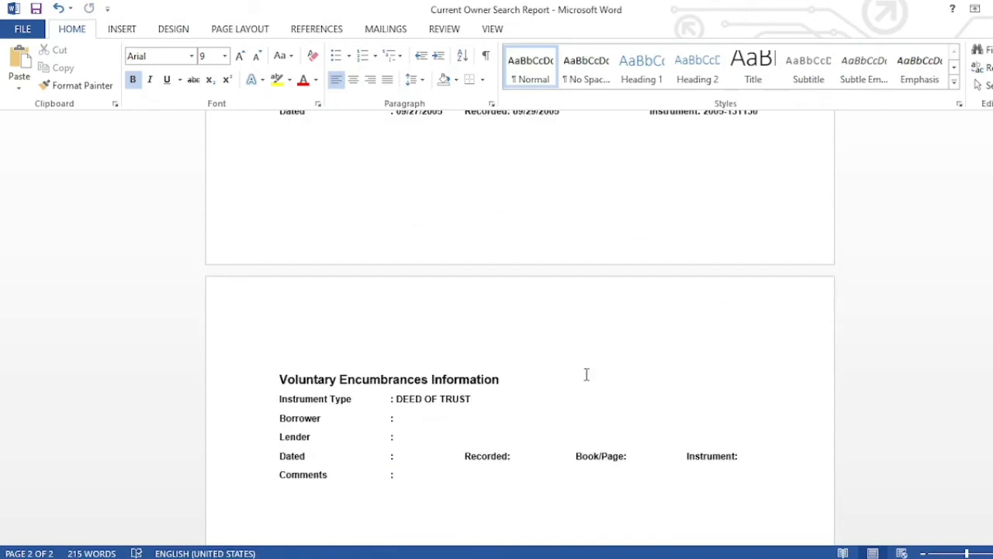
pyautogui.click(413, 418)
pyautogui.hotkey('ctrl', 'v')
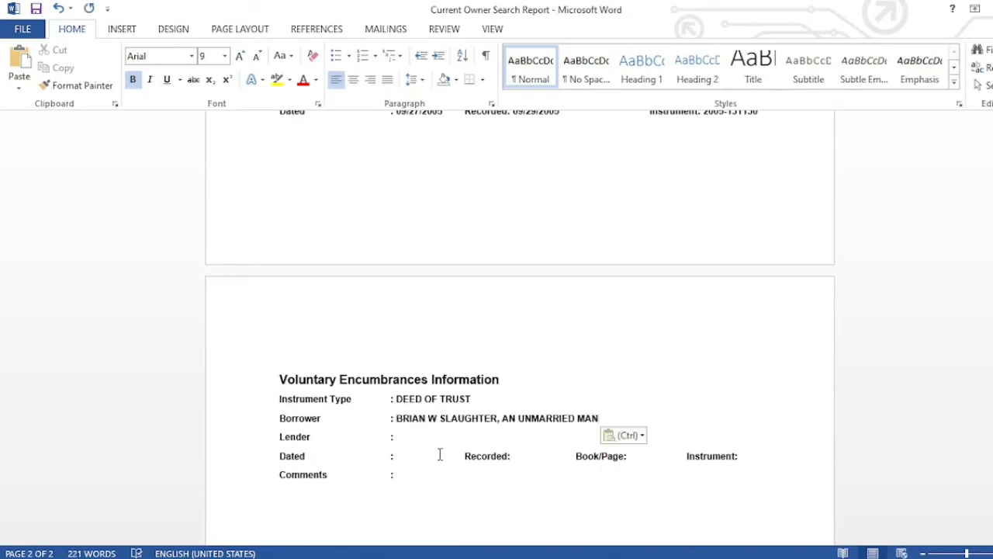
# - Add a 'Trustee' line with a tabbed colon below Borrower
pyautogui.press('Return')
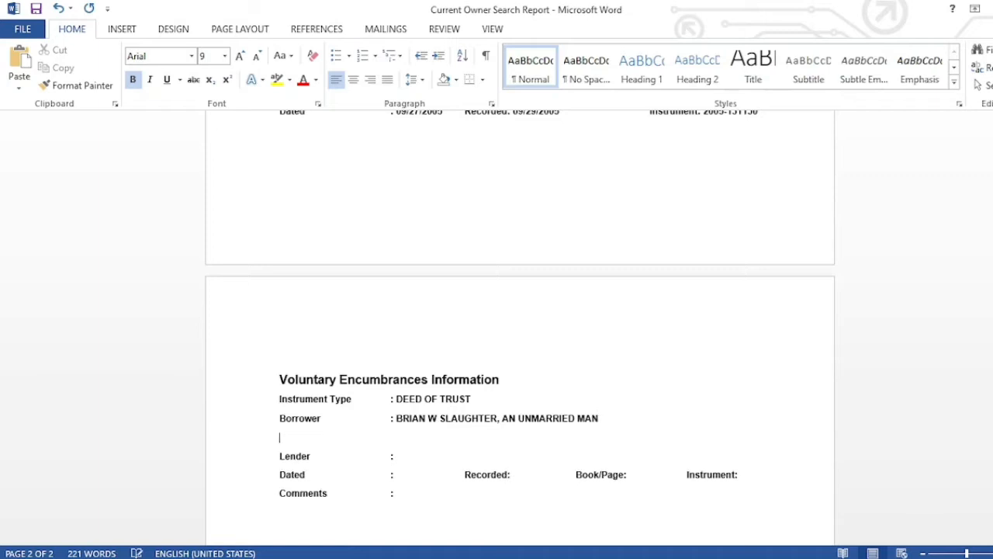
pyautogui.write('TRUSTEE')
pyautogui.press('BackSpace')
pyautogui.press('BackSpace')
pyautogui.press('BackSpace')
pyautogui.press('BackSpace')
pyautogui.press('BackSpace')
pyautogui.press('BackSpace')
pyautogui.write('rustee')
pyautogui.press('Tab')
pyautogui.press('Tab')
pyautogui.write(':')
pyautogui.hotkey('alt', 'Tab')
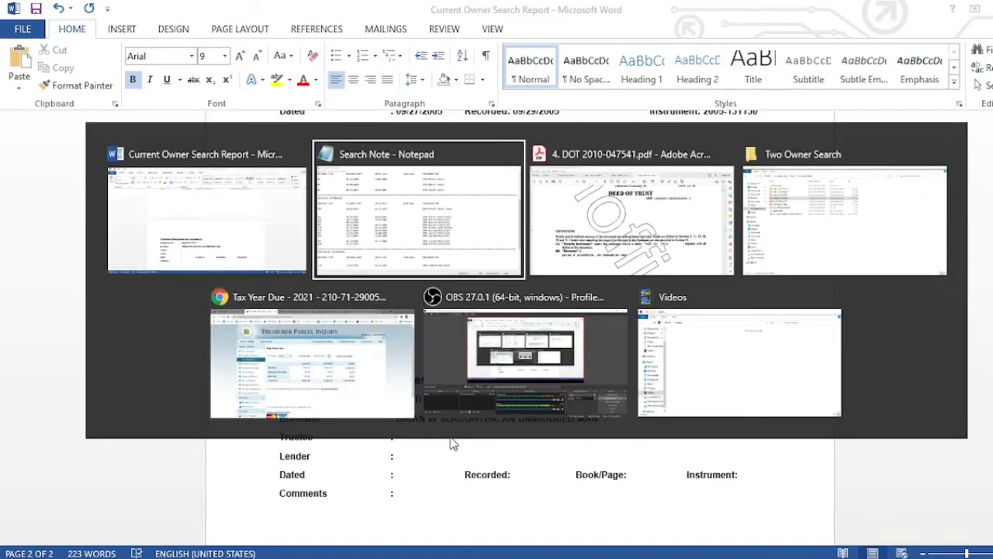
pyautogui.hotkey('alt', 'Tab')
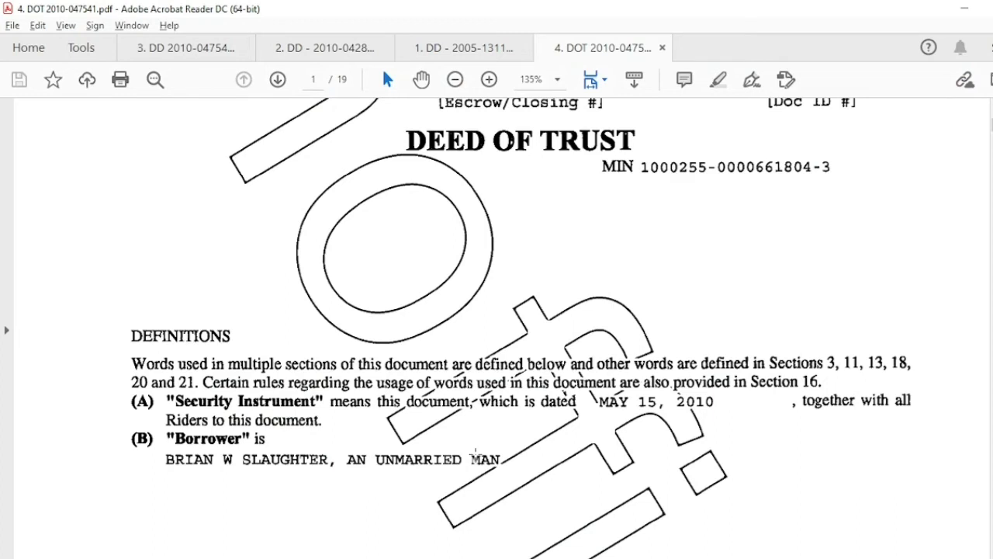
# - Find the Lender BANK OF AMERICA, N.A. in the deed of trust and type it into the report
pyautogui.hotkey('ctrl', 'a')
pyautogui.scroll(-1, 477, 457)
pyautogui.scroll(-5, 477, 458)
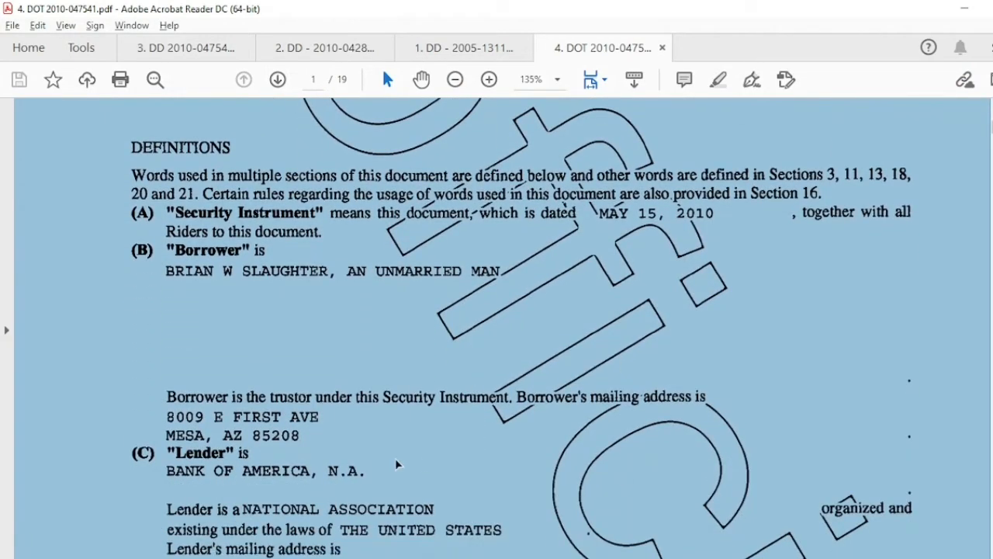
pyautogui.click(395, 461)
pyautogui.scroll(-1, 396, 459)
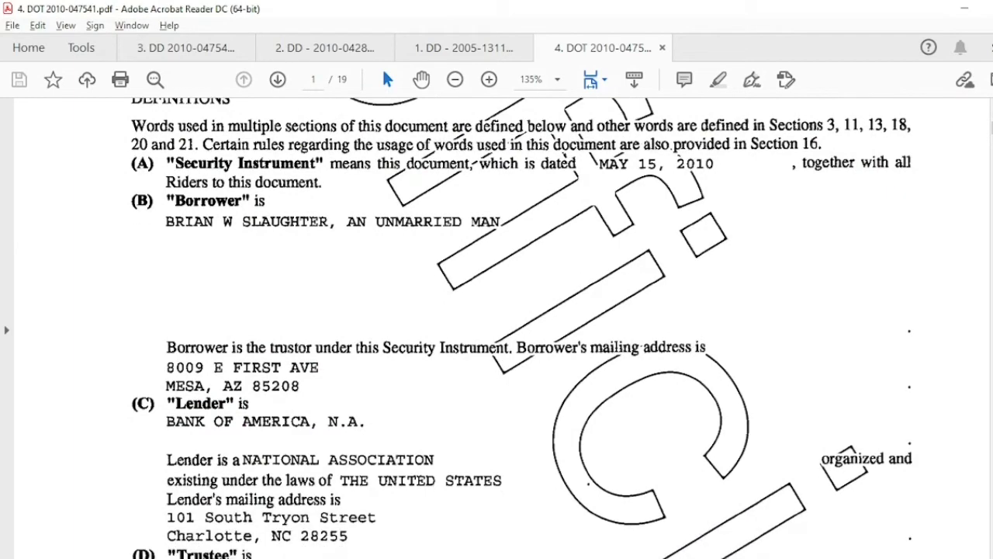
pyautogui.click(464, 507)
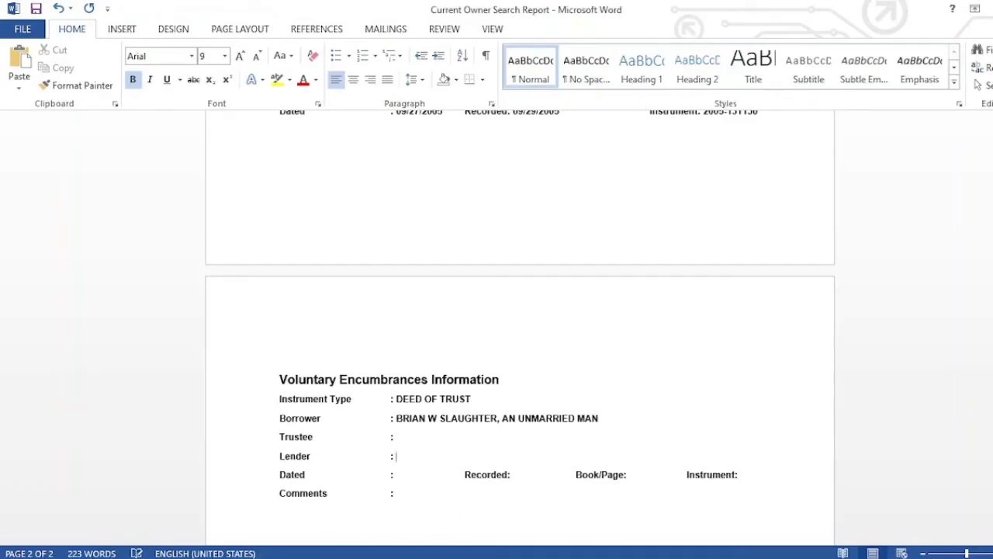
pyautogui.write('BANK OF AMERICA')
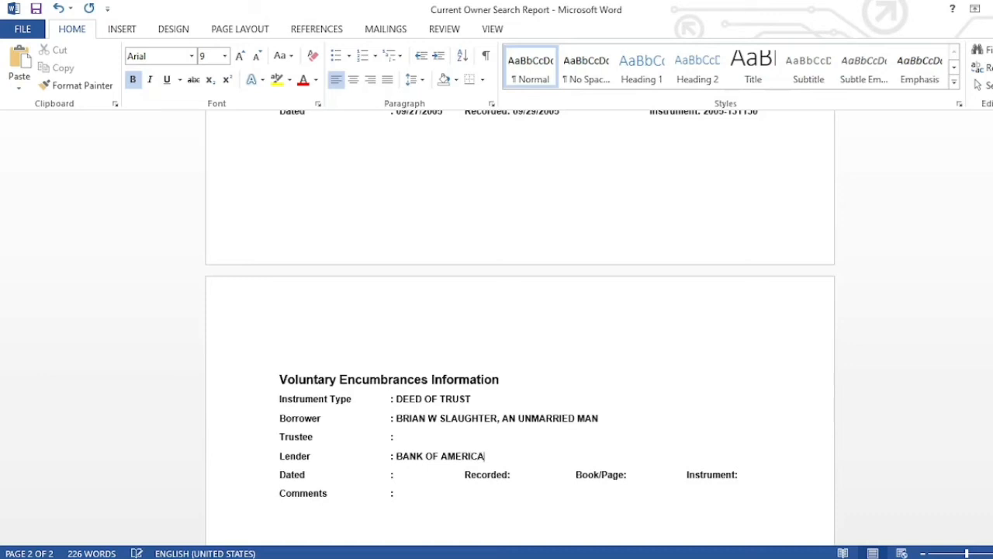
pyautogui.write(', N.A.')
# - With the Lender reading BANK OF AMERICA, N.A., return to the deed of trust PDF
pyautogui.hotkey('alt', 'Tab')
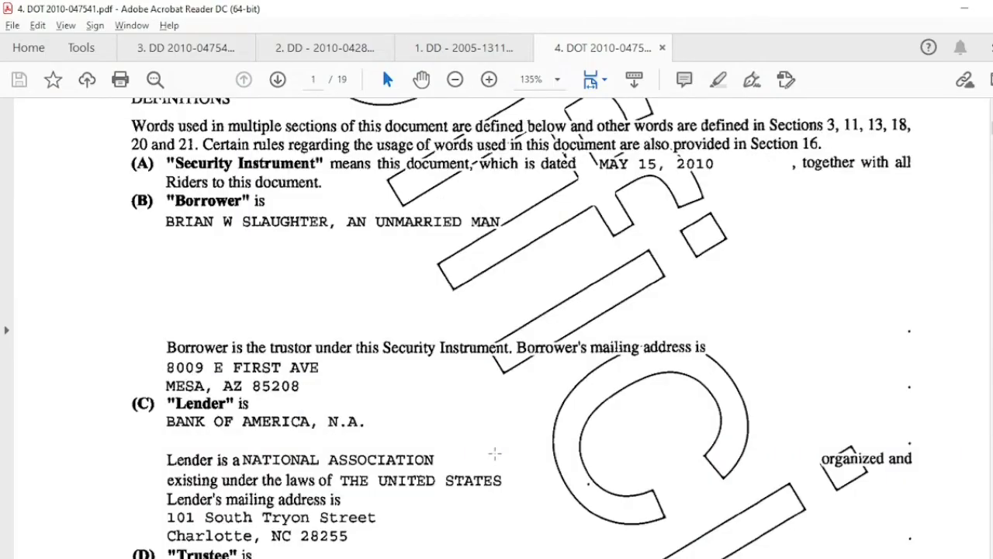
# - Scroll the deed of trust to section (D) Trustee and its mailing address, then return to Word
pyautogui.scroll(-3, 494, 452)
pyautogui.scroll(-2, 494, 452)
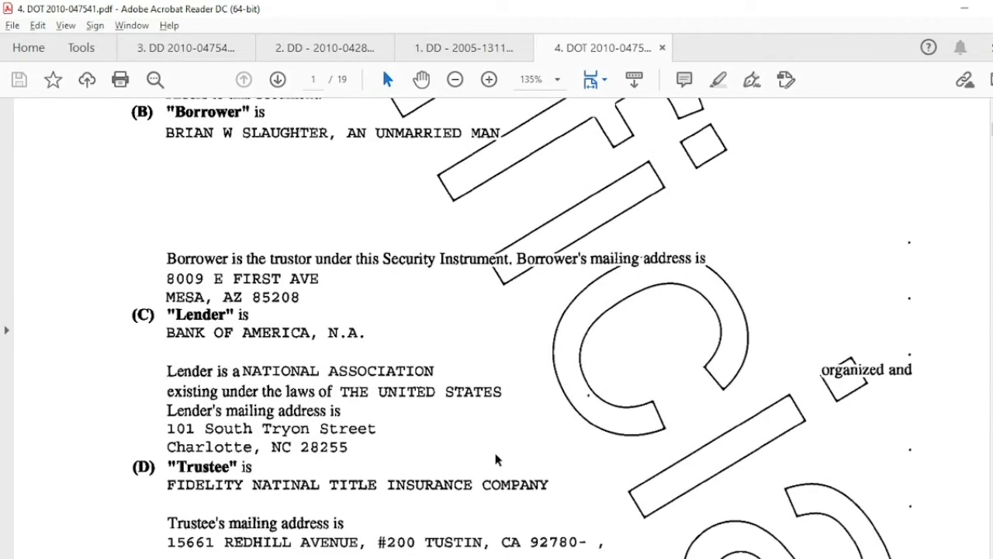
pyautogui.hotkey('alt', 'Tab')
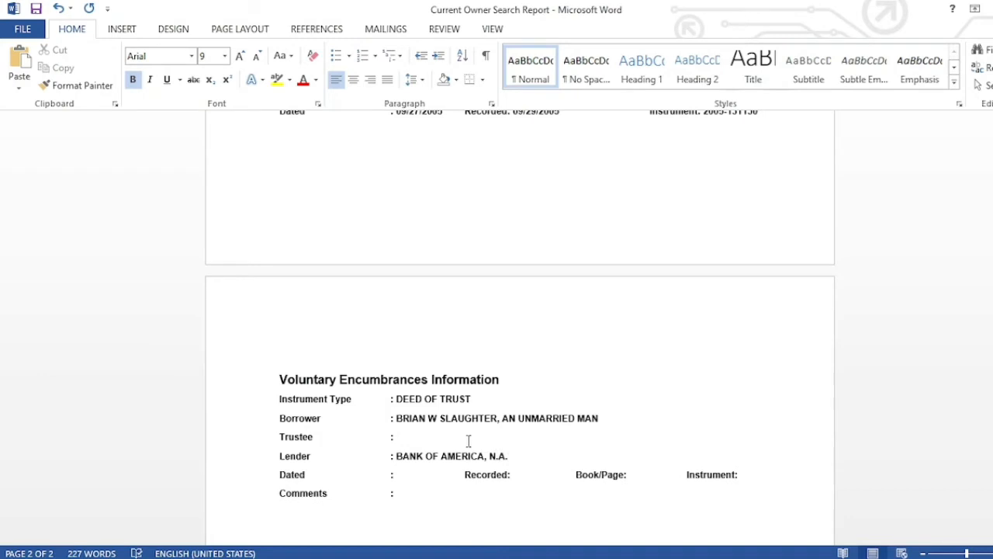
# - Fill the Trustee field with FEDILITY NATIONAL TITLE INSURANCE COMPANY, checking the name in the PDF
pyautogui.write('EDILITY TITLE NAT')
pyautogui.hotkey('alt', 'Tab')
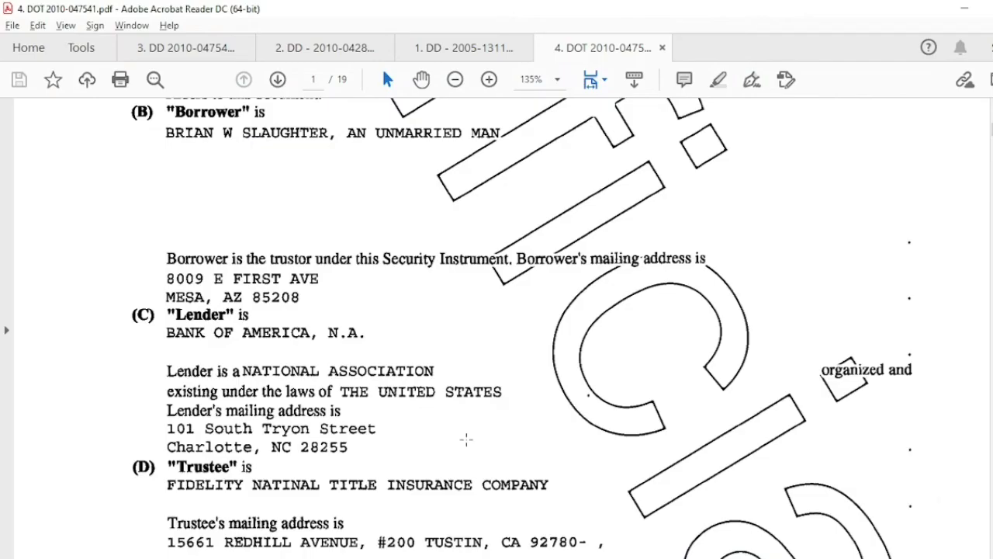
pyautogui.hotkey('alt', 'Tab')
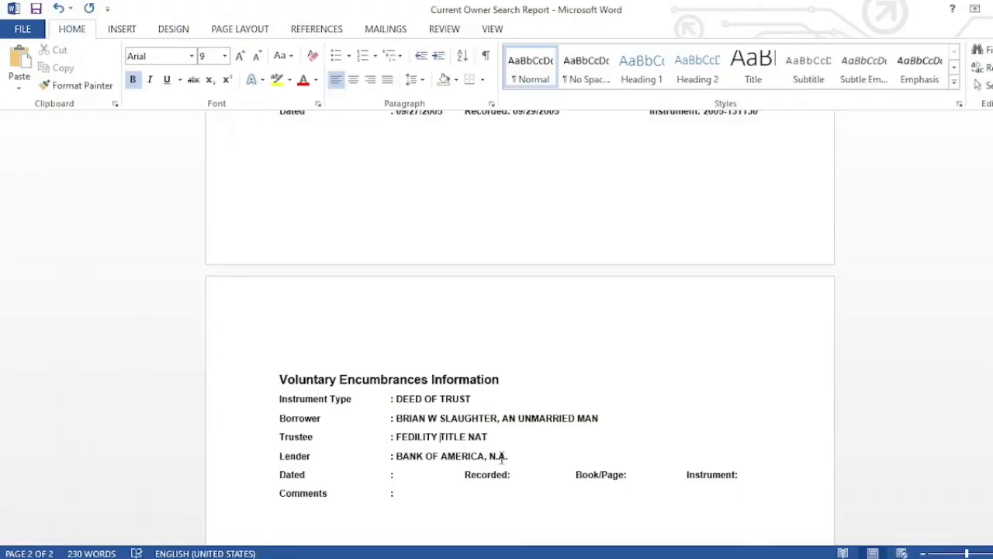
pyautogui.write('NATIONA')
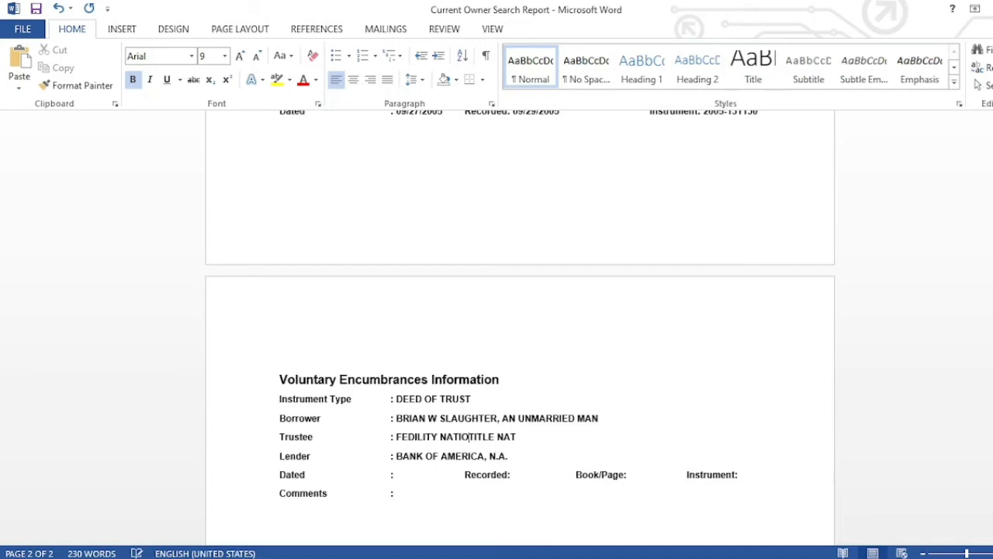
pyautogui.write('L')
pyautogui.click(539, 437)
pyautogui.press('BackSpace')
pyautogui.press('BackSpace')
pyautogui.press('BackSpace')
pyautogui.write('INSUR')
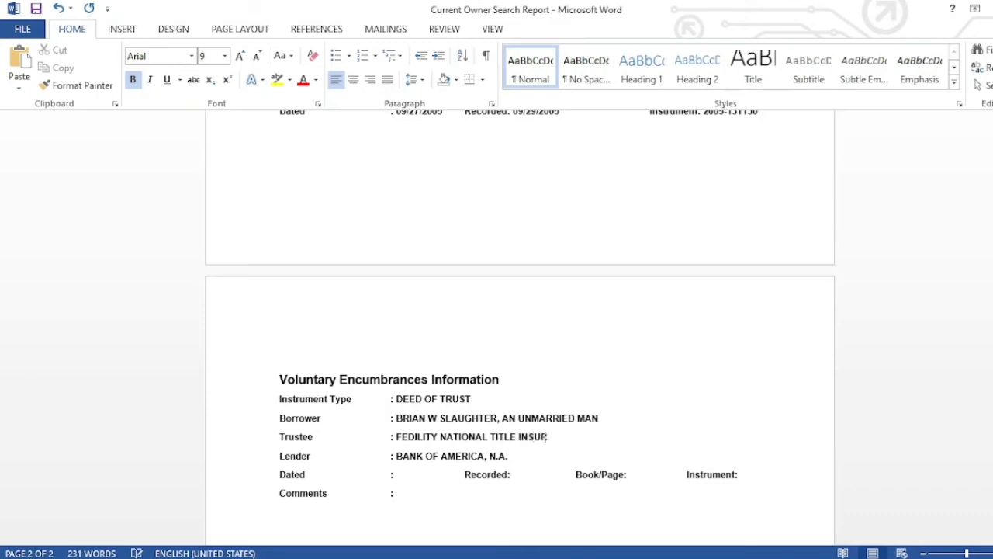
pyautogui.write('ANCE COMPANY')
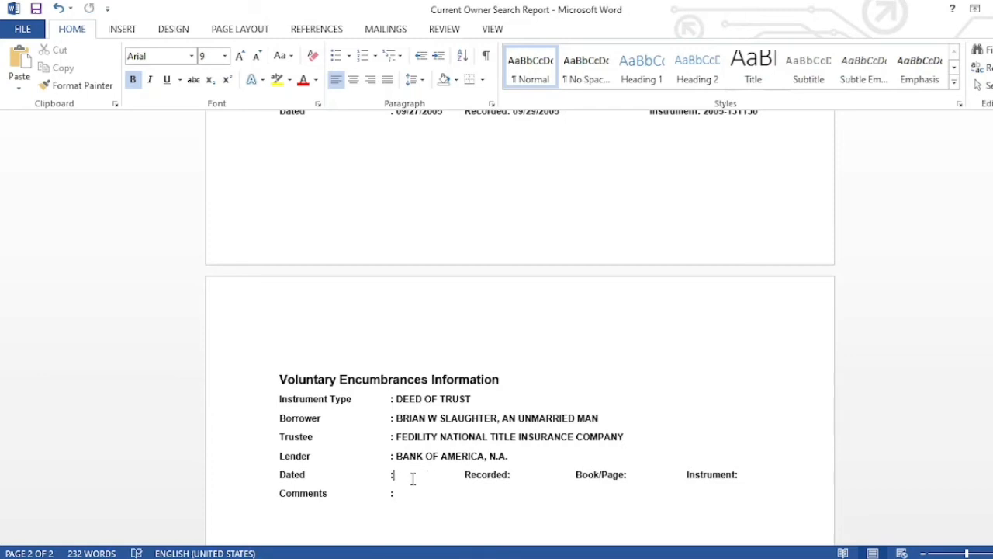
# - Review the deed of trust's Definitions section, then bring up the Search Note
pyautogui.hotkey('alt', 'Tab')
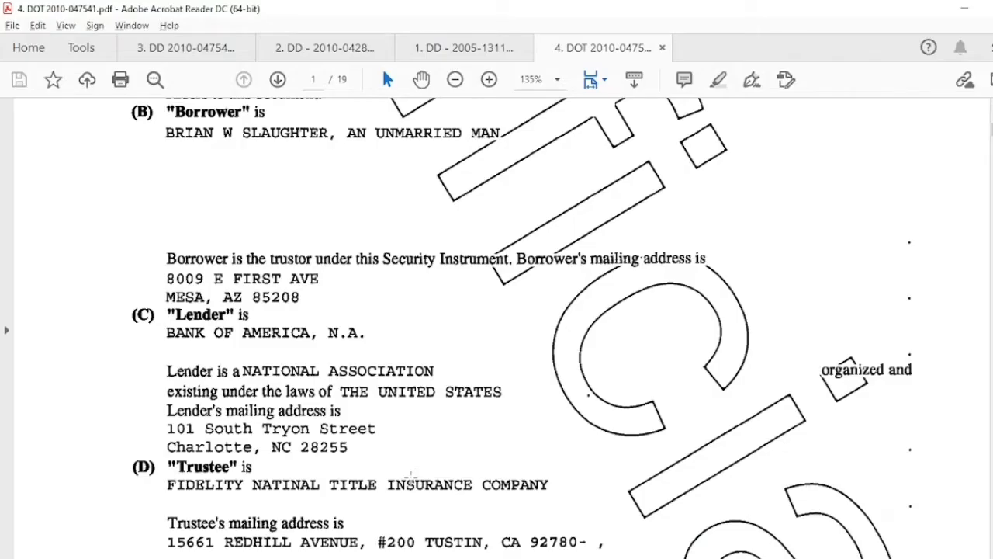
pyautogui.scroll(3, 436, 380)
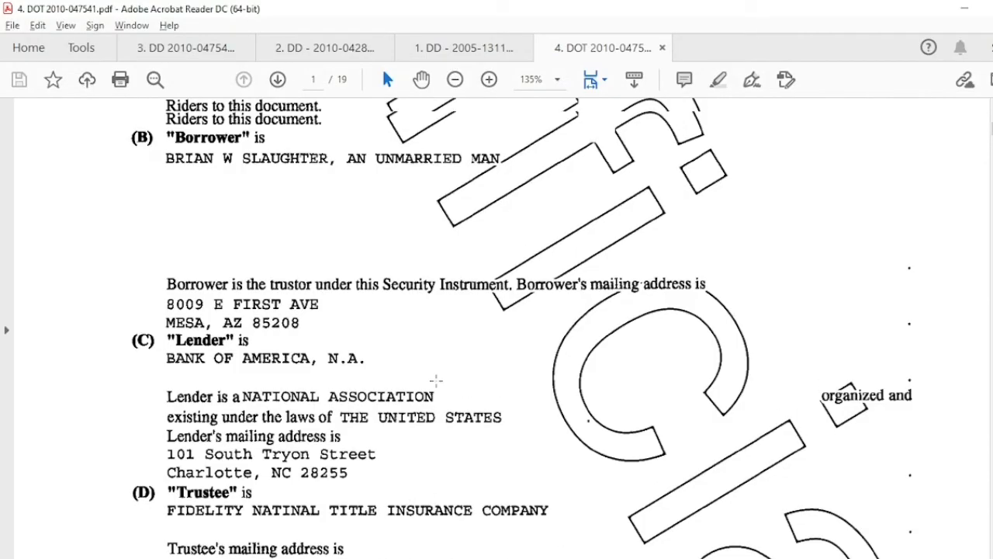
pyautogui.scroll(3, 436, 379)
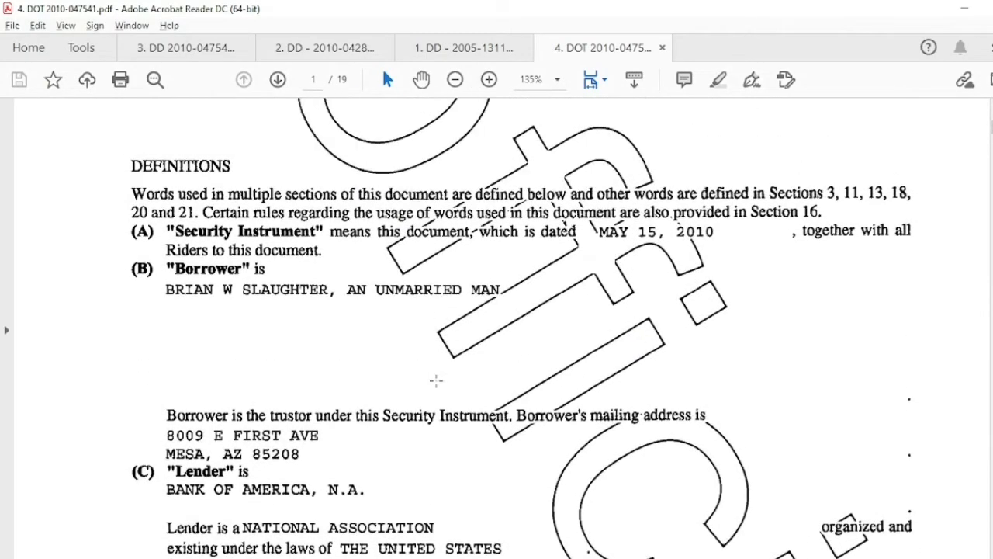
pyautogui.scroll(1, 436, 380)
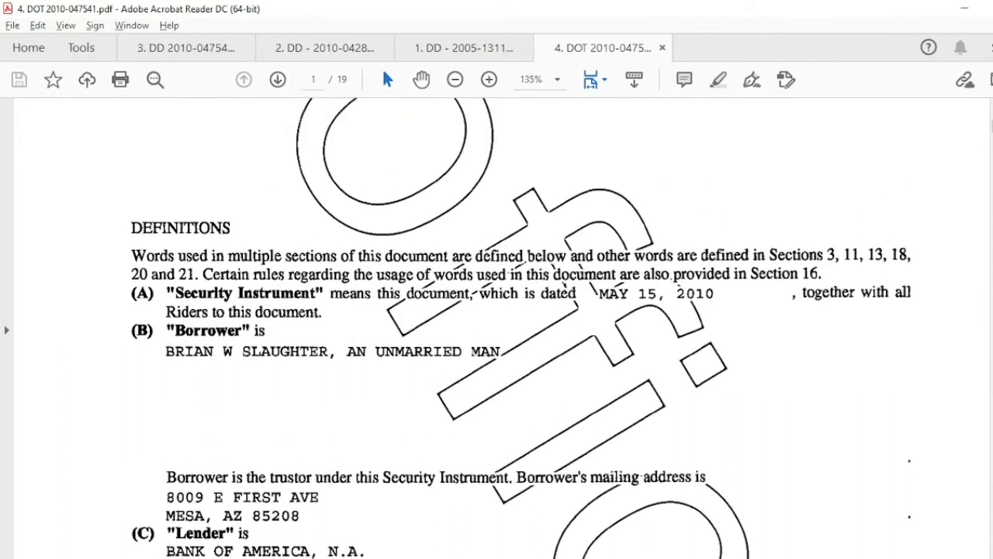
pyautogui.hotkey('alt', 'Tab')
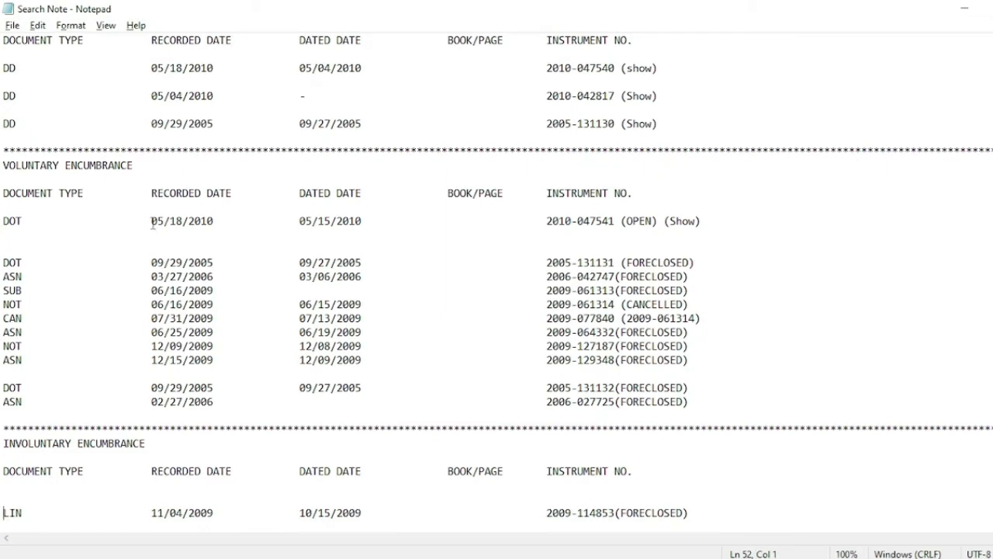
# - Paste Dated 05/15/2010 and Recorded 05/18/2010 from the notes into the deed of trust entry
pyautogui.moveTo(298, 223); pyautogui.dragTo(360, 222)
pyautogui.hotkey('ctrl', 'c')
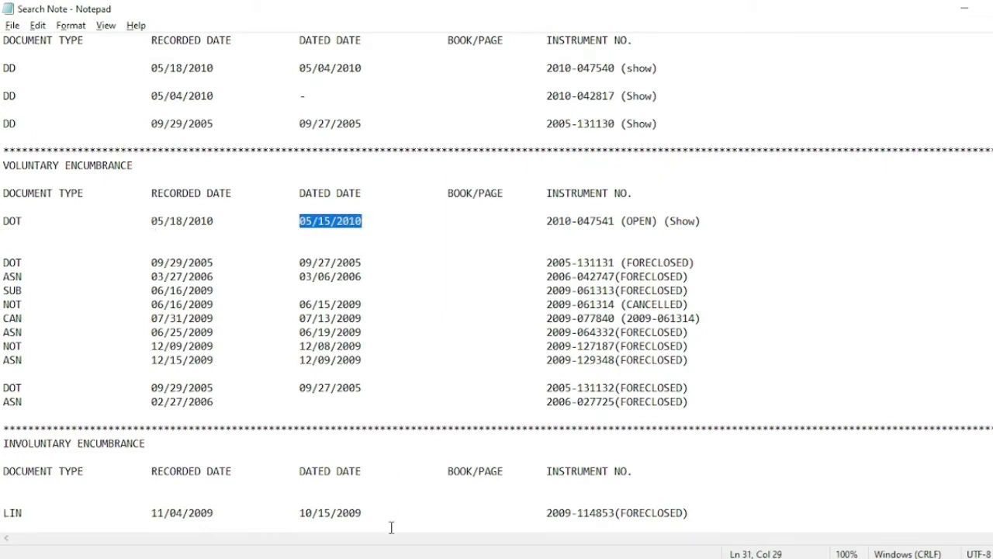
pyautogui.hotkey('alt', 'Tab')
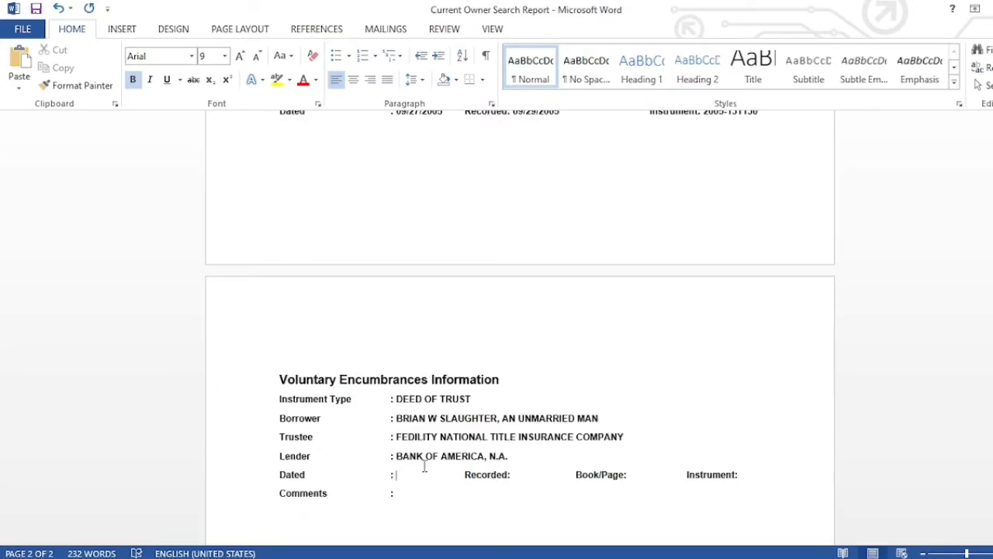
pyautogui.hotkey('ctrl', 'v')
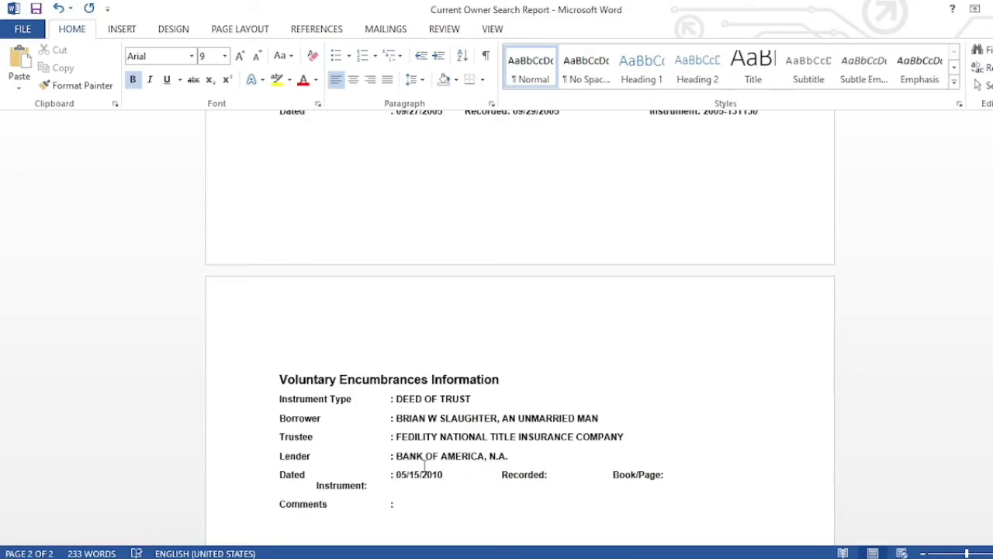
pyautogui.press('Delete')
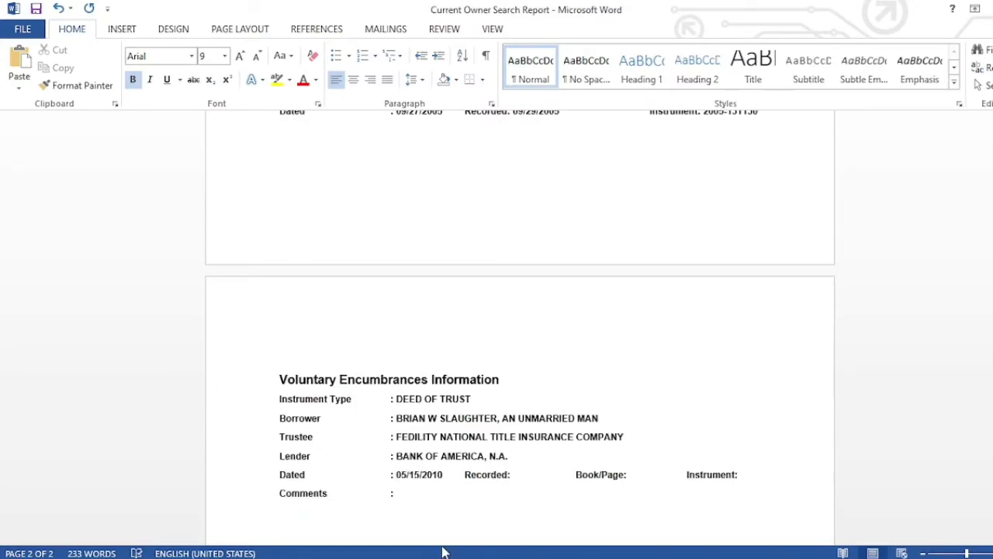
pyautogui.hotkey('alt', 'Tab')
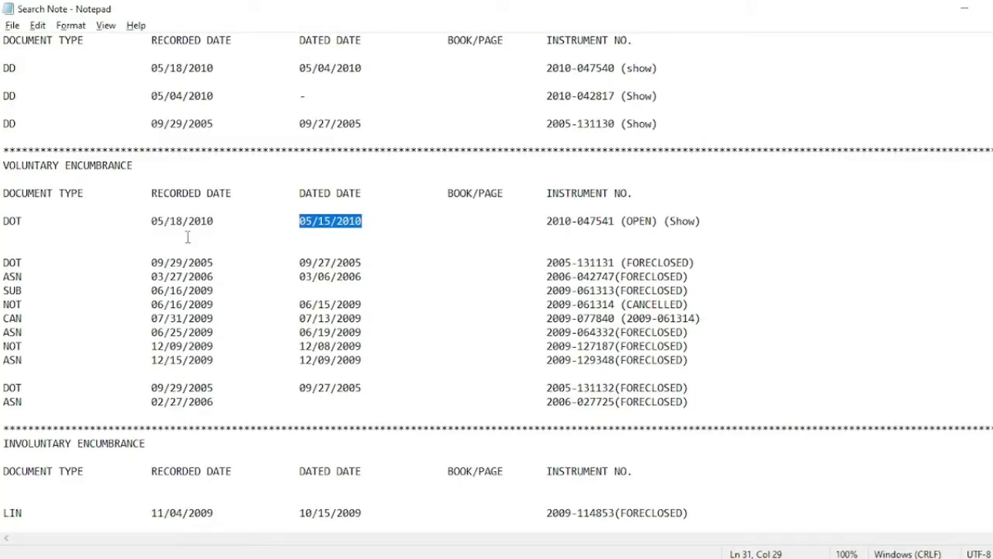
pyautogui.moveTo(153, 222); pyautogui.dragTo(215, 221)
pyautogui.hotkey('ctrl', 'c')
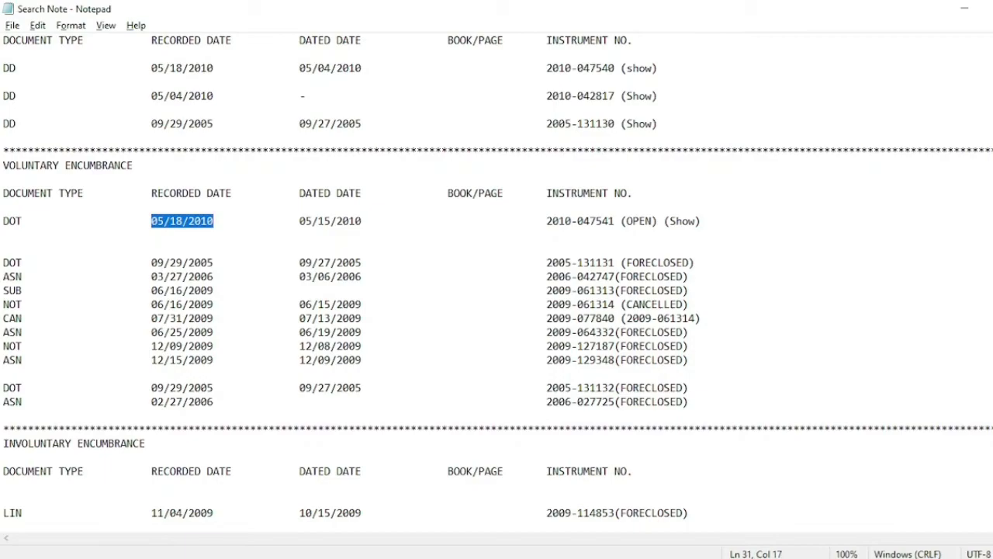
pyautogui.hotkey('alt', 'Tab')
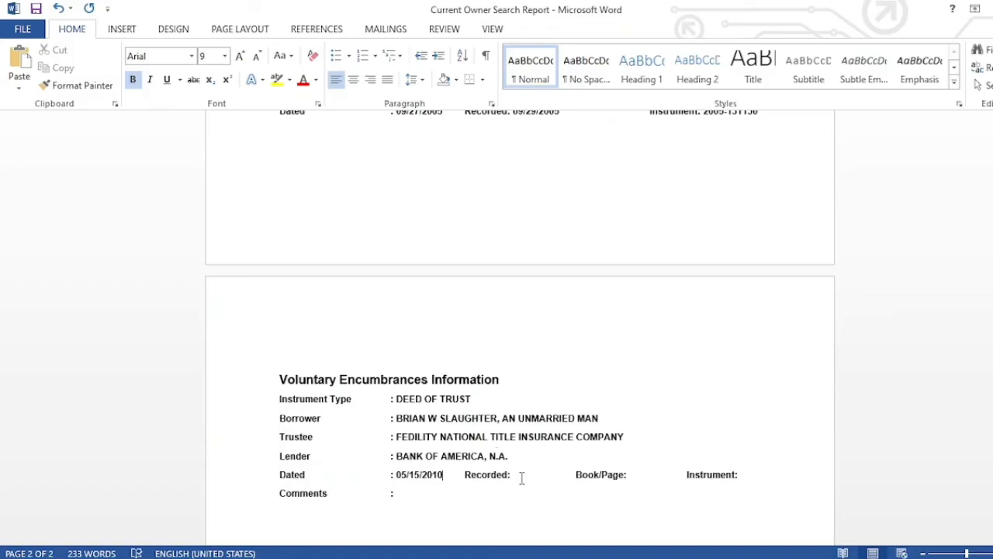
pyautogui.hotkey('ctrl', 'v')
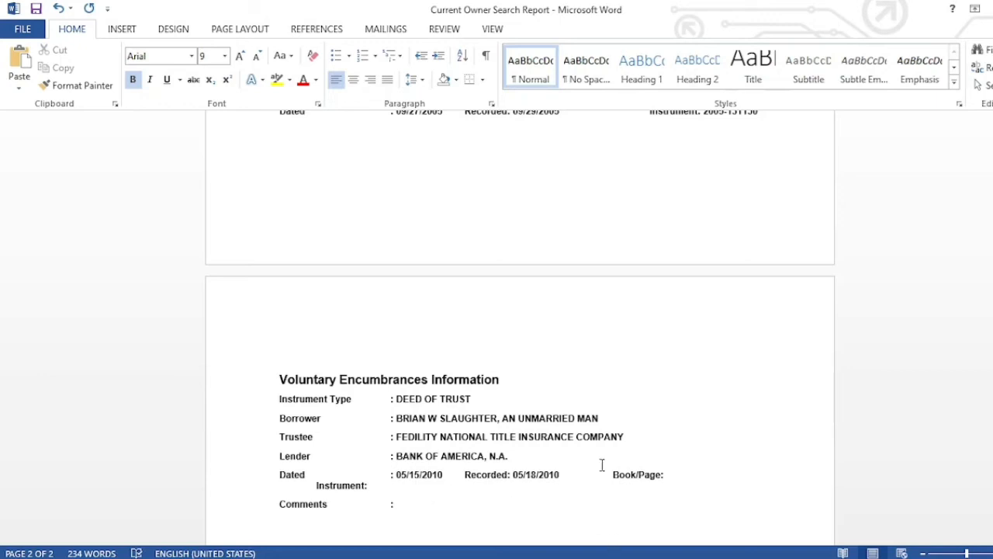
pyautogui.moveTo(614, 472); pyautogui.dragTo(672, 474)
pyautogui.press('Delete')
pyautogui.press('BackSpace')
pyautogui.press('BackSpace')
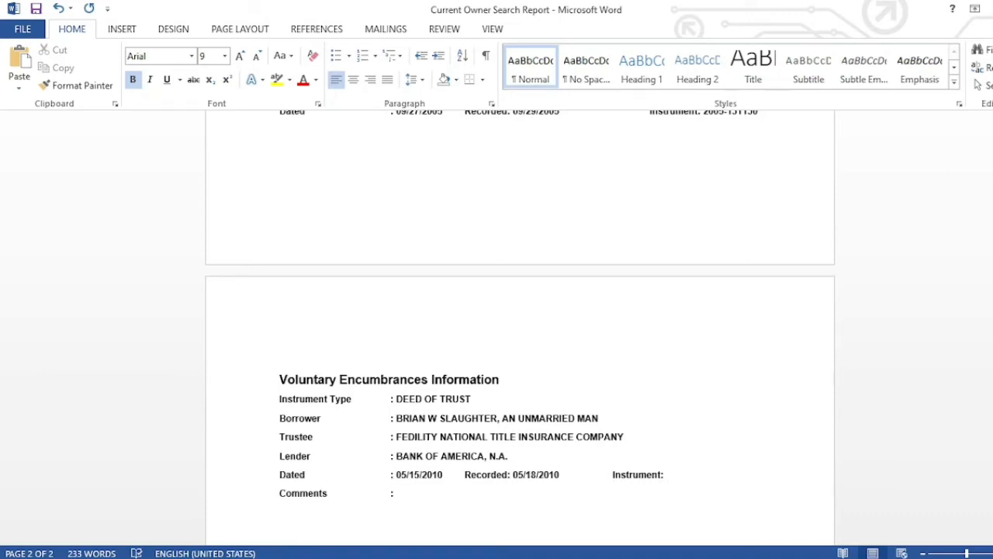
pyautogui.hotkey('alt', 'Tab')
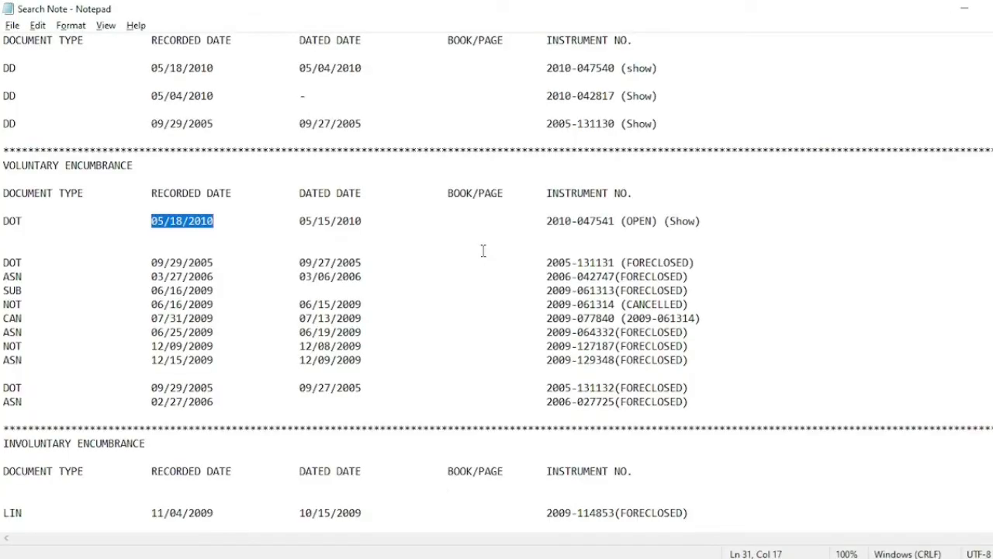
pyautogui.moveTo(546, 222); pyautogui.dragTo(614, 223)
pyautogui.hotkey('ctrl', 'c')
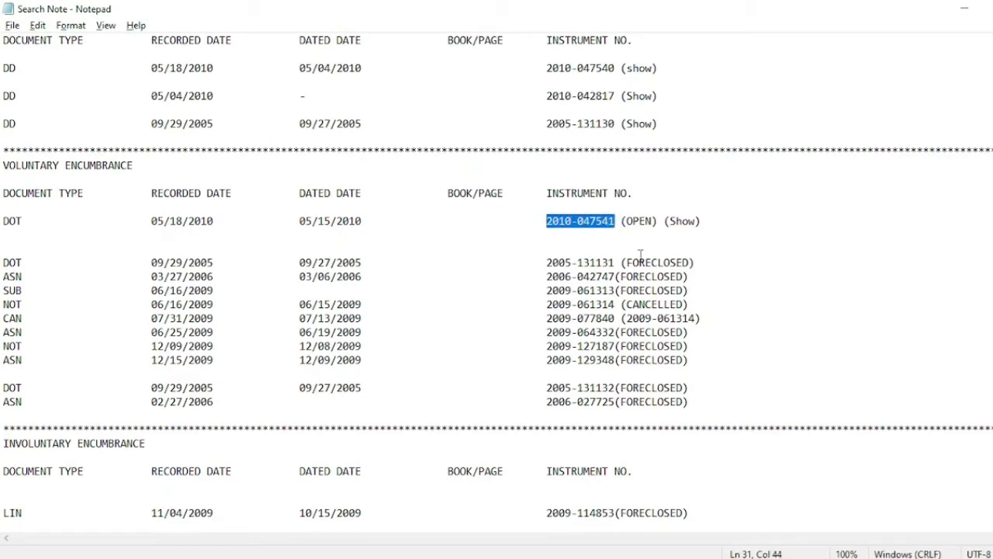
pyautogui.hotkey('alt', 'Tab')
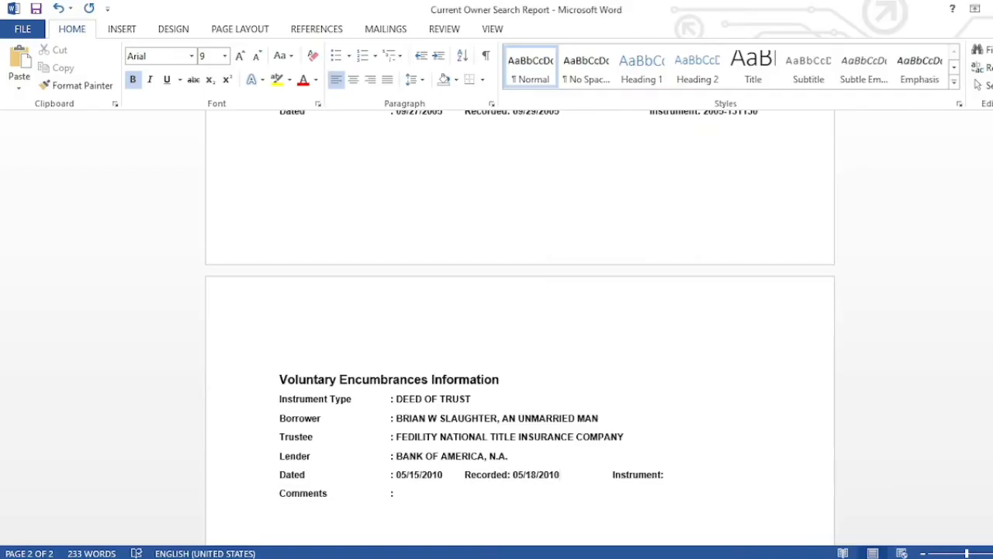
pyautogui.click(680, 471)
pyautogui.hotkey('ctrl', 'v')
# - Delete the deed of trust's Comments line
pyautogui.moveTo(280, 495); pyautogui.dragTo(533, 501)
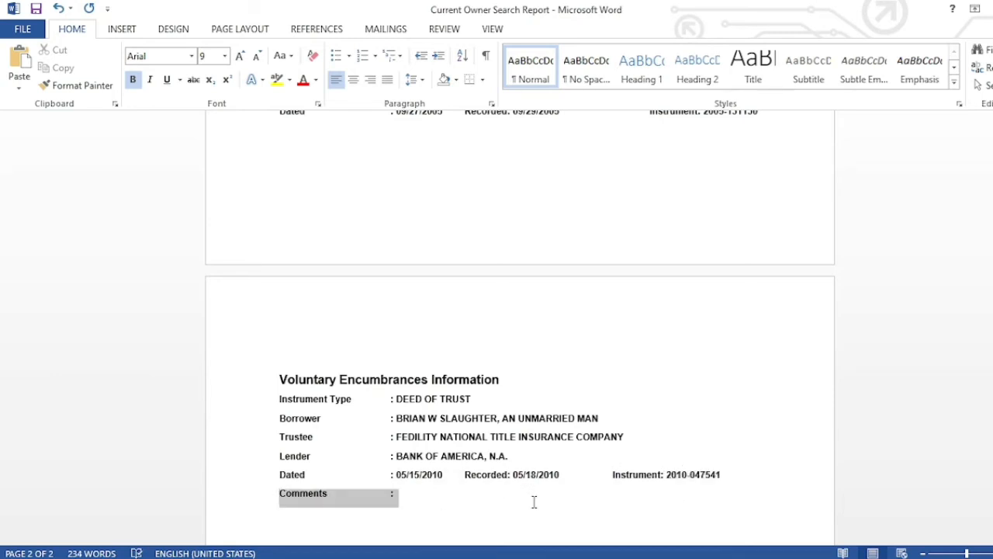
pyautogui.press('Delete')
pyautogui.press('BackSpace')
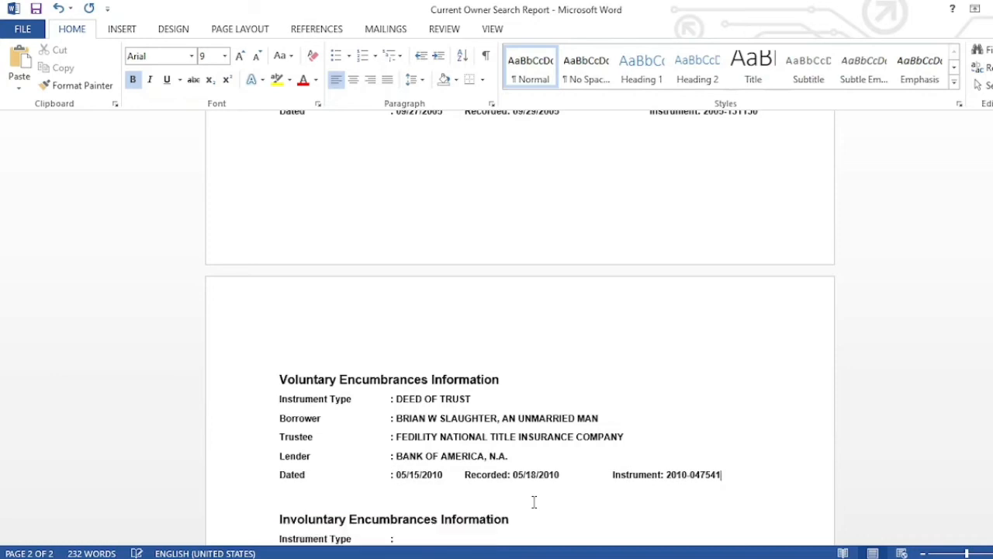
pyautogui.hotkey('alt', 'Tab')
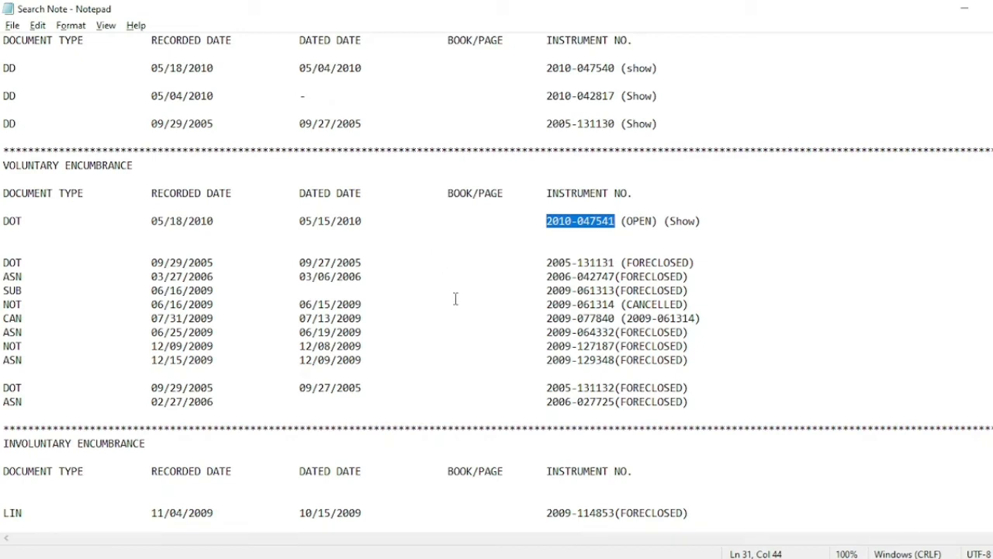
pyautogui.press('Down')
pyautogui.press('Down')
pyautogui.press('Down')
pyautogui.press('Down')
pyautogui.press('Down')
pyautogui.press('Down')
pyautogui.press('Down')
pyautogui.press('Down')
pyautogui.press('Down')
pyautogui.press('Down')
pyautogui.press('Down')
pyautogui.press('Down')
pyautogui.press('Down')
pyautogui.press('Down')
pyautogui.press('Down')
pyautogui.press('Down')
pyautogui.press('Down')
pyautogui.press('Down')
pyautogui.press('Down')
pyautogui.press('Down')
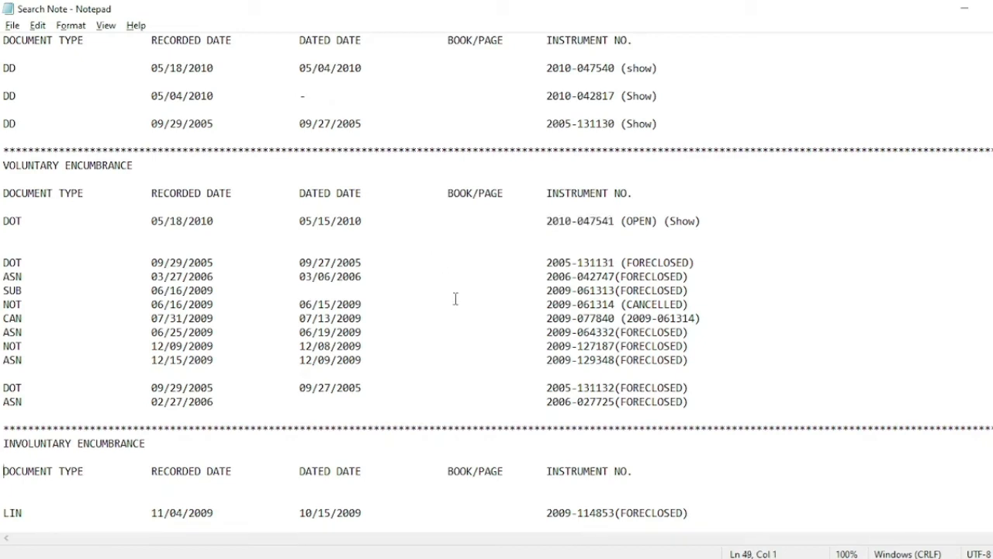
pyautogui.press('Down')
pyautogui.press('Down')
pyautogui.press('Down')
pyautogui.press('Down')
pyautogui.press('Down')
pyautogui.press('Down')
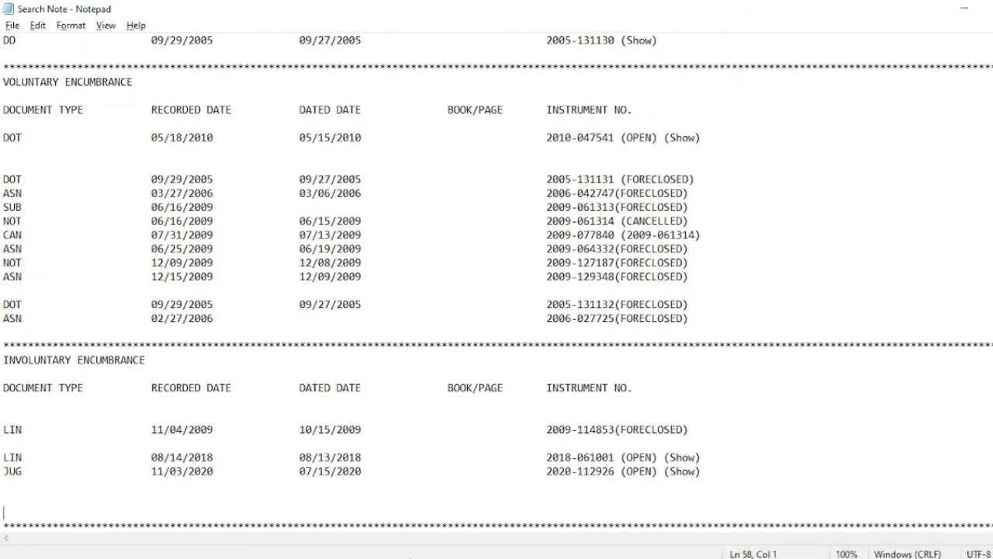
pyautogui.click(410, 557)
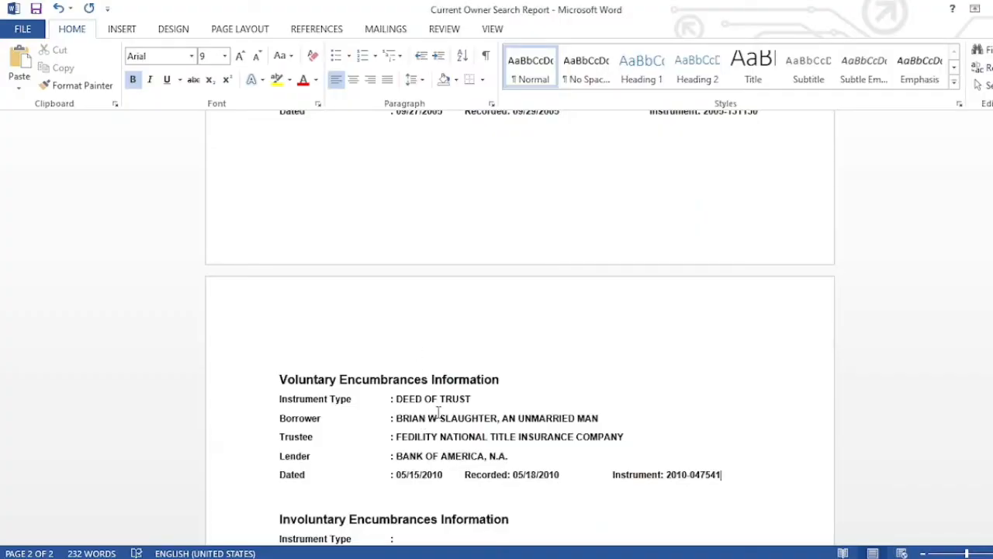
pyautogui.press('Down')
pyautogui.press('Down')
pyautogui.press('Down')
pyautogui.press('Down')
pyautogui.press('Down')
pyautogui.press('Down')
pyautogui.press('Down')
pyautogui.press('Down')
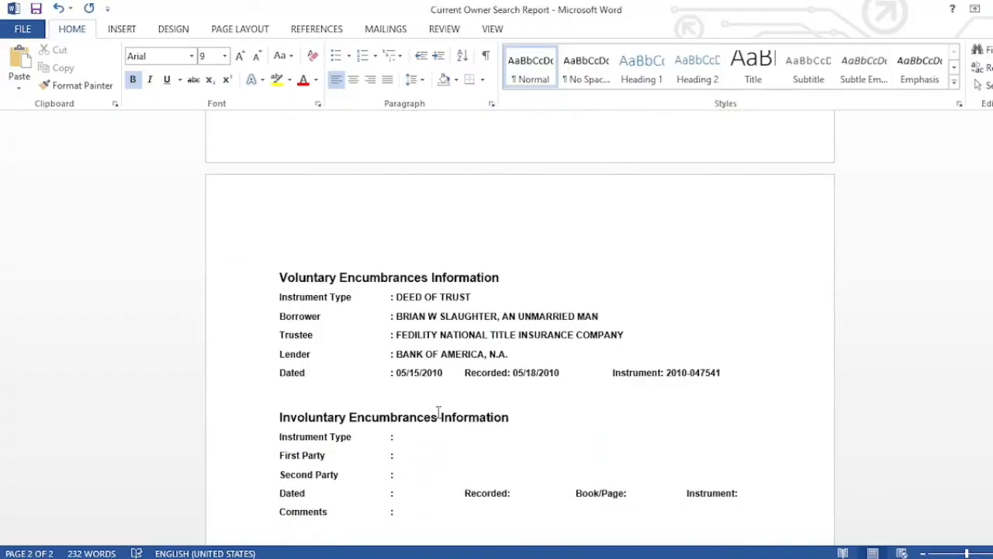
pyautogui.click(410, 406)
pyautogui.press('Delete')
pyautogui.press('Return')
pyautogui.moveTo(256, 554)
pyautogui.click(251, 536)
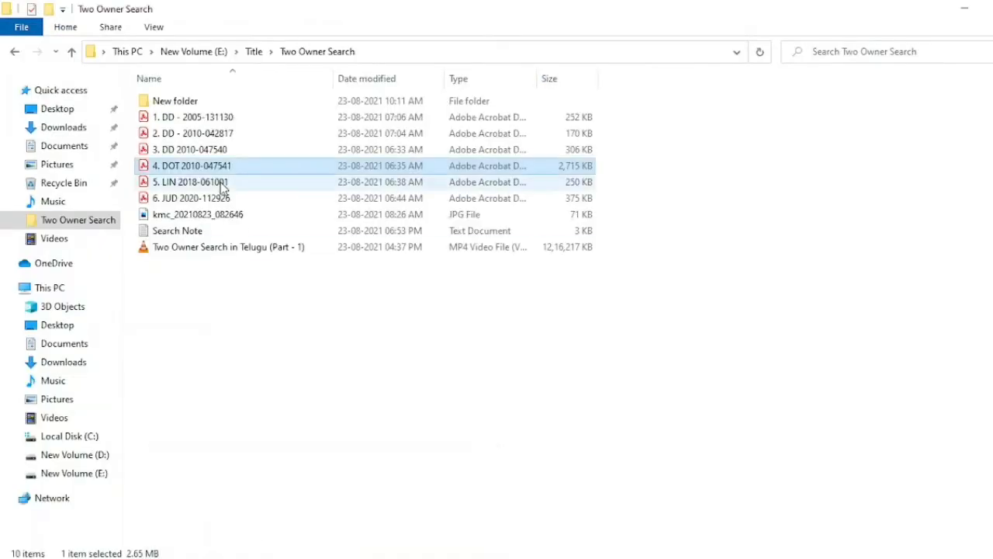
pyautogui.click(258, 188)
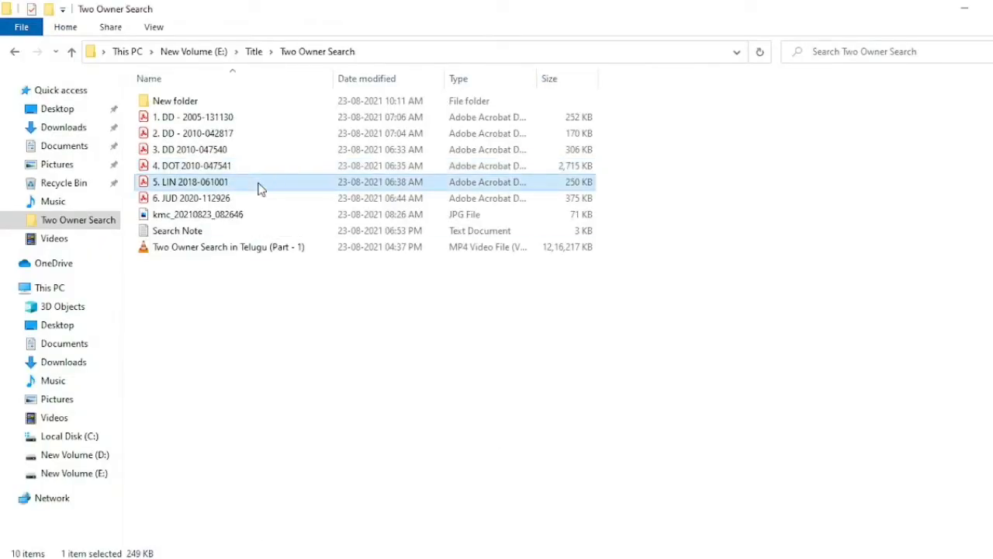
pyautogui.doubleClick(258, 189)
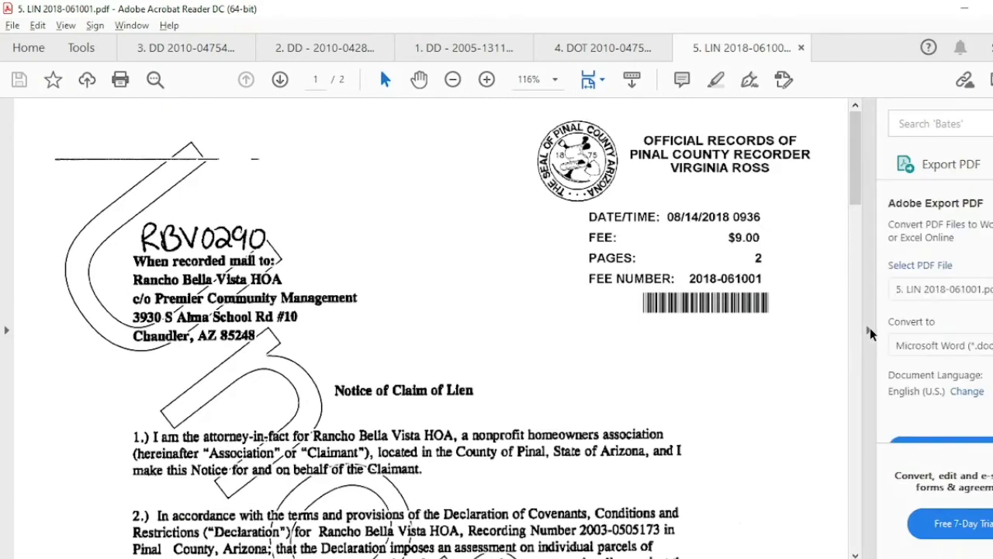
pyautogui.click(677, 352)
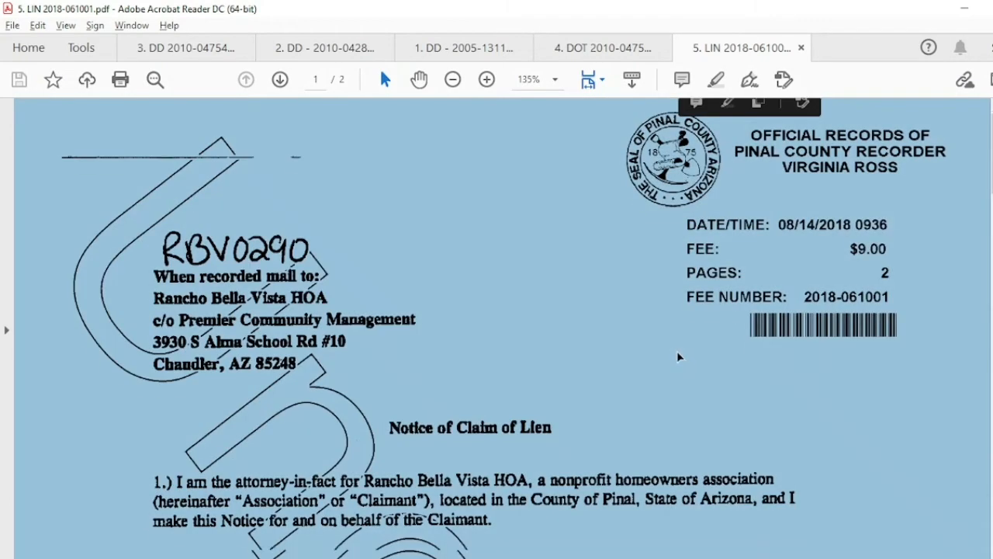
pyautogui.scroll(-1, 677, 351)
pyautogui.click(676, 351)
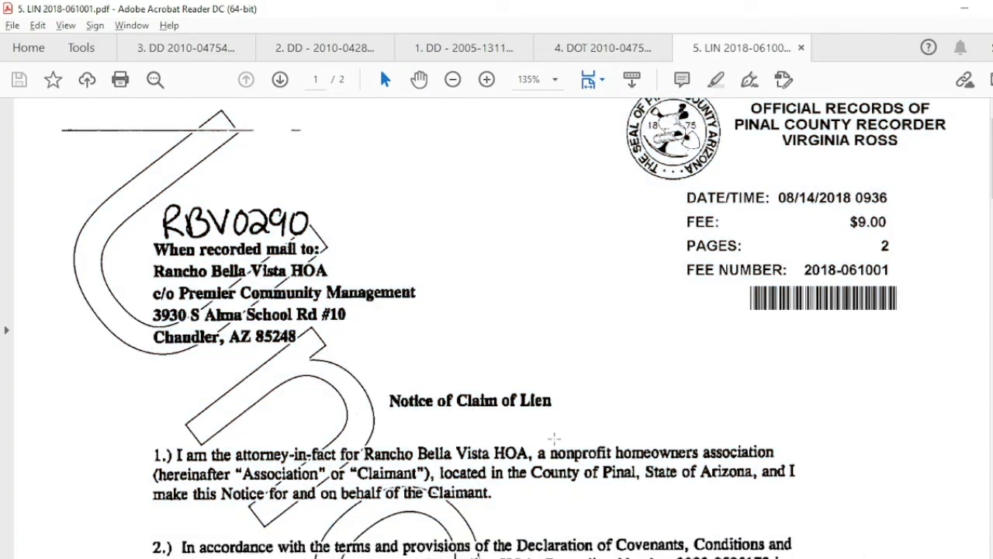
pyautogui.hotkey('alt', 'Tab')
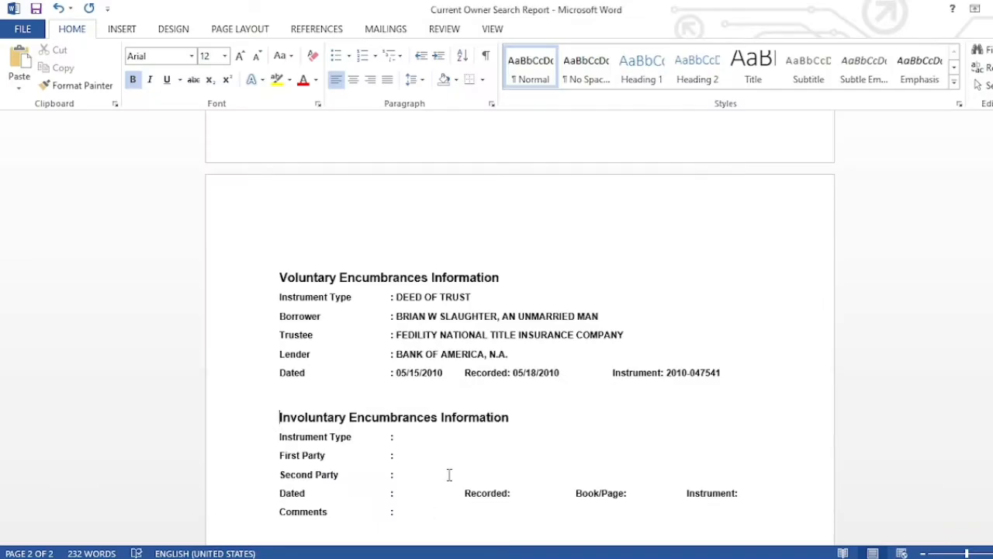
# - Enter NOTICE OF CLAIM OF LIEN as the involuntary Instrument Type, verifying against the lien PDF
pyautogui.click(437, 440)
pyautogui.write('NOTICE OF C')
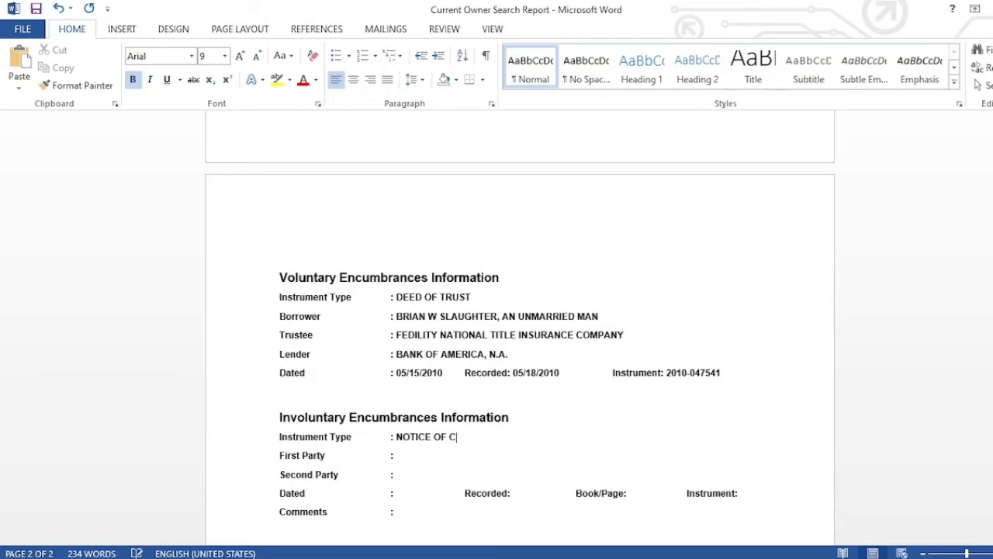
pyautogui.write('LAIM OF LIEN')
pyautogui.hotkey('alt', 'Tab')
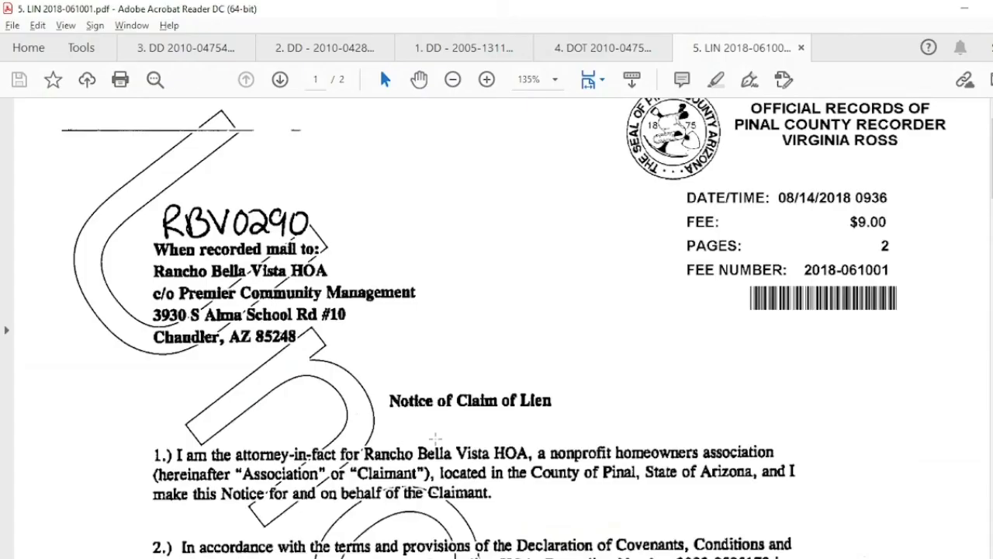
pyautogui.hotkey('ctrl', 'a')
pyautogui.scroll(-2, 510, 317)
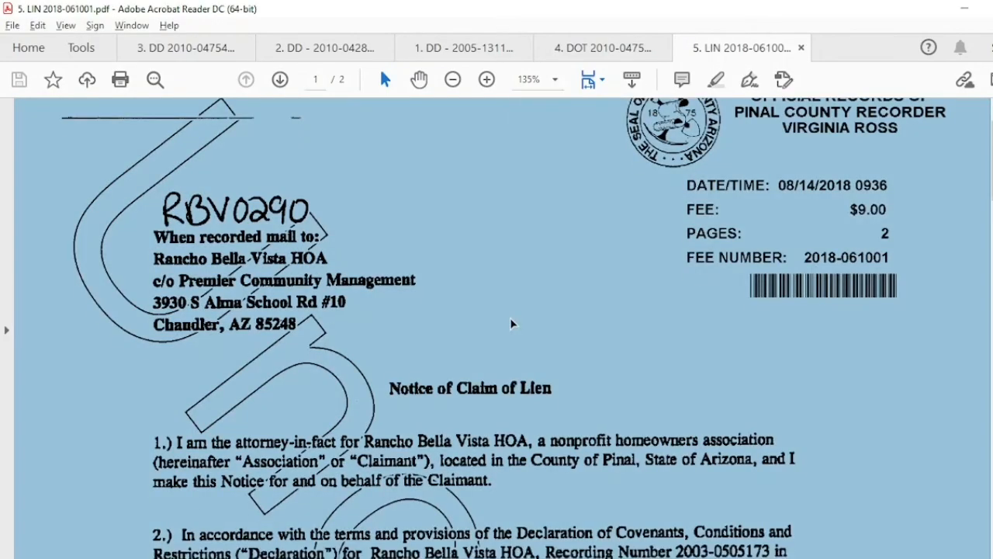
pyautogui.scroll(-5, 511, 320)
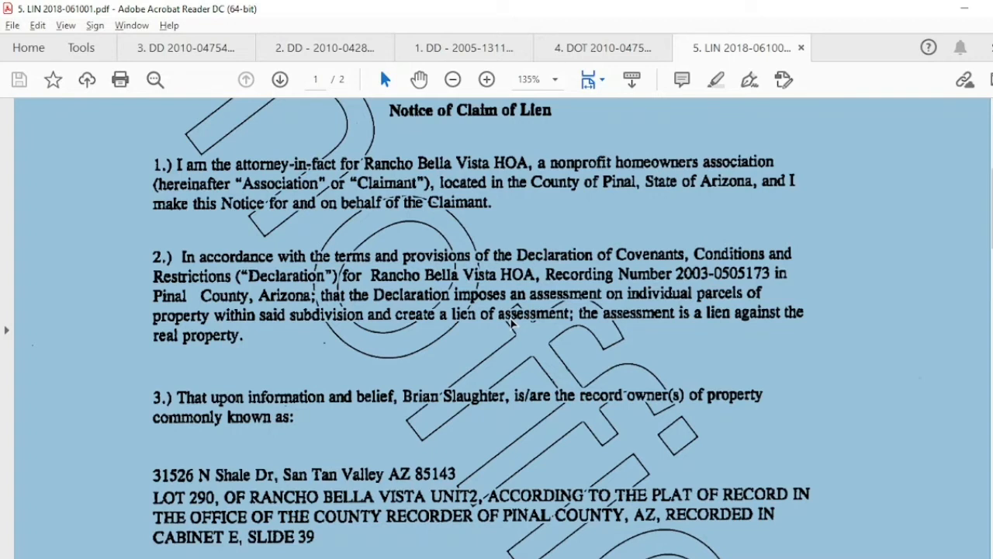
pyautogui.scroll(3, 512, 324)
pyautogui.click(615, 298)
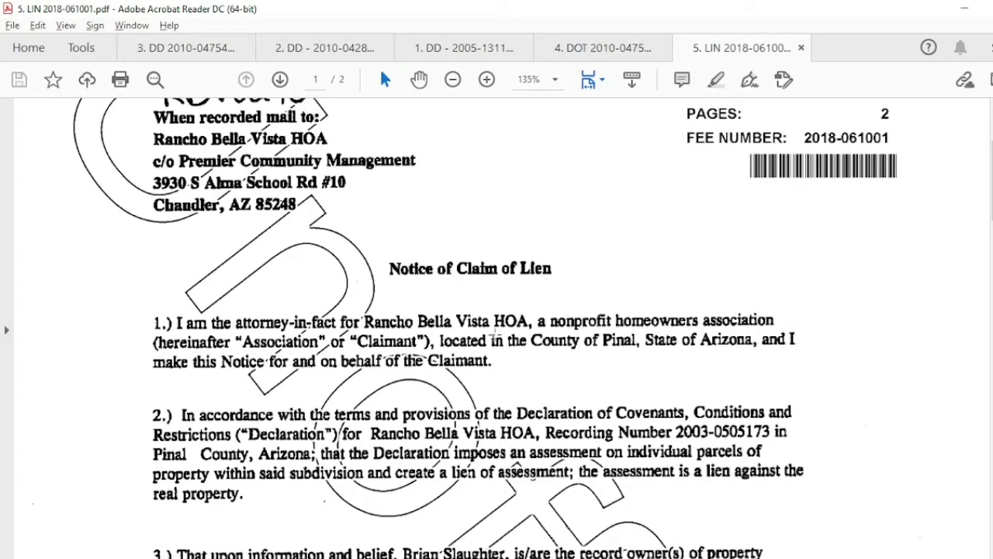
pyautogui.click(398, 558)
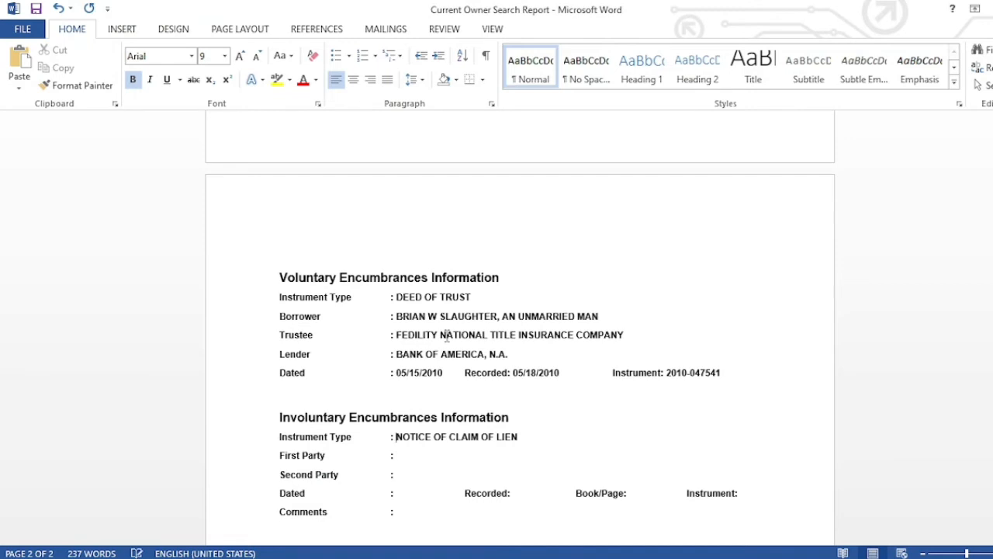
# - Copy RANCHO BELLA VISTA from the Legal line into the lien's First Party
pyautogui.scroll(10, 447, 335)
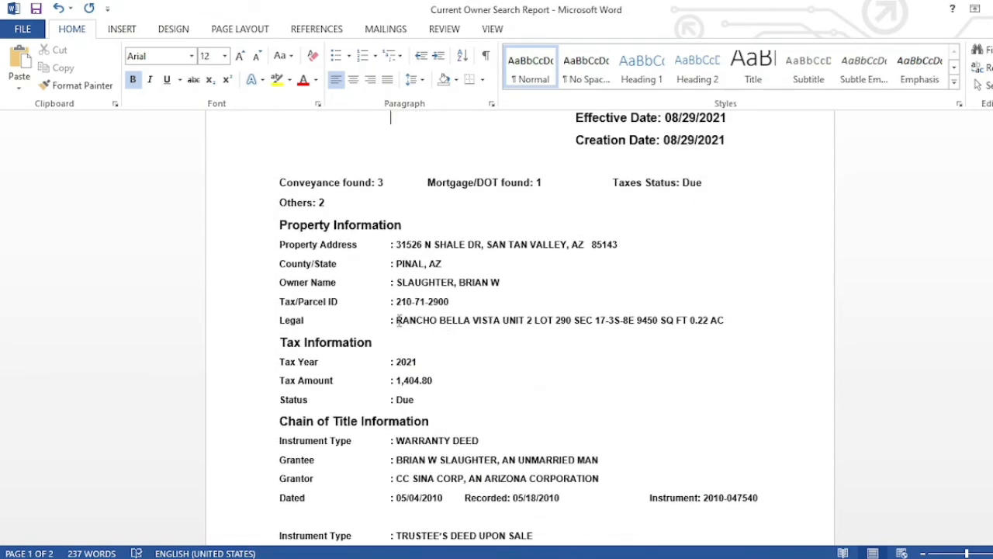
pyautogui.moveTo(396, 321); pyautogui.dragTo(500, 324)
pyautogui.hotkey('ctrl', 'c')
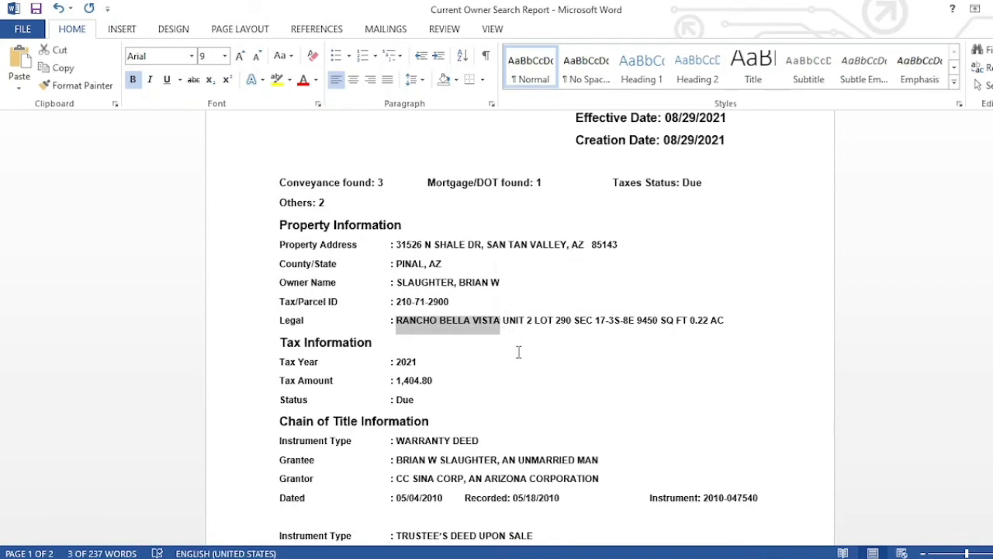
pyautogui.press('Down')
pyautogui.press('Down')
pyautogui.press('Down')
pyautogui.press('Down')
pyautogui.press('Down')
pyautogui.press('Down')
pyautogui.press('Down')
pyautogui.press('Down')
pyautogui.press('Down')
pyautogui.press('Down')
pyautogui.press('Down')
pyautogui.press('Down')
pyautogui.press('Down')
pyautogui.press('Down')
pyautogui.press('Down')
pyautogui.press('Down')
pyautogui.press('Down')
pyautogui.press('Down')
pyautogui.press('Down')
pyautogui.press('Down')
pyautogui.press('Down')
pyautogui.press('Down')
pyautogui.press('Down')
pyautogui.press('Down')
pyautogui.press('Down')
pyautogui.press('Down')
pyautogui.press('Down')
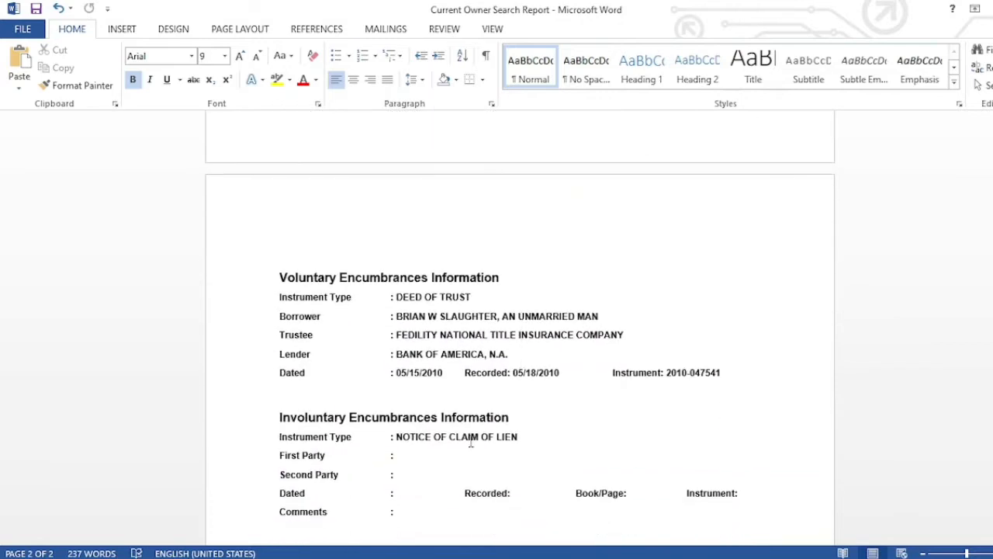
pyautogui.click(446, 455)
pyautogui.hotkey('ctrl', 'v')
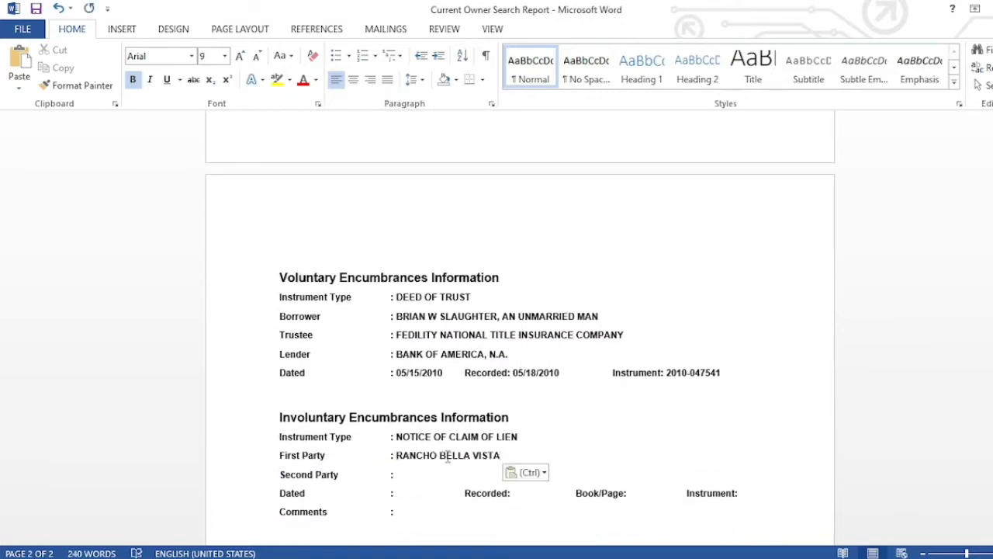
pyautogui.hotkey('alt', 'Tab')
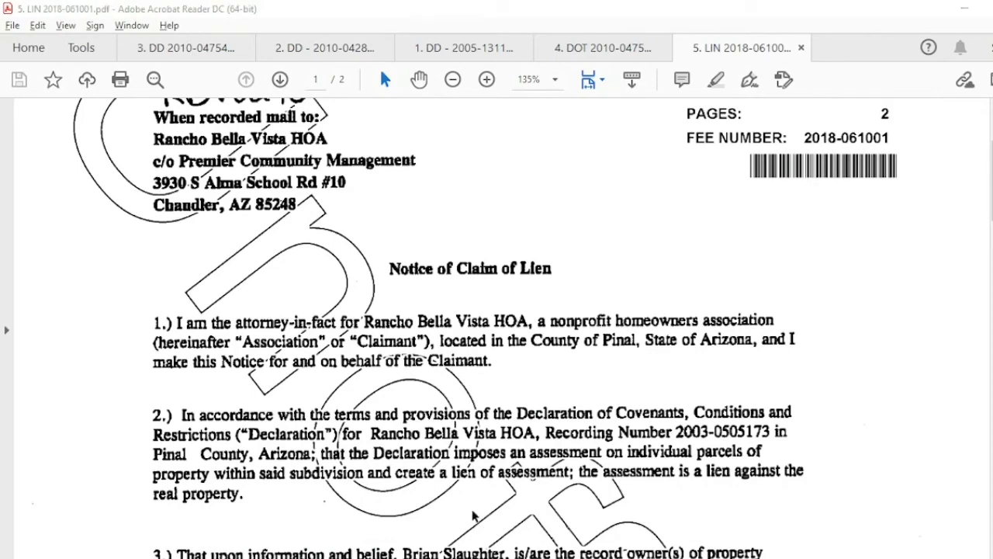
pyautogui.hotkey('alt', 'Tab')
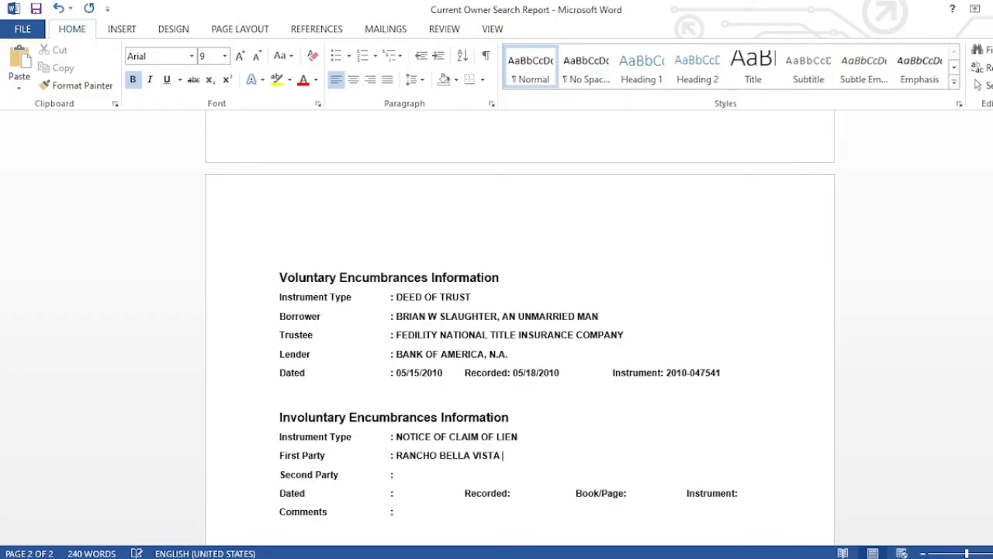
# - Complete the First Party with 'HOA, A NONPROFIT HOMEOWNERS ASSOCIATION', checking wording in the PDF
pyautogui.write('HOA,')
pyautogui.hotkey('alt', 'Tab')
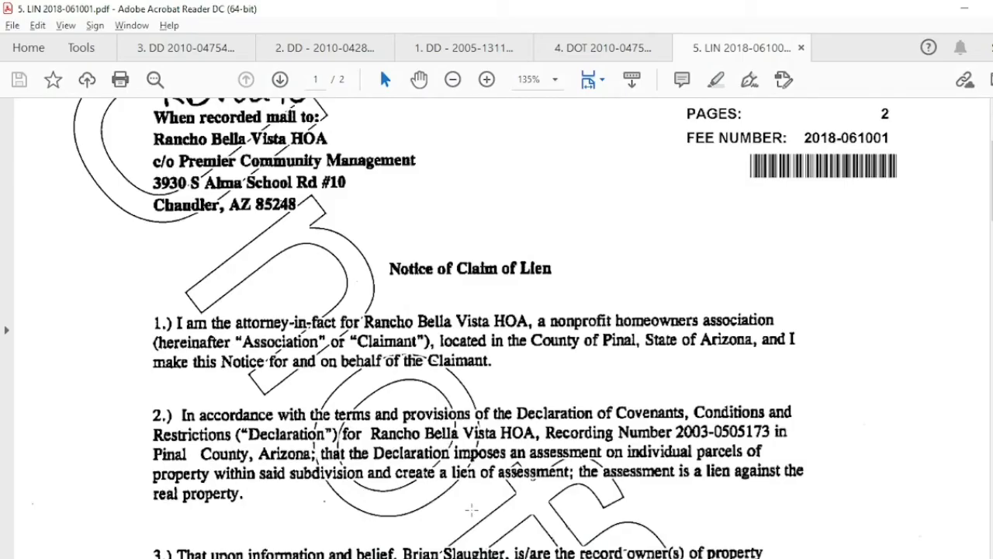
pyautogui.hotkey('alt', 'Tab')
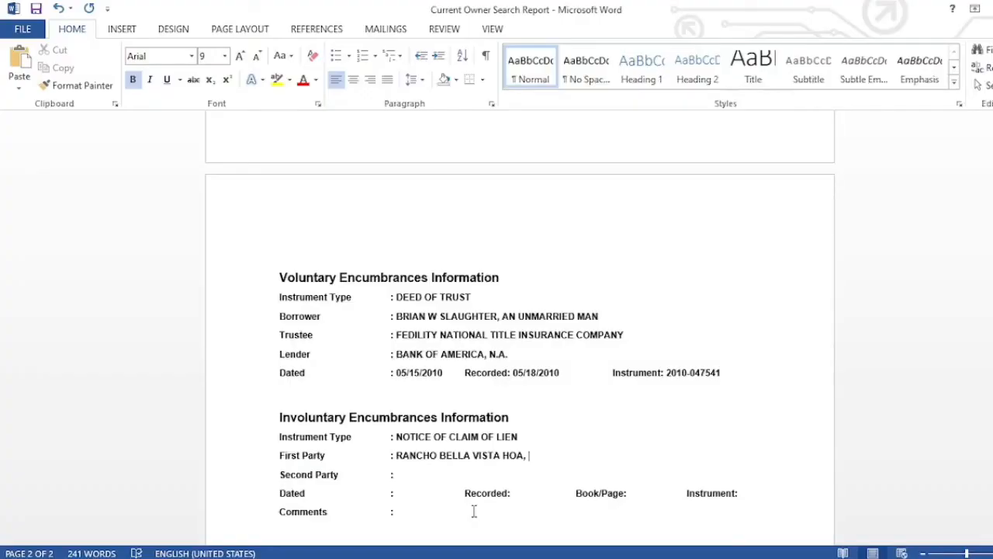
pyautogui.write('A NONPROFIT ')
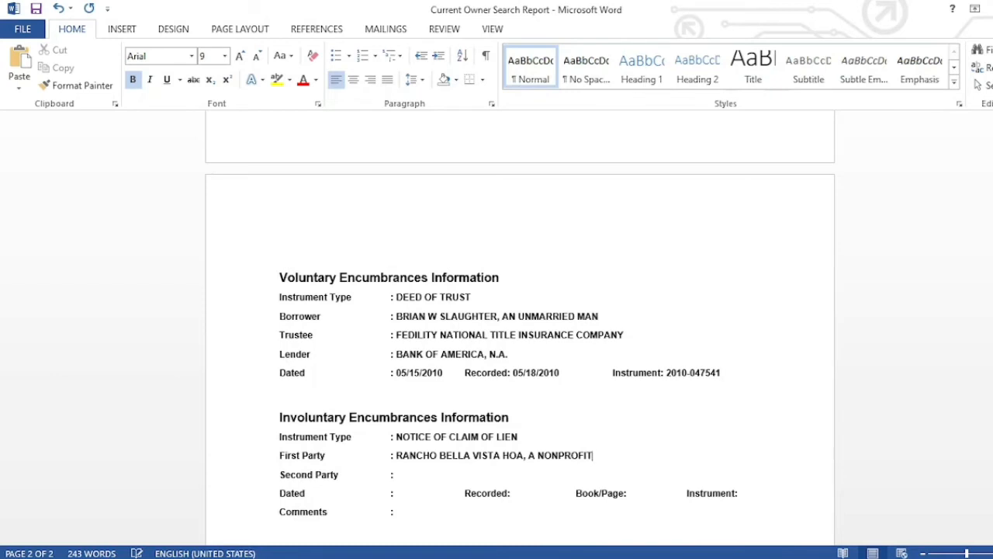
pyautogui.write('HOMEOWNERS ASS')
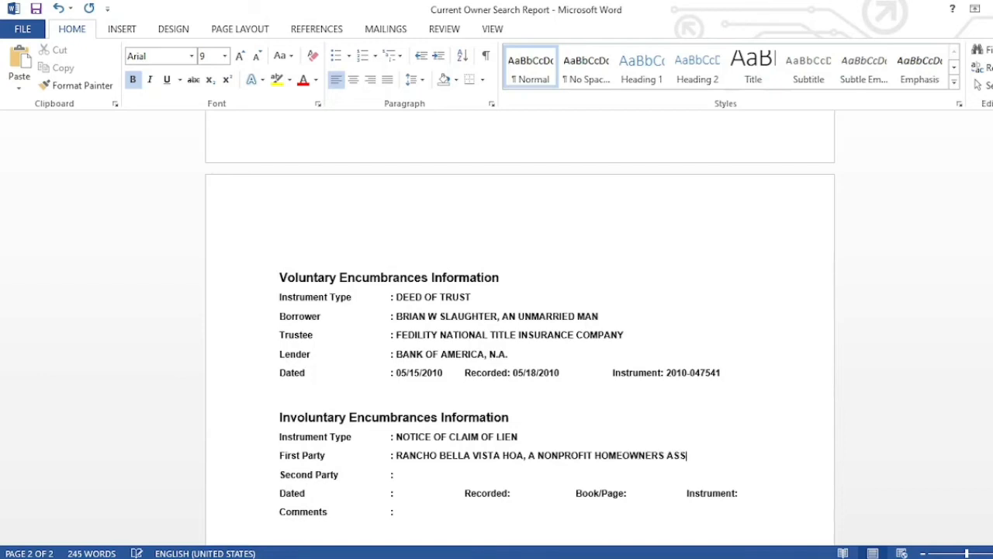
pyautogui.write('OCIATION')
pyautogui.click(395, 475)
pyautogui.hotkey('alt', 'Tab')
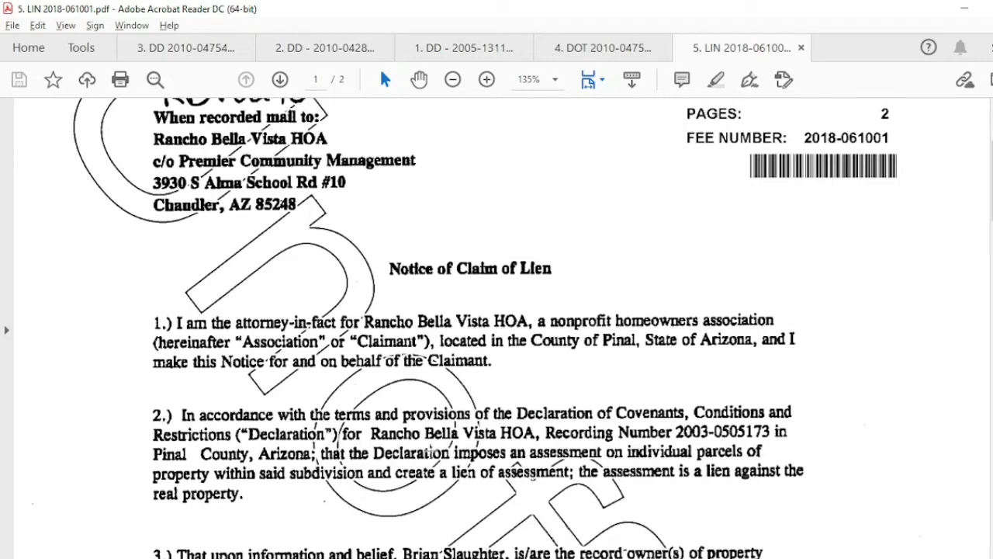
# - Read the lien notice's record owner, property and $626 delinquent balance, then return to Word
pyautogui.scroll(-7, 432, 453)
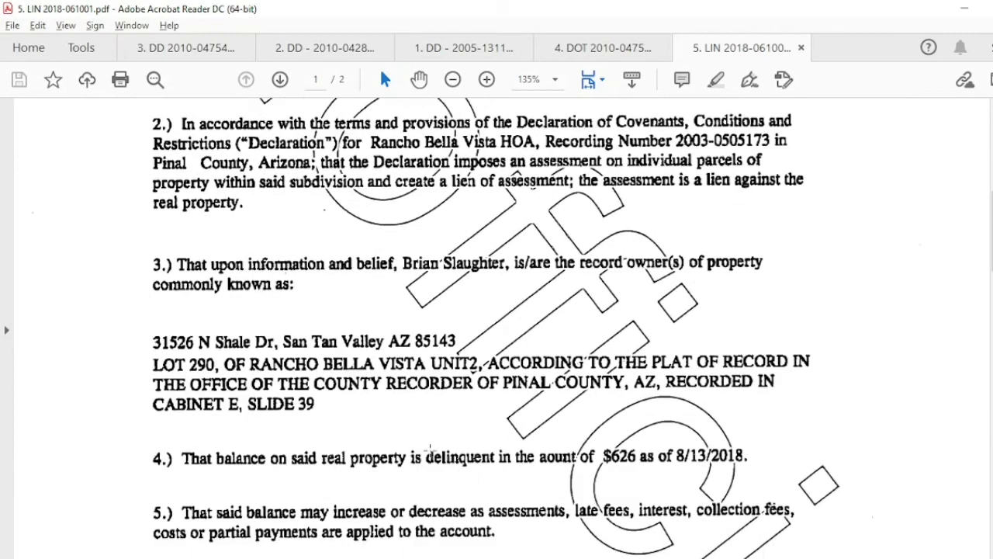
pyautogui.scroll(-3, 429, 448)
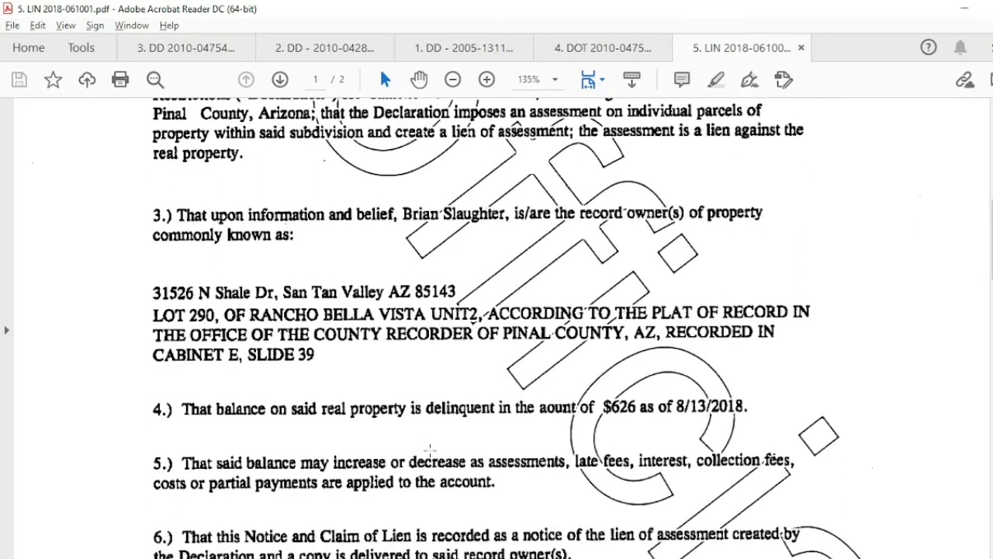
pyautogui.scroll(6, 430, 450)
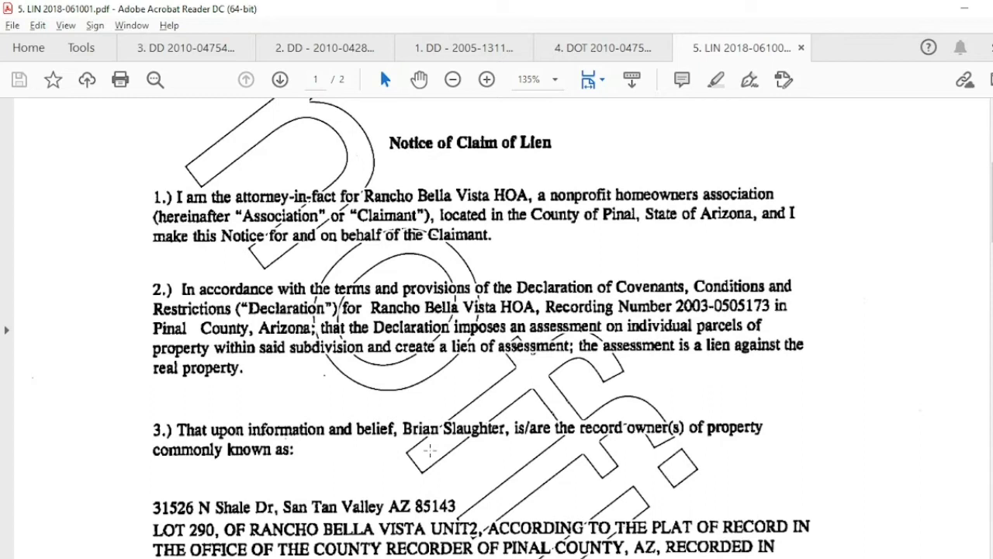
pyautogui.scroll(-2, 429, 450)
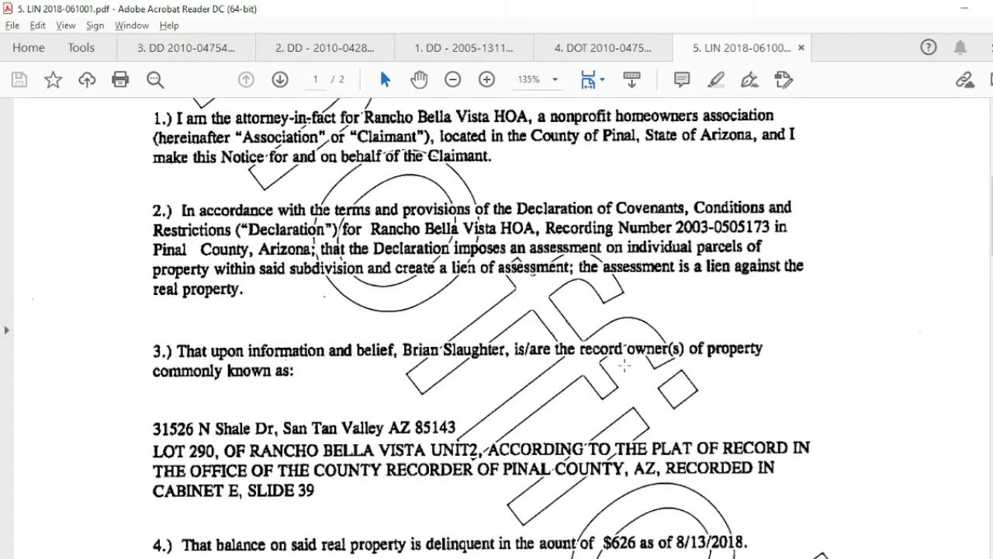
pyautogui.scroll(8, 625, 364)
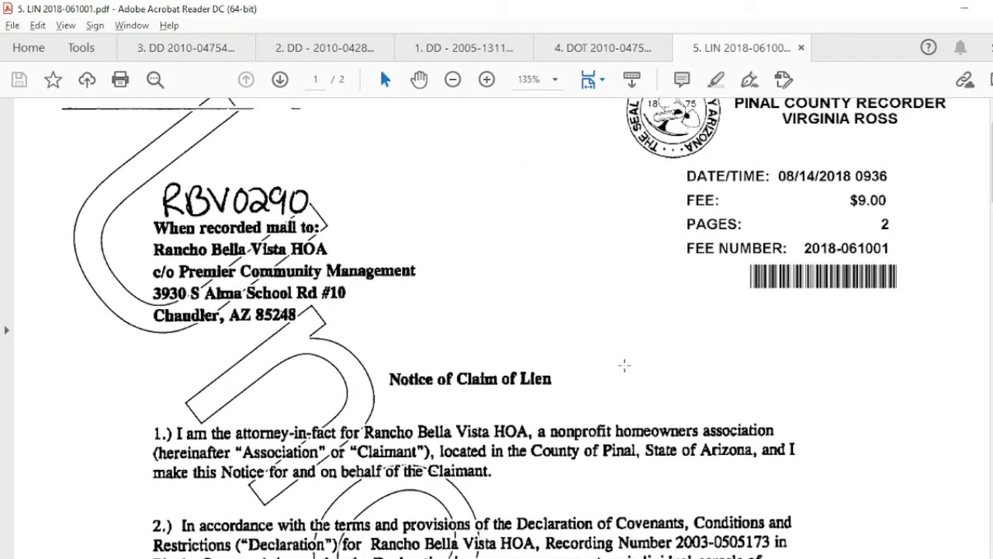
pyautogui.scroll(-7, 625, 365)
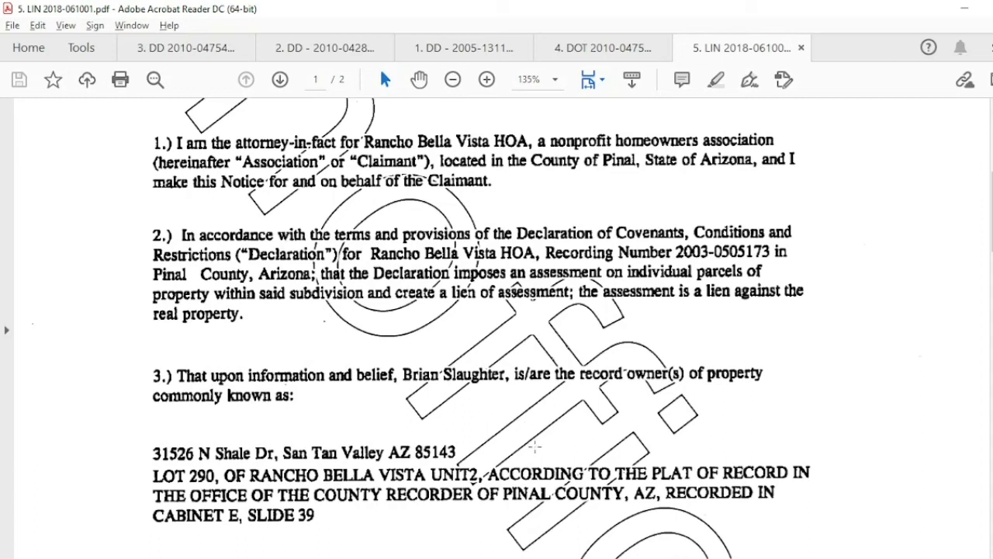
pyautogui.scroll(-5, 500, 426)
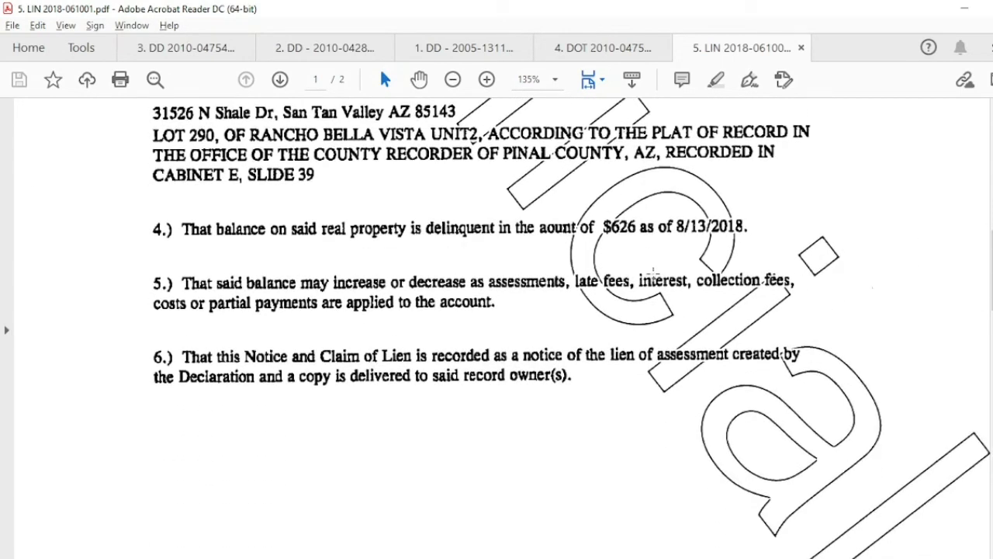
pyautogui.scroll(4, 647, 272)
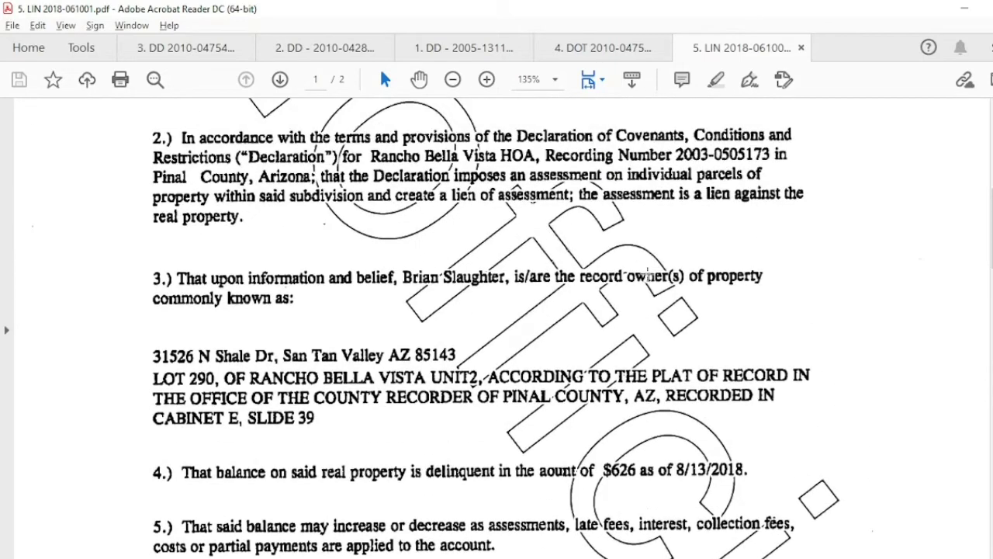
pyautogui.hotkey('alt', 'Tab')
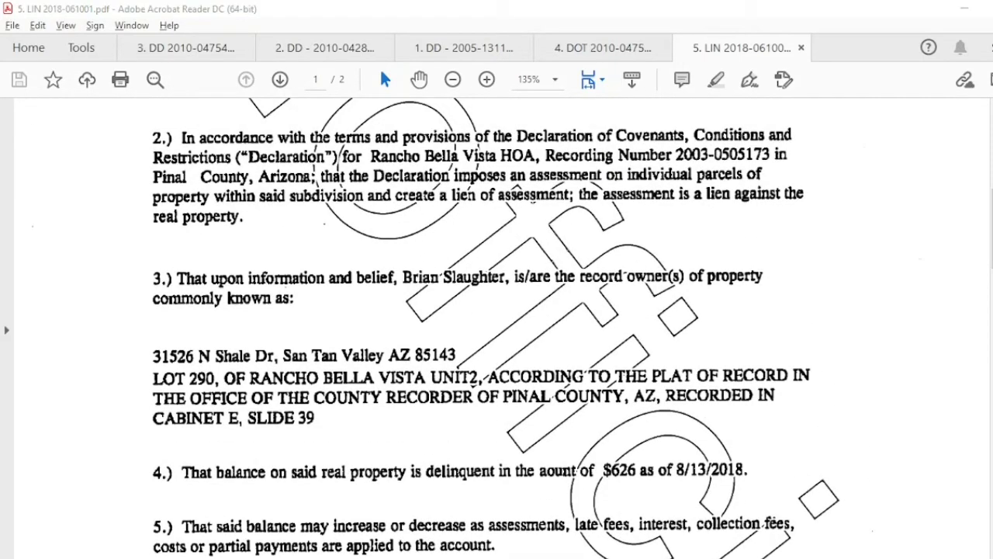
pyautogui.hotkey('alt', 'Tab')
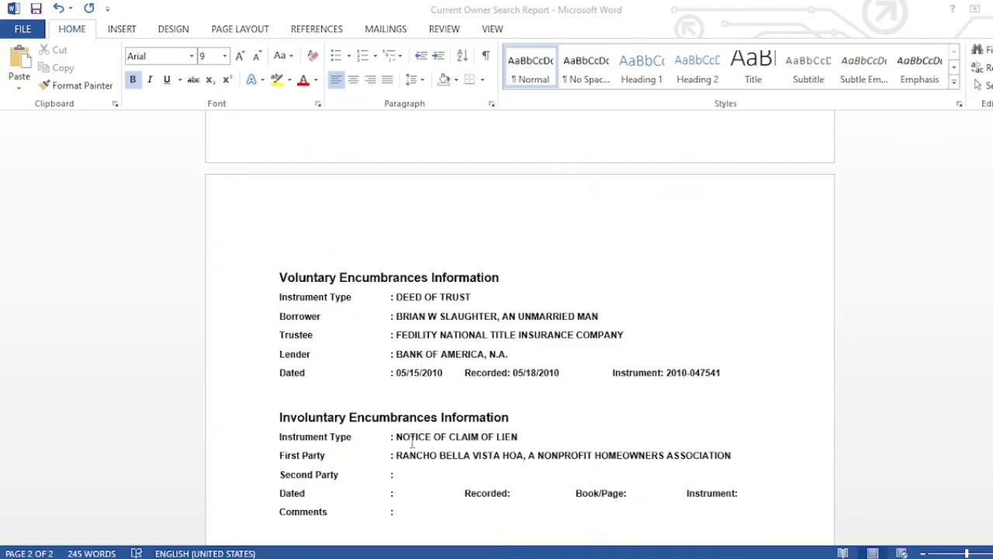
# - Paste the borrower's name as the lien's Second Party, trimming off ', AN UNMARRIED MAN'
pyautogui.moveTo(396, 317); pyautogui.dragTo(604, 316)
pyautogui.hotkey('ctrl', 'c')
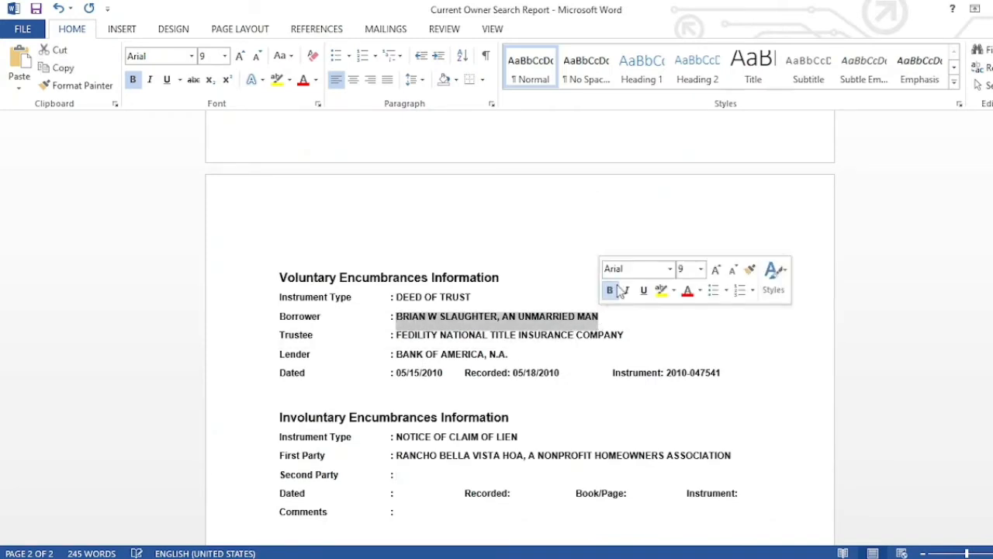
pyautogui.click(457, 476)
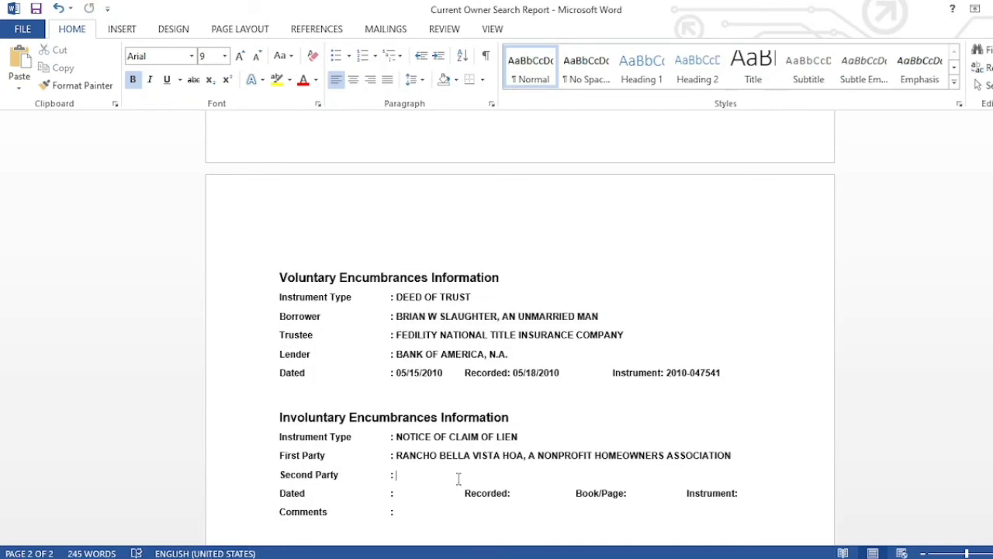
pyautogui.hotkey('ctrl', 'v')
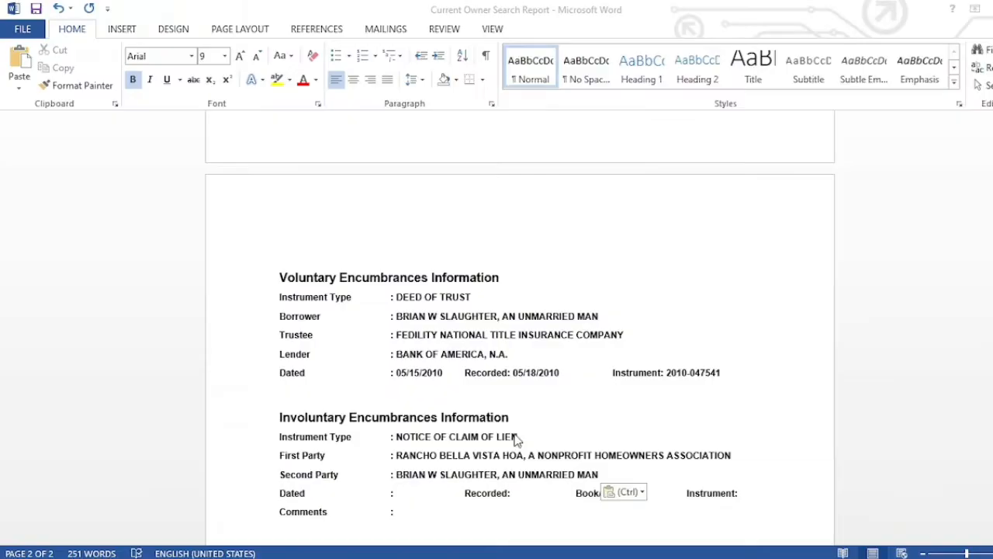
pyautogui.click(517, 440)
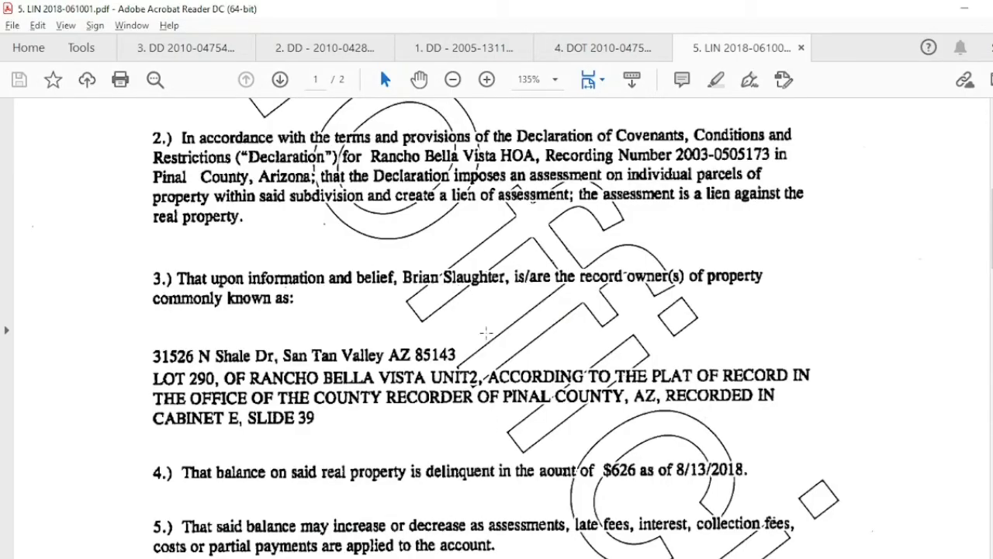
pyautogui.click(414, 558)
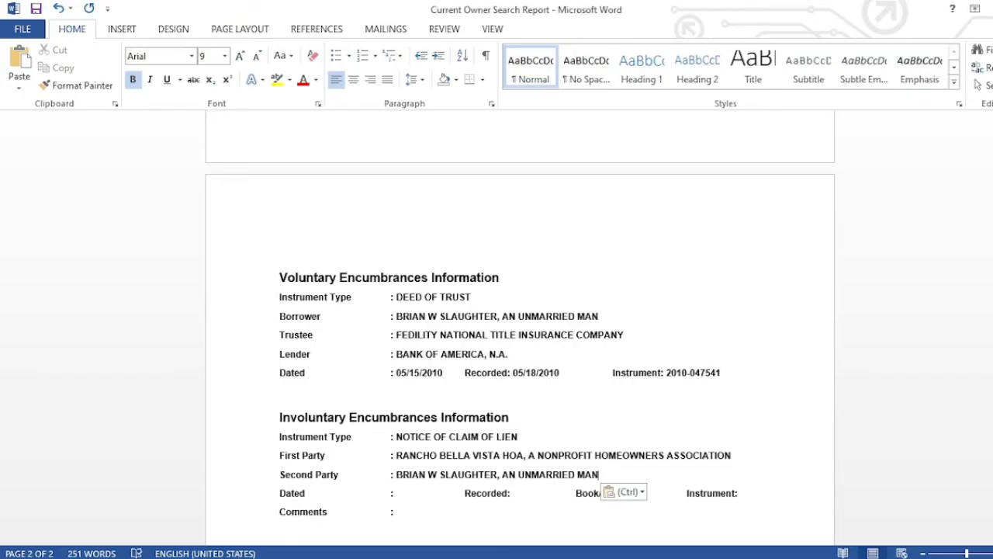
pyautogui.press('BackSpace')
pyautogui.press('BackSpace')
pyautogui.press('BackSpace')
pyautogui.press('BackSpace')
pyautogui.press('BackSpace')
pyautogui.press('BackSpace')
pyautogui.press('BackSpace')
pyautogui.press('BackSpace')
pyautogui.press('BackSpace')
pyautogui.press('BackSpace')
pyautogui.press('BackSpace')
pyautogui.press('BackSpace')
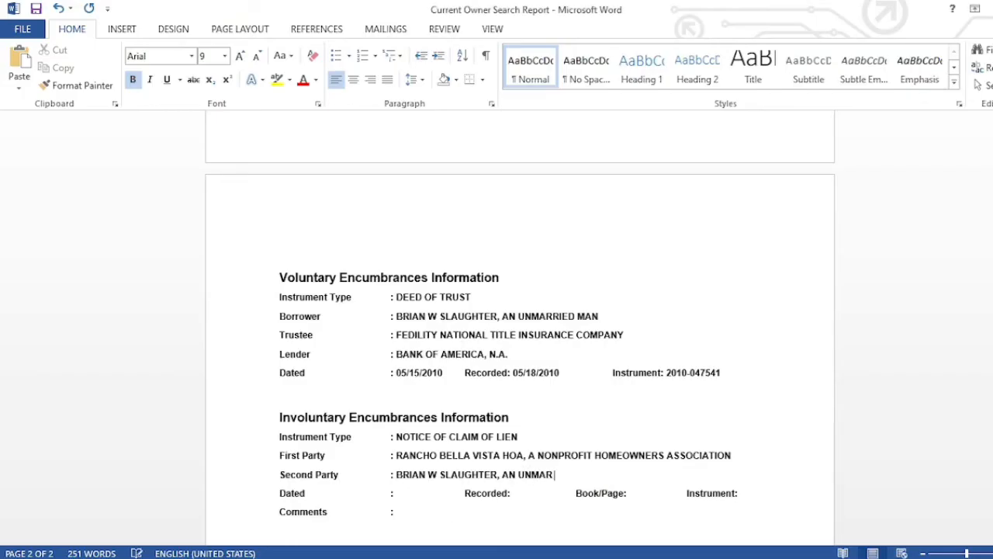
pyautogui.press('BackSpace')
pyautogui.press('BackSpace')
pyautogui.press('BackSpace')
pyautogui.press('BackSpace')
pyautogui.press('BackSpace')
# - Paste the date 08/14/2018 from the search notes into the lien's Dated field
pyautogui.click(520, 555)
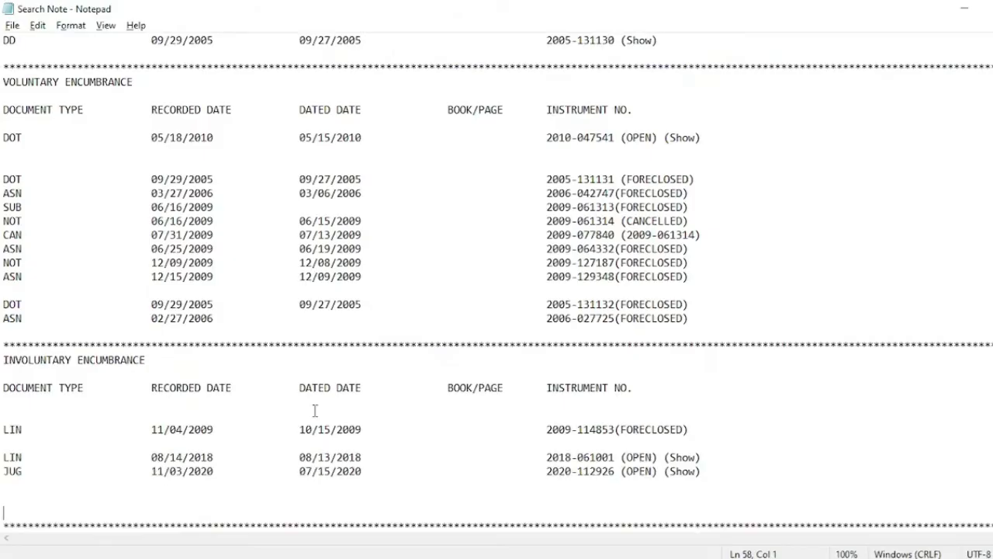
pyautogui.moveTo(152, 457); pyautogui.dragTo(217, 460)
pyautogui.hotkey('ctrl', 'c')
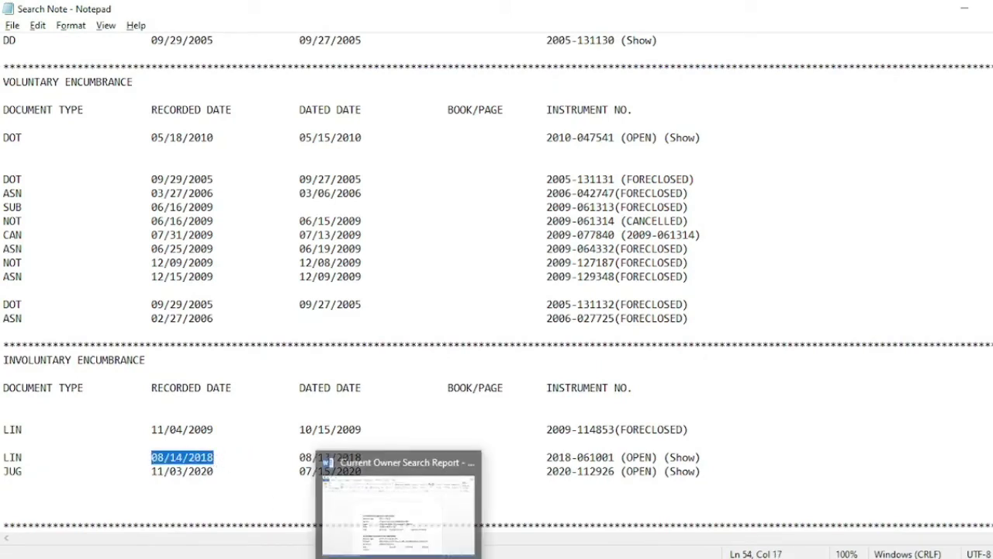
pyautogui.click(333, 554)
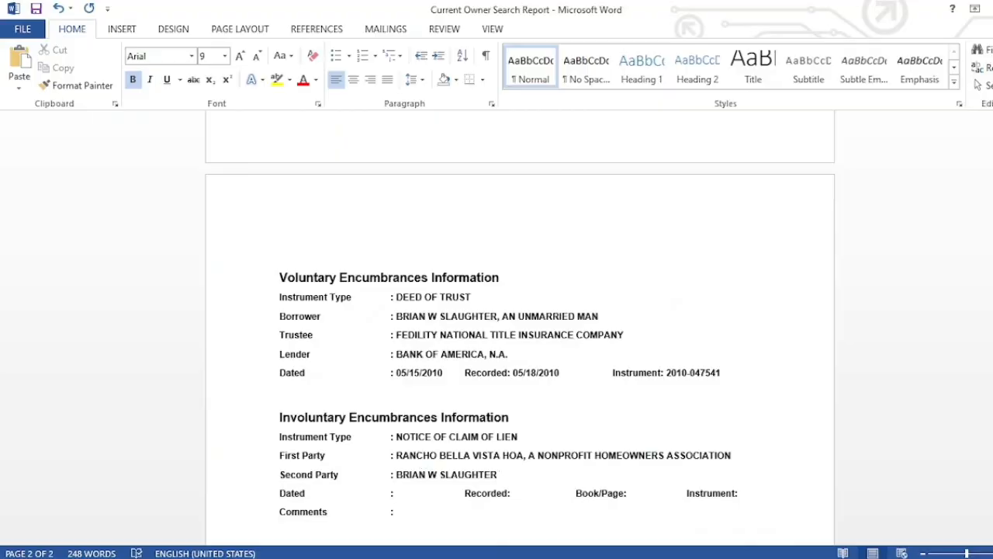
pyautogui.click(402, 493)
pyautogui.hotkey('ctrl', 'v')
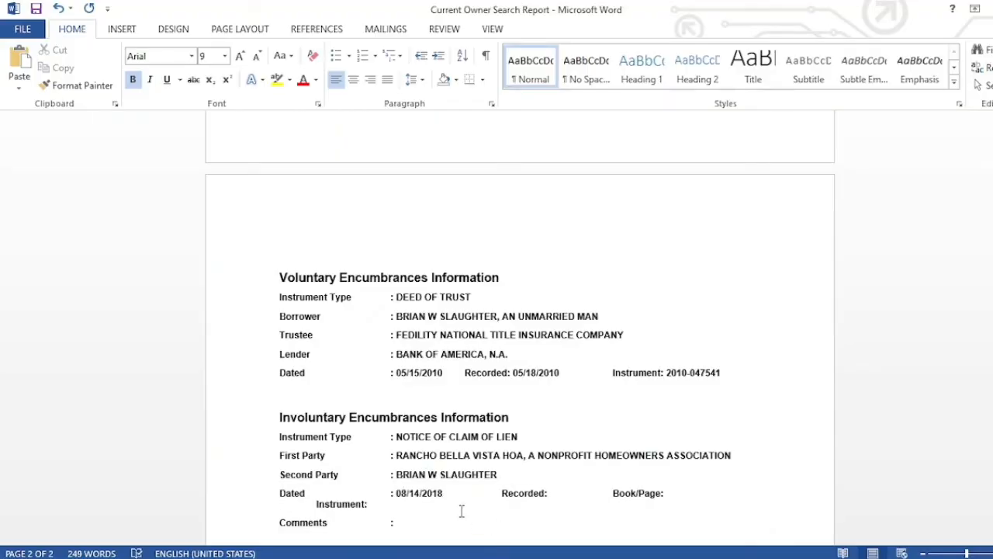
pyautogui.press('Delete')
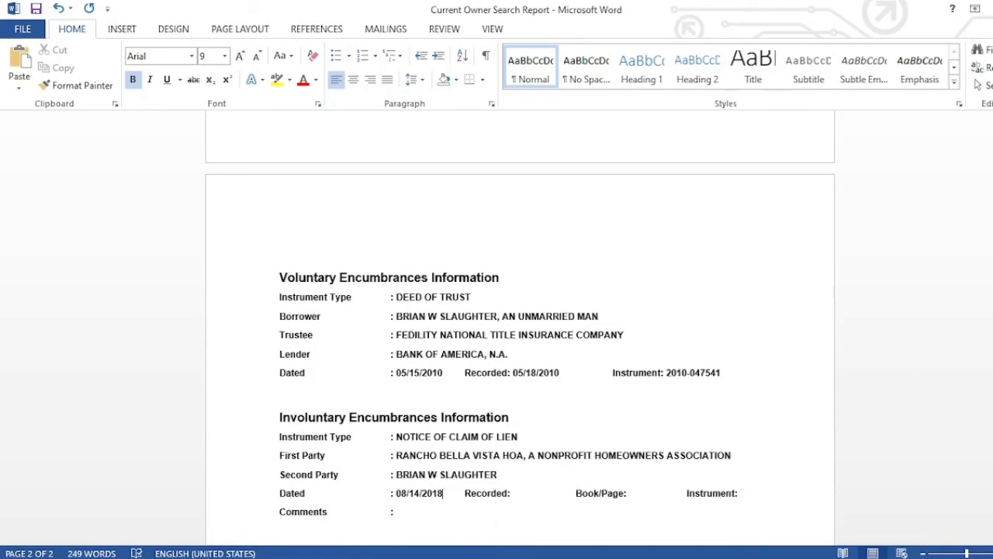
# - Correct the lien's Dated value to 08/13/2018
pyautogui.hotkey('alt', 'Tab')
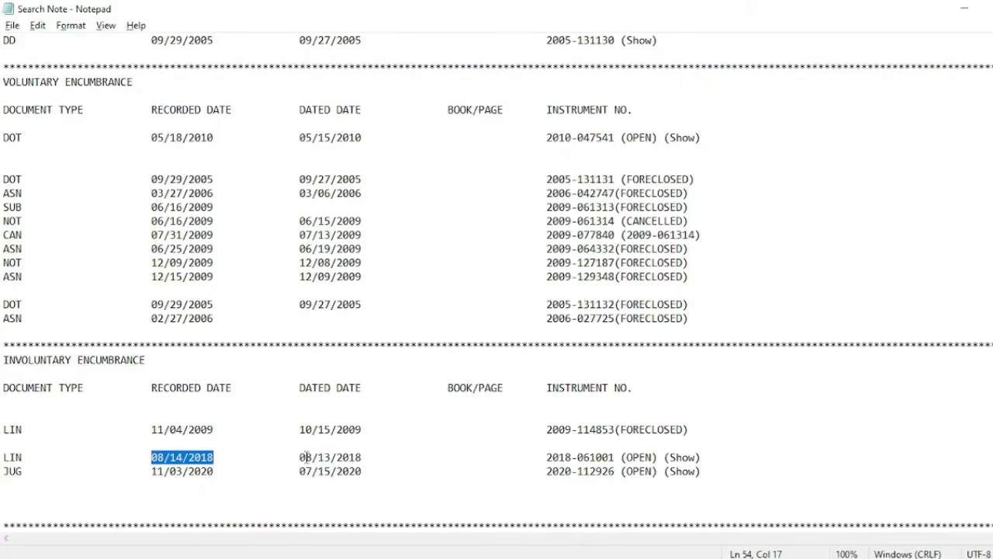
pyautogui.moveTo(299, 458); pyautogui.dragTo(379, 457)
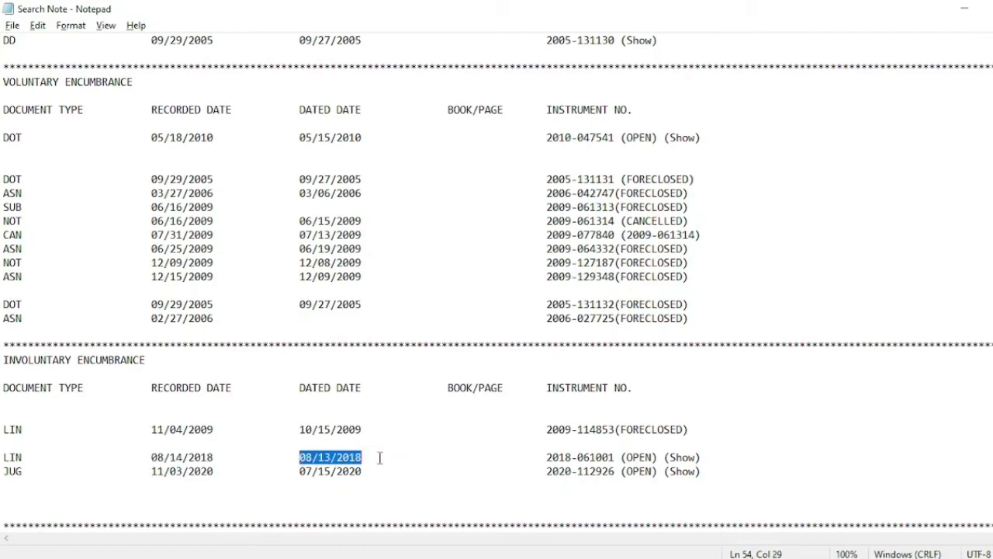
pyautogui.hotkey('ctrl', 'c')
pyautogui.hotkey('alt', 'Tab')
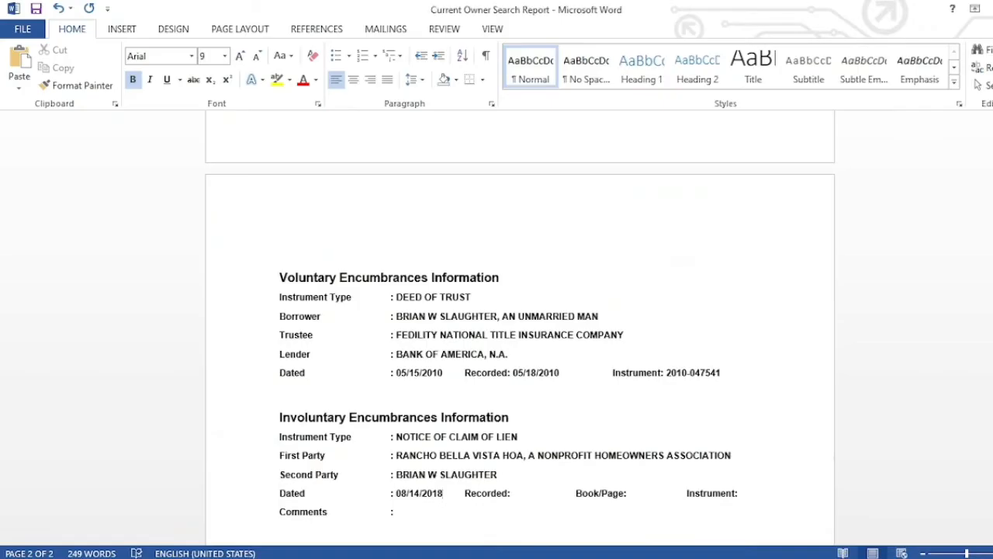
pyautogui.click(418, 493)
pyautogui.press('BackSpace')
pyautogui.write('3')
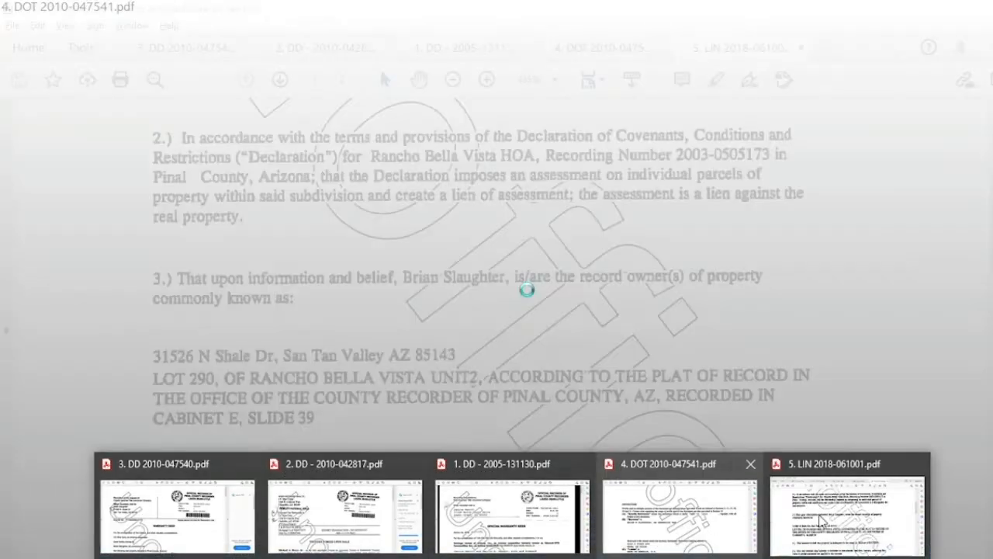
# - Check the lien PDF to confirm the 08/13/2018 date
pyautogui.click(823, 516)
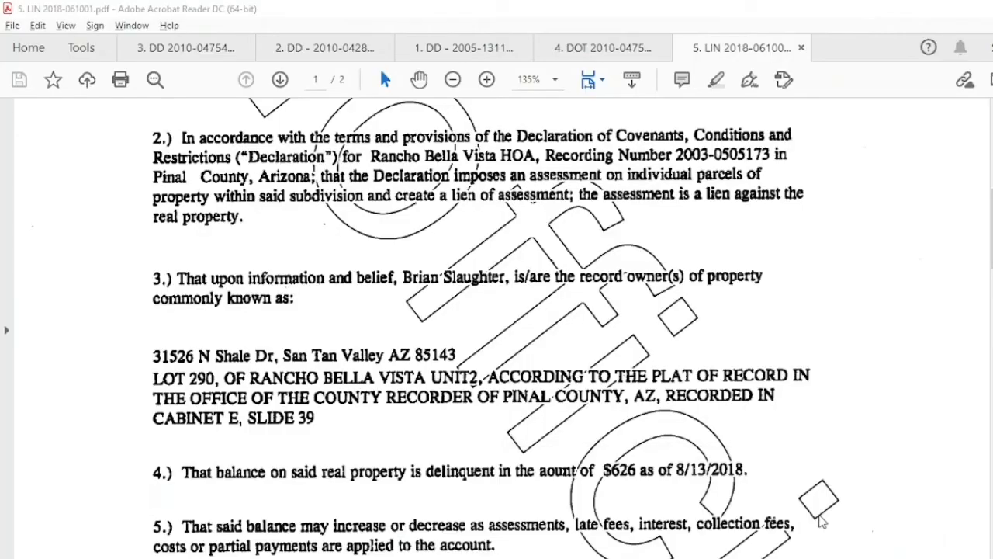
pyautogui.scroll(-3, 823, 523)
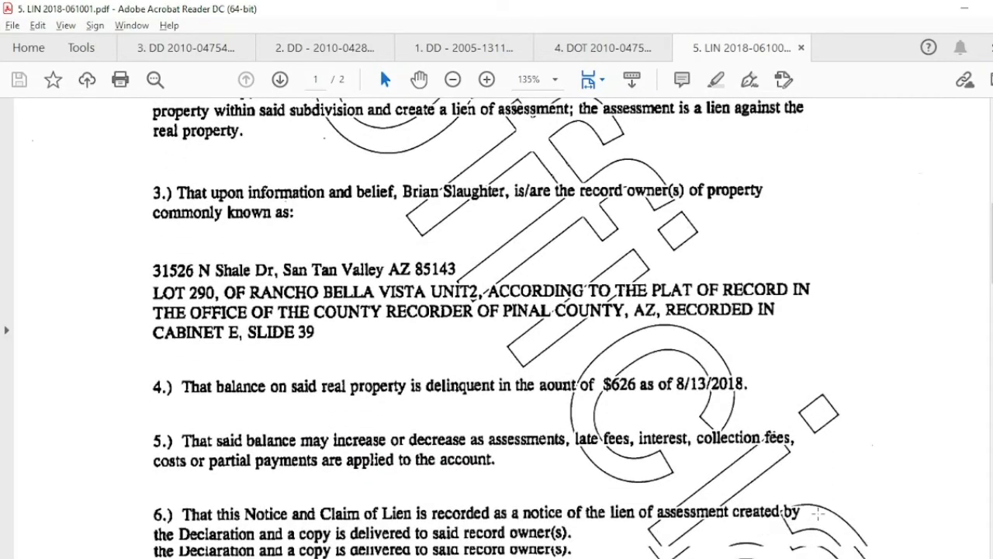
pyautogui.scroll(-6, 818, 512)
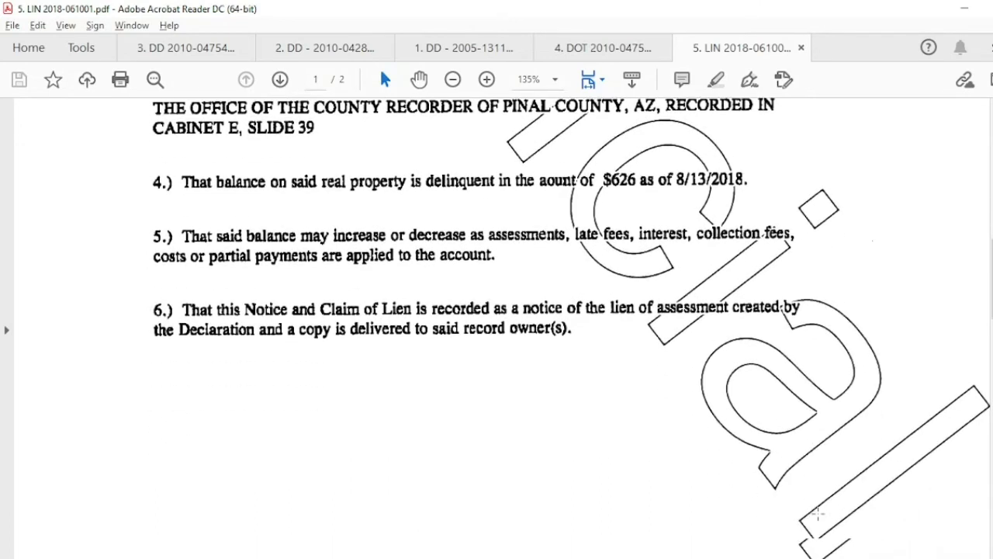
pyautogui.scroll(-10, 818, 513)
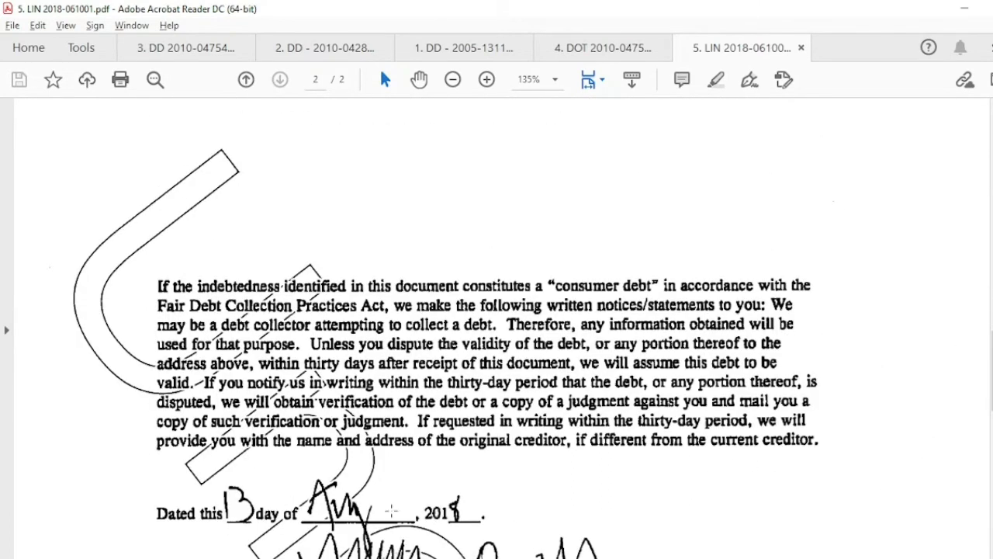
pyautogui.press('Home')
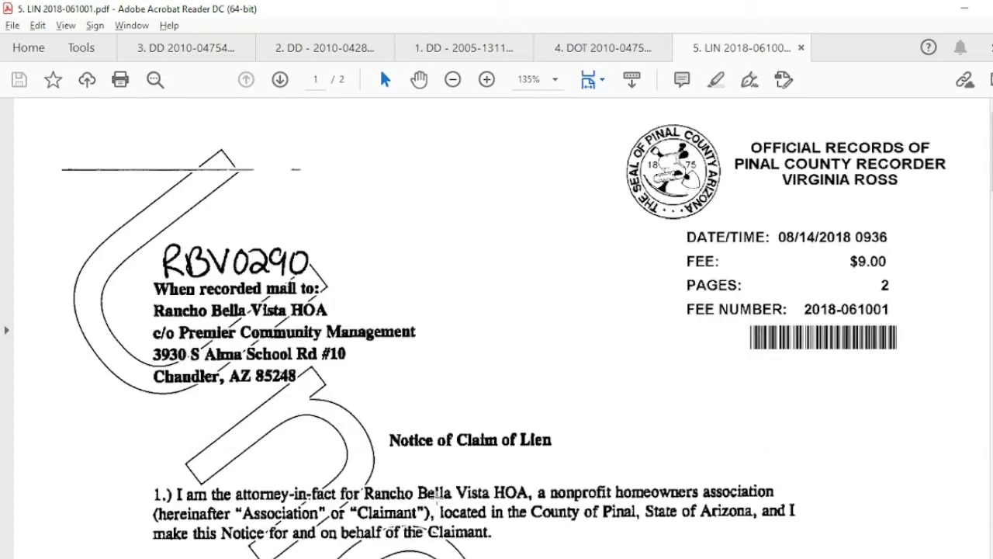
pyautogui.hotkey('alt', 'Tab')
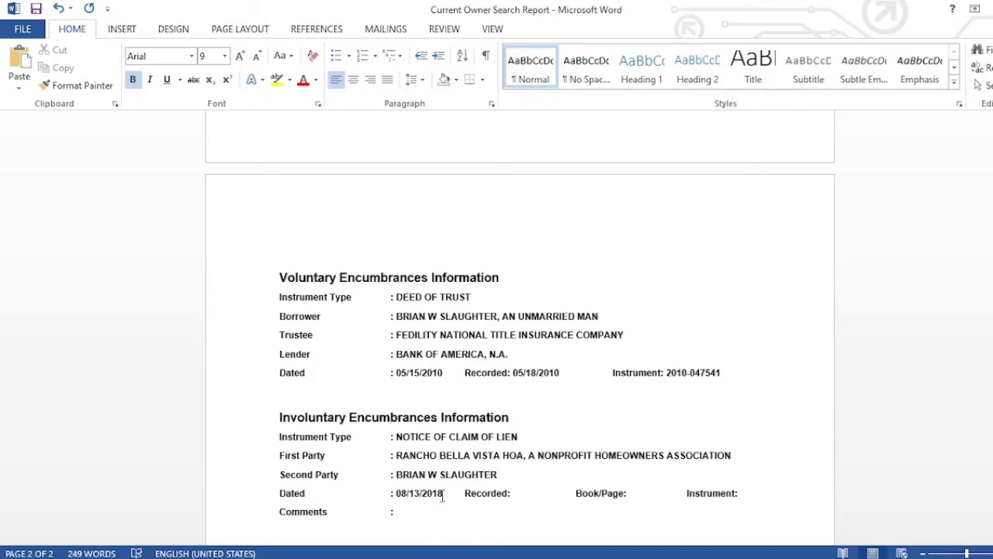
# - Fill the lien's Recorded date with 08/13/2018 and delete the unused Book/Page label
pyautogui.hotkey('shift', 'Left')
pyautogui.hotkey('shift', 'Left')
pyautogui.hotkey('shift', 'Left')
pyautogui.hotkey('shift', 'Left')
pyautogui.hotkey('shift', 'Left')
pyautogui.hotkey('shift', 'Left')
pyautogui.hotkey('shift', 'Left')
pyautogui.hotkey('shift', 'Left')
pyautogui.hotkey('shift', 'Left')
pyautogui.hotkey('shift', 'Left')
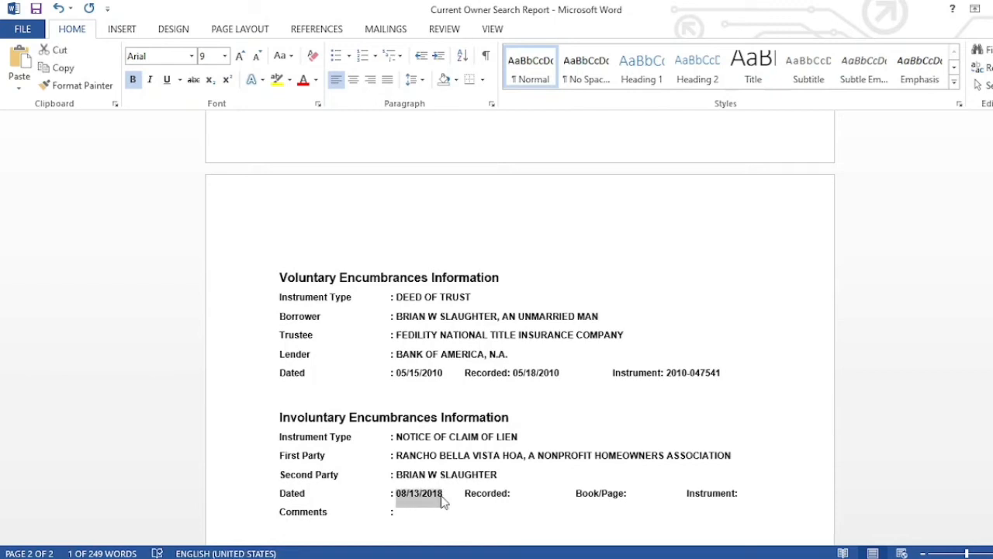
pyautogui.click(525, 495)
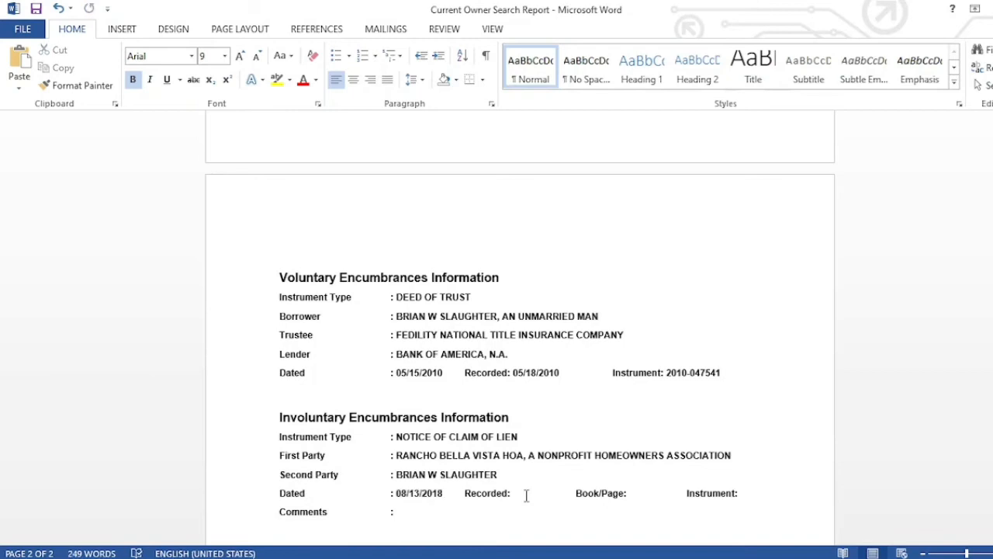
pyautogui.hotkey('ctrl', 'v')
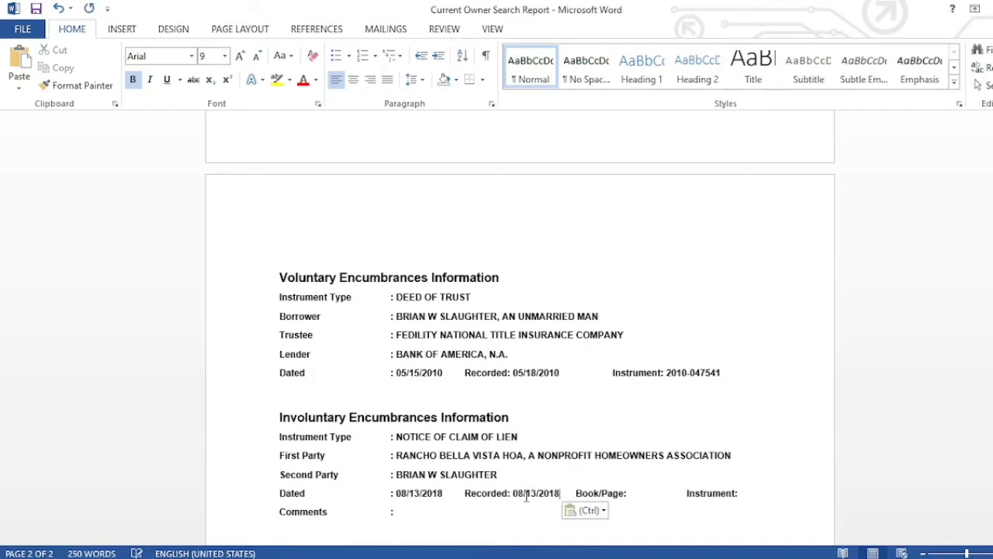
pyautogui.moveTo(575, 495); pyautogui.dragTo(633, 495)
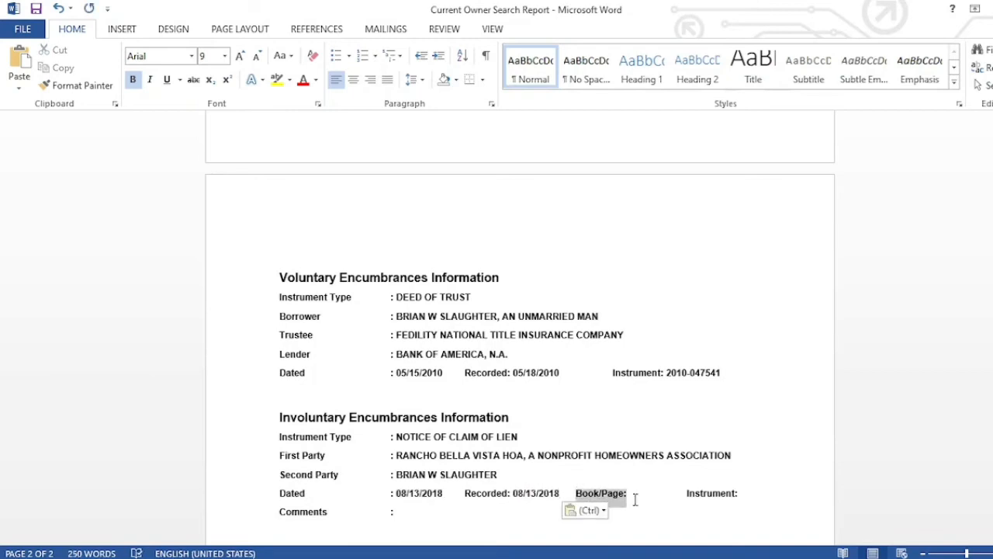
pyautogui.press('Delete')
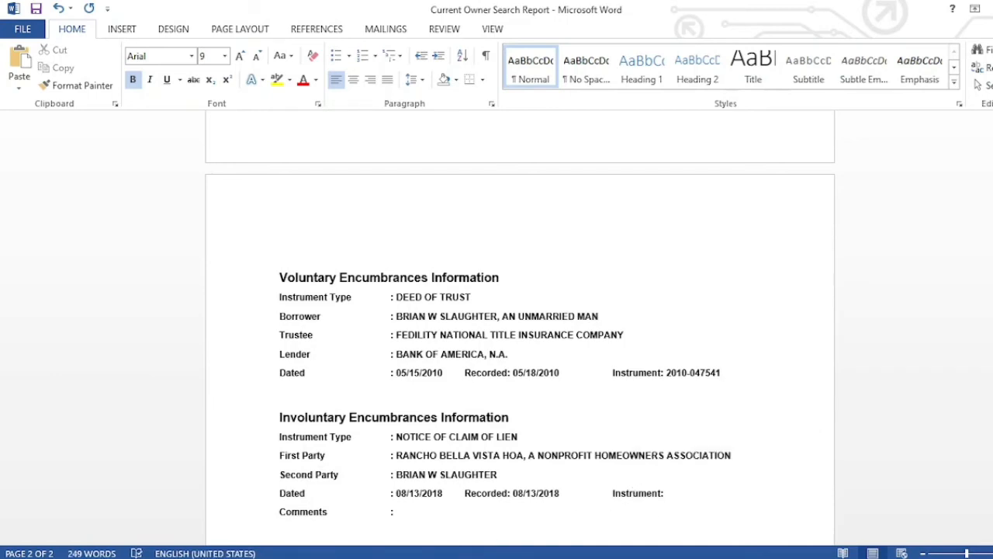
pyautogui.hotkey('alt', 'Tab')
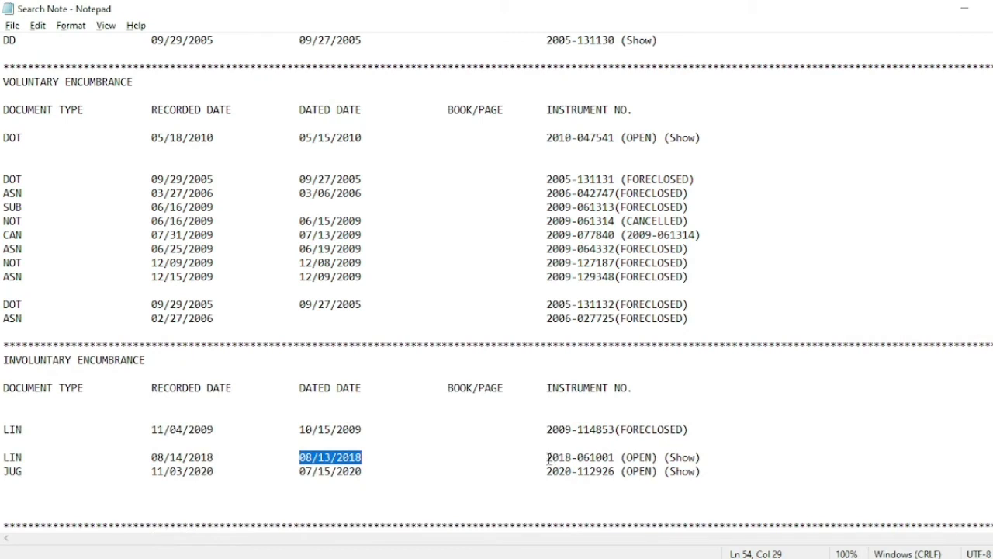
pyautogui.moveTo(546, 457); pyautogui.dragTo(615, 457)
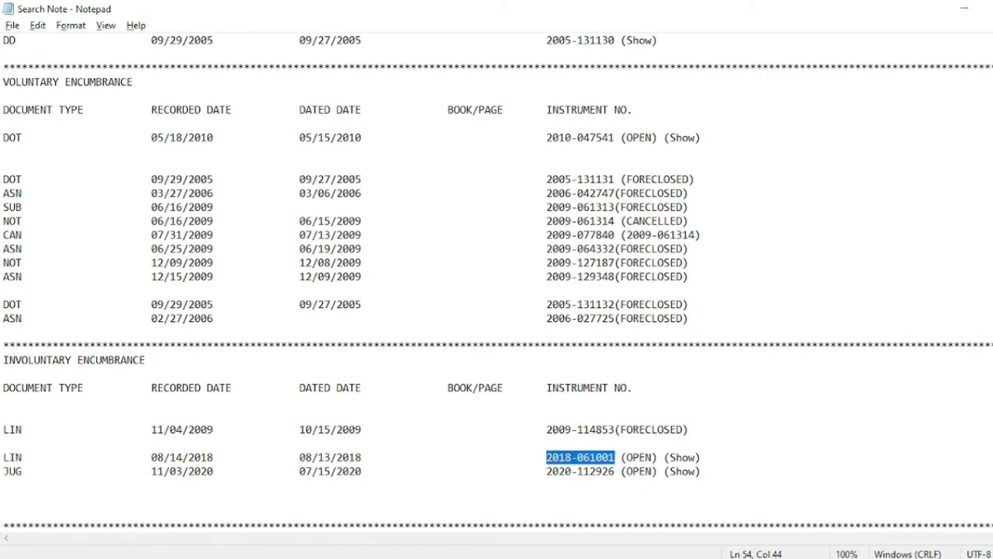
pyautogui.hotkey('alt', 'Tab')
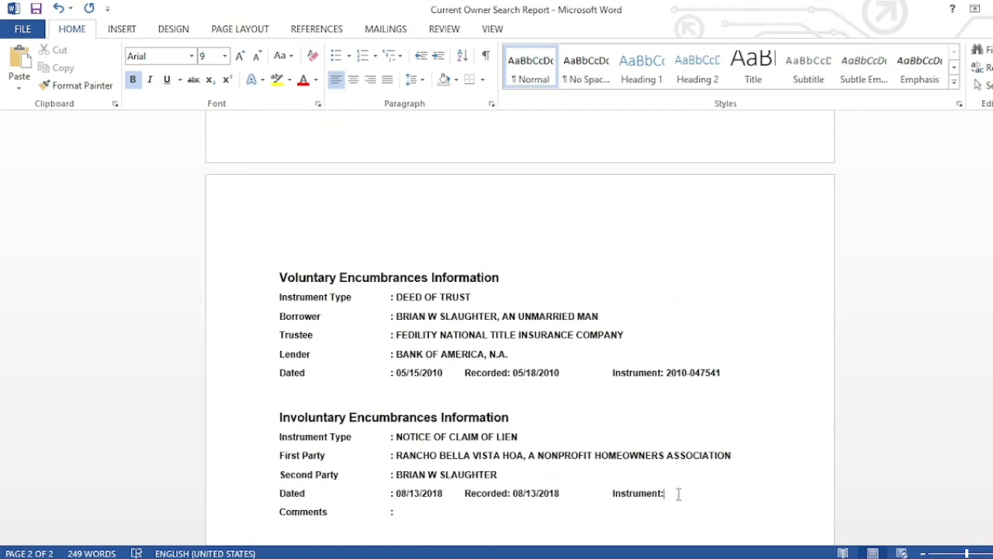
pyautogui.hotkey('ctrl', 'v')
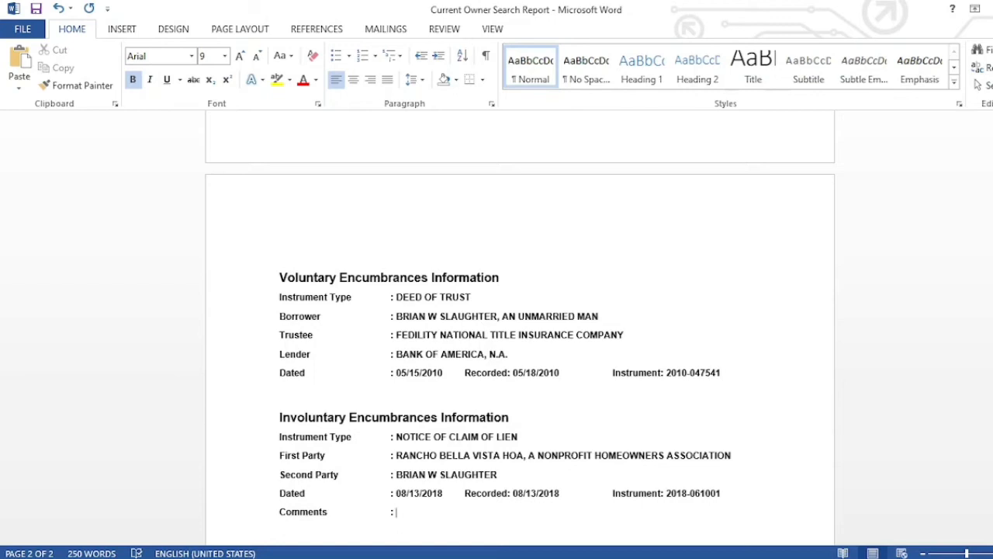
# - Type 'AMOUNT OF $' on the lien's Comments line and check the lien notice for the amount
pyautogui.write('AMOUNT OF %')
pyautogui.press('BackSpace')
pyautogui.write('$')
pyautogui.hotkey('alt', 'Tab')
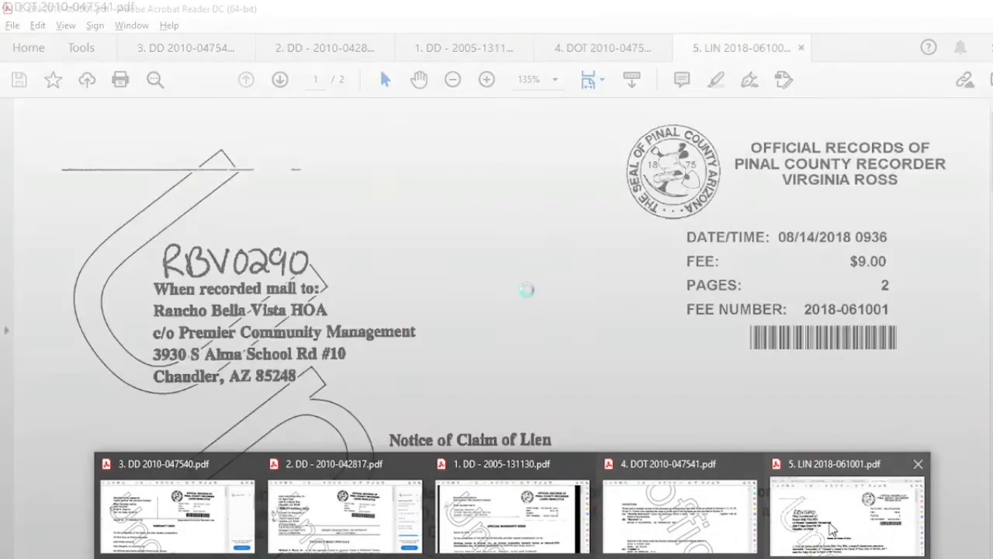
pyautogui.click(829, 522)
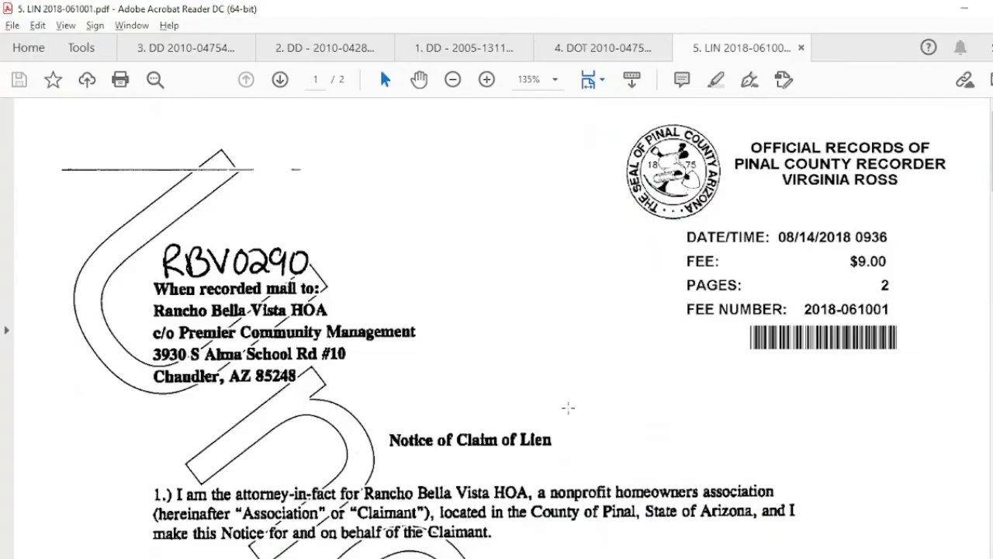
pyautogui.scroll(-10, 568, 409)
pyautogui.scroll(-2, 569, 407)
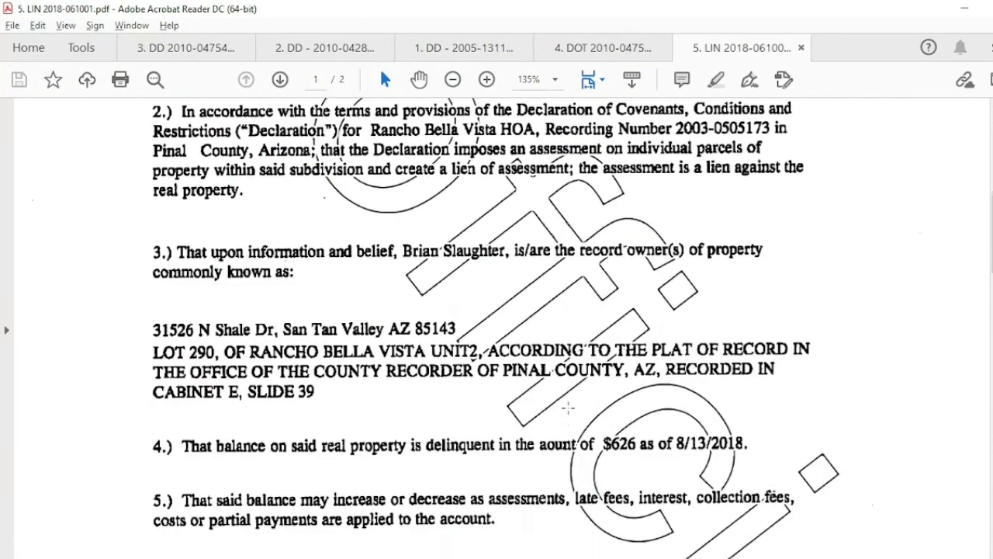
pyautogui.hotkey('alt', 'Tab')
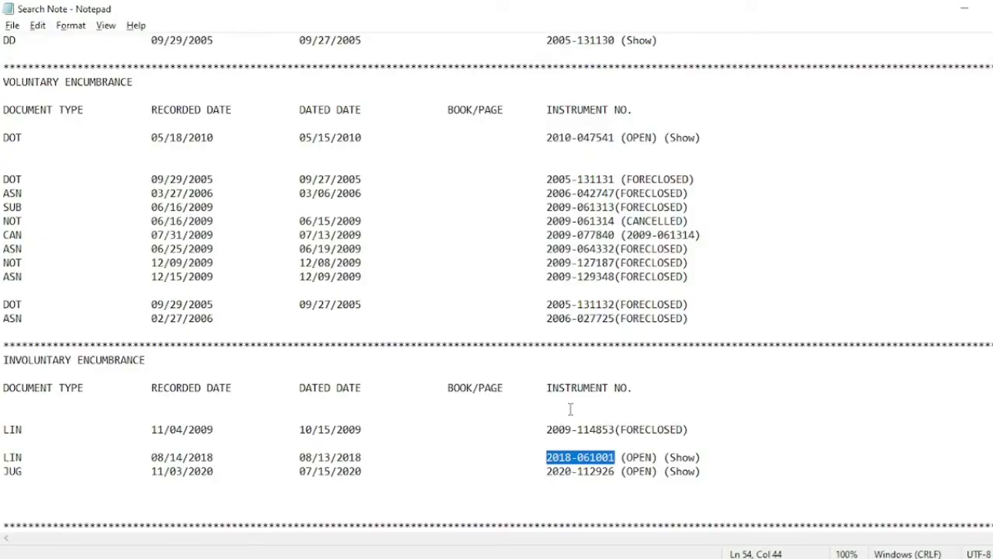
pyautogui.hotkey('alt', 'Tab')
pyautogui.hotkey('alt', 'Tab')
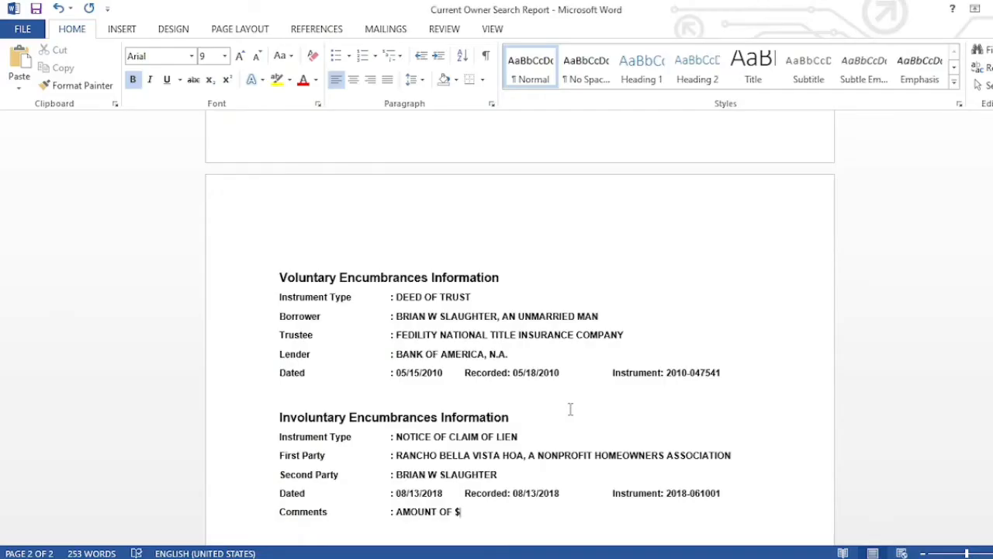
# - Enter 626.00 as the lien amount after rechecking it against the lien notice
pyautogui.write('626.')
pyautogui.hotkey('alt', 'Tab')
pyautogui.hotkey('alt', 'Tab')
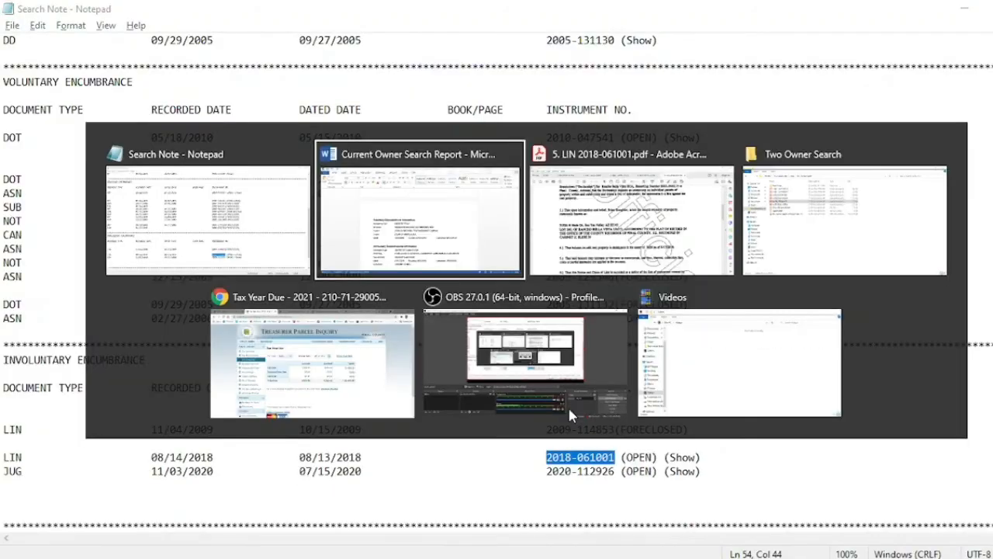
pyautogui.hotkey('alt', 'Tab')
pyautogui.hotkey('alt', 'Tab')
pyautogui.hotkey('alt', 'Tab')
pyautogui.hotkey('alt', 'Tab')
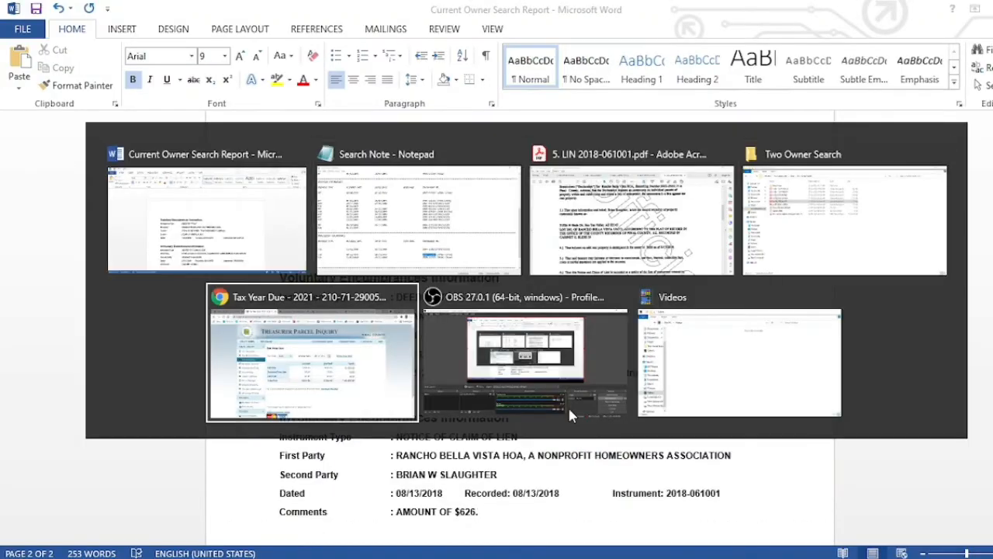
pyautogui.hotkey('alt', 'Tab')
pyautogui.hotkey('alt', 'Tab')
pyautogui.hotkey('alt', 'Tab')
pyautogui.hotkey('alt', 'Tab')
pyautogui.hotkey('alt', 'Tab')
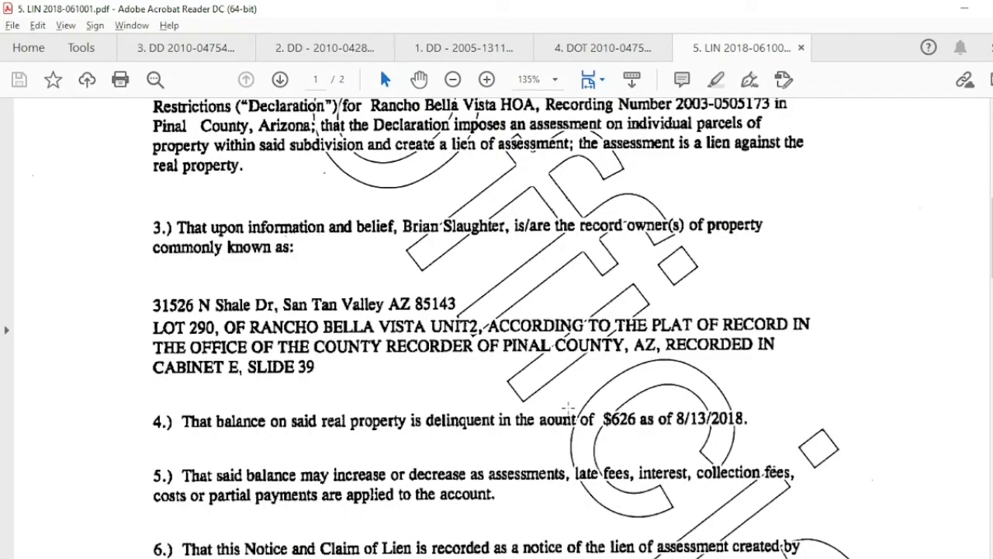
pyautogui.hotkey('alt', 'Tab')
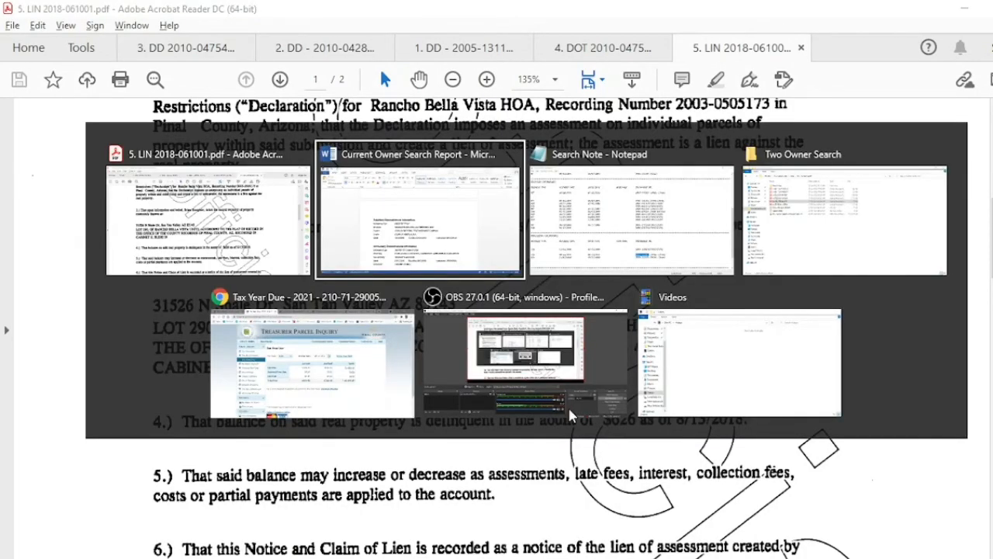
pyautogui.write('00')
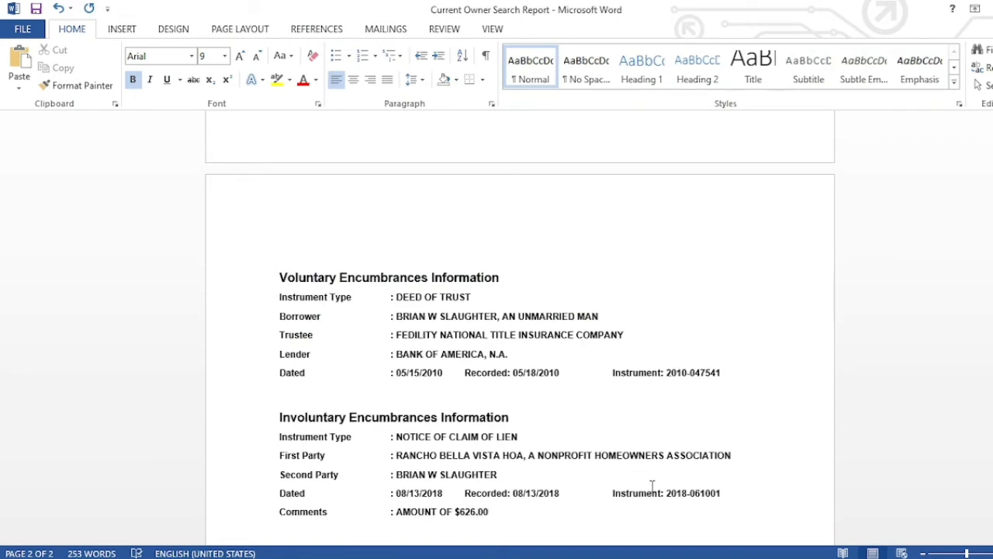
# - Paste a copy of the lien's Instrument Type through Comments lines below it, then show the Two Owner Search folder
pyautogui.click(506, 511)
pyautogui.hotkey('shift', 'Up')
pyautogui.hotkey('shift', 'Up')
pyautogui.hotkey('shift', 'Up')
pyautogui.hotkey('shift', 'Up')
pyautogui.hotkey('shift', 'Up')
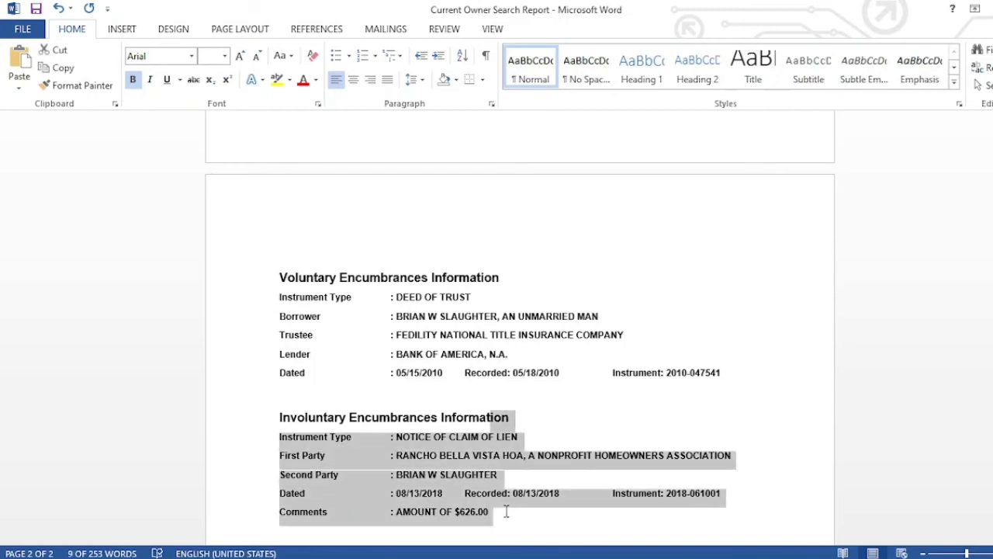
pyautogui.hotkey('shift', 'Down')
pyautogui.hotkey('shift', 'Left')
pyautogui.hotkey('shift', 'Left')
pyautogui.hotkey('shift', 'Left')
pyautogui.hotkey('shift', 'Left')
pyautogui.hotkey('shift', 'Left')
pyautogui.hotkey('shift', 'Left')
pyautogui.hotkey('shift', 'Left')
pyautogui.hotkey('shift', 'Left')
pyautogui.hotkey('shift', 'Left')
pyautogui.hotkey('shift', 'Left')
pyautogui.hotkey('shift', 'Left')
pyautogui.hotkey('shift', 'Left')
pyautogui.hotkey('shift', 'Left')
pyautogui.hotkey('shift', 'Left')
pyautogui.hotkey('shift', 'Left')
pyautogui.hotkey('shift', 'Left')
pyautogui.hotkey('shift', 'Left')
pyautogui.hotkey('shift', 'Left')
pyautogui.hotkey('shift', 'Left')
pyautogui.hotkey('shift', 'Left')
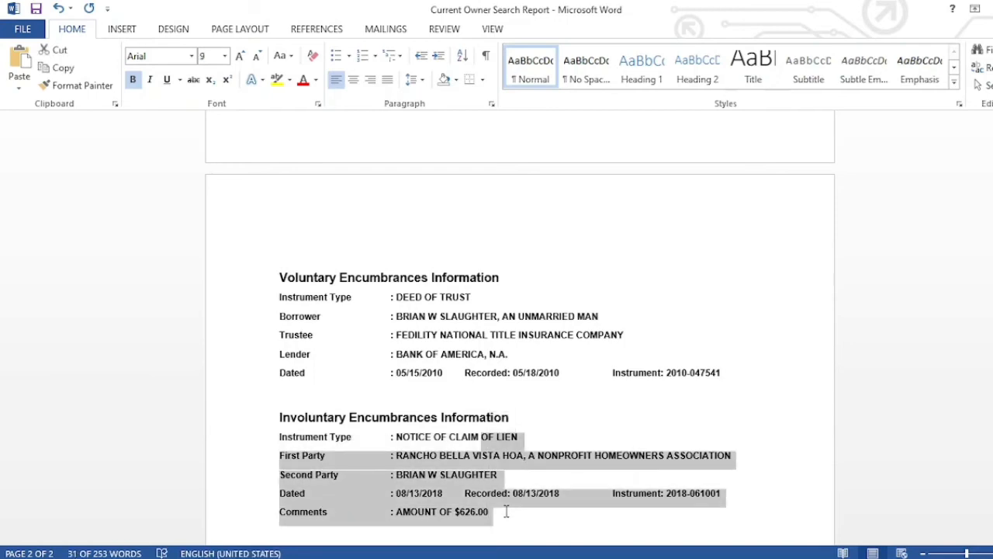
pyautogui.hotkey('shift', 'Left')
pyautogui.hotkey('shift', 'Left')
pyautogui.hotkey('shift', 'Left')
pyautogui.hotkey('shift', 'Left')
pyautogui.hotkey('shift', 'Left')
pyautogui.hotkey('shift', 'Left')
pyautogui.hotkey('shift', 'Left')
pyautogui.hotkey('ctrl', 'c')
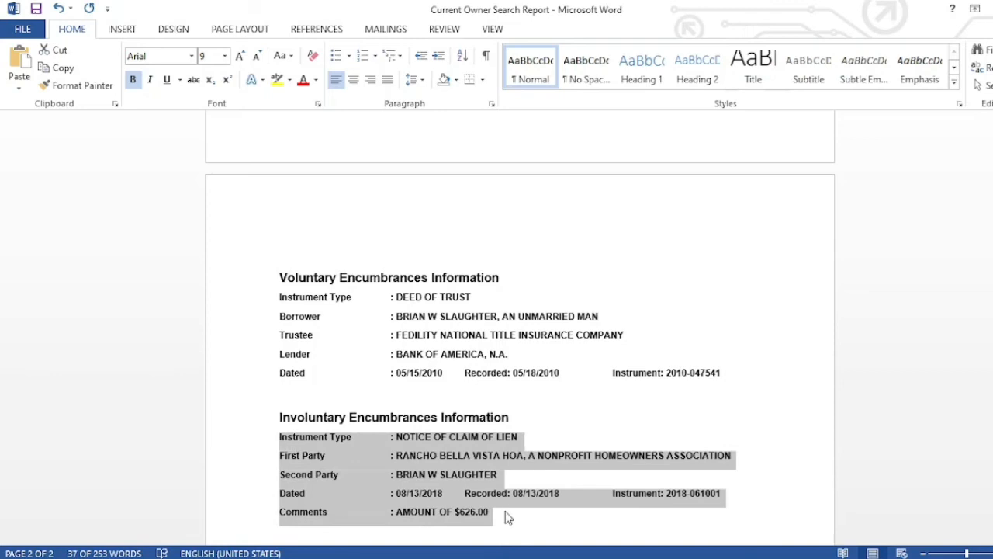
pyautogui.press('Right')
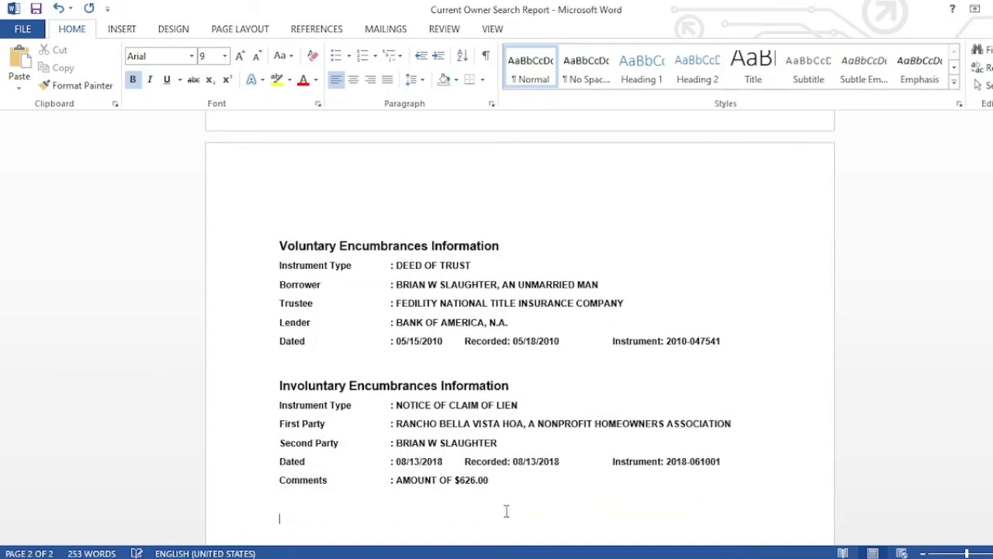
pyautogui.hotkey('ctrl', 'v')
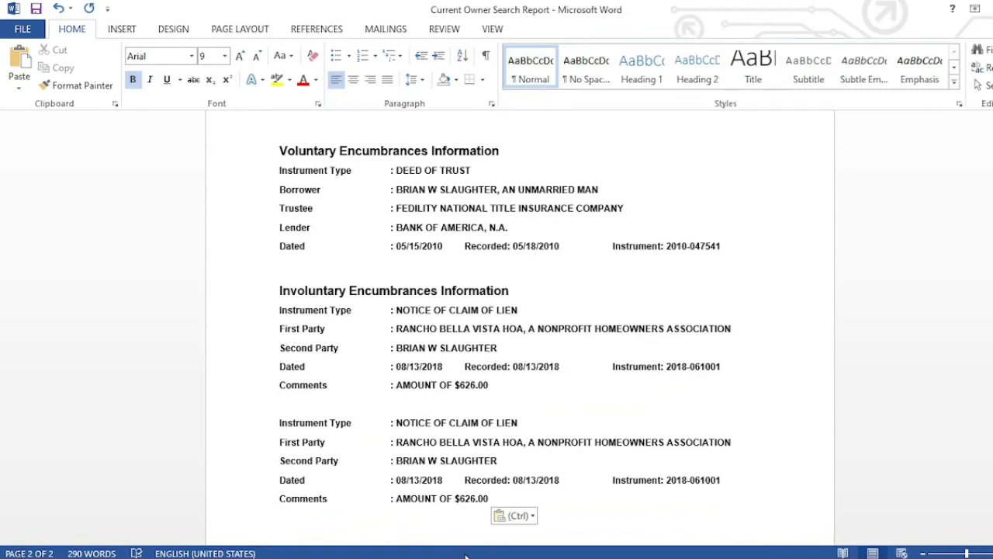
pyautogui.moveTo(323, 556)
pyautogui.click(259, 515)
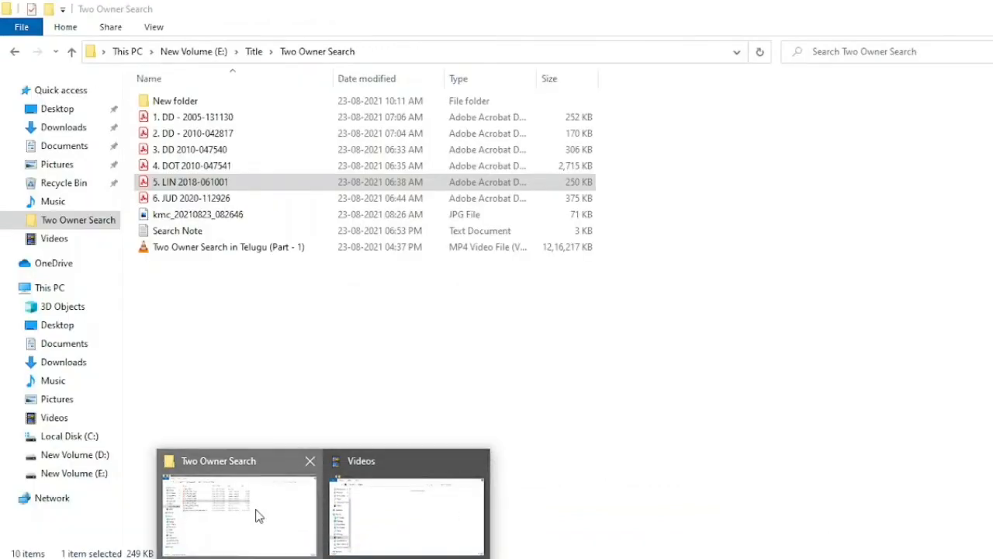
pyautogui.click(226, 198)
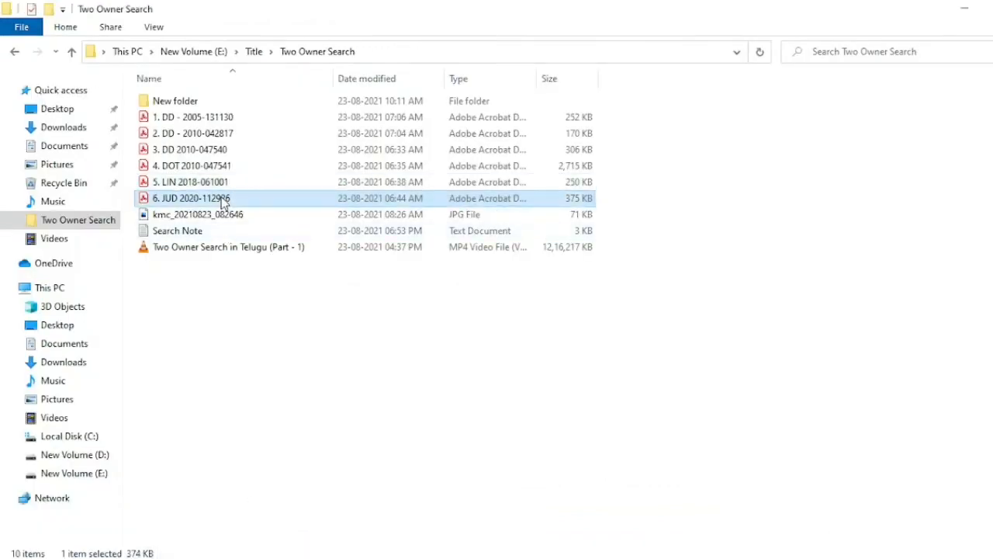
pyautogui.press('Return')
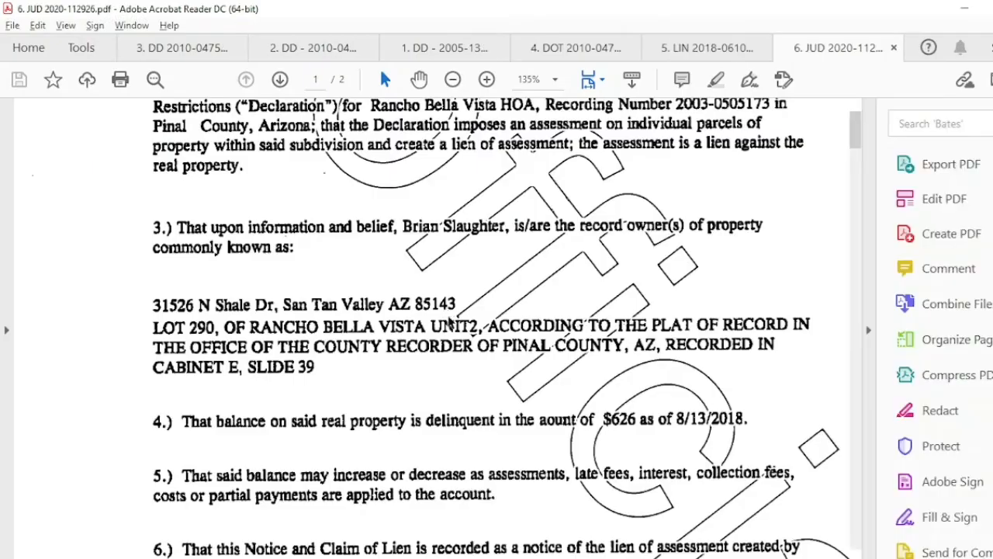
pyautogui.hotkey('ctrl', 'a')
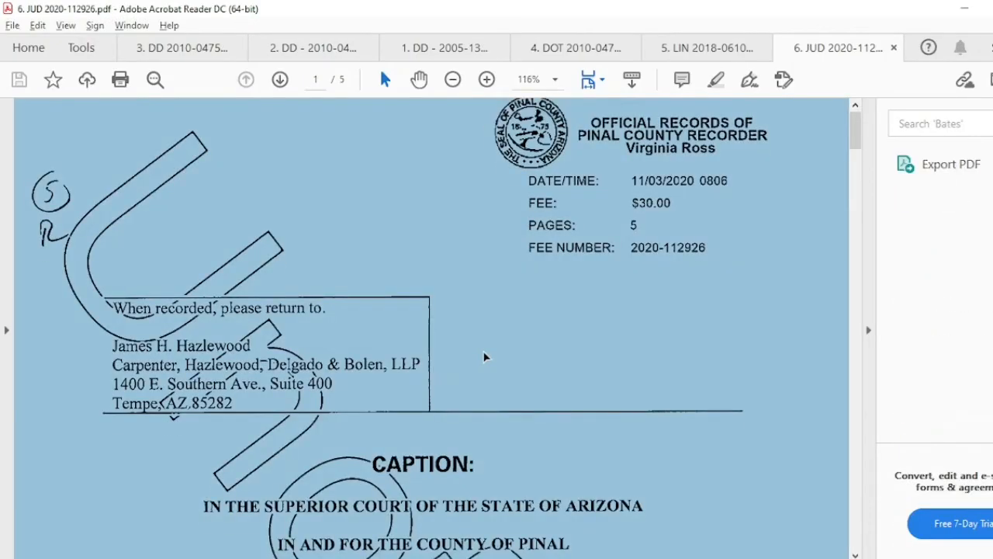
pyautogui.scroll(-5, 483, 355)
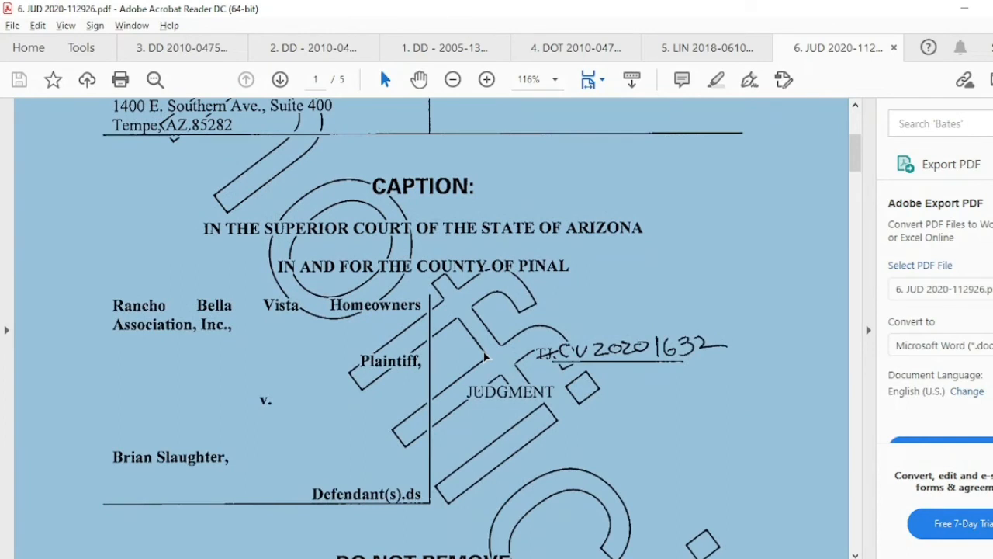
pyautogui.scroll(5, 484, 357)
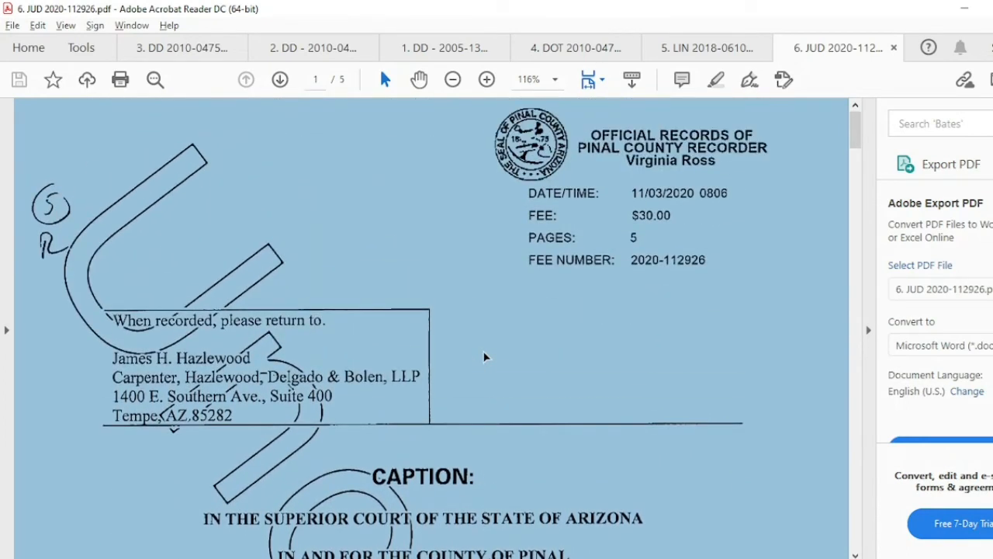
pyautogui.scroll(-2, 484, 357)
pyautogui.scroll(2, 483, 357)
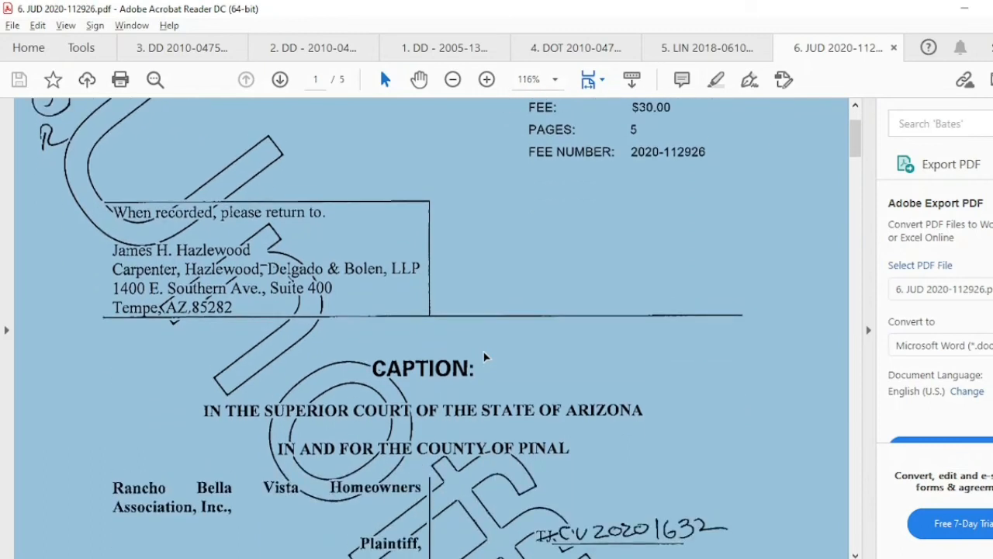
pyautogui.scroll(-15, 483, 357)
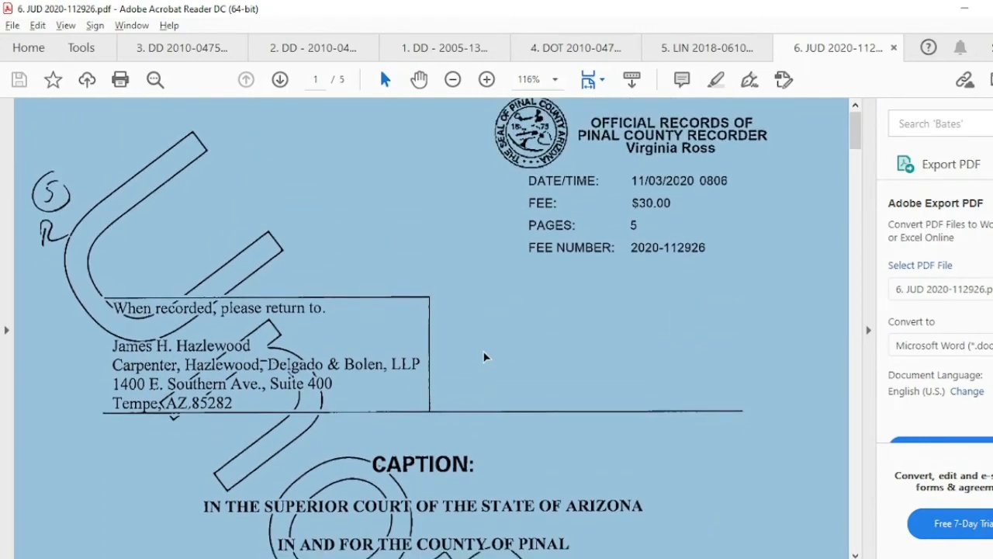
pyautogui.scroll(-8, 483, 357)
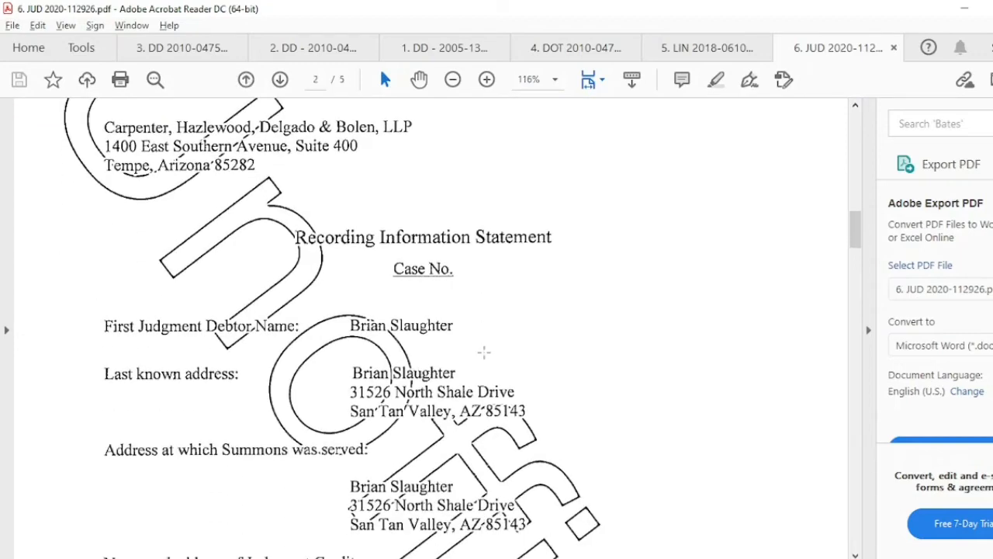
pyautogui.scroll(-20, 483, 352)
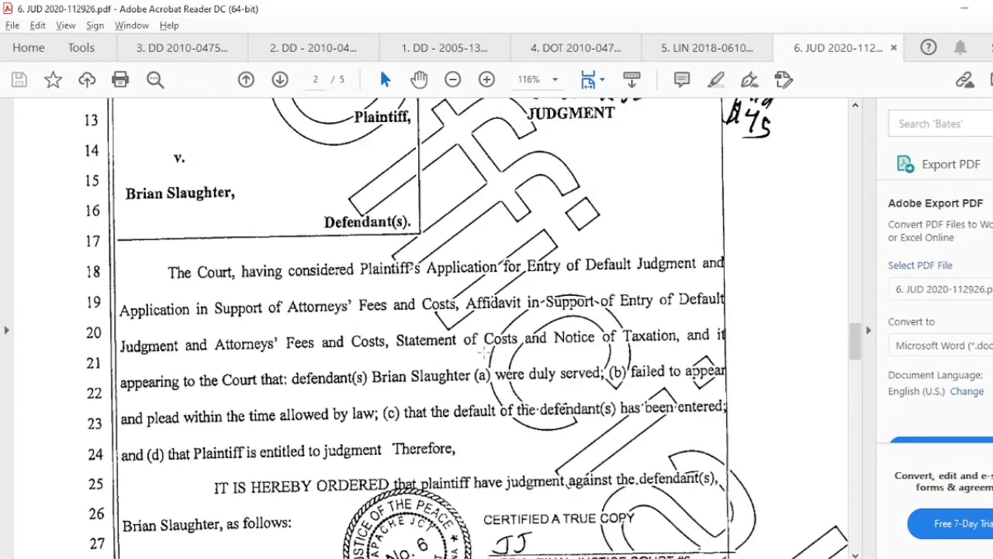
pyautogui.scroll(4, 484, 353)
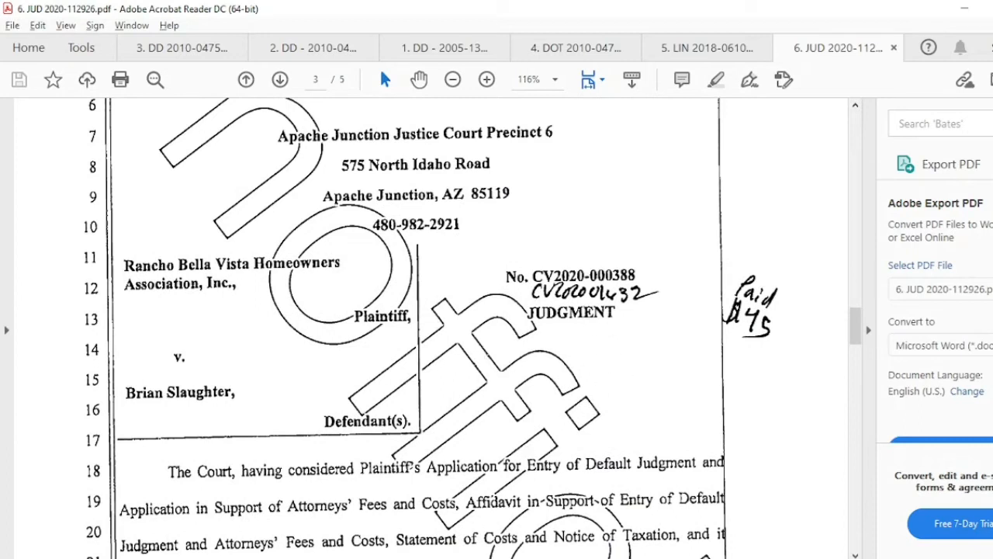
pyautogui.click(466, 557)
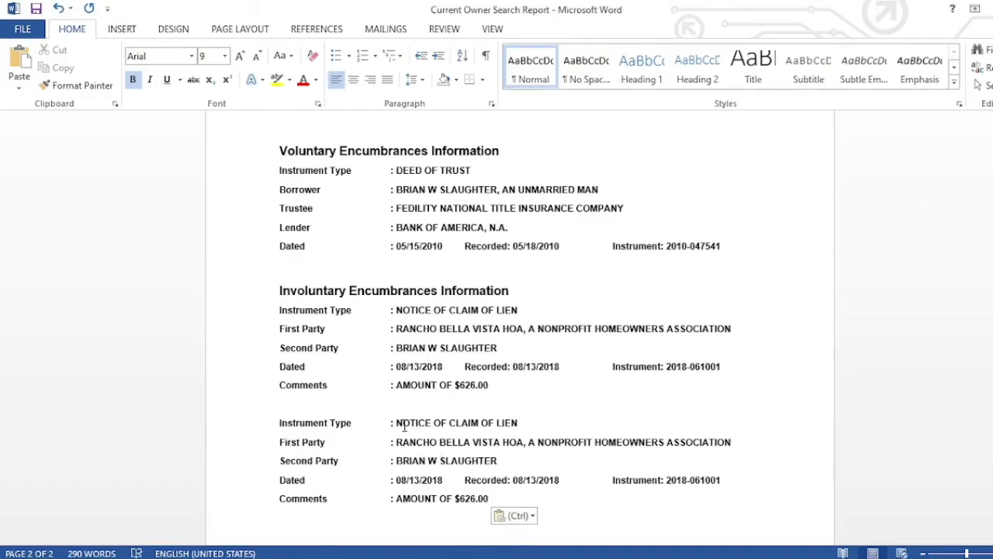
# - Change the copied entry's instrument type from LIEN to JUDGMENT and view the judgment PDF
pyautogui.click(526, 425)
pyautogui.press('BackSpace')
pyautogui.press('BackSpace')
pyautogui.press('BackSpace')
pyautogui.press('BackSpace')
pyautogui.press('BackSpace')
pyautogui.press('BackSpace')
pyautogui.press('BackSpace')
pyautogui.press('BackSpace')
pyautogui.press('BackSpace')
pyautogui.press('BackSpace')
pyautogui.press('BackSpace')
pyautogui.press('BackSpace')
pyautogui.press('BackSpace')
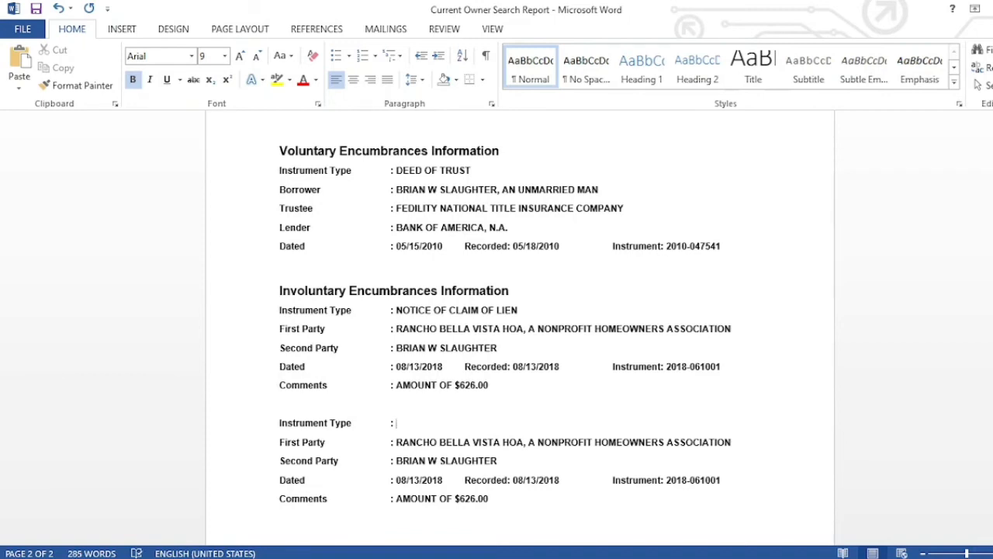
pyautogui.write('JUDGMENT')
pyautogui.click(515, 557)
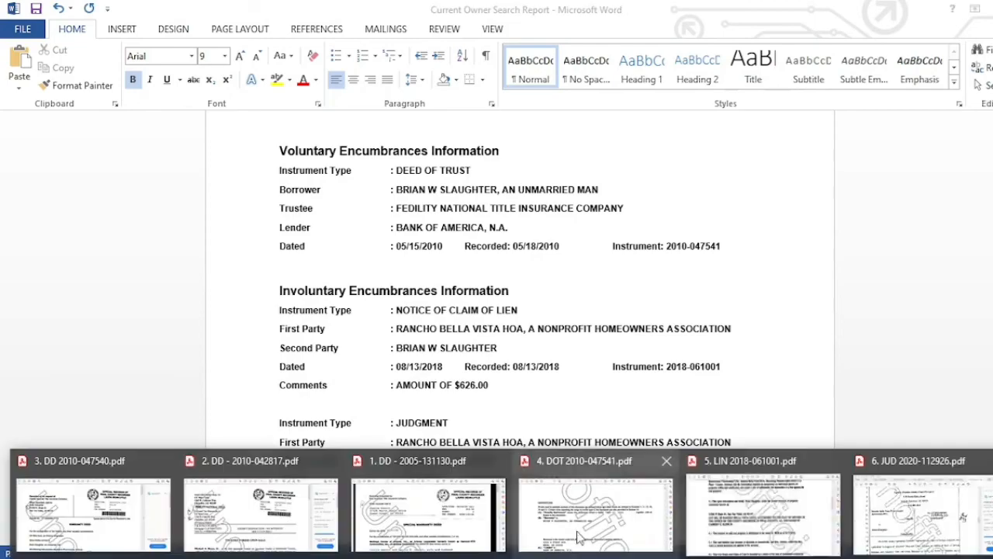
pyautogui.click(919, 509)
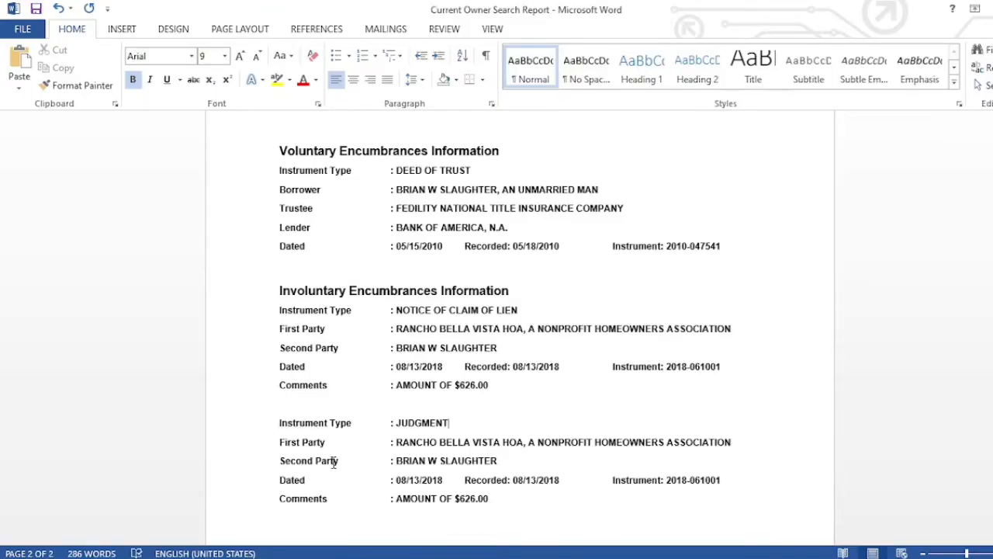
# - Relabel the judgment's Second Party line as Plaintiff and compare it with the PDF
pyautogui.click(340, 463)
pyautogui.press('BackSpace')
pyautogui.press('BackSpace')
pyautogui.press('BackSpace')
pyautogui.press('BackSpace')
pyautogui.press('BackSpace')
pyautogui.press('BackSpace')
pyautogui.press('BackSpace')
pyautogui.press('BackSpace')
pyautogui.press('BackSpace')
pyautogui.press('BackSpace')
pyautogui.press('BackSpace')
pyautogui.press('BackSpace')
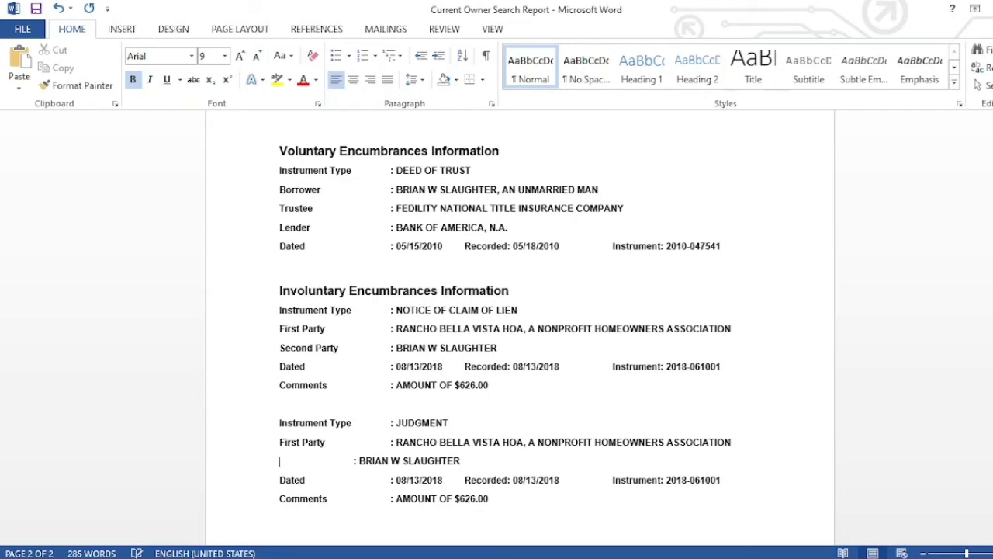
pyautogui.write('Plaintiff')
pyautogui.press('Tab')
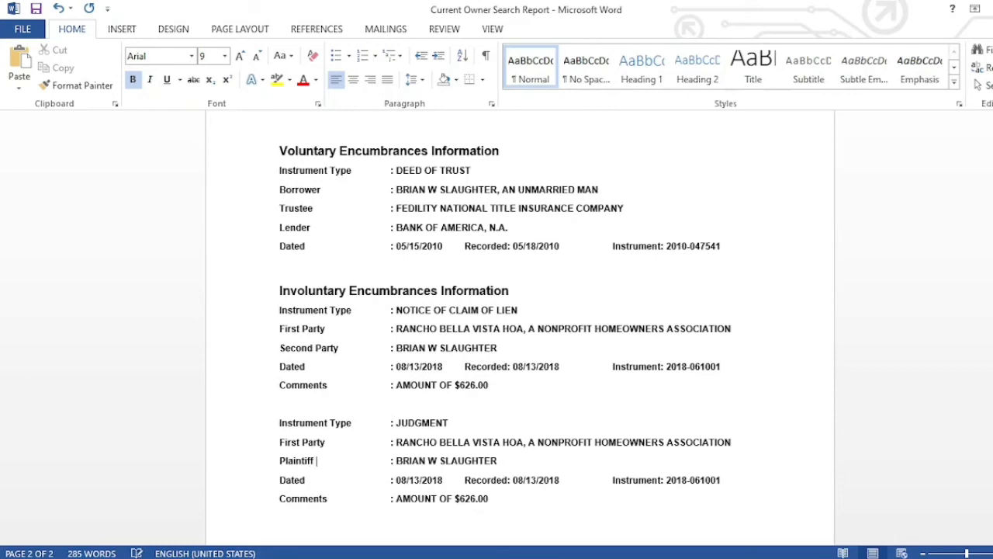
pyautogui.hotkey('alt', 'Tab')
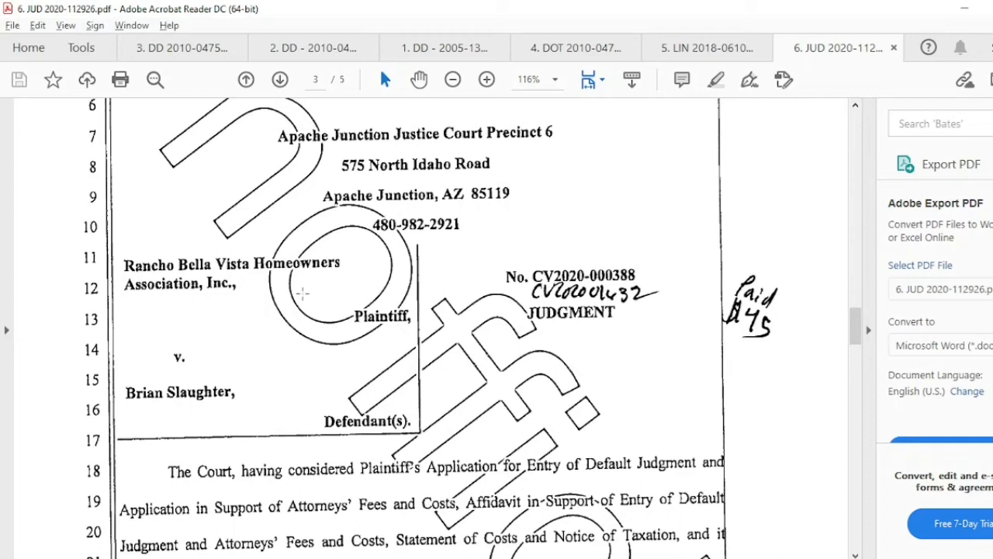
# - Compare the judgment entry's First Party name against the judgment PDF
pyautogui.hotkey('alt', 'Tab')
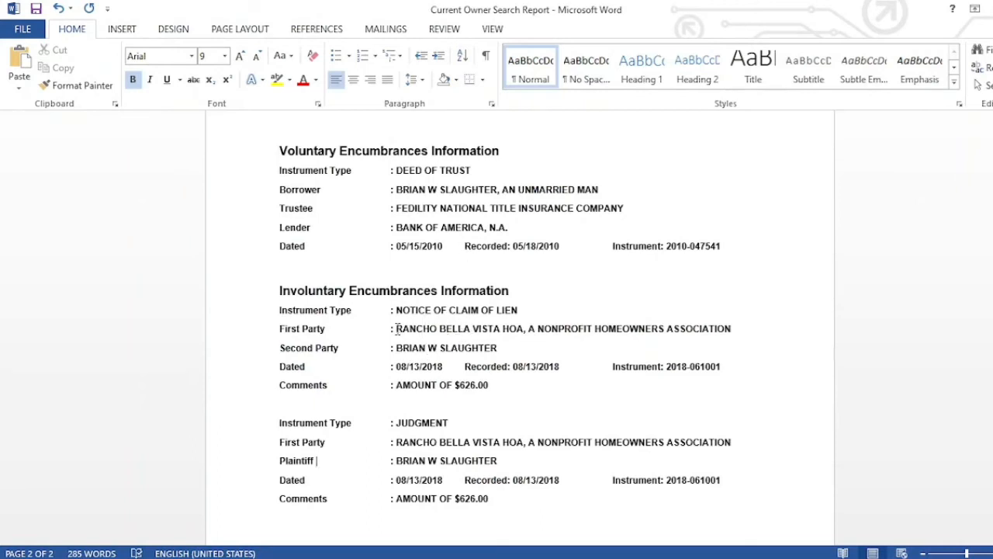
pyautogui.moveTo(395, 328); pyautogui.dragTo(524, 329)
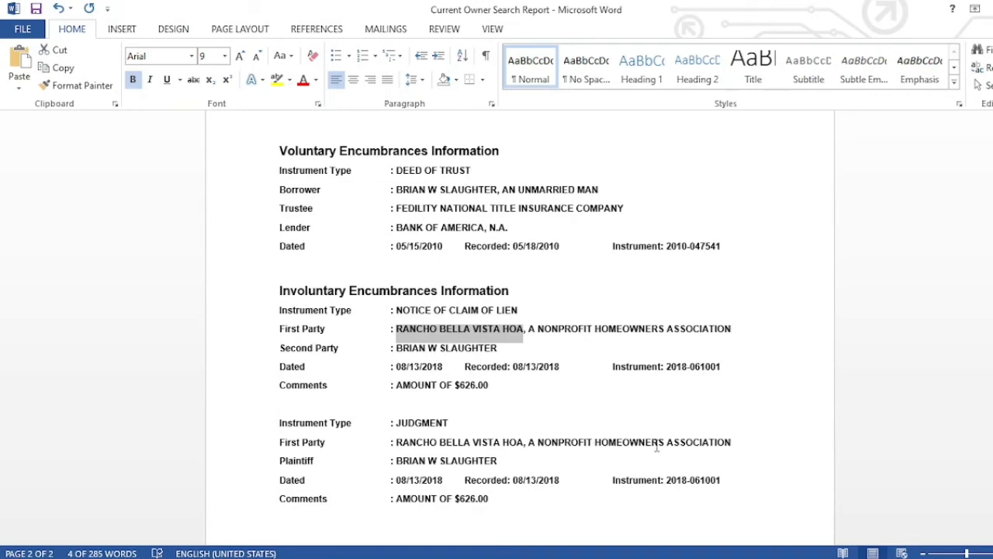
pyautogui.click(630, 443)
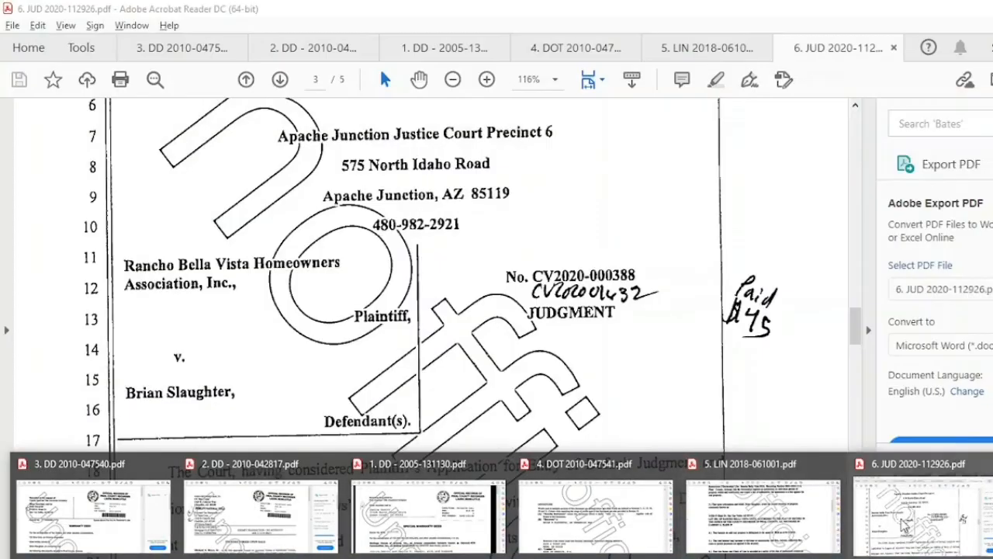
pyautogui.click(904, 525)
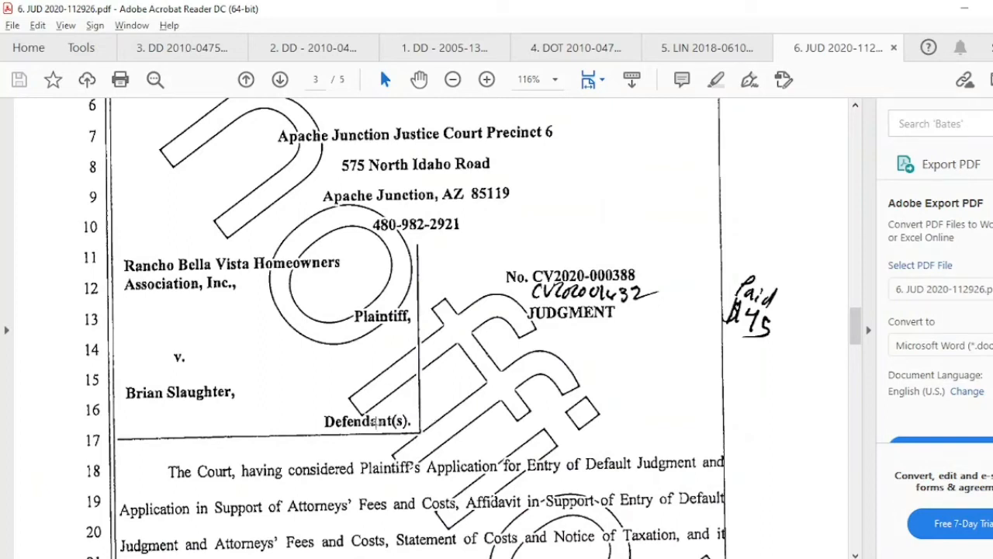
pyautogui.click(558, 557)
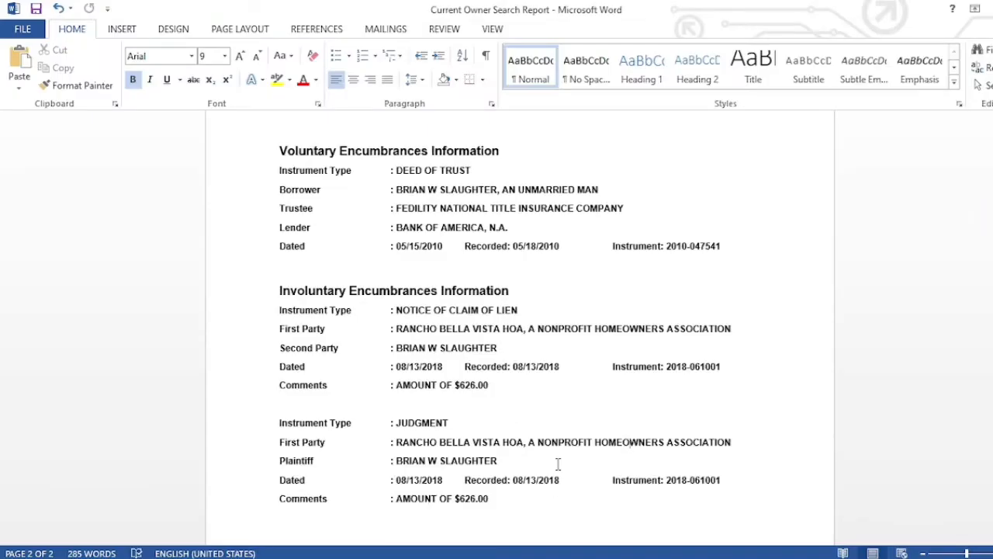
# - Change the First Party to RANCHO BELLA VISTA HOMEOWNERS ASSOCIATION, INC
pyautogui.click(503, 444)
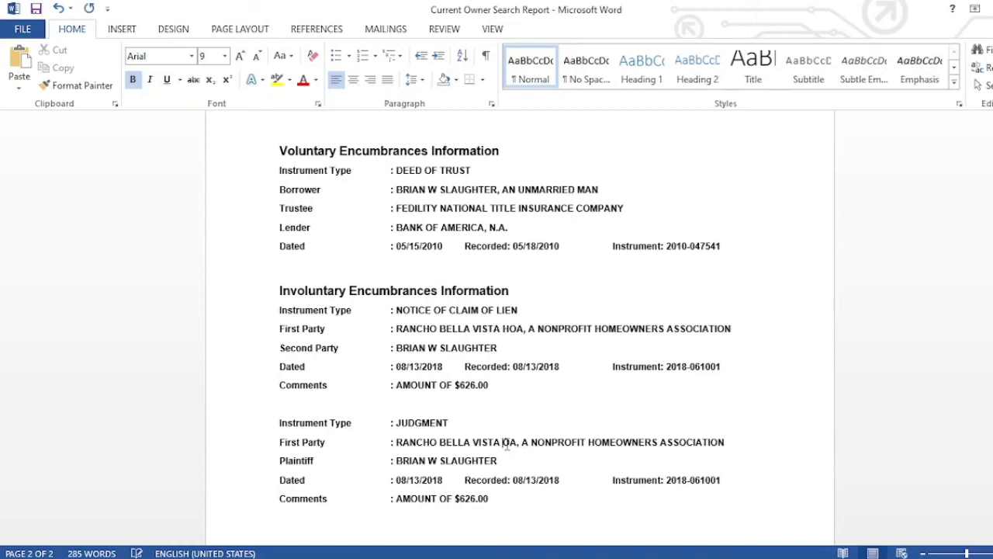
pyautogui.press('Delete')
pyautogui.press('Delete')
pyautogui.press('Delete')
pyautogui.press('Delete')
pyautogui.press('Delete')
pyautogui.press('Delete')
pyautogui.press('Delete')
pyautogui.press('Delete')
pyautogui.press('Delete')
pyautogui.press('Delete')
pyautogui.press('Delete')
pyautogui.press('Delete')
pyautogui.press('Delete')
pyautogui.press('Delete')
pyautogui.press('Delete')
pyautogui.press('Delete')
pyautogui.press('Delete')
pyautogui.press('Delete')
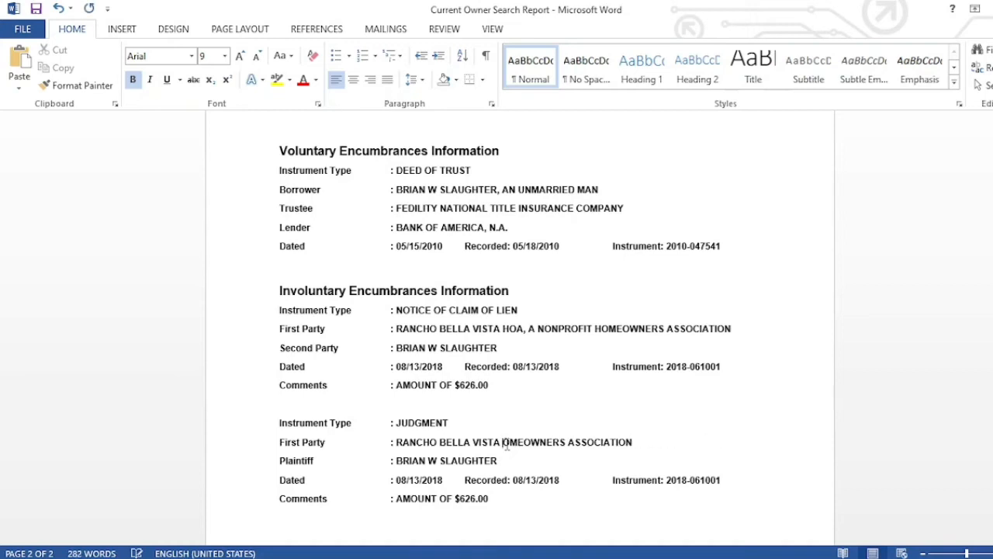
pyautogui.hotkey('ctrl', 'z')
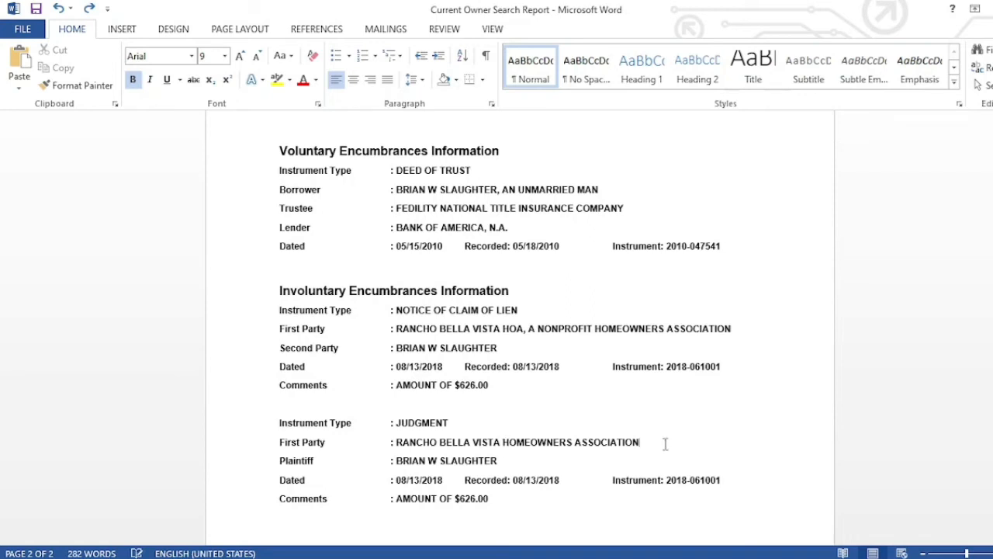
pyautogui.write(', inc')
pyautogui.press('BackSpace')
pyautogui.press('BackSpace')
pyautogui.press('BackSpace')
pyautogui.write('INC')
# - Cut the Plaintiff label so it can move up a line
pyautogui.doubleClick(301, 461)
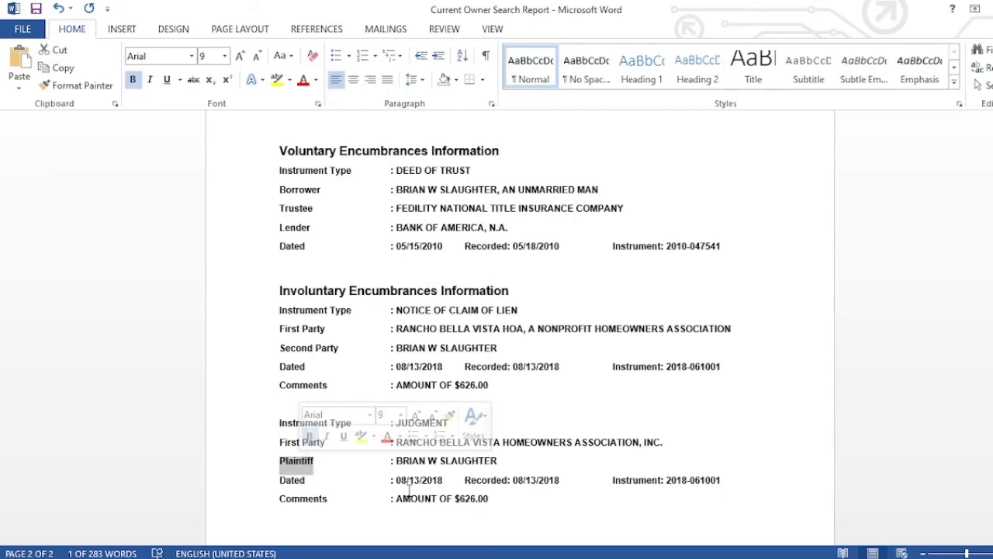
pyautogui.click(469, 468)
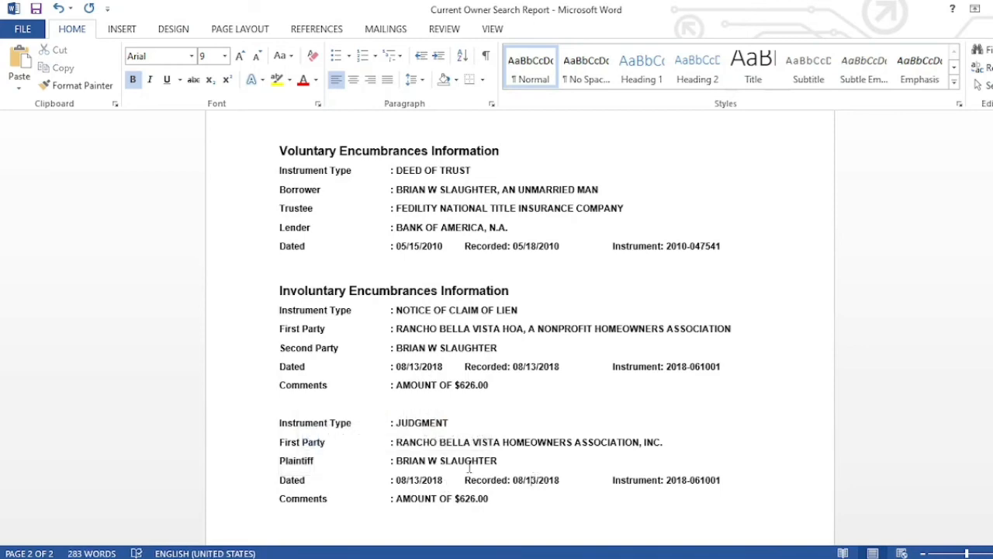
pyautogui.doubleClick(297, 461)
pyautogui.hotkey('ctrl', 'c')
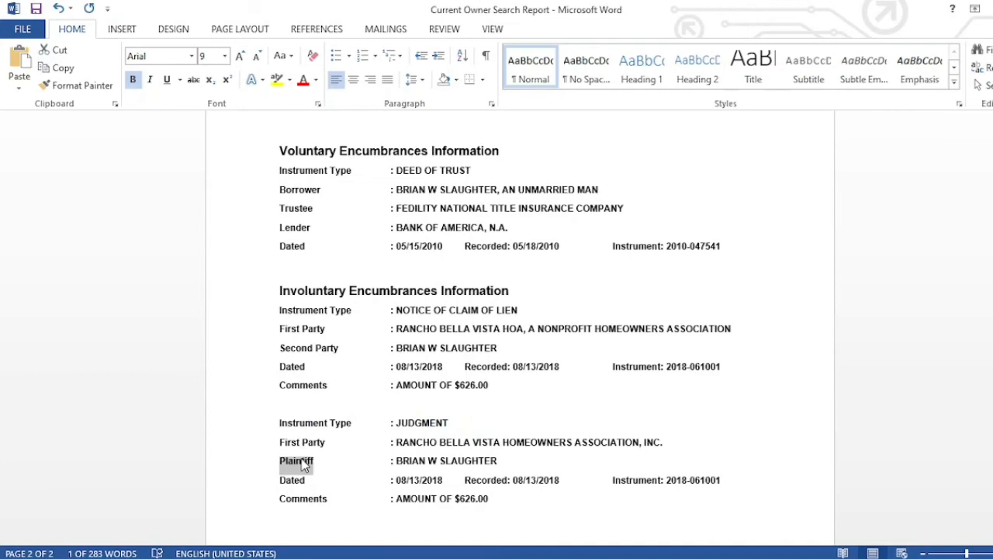
pyautogui.press('Delete')
# - Replace the First Party label with Plaintiff on the association's line
pyautogui.click(331, 441)
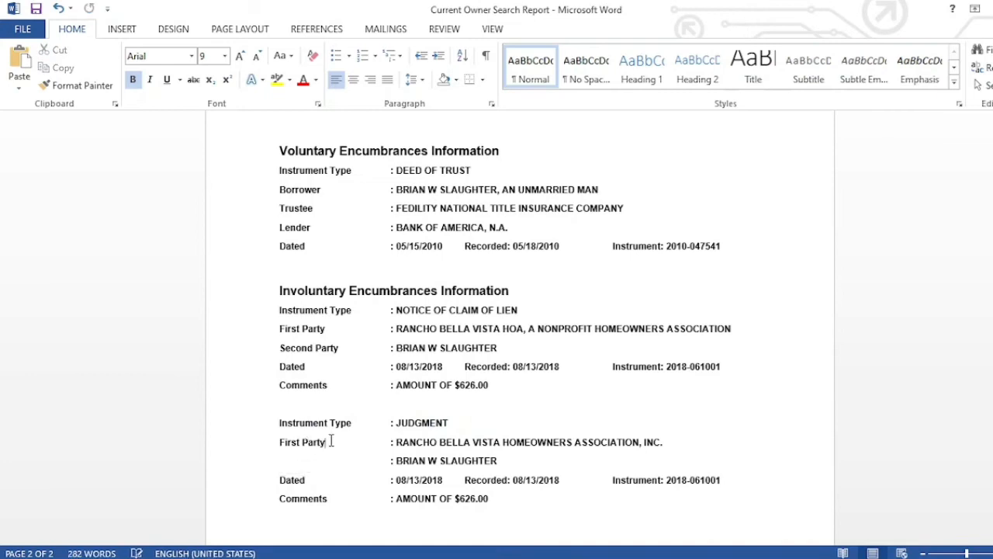
pyautogui.press('BackSpace')
pyautogui.press('BackSpace')
pyautogui.press('BackSpace')
pyautogui.press('BackSpace')
pyautogui.press('BackSpace')
pyautogui.press('BackSpace')
pyautogui.press('BackSpace')
pyautogui.press('BackSpace')
pyautogui.press('BackSpace')
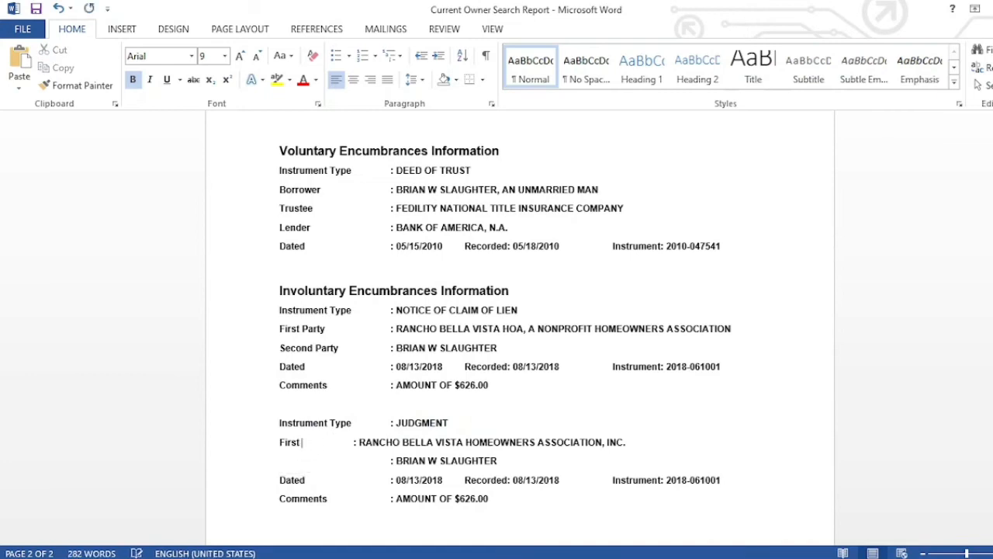
pyautogui.press('BackSpace')
pyautogui.press('BackSpace')
pyautogui.hotkey('ctrl', 'v')
pyautogui.press('Tab')
# - Label the owner's line Defendant(s) and check the wording against the judgment PDF
pyautogui.click(320, 461)
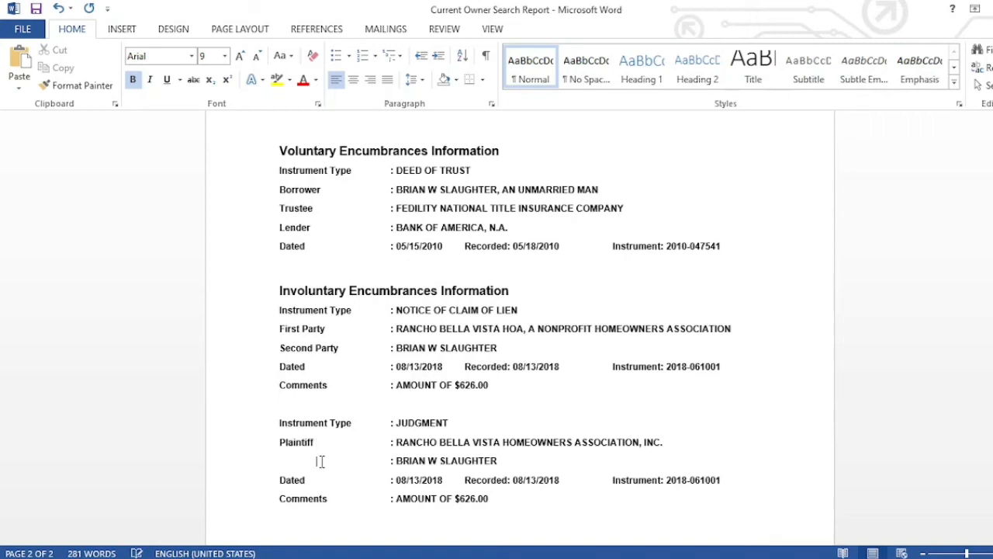
pyautogui.press('BackSpace')
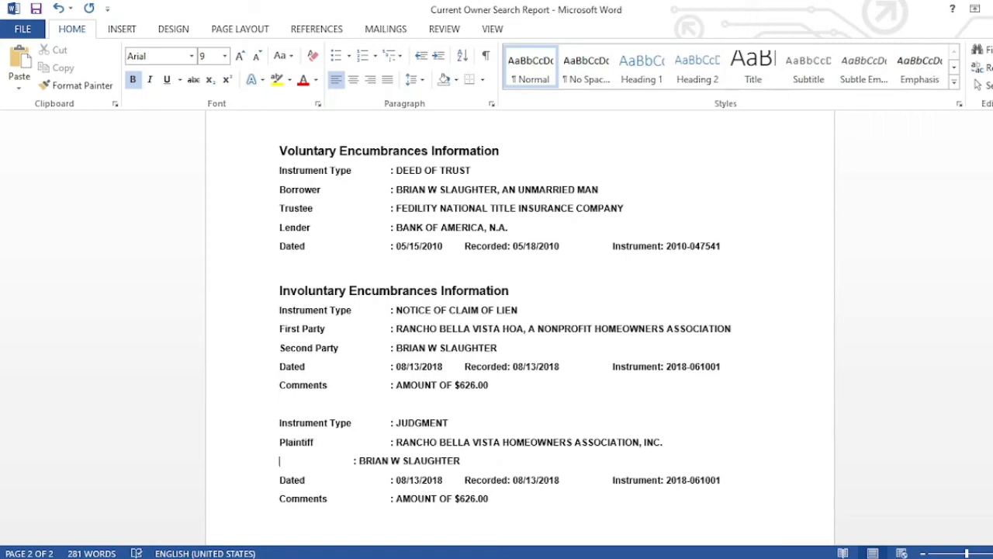
pyautogui.write('Defendent')
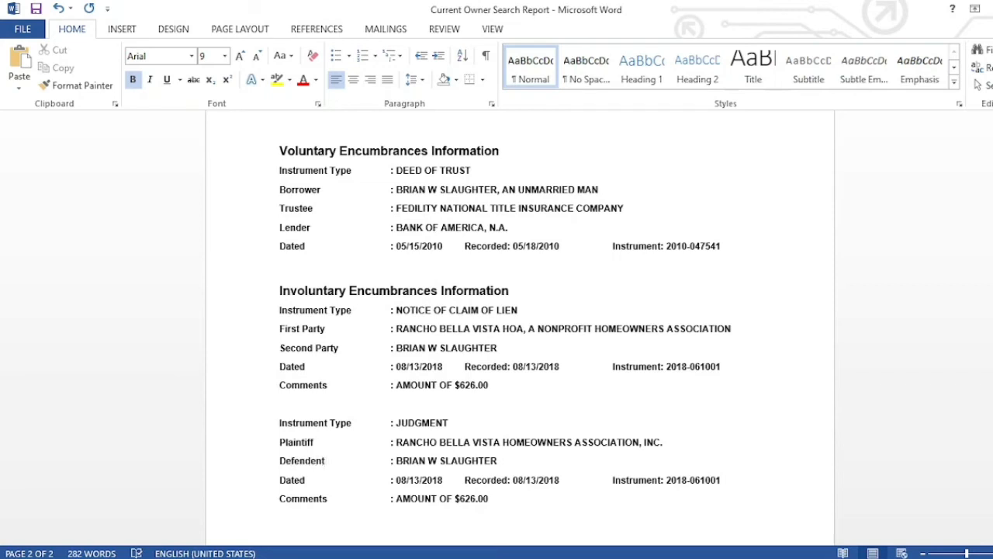
pyautogui.hotkey('alt', 'Tab')
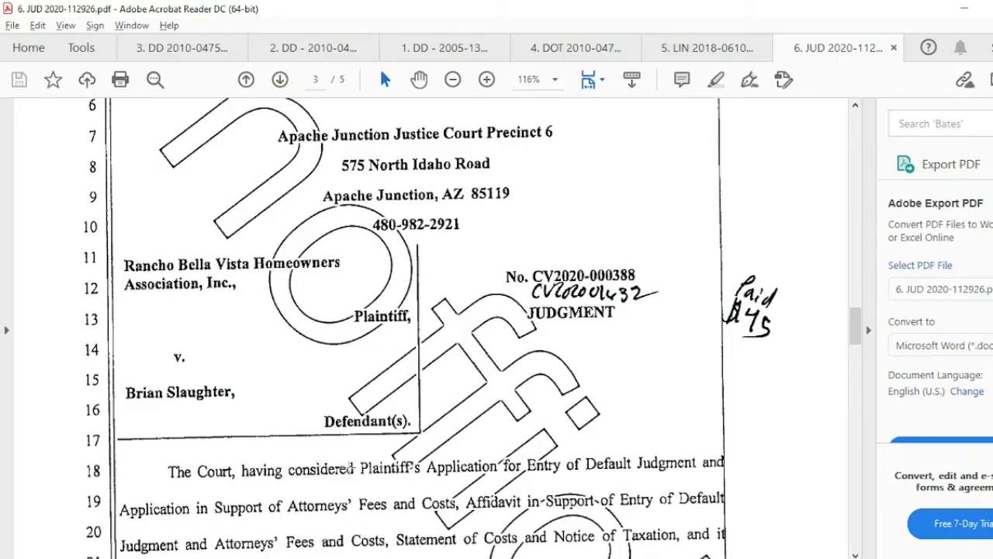
pyautogui.hotkey('alt', 'Tab')
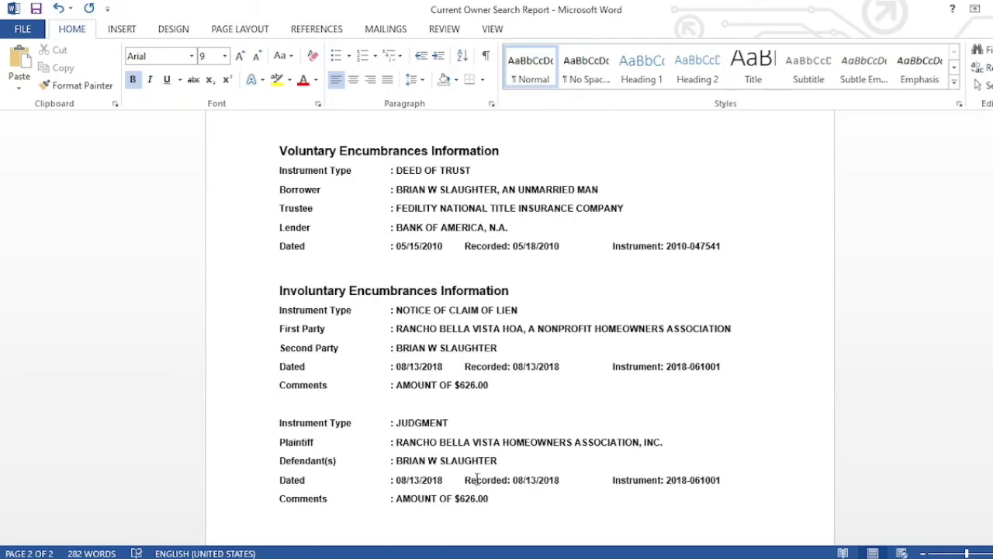
# - Scroll the judgment PDF through pages 3 and 4 to the $4,525.40 Total Judgment
pyautogui.click(445, 552)
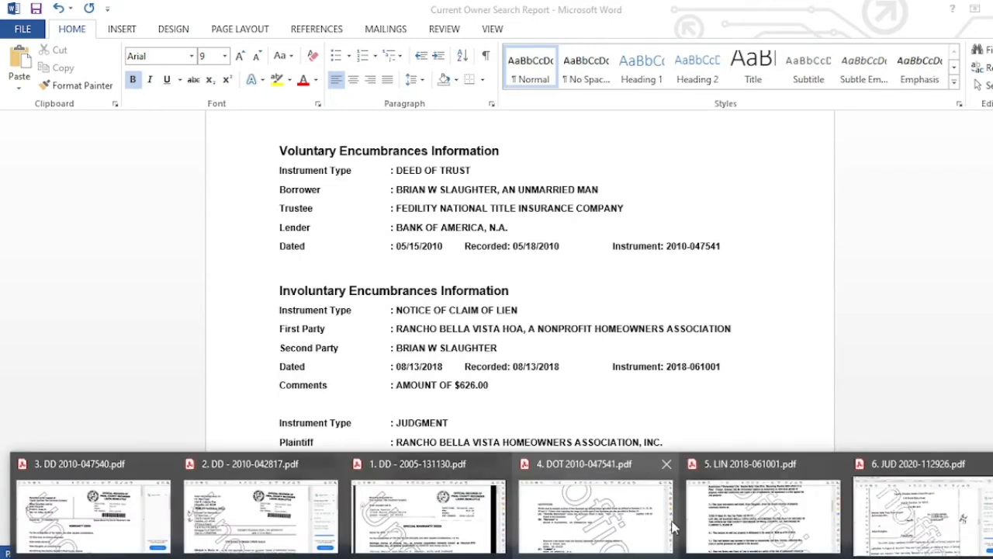
pyautogui.click(907, 528)
pyautogui.scroll(-2, 564, 380)
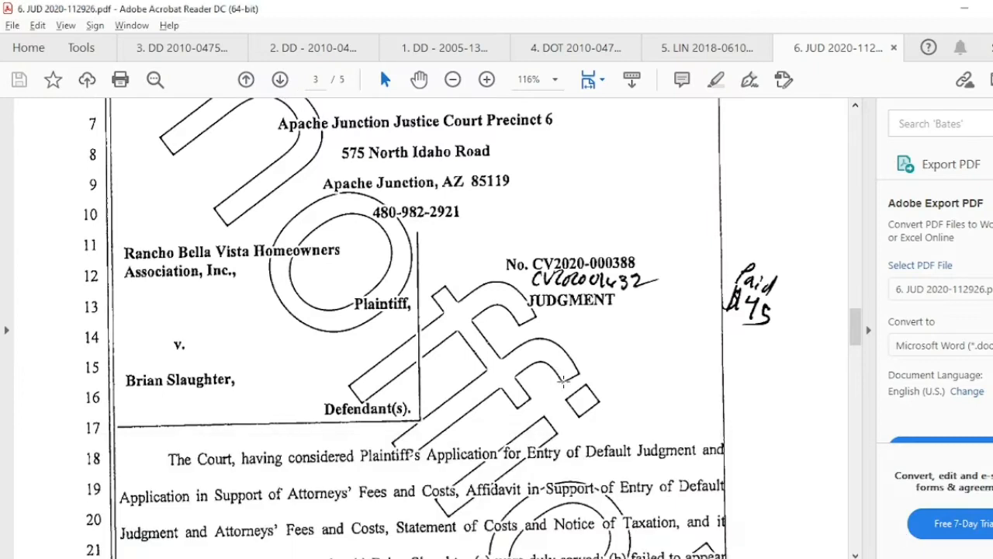
pyautogui.scroll(-10, 563, 380)
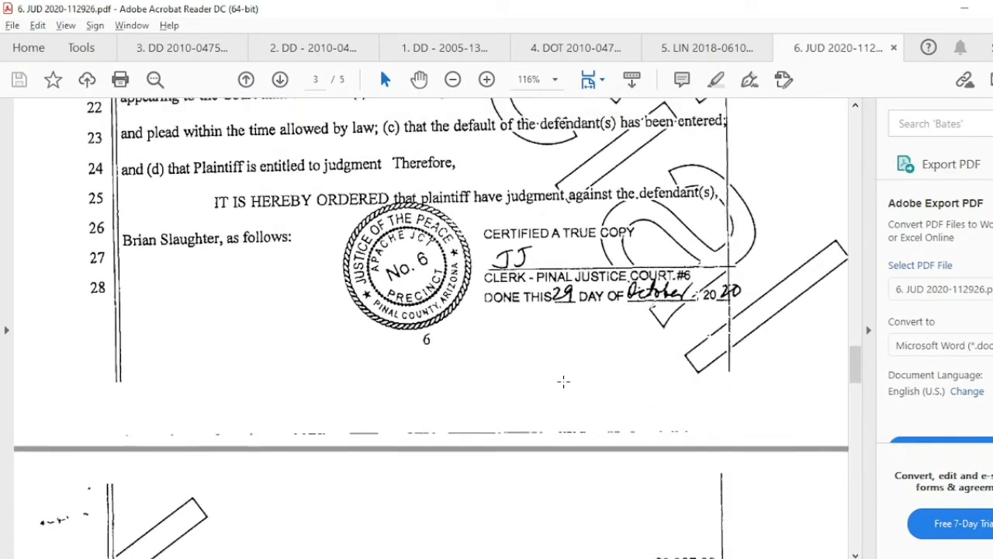
pyautogui.scroll(-10, 563, 380)
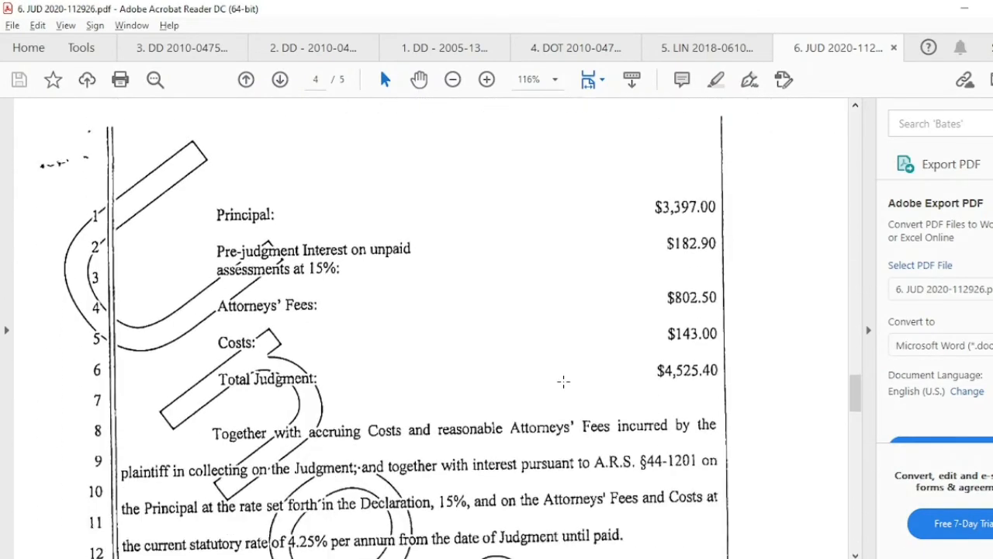
pyautogui.scroll(-10, 563, 380)
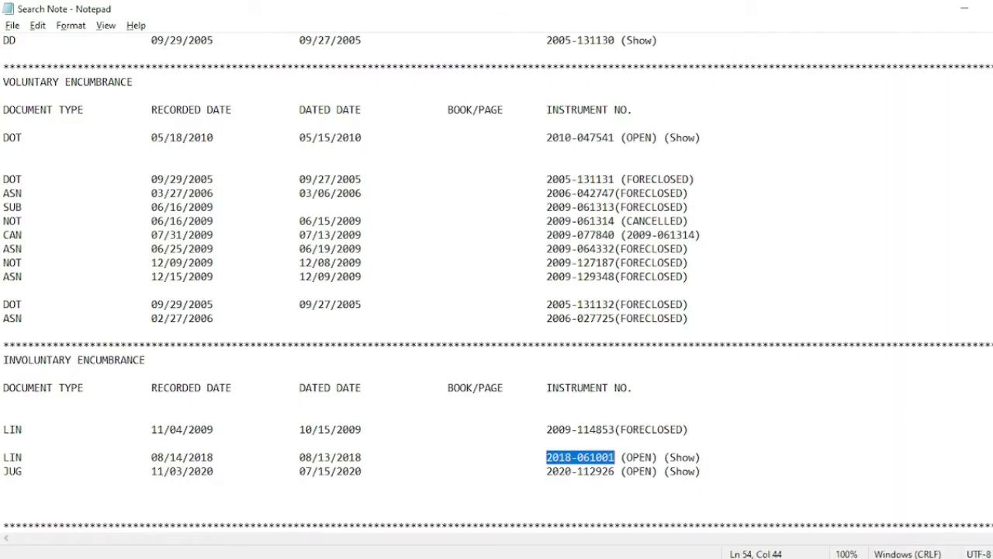
# - Replace the judgment's Dated date with 07/15/2020 copied from the search note
pyautogui.click(302, 474)
pyautogui.moveTo(302, 474); pyautogui.dragTo(368, 471)
pyautogui.hotkey('ctrl', 'c')
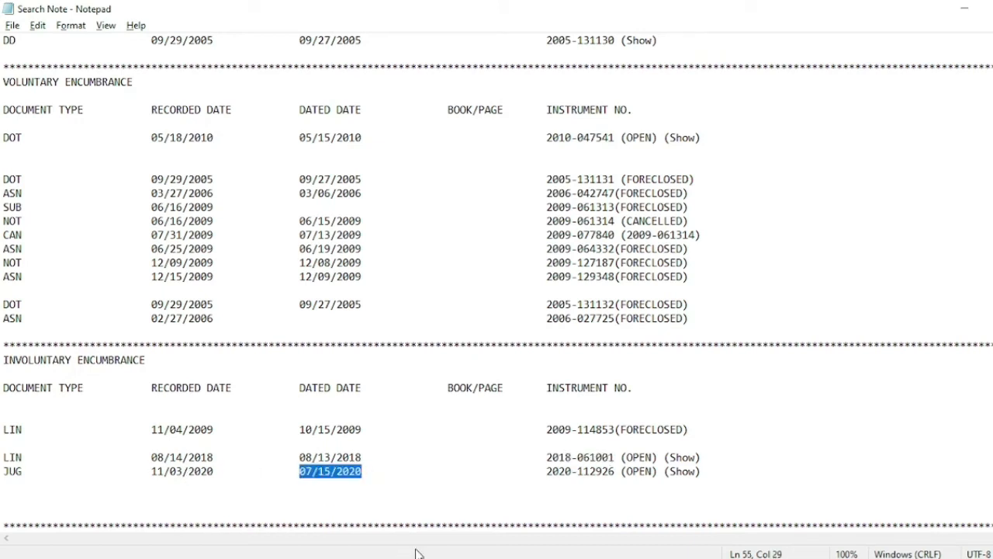
pyautogui.click(504, 558)
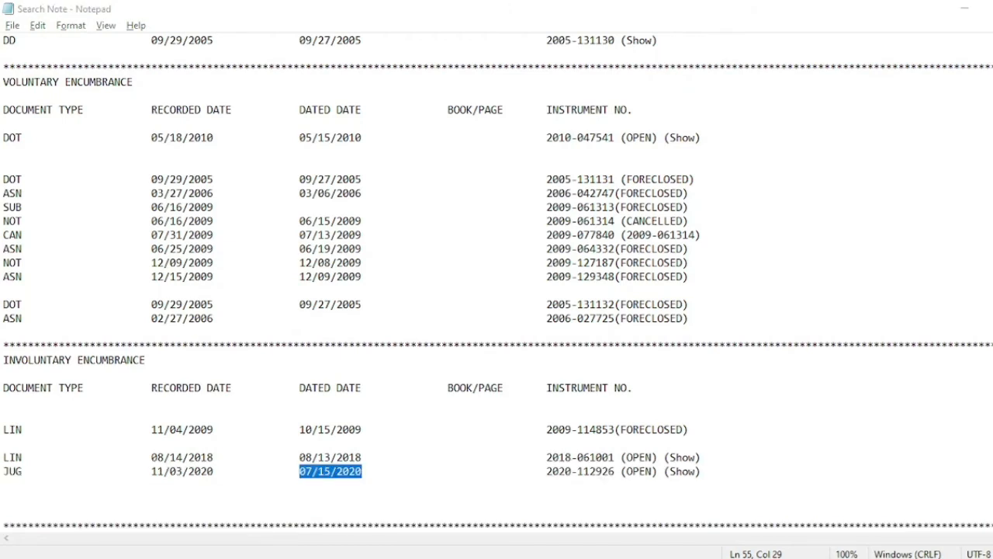
pyautogui.click(391, 558)
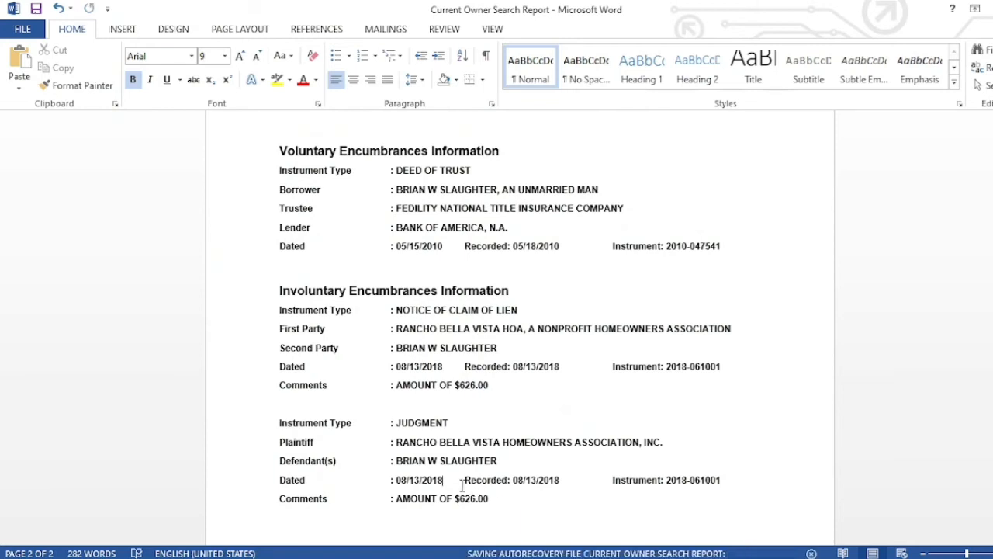
pyautogui.press('BackSpace')
pyautogui.press('BackSpace')
pyautogui.press('BackSpace')
pyautogui.press('BackSpace')
pyautogui.press('BackSpace')
pyautogui.press('BackSpace')
pyautogui.press('BackSpace')
pyautogui.press('BackSpace')
pyautogui.press('BackSpace')
pyautogui.press('BackSpace')
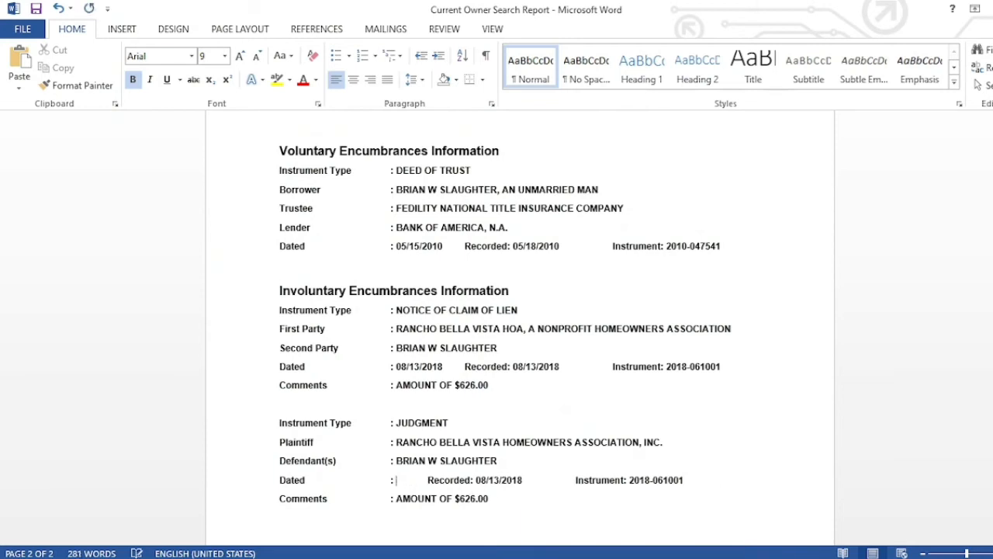
pyautogui.hotkey('ctrl', 'v')
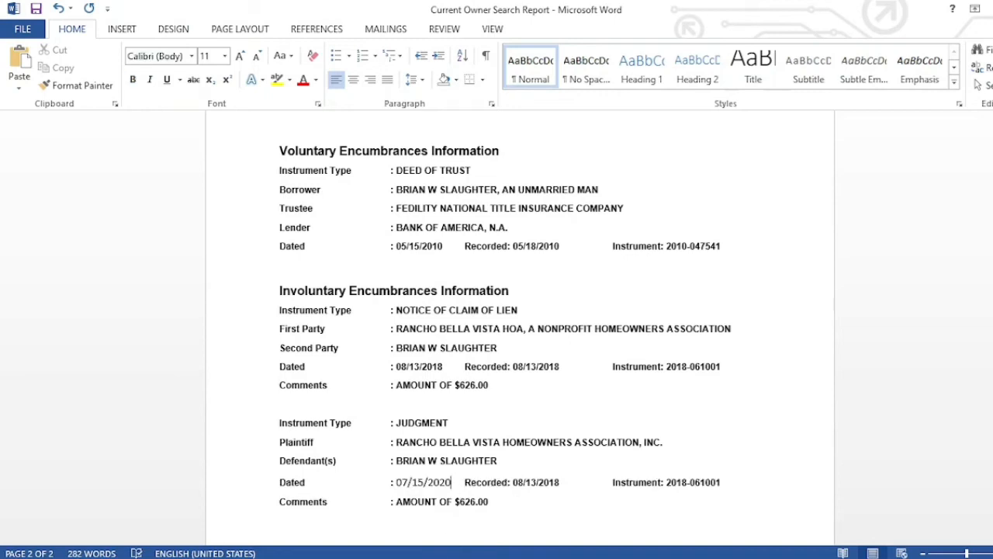
# - Replace the judgment's Recorded date with 11/03/2020 copied from the search note
pyautogui.hotkey('alt', 'Tab')
pyautogui.moveTo(153, 471); pyautogui.dragTo(220, 476)
pyautogui.hotkey('ctrl', 'c')
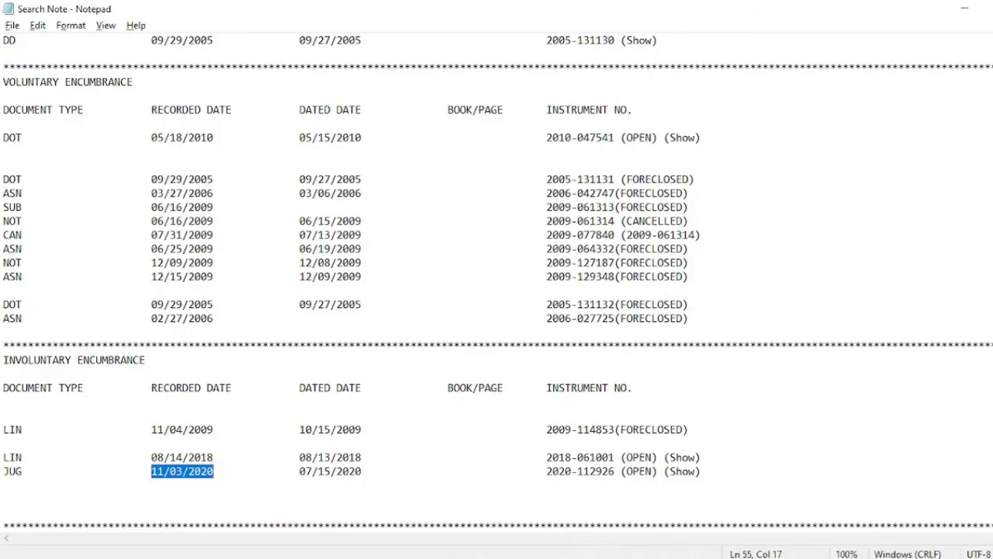
pyautogui.click(513, 557)
pyautogui.click(559, 482)
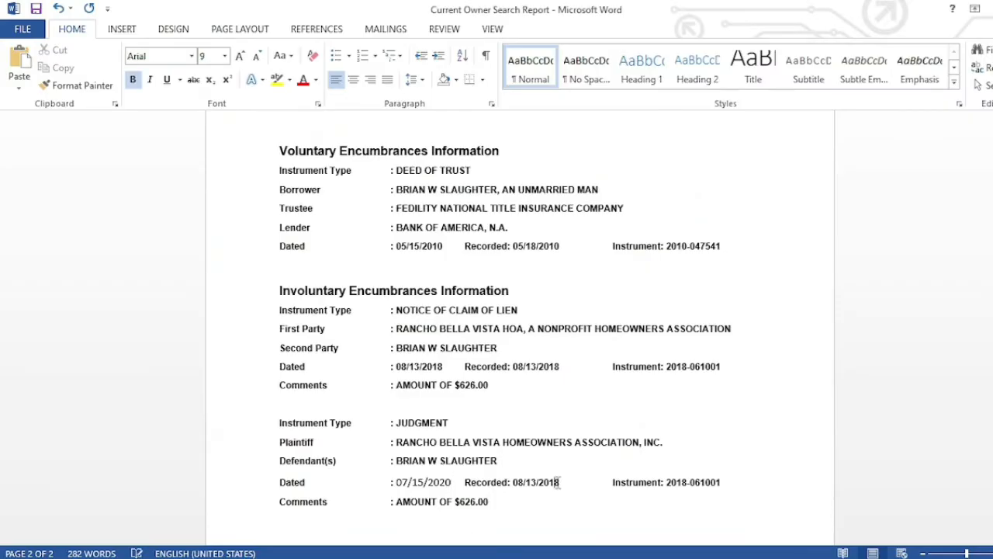
pyautogui.press('BackSpace')
pyautogui.press('BackSpace')
pyautogui.press('BackSpace')
pyautogui.press('BackSpace')
pyautogui.press('BackSpace')
pyautogui.press('BackSpace')
pyautogui.press('BackSpace')
pyautogui.press('BackSpace')
pyautogui.press('BackSpace')
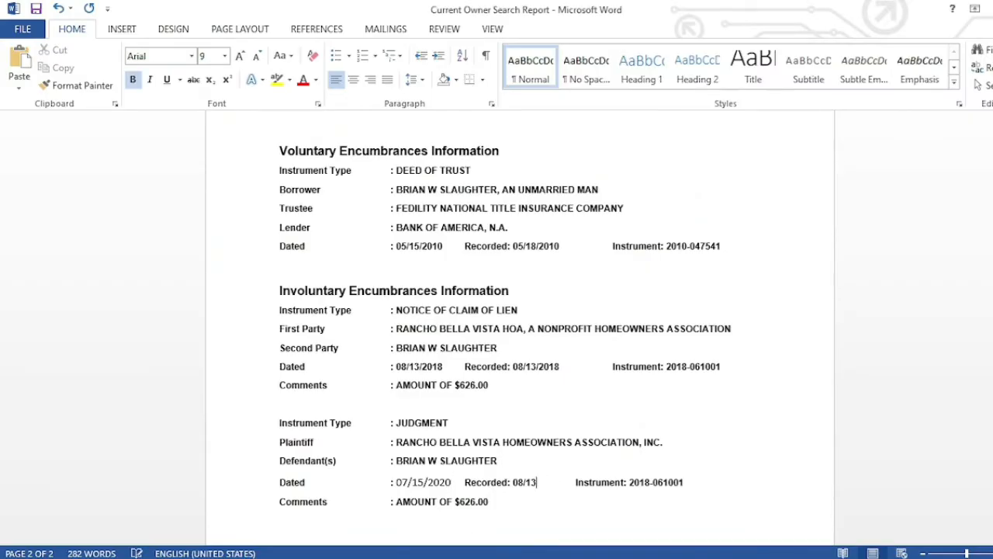
pyautogui.press('BackSpace')
pyautogui.hotkey('ctrl', 'v')
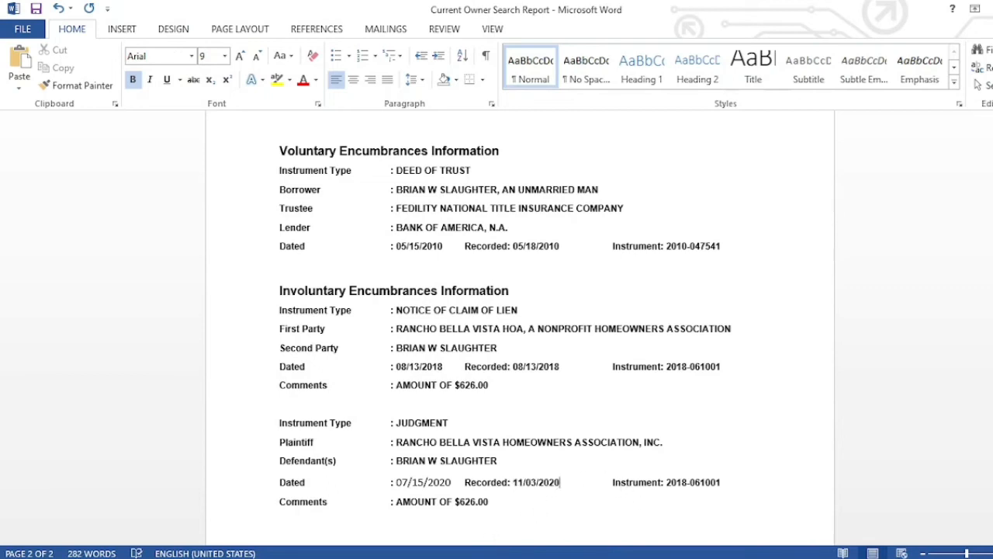
pyautogui.click(579, 558)
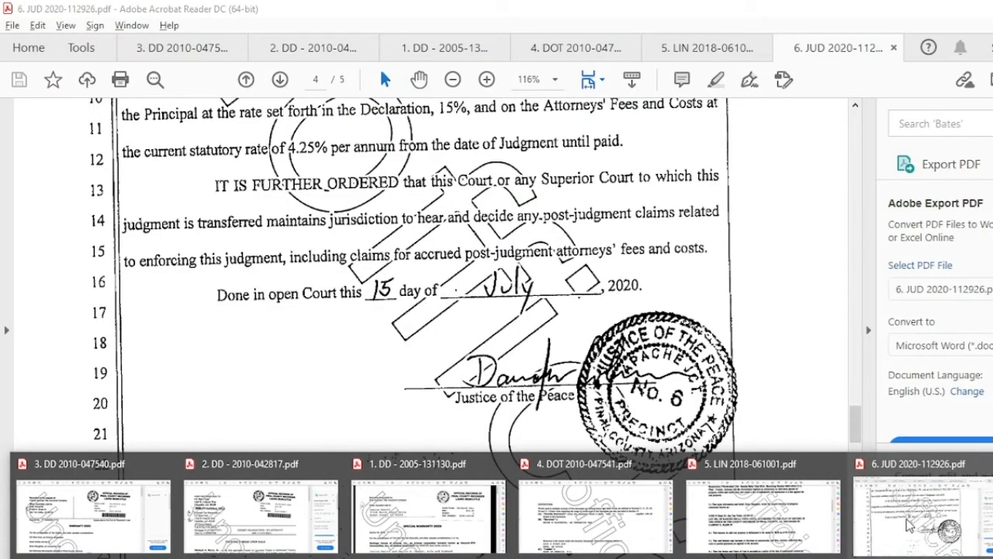
# - Check the judgment PDF for the $4,525.40 Total Judgment
pyautogui.click(910, 526)
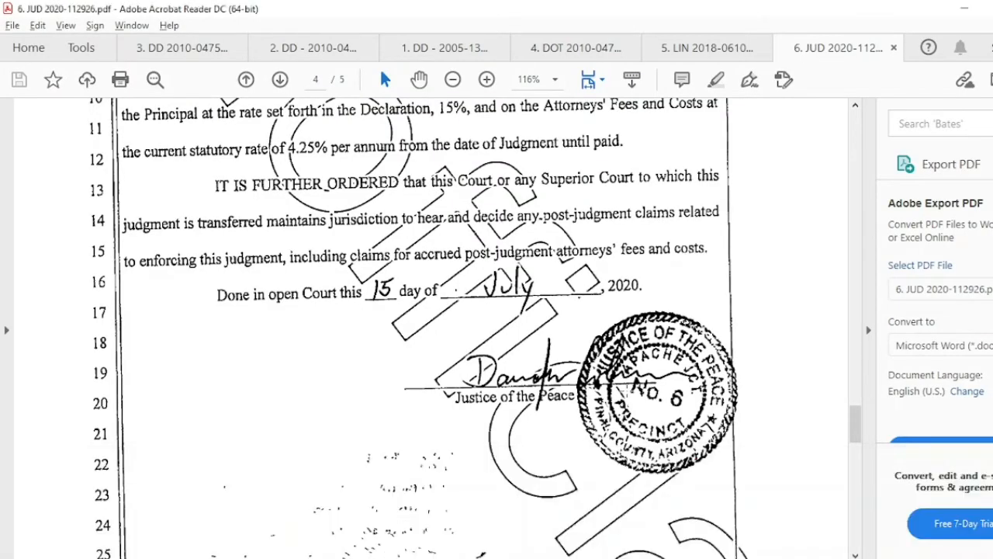
pyautogui.hotkey('ctrl', 'a')
pyautogui.scroll(10, 627, 394)
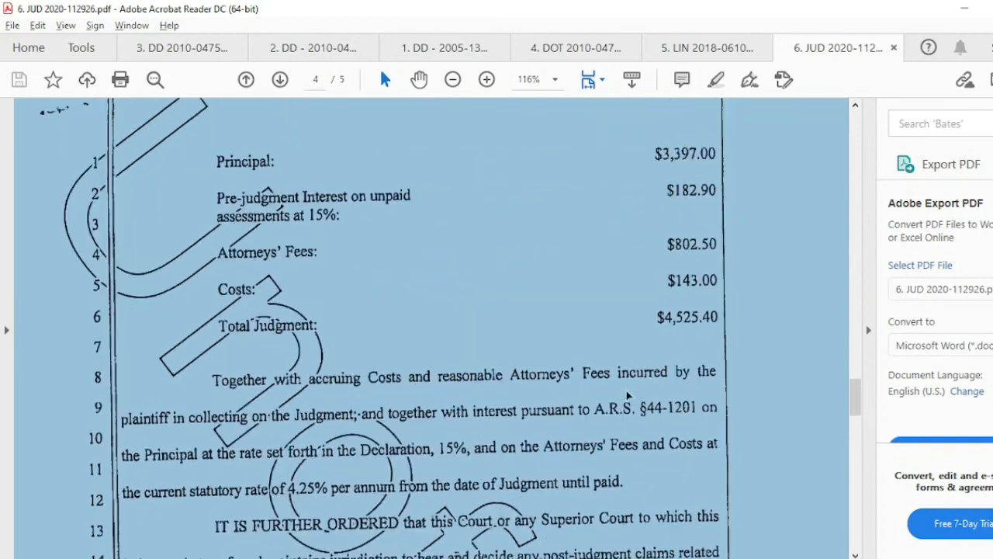
pyautogui.click(619, 355)
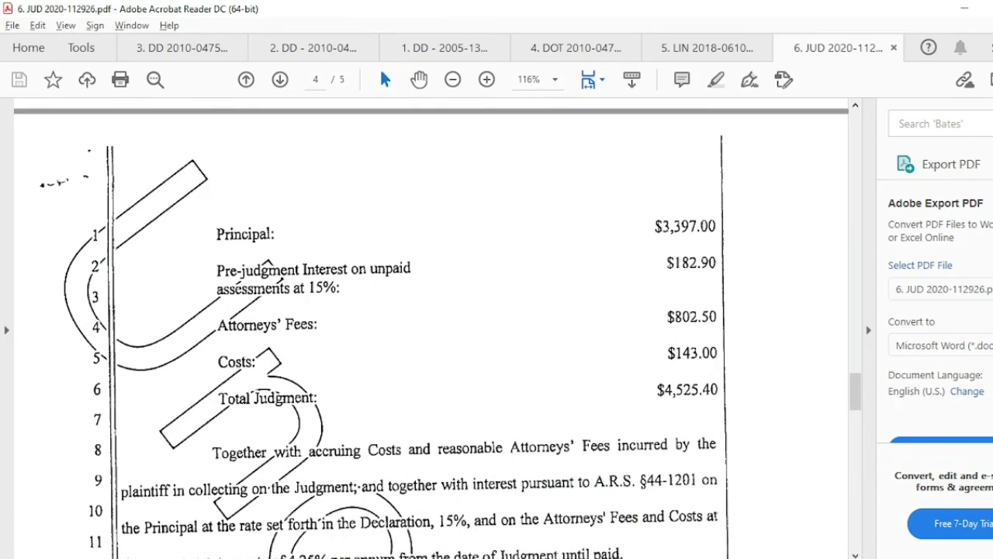
# - Change the judgment's Comments amount from 626.00 to 4525.40
pyautogui.hotkey('alt', 'Tab')
pyautogui.click(499, 502)
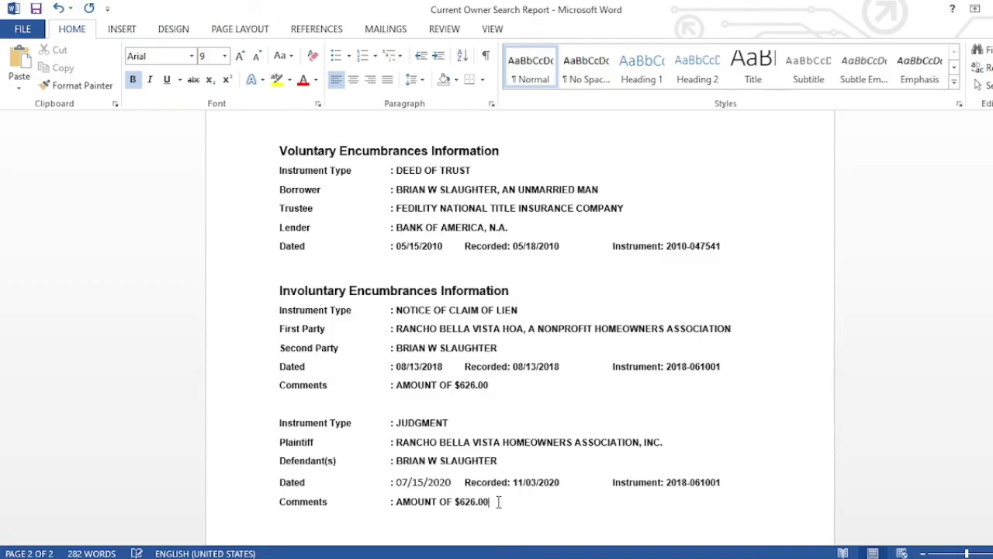
pyautogui.press('BackSpace')
pyautogui.press('BackSpace')
pyautogui.press('BackSpace')
pyautogui.press('BackSpace')
pyautogui.press('BackSpace')
pyautogui.press('BackSpace')
pyautogui.write('4525.40')
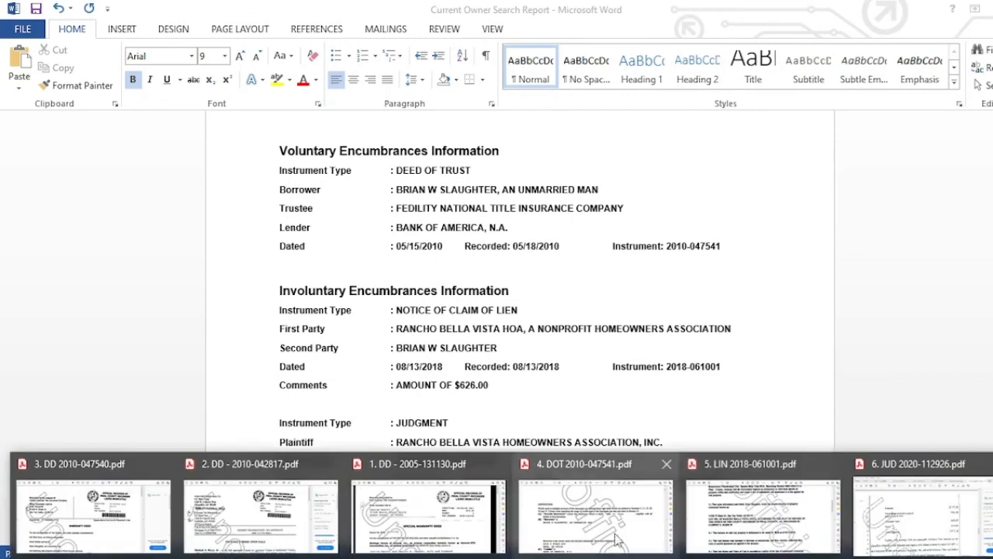
pyautogui.click(878, 510)
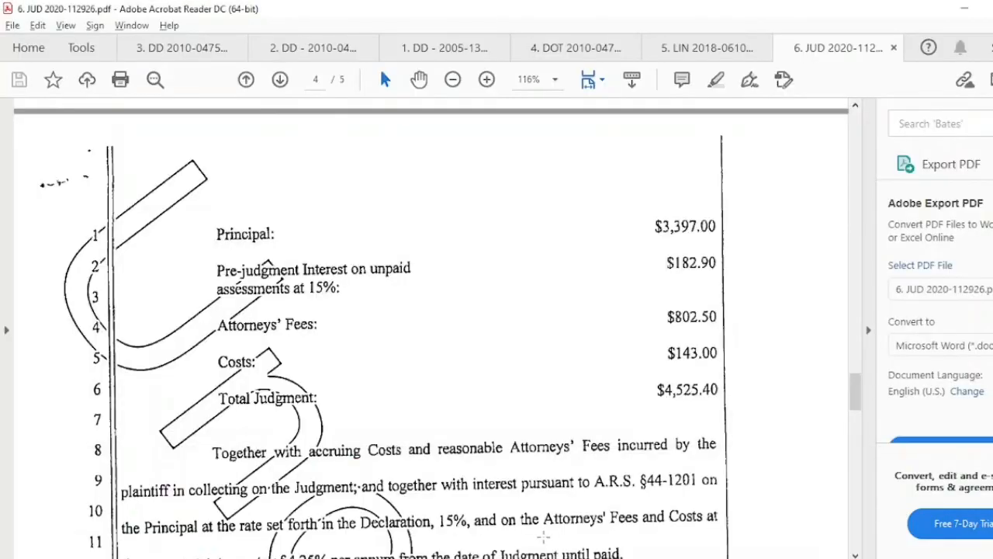
pyautogui.click(426, 556)
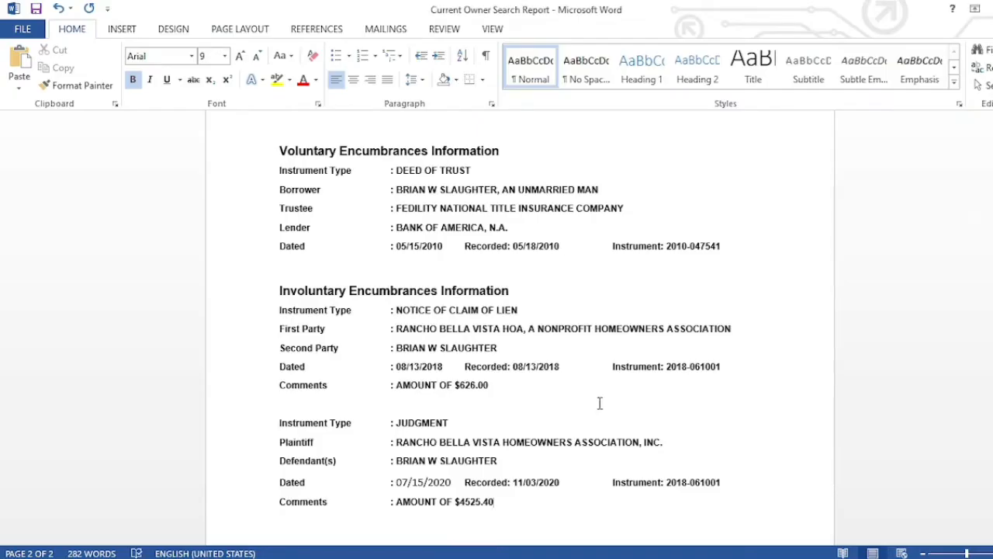
pyautogui.click(388, 556)
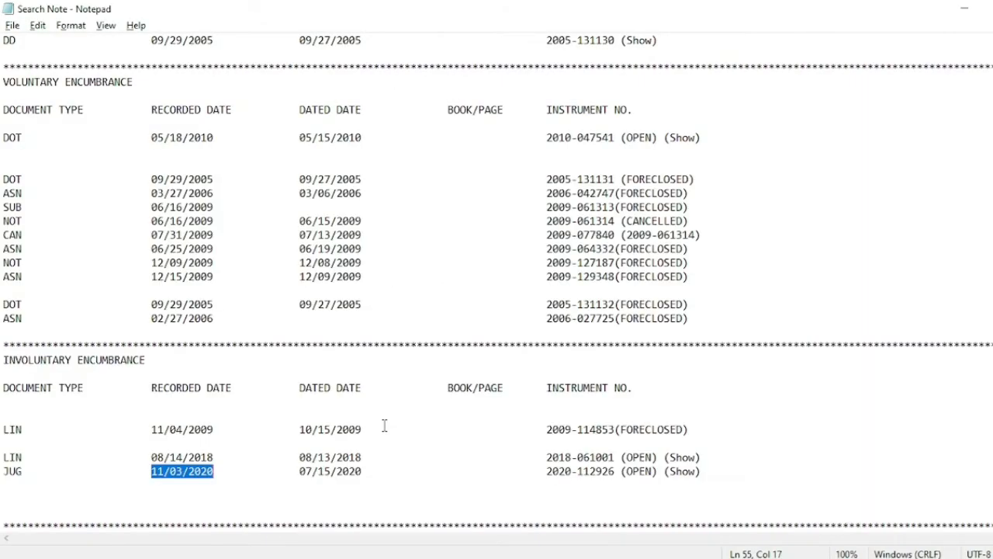
pyautogui.moveTo(545, 472); pyautogui.dragTo(616, 474)
pyautogui.hotkey('ctrl', 'c')
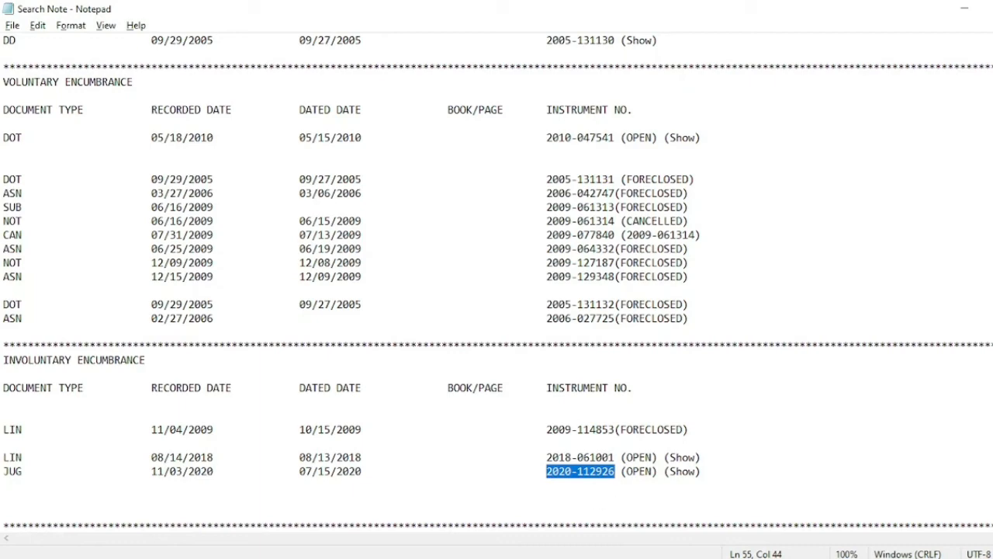
pyautogui.hotkey('alt', 'Tab')
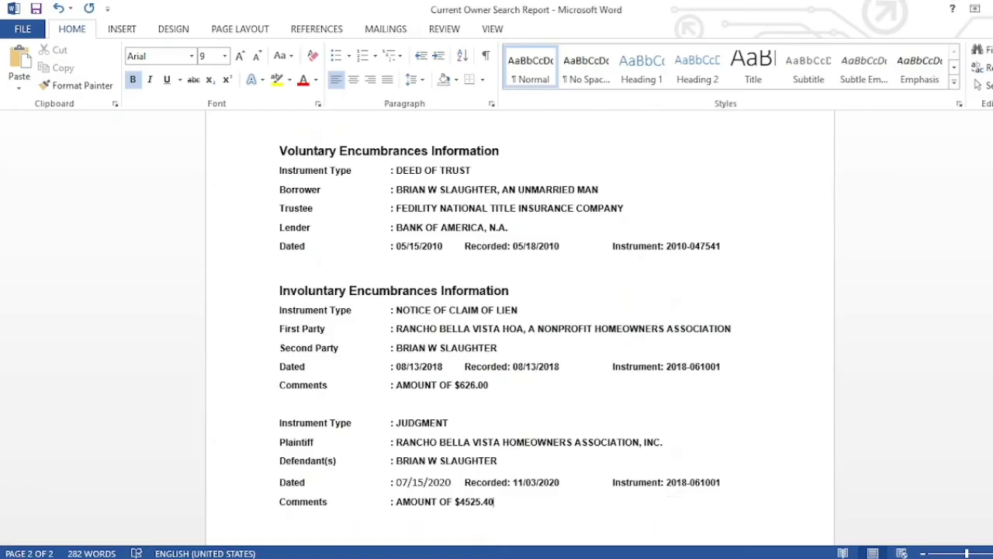
pyautogui.click(731, 481)
pyautogui.press('BackSpace')
pyautogui.press('BackSpace')
pyautogui.press('BackSpace')
pyautogui.press('BackSpace')
pyautogui.press('BackSpace')
pyautogui.press('BackSpace')
pyautogui.press('BackSpace')
pyautogui.press('BackSpace')
pyautogui.press('BackSpace')
pyautogui.press('BackSpace')
pyautogui.press('BackSpace')
pyautogui.hotkey('ctrl', 'v')
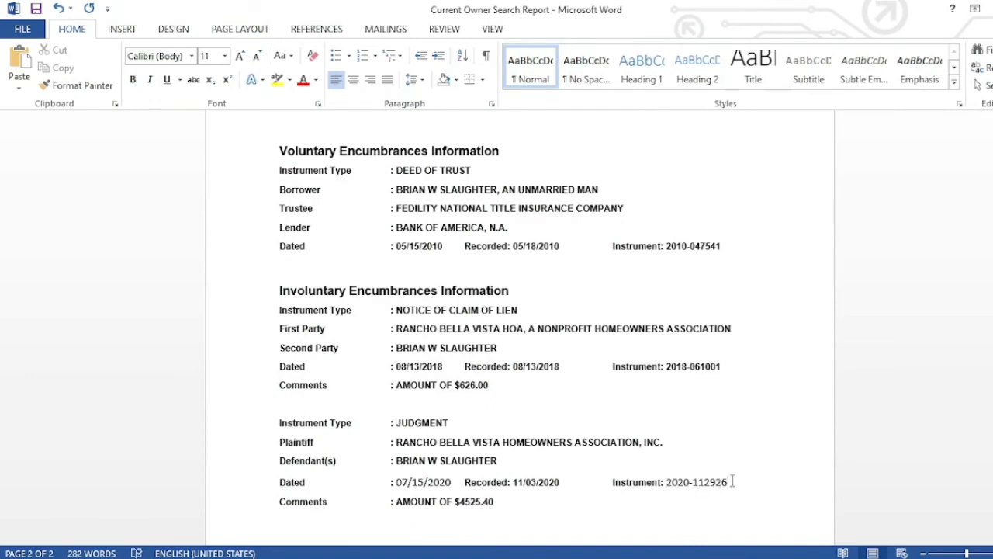
pyautogui.click(575, 482)
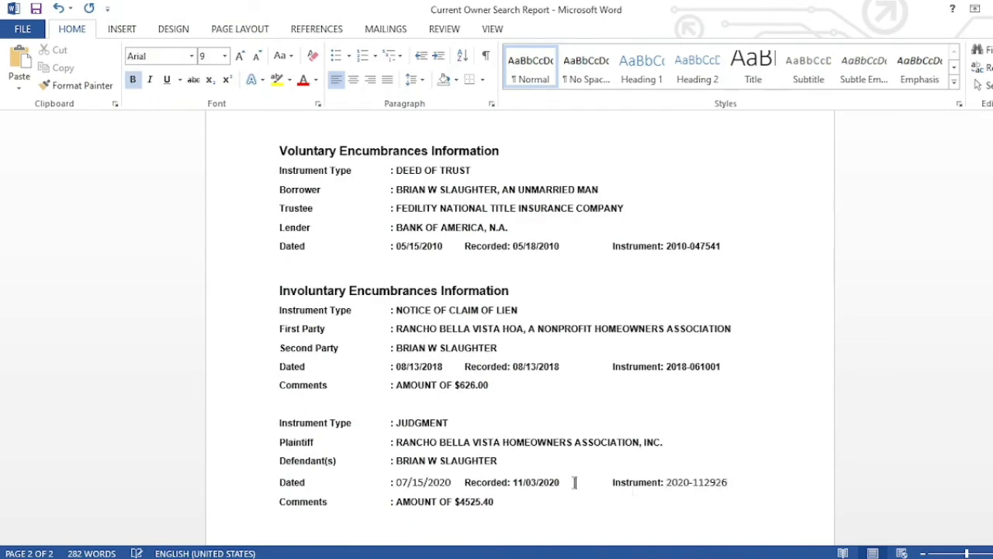
pyautogui.press('pageup')
pyautogui.press('pageup')
pyautogui.press('pageup')
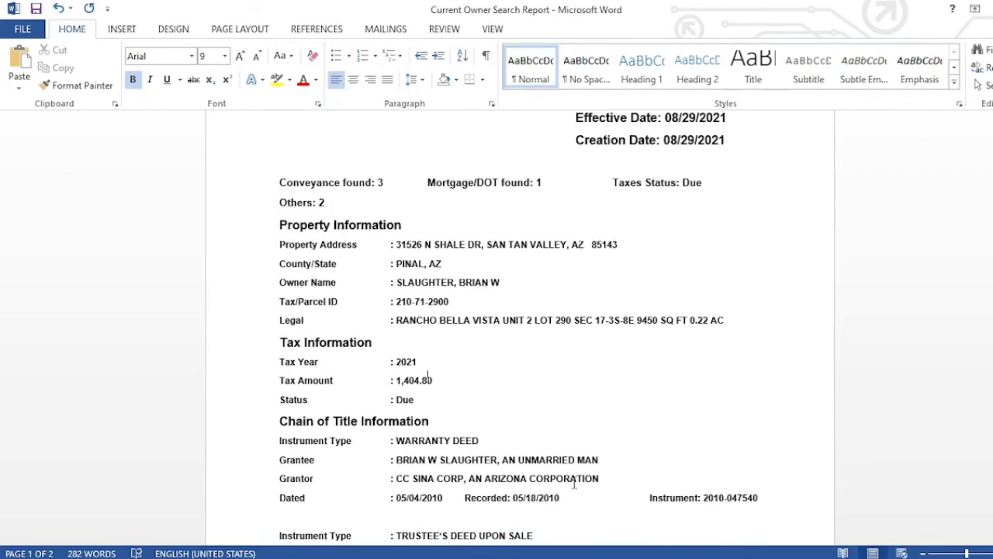
pyautogui.press('pagedown')
pyautogui.press('pagedown')
pyautogui.press('pagedown')
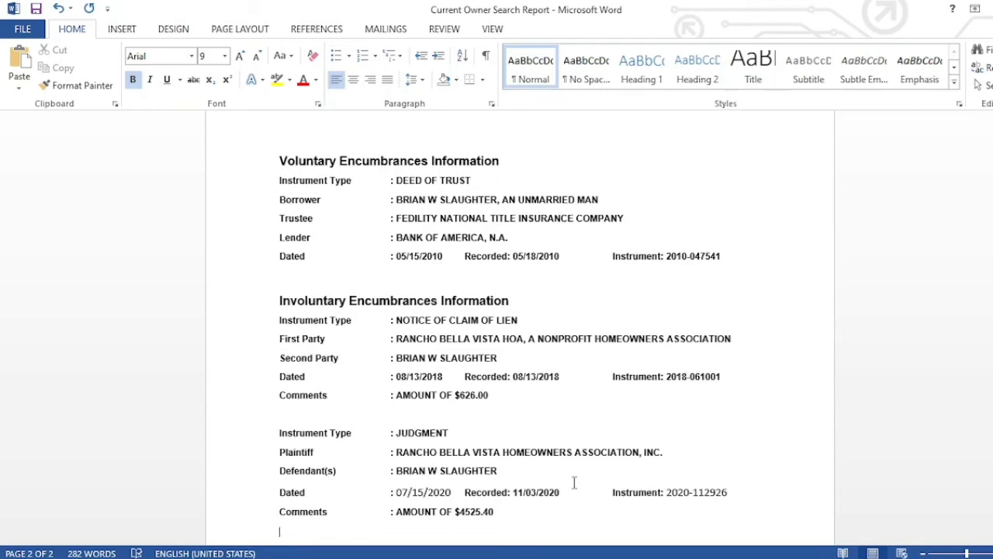
# - Type the heading LEGAL DESCRIPTION on an empty line below the judgment Comments, then start a new line
pyautogui.press('Return')
pyautogui.press('Return')
pyautogui.press('Return')
pyautogui.press('Return')
pyautogui.press('Return')
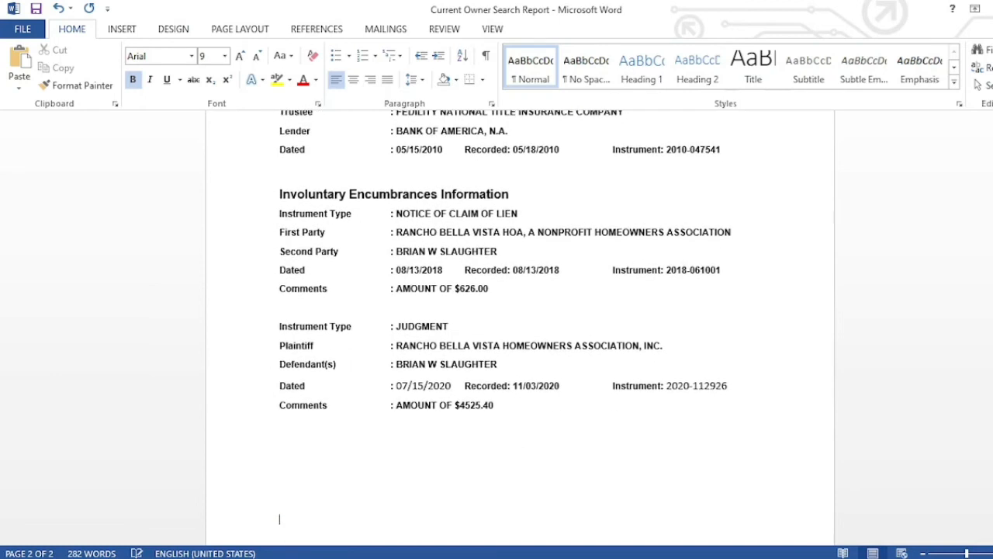
pyautogui.press('BackSpace')
pyautogui.press('BackSpace')
pyautogui.press('BackSpace')
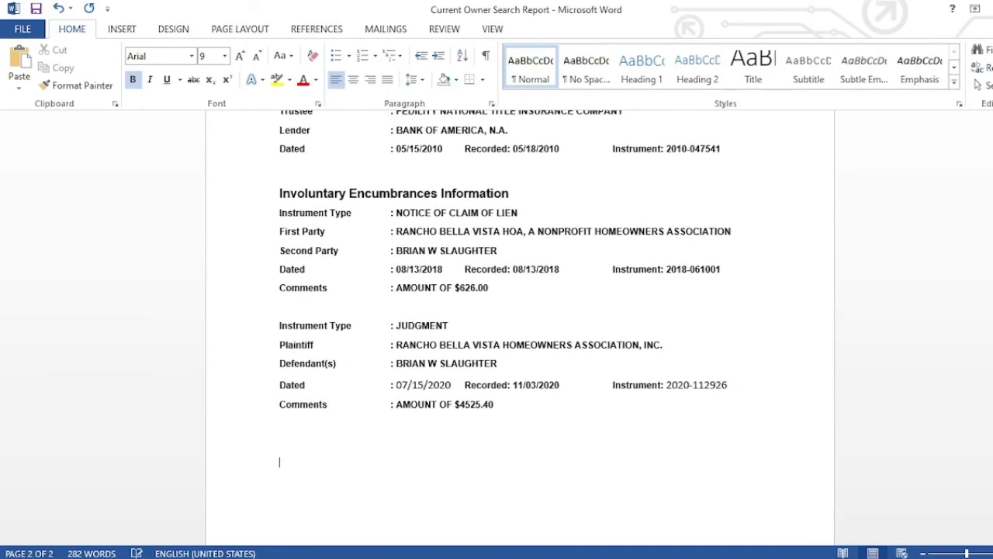
pyautogui.write('LEGAL DESCRIPTION:')
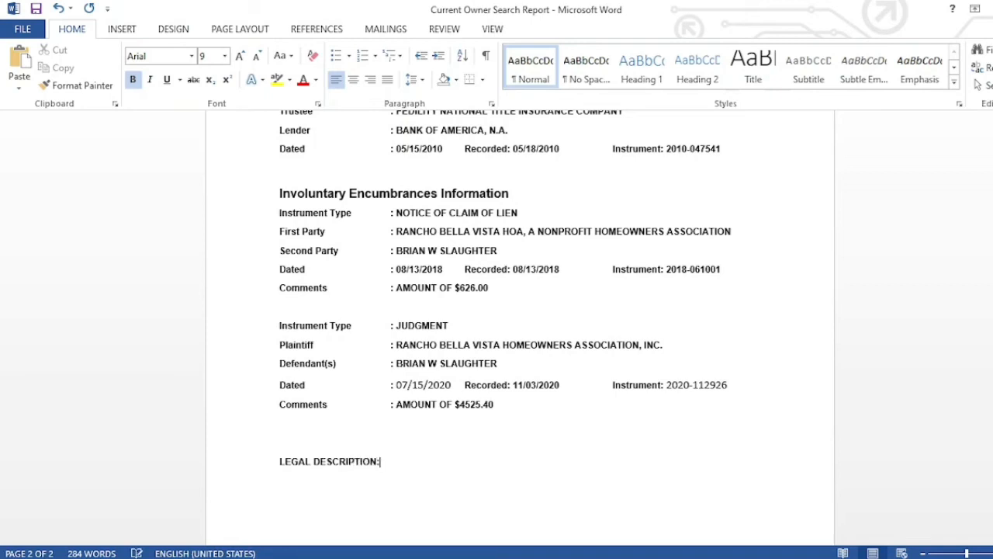
pyautogui.press('Return')
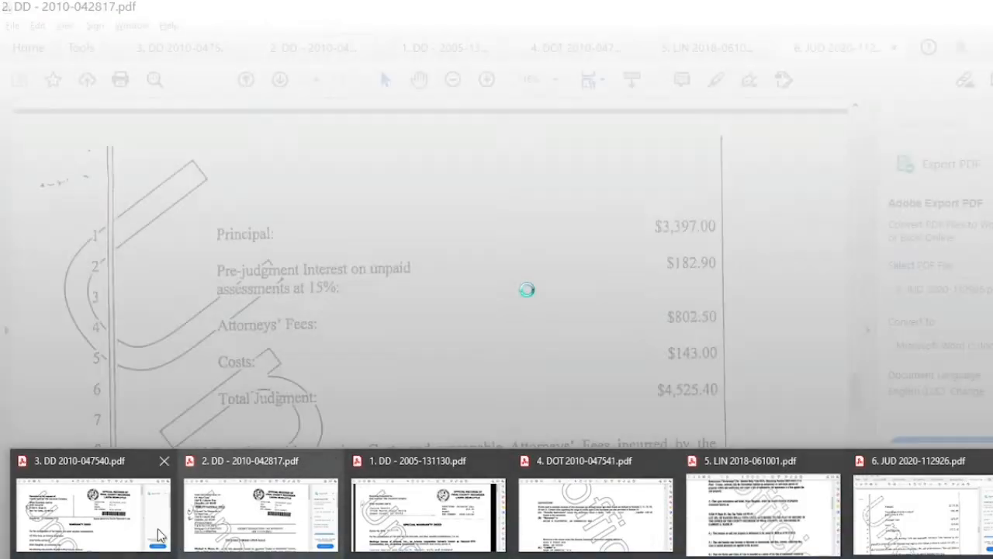
# - Read the warranty deed's legal description, LOT 290, OF RANCHO BELLA VISTA UNIT 2, then return to Word
pyautogui.click(158, 528)
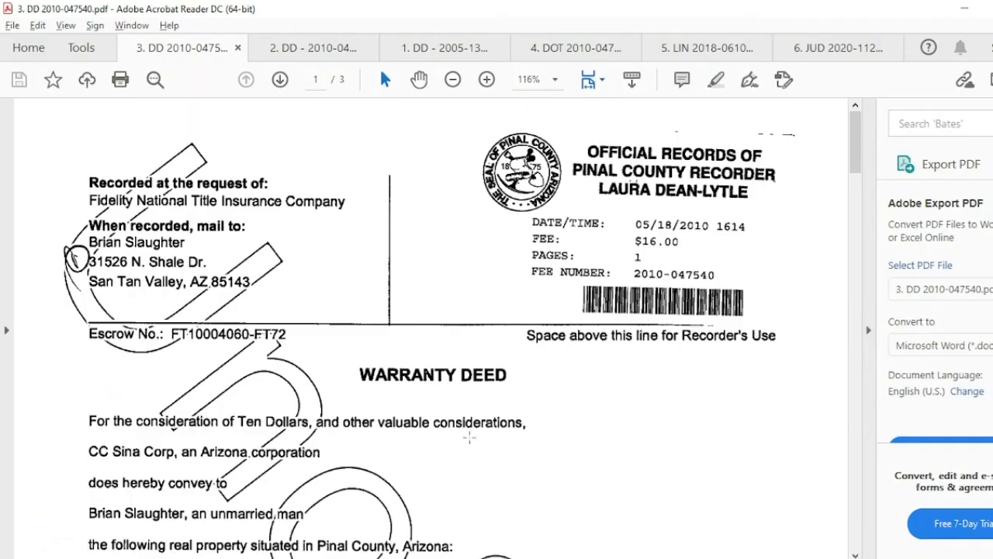
pyautogui.click(469, 437)
pyautogui.scroll(-1, 468, 435)
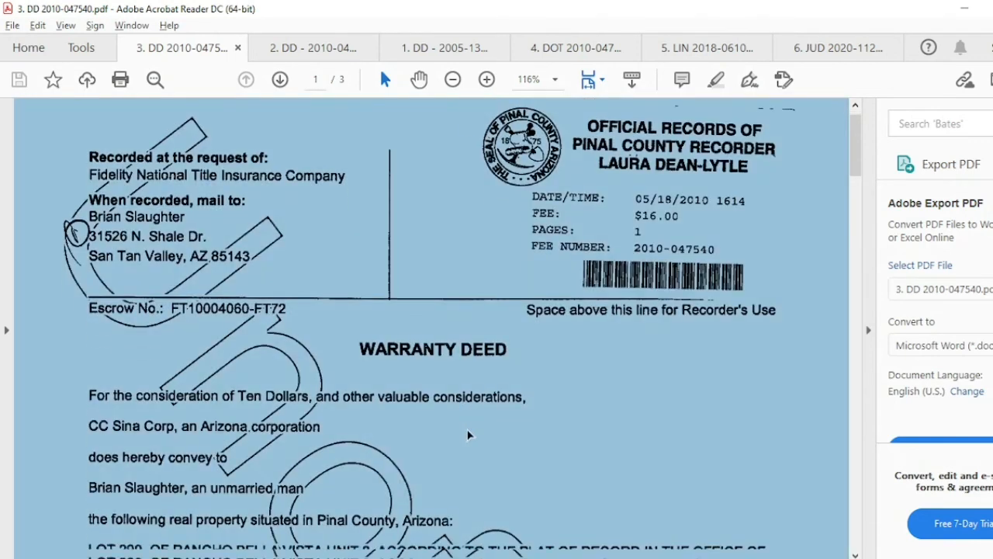
pyautogui.scroll(-3, 469, 436)
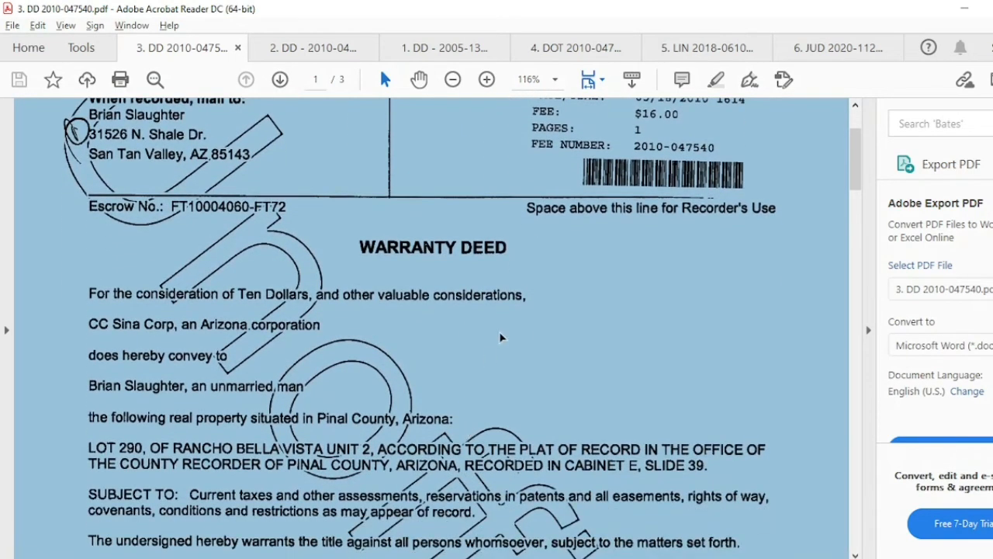
pyautogui.click(500, 333)
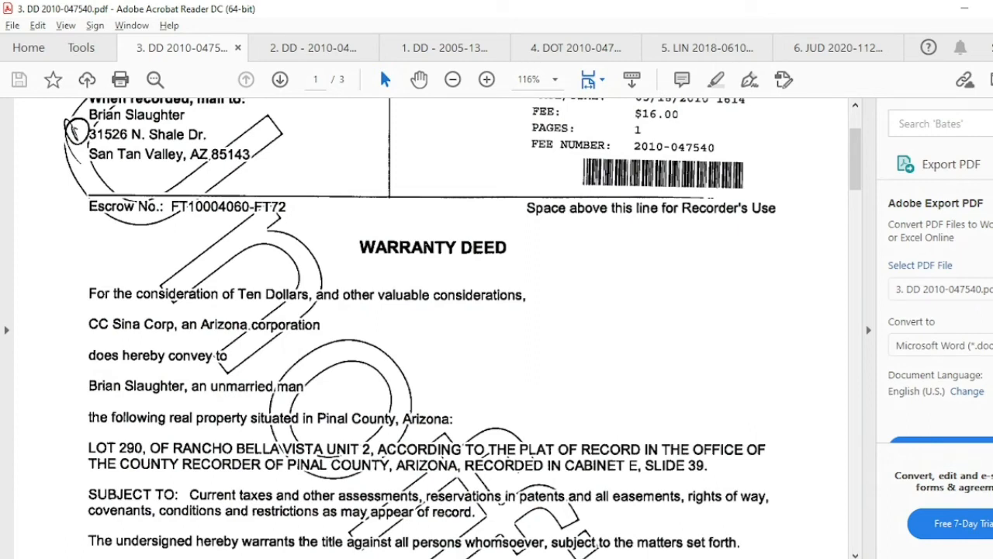
pyautogui.hotkey('alt', 'Tab')
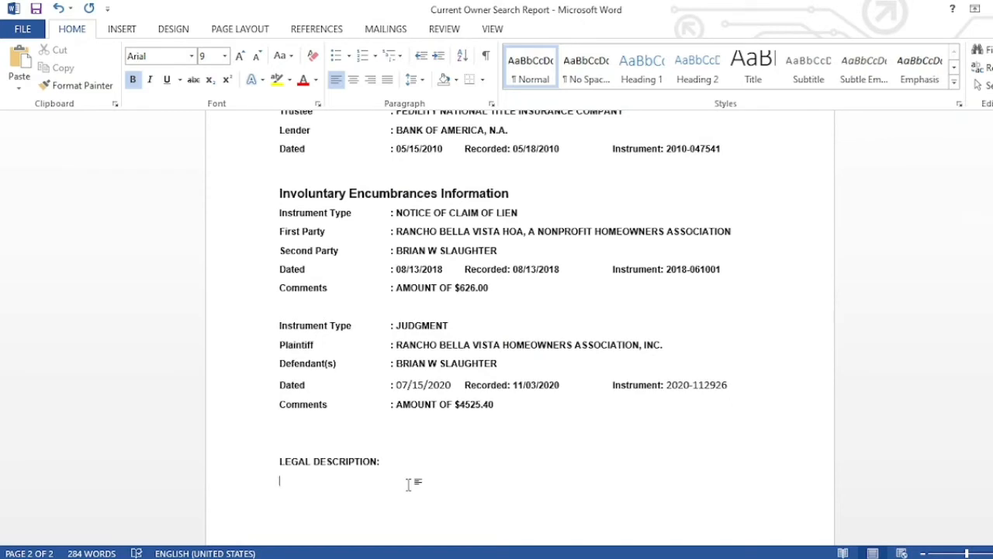
# - Type LOT 290, OF under the heading and paste the subdivision name RANCHO BELLA VISTA after it
pyautogui.write('LOT 290, OF')
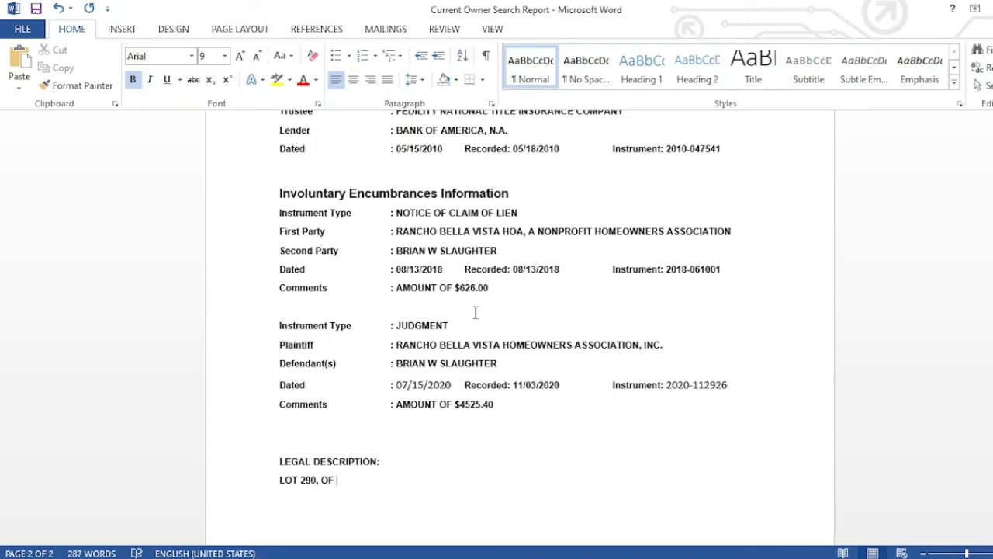
pyautogui.moveTo(396, 231); pyautogui.dragTo(501, 234)
pyautogui.hotkey('ctrl', 'c')
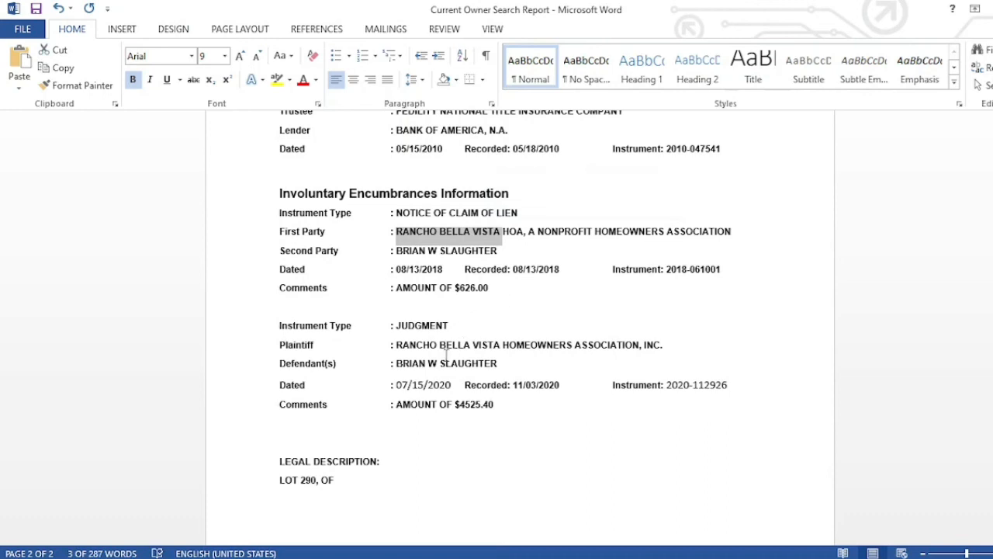
pyautogui.click(400, 450)
pyautogui.click(373, 490)
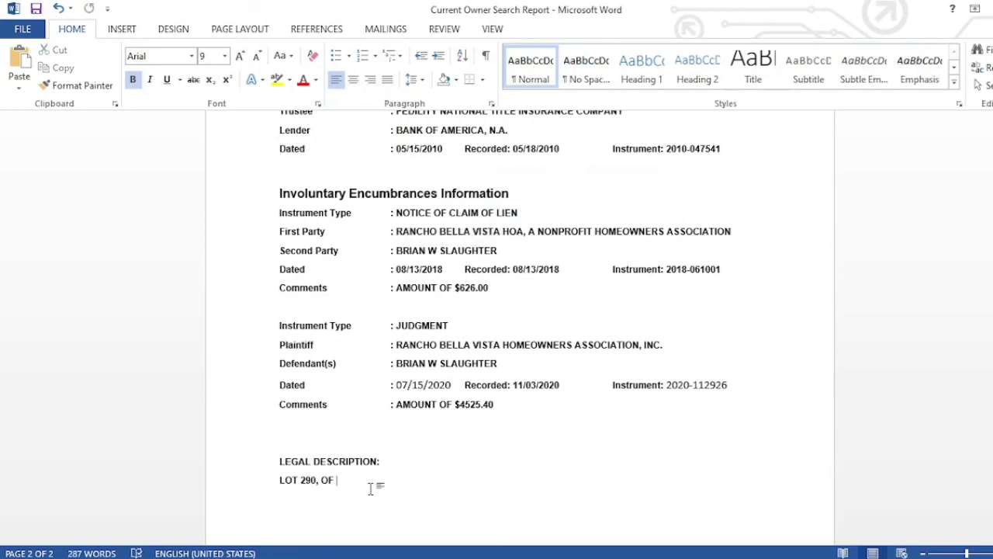
pyautogui.hotkey('ctrl', 'v')
pyautogui.moveTo(326, 558)
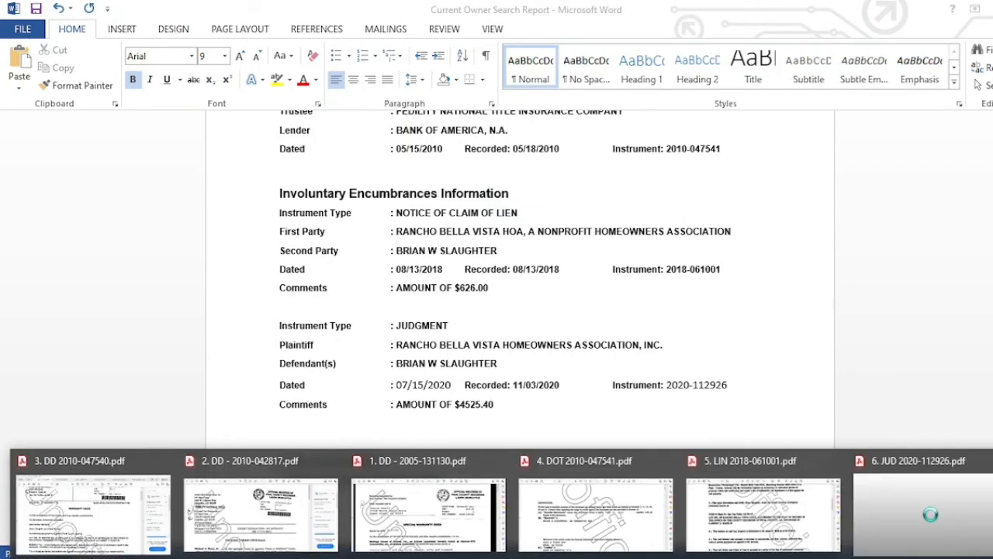
pyautogui.click(153, 524)
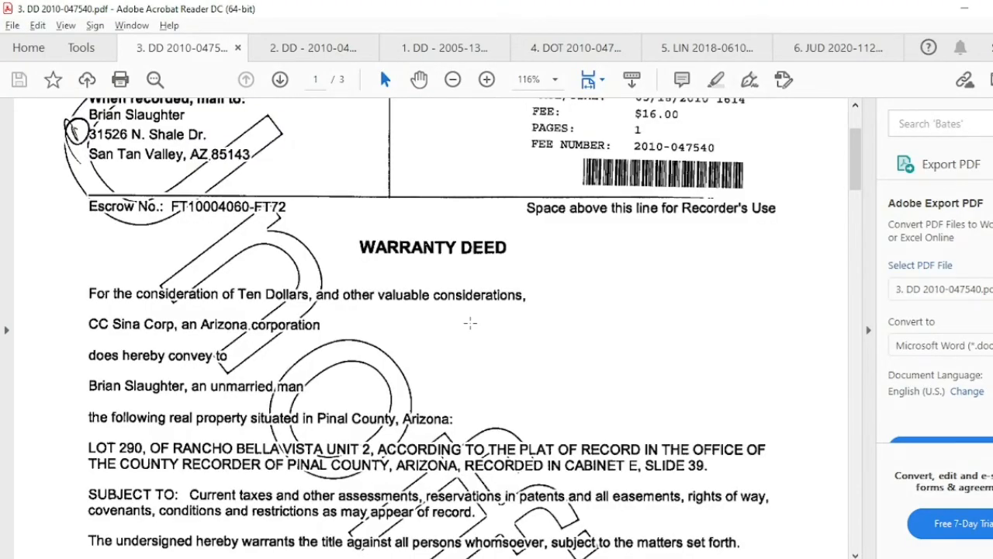
pyautogui.hotkey('alt', 'Tab')
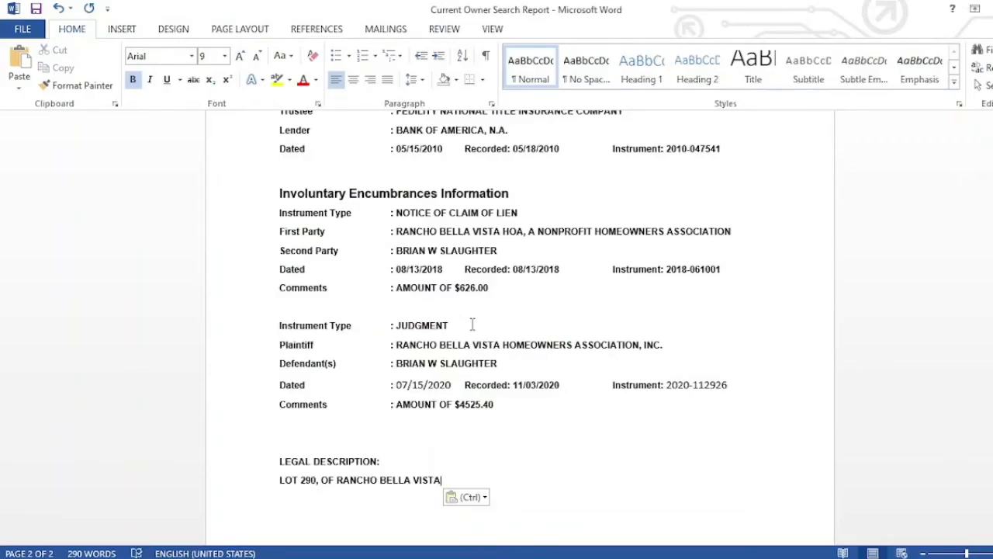
# - Continue the description with UNIT 2, ACCORDING TO THE PLAT OF RECORD, checking the deed's wording
pyautogui.write('UNIT')
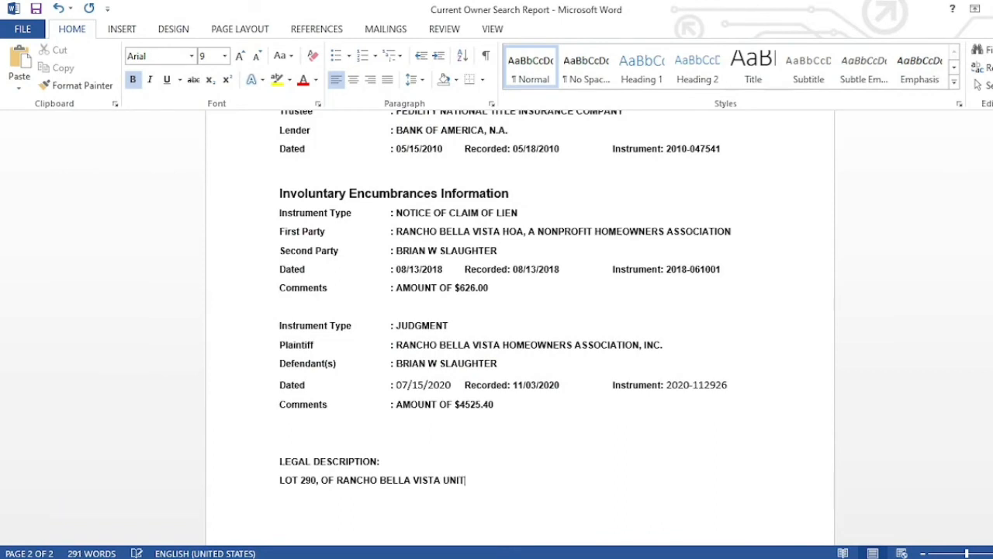
pyautogui.write(' 2,')
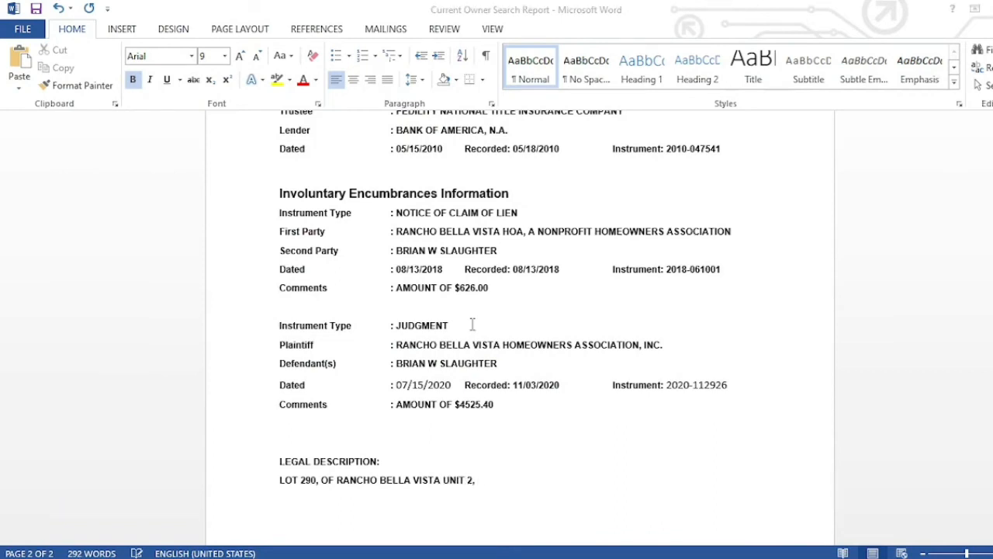
pyautogui.hotkey('alt', 'Tab')
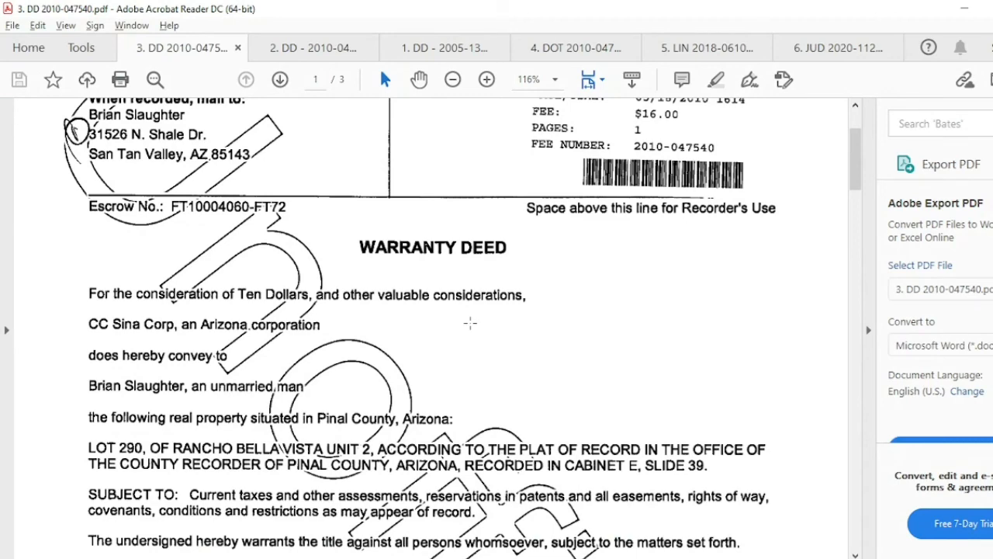
pyautogui.hotkey('alt', 'Tab')
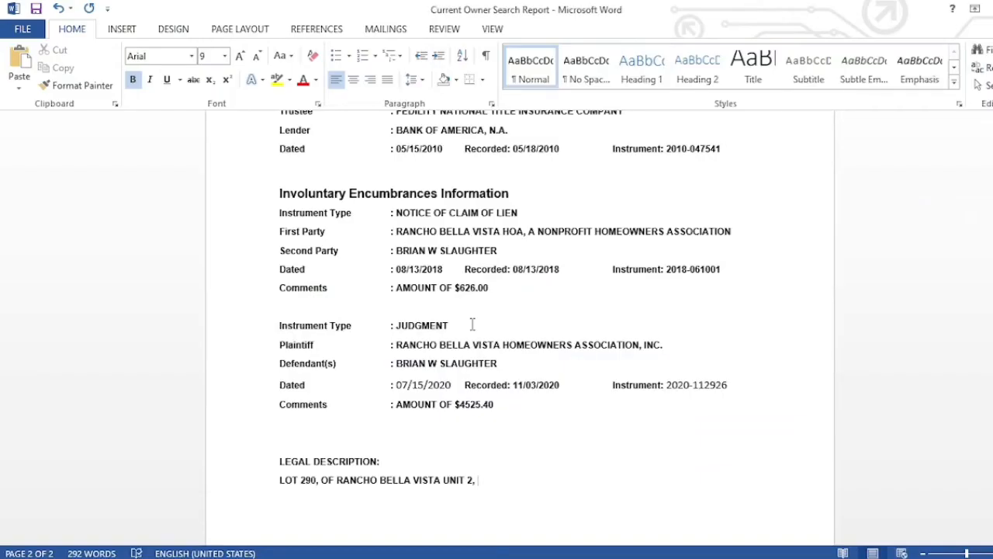
pyautogui.write('ACCORDING YO')
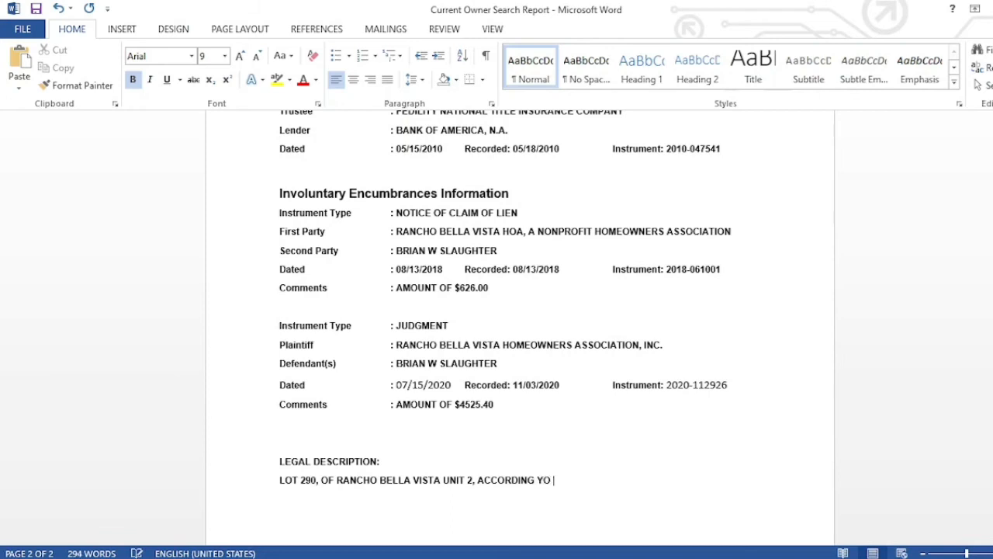
pyautogui.press('BackSpace')
pyautogui.press('BackSpace')
pyautogui.press('BackSpace')
pyautogui.write('TO THE PLAT OF ')
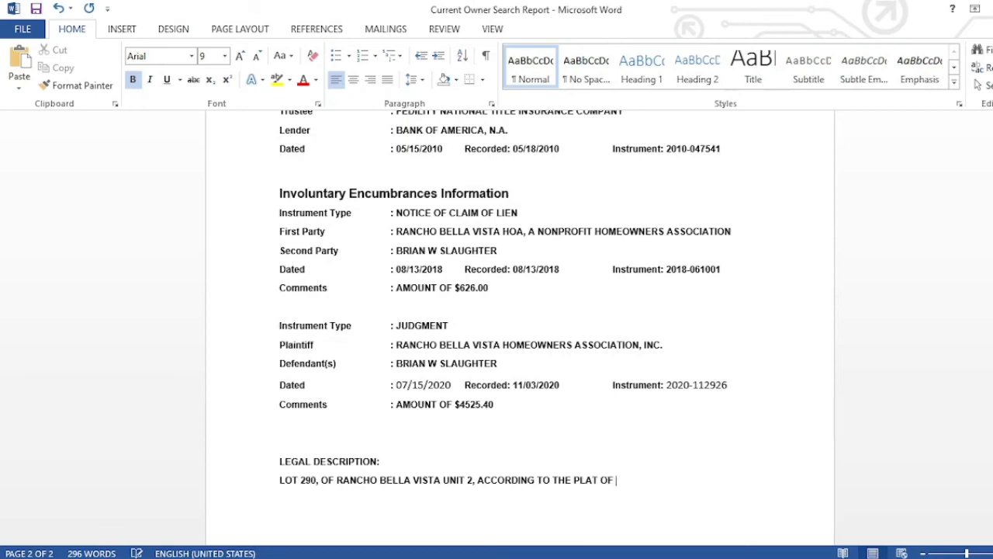
pyautogui.write('RECORD')
pyautogui.hotkey('alt', 'Tab')
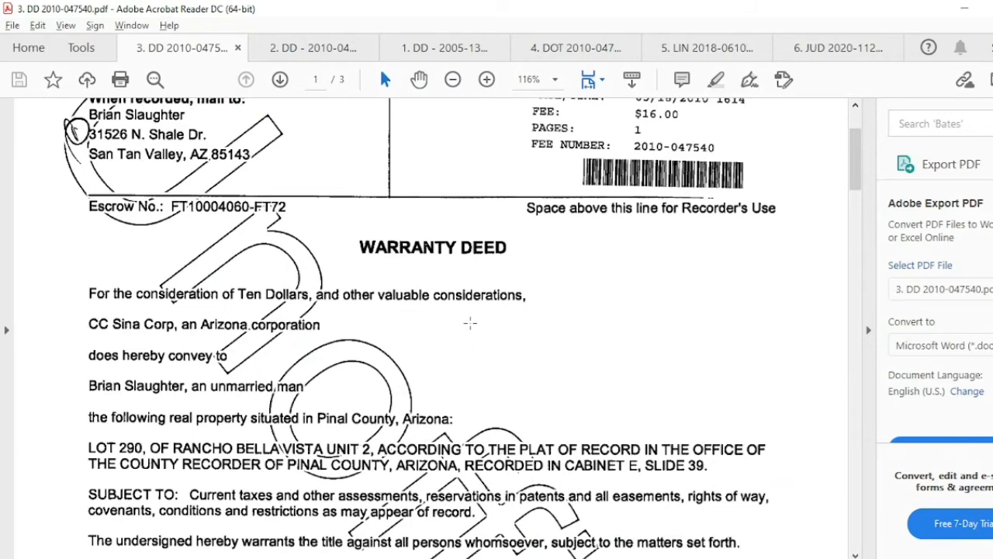
pyautogui.hotkey('alt', 'Tab')
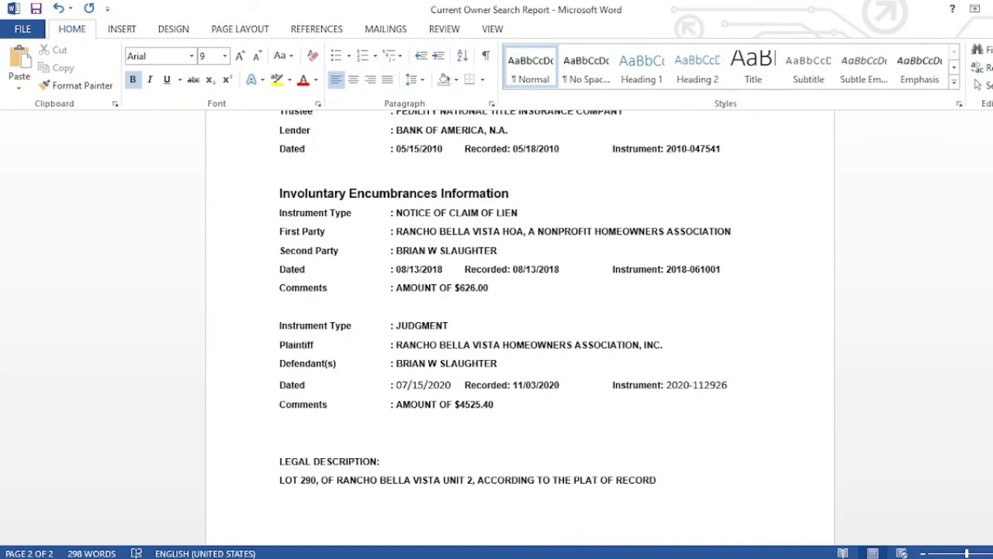
# - Add the county recorder reference ending RECORDER OF PINAL COUNTY, ARIZONA, fixing typos along the way
pyautogui.write('IN THE OF THE COUNTYY')
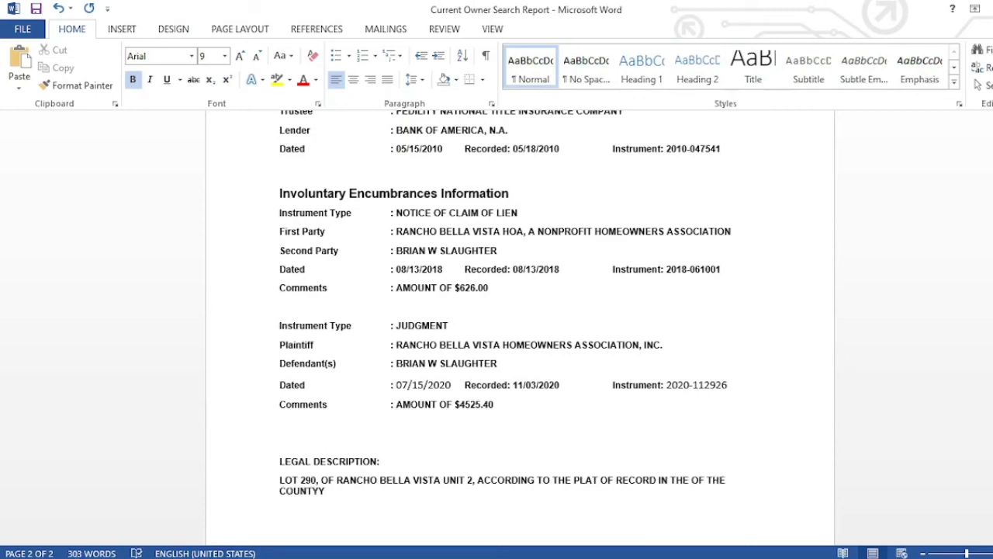
pyautogui.press('BackSpace')
pyautogui.write('RECORDER OF ')
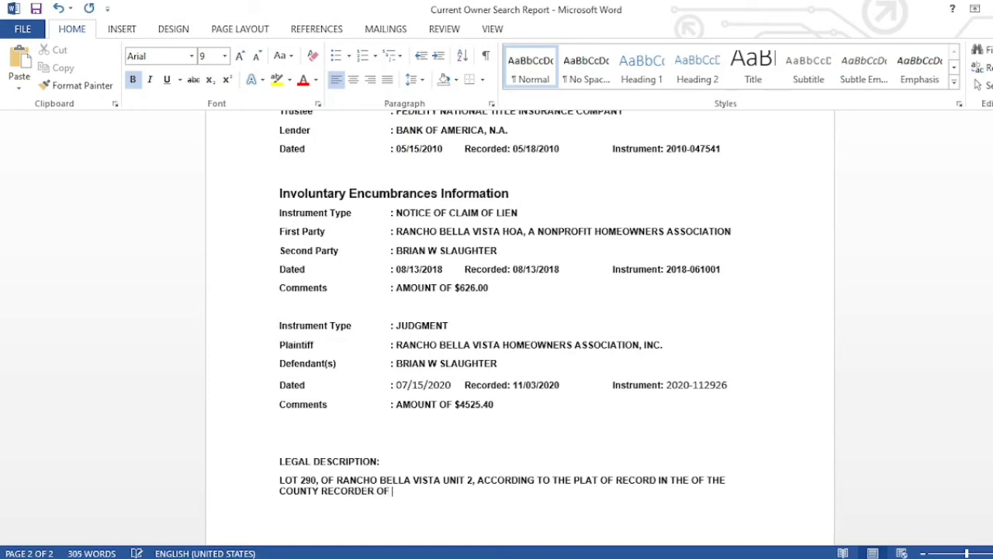
pyautogui.write('PIC')
pyautogui.press('BackSpace')
pyautogui.write('NAL COUNTY,')
pyautogui.hotkey('alt', 'Tab')
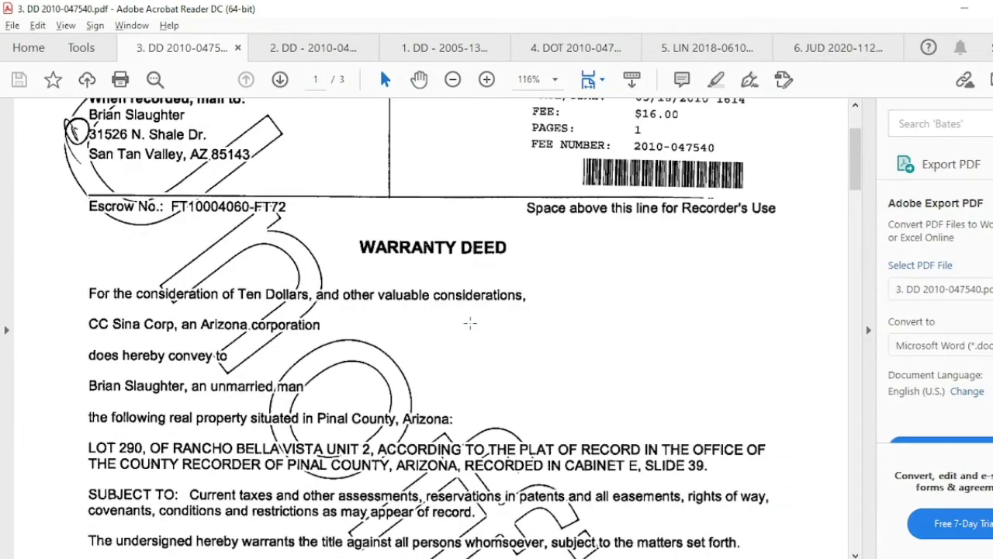
pyautogui.hotkey('alt', 'Tab')
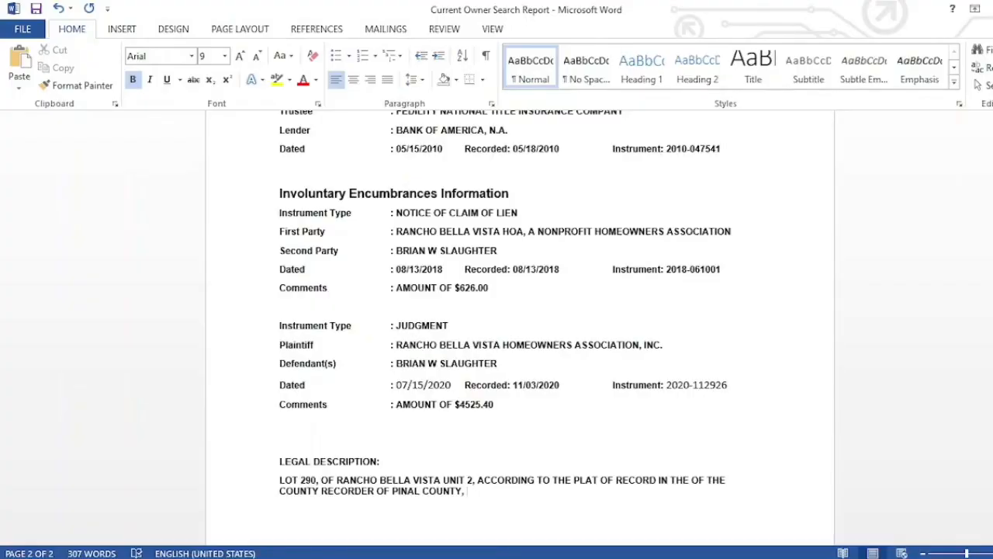
pyautogui.write('ARIZONA,')
# - Finish the description with RECORDED IN CABINET E, SLIDE 39, checking each phrase against the deed
pyautogui.hotkey('alt', 'Tab')
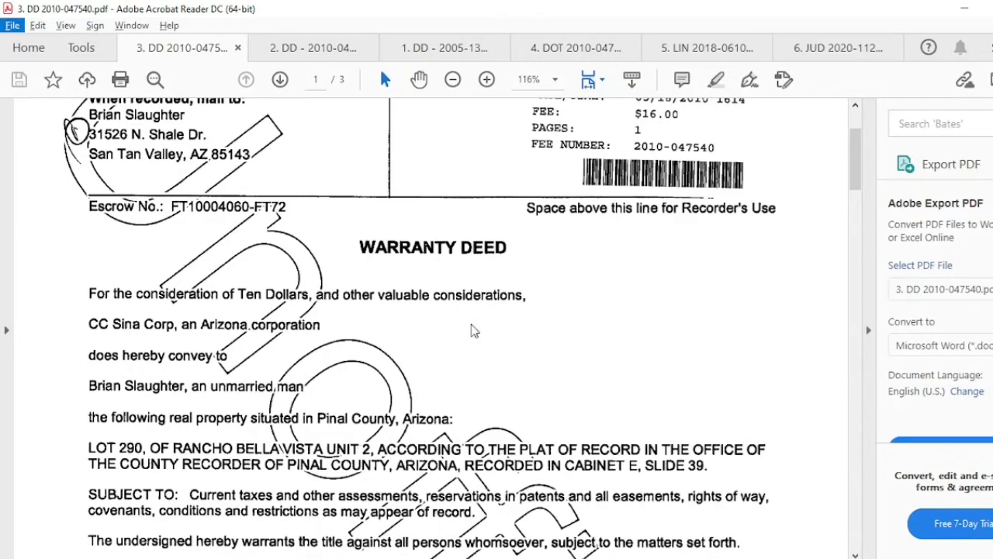
pyautogui.hotkey('alt', 'Tab')
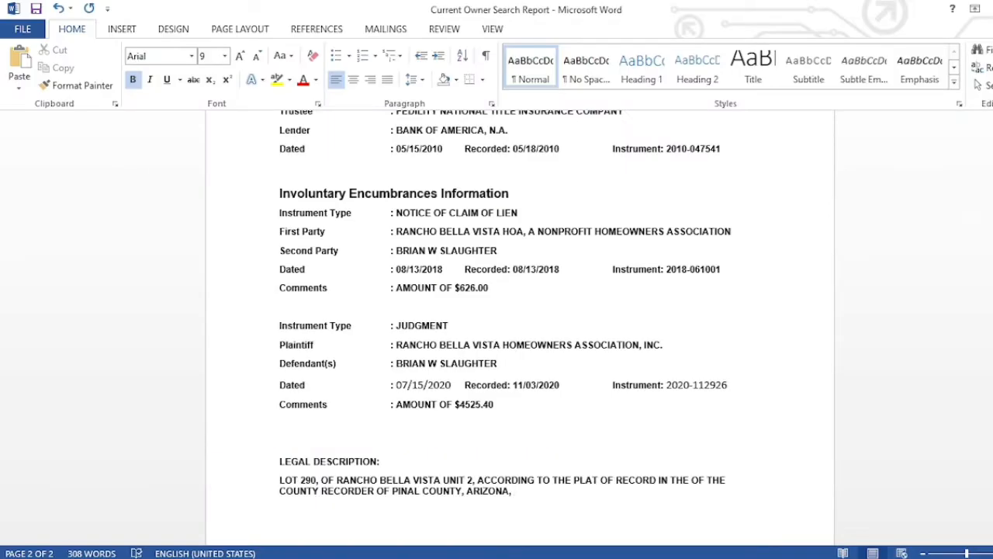
pyautogui.write('RECORDED IN')
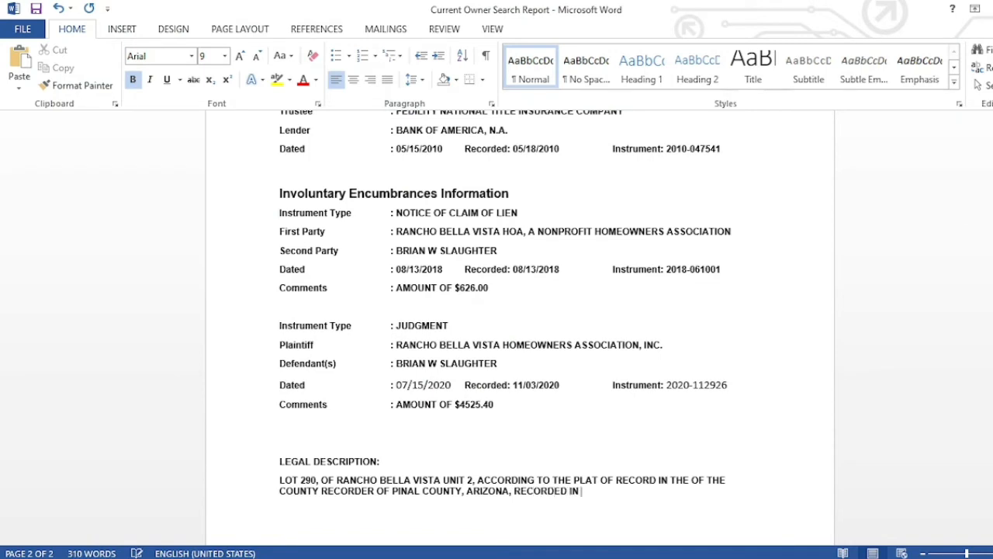
pyautogui.write(' CABINET')
pyautogui.hotkey('alt', 'Tab')
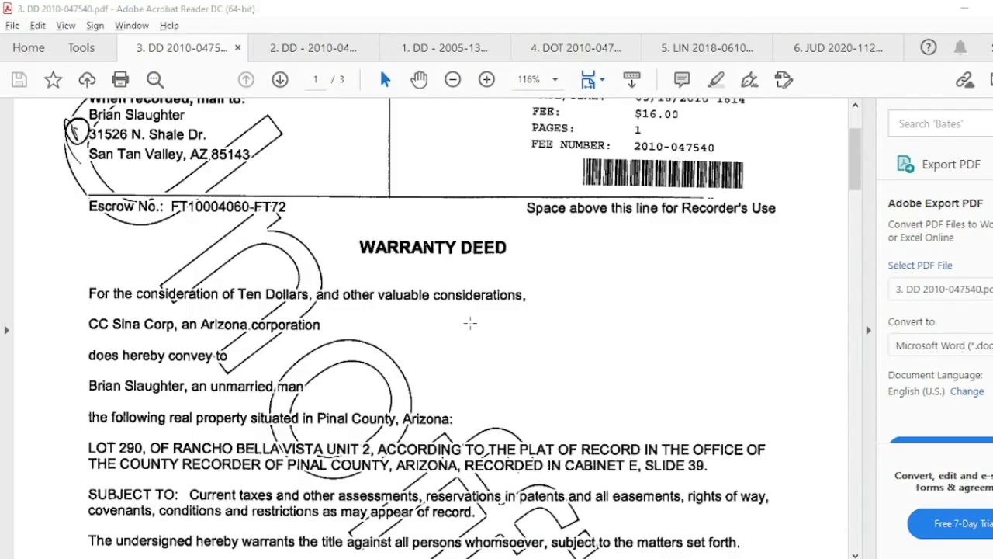
pyautogui.hotkey('alt', 'Tab')
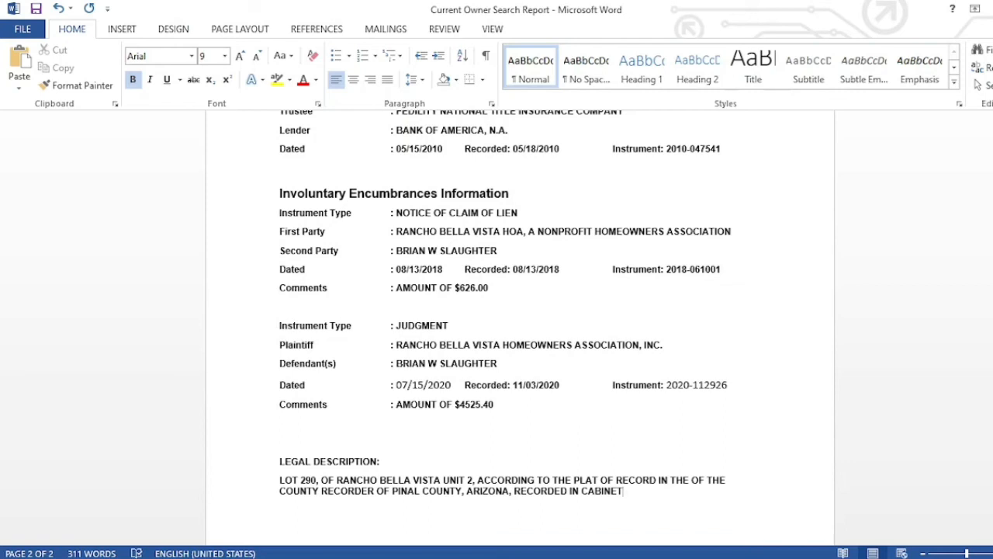
pyautogui.write('E,')
pyautogui.hotkey('alt', 'Tab')
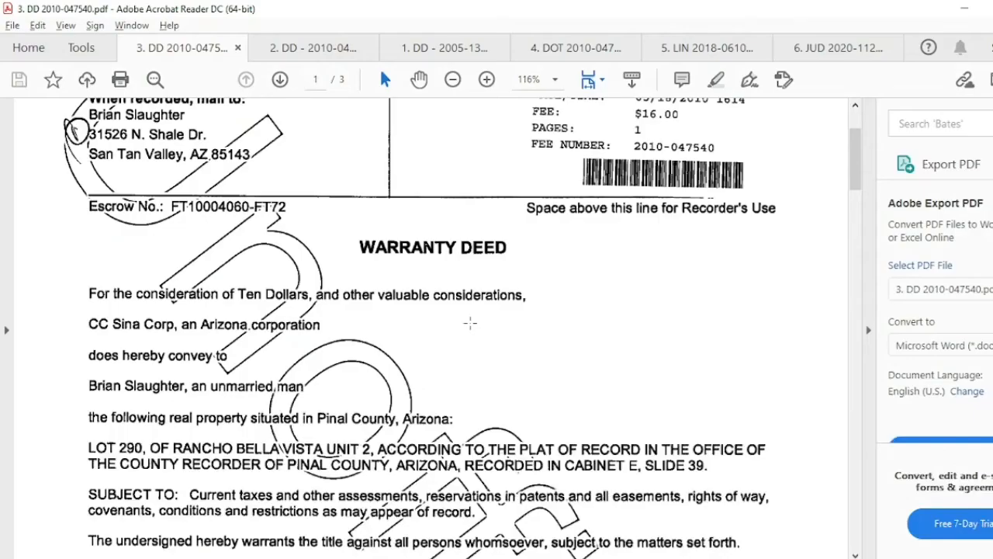
pyautogui.hotkey('alt', 'Tab')
pyautogui.write('SLIDE')
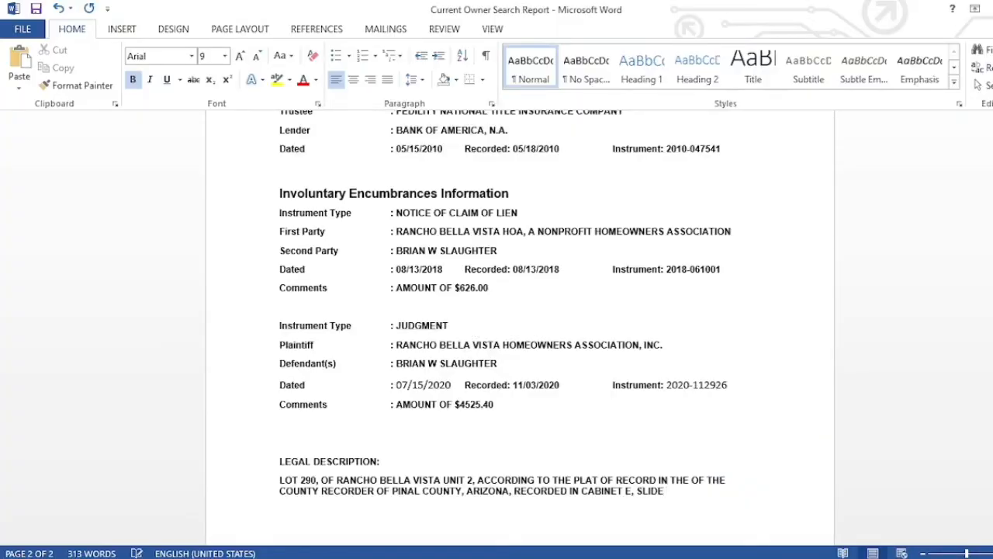
pyautogui.write(' 39')
pyautogui.click(384, 459)
# - Toggle bold off and back on for the LEGAL DESCRIPTION heading
pyautogui.hotkey('shift', 'Left')
pyautogui.hotkey('shift', 'Left')
pyautogui.hotkey('shift', 'Left')
pyautogui.hotkey('shift', 'Left')
pyautogui.hotkey('shift', 'Left')
pyautogui.hotkey('shift', 'Left')
pyautogui.hotkey('shift', 'Left')
pyautogui.hotkey('shift', 'Left')
pyautogui.hotkey('shift', 'Left')
pyautogui.hotkey('shift', 'Left')
pyautogui.hotkey('shift', 'Left')
pyautogui.hotkey('shift', 'Left')
pyautogui.hotkey('shift', 'Left')
pyautogui.hotkey('shift', 'Left')
pyautogui.hotkey('shift', 'Left')
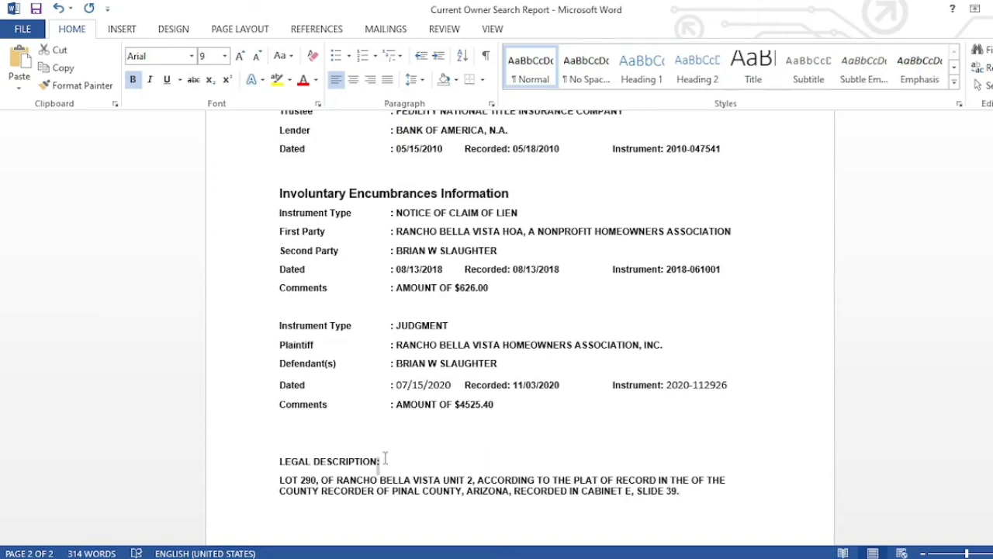
pyautogui.hotkey('shift', 'Left')
pyautogui.hotkey('shift', 'Left')
pyautogui.hotkey('shift', 'Left')
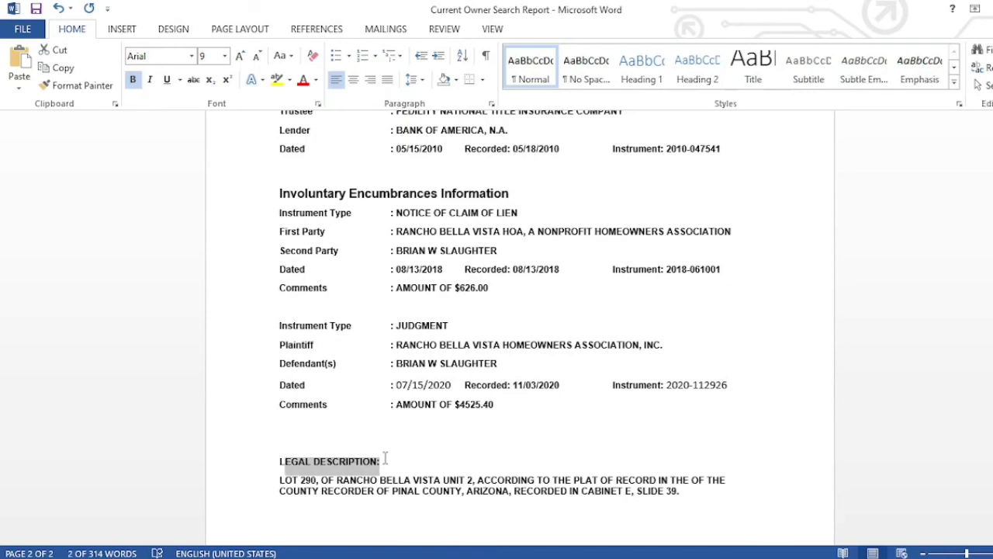
pyautogui.hotkey('ctrl', 'b')
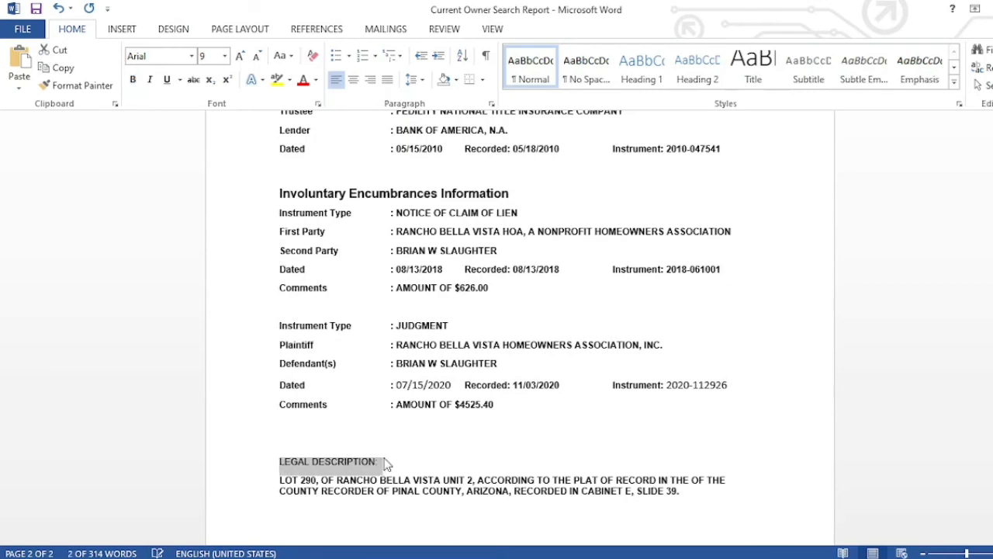
pyautogui.hotkey('ctrl', 'b')
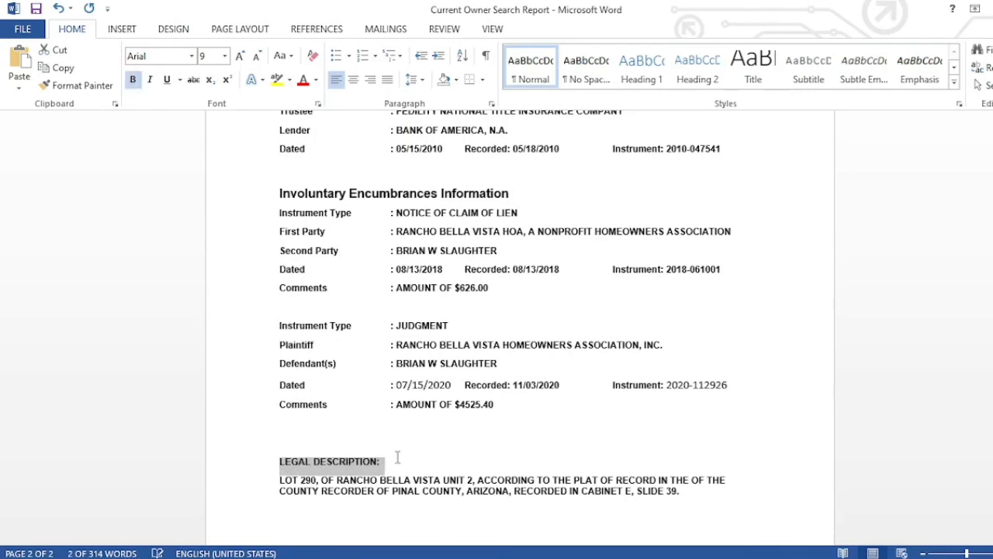
pyautogui.click(471, 449)
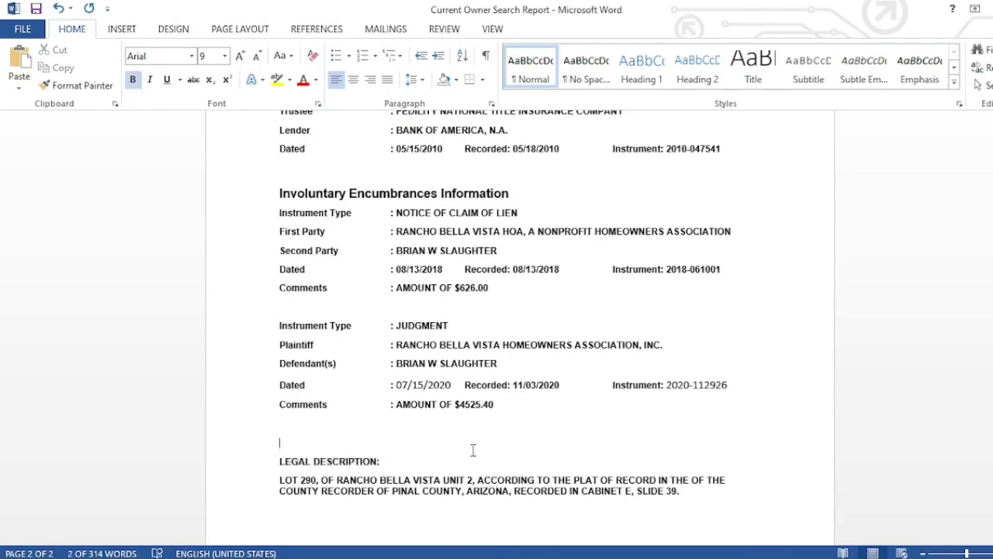
# - Review the legal description paragraph, then close the Current Owner Search Report, saving the changes
pyautogui.doubleClick(499, 492)
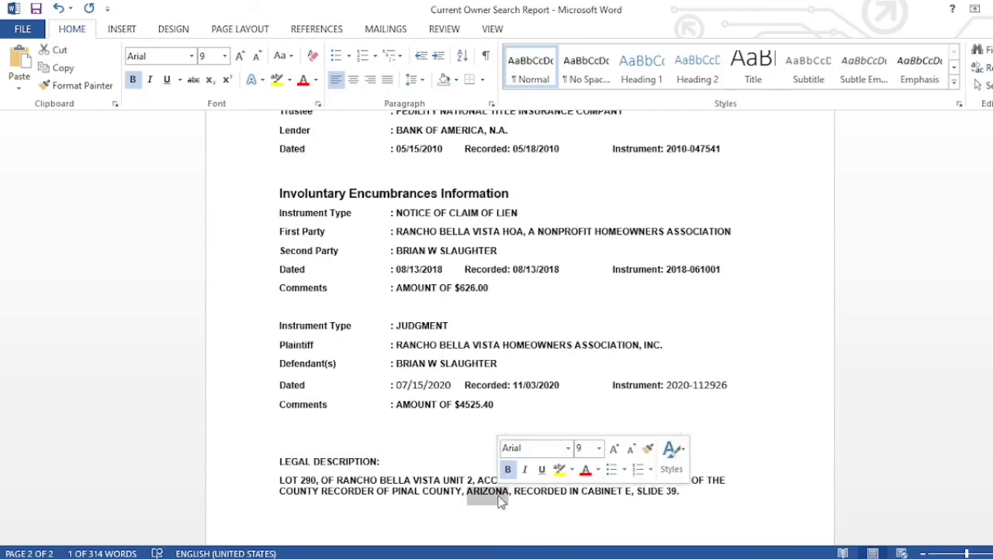
pyautogui.click(693, 496)
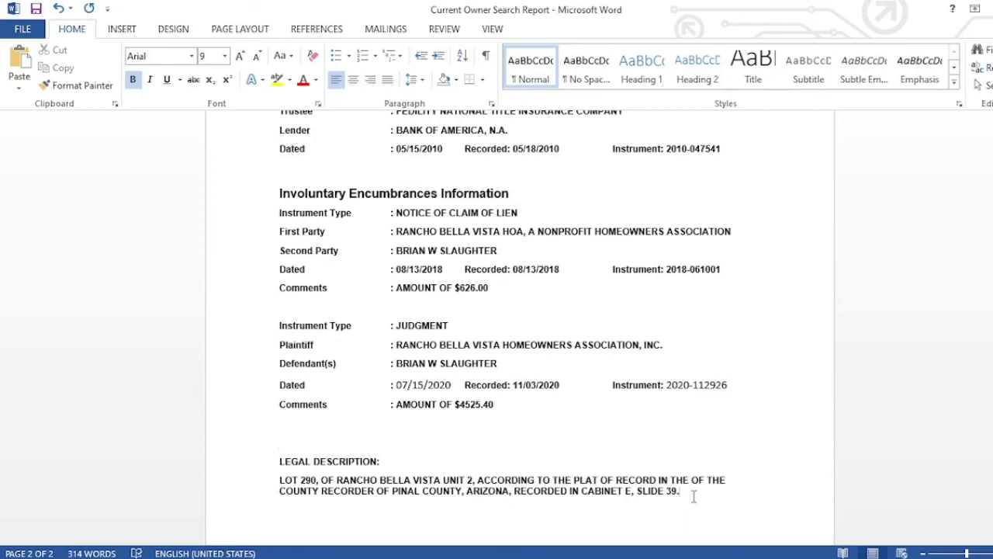
pyautogui.hotkey('shift', 'Up')
pyautogui.hotkey('shift', 'Up')
pyautogui.hotkey('shift', 'Down')
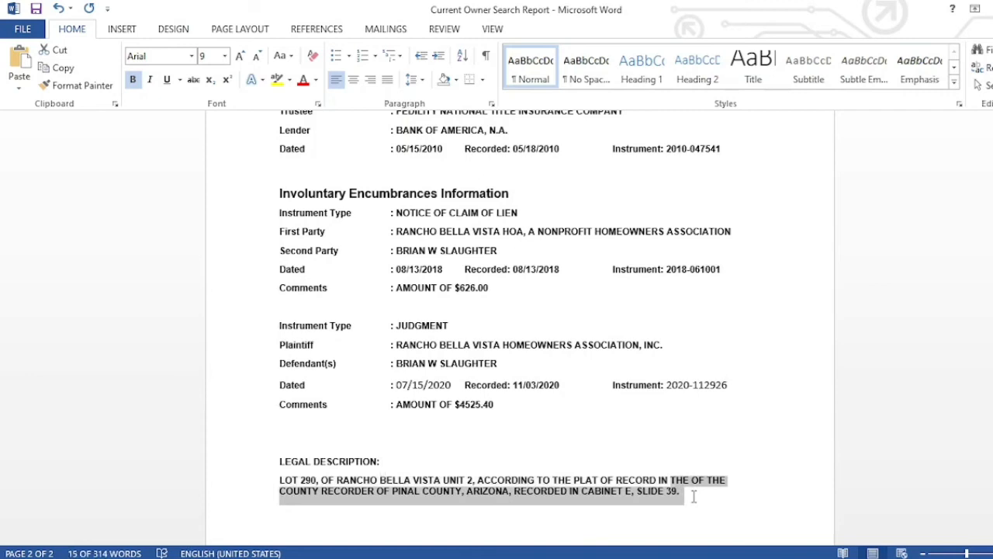
pyautogui.hotkey('ctrl', 'shift', 'Left')
pyautogui.hotkey('ctrl', 'shift', 'Left')
pyautogui.hotkey('ctrl', 'shift', 'Left')
pyautogui.hotkey('ctrl', 'shift', 'Left')
pyautogui.hotkey('ctrl', 'shift', 'Left')
pyautogui.hotkey('ctrl', 'shift', 'Left')
pyautogui.hotkey('ctrl', 'shift', 'Left')
pyautogui.hotkey('ctrl', 'shift', 'Left')
pyautogui.hotkey('ctrl', 'shift', 'Left')
pyautogui.hotkey('ctrl', 'shift', 'Left')
pyautogui.hotkey('ctrl', 'shift', 'Left')
pyautogui.hotkey('ctrl', 'shift', 'Left')
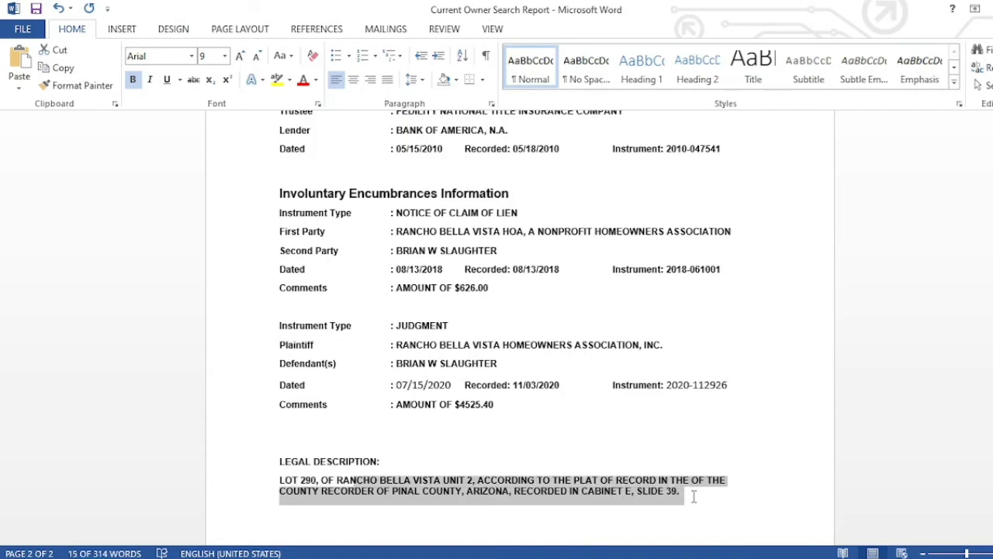
pyautogui.hotkey('ctrl', 'shift', 'Left')
pyautogui.hotkey('ctrl', 'shift', 'Left')
pyautogui.hotkey('ctrl', 'shift', 'Left')
pyautogui.hotkey('ctrl', 'shift', 'Left')
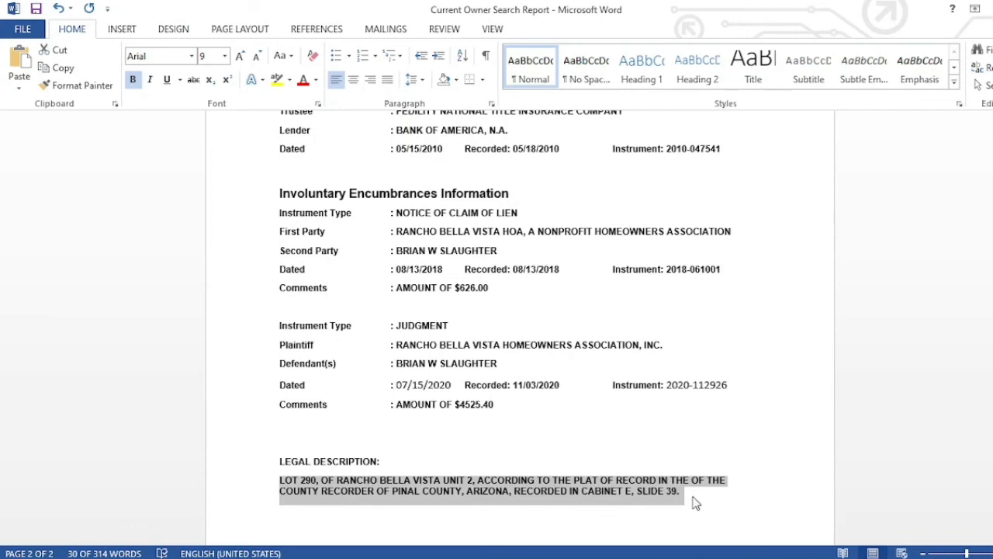
pyautogui.click(757, 505)
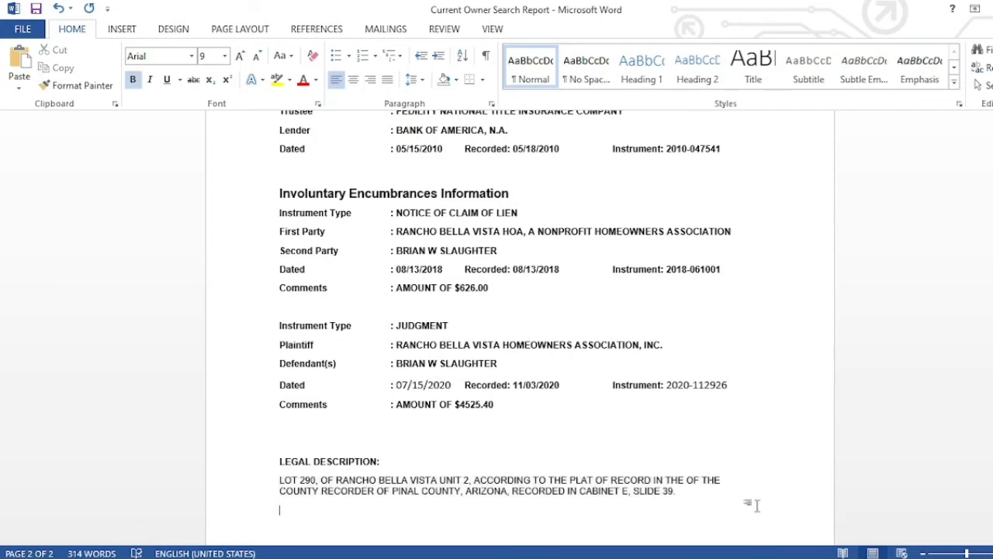
pyautogui.press('Up')
pyautogui.press('Up')
pyautogui.press('Up')
pyautogui.press('Up')
pyautogui.press('Up')
pyautogui.press('Up')
pyautogui.press('Up')
pyautogui.press('Up')
pyautogui.press('Up')
pyautogui.press('Up')
pyautogui.press('Up')
pyautogui.press('Up')
pyautogui.press('Up')
pyautogui.press('Up')
pyautogui.press('Up')
pyautogui.press('Up')
pyautogui.press('Up')
pyautogui.press('Up')
pyautogui.press('Up')
pyautogui.press('Up')
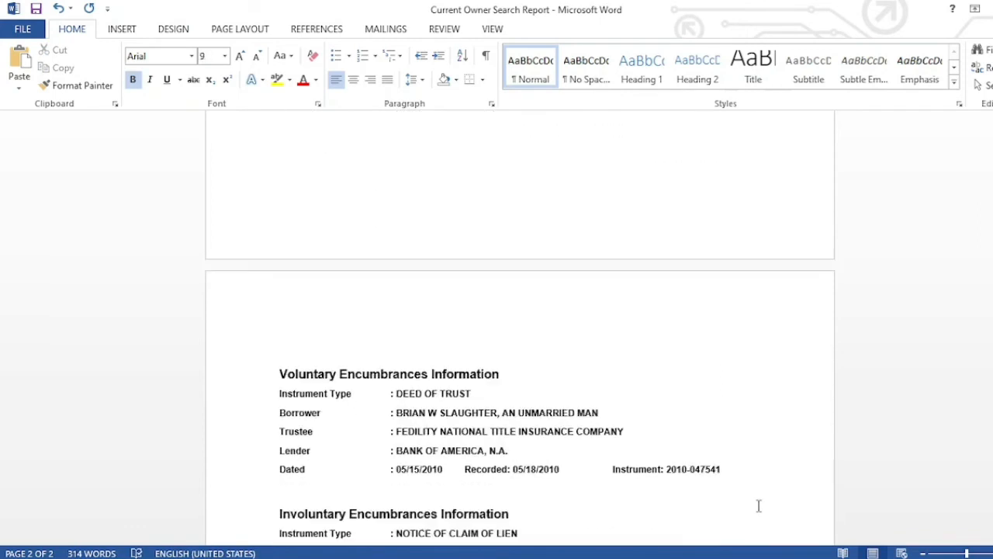
pyautogui.press('Up')
pyautogui.press('Up')
pyautogui.press('Up')
pyautogui.press('Up')
pyautogui.press('Up')
pyautogui.press('Up')
pyautogui.press('Up')
pyautogui.press('Up')
pyautogui.press('Up')
pyautogui.press('Up')
pyautogui.press('Up')
pyautogui.press('Up')
pyautogui.press('Up')
pyautogui.press('Up')
pyautogui.press('Up')
pyautogui.press('Up')
pyautogui.press('Up')
pyautogui.press('Up')
pyautogui.press('Up')
pyautogui.press('Up')
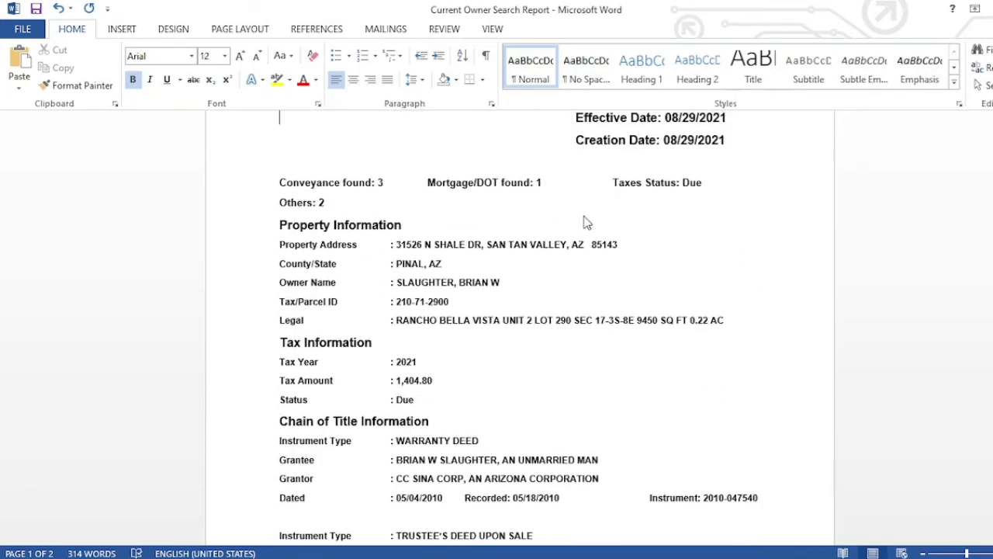
pyautogui.hotkey('alt', 'F4')
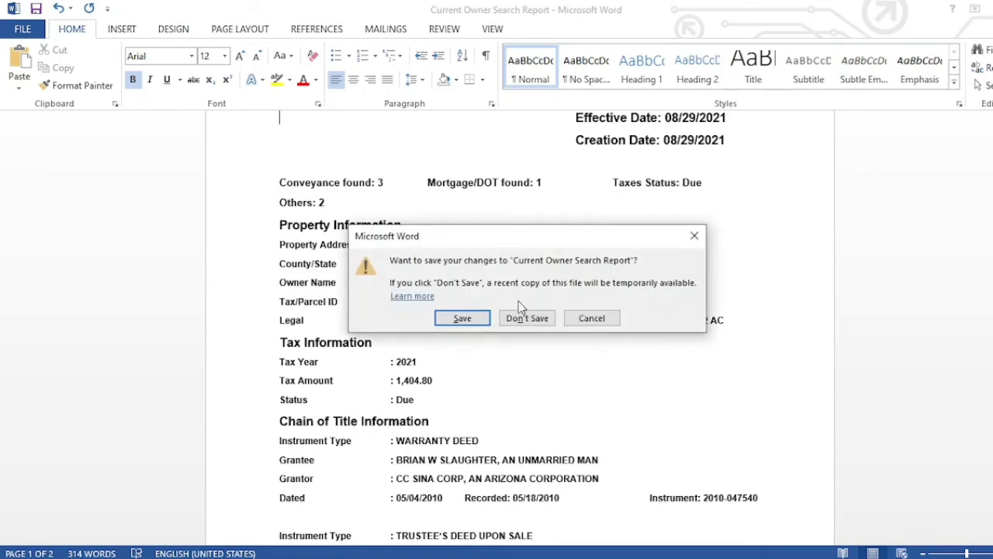
pyautogui.click(463, 318)
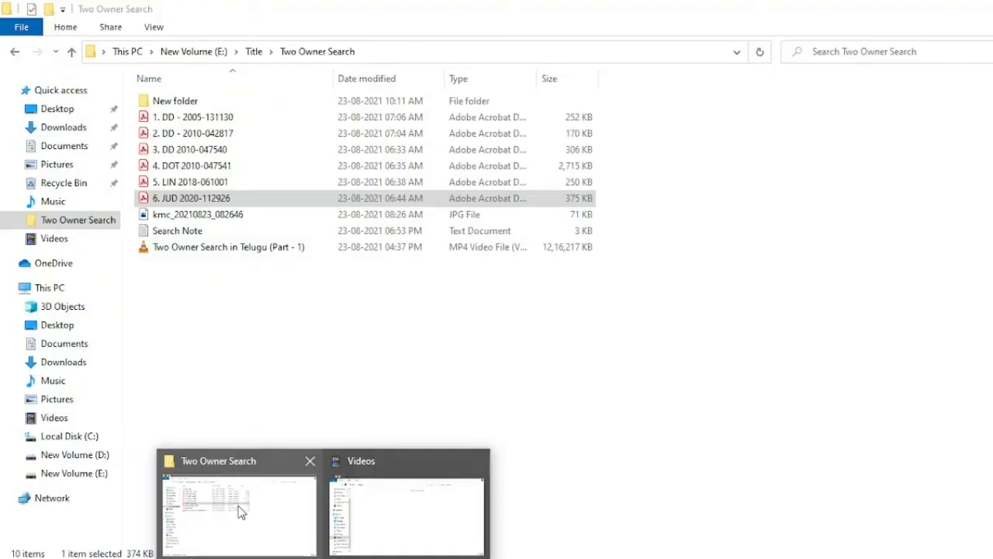
# - Bring the Two Owner Search folder window forward from the taskbar
pyautogui.click(240, 510)
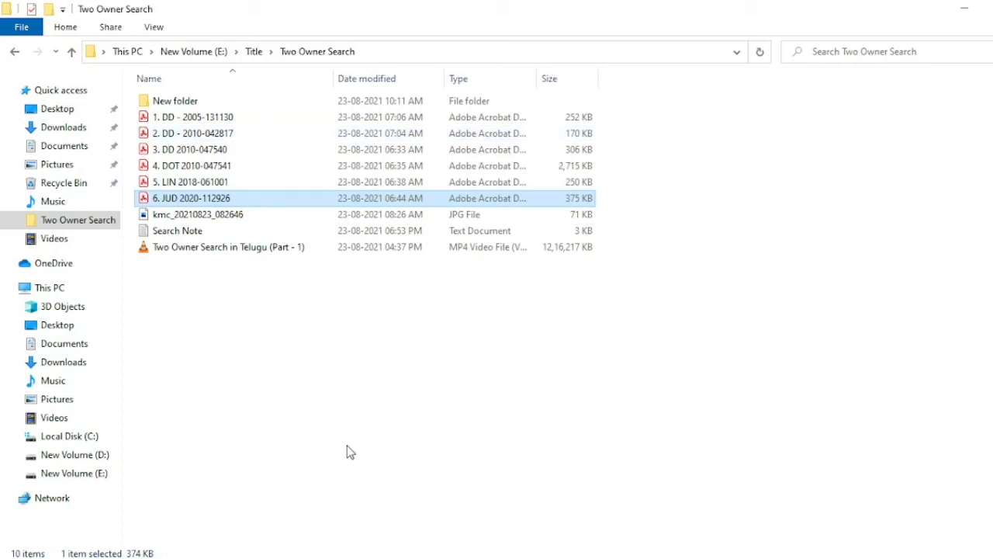
# - Show the desktop, refresh its icons and select the Current Owner Search Report file
pyautogui.press('super+d')
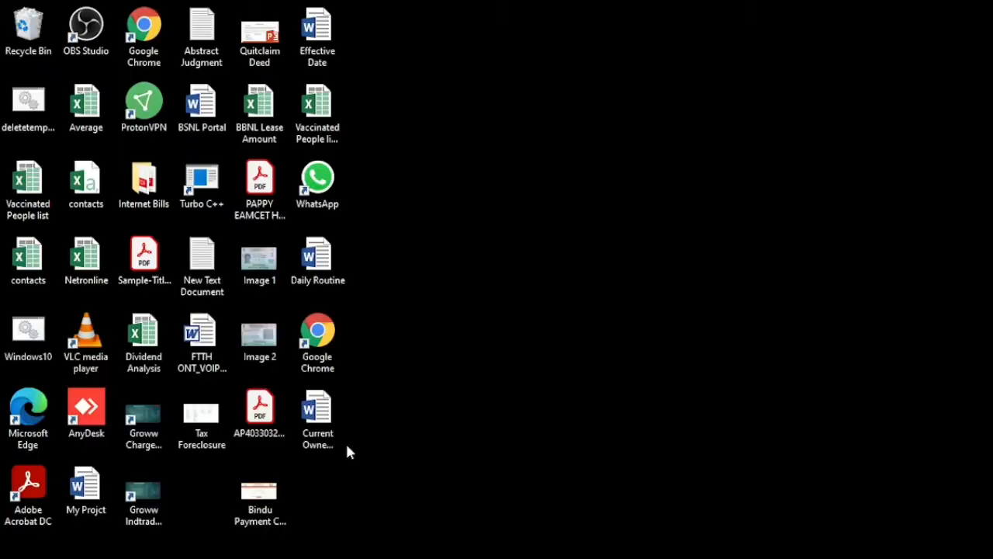
pyautogui.rightClick(432, 260)
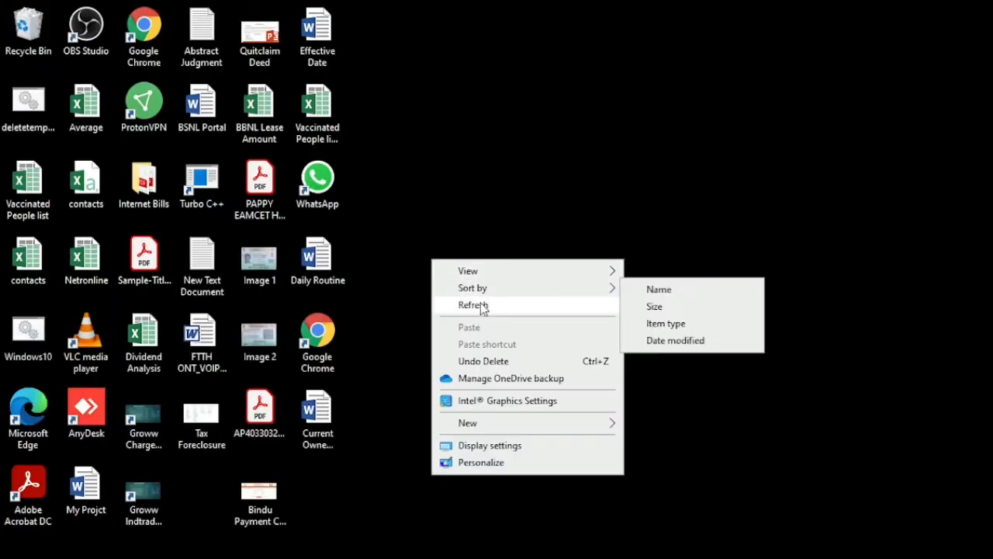
pyautogui.click(482, 307)
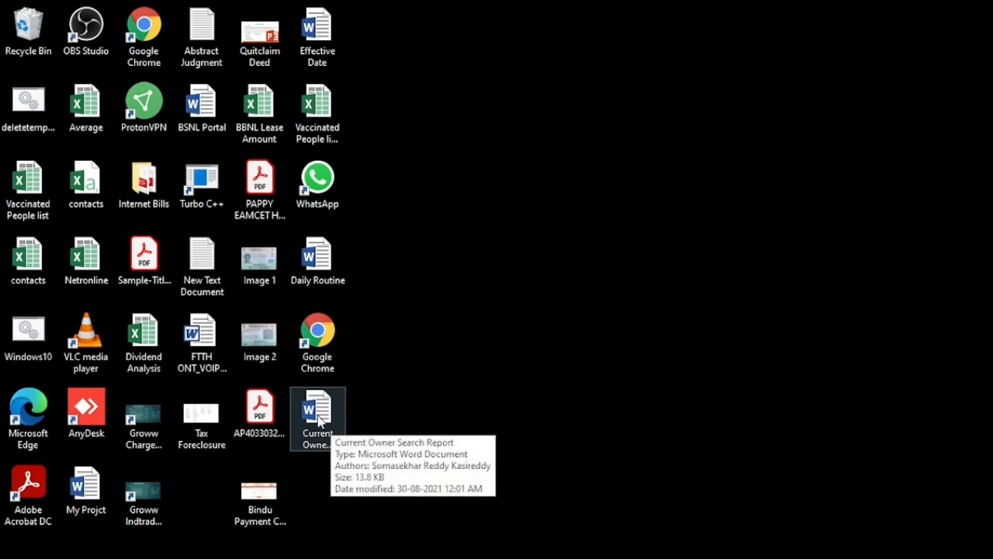
pyautogui.click(318, 420)
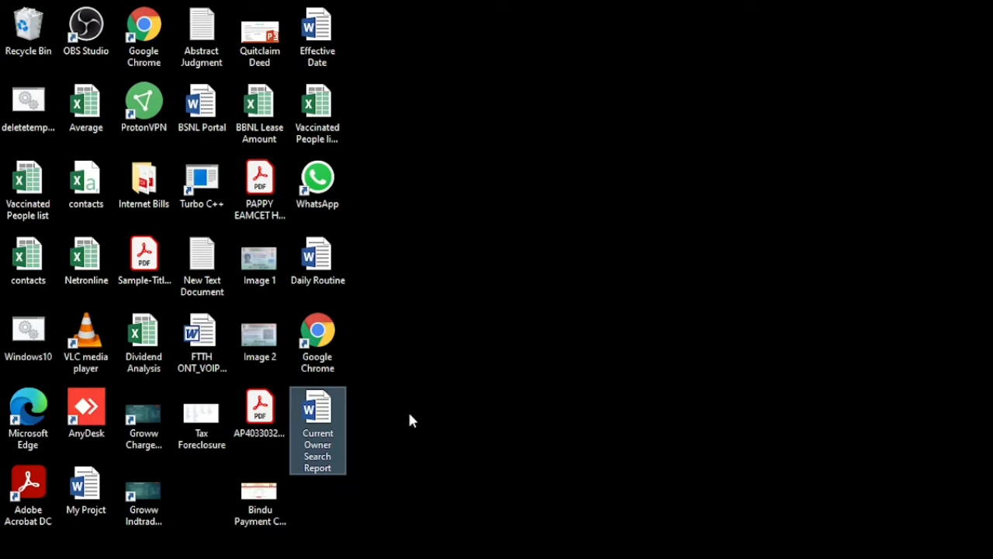
pyautogui.press('Return')
pyautogui.doubleClick(338, 467)
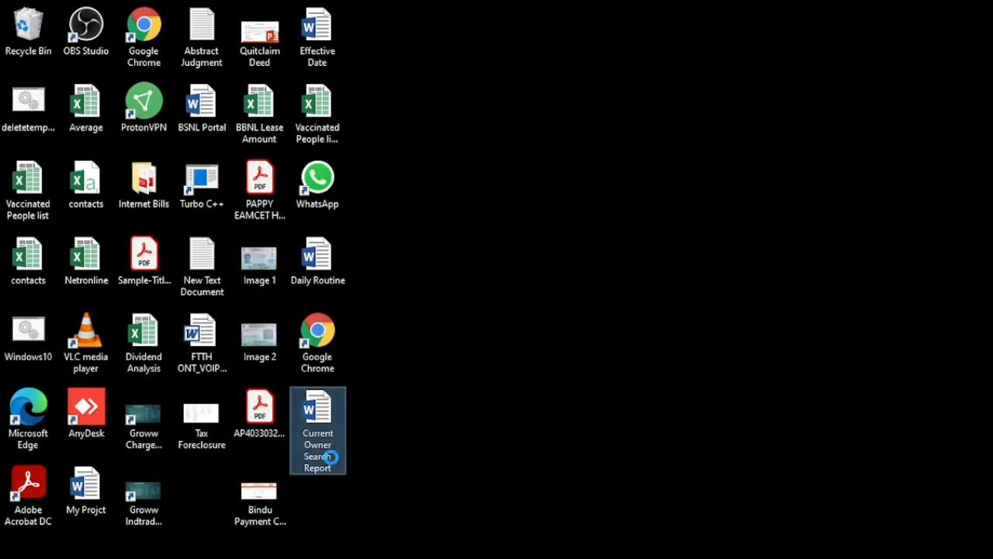
# - Rename the report file to Two Owner Search Report and refresh the desktop
pyautogui.rightClick(333, 460)
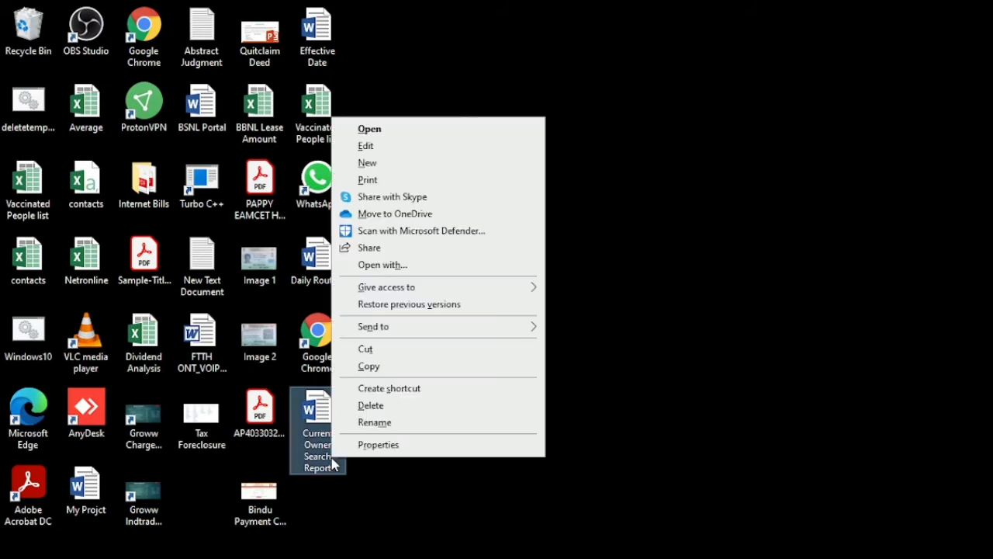
pyautogui.click(414, 426)
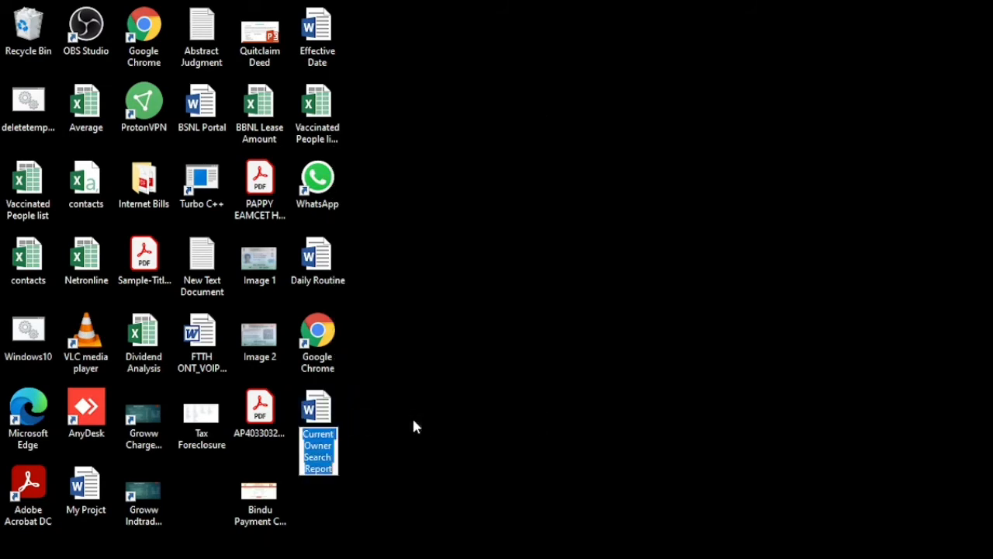
pyautogui.press('Right')
pyautogui.press('Left')
pyautogui.press('Left')
pyautogui.press('Left')
pyautogui.press('Left')
pyautogui.press('Left')
pyautogui.press('Left')
pyautogui.press('Left')
pyautogui.press('Left')
pyautogui.press('Left')
pyautogui.press('Left')
pyautogui.press('Left')
pyautogui.press('Left')
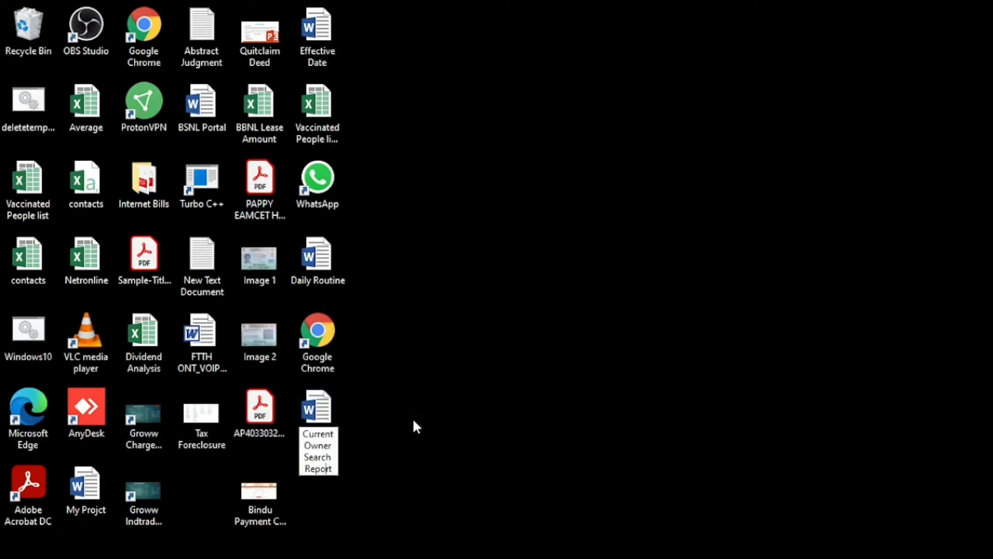
pyautogui.press('Left')
pyautogui.press('Left')
pyautogui.press('Left')
pyautogui.press('Left')
pyautogui.press('Left')
pyautogui.press('Left')
pyautogui.press('Left')
pyautogui.press('BackSpace')
pyautogui.press('BackSpace')
pyautogui.press('BackSpace')
pyautogui.press('BackSpace')
pyautogui.press('BackSpace')
pyautogui.press('BackSpace')
pyautogui.press('BackSpace')
pyautogui.press('BackSpace')
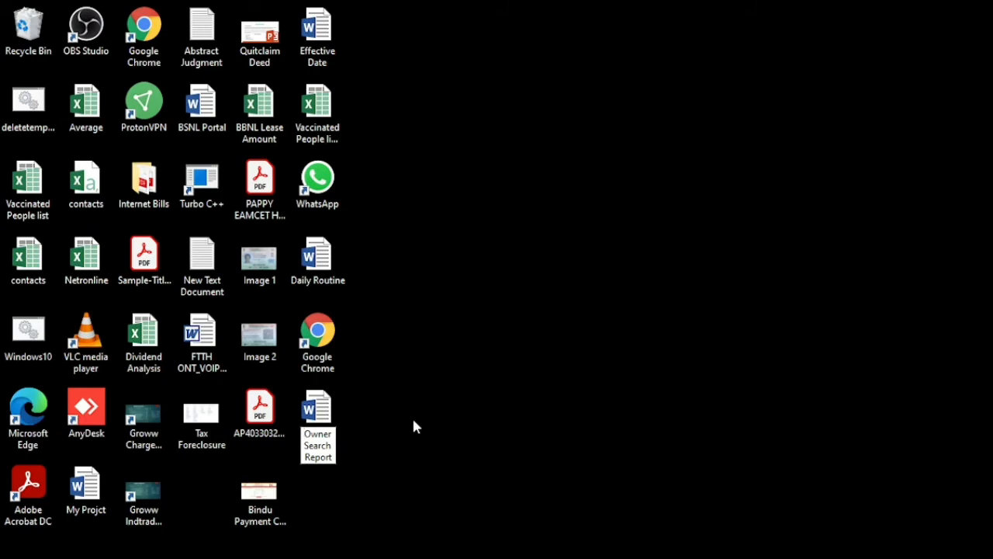
pyautogui.write('t')
pyautogui.press('BackSpace')
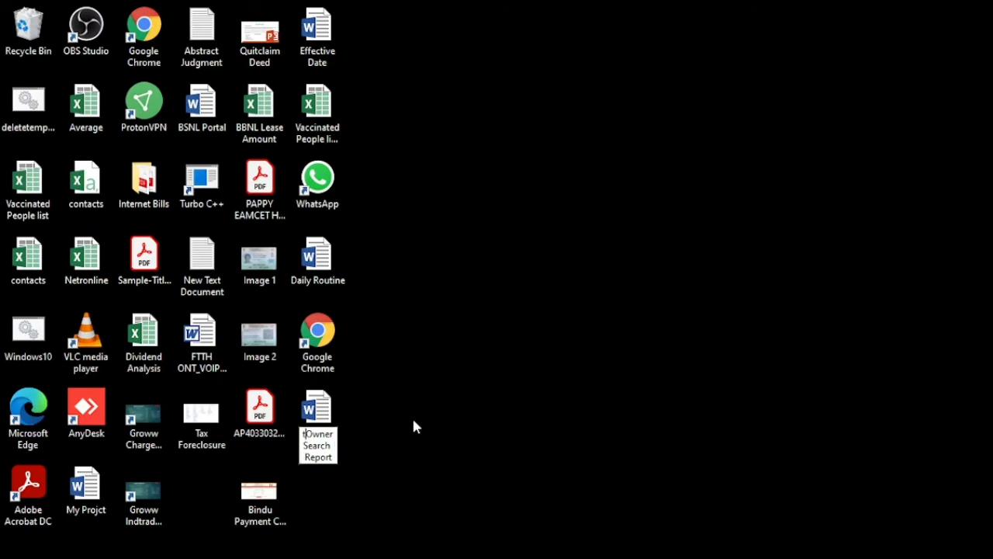
pyautogui.write('tt')
pyautogui.press('BackSpace')
pyautogui.press('BackSpace')
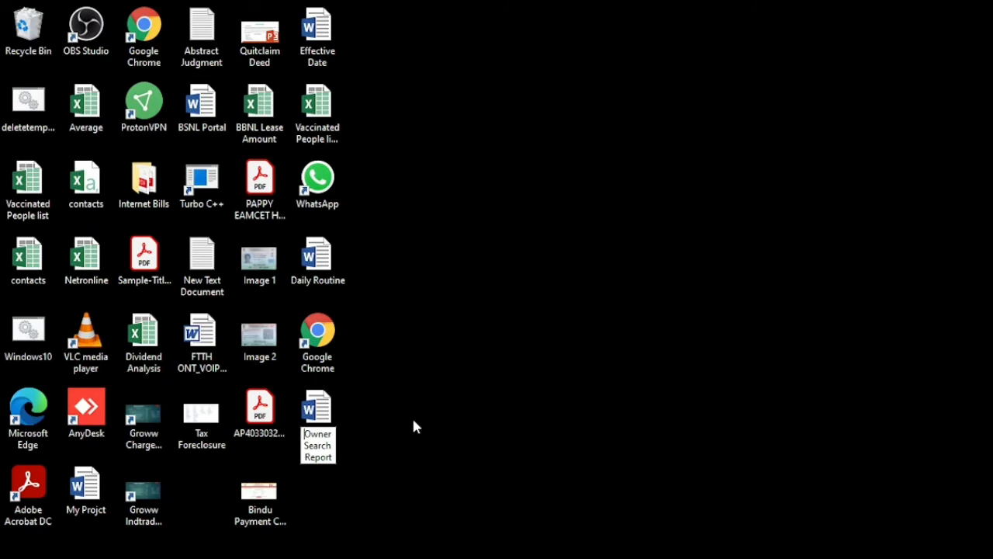
pyautogui.write('TWO')
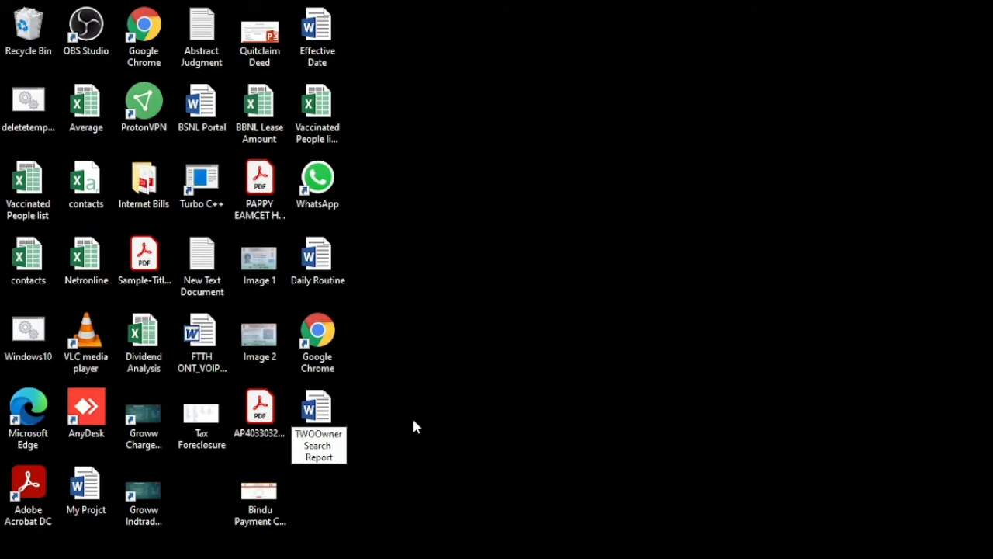
pyautogui.press('BackSpace')
pyautogui.press('BackSpace')
pyautogui.write('wo')
pyautogui.press('Return')
pyautogui.rightClick(446, 298)
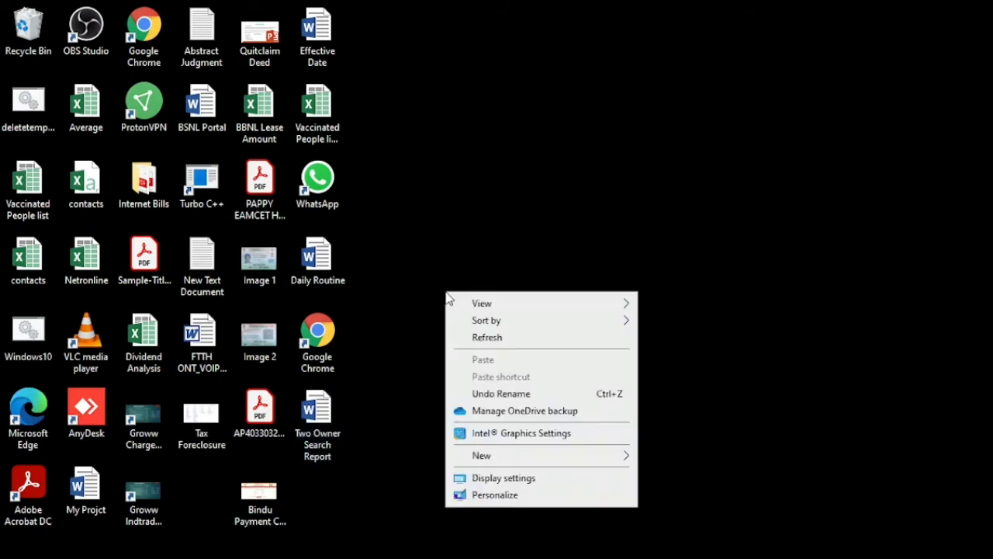
pyautogui.click(496, 340)
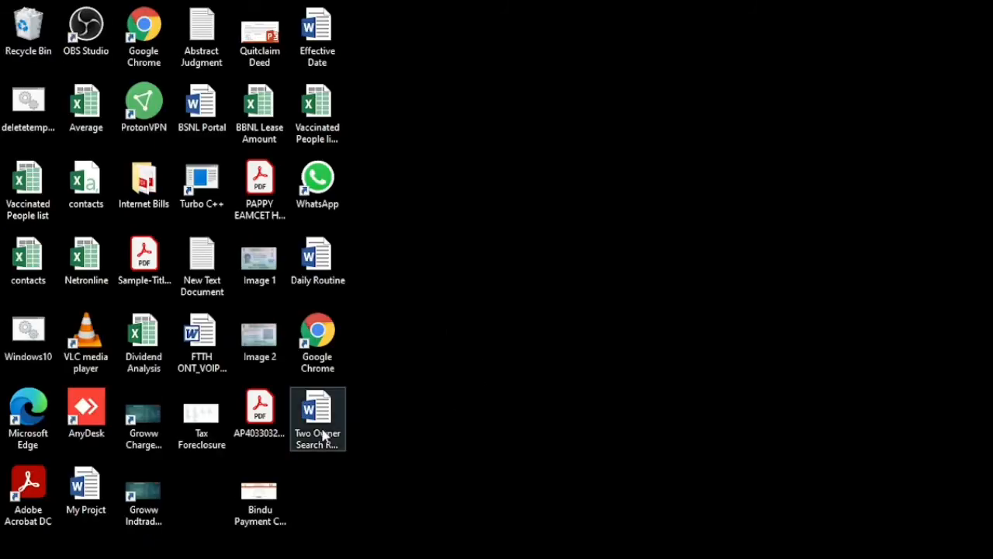
# - Cut the Two Owner Search Report from the desktop, paste it into the Two Owner Search folder, and refresh
pyautogui.click(325, 436)
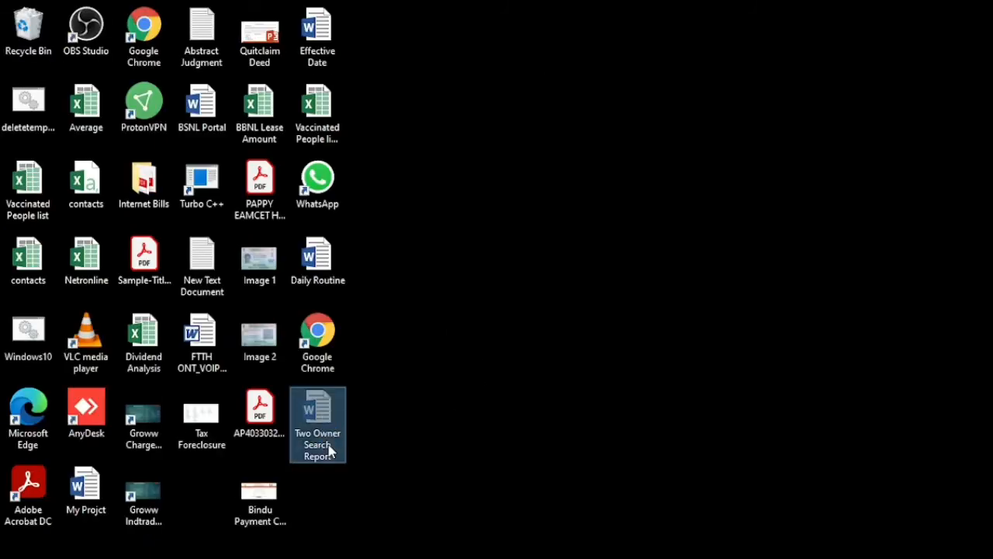
pyautogui.rightClick(332, 450)
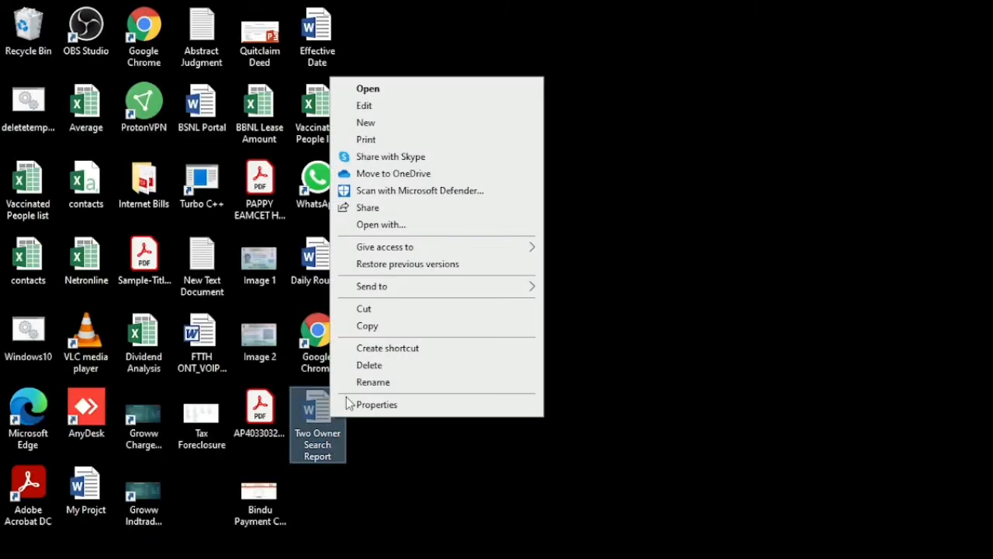
pyautogui.click(379, 309)
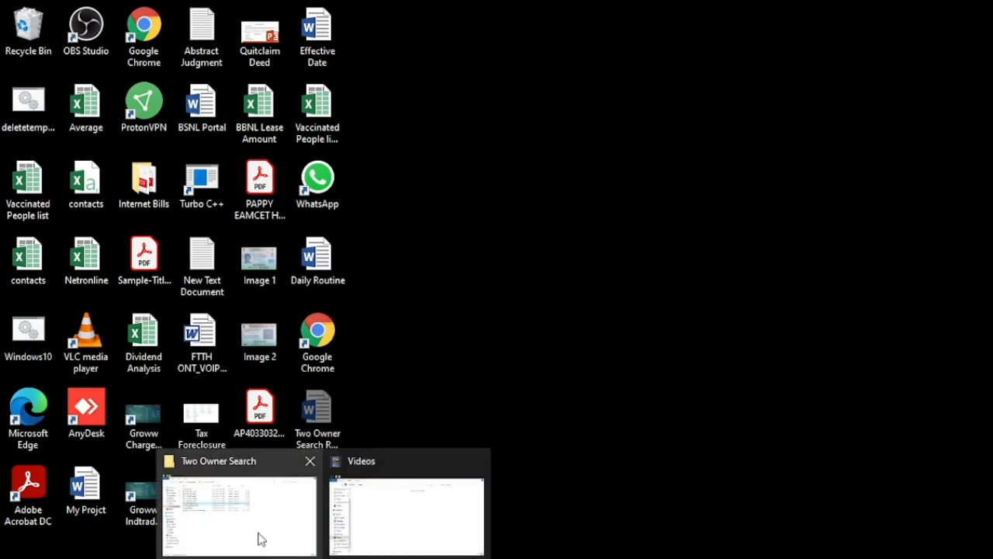
pyautogui.click(259, 534)
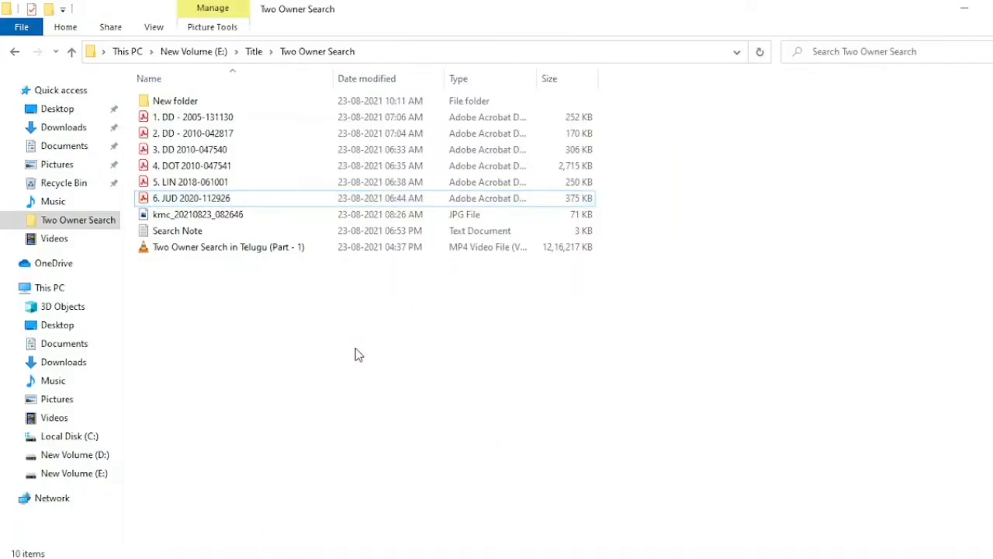
pyautogui.hotkey('ctrl', 'v')
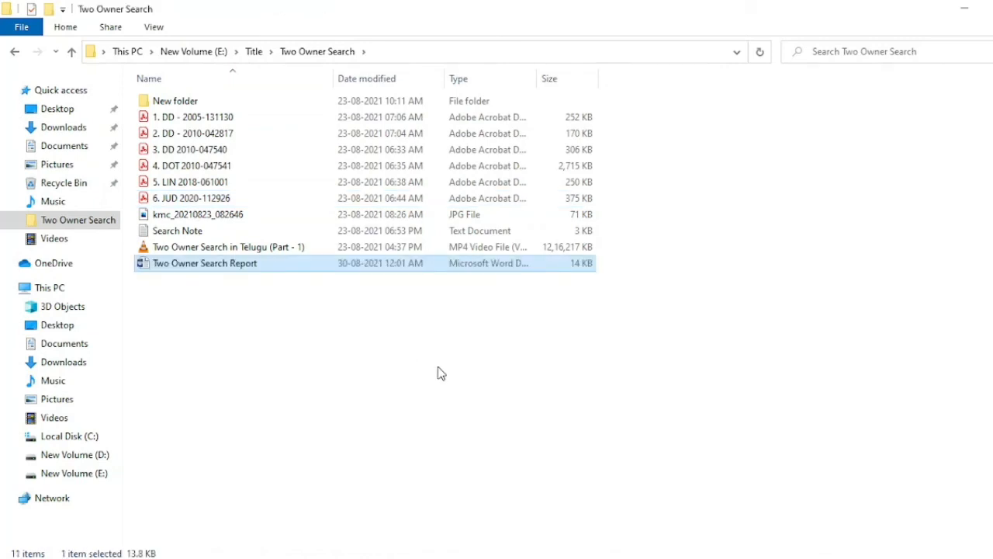
pyautogui.rightClick(439, 373)
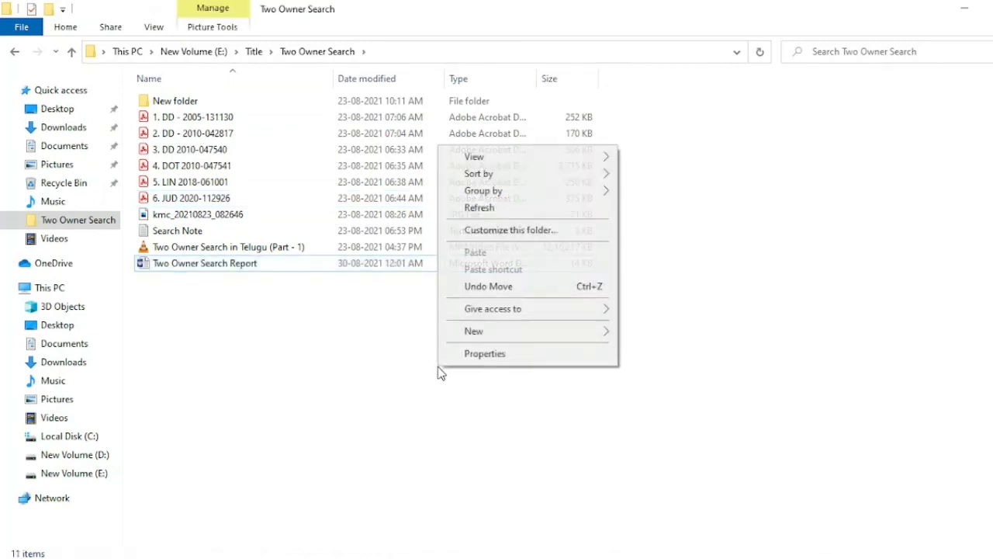
pyautogui.click(515, 210)
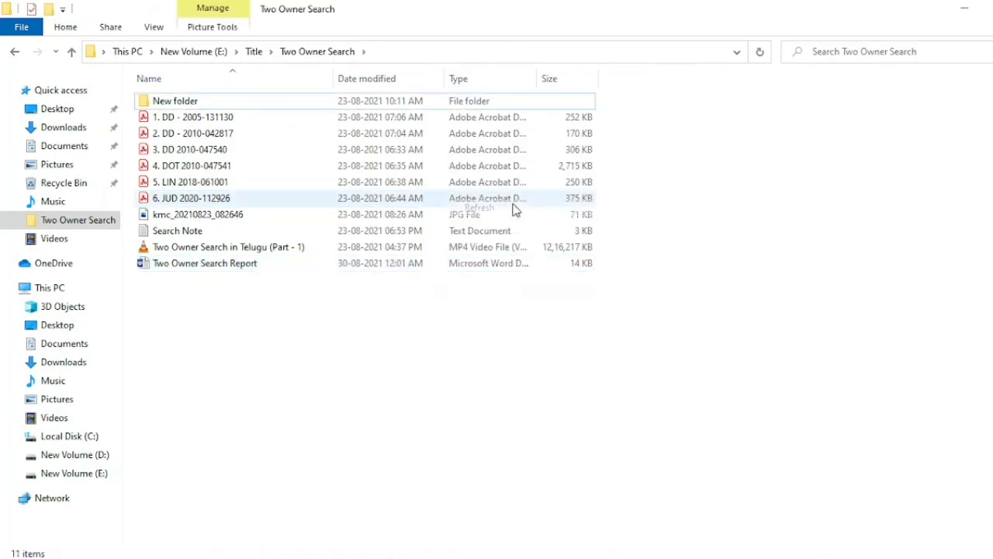
# - Rename the report to 0. Two Owner Search Report so it lists first, then refresh the folder
pyautogui.click(225, 268)
pyautogui.rightClick(225, 268)
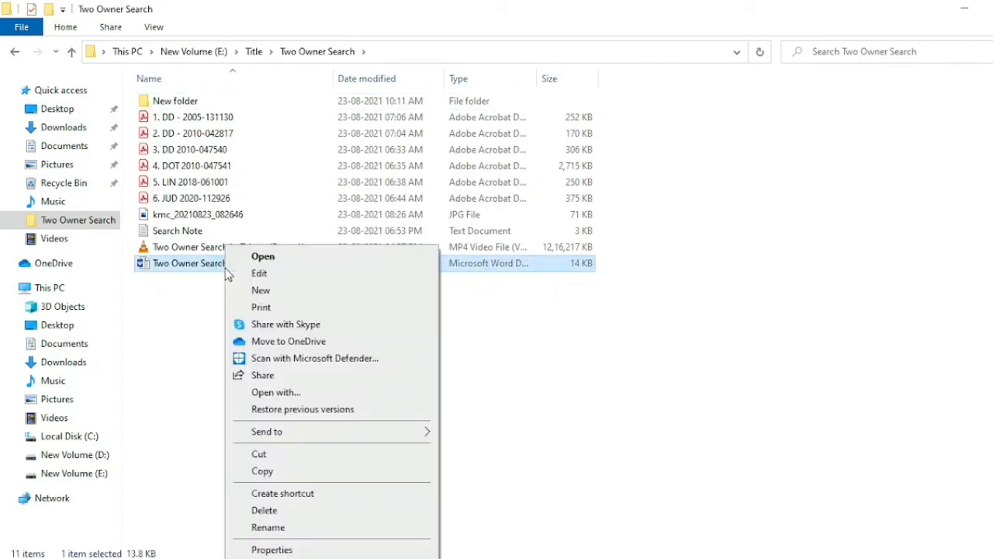
pyautogui.click(319, 529)
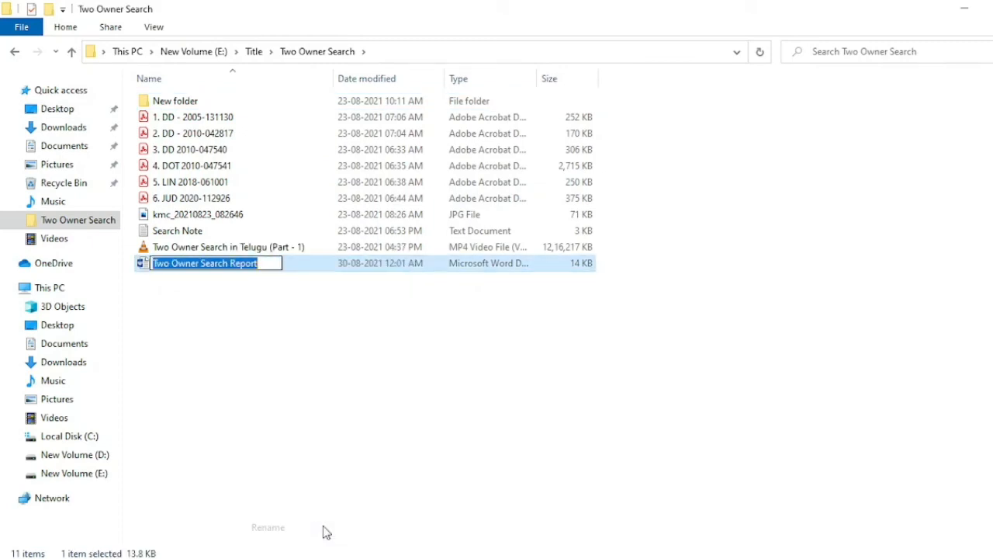
pyautogui.press('Home')
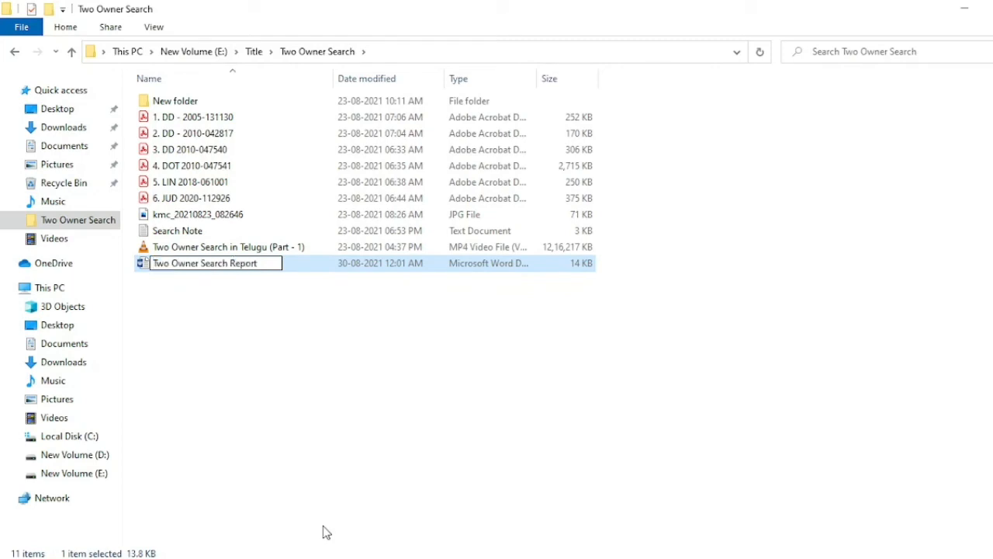
pyautogui.write('0.')
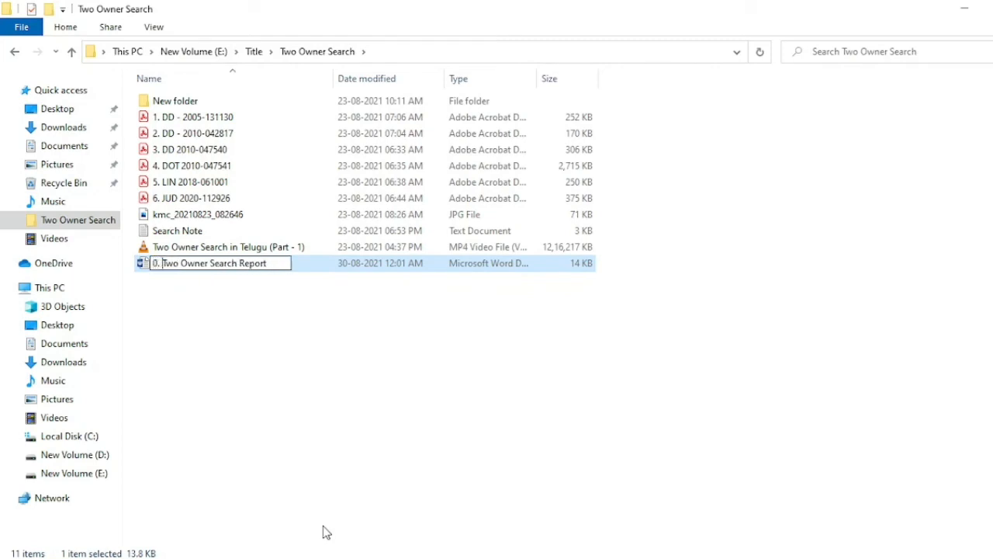
pyautogui.press('Return')
pyautogui.click(352, 495)
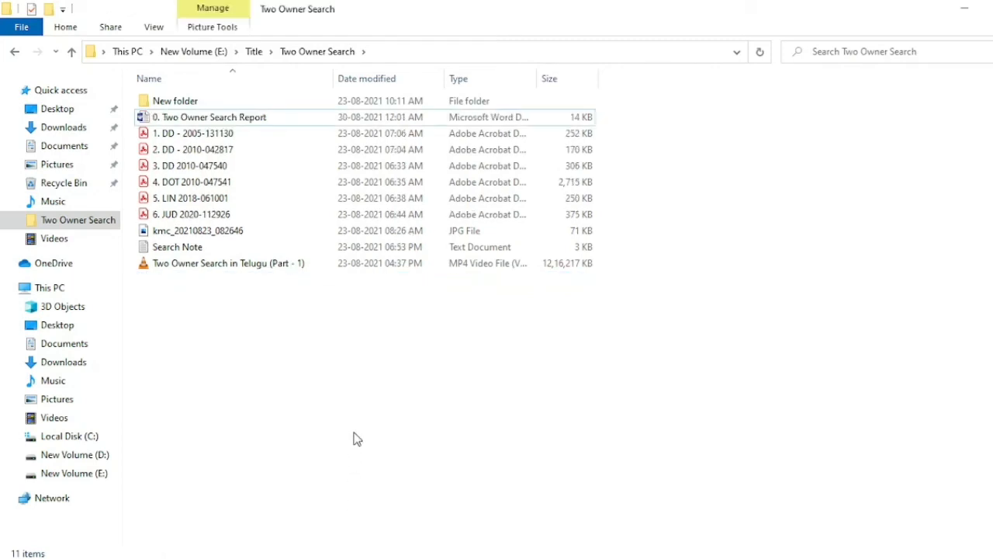
pyautogui.rightClick(347, 406)
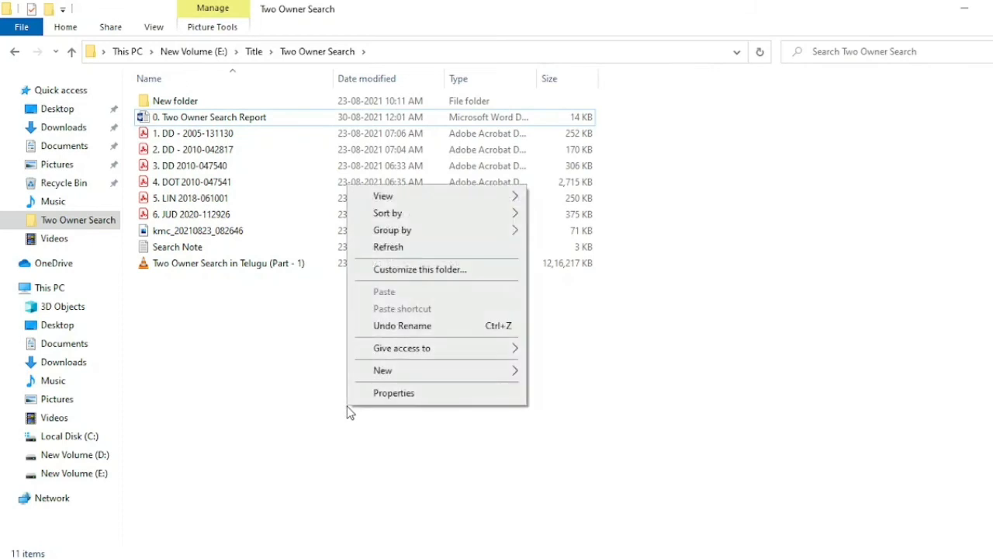
pyautogui.click(399, 245)
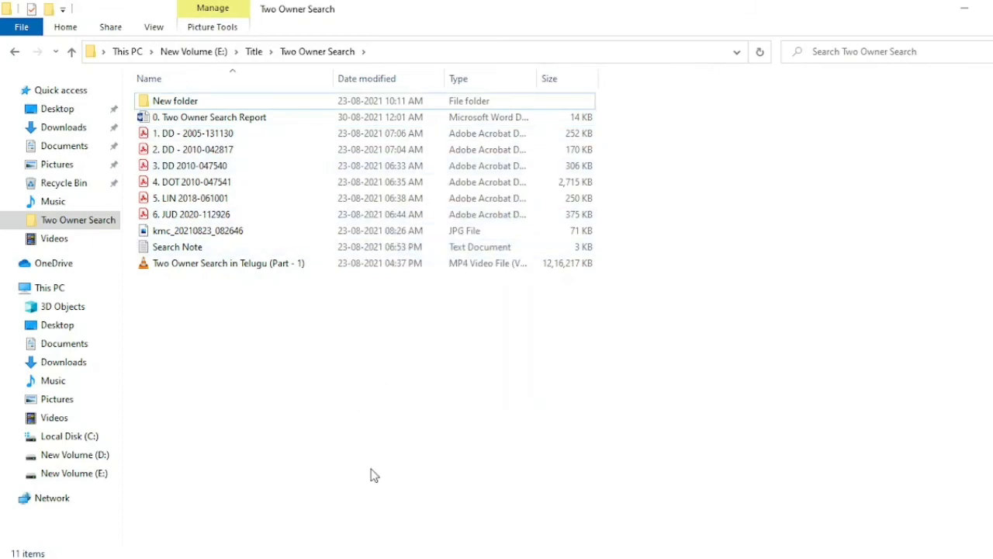
pyautogui.click(373, 558)
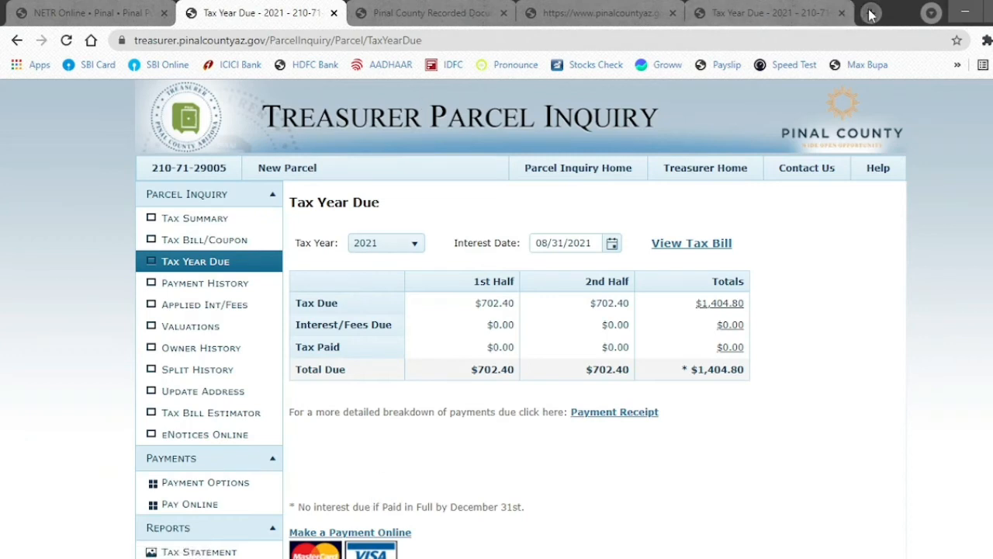
# - Search Google for i love pdf in a new tab and open the iLovePDF site
pyautogui.hotkey('ctrl', 't')
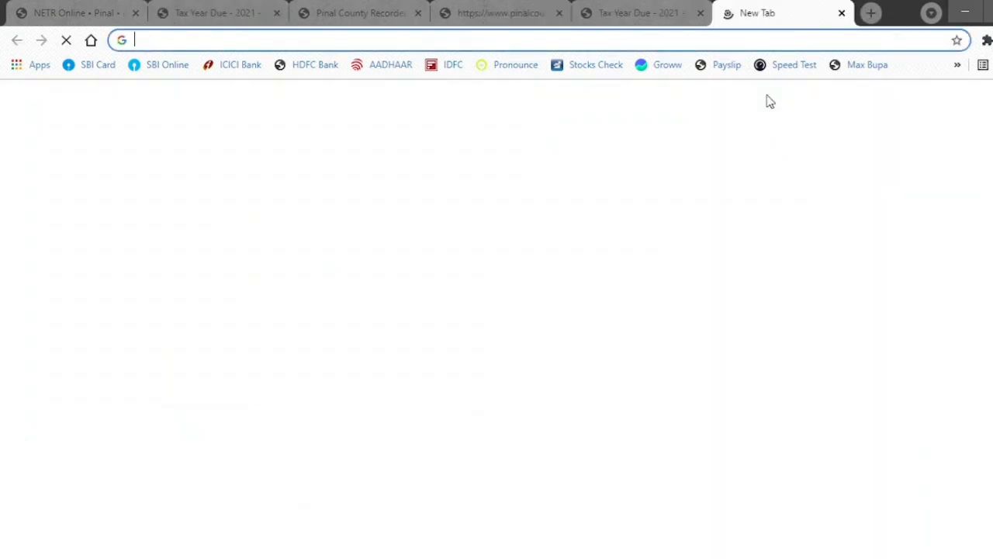
pyautogui.write('I ;')
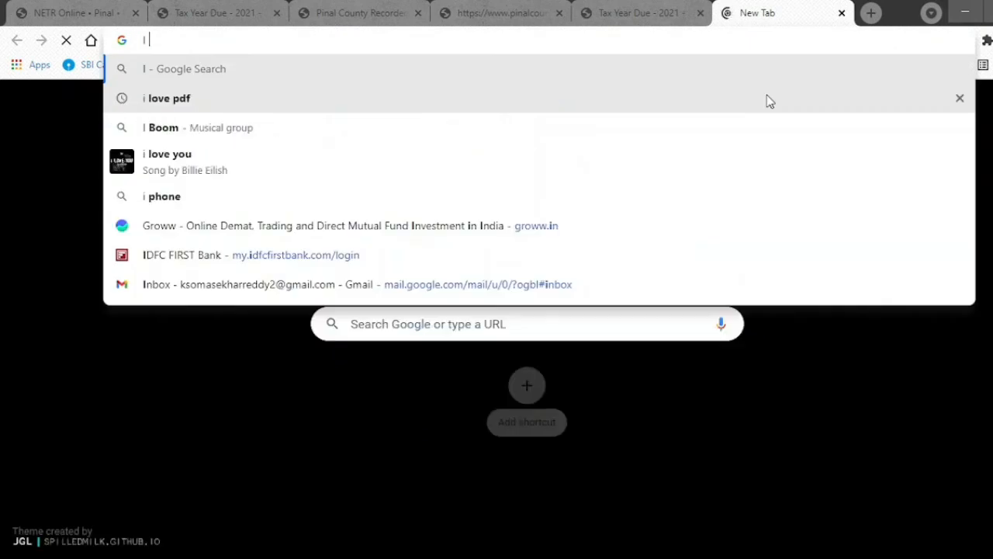
pyautogui.press('BackSpace')
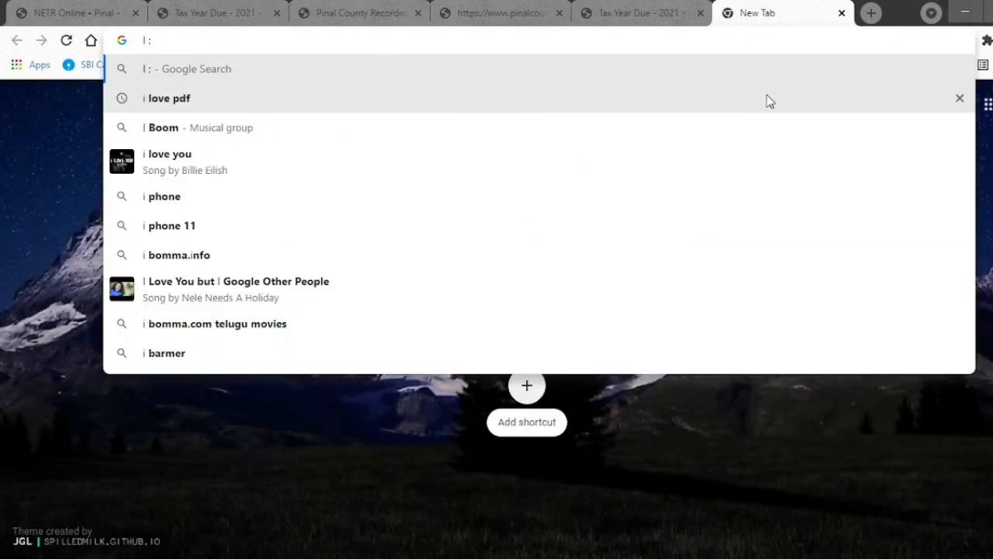
pyautogui.press('Down')
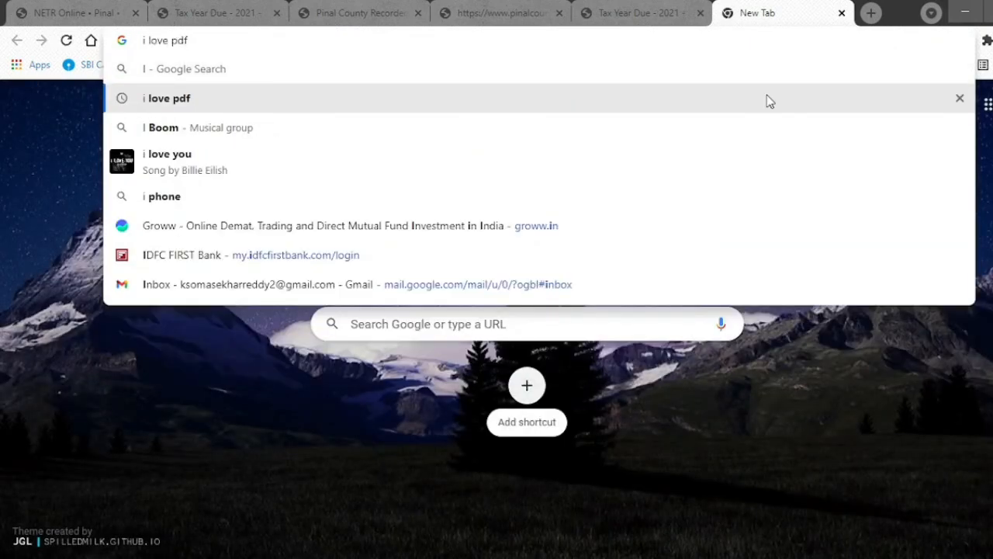
pyautogui.press('Return')
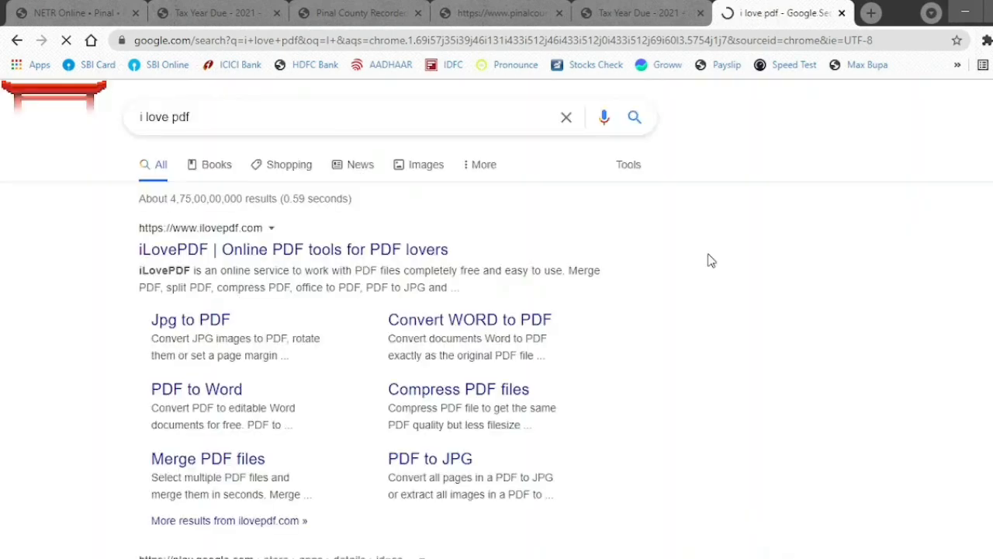
pyautogui.click(324, 254)
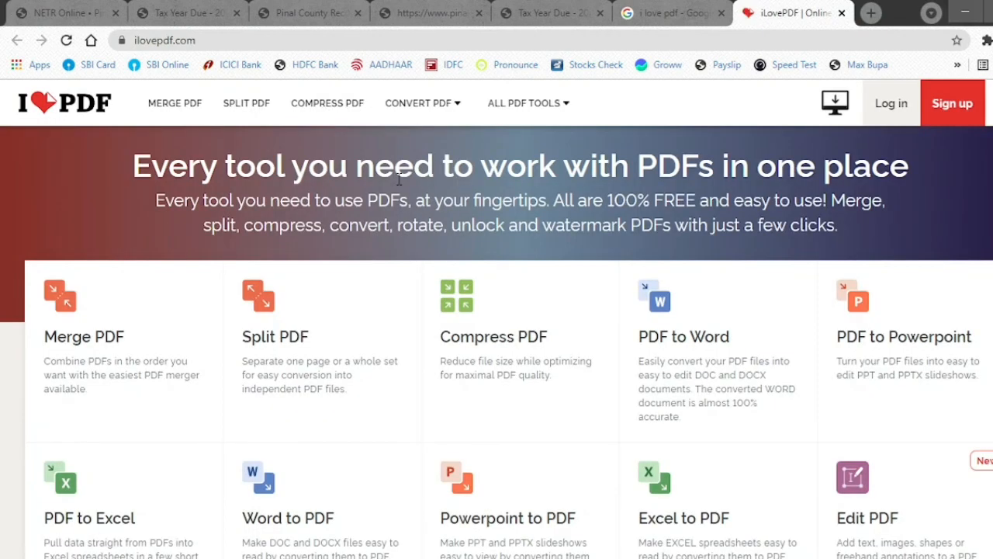
# - Open iLovePDF's Merge PDF tool from the all-tools menu
pyautogui.moveTo(427, 108)
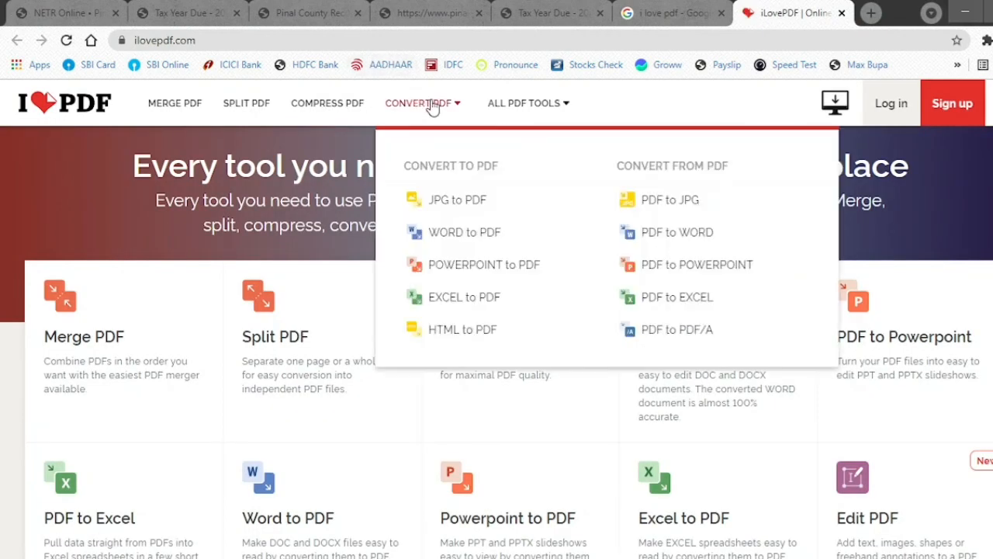
pyautogui.moveTo(556, 111)
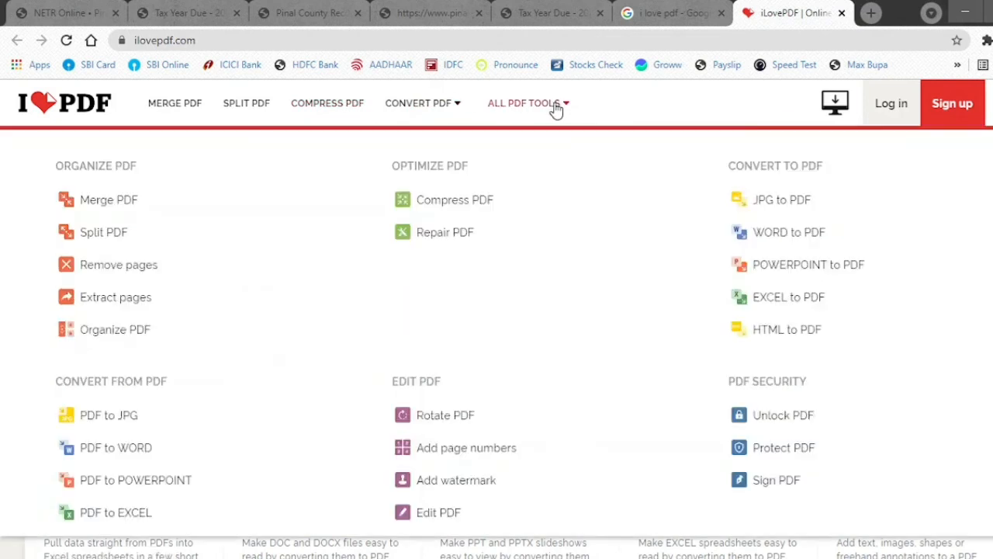
pyautogui.click(121, 203)
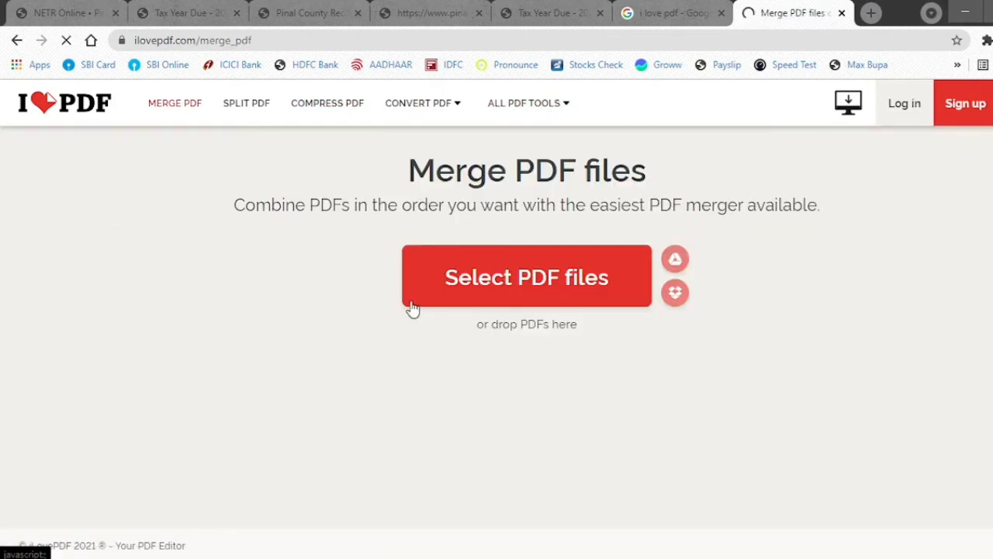
# - Paste the Two Owner Search folder path into the file picker, then cancel without choosing files
pyautogui.click(543, 288)
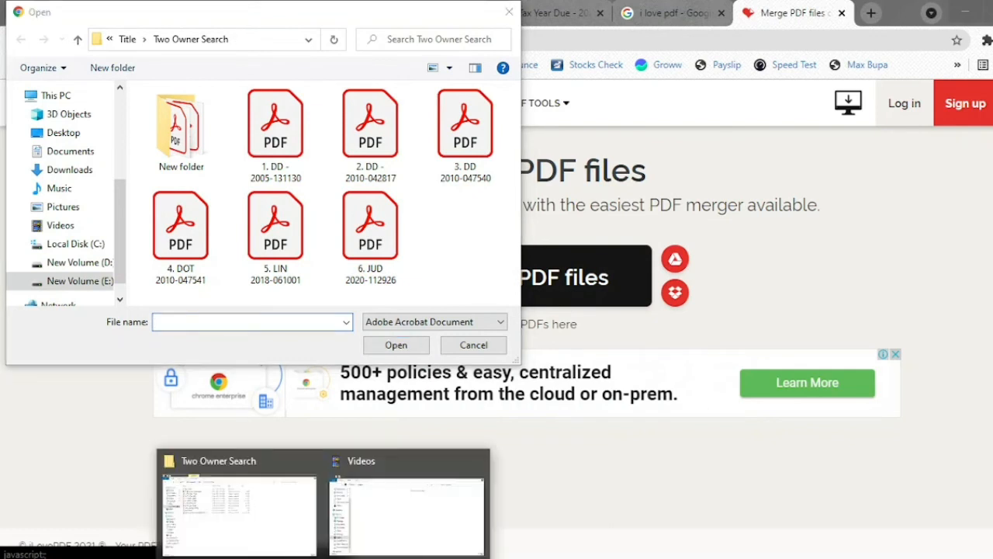
pyautogui.click(302, 535)
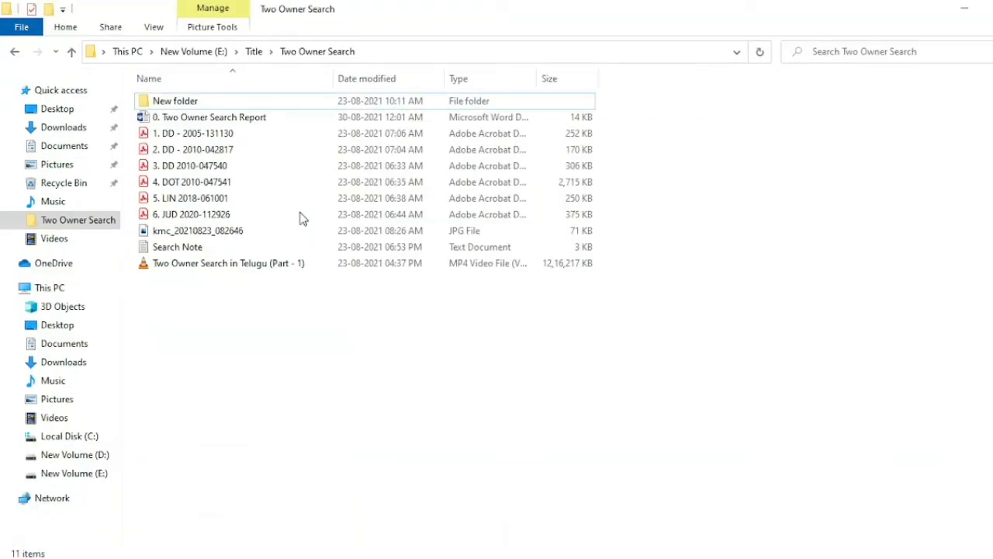
pyautogui.click(380, 52)
pyautogui.hotkey('ctrl', 'c')
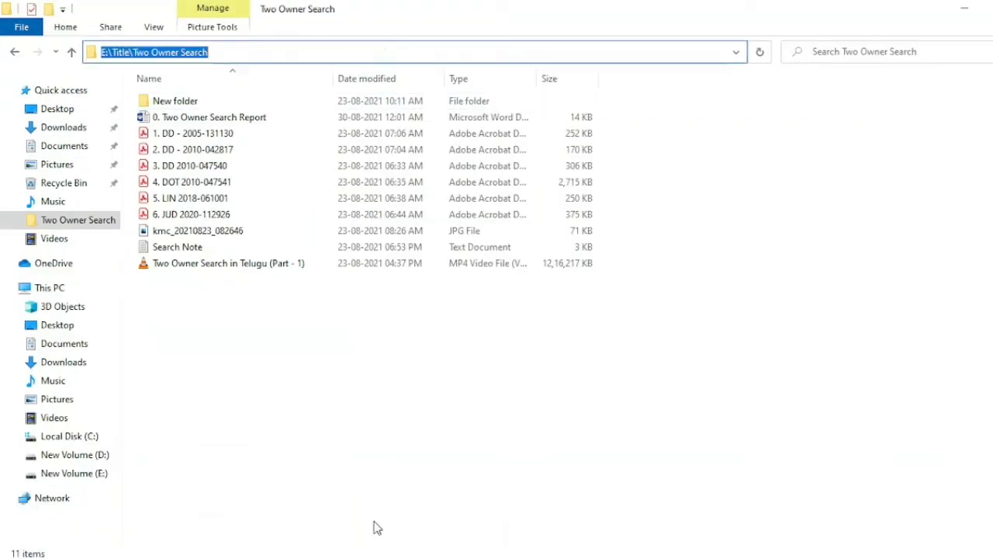
pyautogui.click(377, 558)
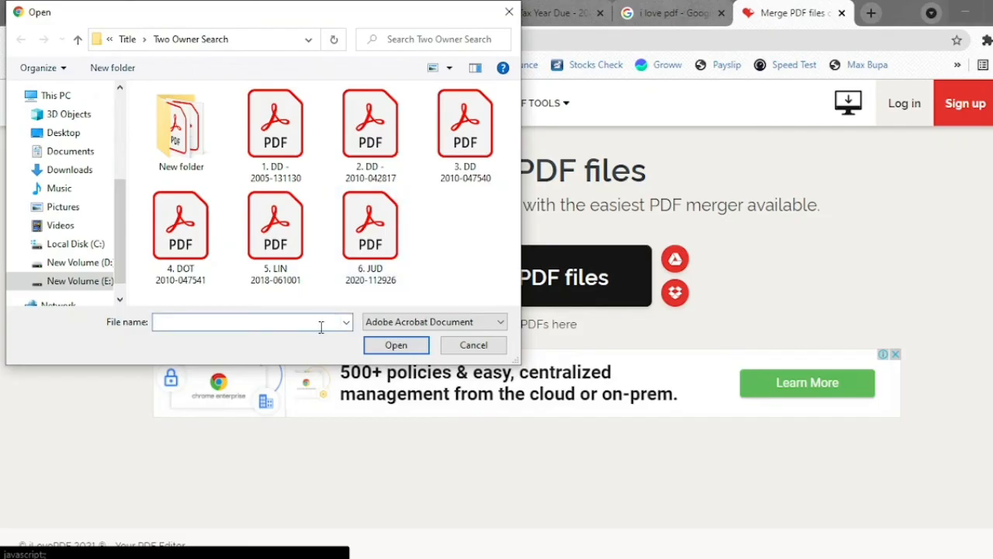
pyautogui.hotkey('ctrl', 'v')
pyautogui.hotkey('ctrl', 'a')
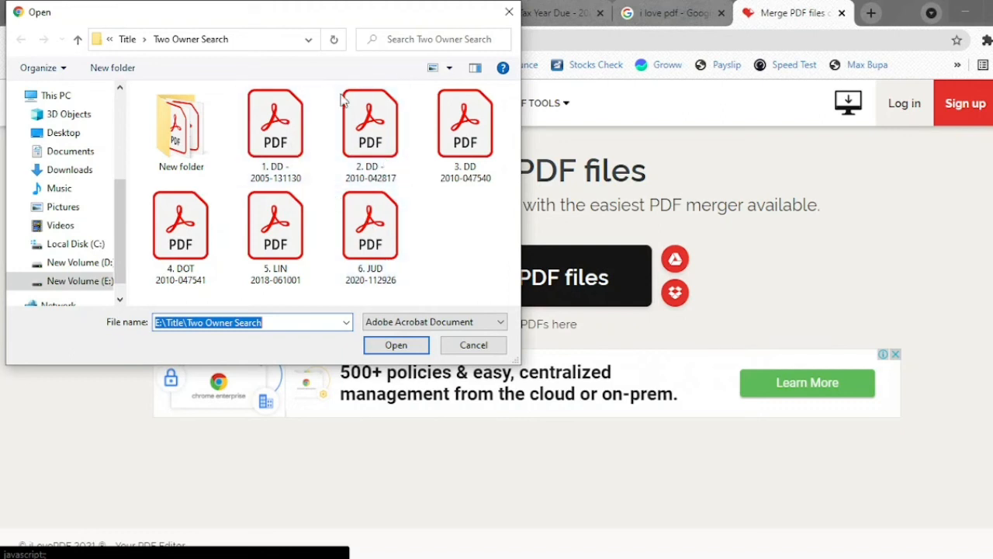
pyautogui.click(473, 346)
pyautogui.moveTo(458, 110)
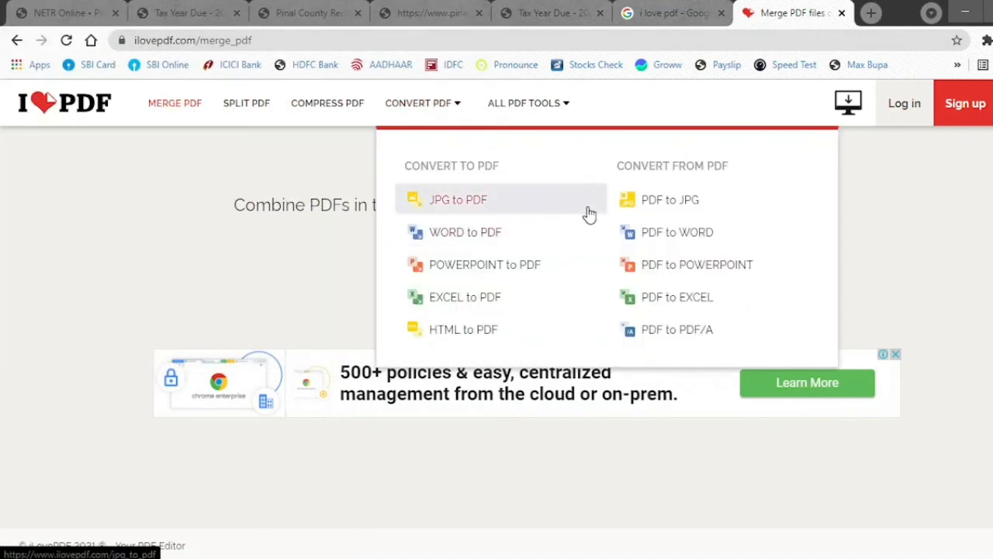
# - Upload 0. Two Owner Search Report to iLovePDF's Word to PDF tool and convert it to PDF
pyautogui.click(497, 233)
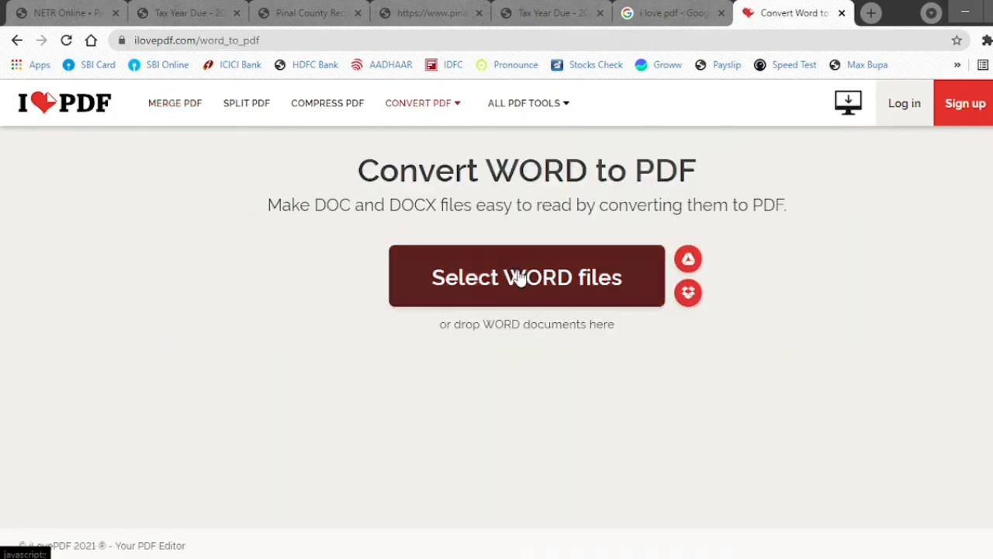
pyautogui.click(520, 280)
pyautogui.click(524, 280)
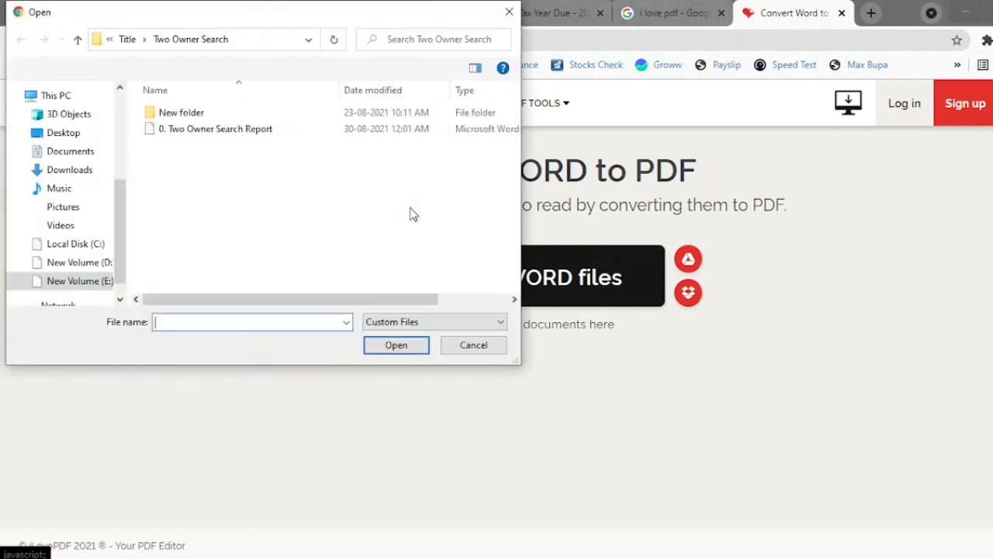
pyautogui.click(251, 132)
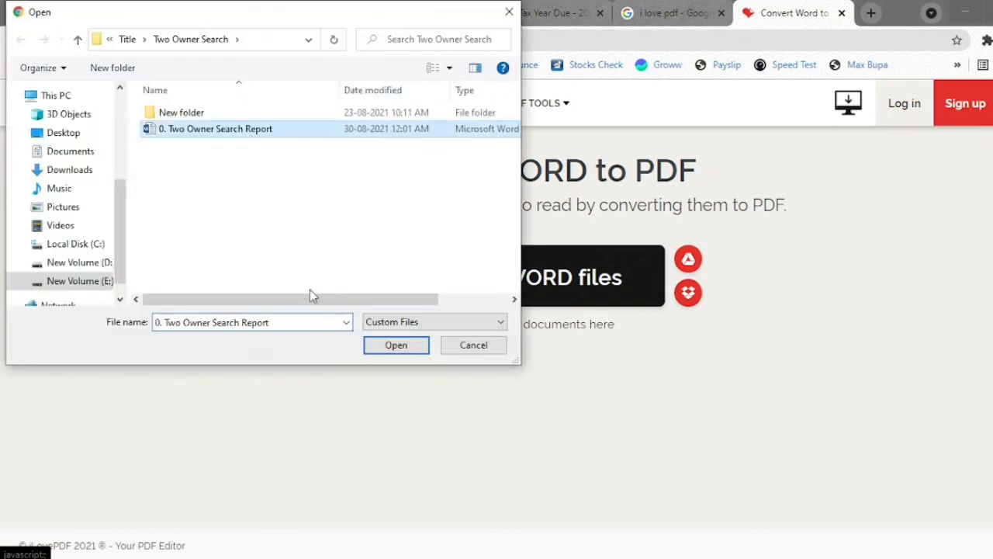
pyautogui.click(395, 345)
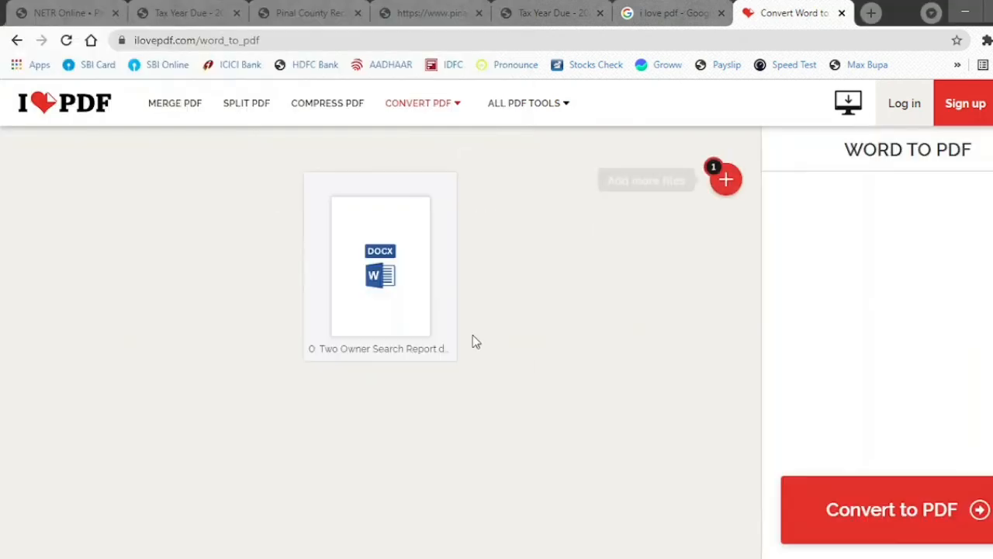
pyautogui.click(898, 512)
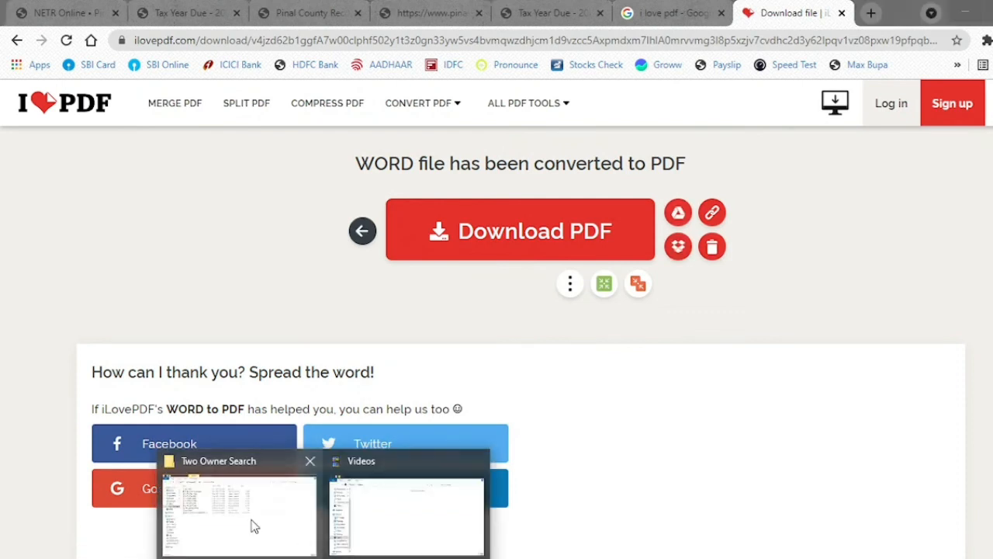
pyautogui.click(250, 523)
pyautogui.click(355, 382)
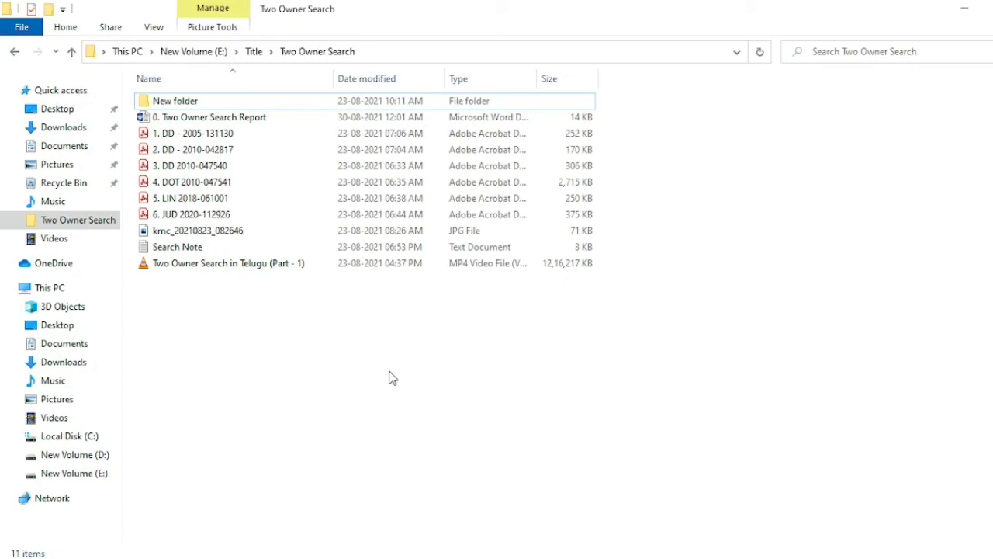
# - Refresh the Two Owner Search folder, then show the downloaded report PDF's folder from Chrome's downloads list
pyautogui.rightClick(389, 372)
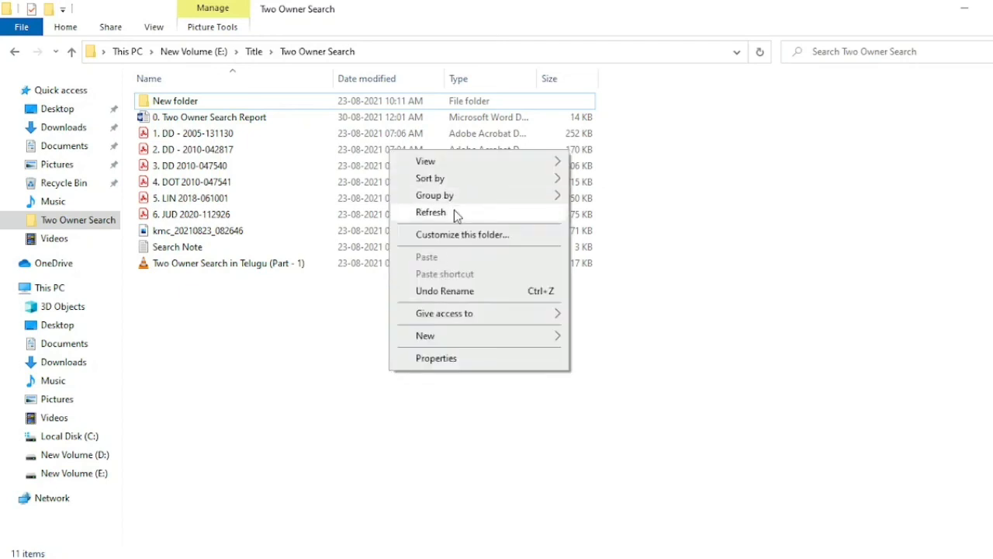
pyautogui.click(454, 212)
pyautogui.moveTo(361, 555)
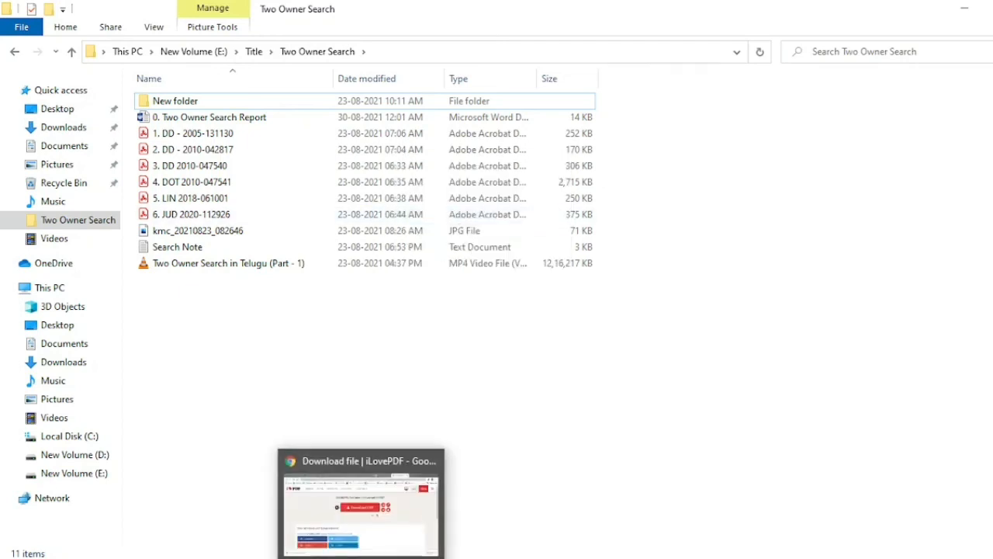
pyautogui.click(318, 496)
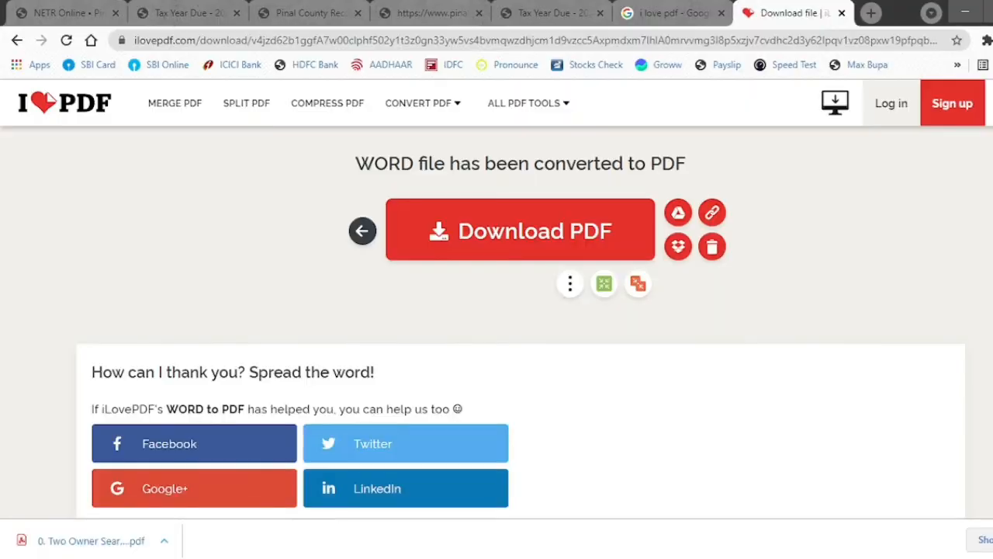
pyautogui.click(979, 542)
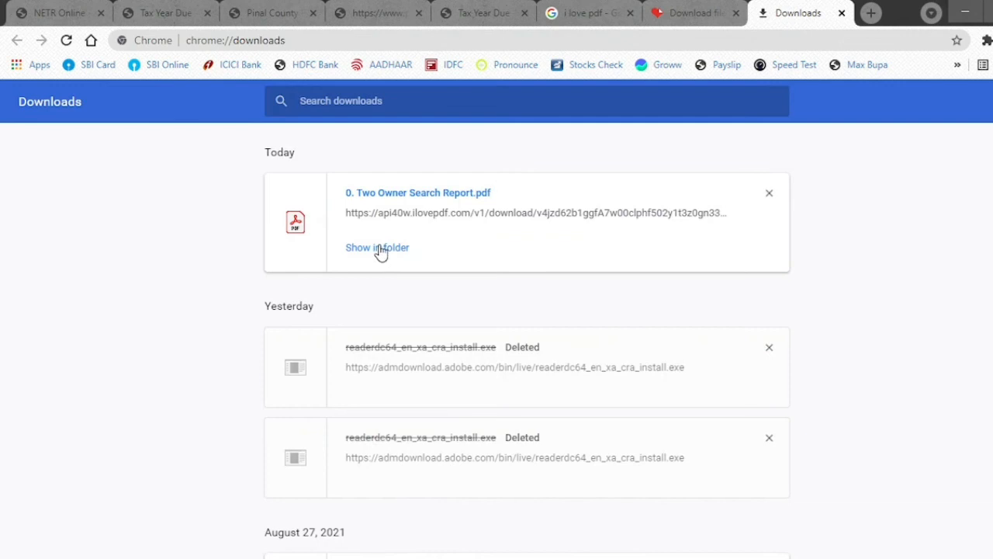
pyautogui.click(378, 247)
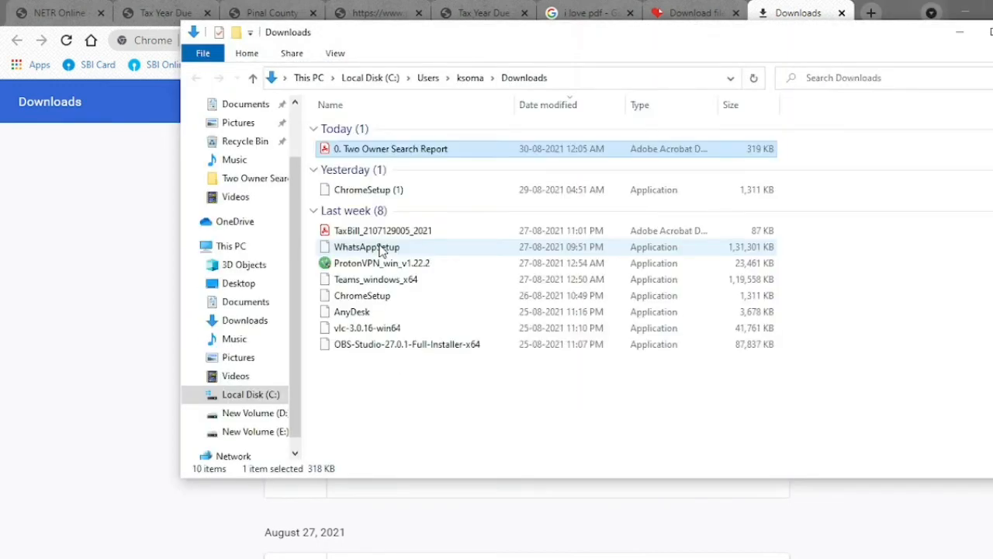
# - Move the report PDF, name unchanged, into the Two Owner Search folder and refresh it
pyautogui.click(471, 155)
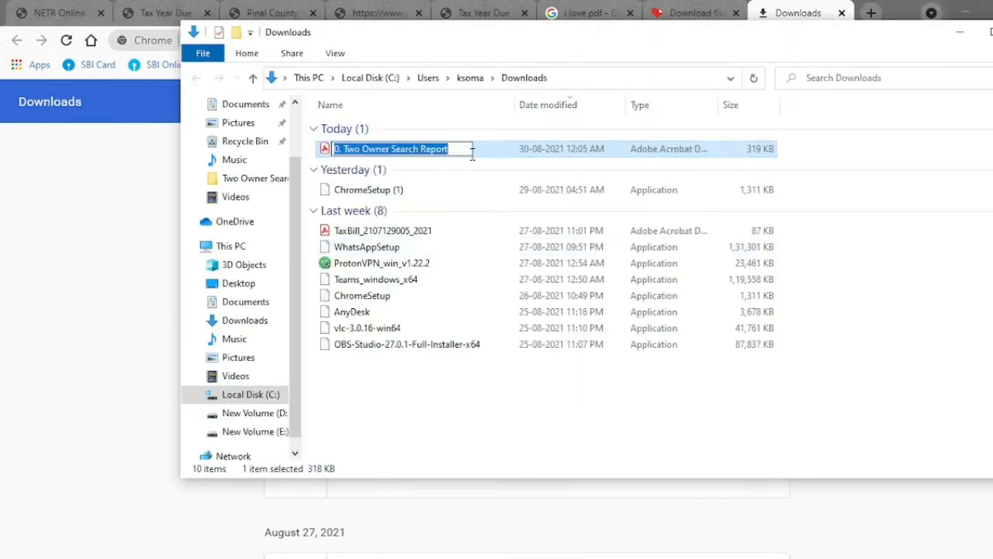
pyautogui.click(563, 423)
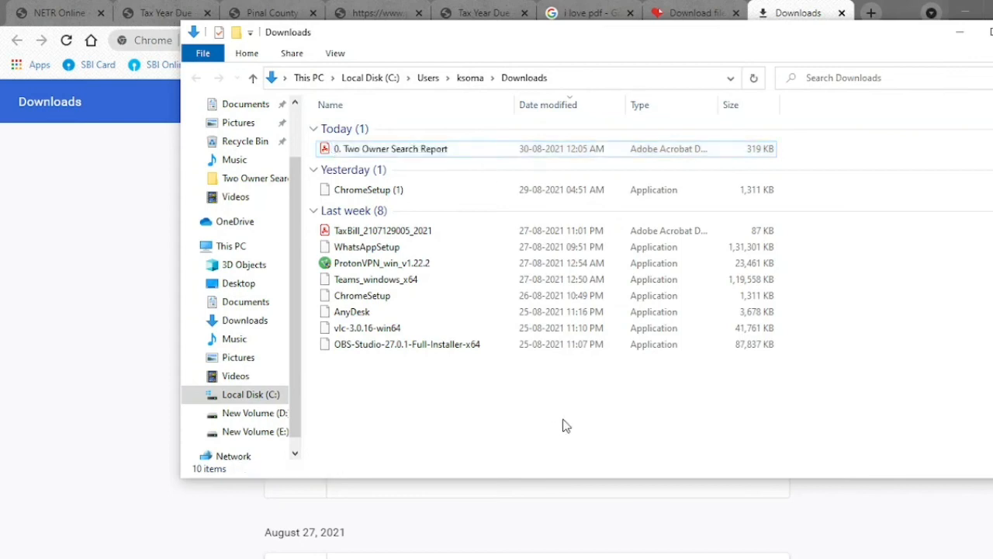
pyautogui.click(510, 150)
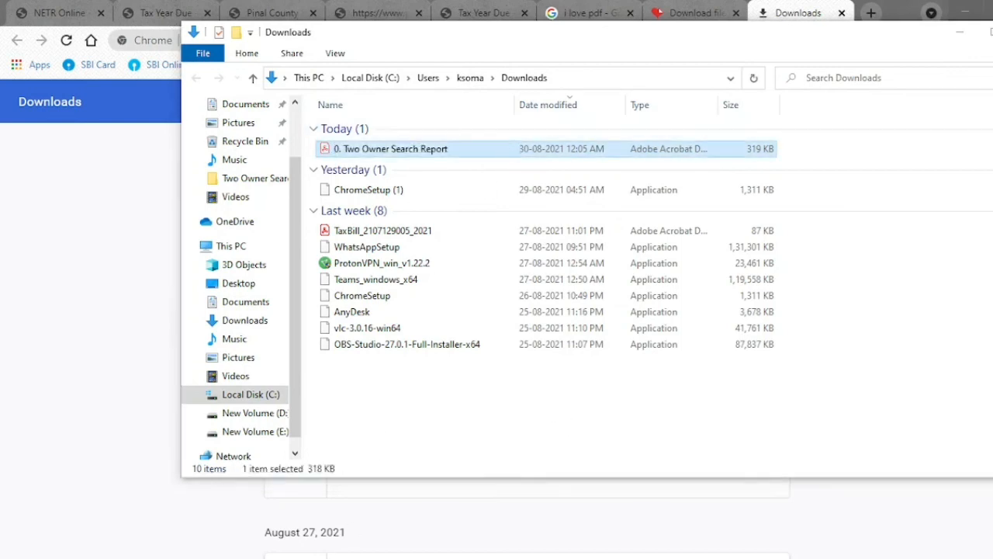
pyautogui.click(195, 539)
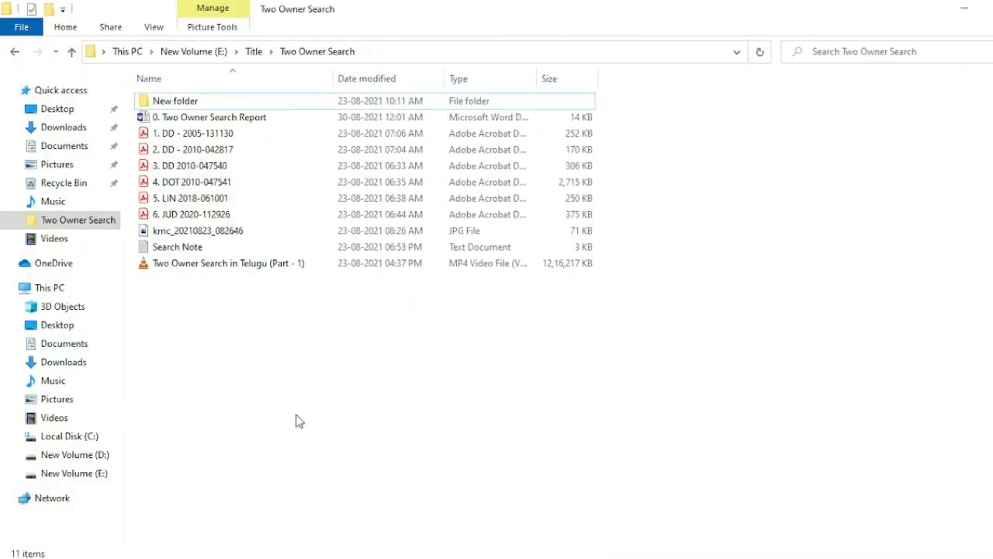
pyautogui.rightClick(388, 408)
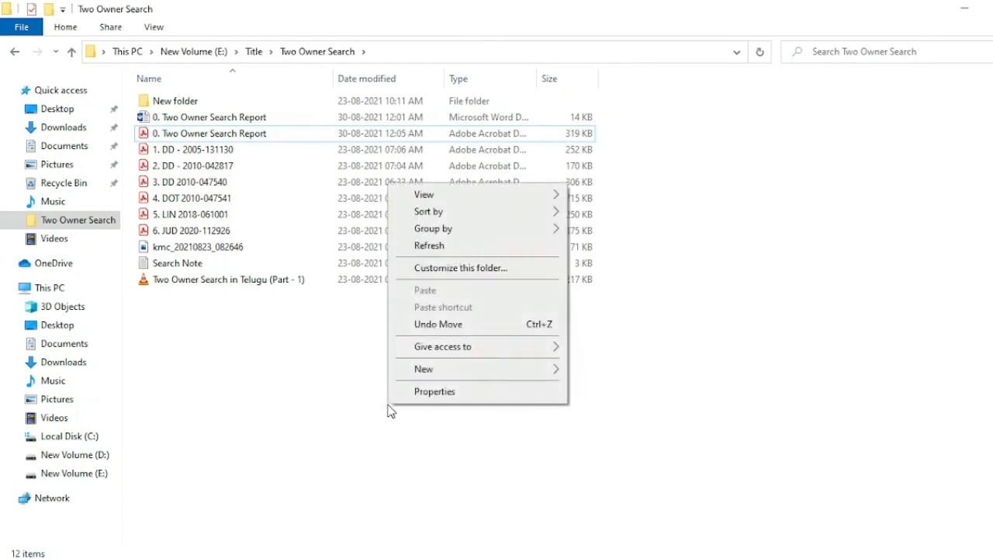
pyautogui.click(450, 246)
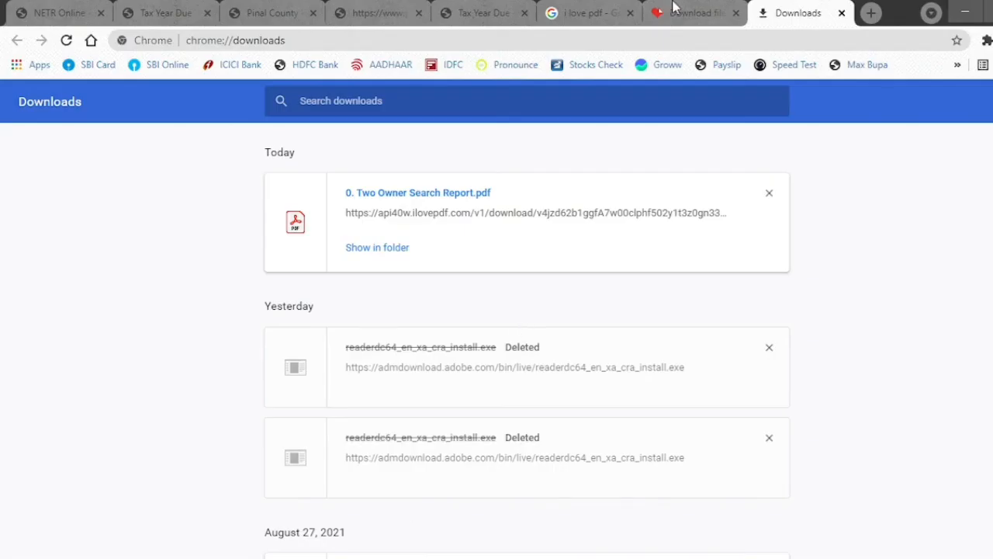
pyautogui.click(689, 7)
pyautogui.moveTo(470, 114)
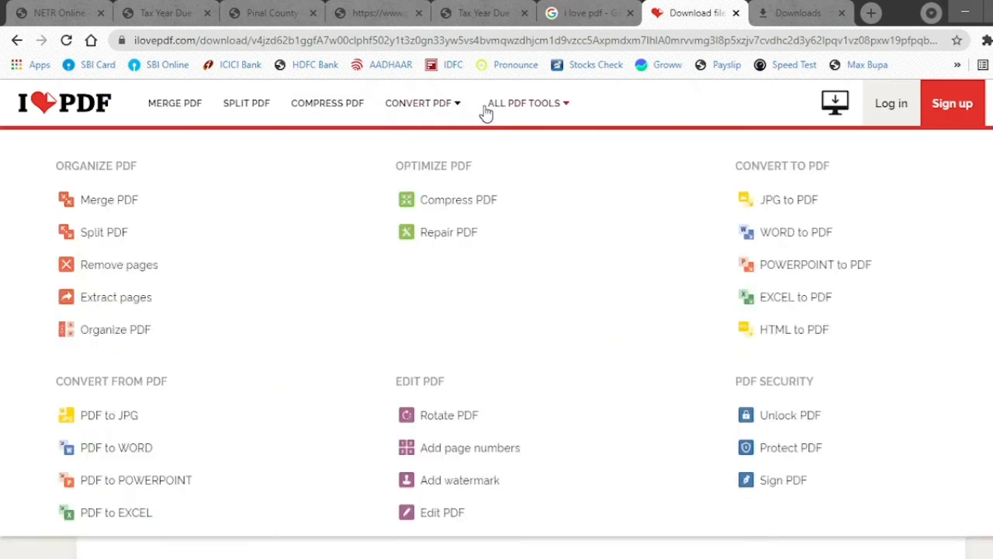
pyautogui.click(120, 201)
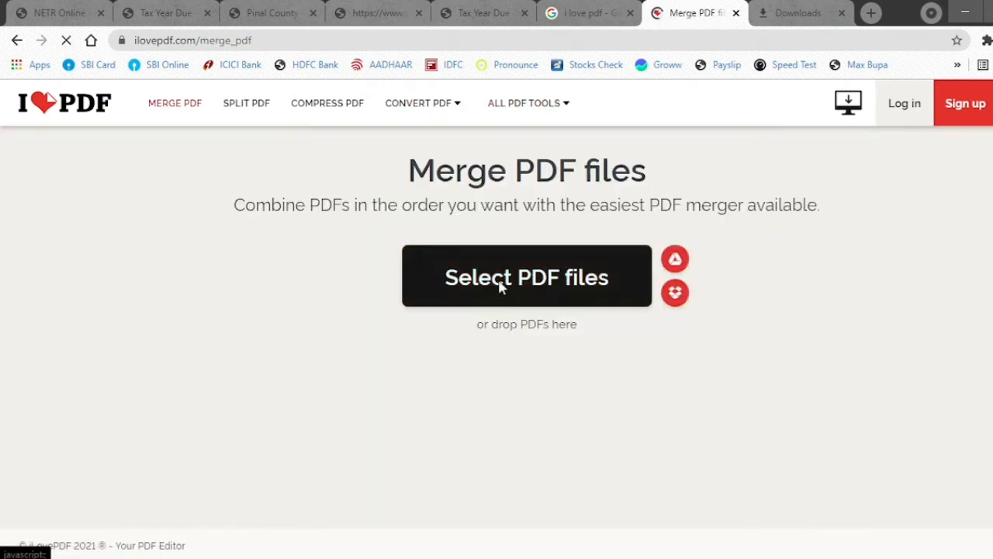
pyautogui.click(448, 278)
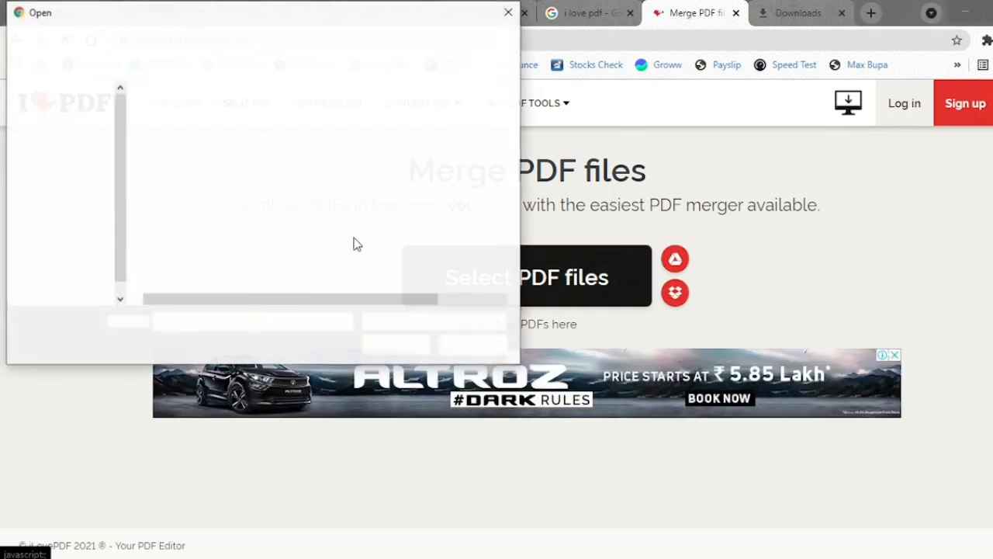
pyautogui.click(224, 132)
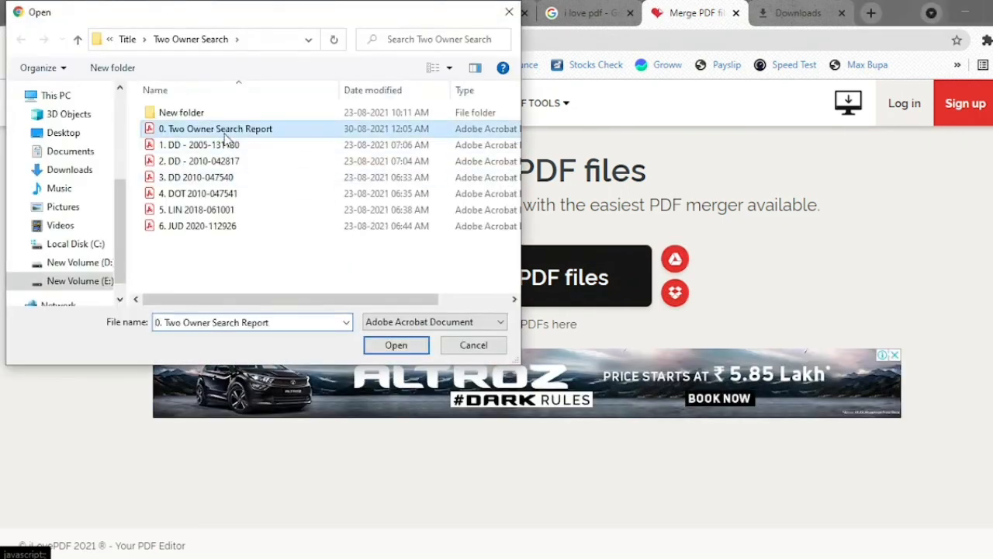
pyautogui.hotkey('shift', 'Down')
pyautogui.hotkey('shift', 'Down')
pyautogui.hotkey('shift', 'Down')
pyautogui.hotkey('shift', 'Down')
pyautogui.hotkey('shift', 'Down')
pyautogui.hotkey('shift', 'Down')
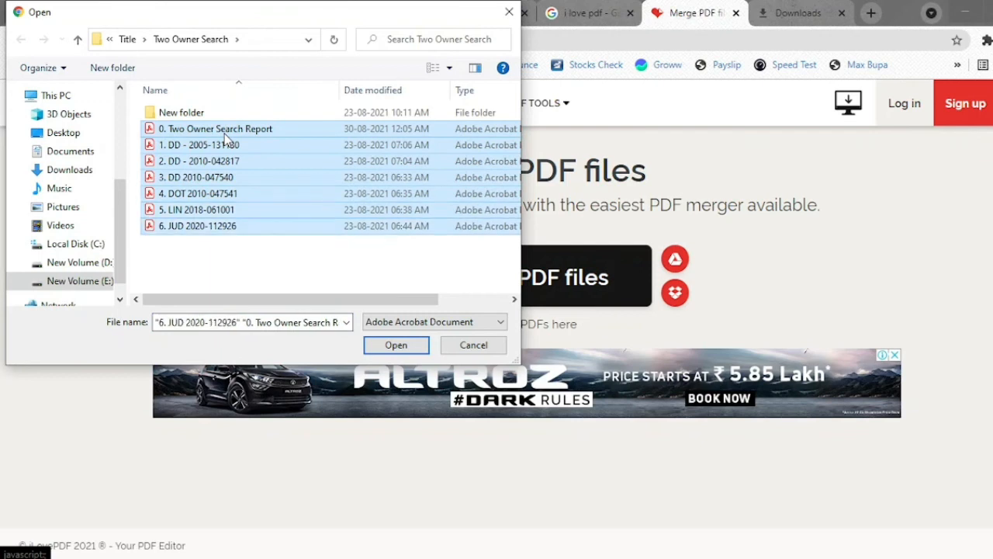
pyautogui.click(395, 344)
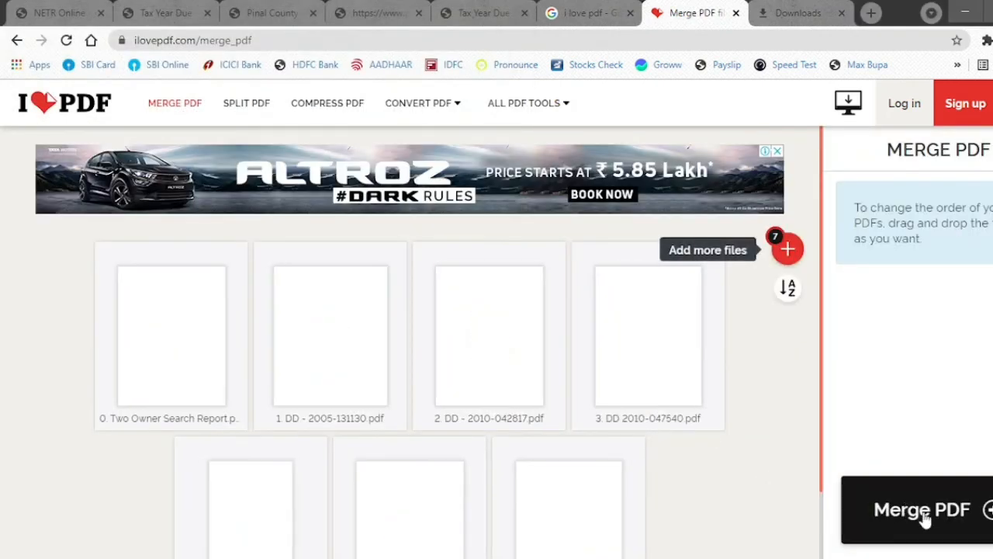
pyautogui.click(924, 514)
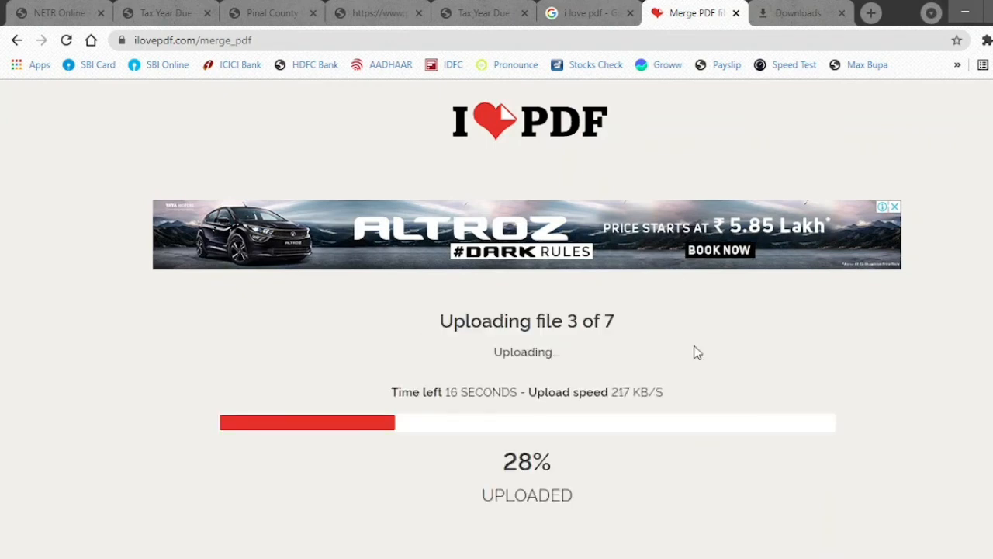
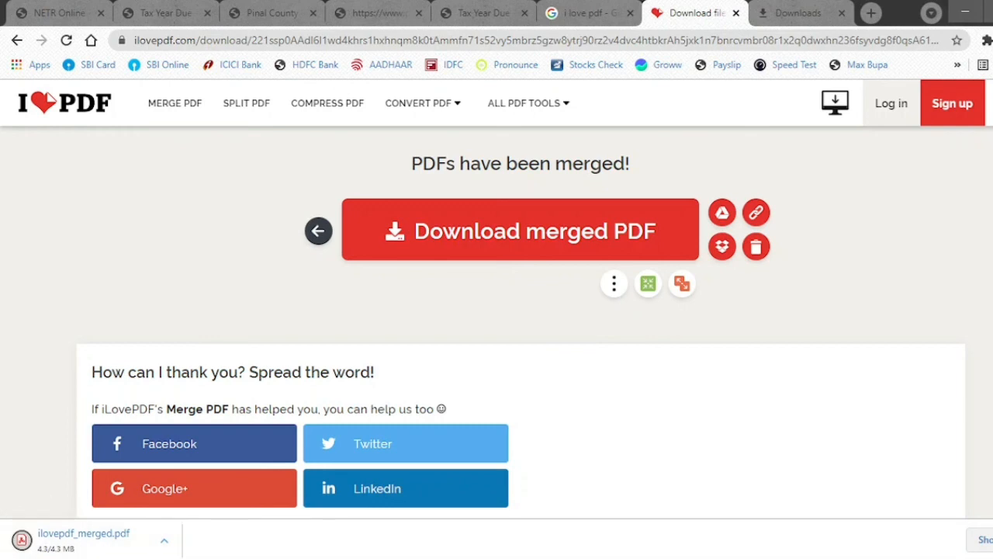
# - Show ilovepdf_merged.pdf in the Downloads folder, select it, then switch to the Two Owner Search window
pyautogui.click(981, 539)
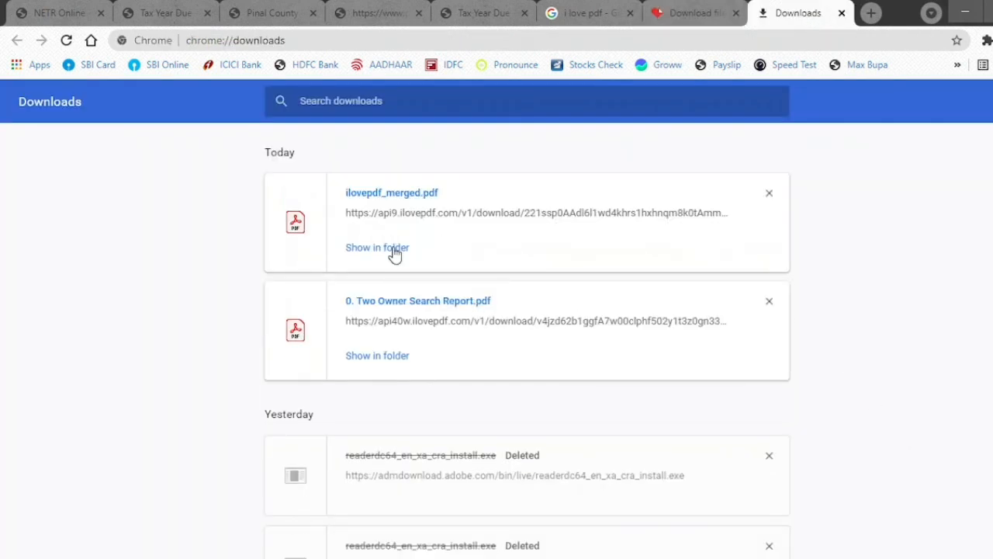
pyautogui.click(394, 250)
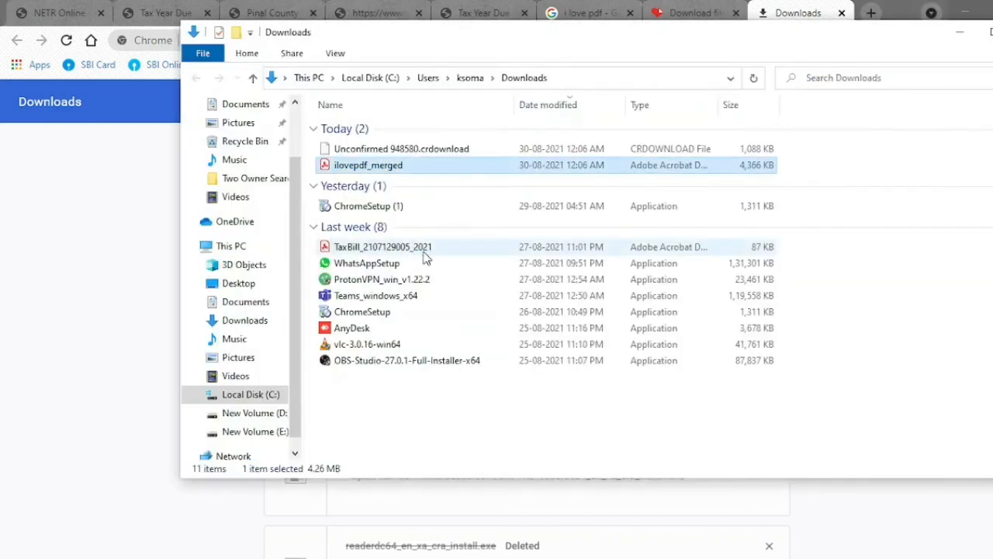
pyautogui.click(438, 170)
pyautogui.click(526, 420)
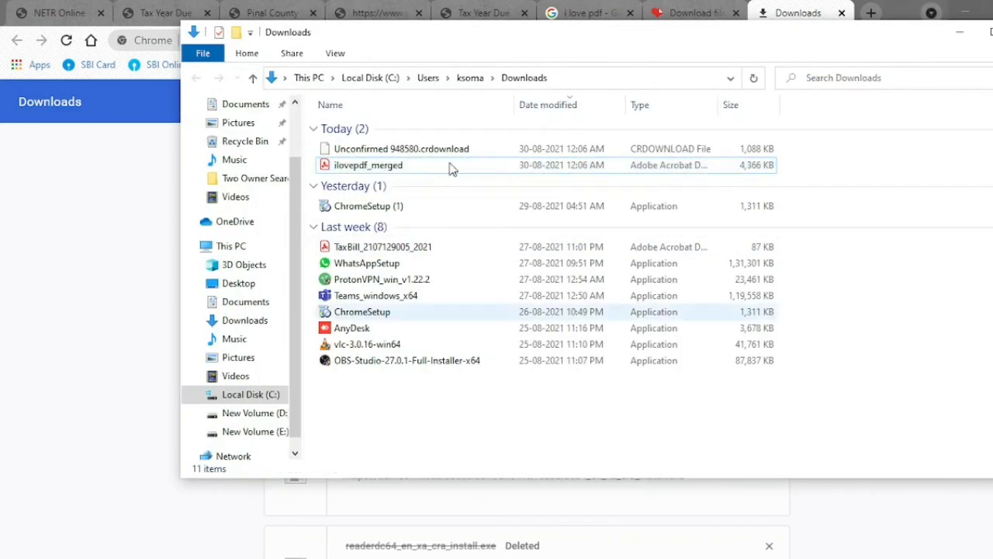
pyautogui.click(466, 164)
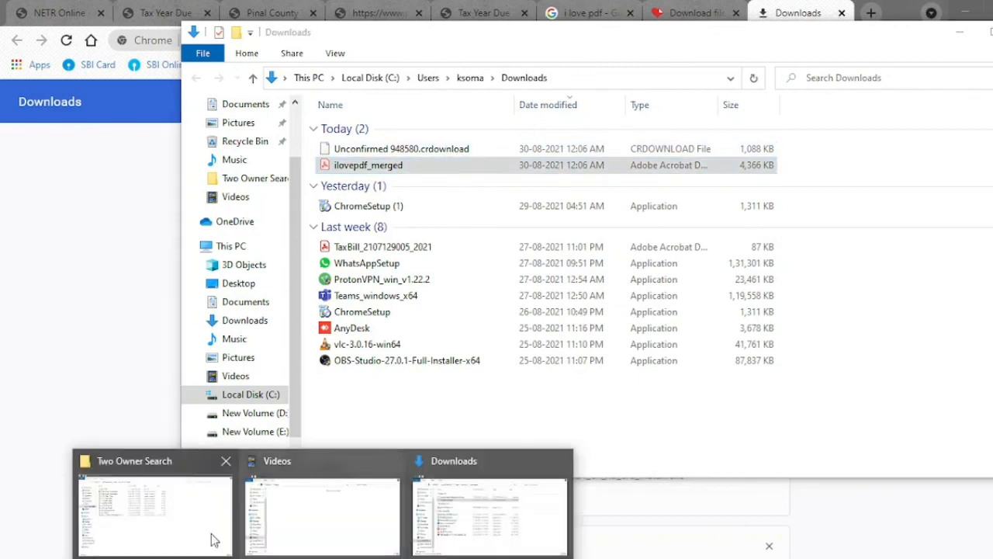
pyautogui.click(153, 528)
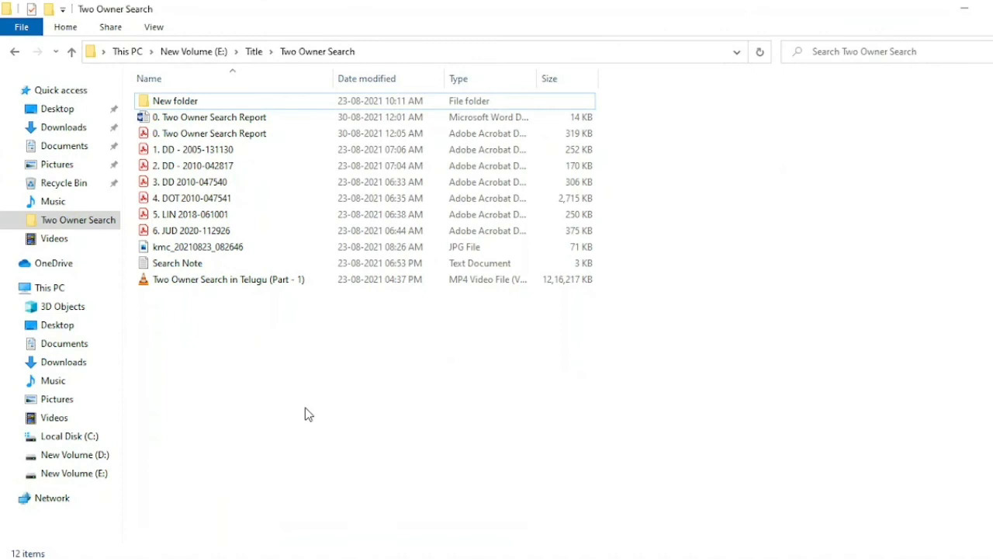
# - Paste the merged PDF into Two Owner Search and rename it Search Report
pyautogui.hotkey('ctrl', 'v')
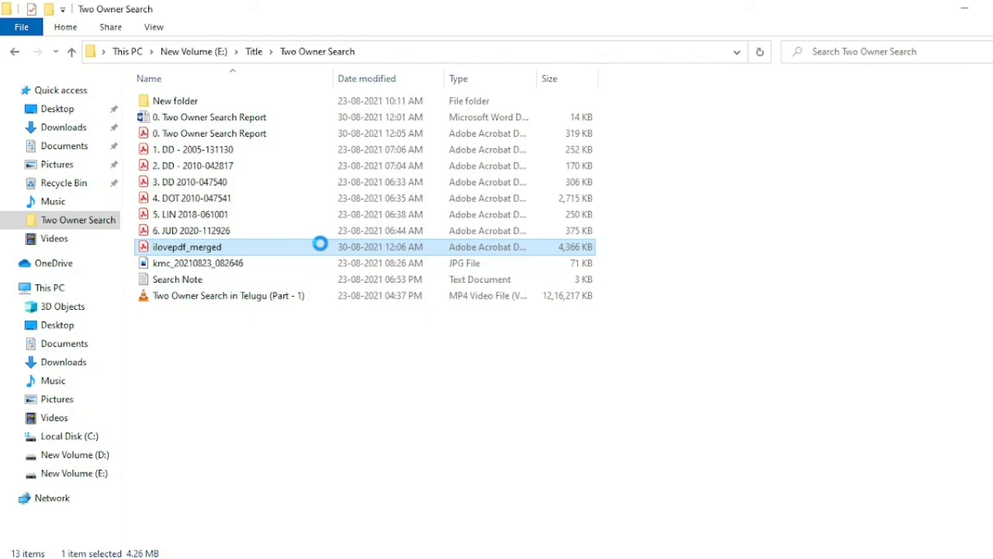
pyautogui.rightClick(320, 245)
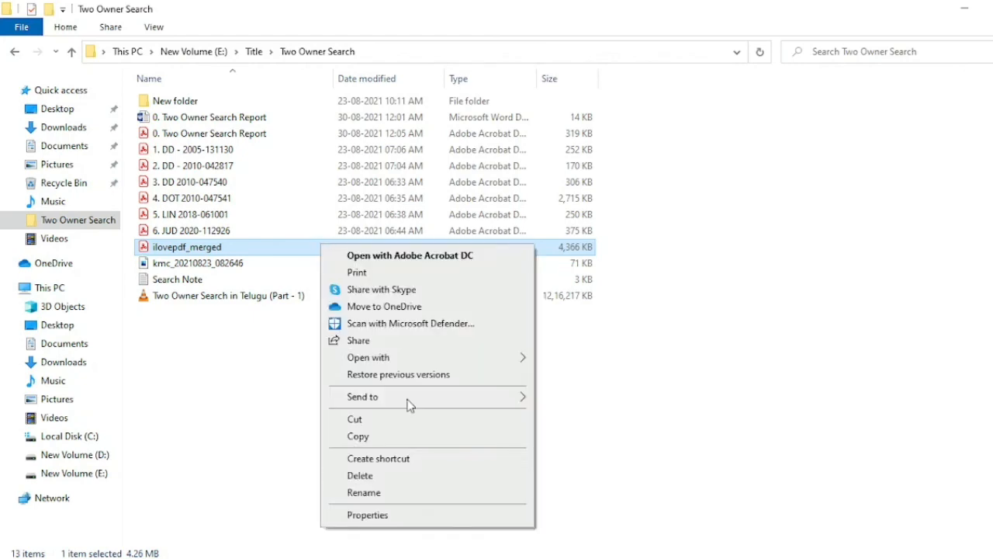
pyautogui.click(409, 493)
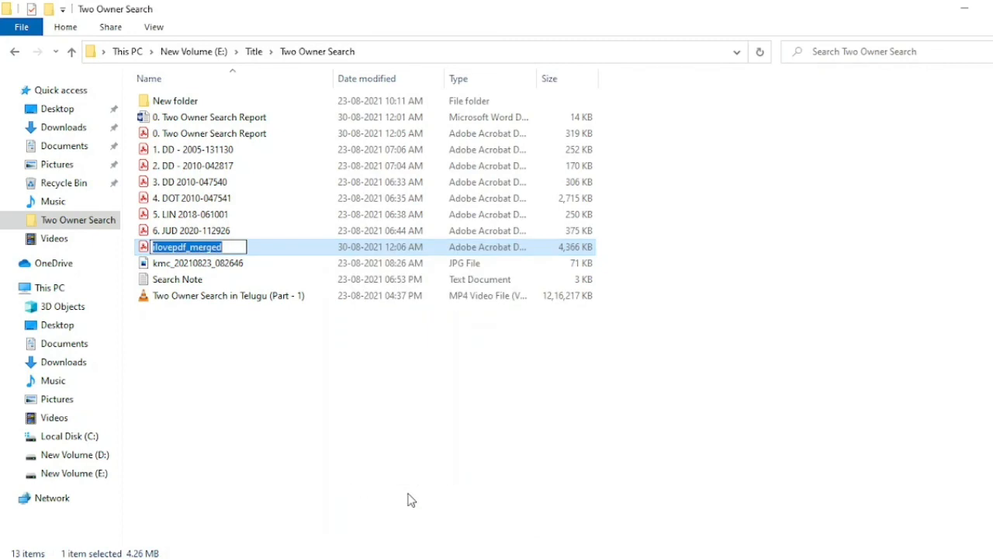
pyautogui.write('S')
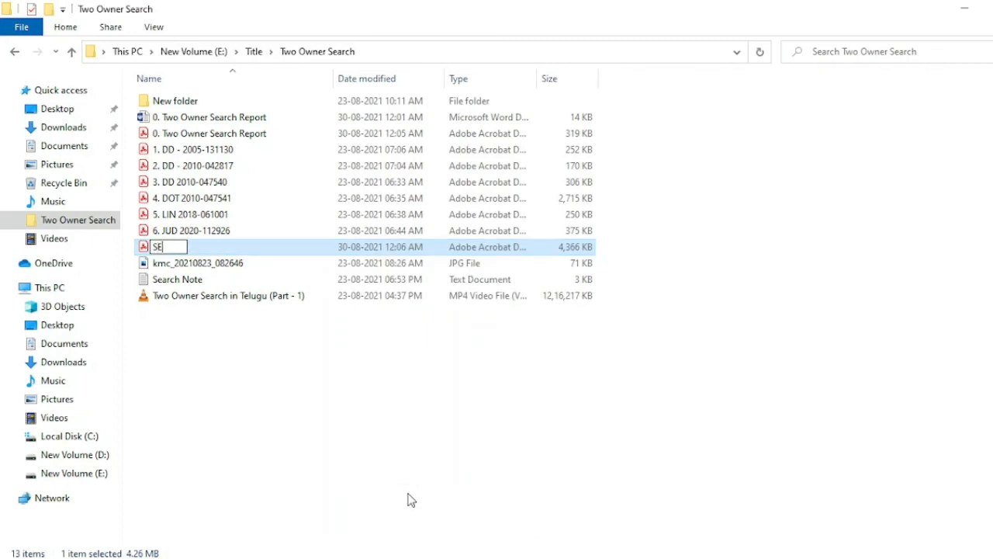
pyautogui.write('earch Report')
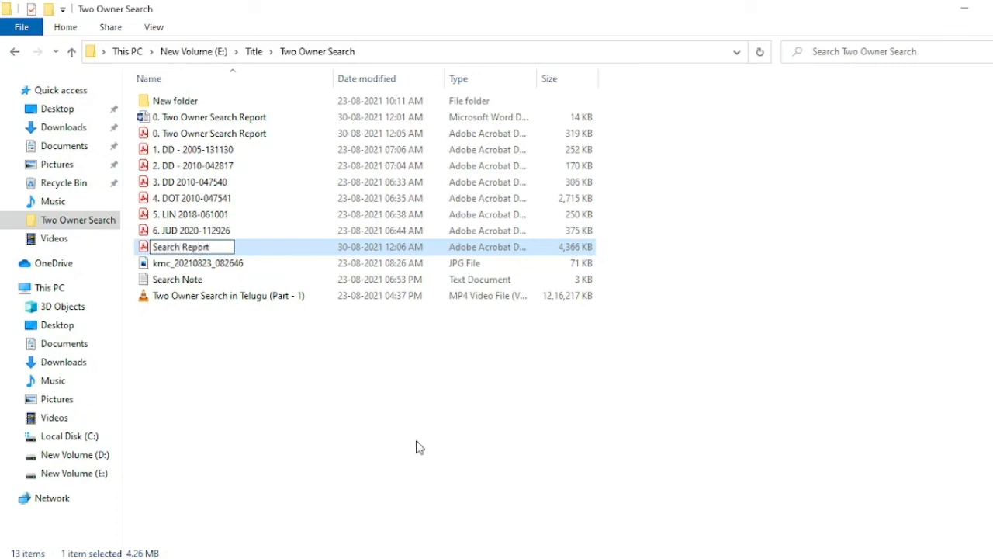
# - Refresh the folder and open Search Report in Acrobat Reader
pyautogui.rightClick(438, 399)
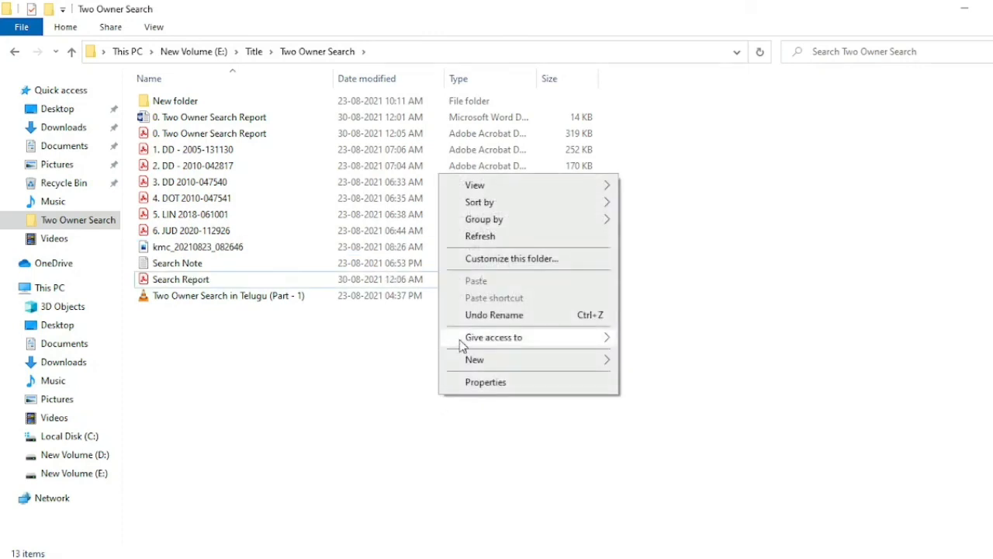
pyautogui.click(506, 236)
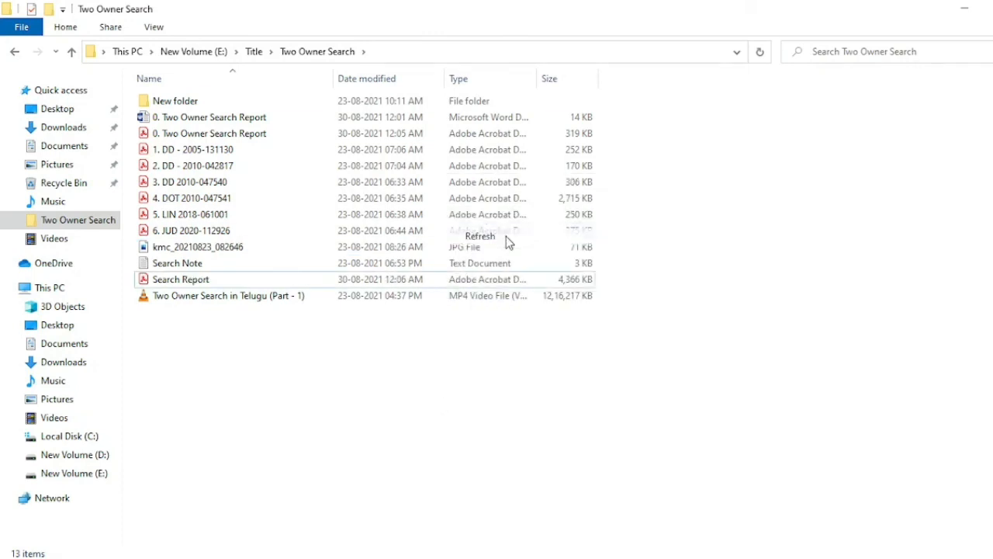
pyautogui.click(245, 286)
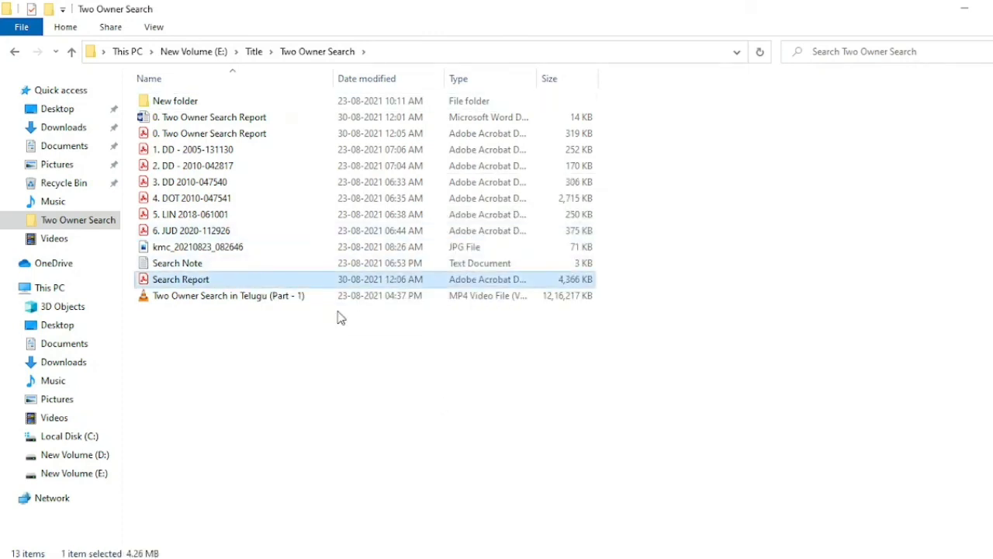
pyautogui.press('Return')
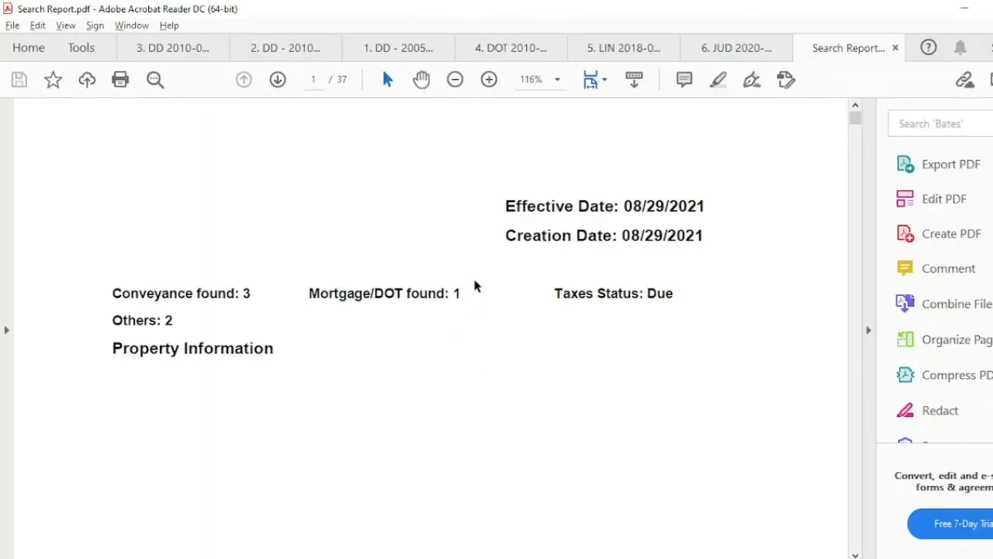
# - Close the six individual DD, DOT, LIN and JUD document tabs in Acrobat Reader
pyautogui.click(220, 48)
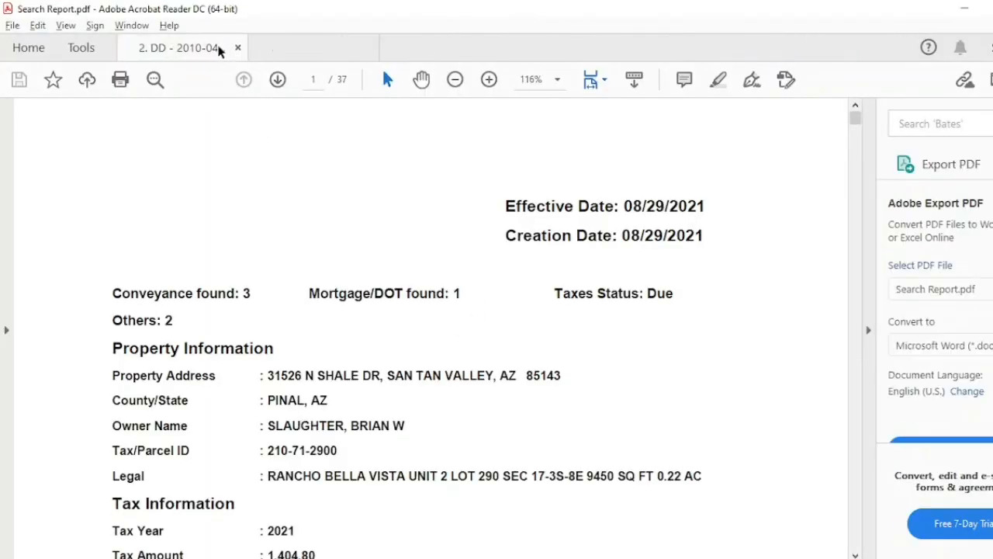
pyautogui.click(238, 48)
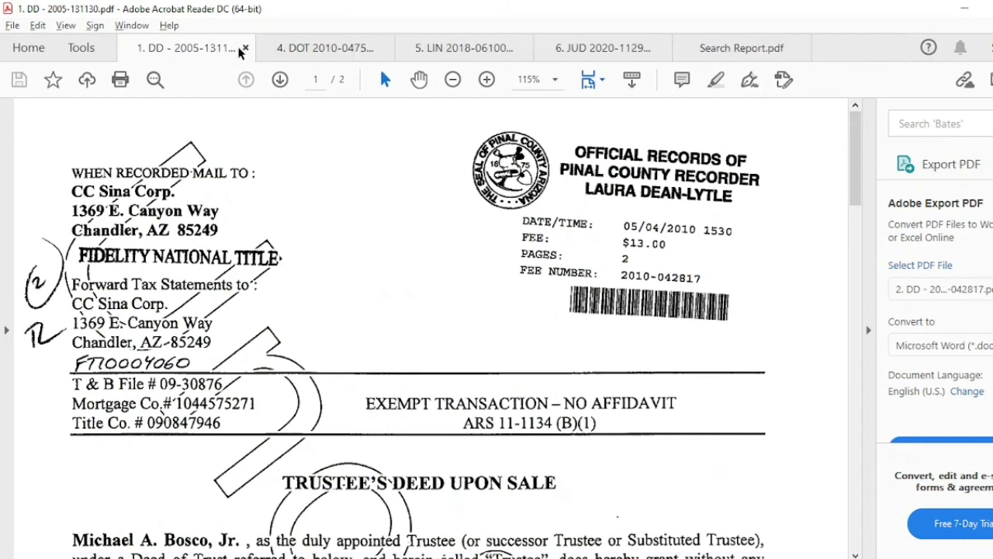
pyautogui.click(244, 49)
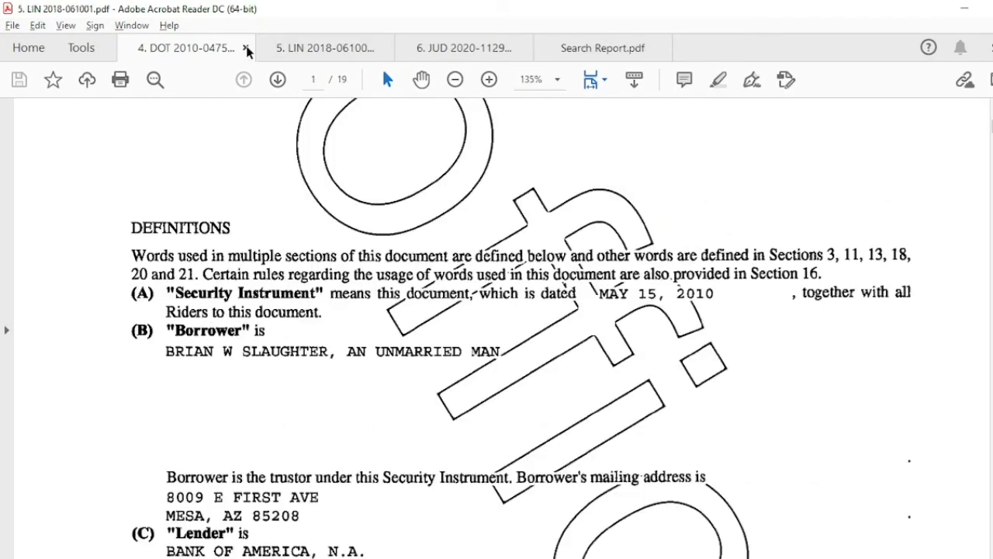
pyautogui.click(246, 50)
pyautogui.click(247, 50)
pyautogui.click(246, 49)
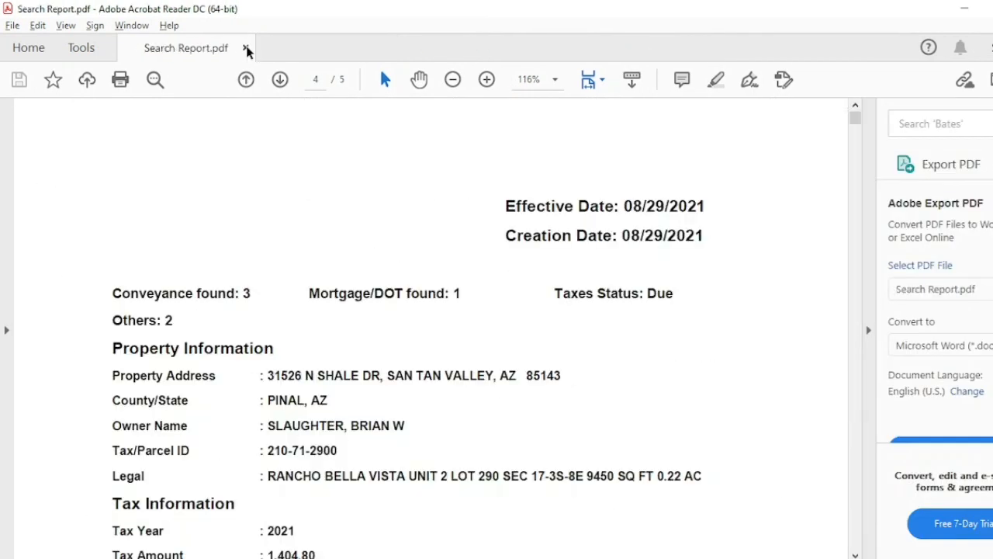
# - Scroll through the 37-page Search Report, including the warranty deed and notary pages, then close Acrobat Reader
pyautogui.scroll(-3, 339, 221)
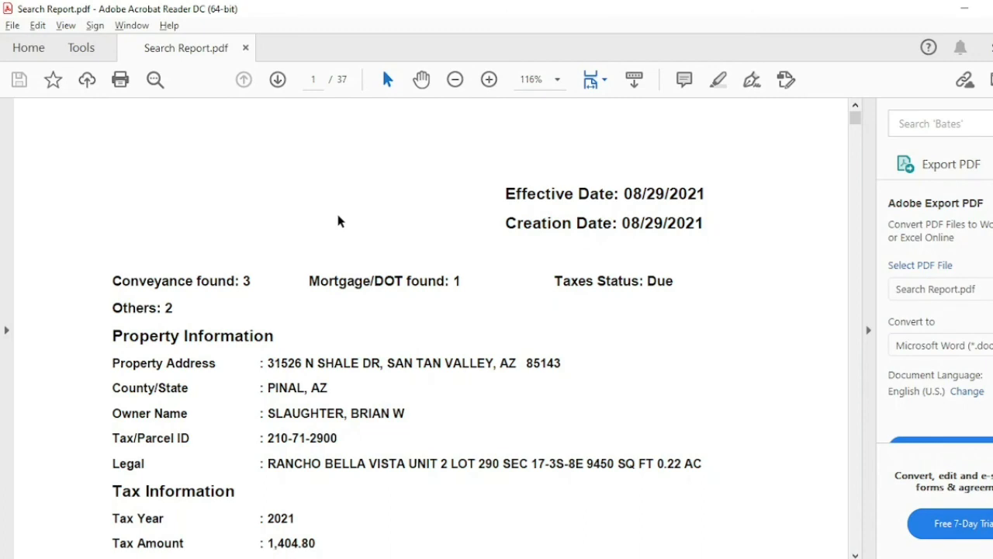
pyautogui.scroll(1, 339, 221)
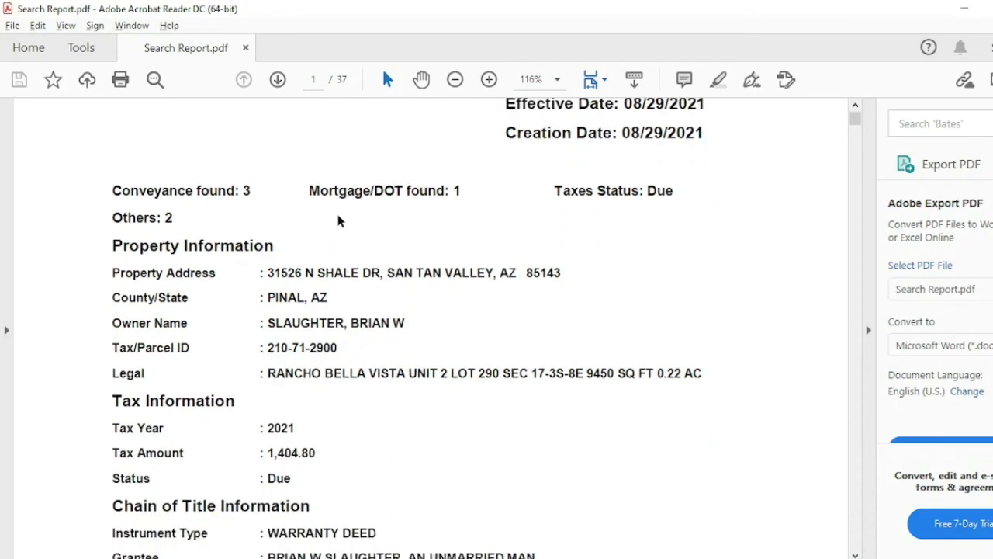
pyautogui.scroll(-1, 338, 221)
pyautogui.scroll(-9, 338, 221)
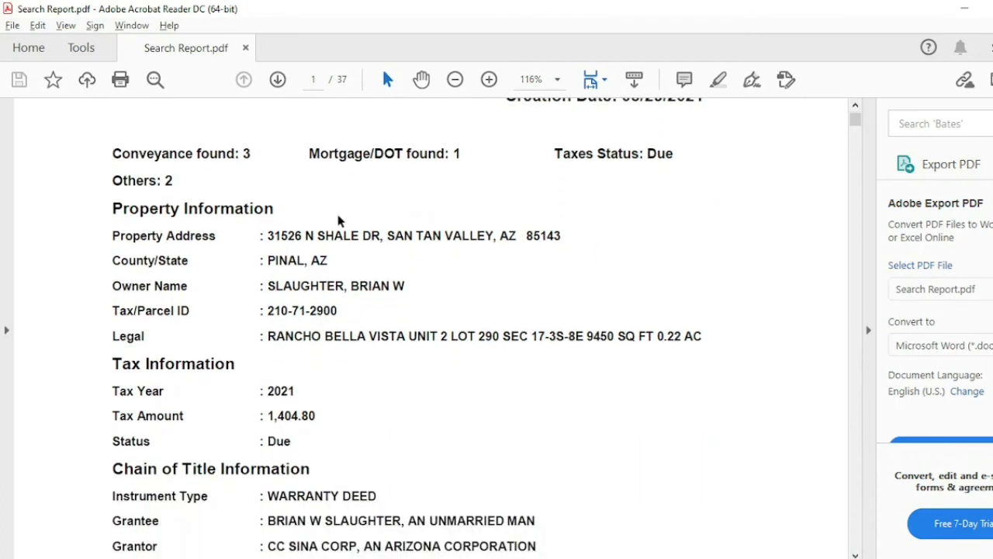
pyautogui.scroll(-10, 338, 216)
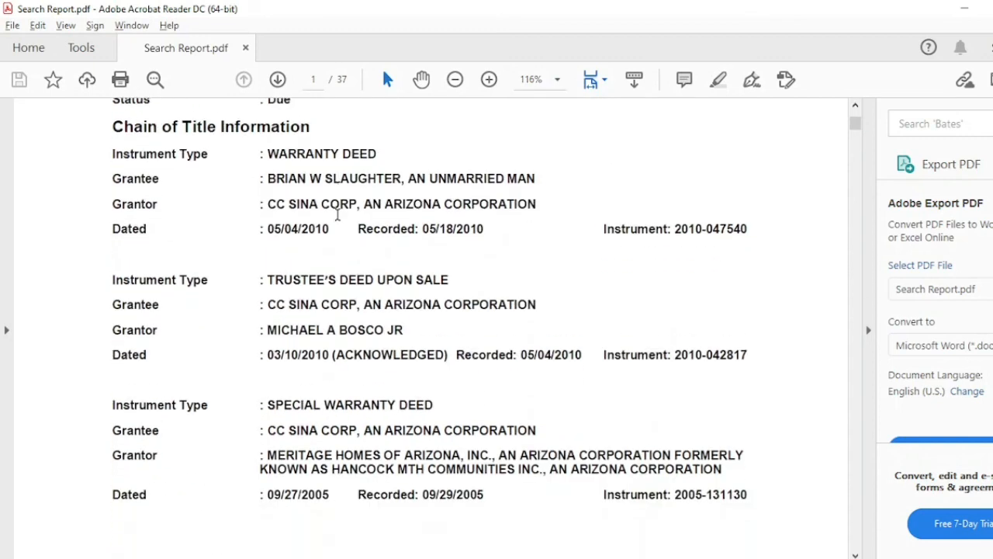
pyautogui.scroll(-8, 338, 215)
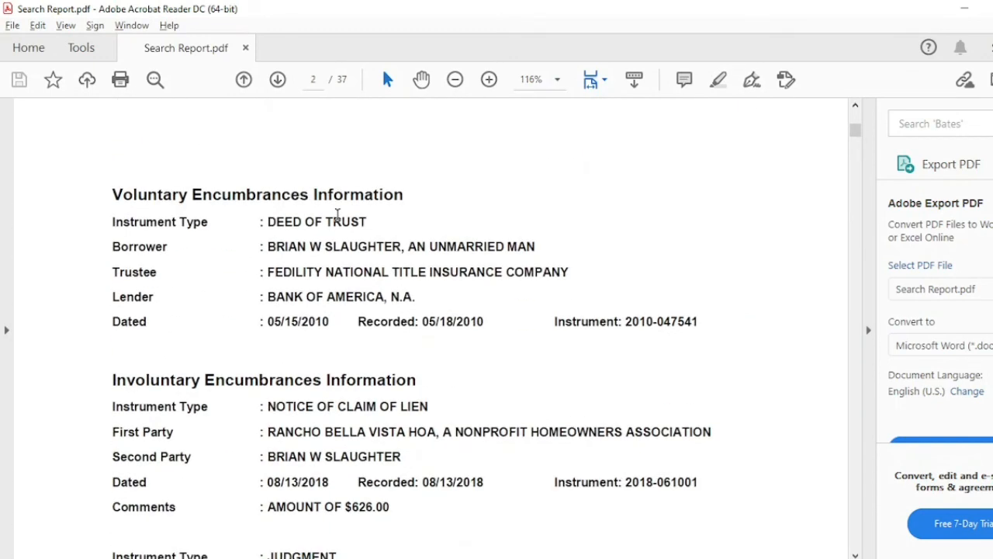
pyautogui.scroll(-3, 337, 215)
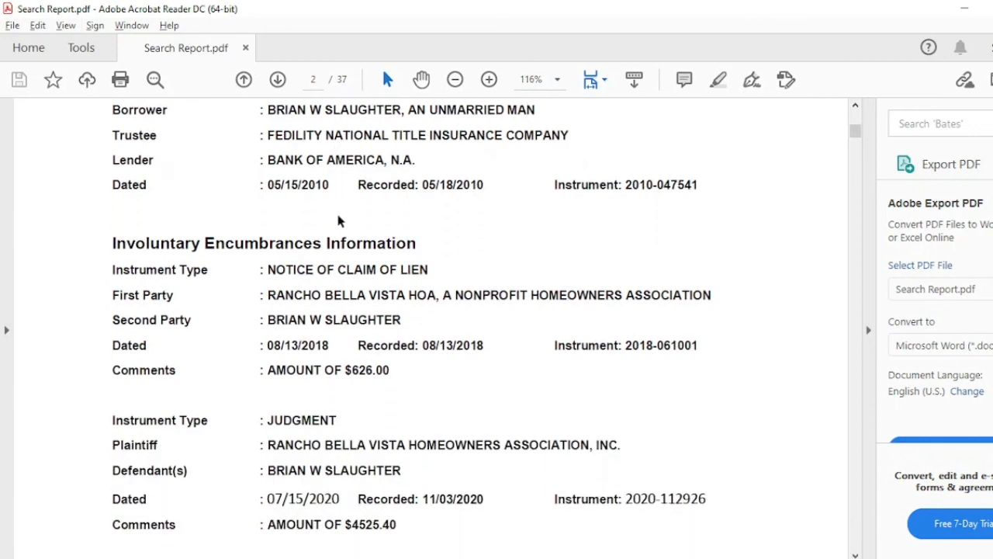
pyautogui.scroll(3, 338, 215)
pyautogui.scroll(-10, 338, 215)
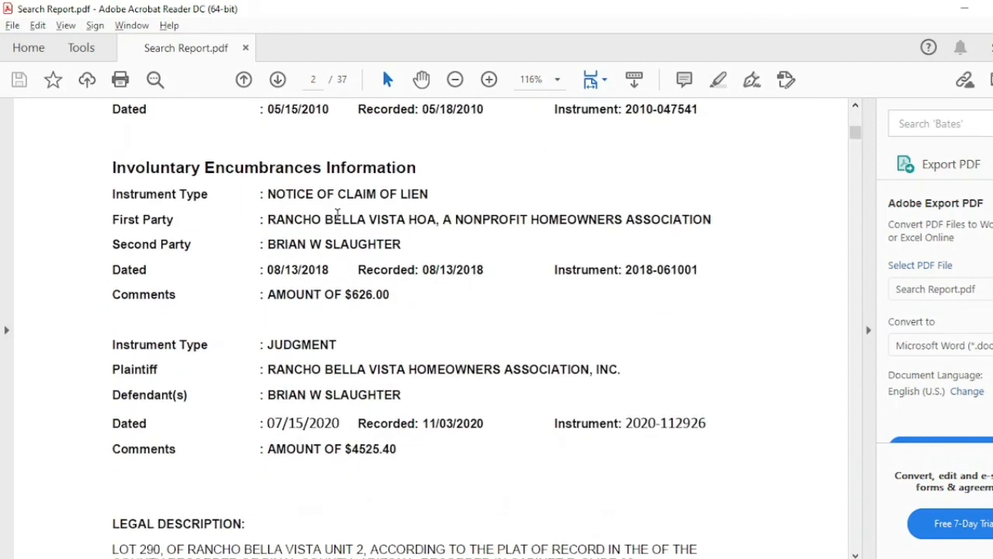
pyautogui.scroll(-5, 337, 215)
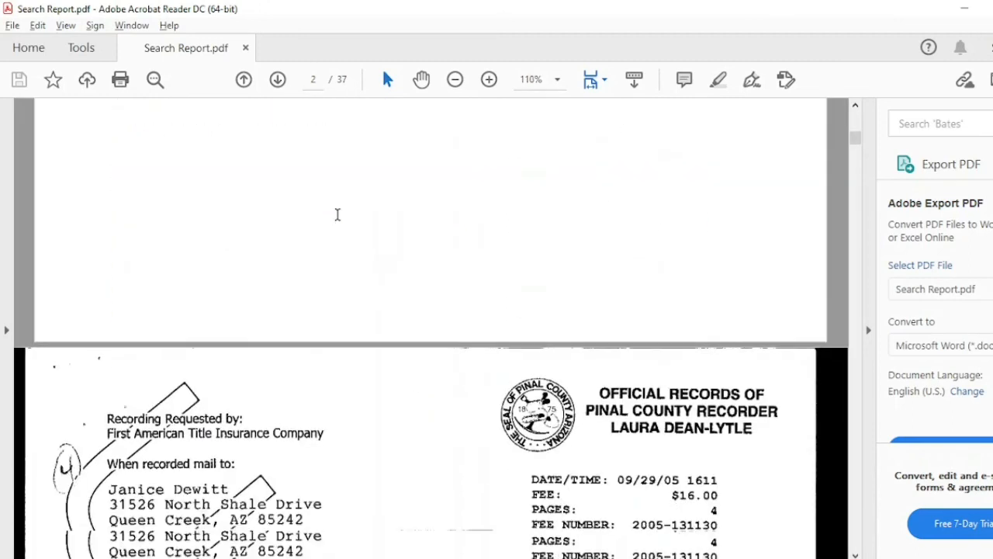
pyautogui.scroll(-3, 337, 221)
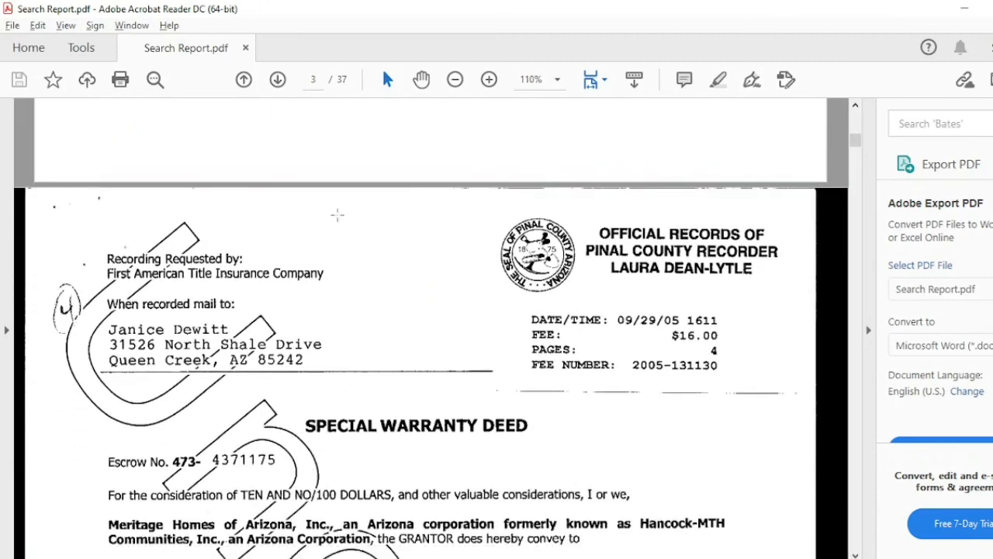
pyautogui.scroll(-1, 337, 215)
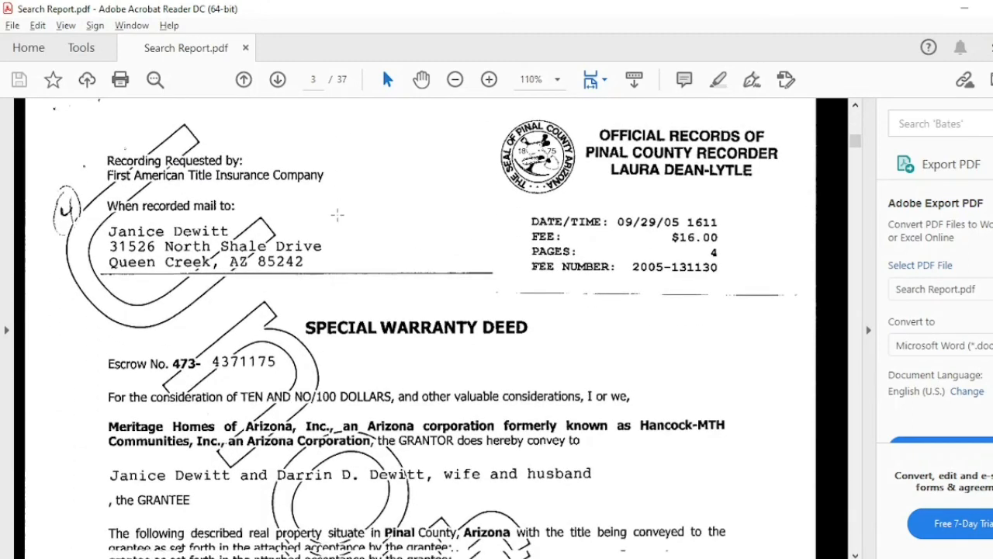
pyautogui.scroll(-2, 338, 215)
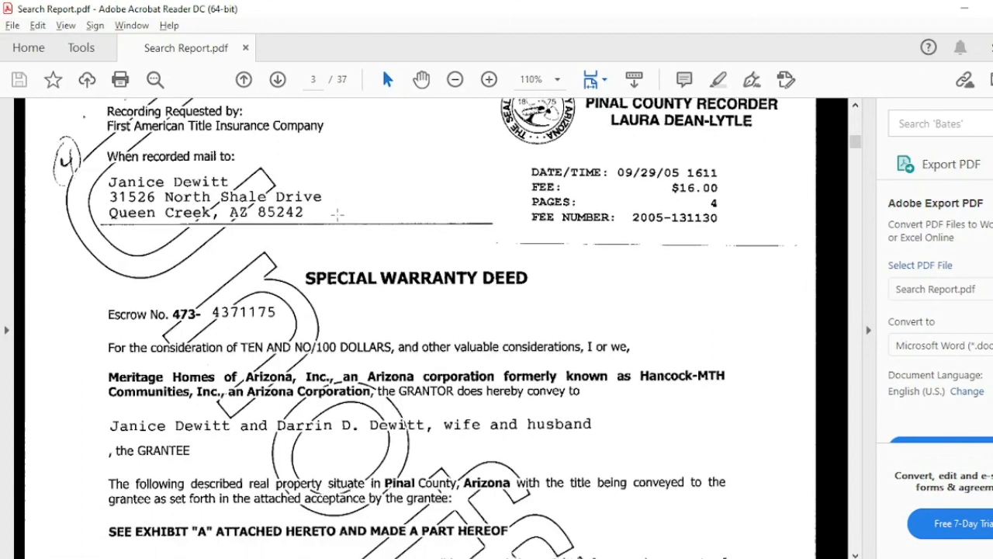
pyautogui.scroll(-4, 337, 215)
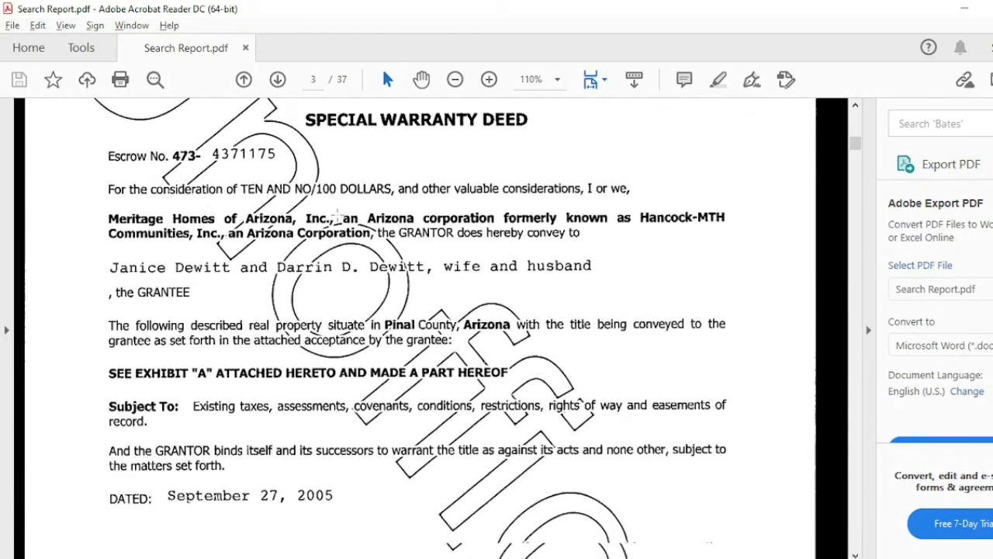
pyautogui.scroll(-6, 338, 215)
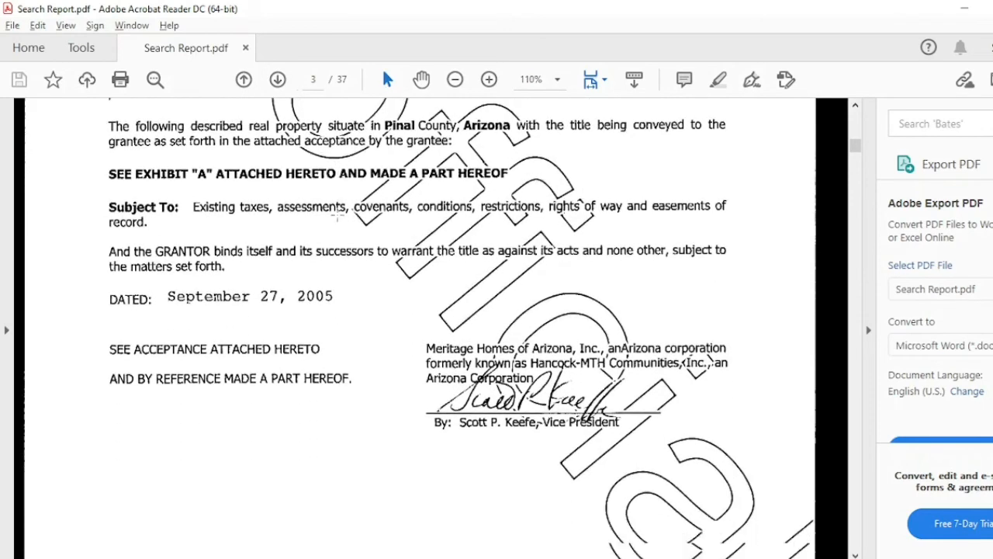
pyautogui.scroll(-10, 337, 215)
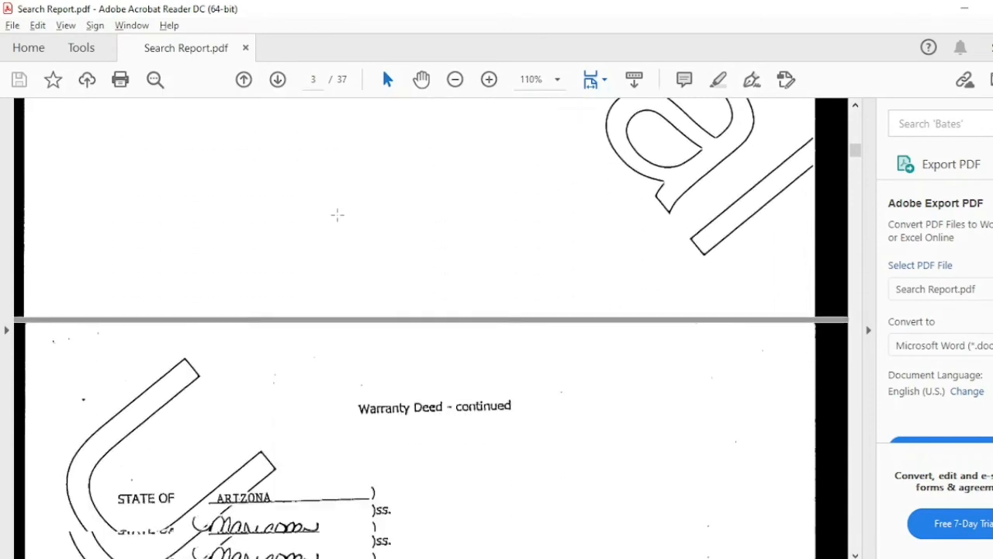
pyautogui.scroll(-3, 337, 215)
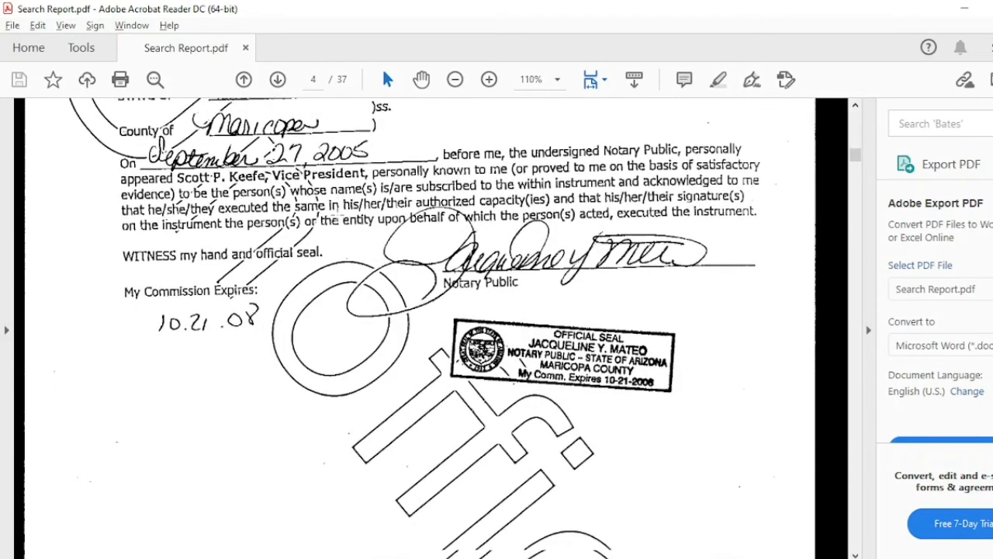
pyautogui.scroll(-4, 338, 215)
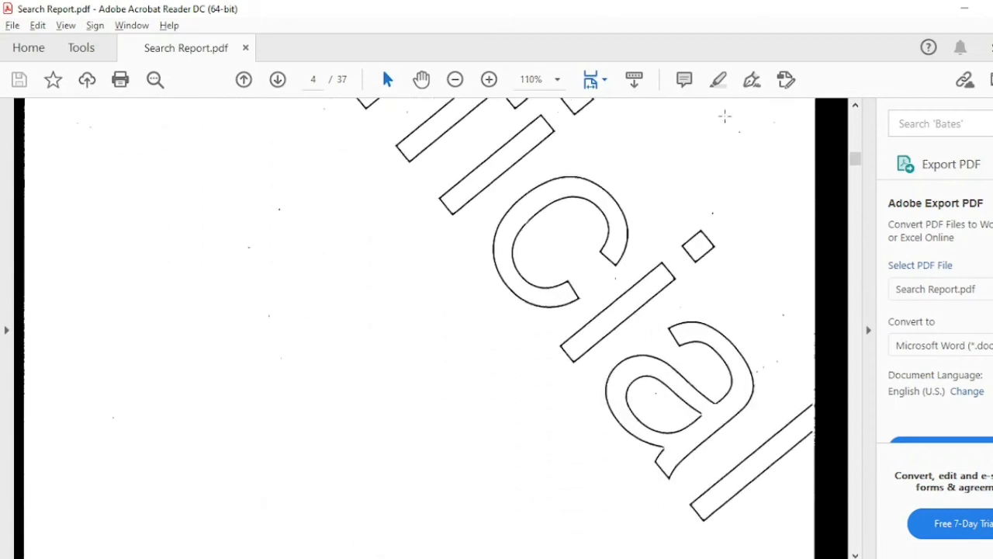
pyautogui.click(992, 9)
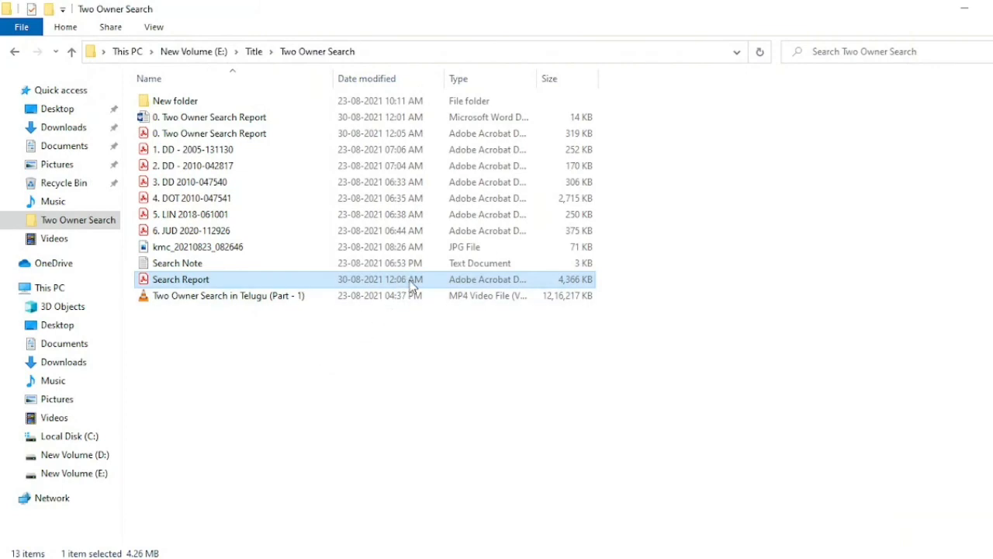
pyautogui.press('Delete')
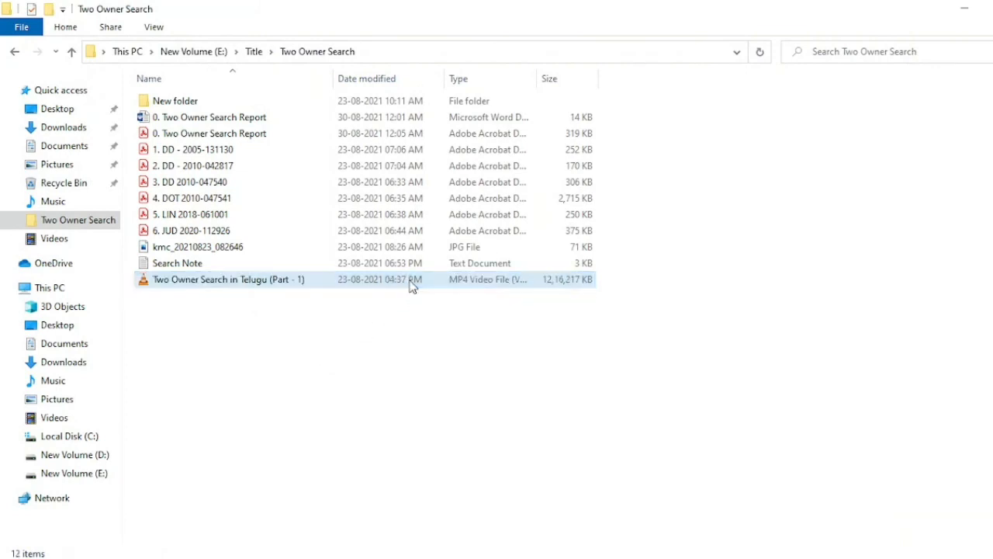
pyautogui.click(260, 190)
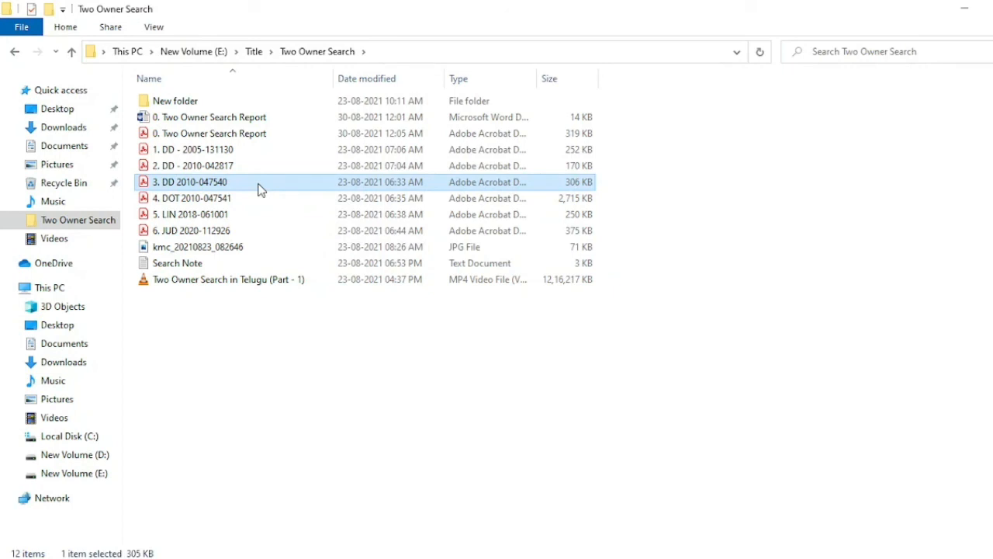
pyautogui.click(247, 152)
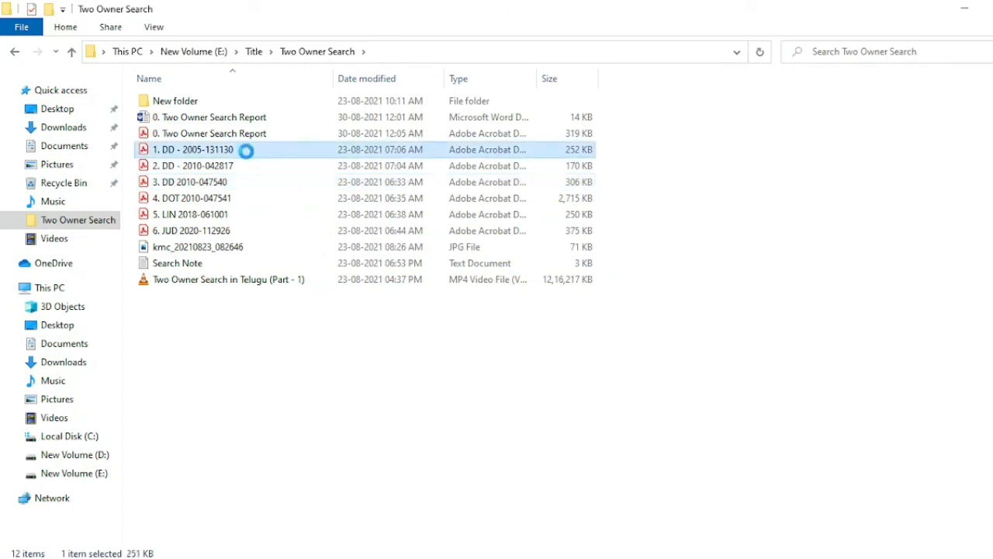
pyautogui.rightClick(248, 154)
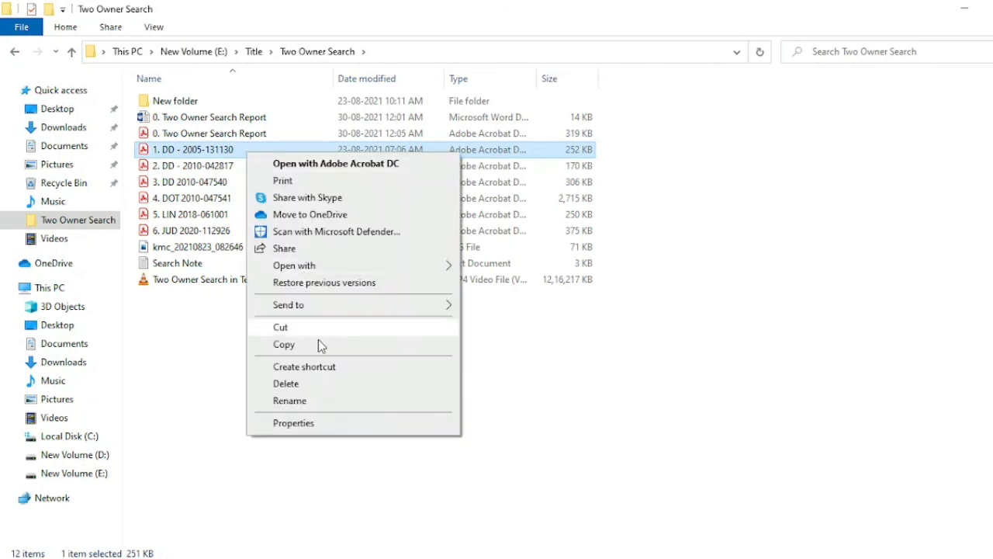
pyautogui.click(353, 404)
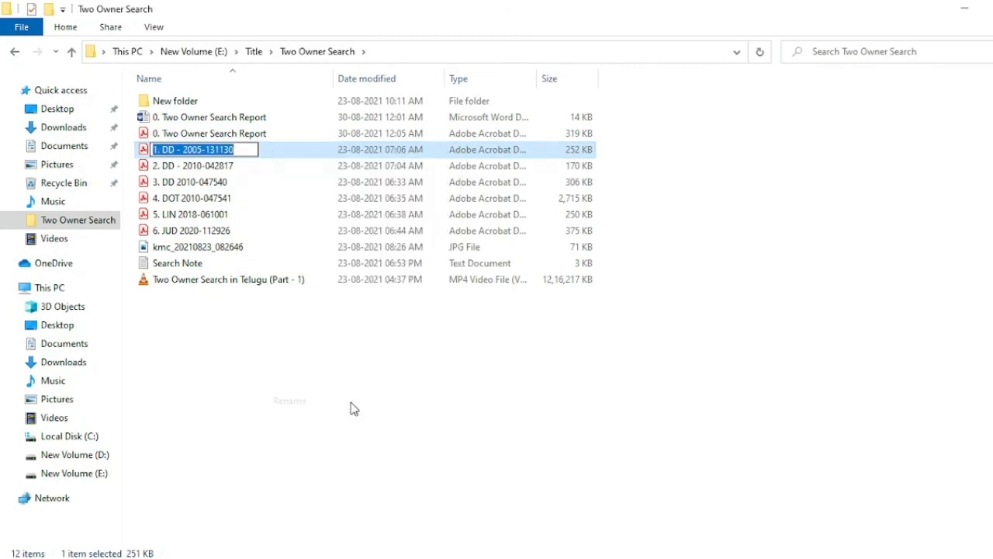
pyautogui.press('End')
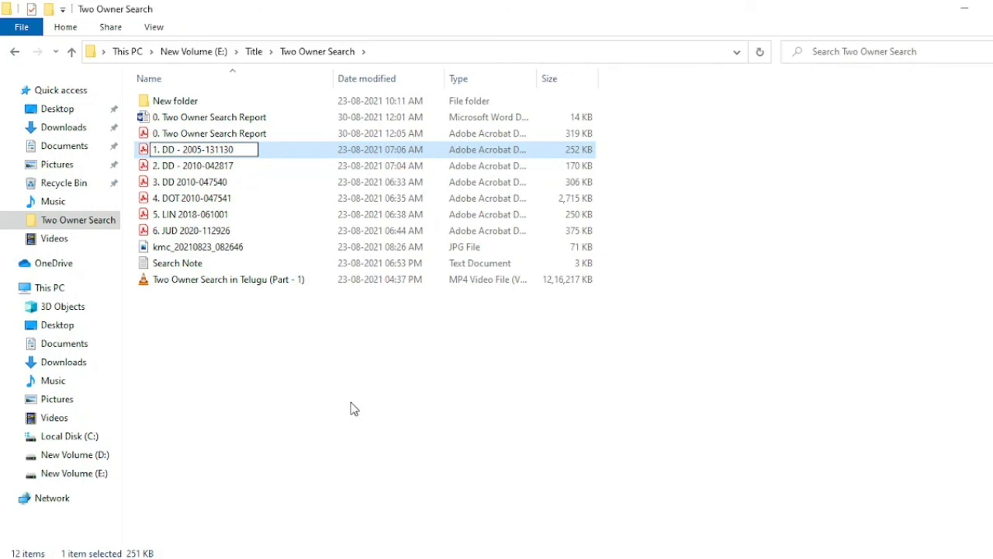
pyautogui.press('BackSpace')
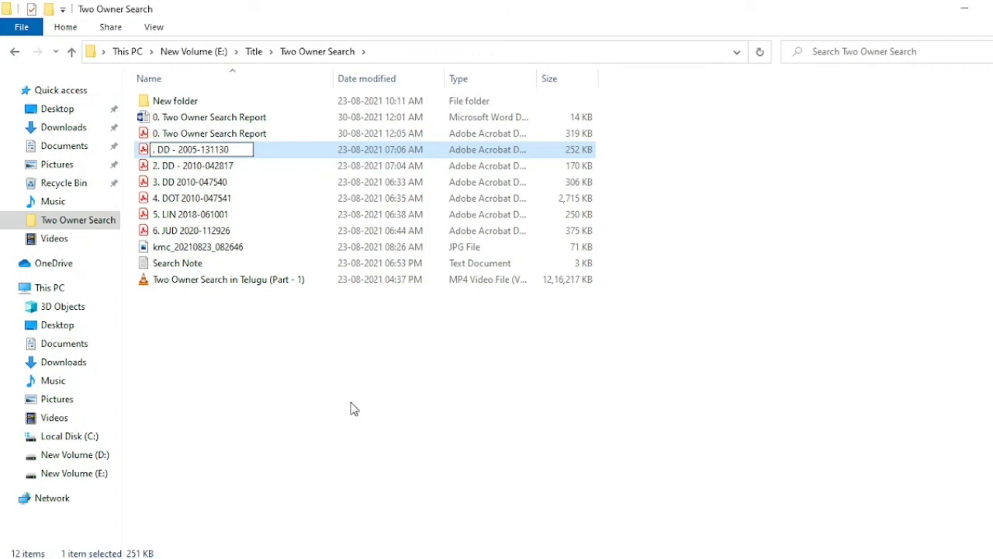
pyautogui.write('7')
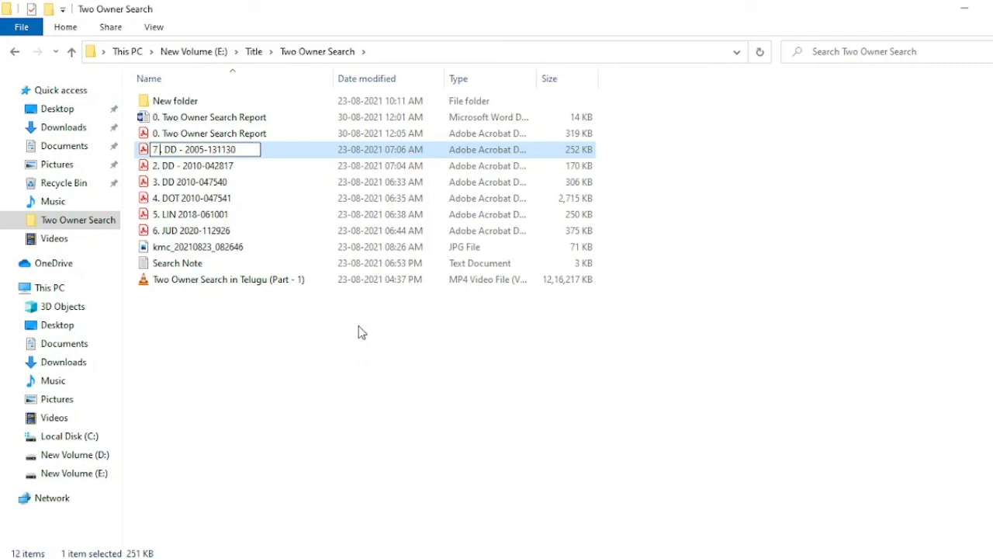
pyautogui.click(262, 173)
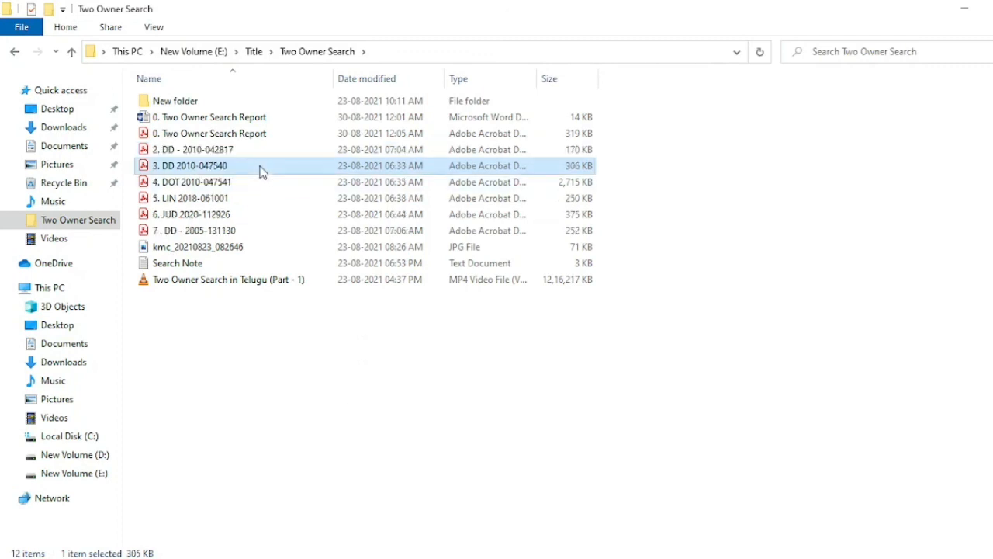
pyautogui.click(259, 157)
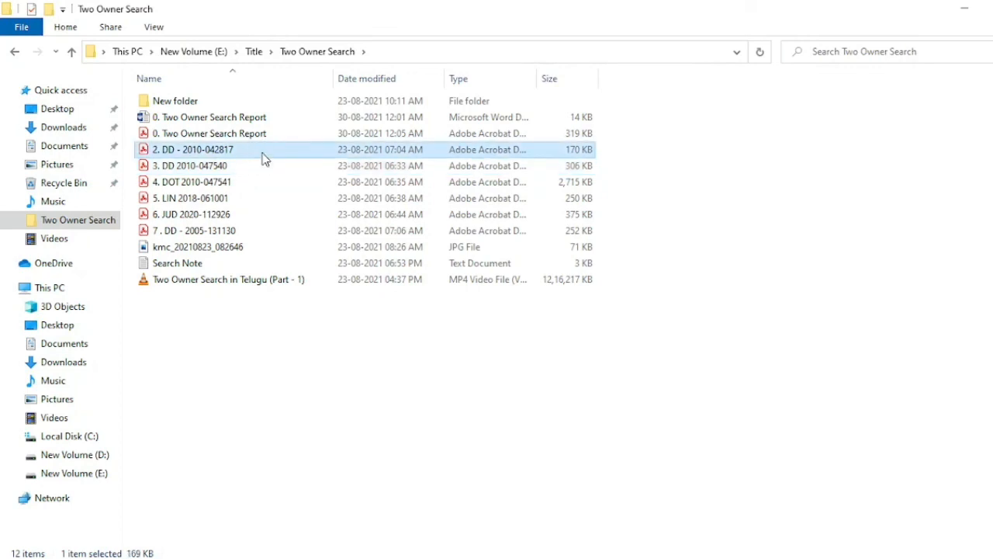
pyautogui.rightClick(259, 158)
pyautogui.click(300, 401)
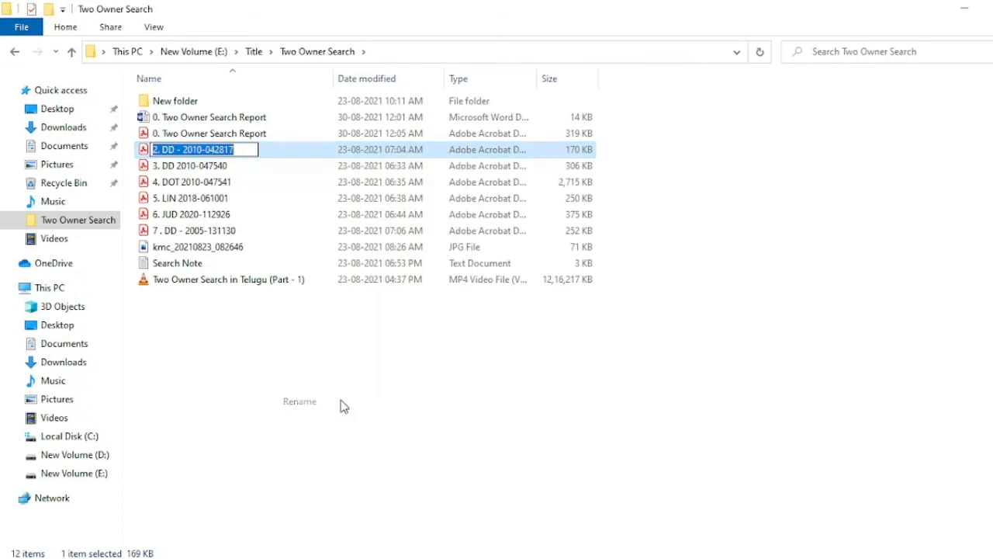
pyautogui.press('End')
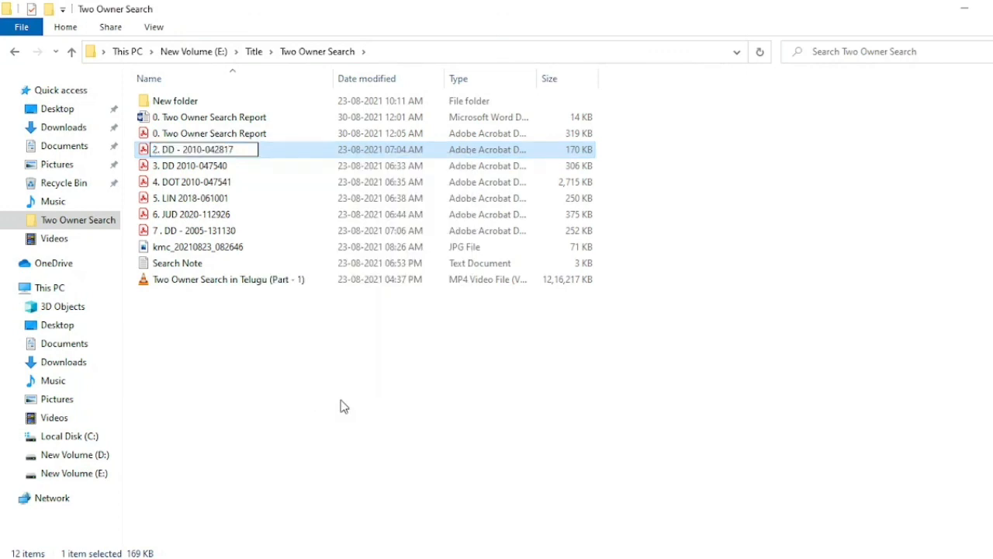
pyautogui.press('BackSpace')
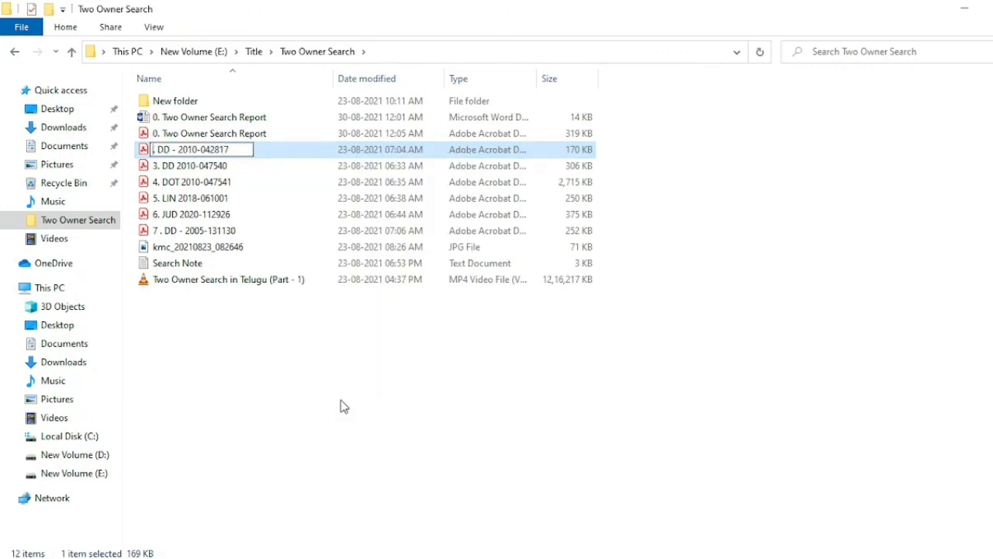
pyautogui.write('8 .')
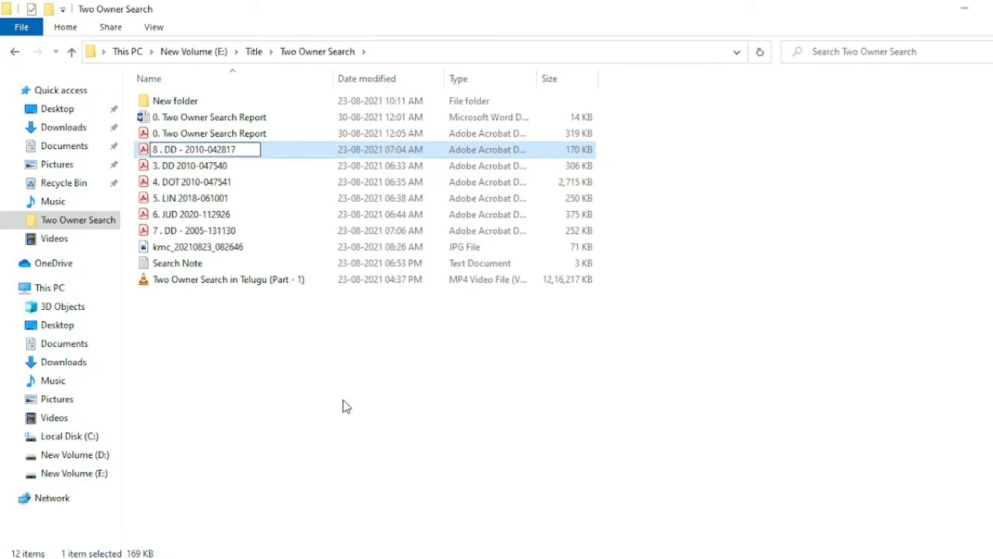
pyautogui.rightClick(343, 399)
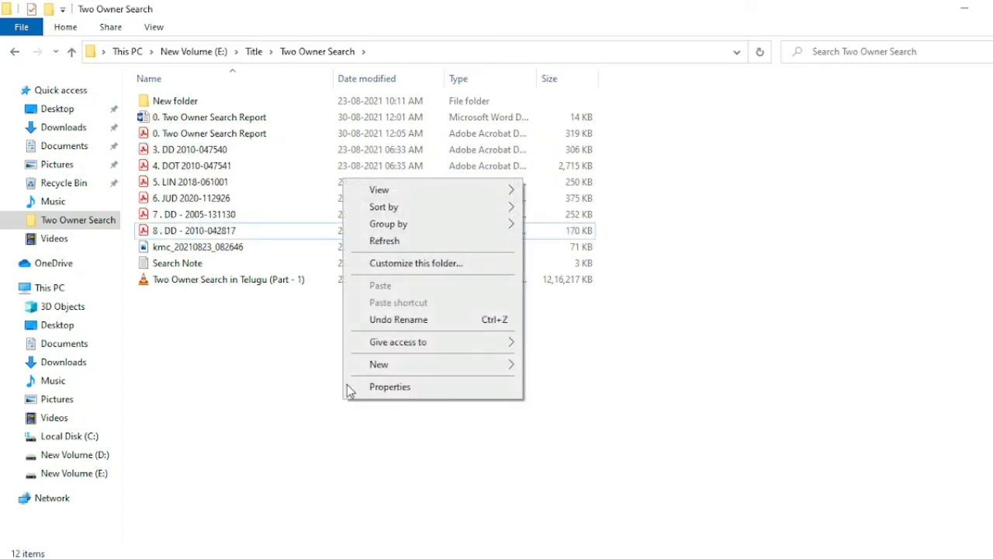
pyautogui.click(409, 242)
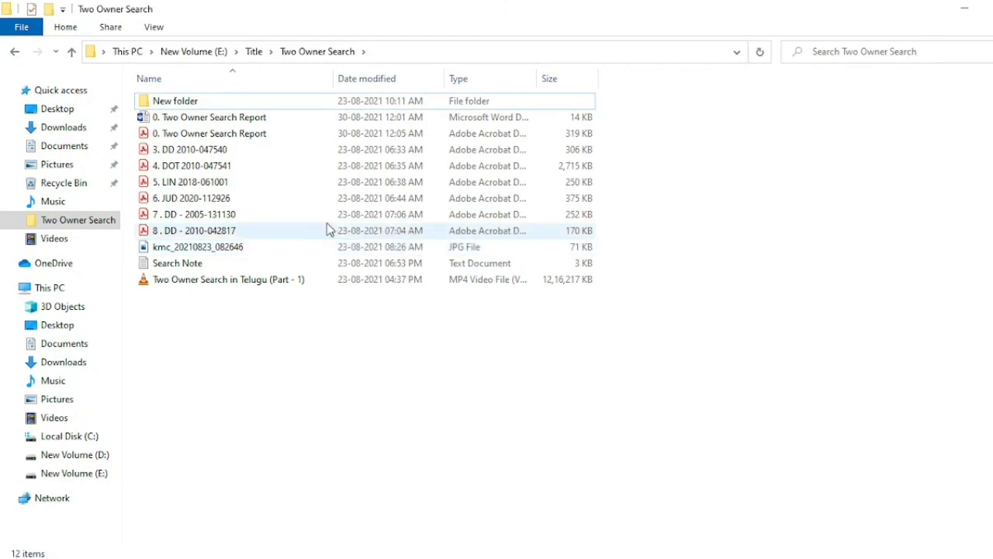
pyautogui.click(232, 153)
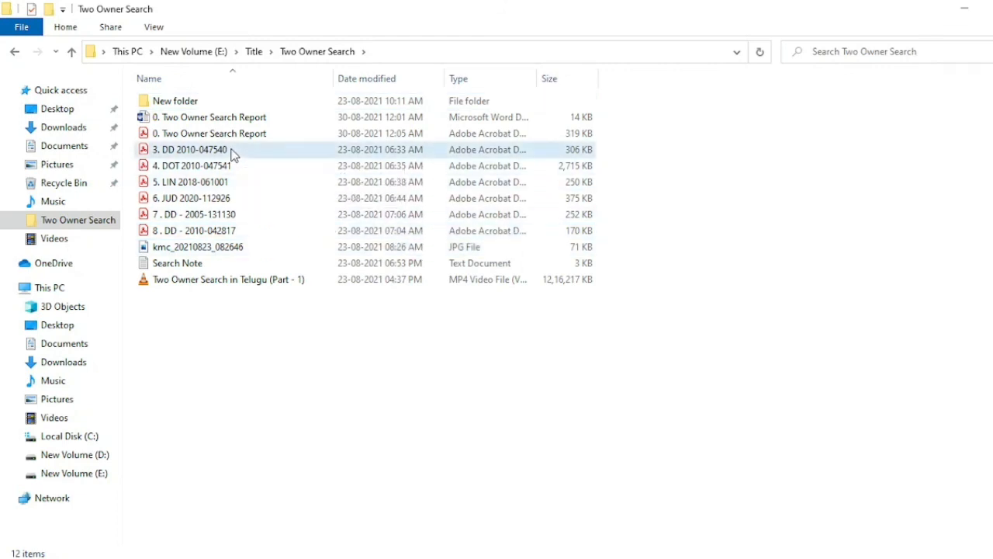
pyautogui.rightClick(232, 150)
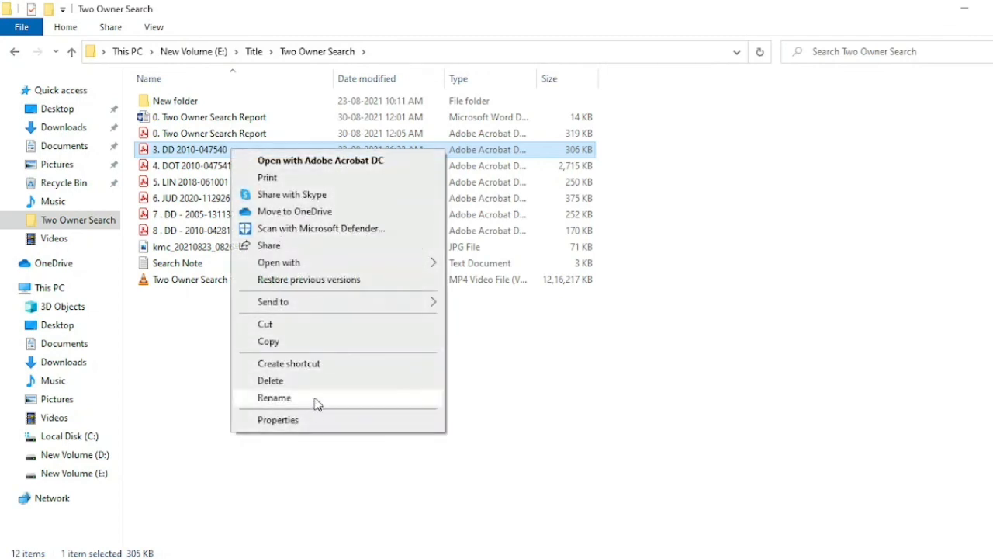
pyautogui.click(274, 397)
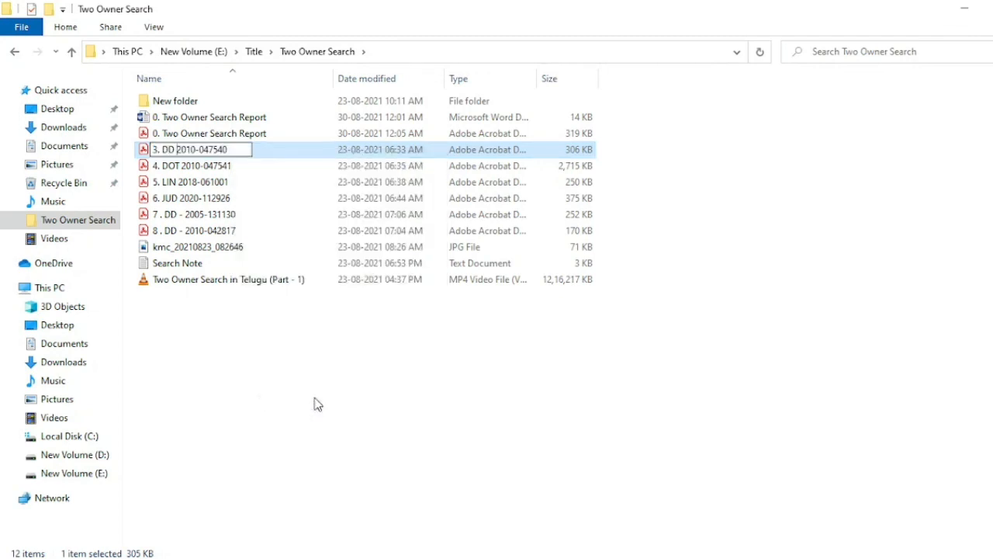
pyautogui.press('BackSpace')
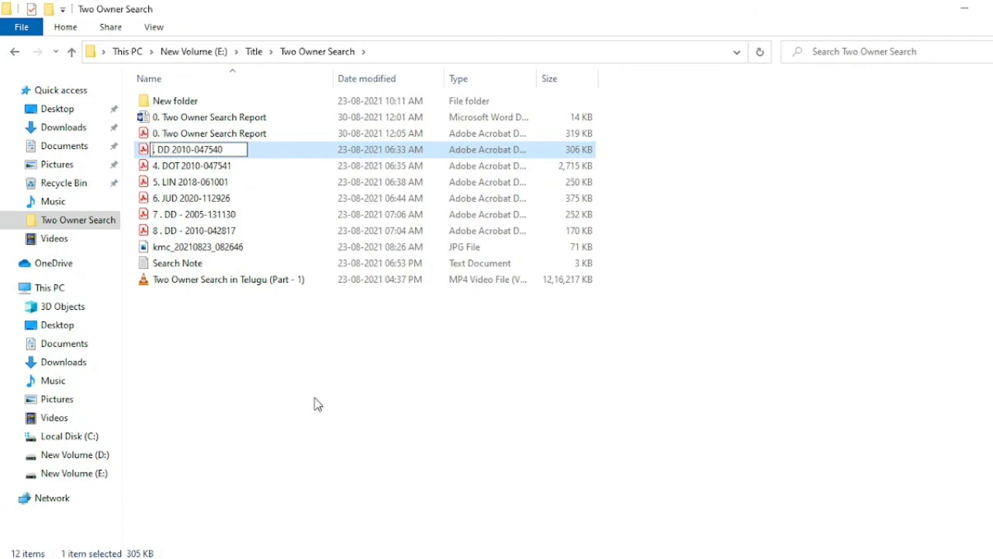
pyautogui.write('1')
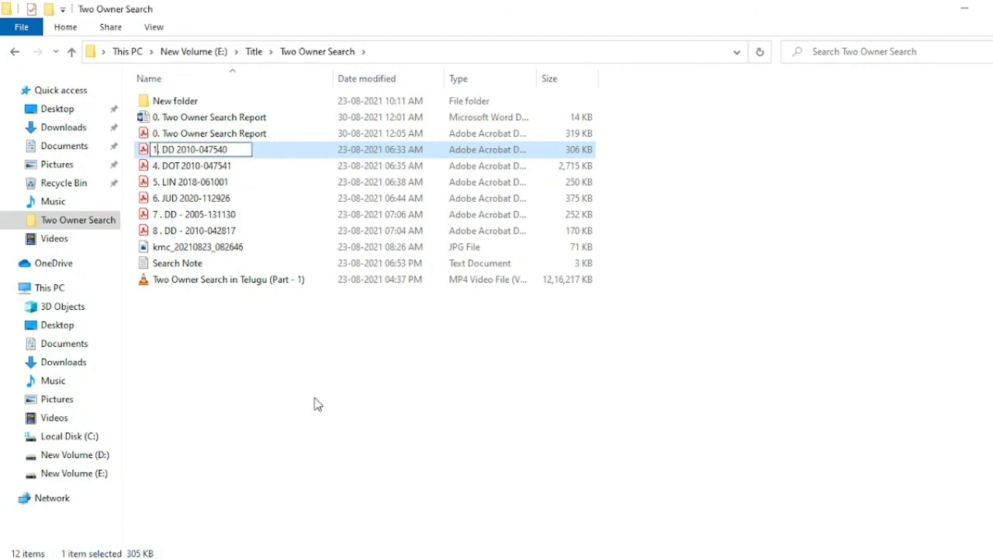
pyautogui.click(339, 401)
pyautogui.rightClick(339, 398)
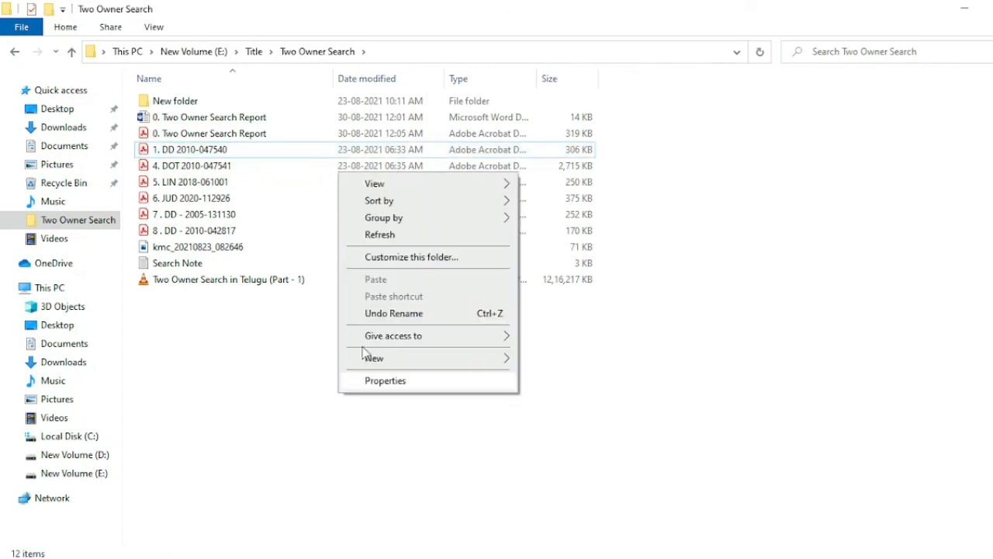
pyautogui.click(390, 236)
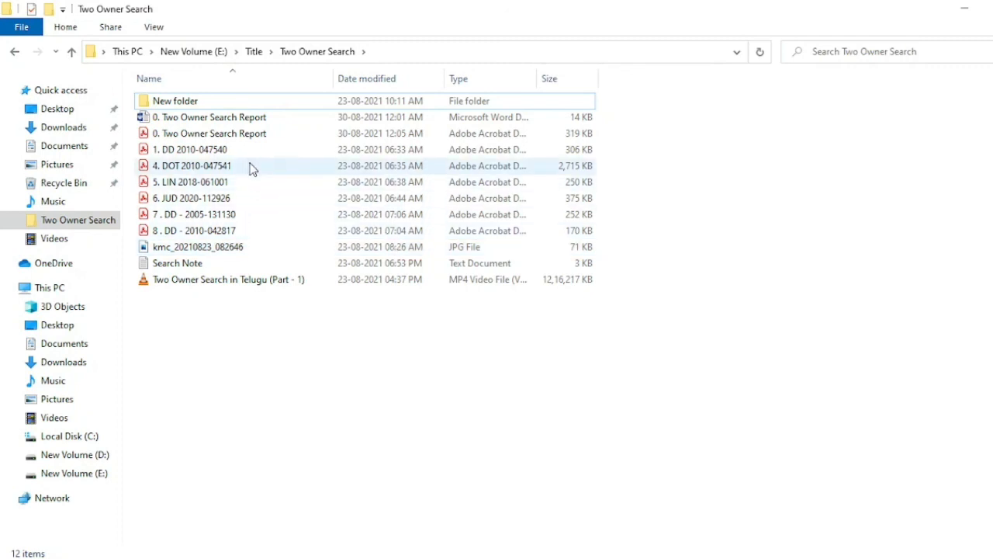
pyautogui.click(248, 232)
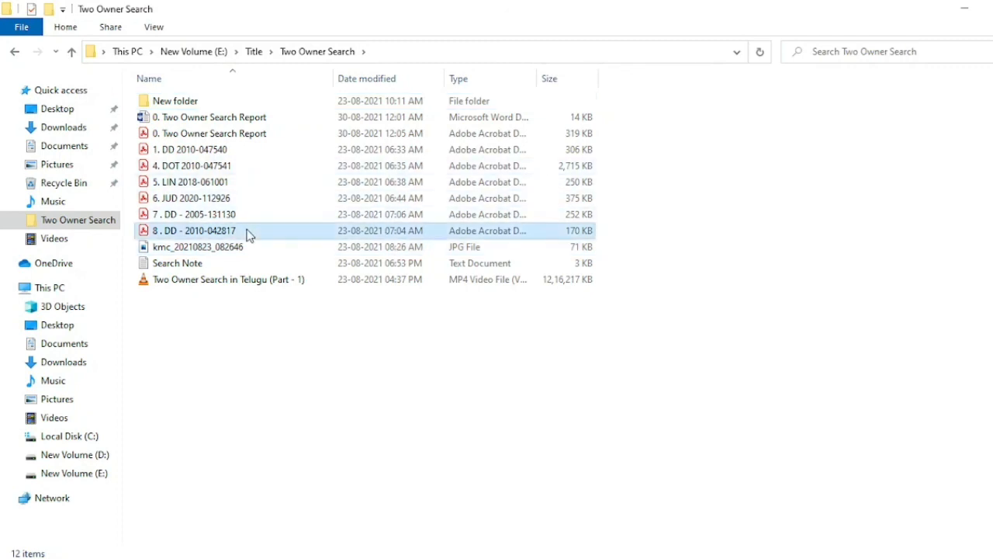
pyautogui.rightClick(248, 233)
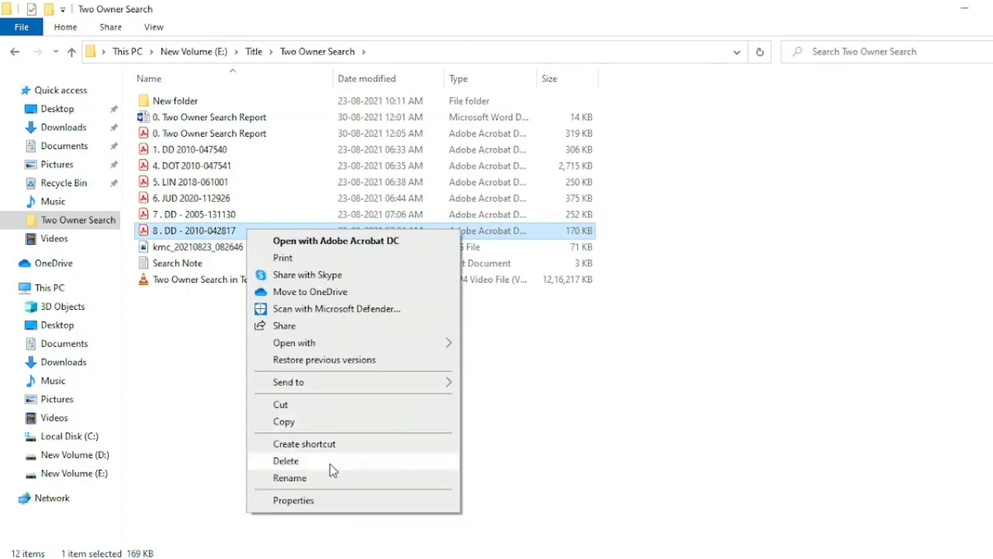
pyautogui.click(334, 477)
pyautogui.press('Left')
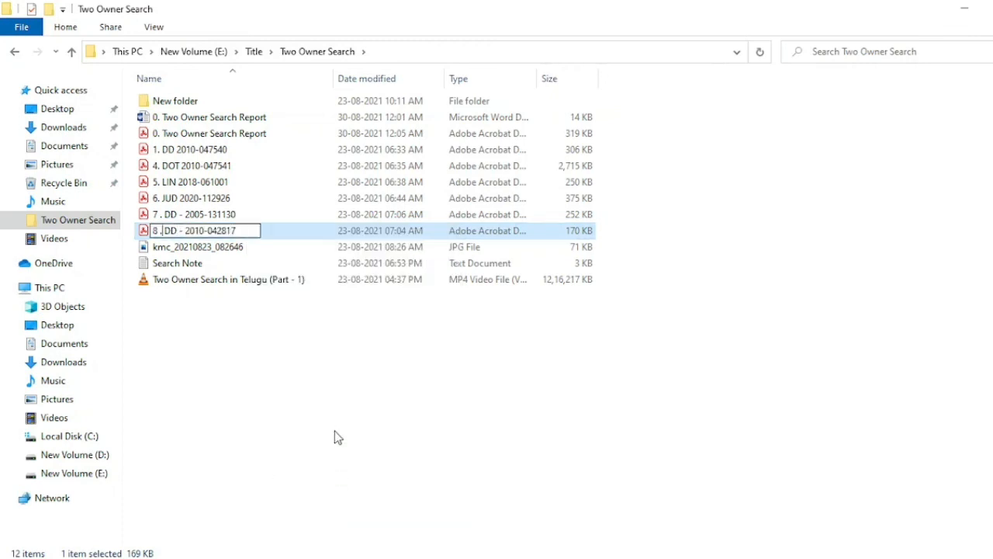
pyautogui.press('Delete')
pyautogui.press('Delete')
pyautogui.press('Delete')
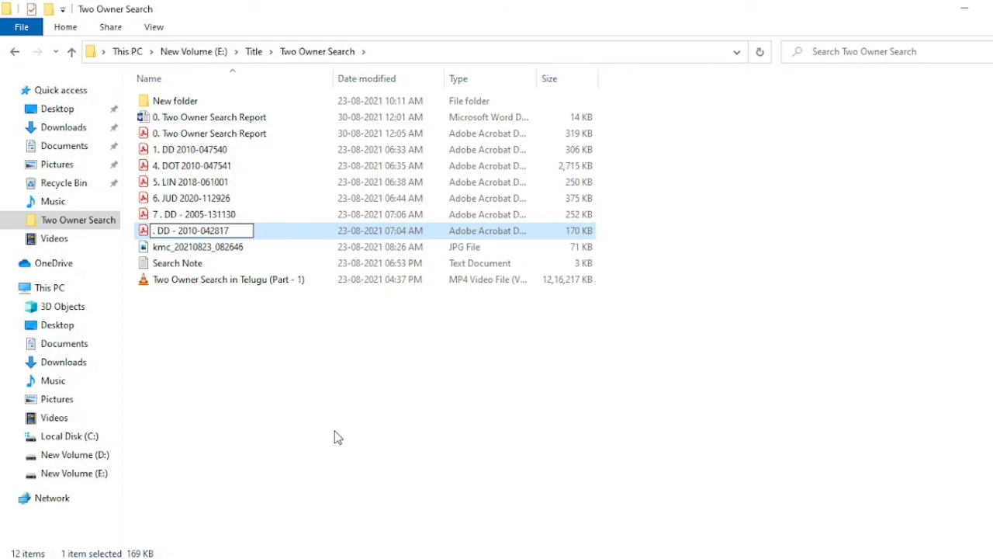
pyautogui.write('2')
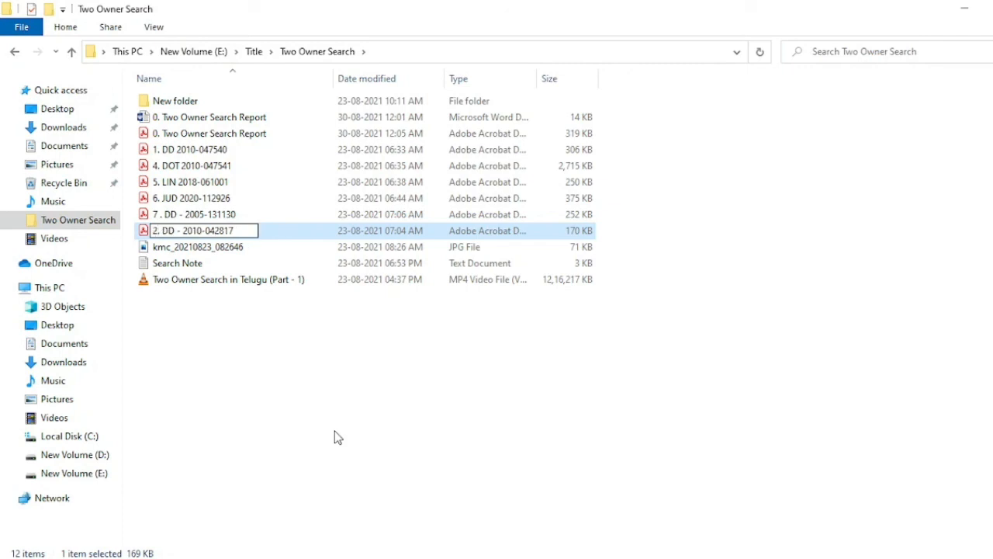
pyautogui.press('Return')
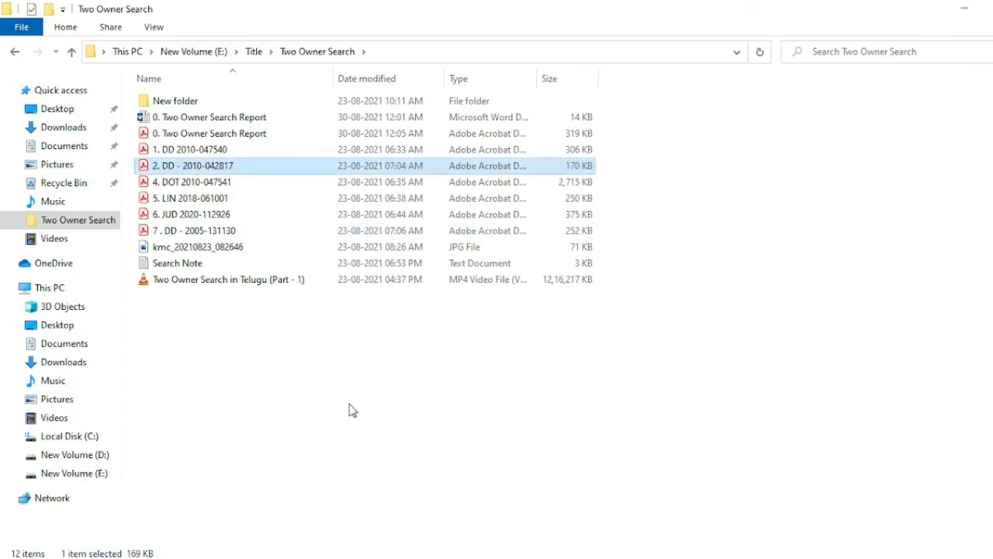
pyautogui.rightClick(346, 417)
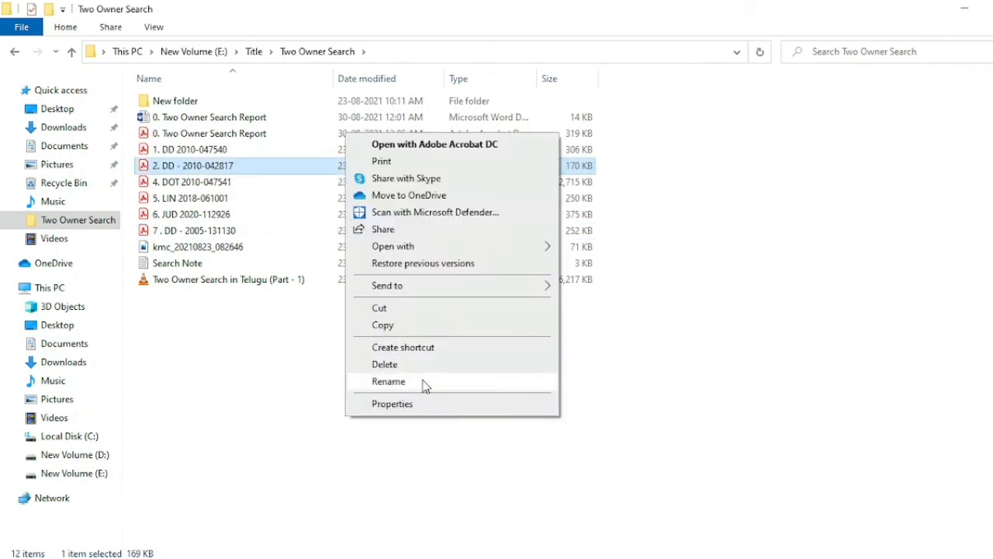
pyautogui.click(293, 398)
pyautogui.click(271, 239)
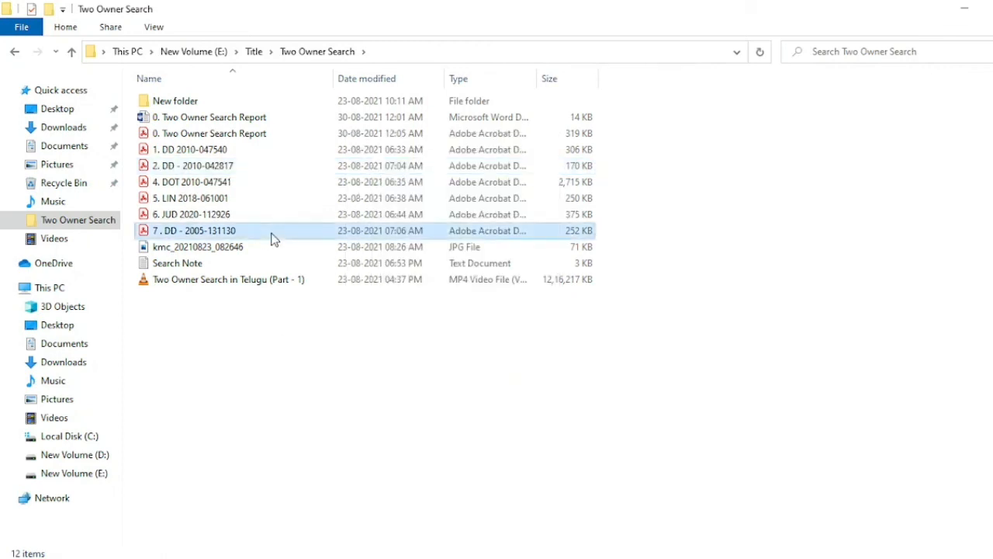
pyautogui.rightClick(271, 239)
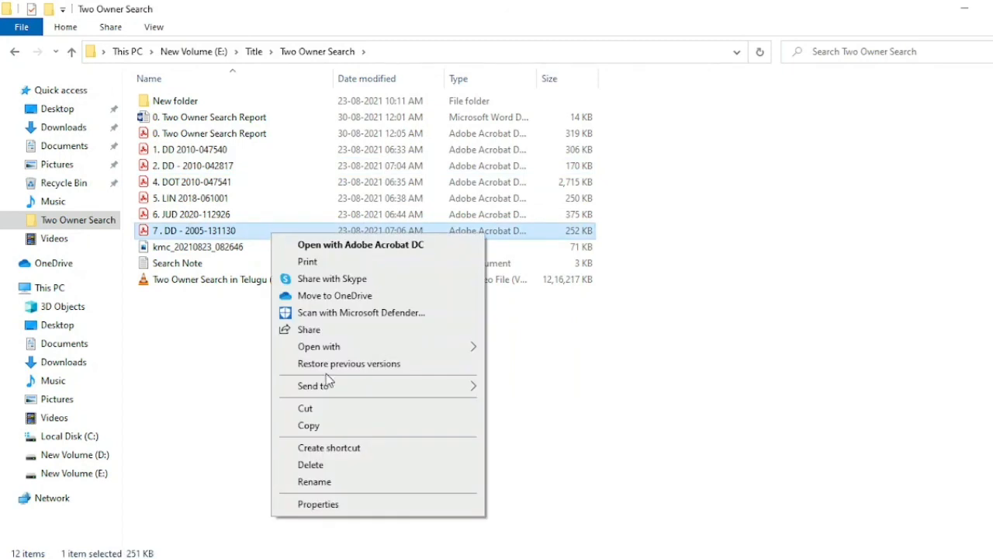
pyautogui.click(357, 480)
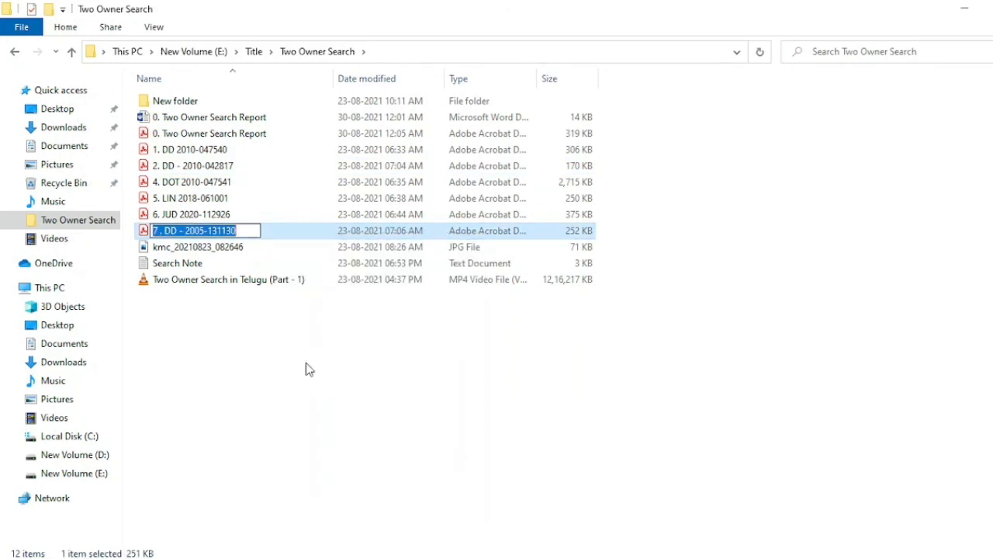
pyautogui.press('End')
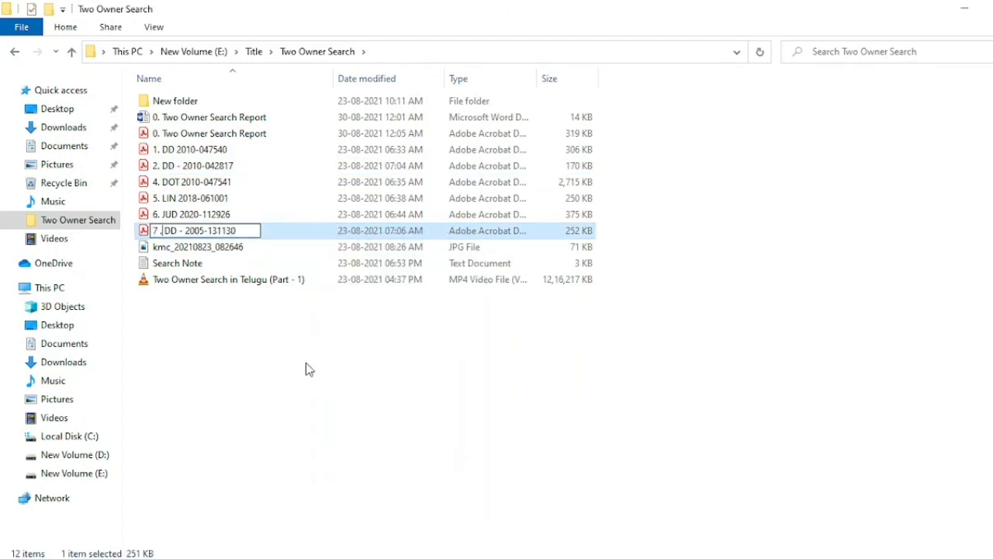
pyautogui.press('BackSpace')
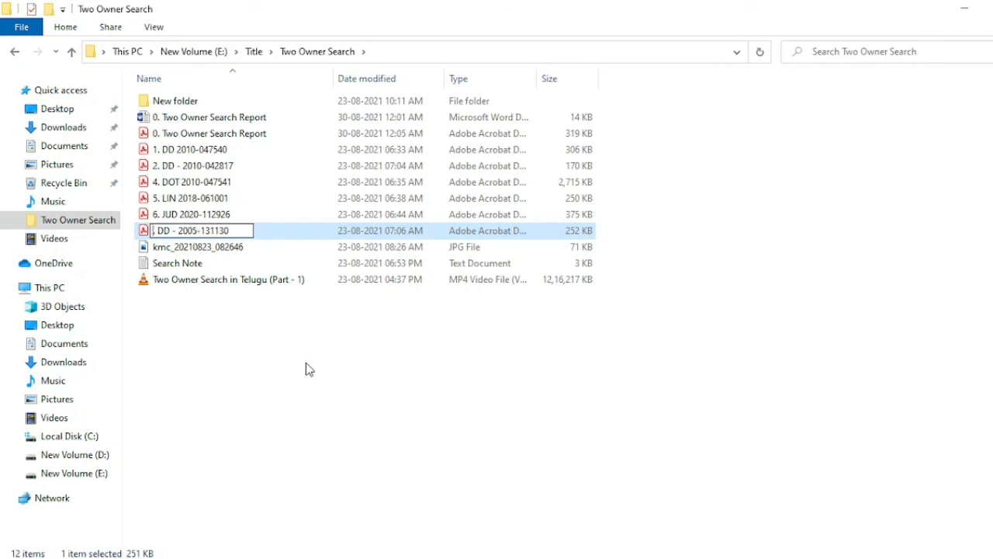
pyautogui.write('3.')
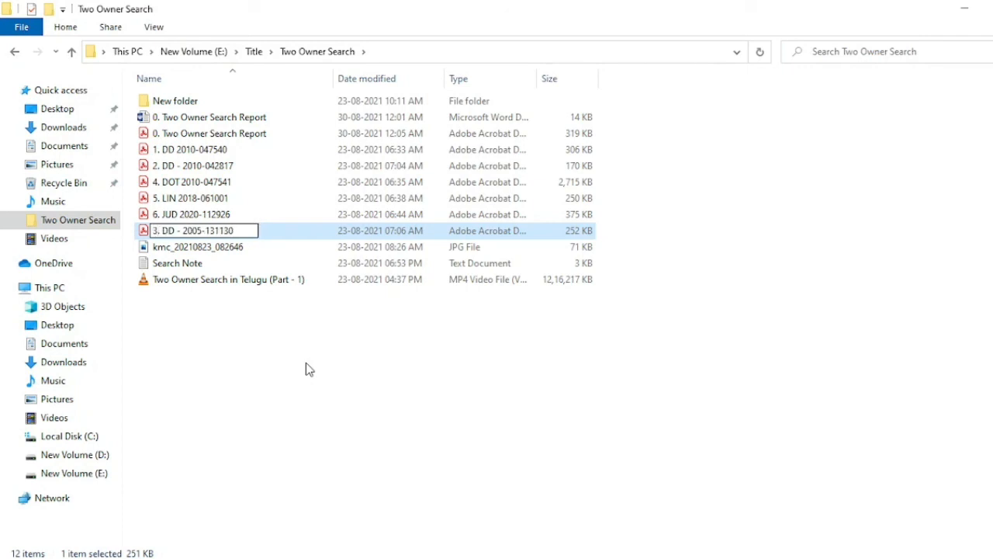
pyautogui.rightClick(384, 371)
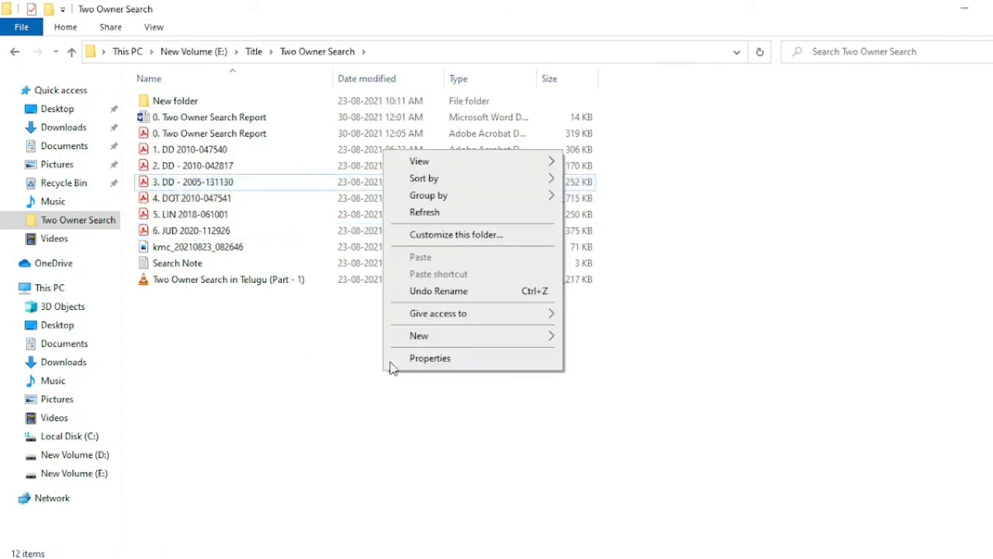
pyautogui.click(463, 214)
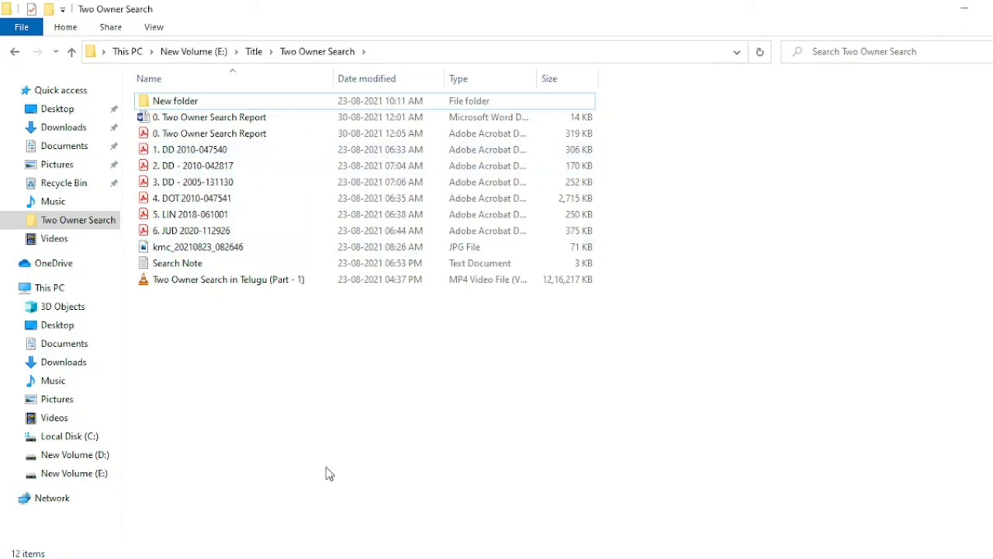
pyautogui.click(435, 558)
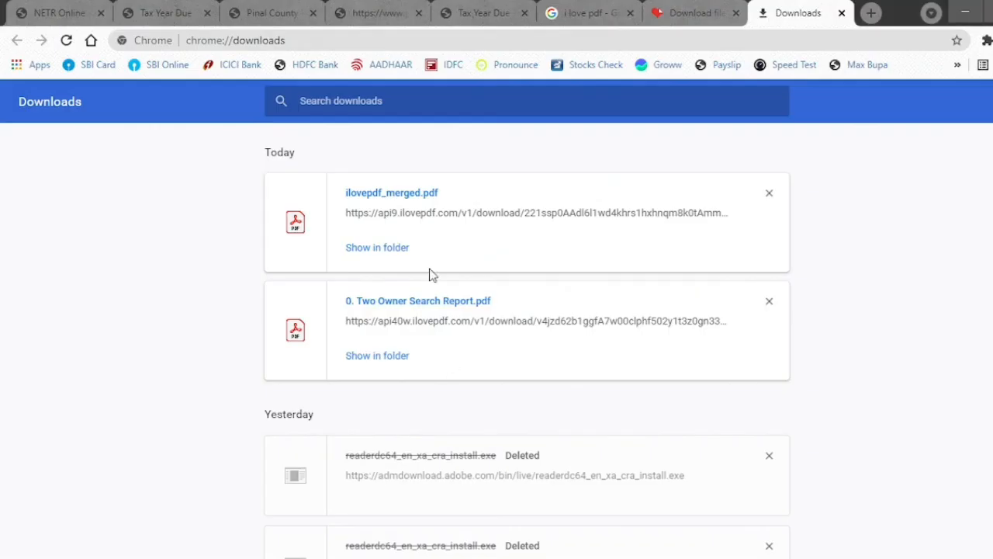
pyautogui.click(712, 8)
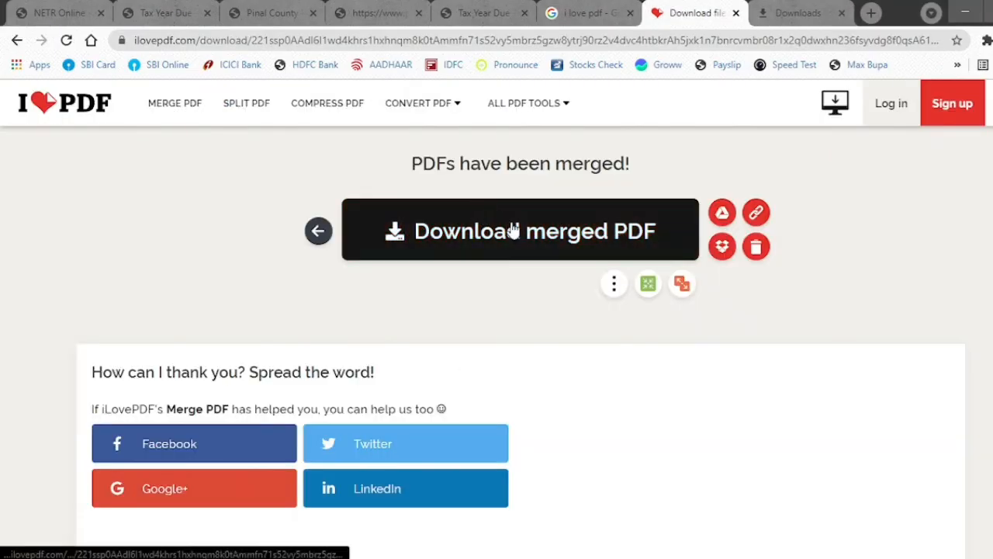
pyautogui.click(319, 231)
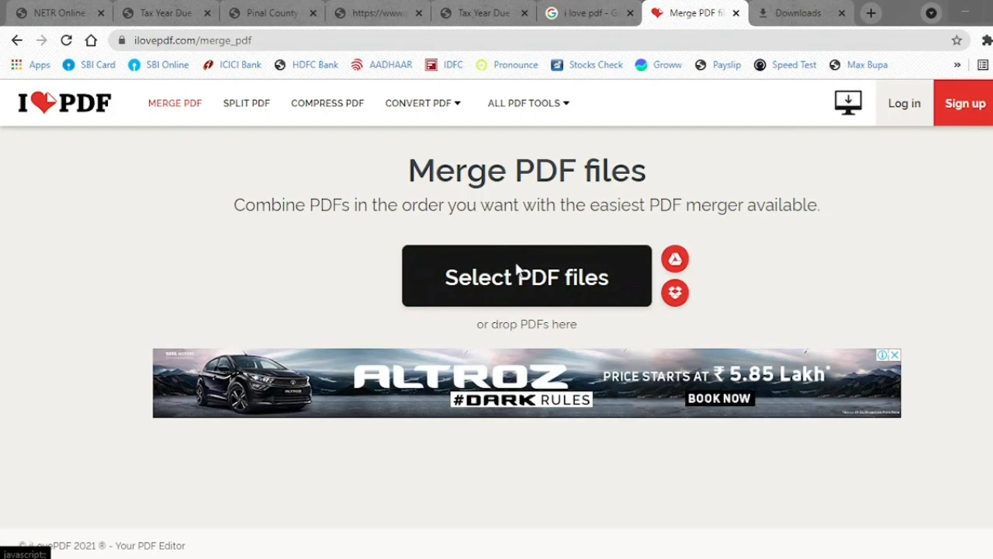
pyautogui.click(517, 272)
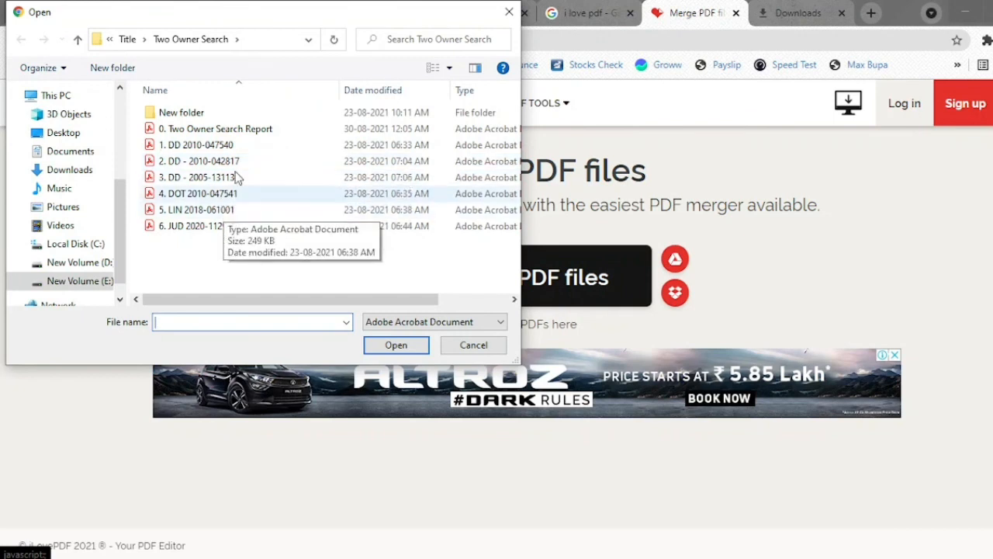
pyautogui.click(238, 134)
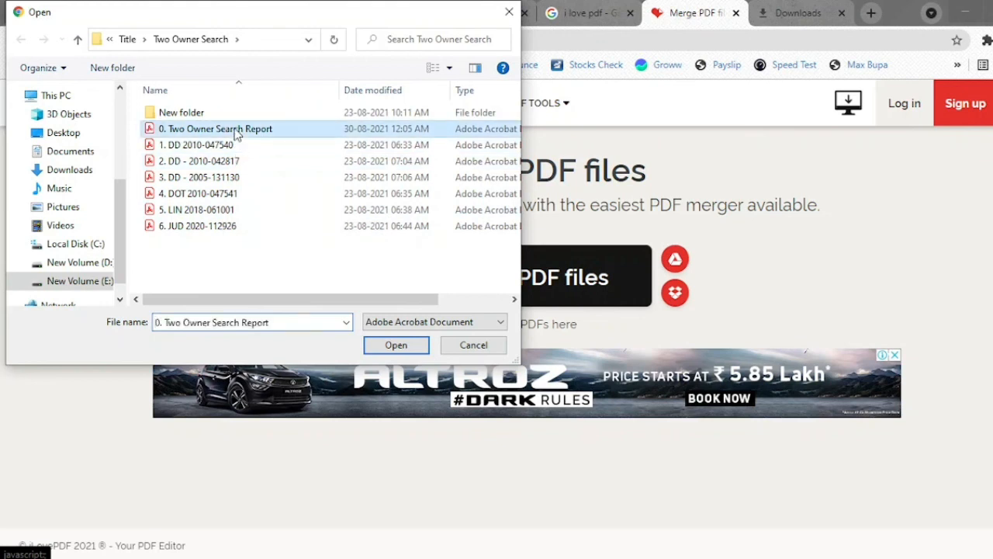
pyautogui.hotkey('shift', 'Down')
pyautogui.hotkey('shift', 'Down')
pyautogui.hotkey('shift', 'Down')
pyautogui.hotkey('shift', 'Down')
pyautogui.hotkey('shift', 'Down')
pyautogui.hotkey('shift', 'Down')
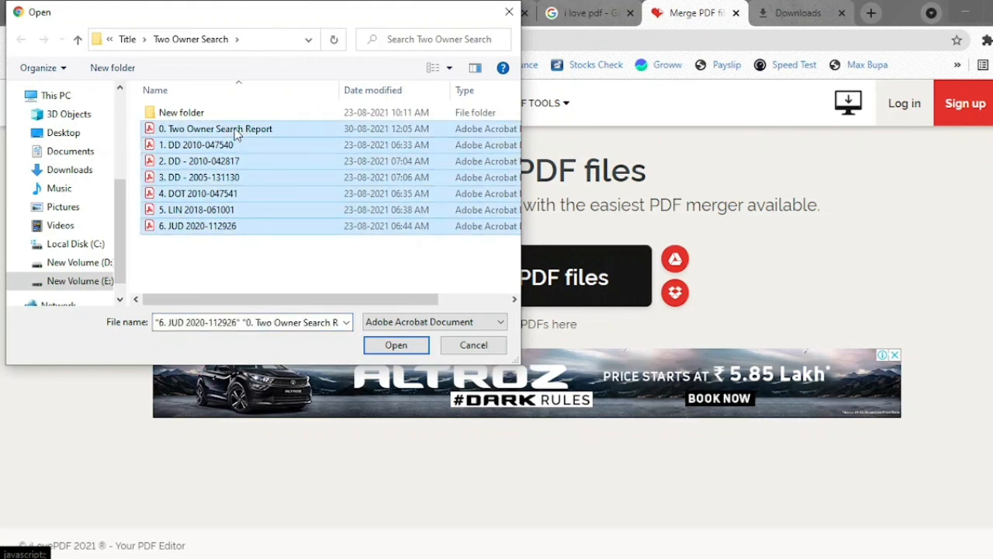
pyautogui.click(394, 346)
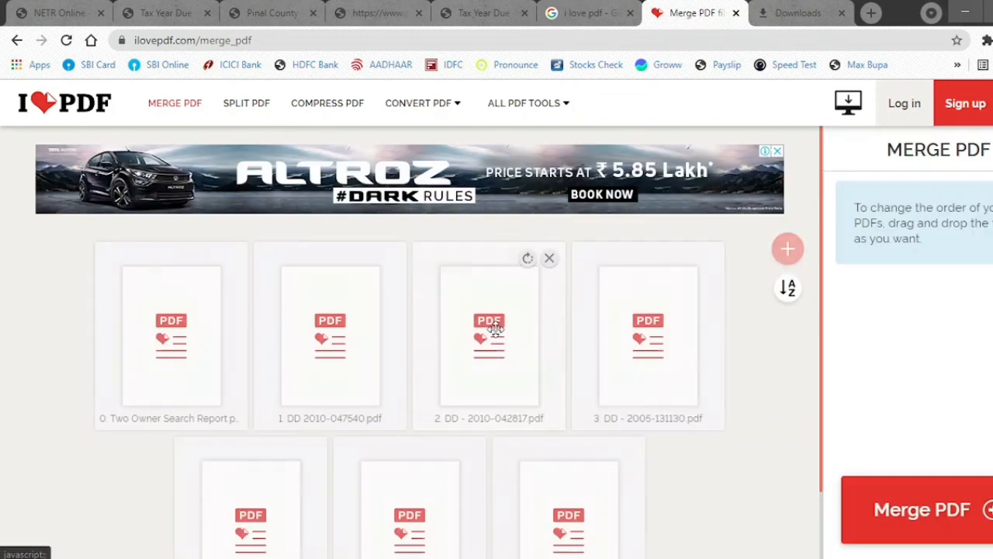
pyautogui.click(887, 510)
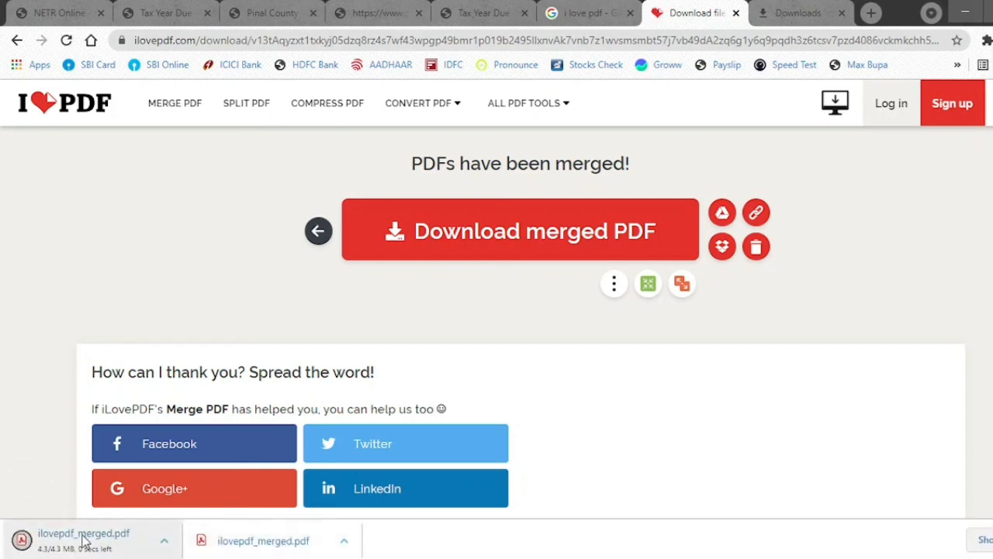
# - Open Chrome's full downloads list showing the new ilovepdf_merged.pdf
pyautogui.click(982, 539)
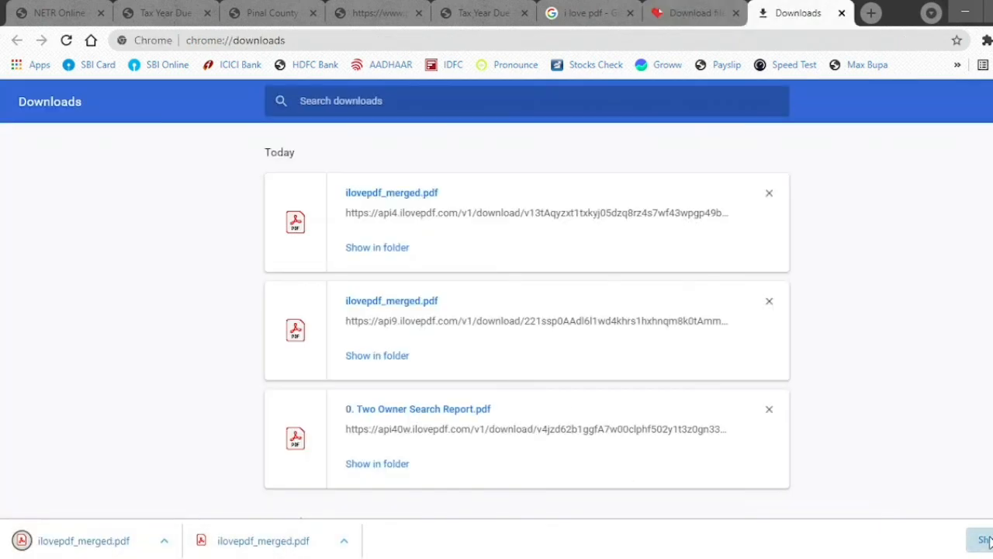
# - Show ilovepdf_merged.pdf in Downloads and rename it Search Package
pyautogui.click(380, 248)
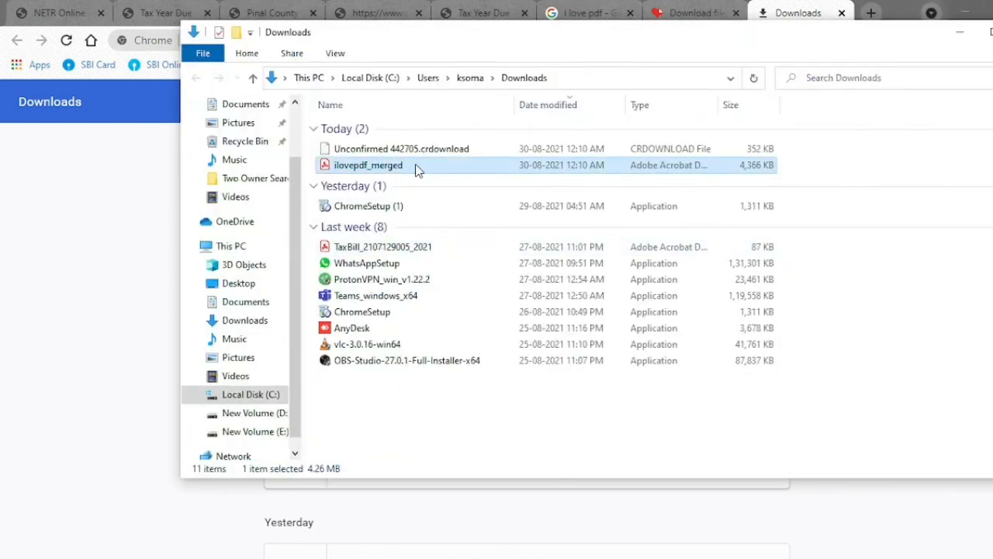
pyautogui.press('F2')
pyautogui.write('Search')
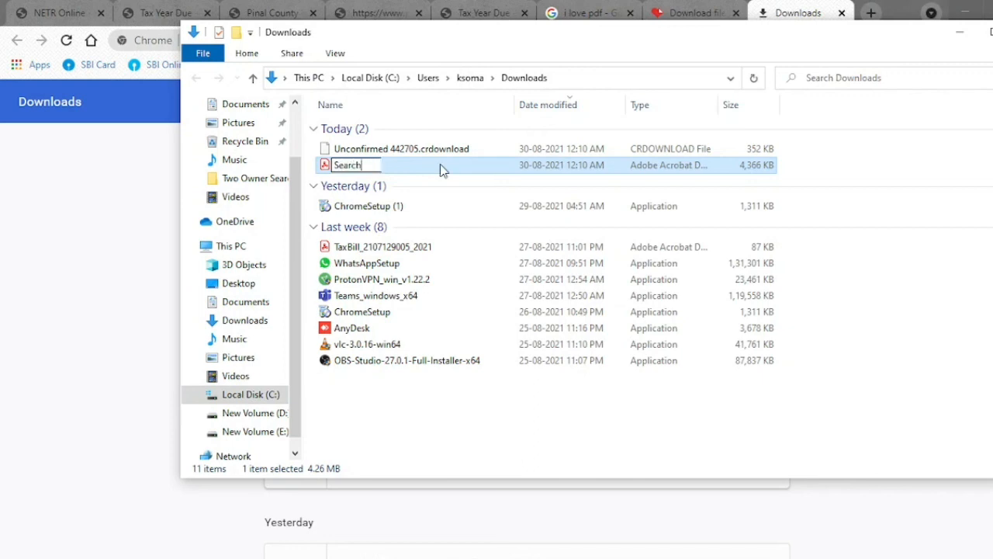
pyautogui.write(' Package')
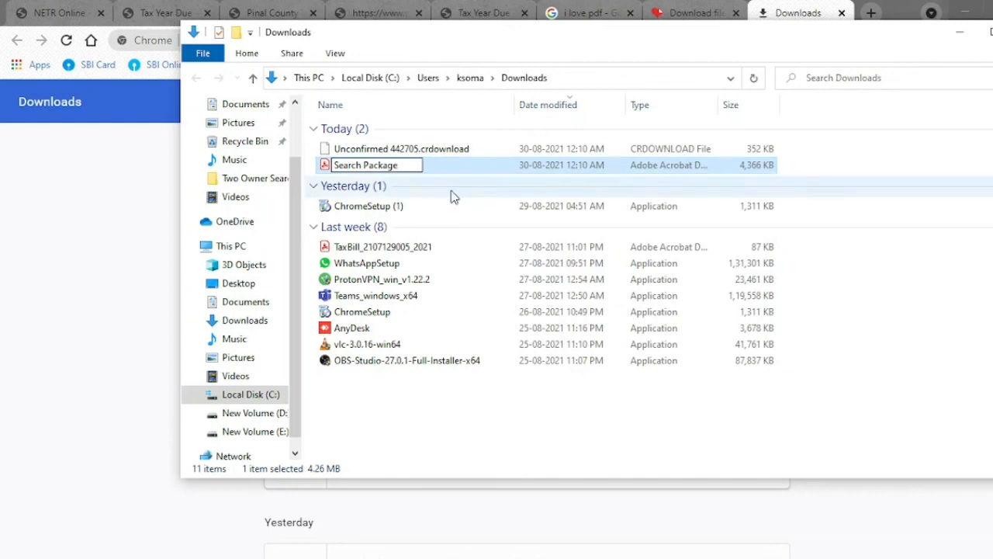
pyautogui.press('Return')
pyautogui.click(520, 381)
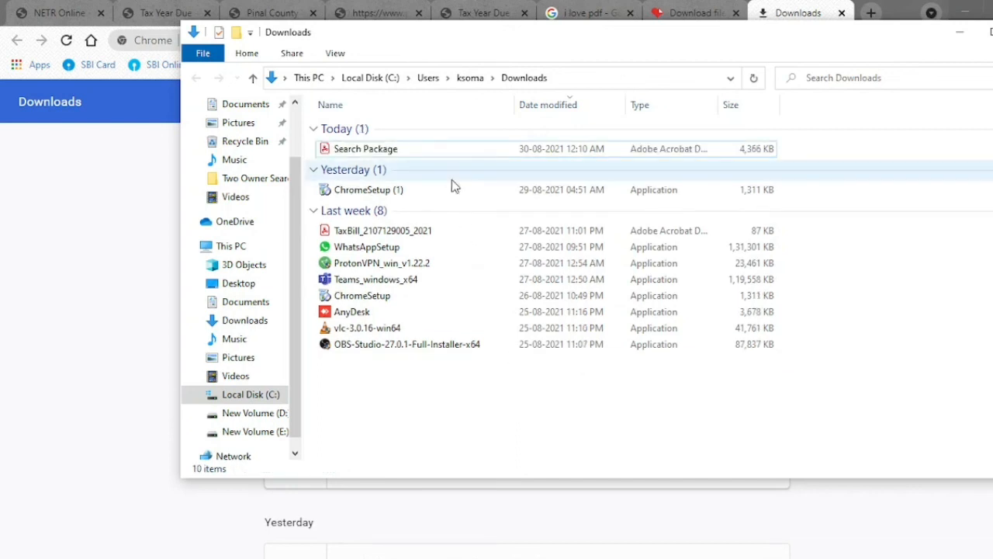
pyautogui.click(454, 150)
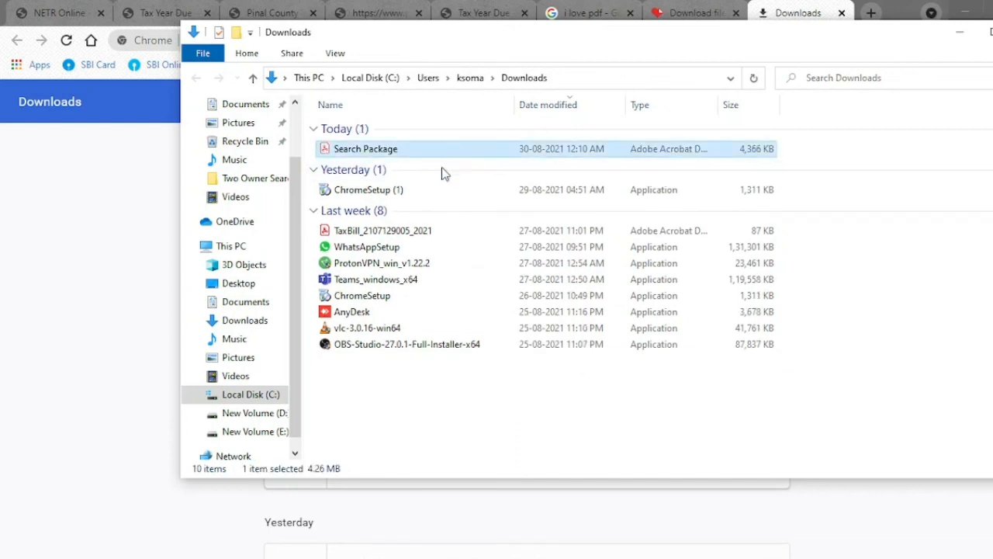
# - Paste Search Package into the Two Owner Search folder, refresh, and select it
pyautogui.click(146, 527)
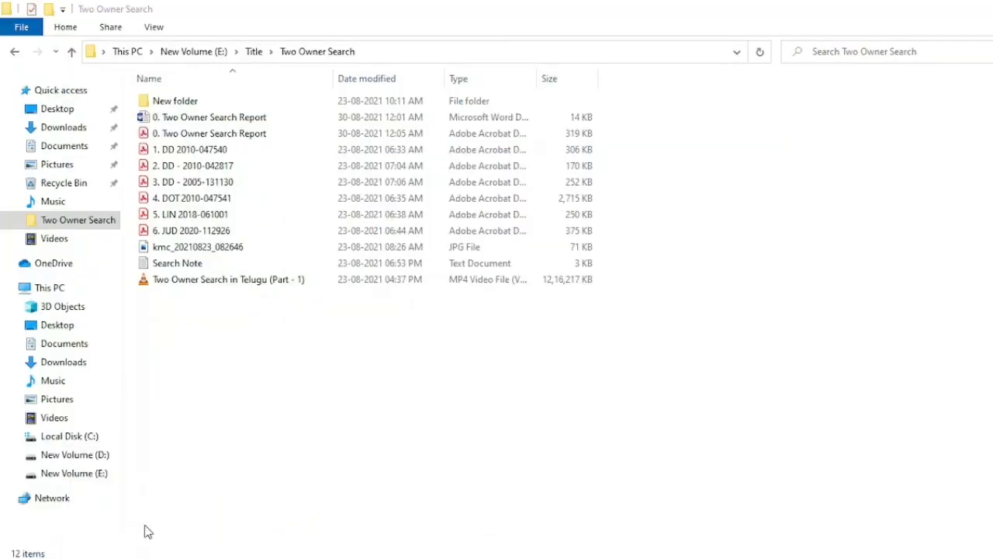
pyautogui.hotkey('ctrl', 'v')
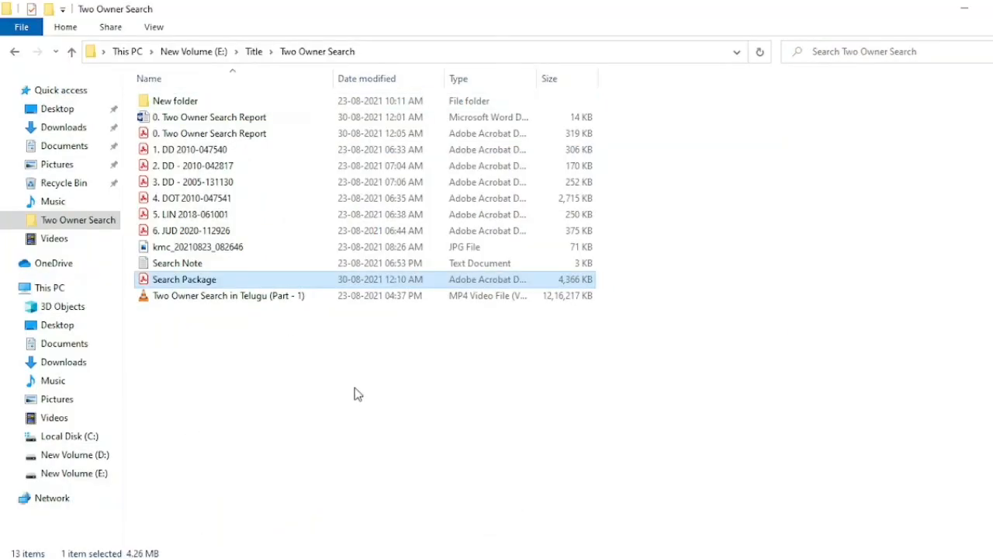
pyautogui.rightClick(392, 400)
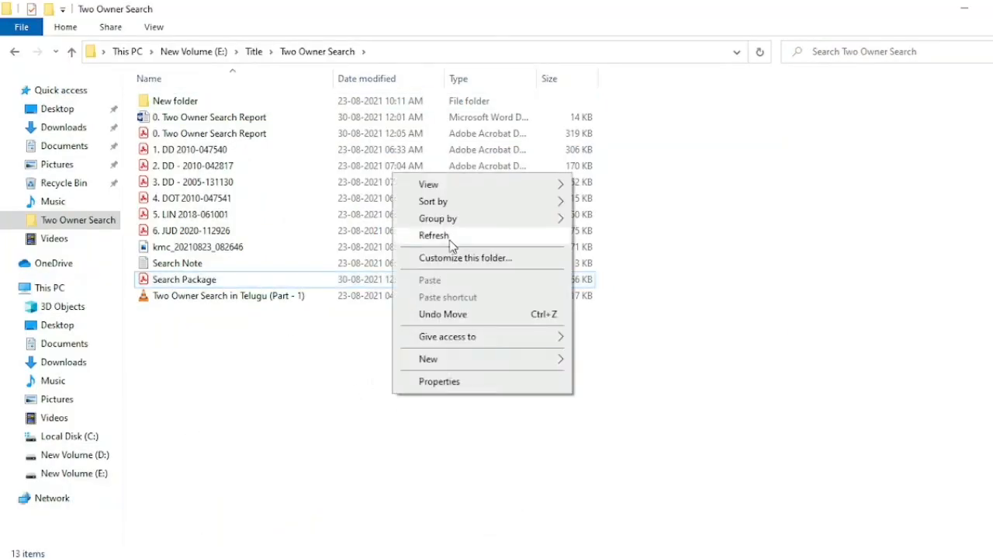
pyautogui.click(454, 233)
pyautogui.click(247, 279)
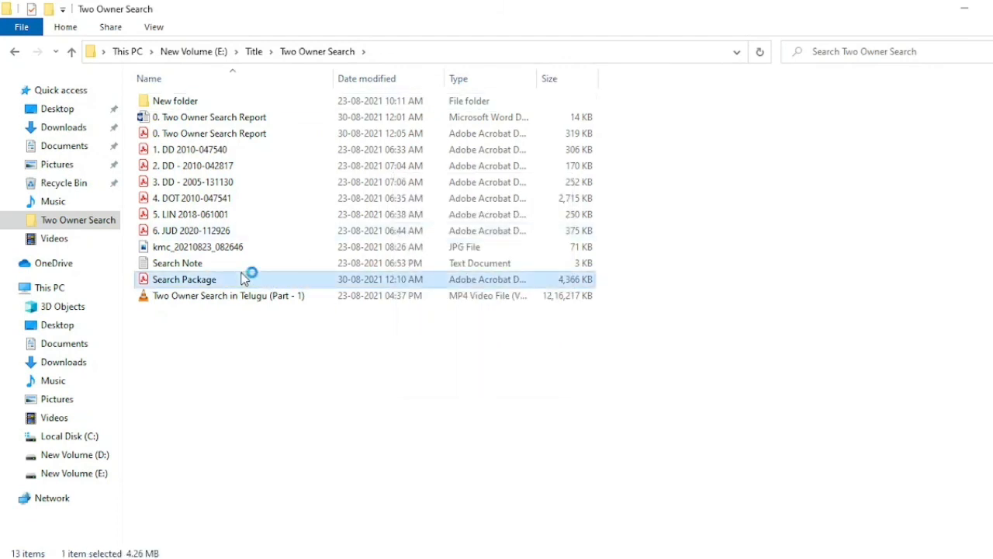
# - Open Search Package.pdf and page through it to page 33, then switch to the Search Note in Notepad
pyautogui.doubleClick(462, 279)
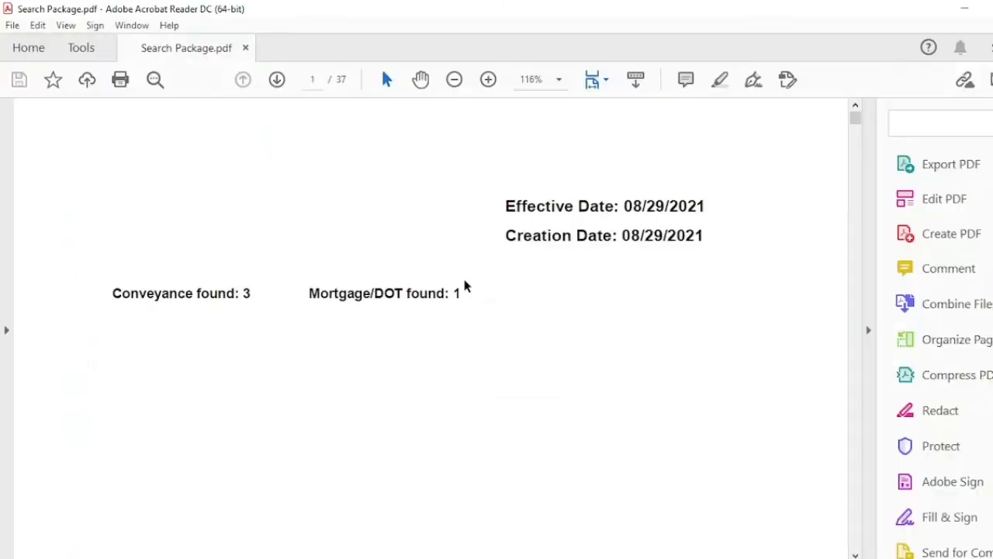
pyautogui.scroll(-3, 508, 266)
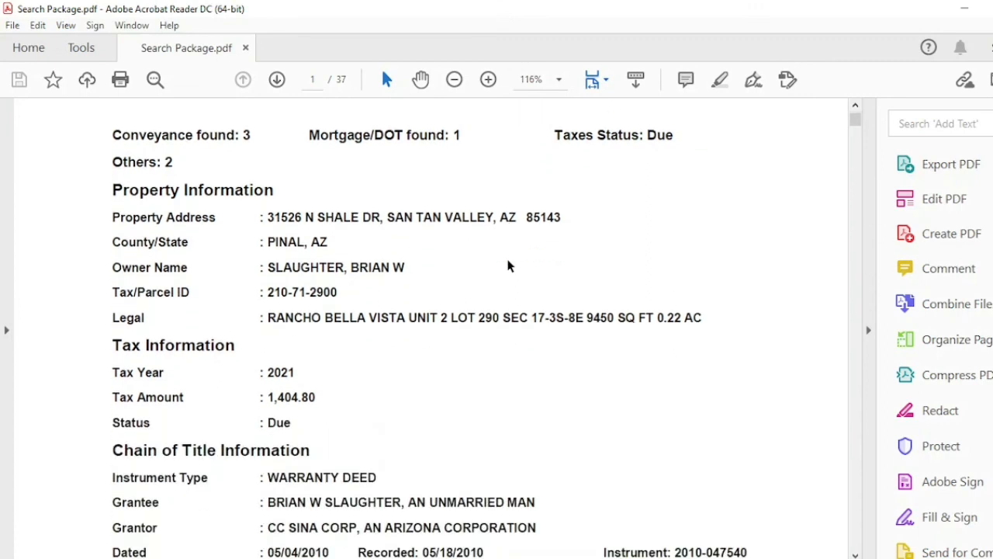
pyautogui.scroll(1, 508, 259)
pyautogui.scroll(2, 508, 260)
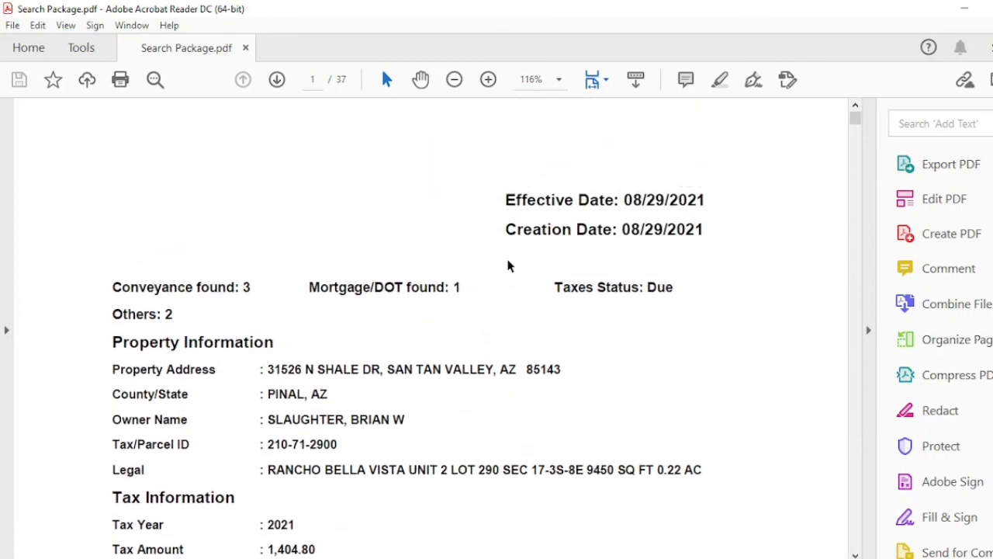
pyautogui.scroll(-15, 508, 264)
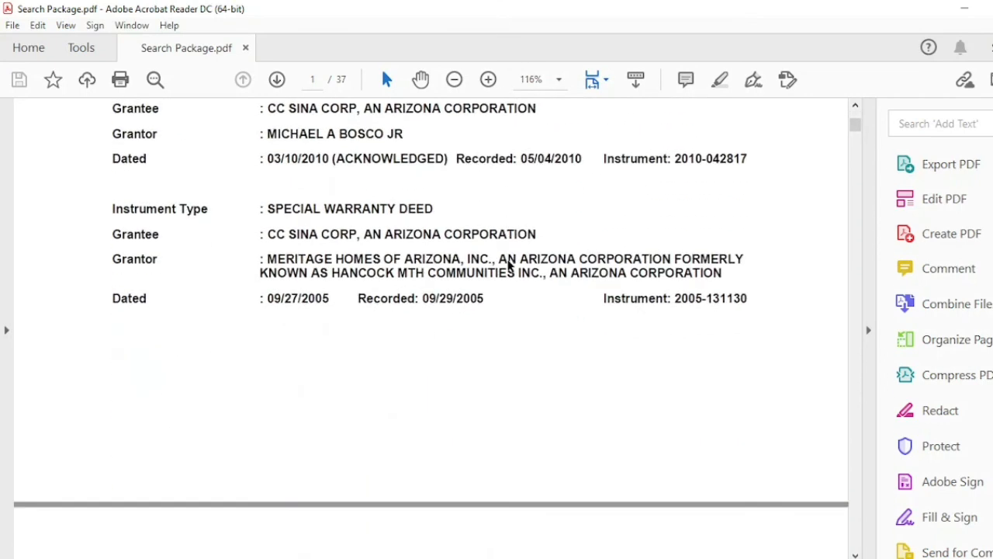
pyautogui.scroll(-8, 507, 259)
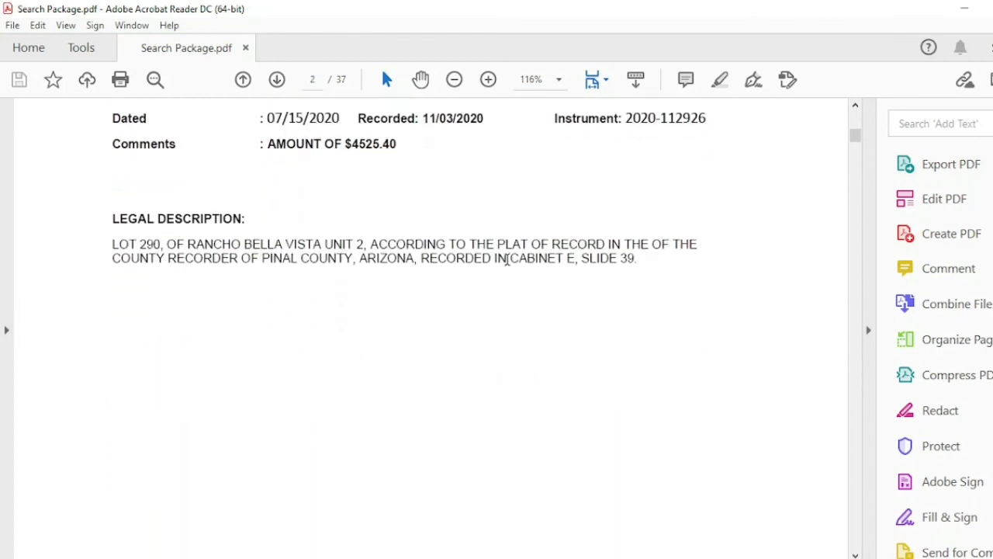
pyautogui.scroll(-6, 507, 259)
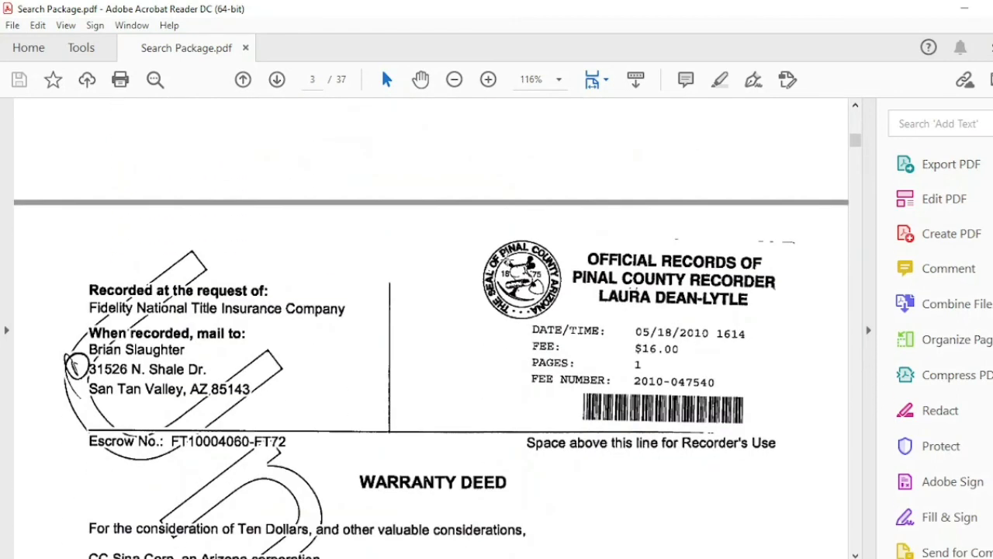
pyautogui.scroll(-2, 507, 260)
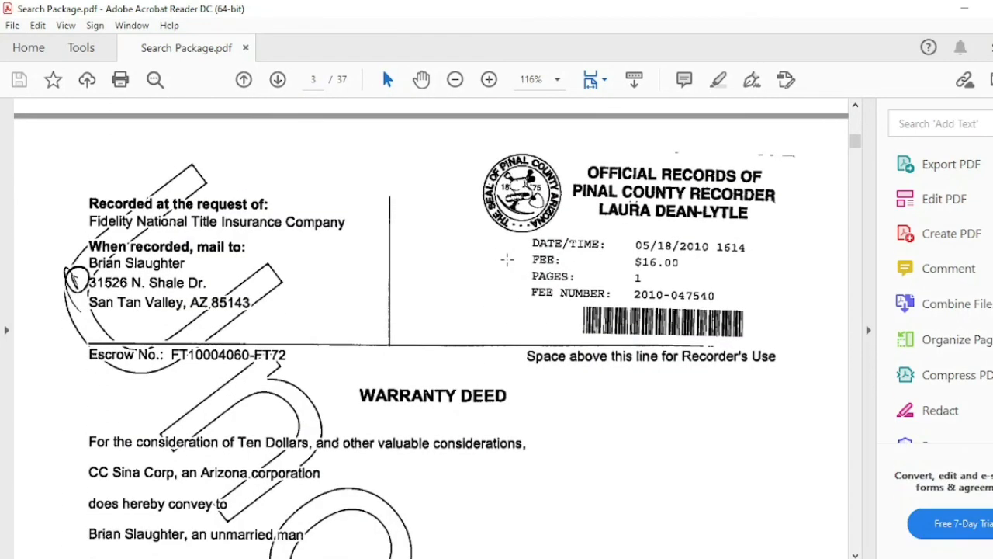
pyautogui.scroll(-5, 507, 260)
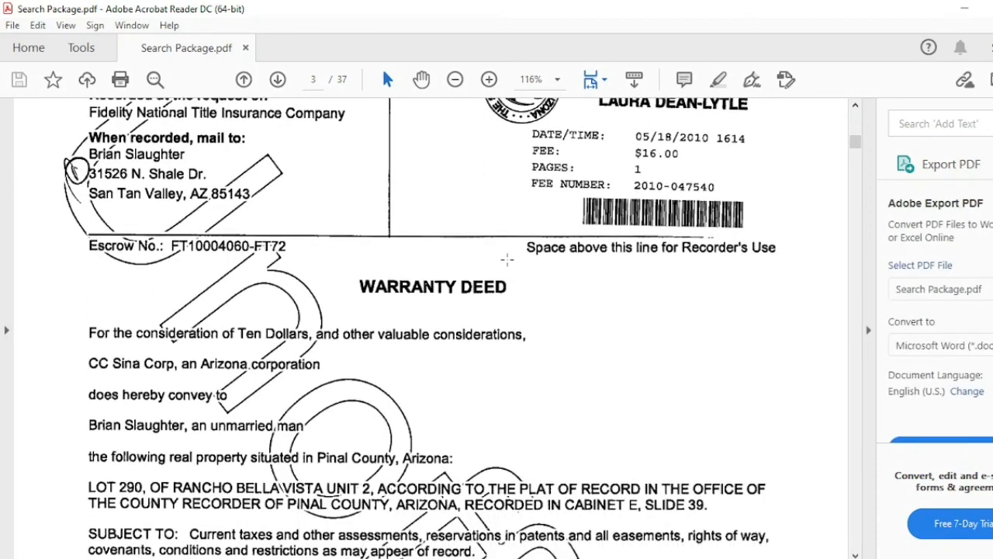
pyautogui.scroll(-10, 507, 259)
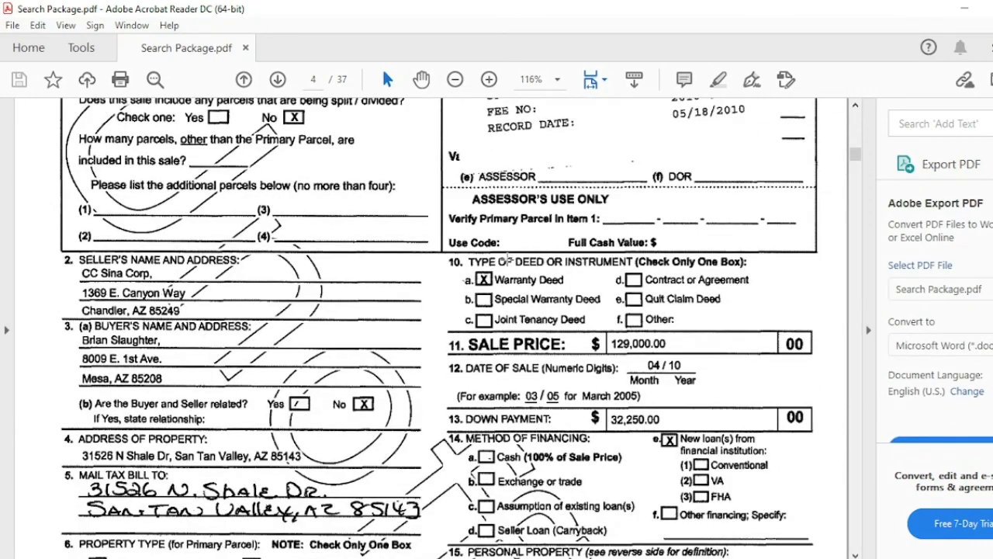
pyautogui.scroll(-15, 506, 260)
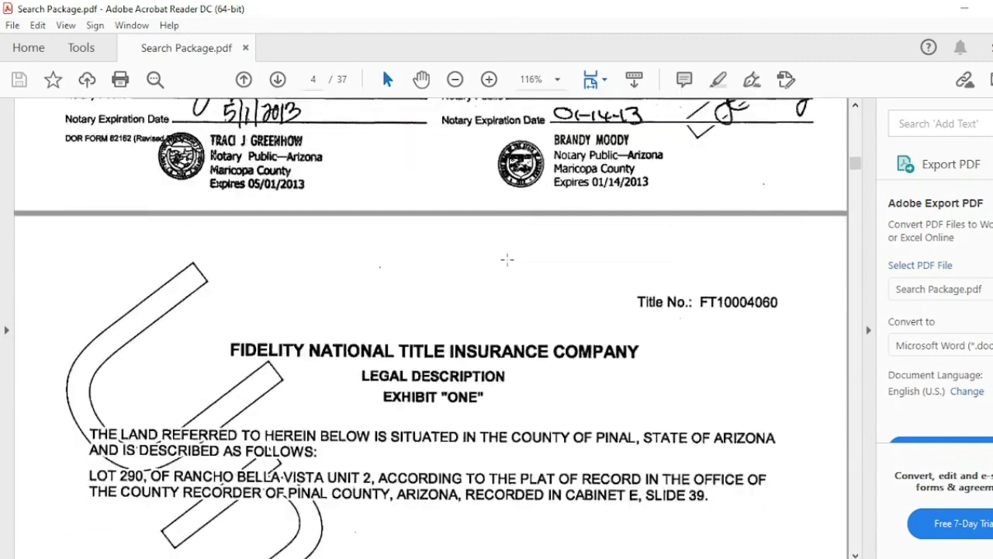
pyautogui.scroll(-8, 507, 260)
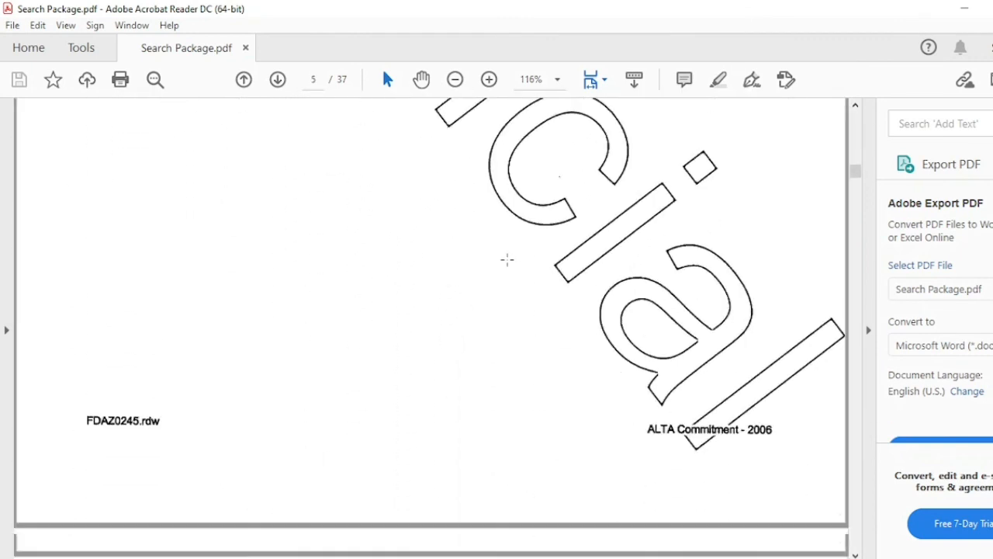
pyautogui.scroll(-5, 508, 259)
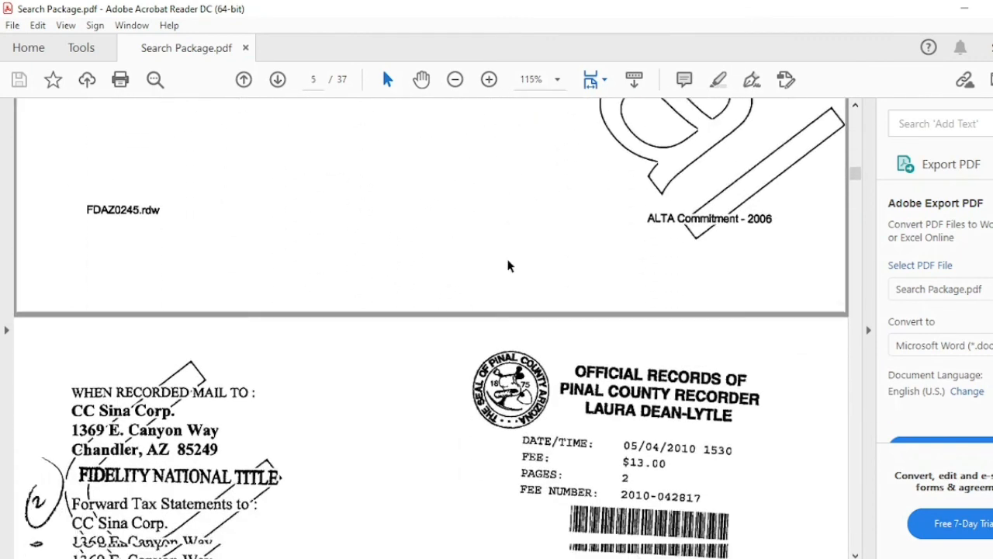
pyautogui.scroll(-15, 508, 260)
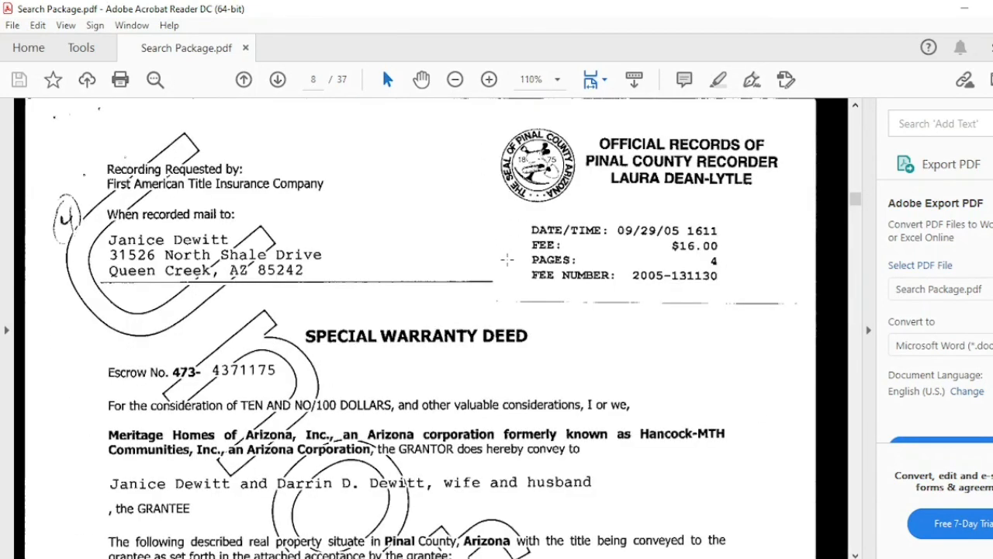
pyautogui.scroll(-10, 509, 267)
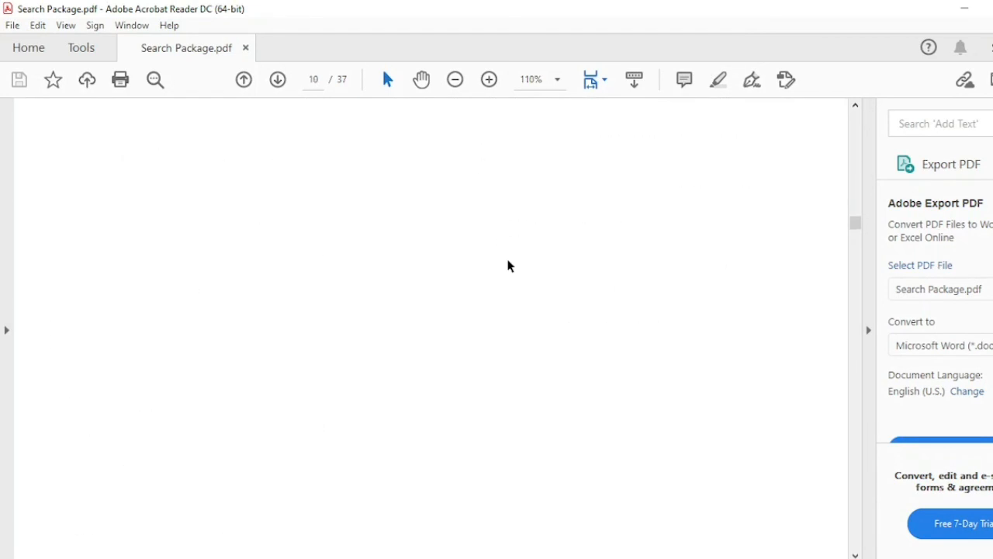
pyautogui.scroll(-15, 509, 266)
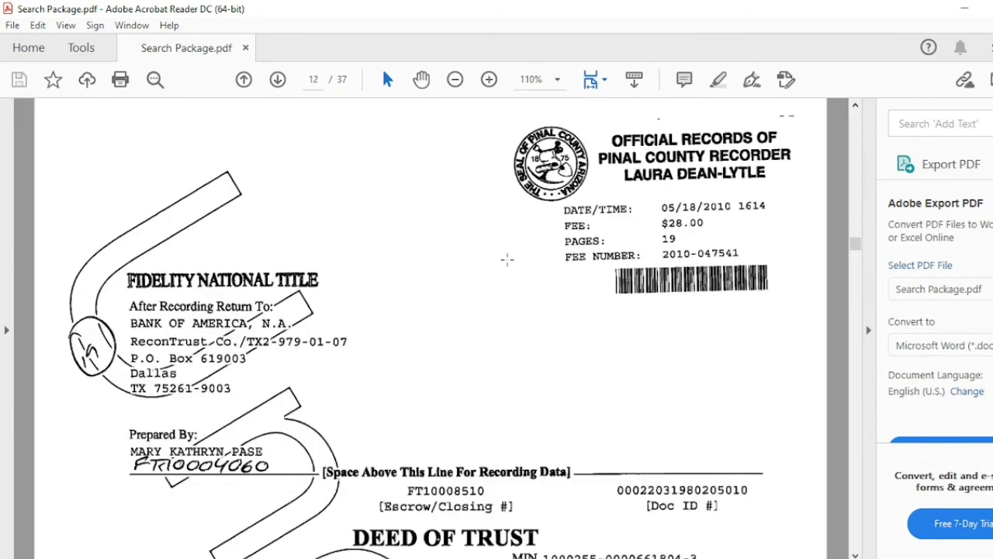
pyautogui.scroll(-10, 507, 259)
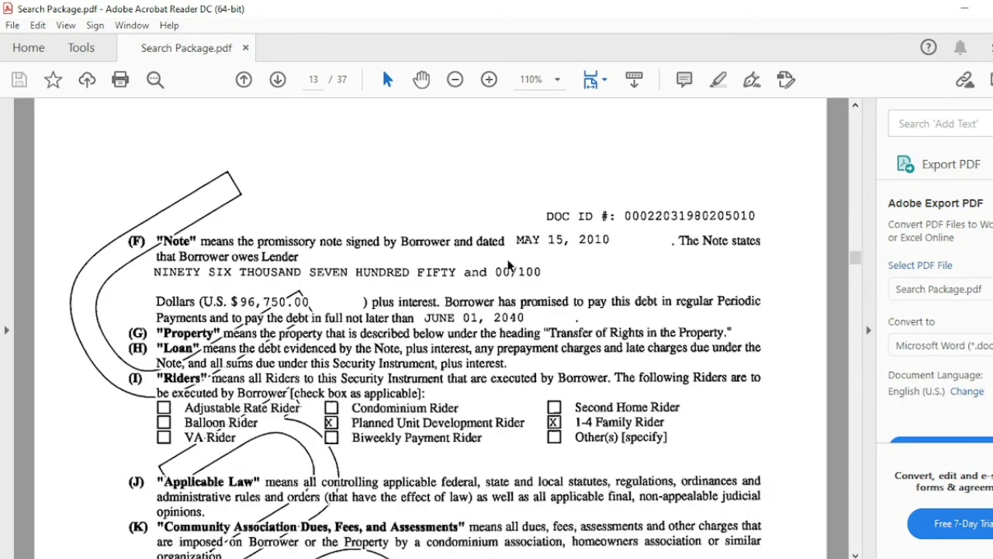
pyautogui.scroll(-6, 509, 266)
pyautogui.scroll(-10, 507, 259)
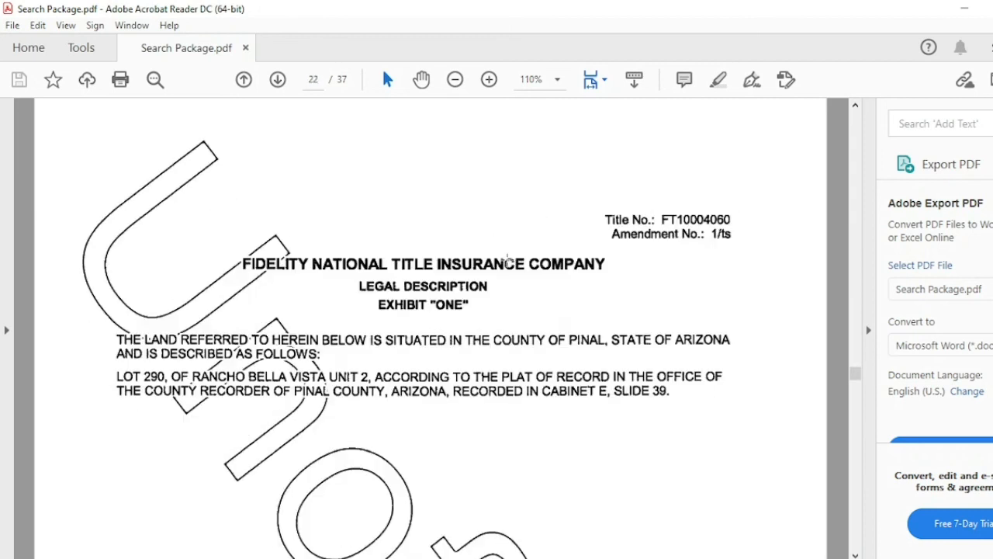
pyautogui.scroll(-8, 507, 259)
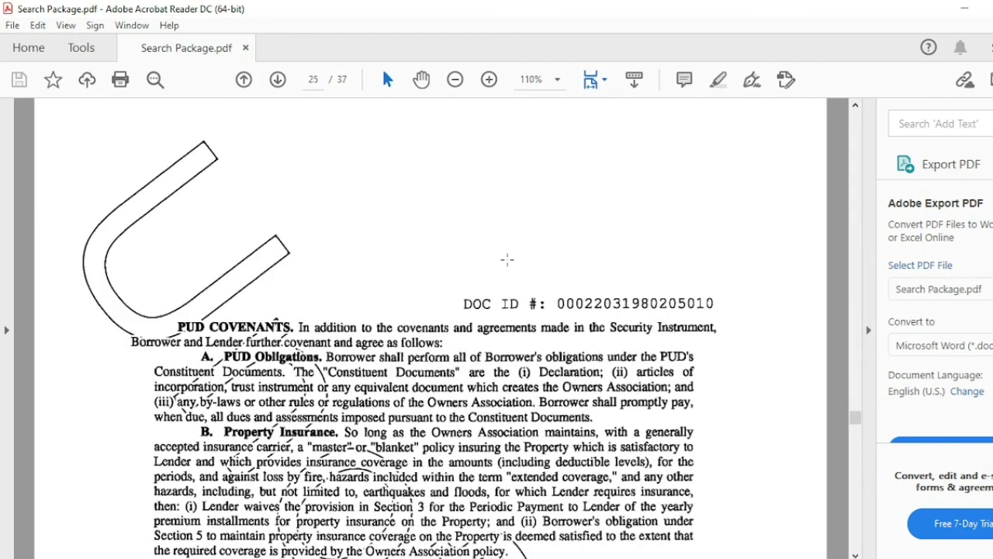
pyautogui.scroll(-8, 509, 266)
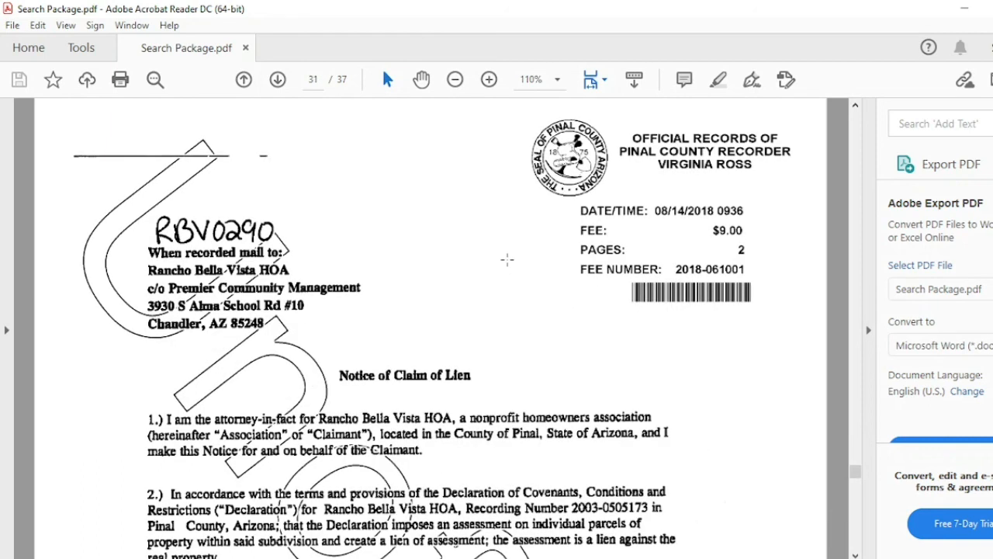
pyautogui.scroll(-2, 507, 259)
pyautogui.scroll(-2, 508, 259)
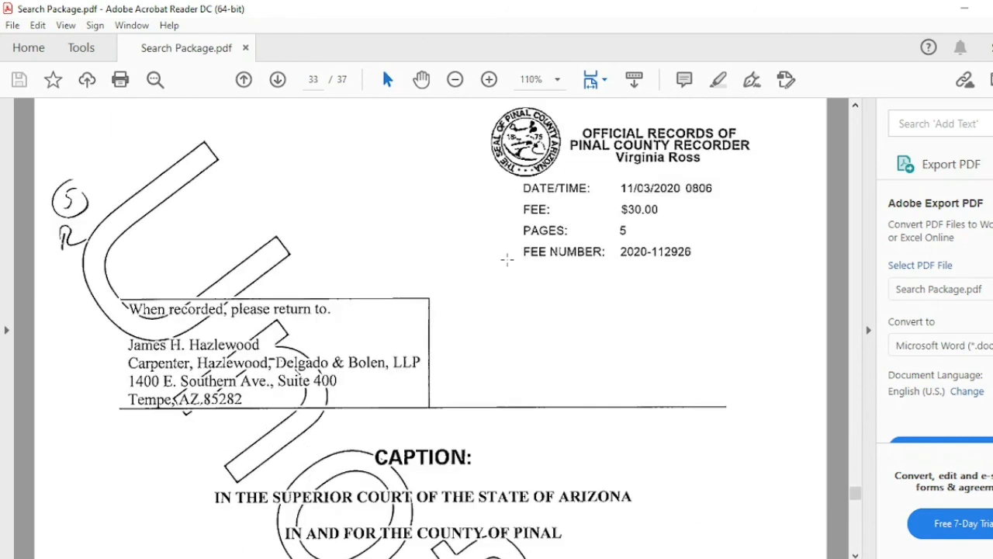
pyautogui.scroll(-1, 508, 259)
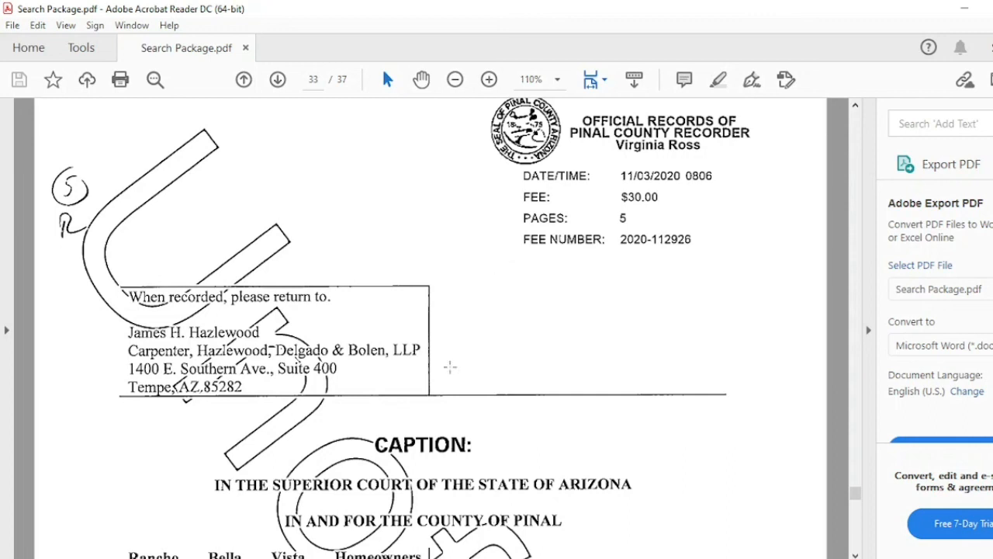
pyautogui.click(397, 558)
pyautogui.press('Home')
pyautogui.press('Up')
pyautogui.press('Up')
pyautogui.press('Up')
pyautogui.press('Up')
pyautogui.press('Up')
pyautogui.press('Up')
pyautogui.press('Up')
pyautogui.press('Up')
pyautogui.press('Up')
pyautogui.press('Up')
pyautogui.press('Up')
pyautogui.press('Up')
pyautogui.press('Up')
pyautogui.press('Up')
pyautogui.press('Up')
pyautogui.press('Up')
pyautogui.press('Up')
pyautogui.press('Up')
pyautogui.press('Up')
pyautogui.press('Up')
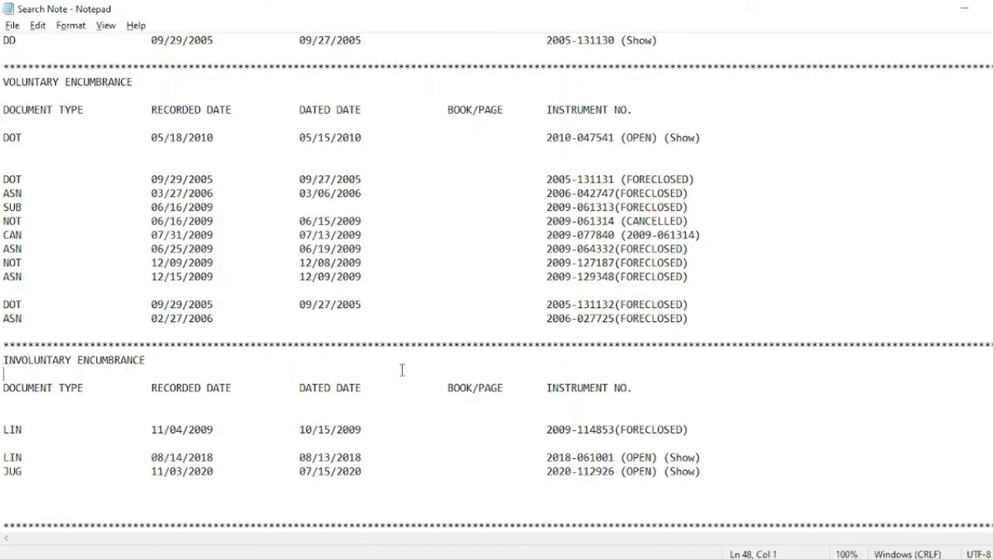
pyautogui.press('Up')
pyautogui.press('Up')
pyautogui.press('Up')
pyautogui.press('Up')
pyautogui.press('Up')
pyautogui.press('Up')
pyautogui.press('Up')
pyautogui.press('Up')
pyautogui.press('Up')
pyautogui.press('Up')
pyautogui.press('Up')
pyautogui.press('Up')
pyautogui.press('Up')
pyautogui.press('Up')
pyautogui.press('Up')
pyautogui.press('Up')
pyautogui.press('Up')
pyautogui.press('Up')
pyautogui.press('Up')
pyautogui.press('Up')
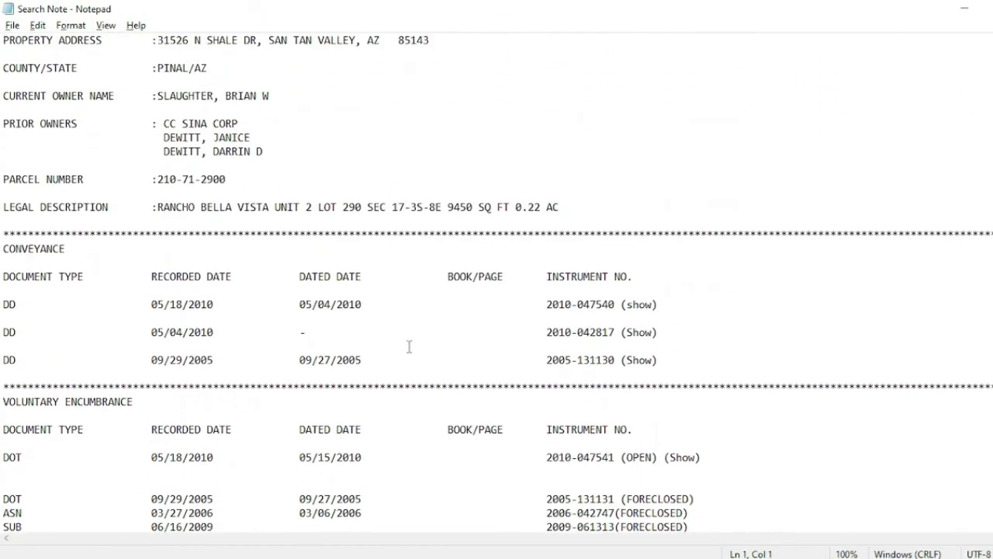
pyautogui.click(492, 360)
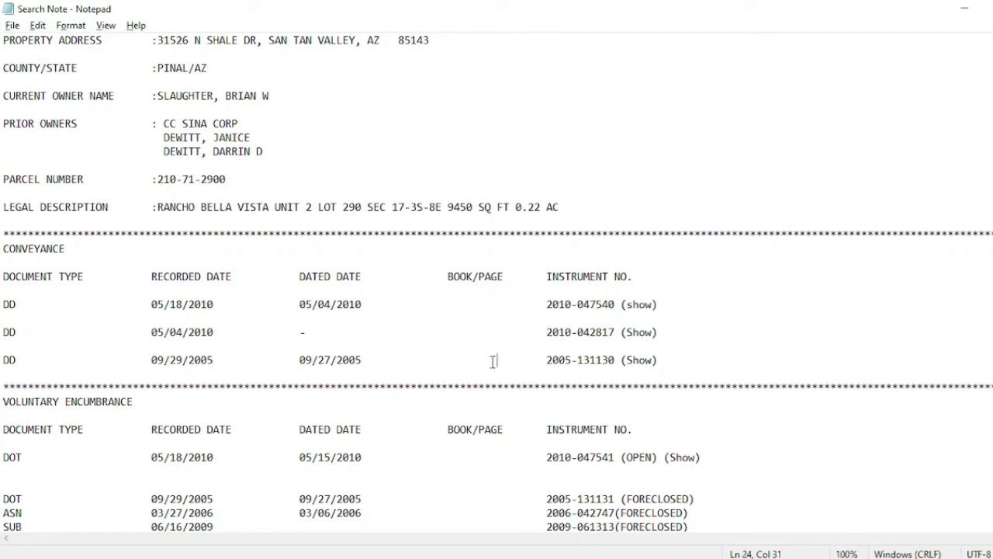